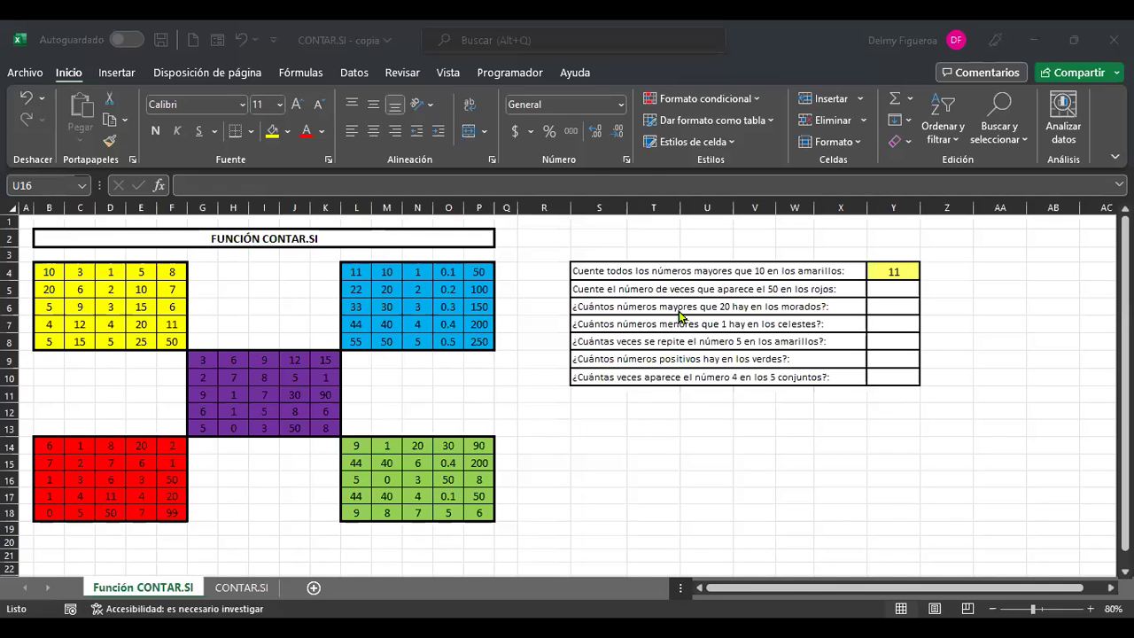
- Examine the range and criterion of the CONTAR.SI formula in Y4 that counts the yellow numbers
scroll(680, 316, "up", 2, "ctrl")
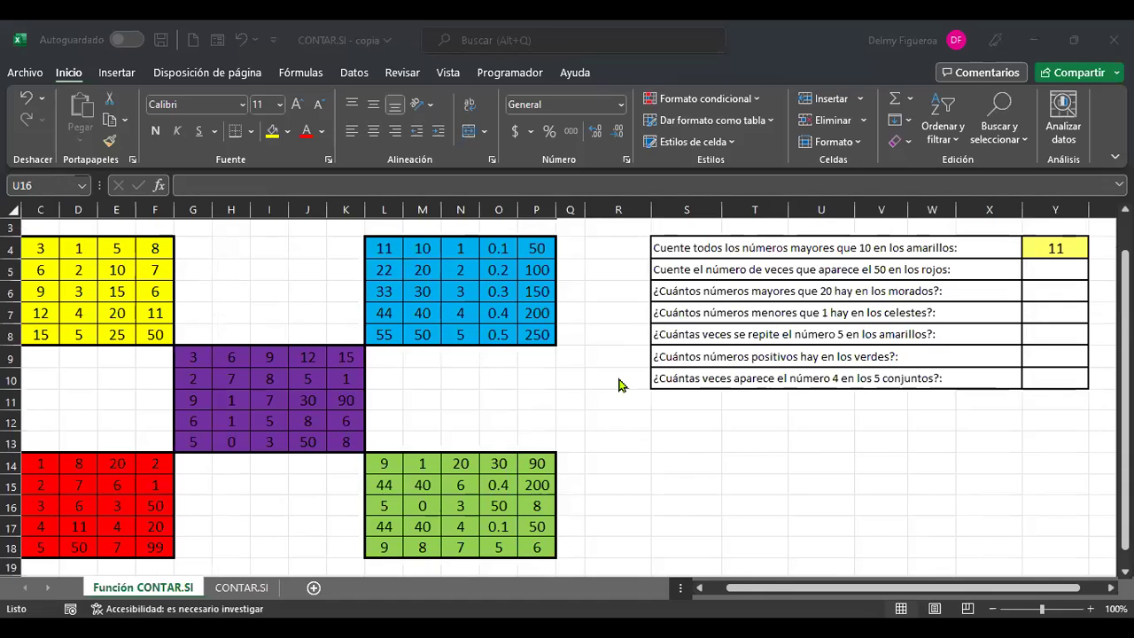
key("ctrl+Home")
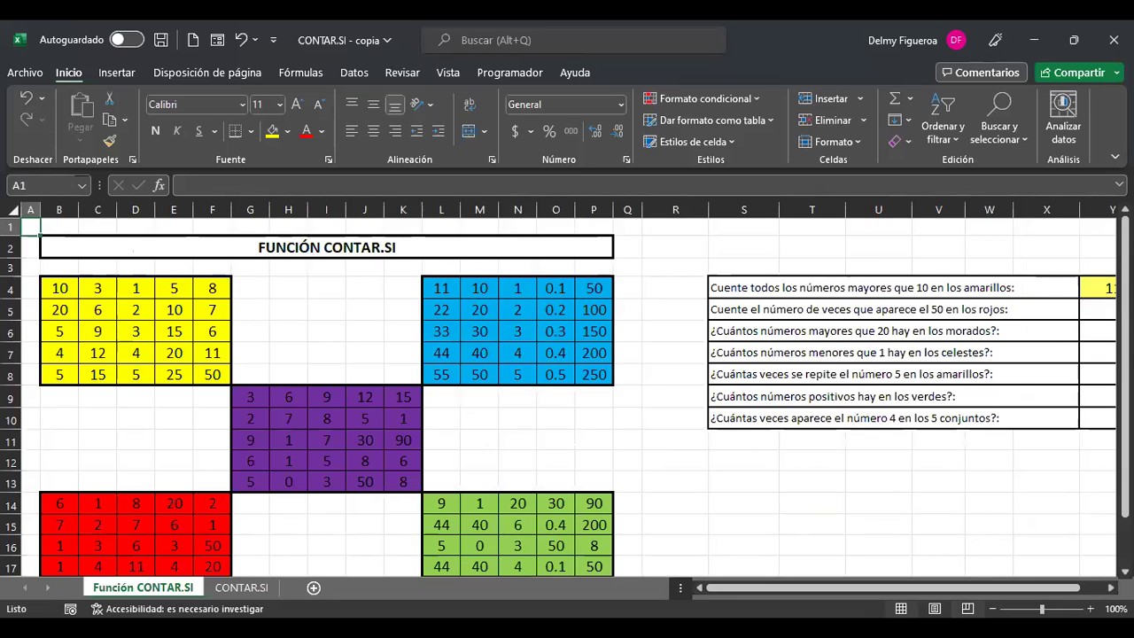
left_click(993, 608)
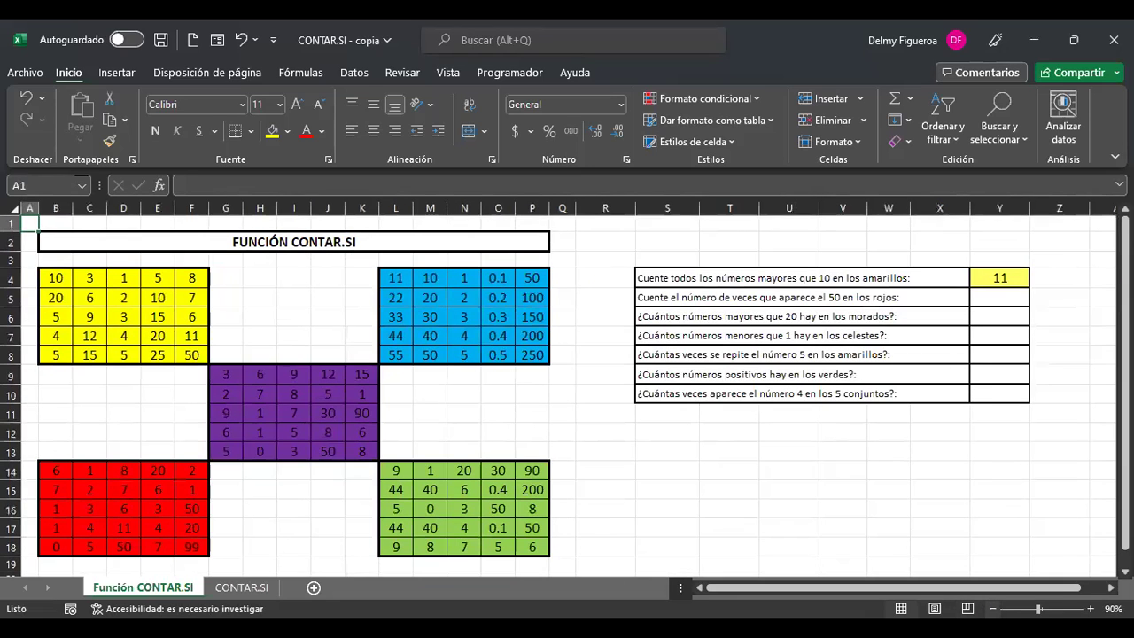
left_click(1012, 301)
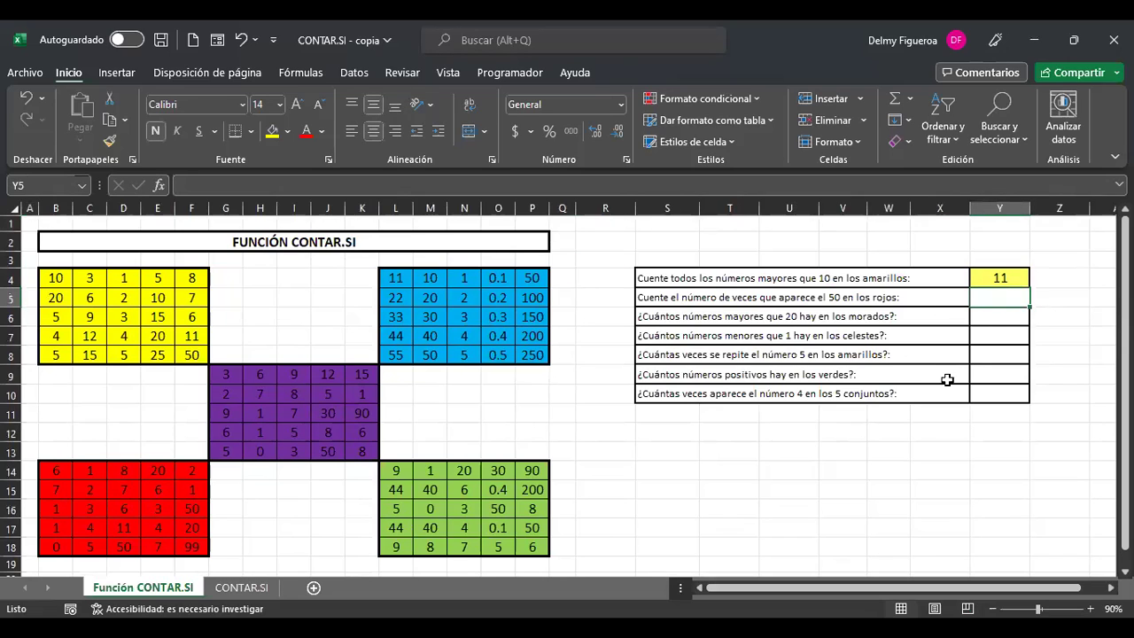
left_click(1010, 279)
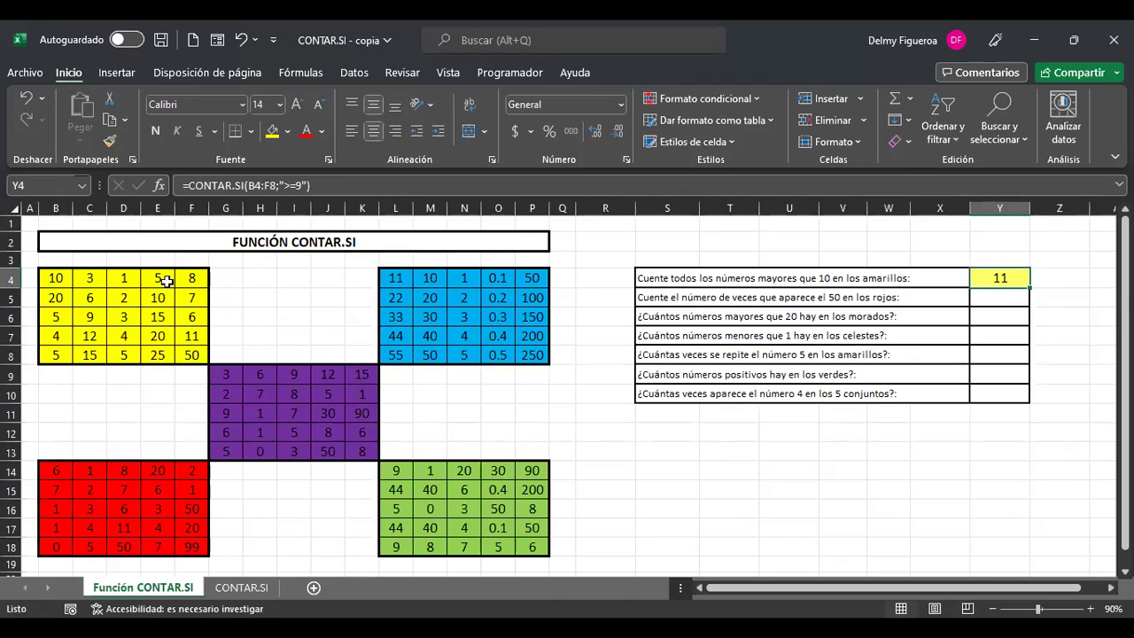
key("F2")
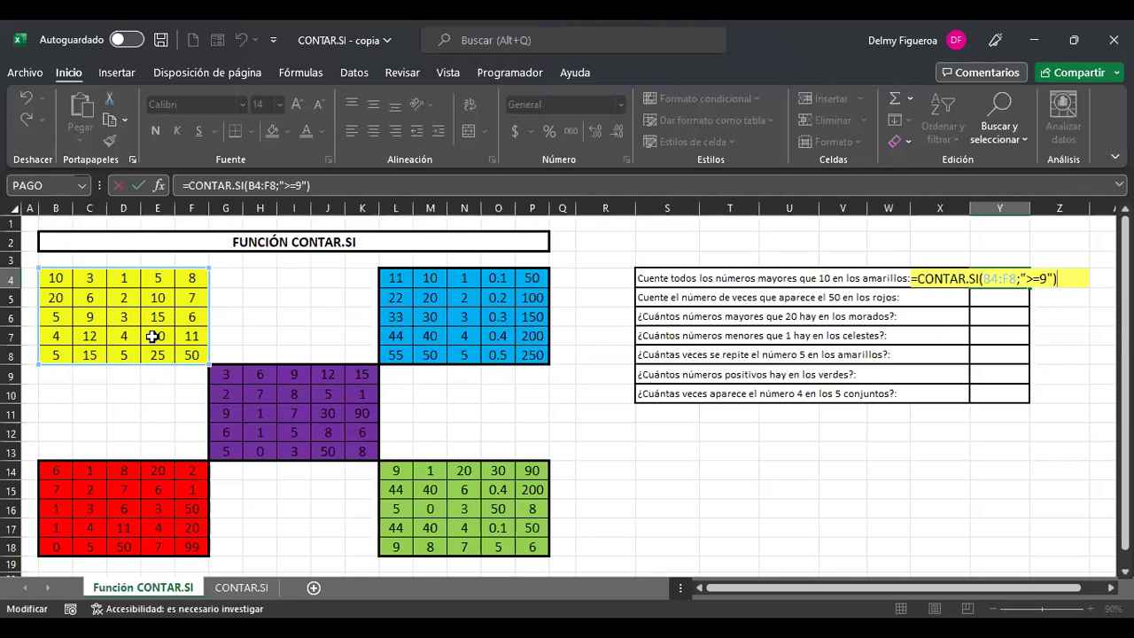
key("Return")
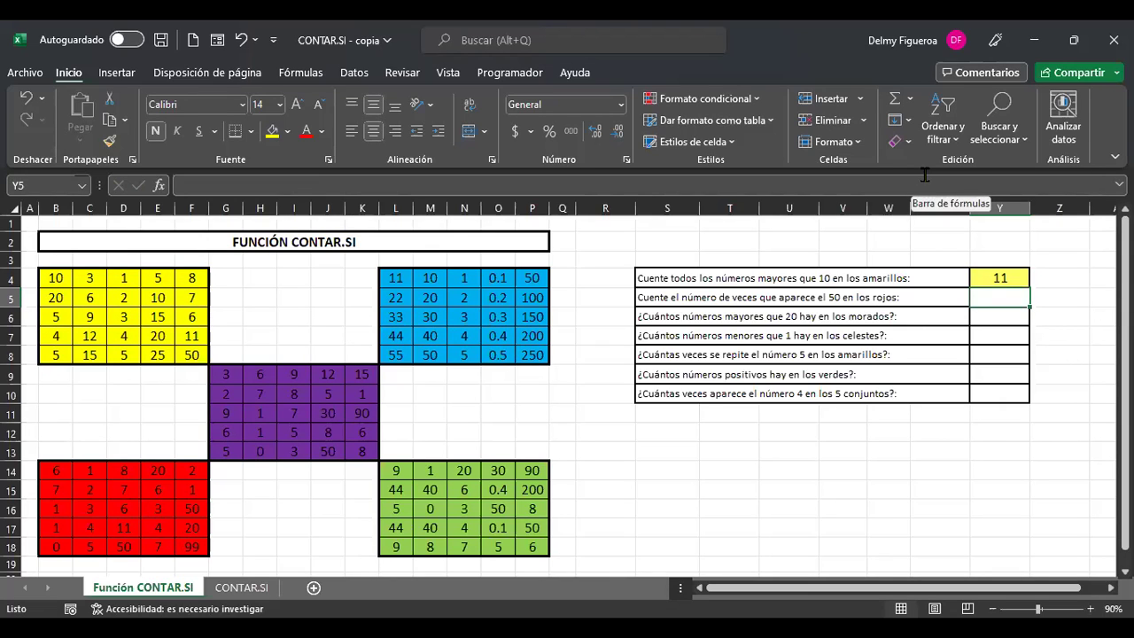
- Begin a CONTAR.SI formula in Y5 with the red block B14:F18 as its range
type("+")
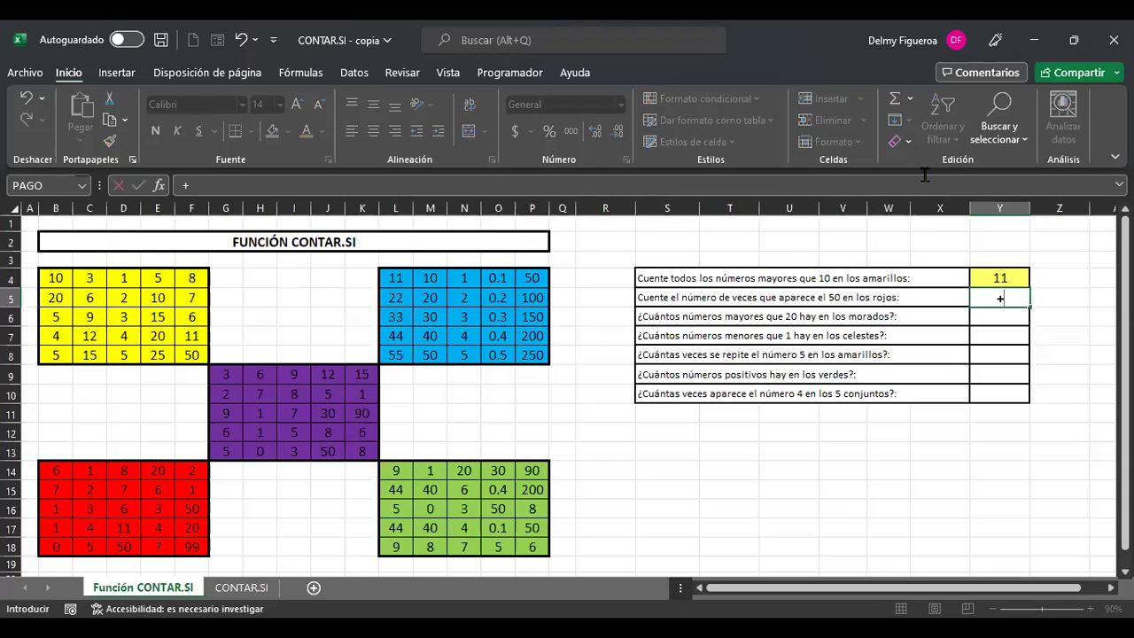
type("contar")
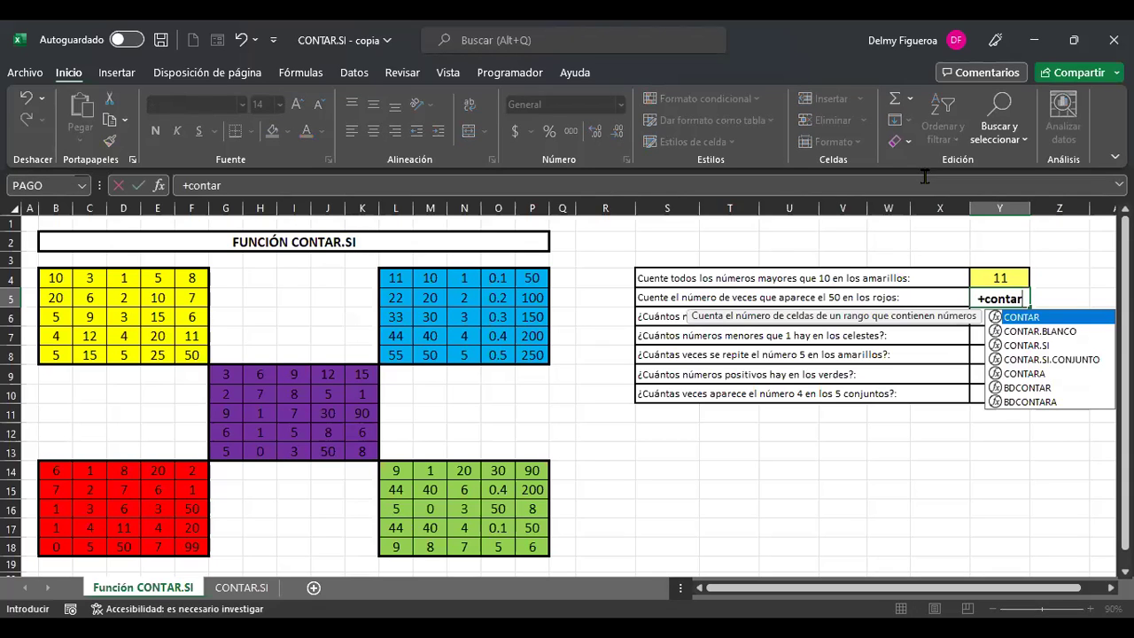
left_click(1027, 346)
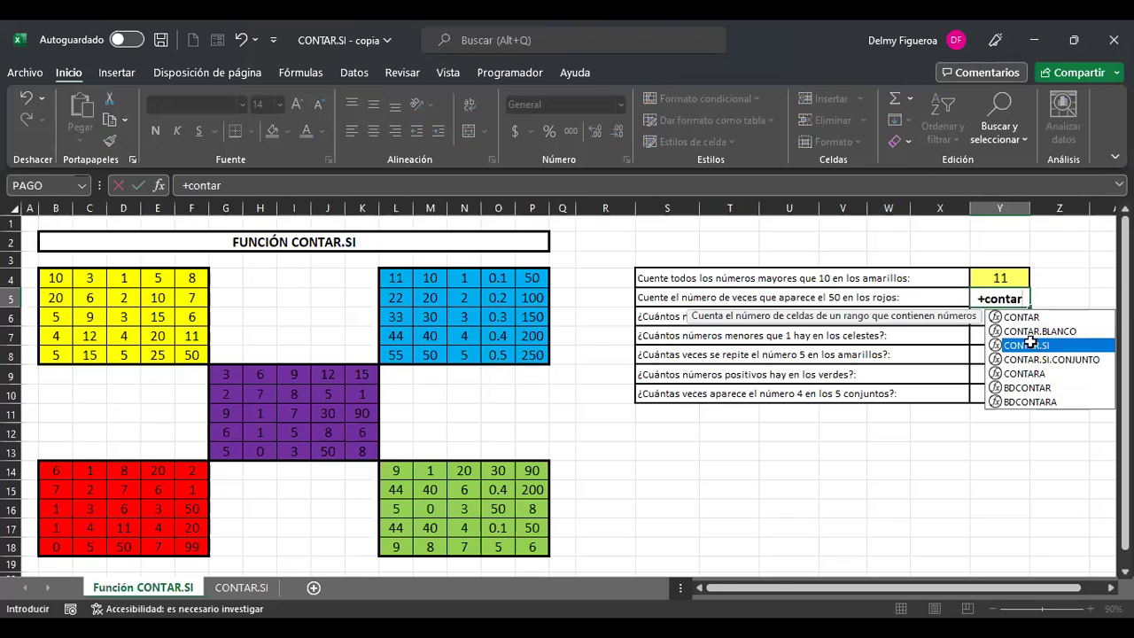
double_click(1028, 345)
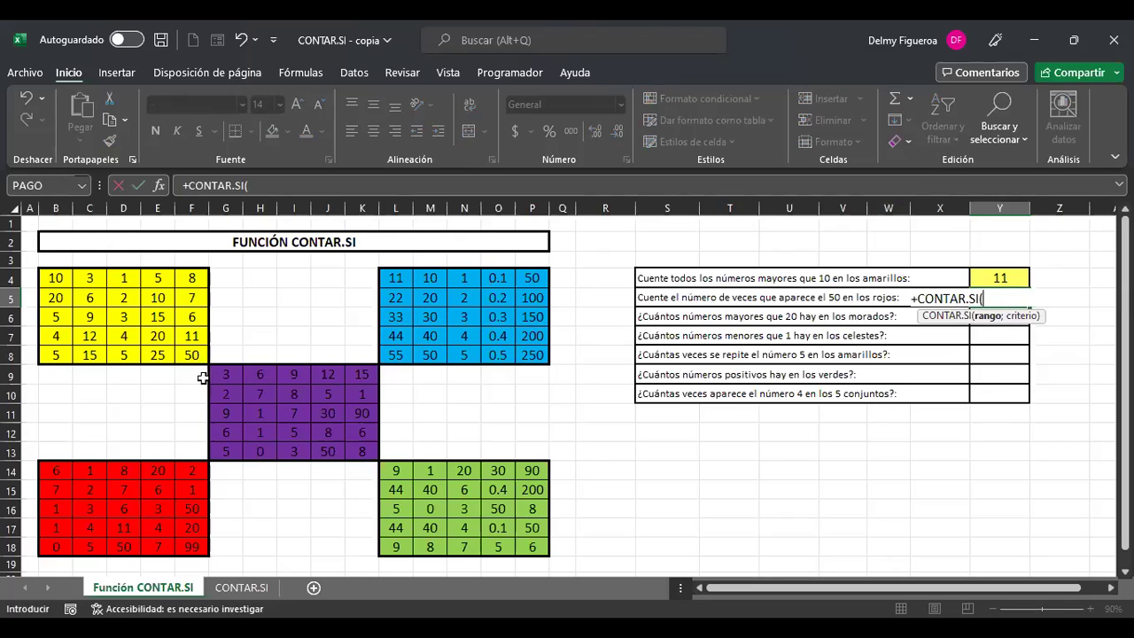
left_click_drag(59, 471, 103, 471)
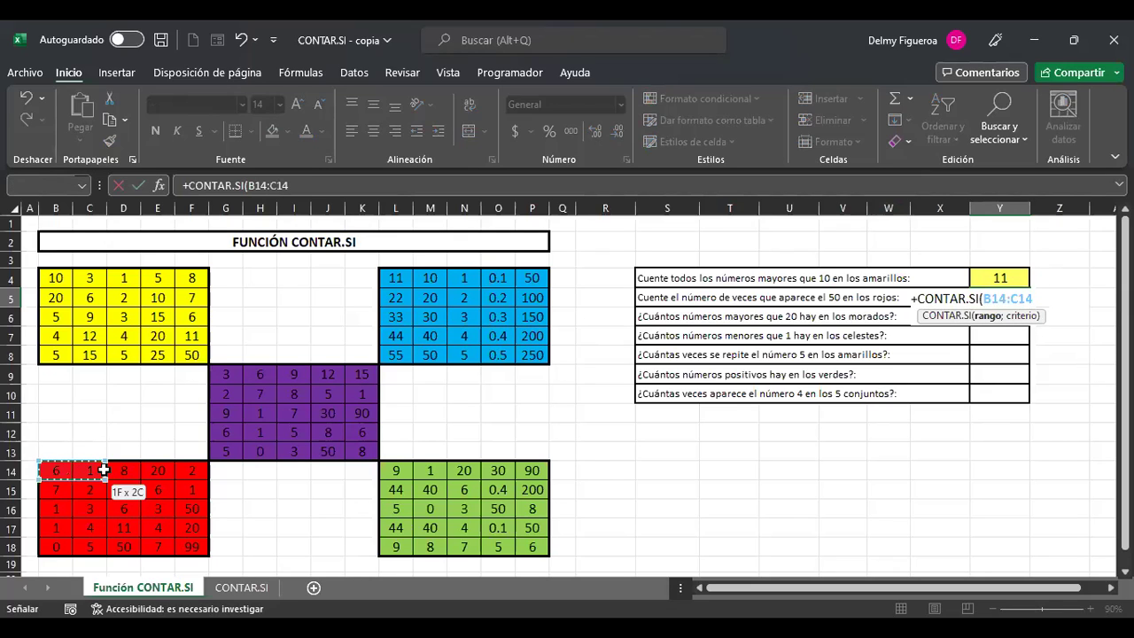
left_click_drag(192, 531, 201, 535)
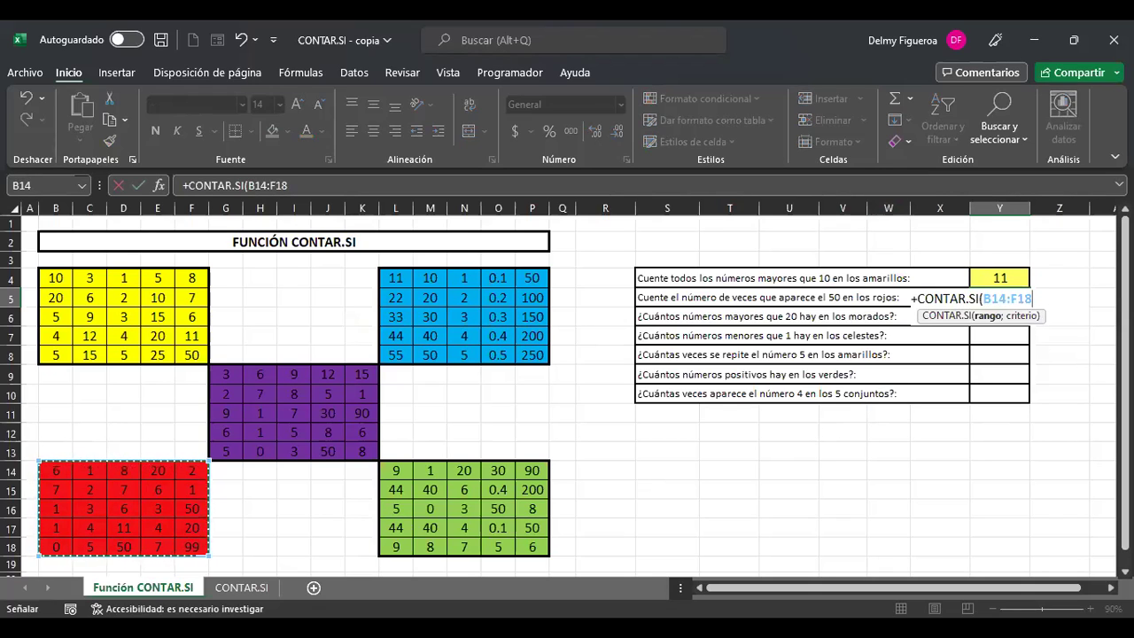
type(";")
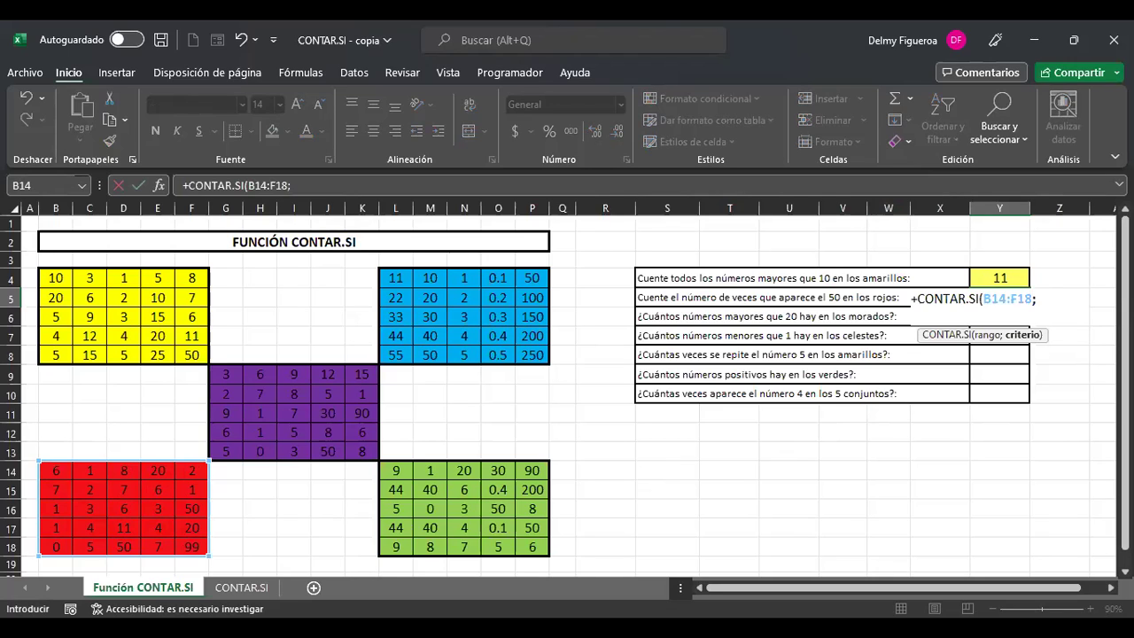
- Complete the Y5 formula with the criterion "=50" enclosed in quotation marks
type("=50")
key("Return")
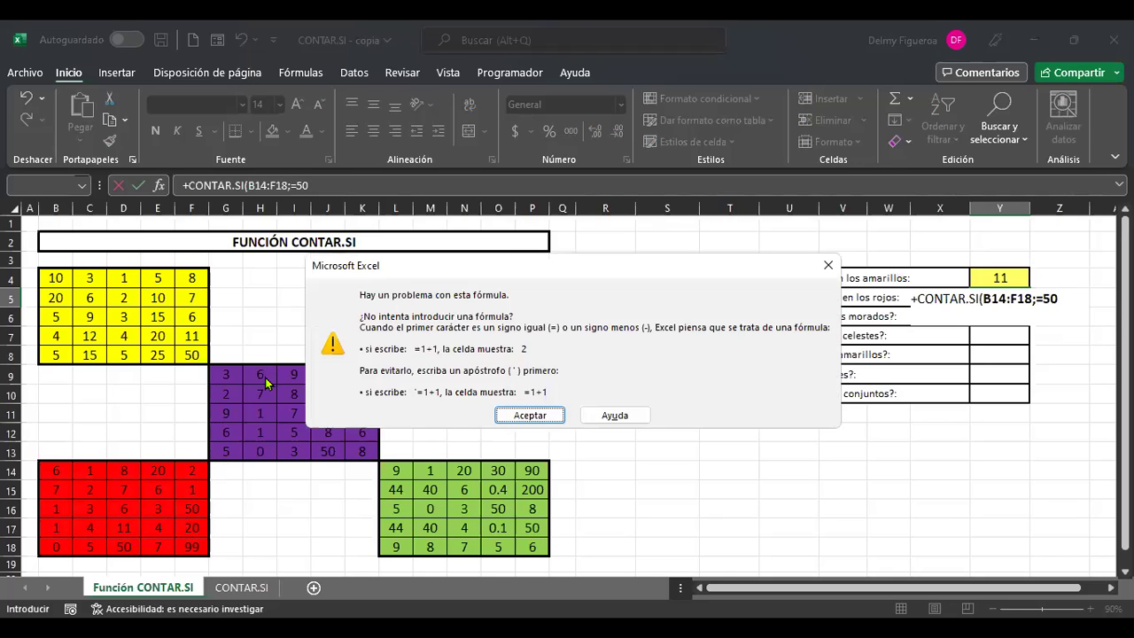
key("Return")
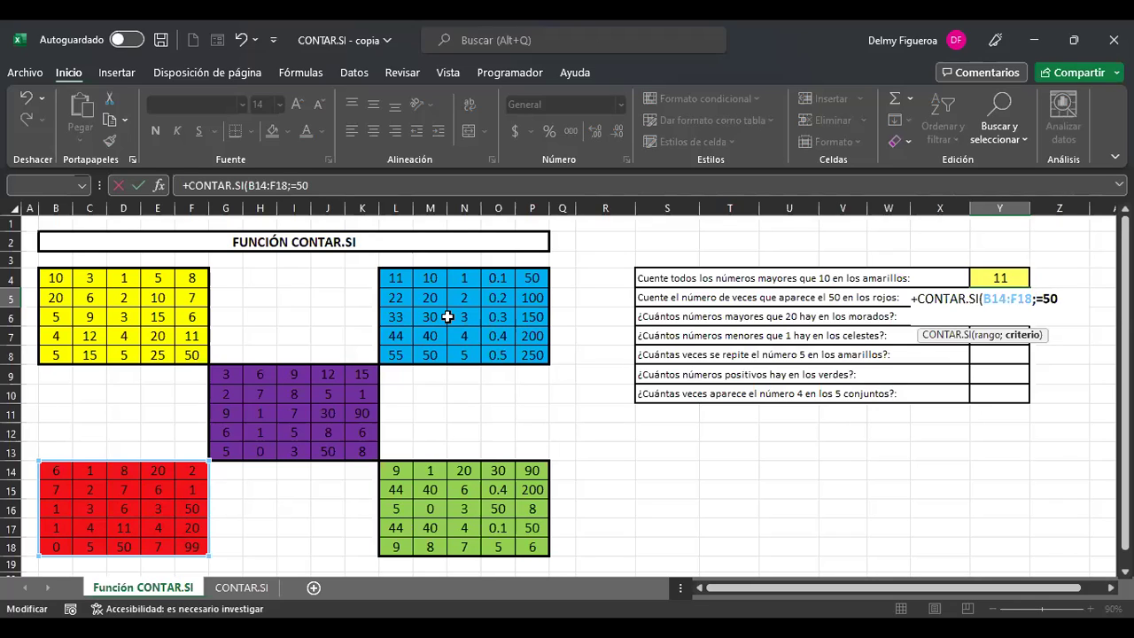
key("Right")
type("\"")
key("End")
key("ctrl+Return")
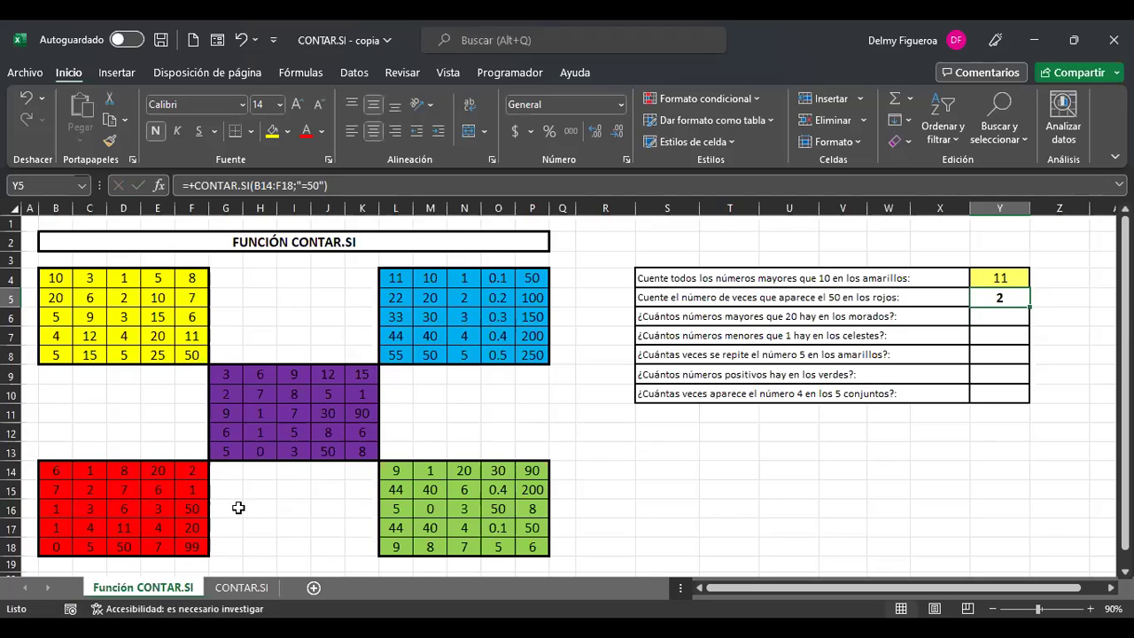
- Count the purple numbers greater than 20 in Y6 using CONTAR.SI with range G9:K13 and criterion ">20"
left_click(1010, 317)
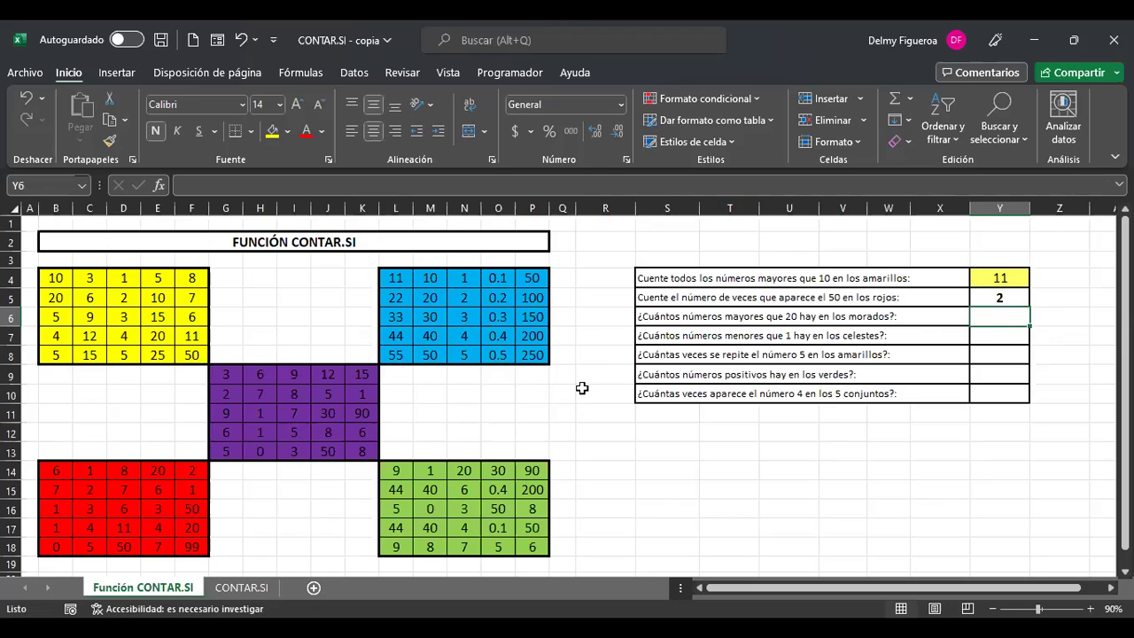
type("+")
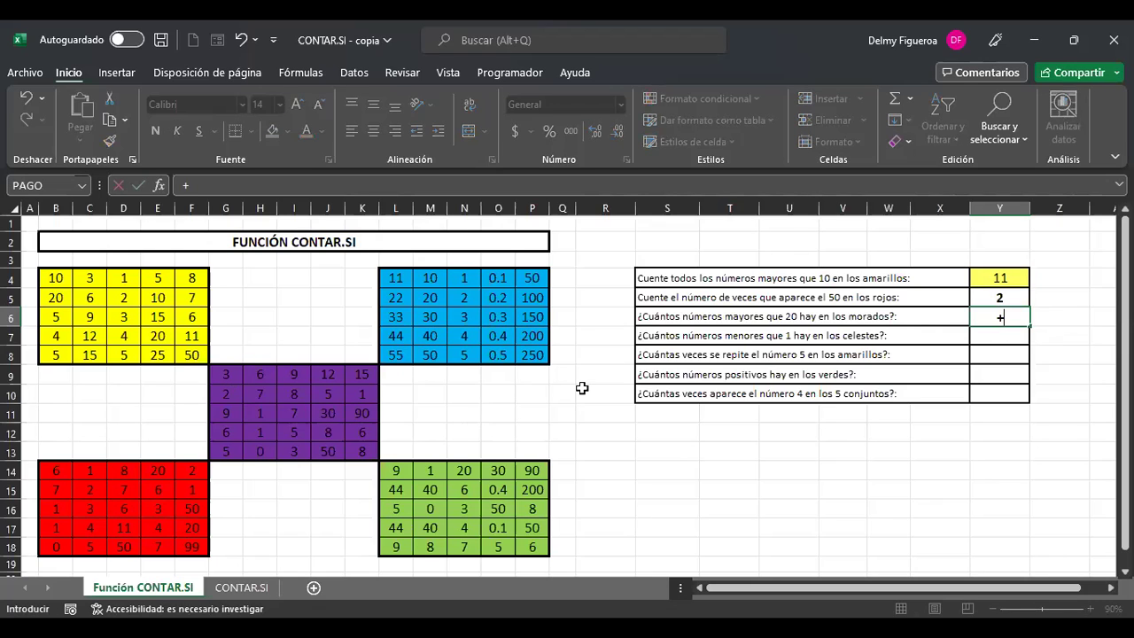
type("contar")
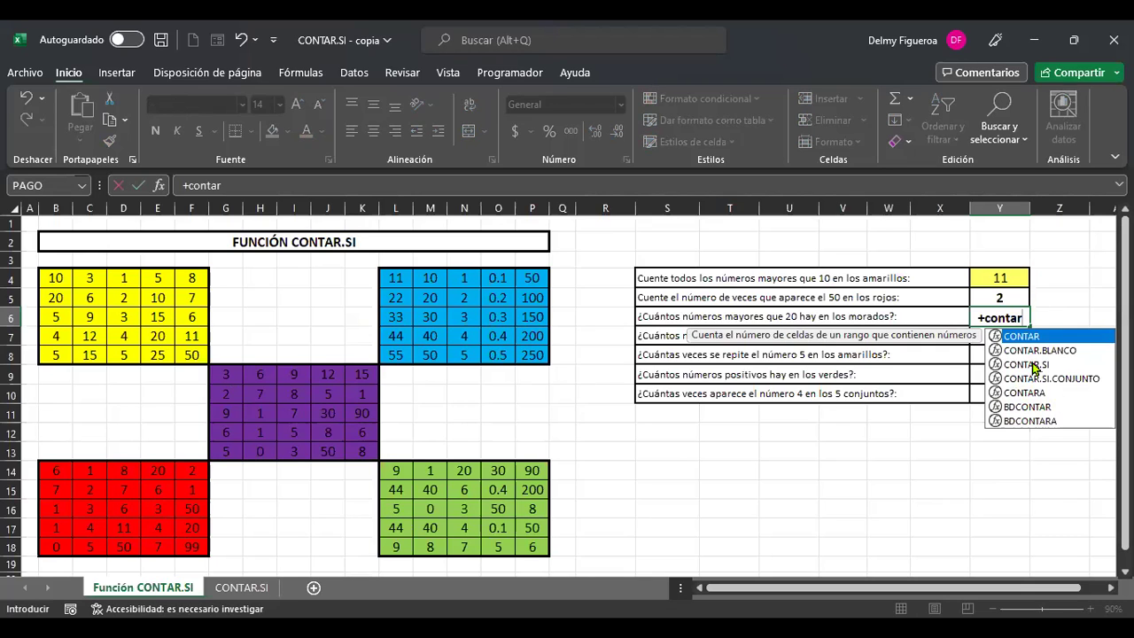
double_click(1027, 365)
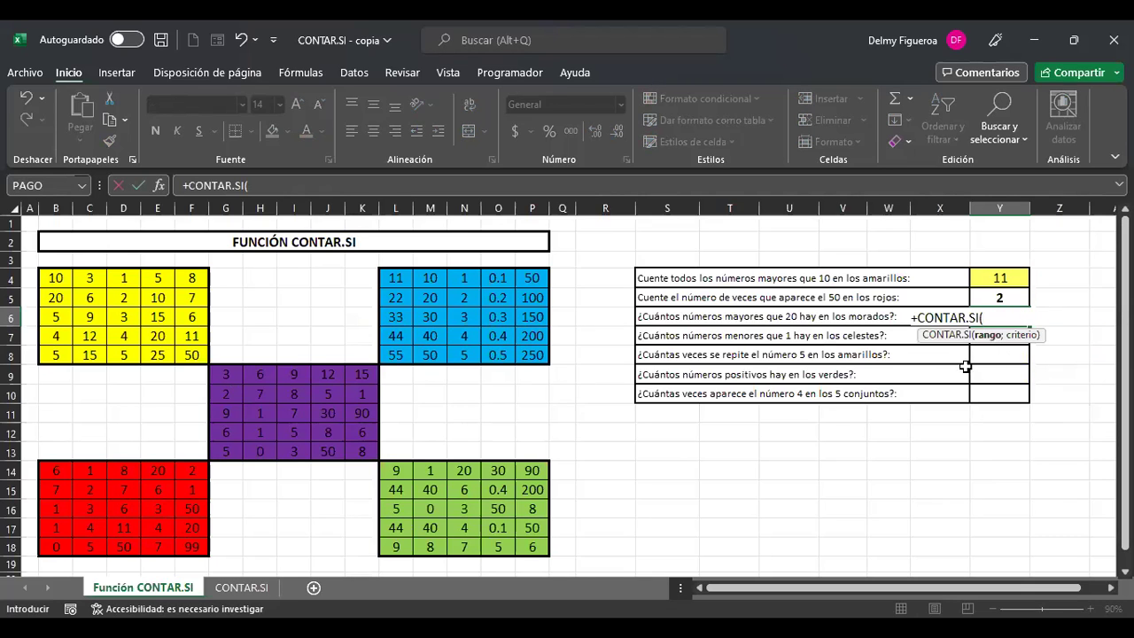
left_click(224, 374)
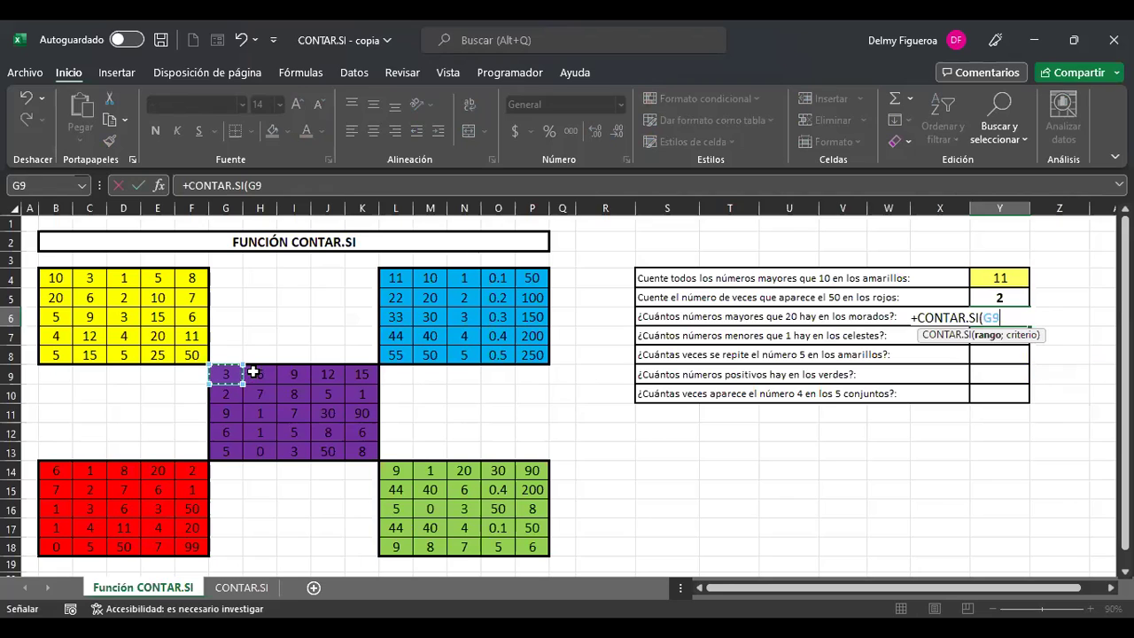
left_click(372, 450, "shift")
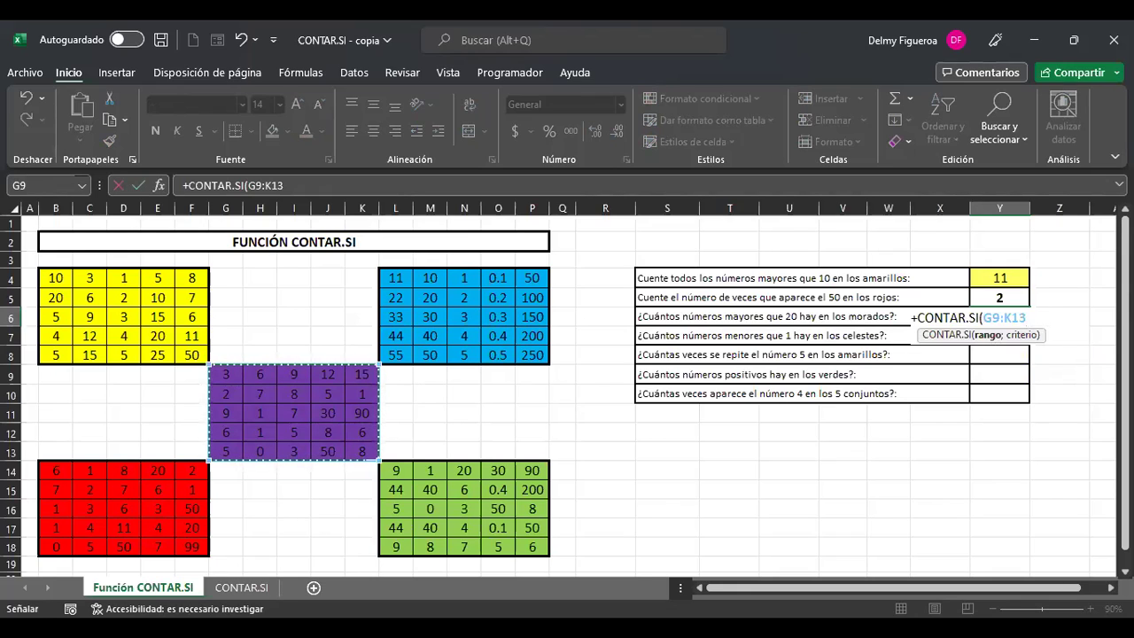
type(";")
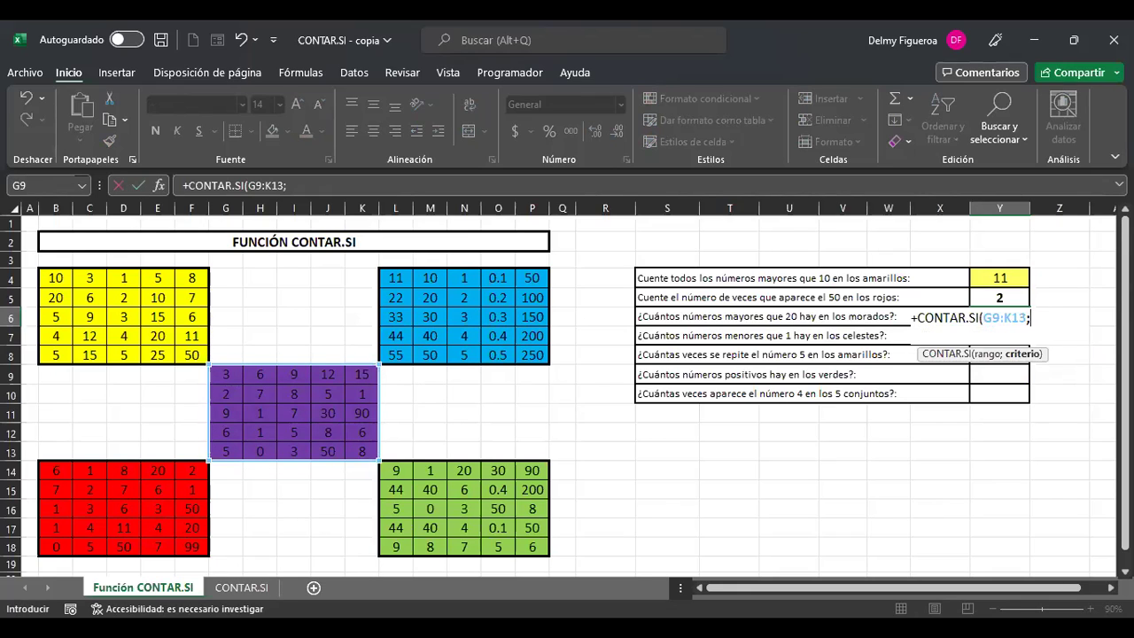
type("\"<")
key("BackSpace")
type(">20\"")
key("Return")
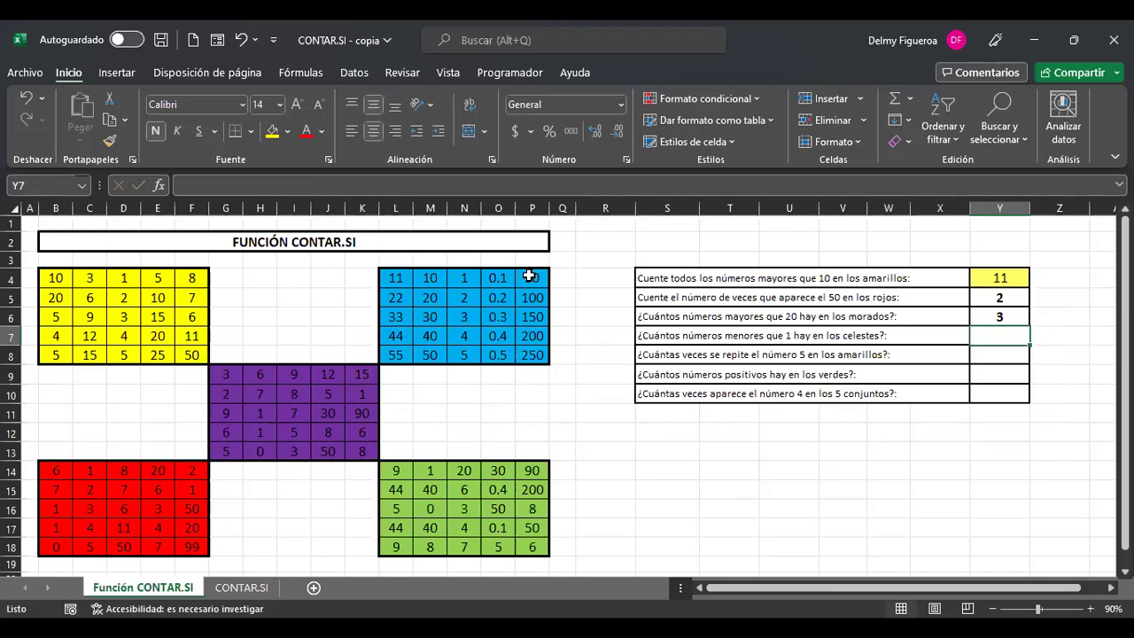
- Count the light-blue numbers less than 1 in Y7 using CONTAR.SI with range L4:P8 and criterion "<1"
left_click_drag(503, 277, 499, 351)
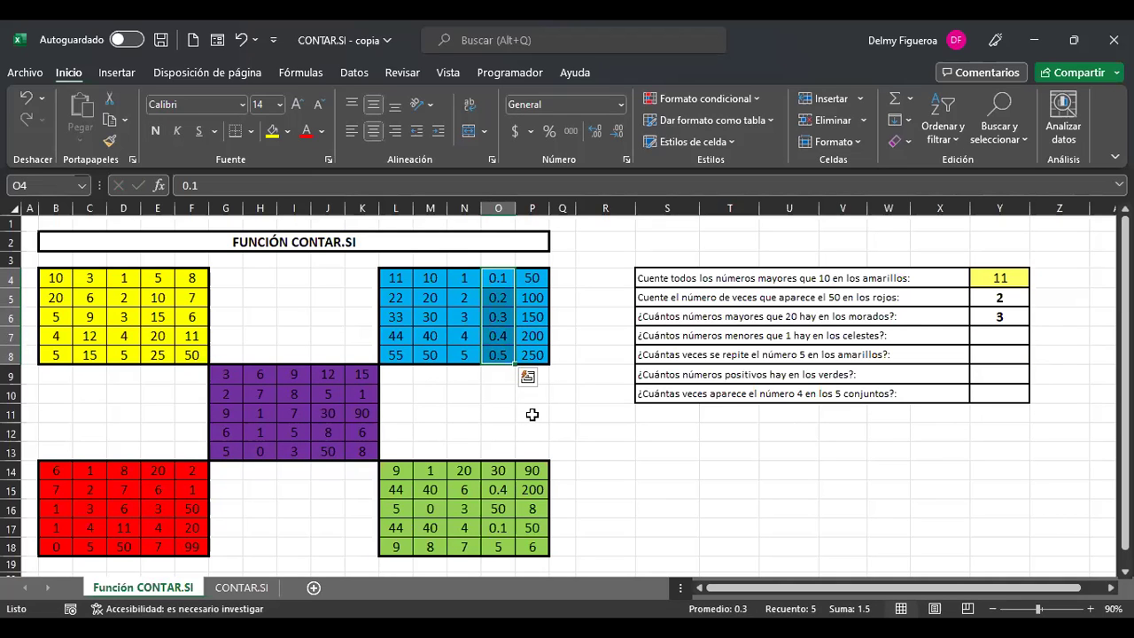
left_click(531, 415)
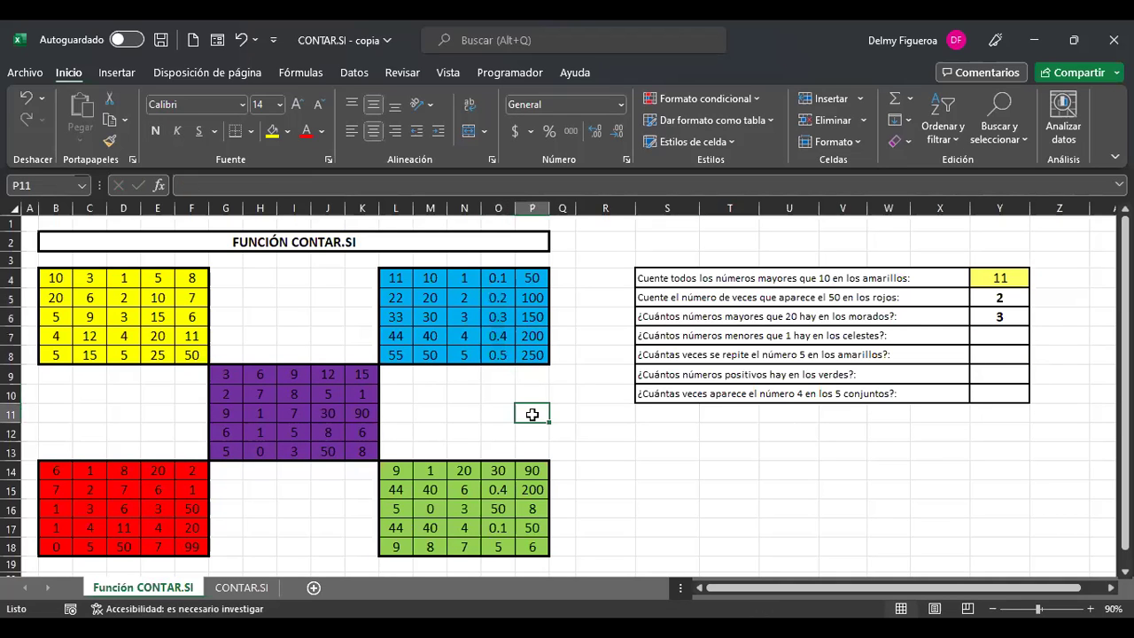
left_click(1001, 337)
type("+")
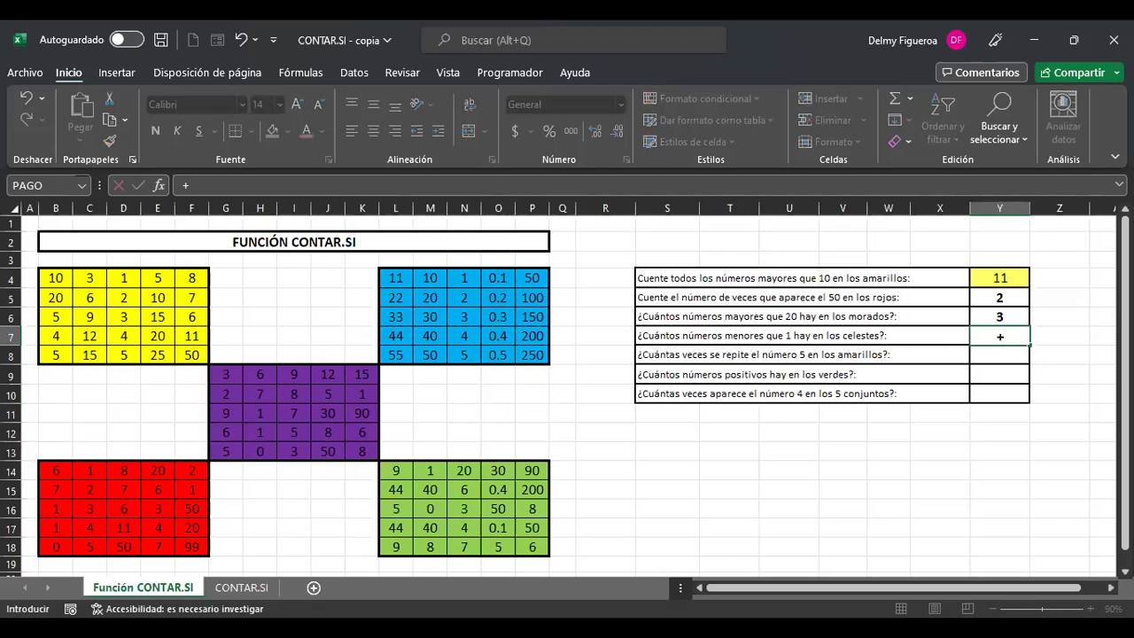
type("contar")
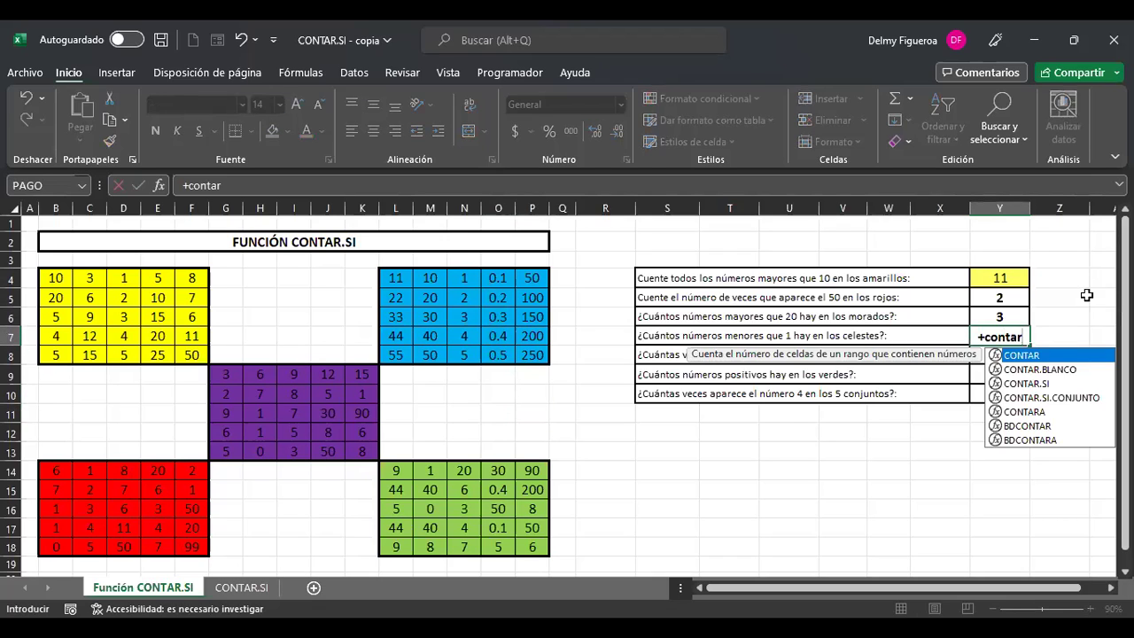
double_click(1049, 387)
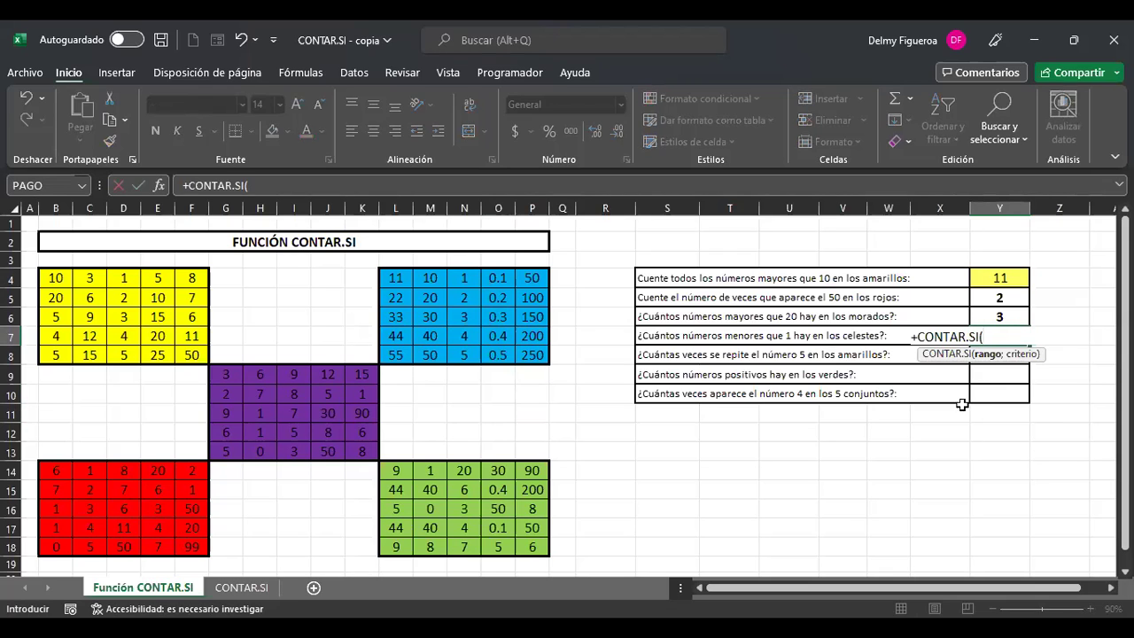
left_click(399, 278)
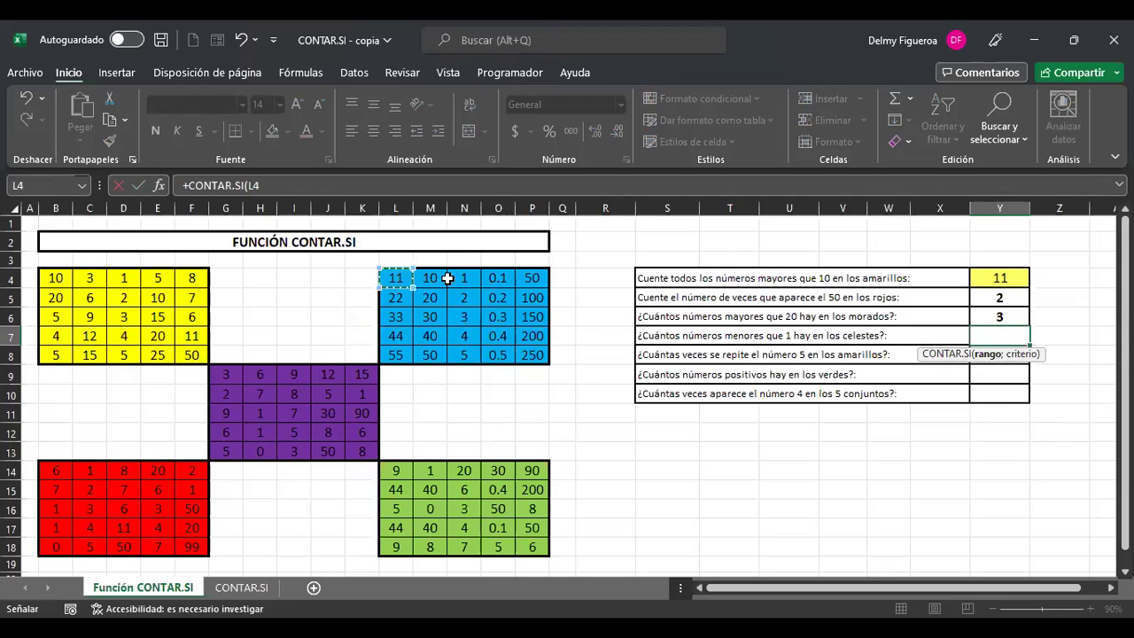
left_click(534, 353, "shift")
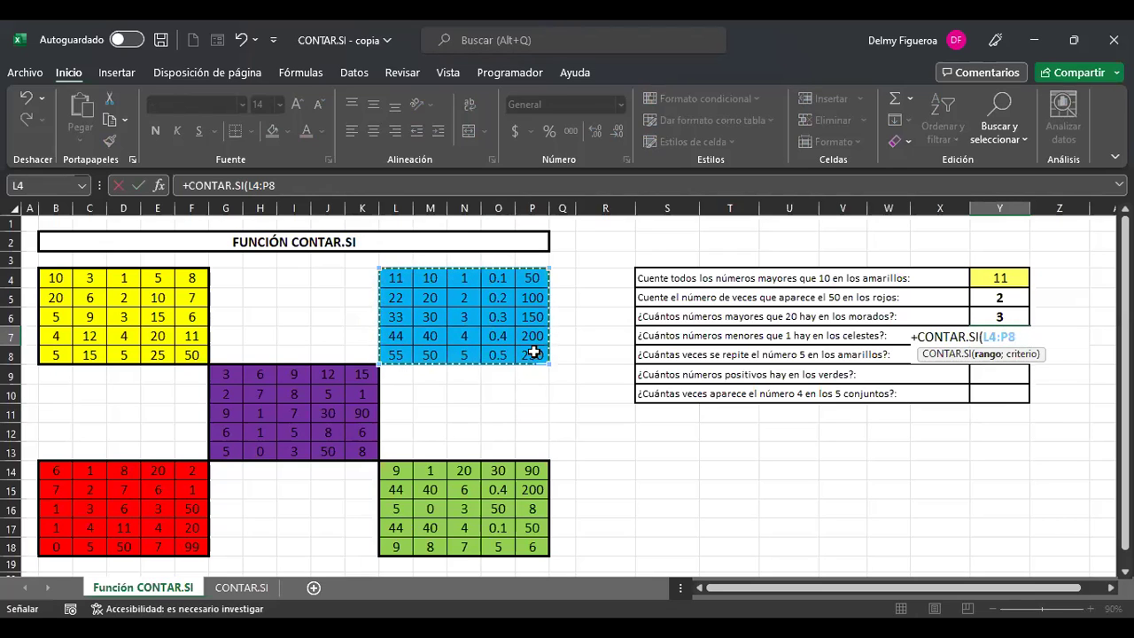
type(";")
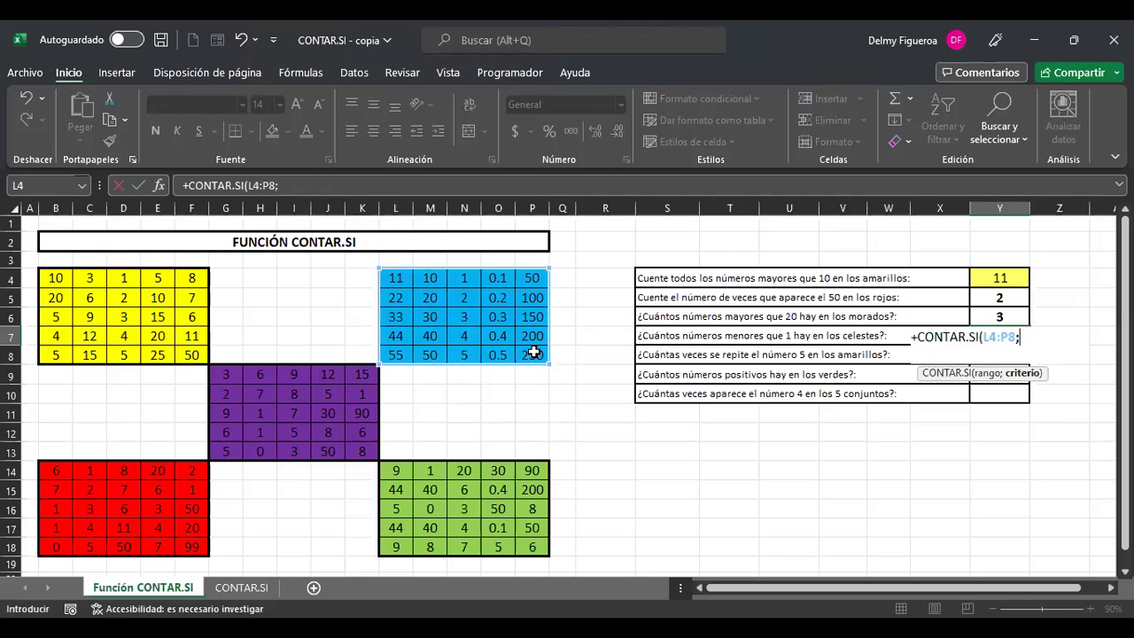
type("\"<1\"")
key("ctrl+Return")
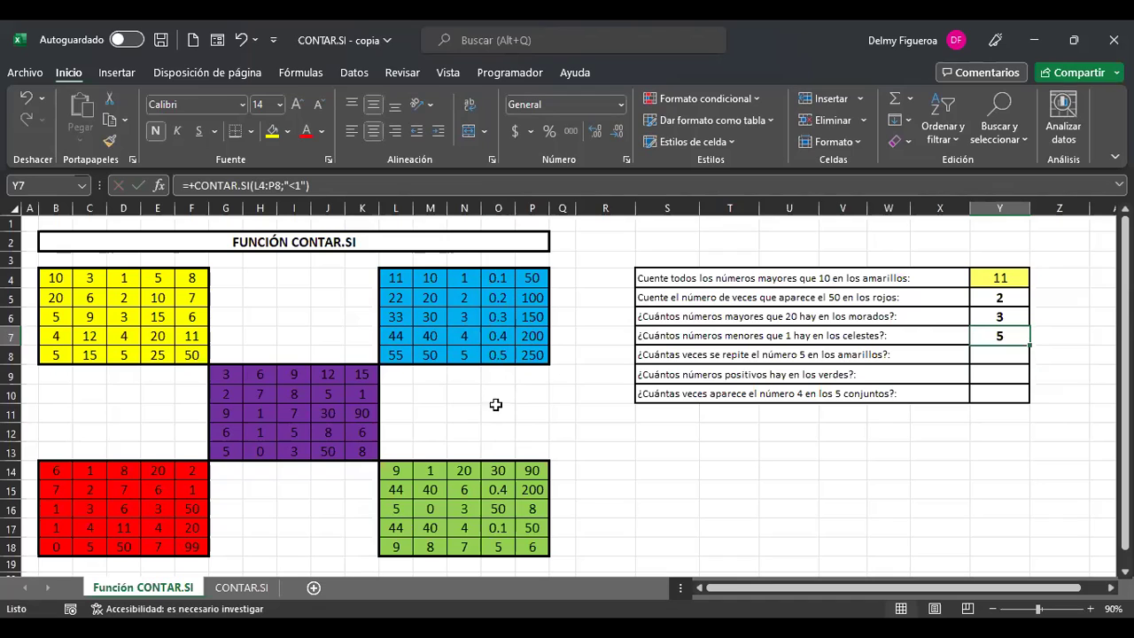
- Count how often 5 appears in the yellow block in Y8 using CONTAR.SI with range B4:F8 and criterion "=5"
left_click(1007, 356)
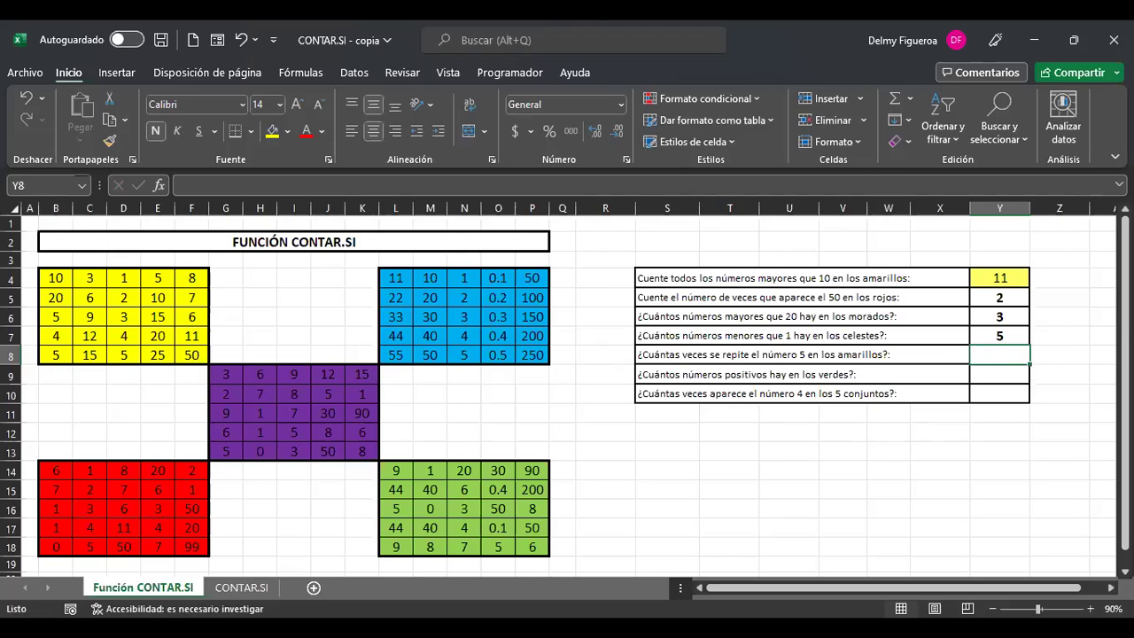
type("+")
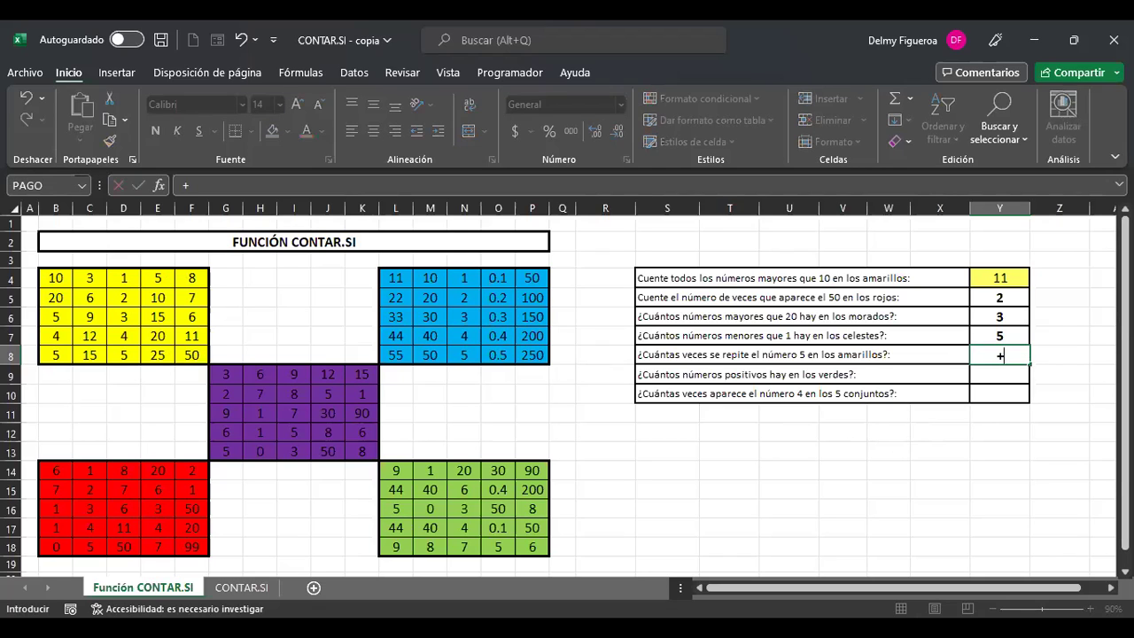
type("cont")
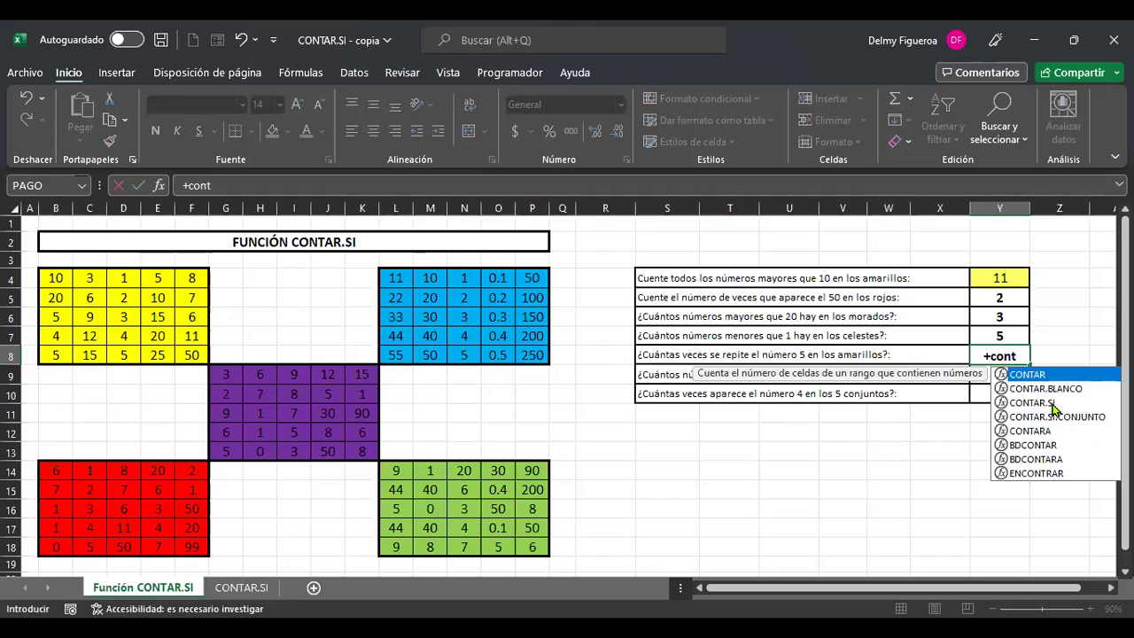
left_click(1053, 404)
double_click(1053, 404)
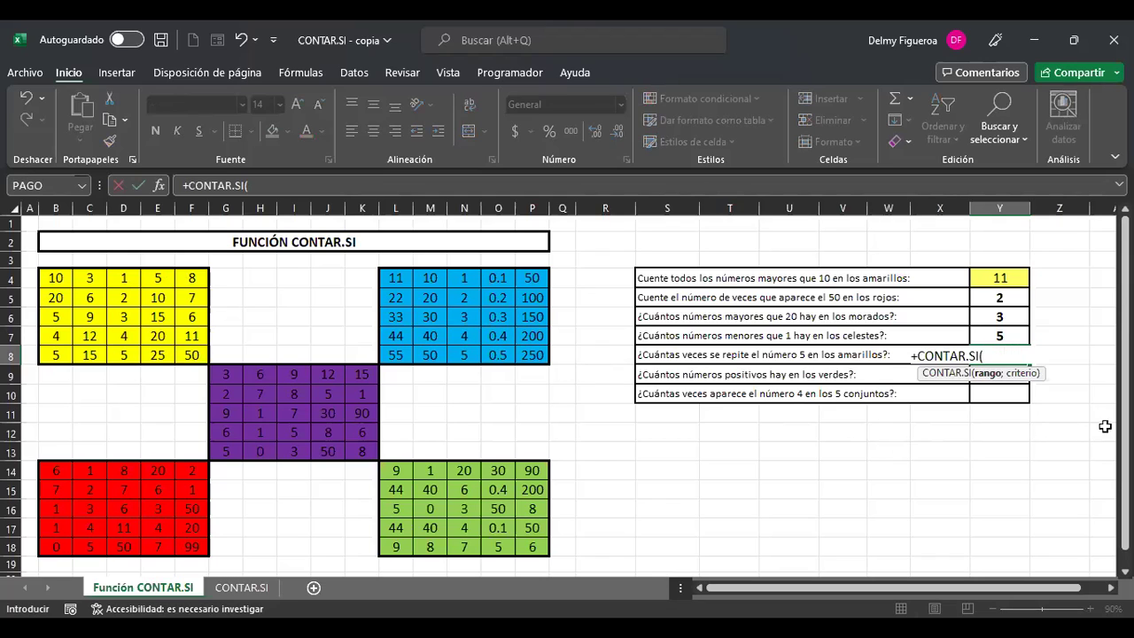
left_click_drag(58, 279, 192, 353)
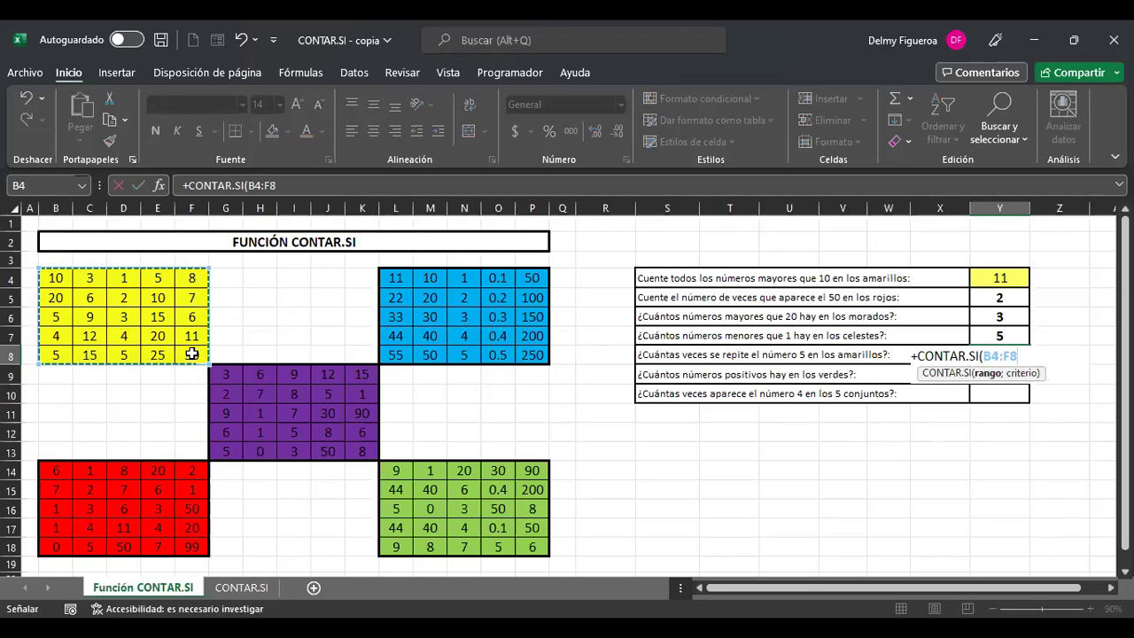
type(";")
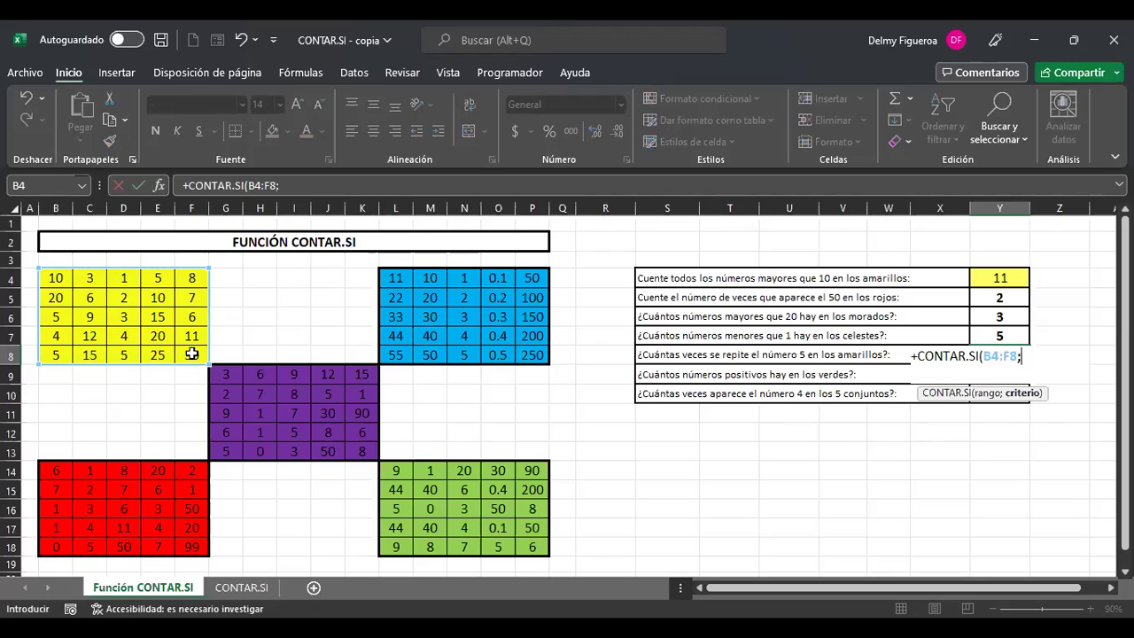
type("\"=5\"")
key("Return")
key("Up")
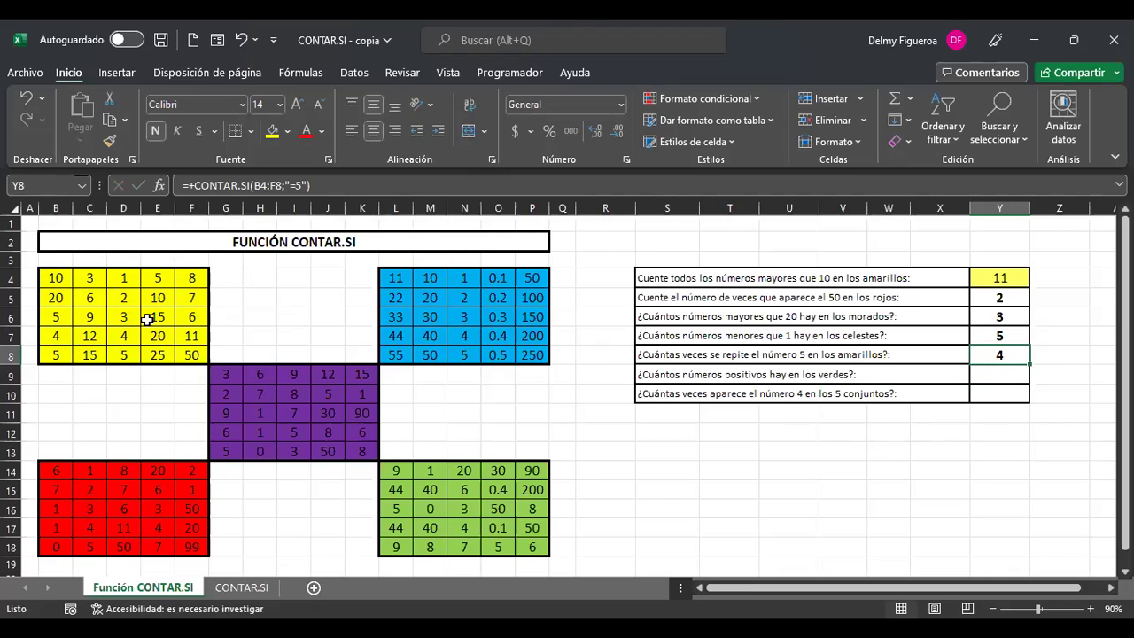
- Count the positive numbers in the green block in Y9 using CONTAR.SI with range L14:P18 and criterion ">0"
left_click(996, 375)
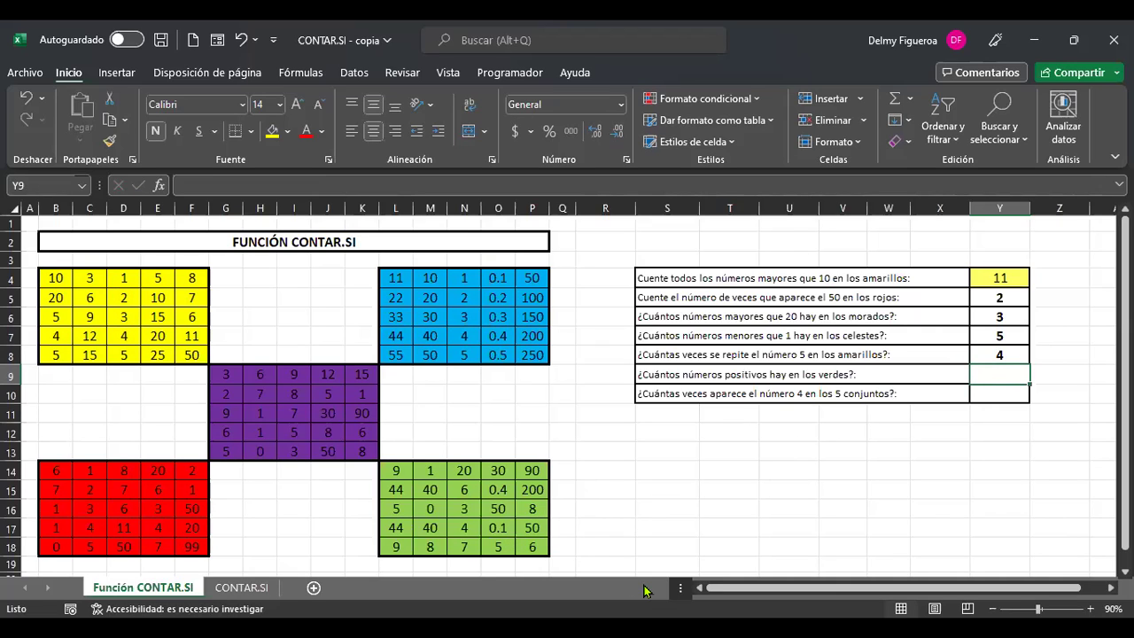
type("+")
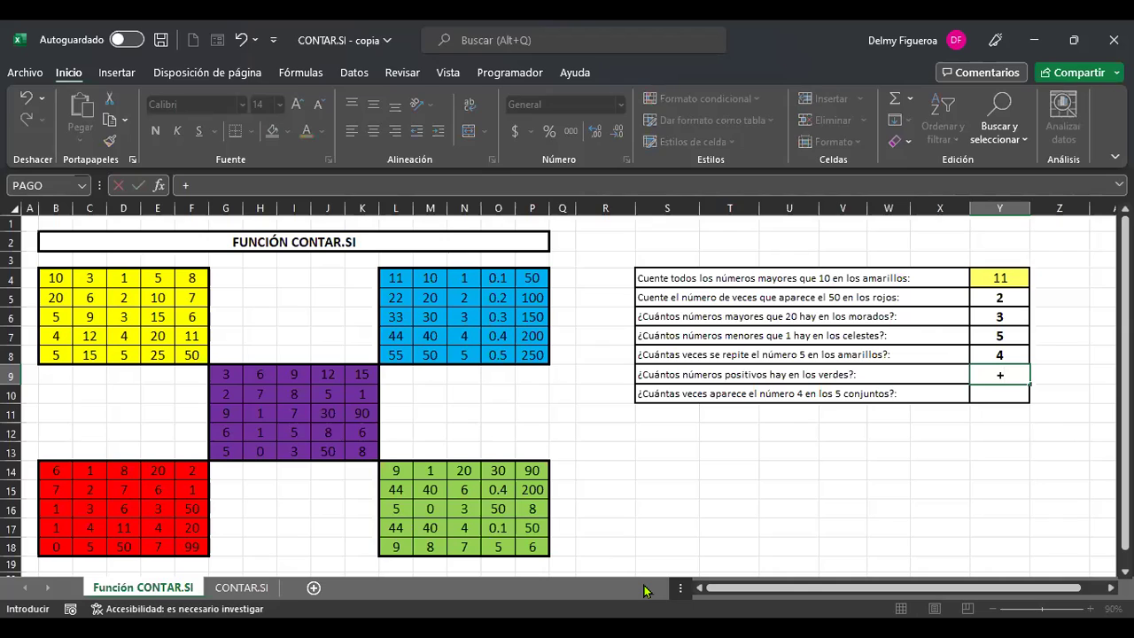
type("cont")
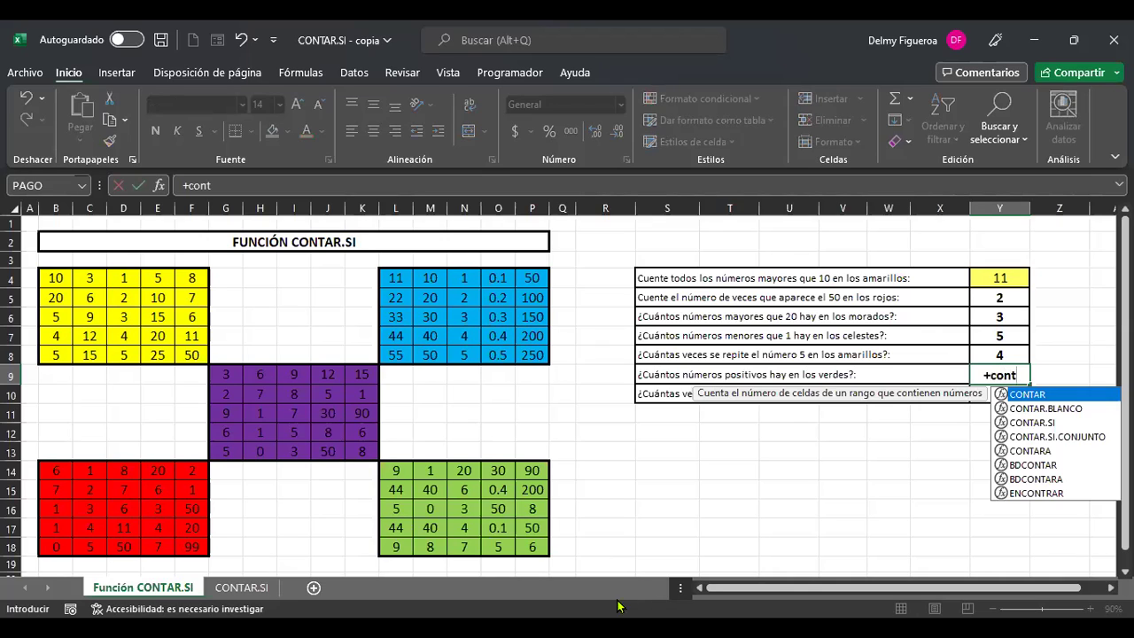
left_click(1033, 423)
double_click(1033, 423)
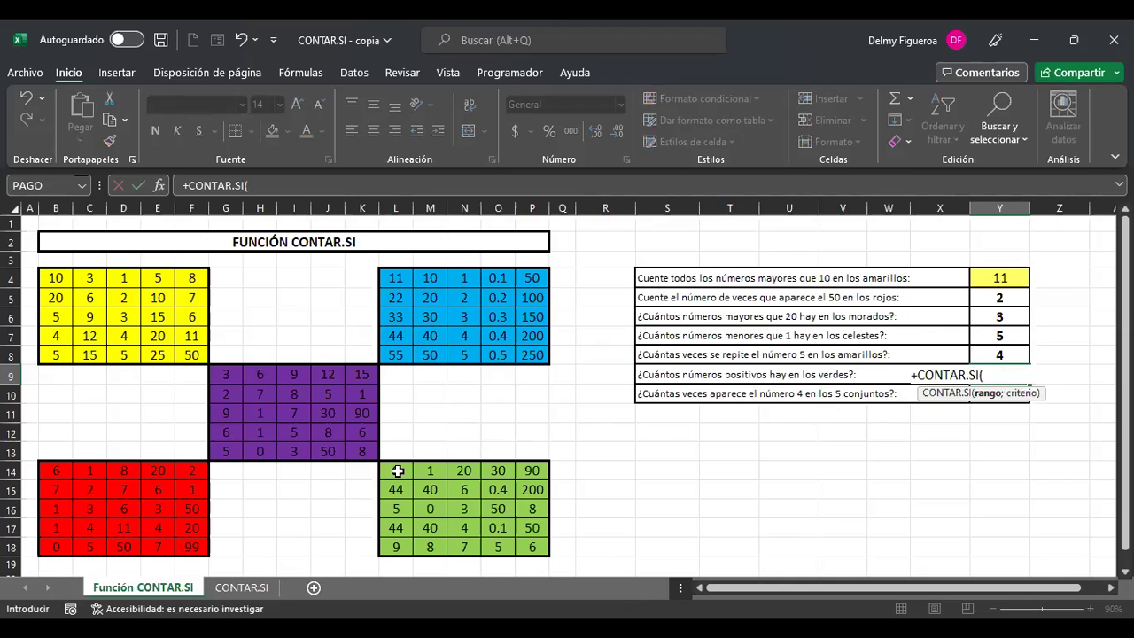
left_click_drag(405, 472, 536, 547)
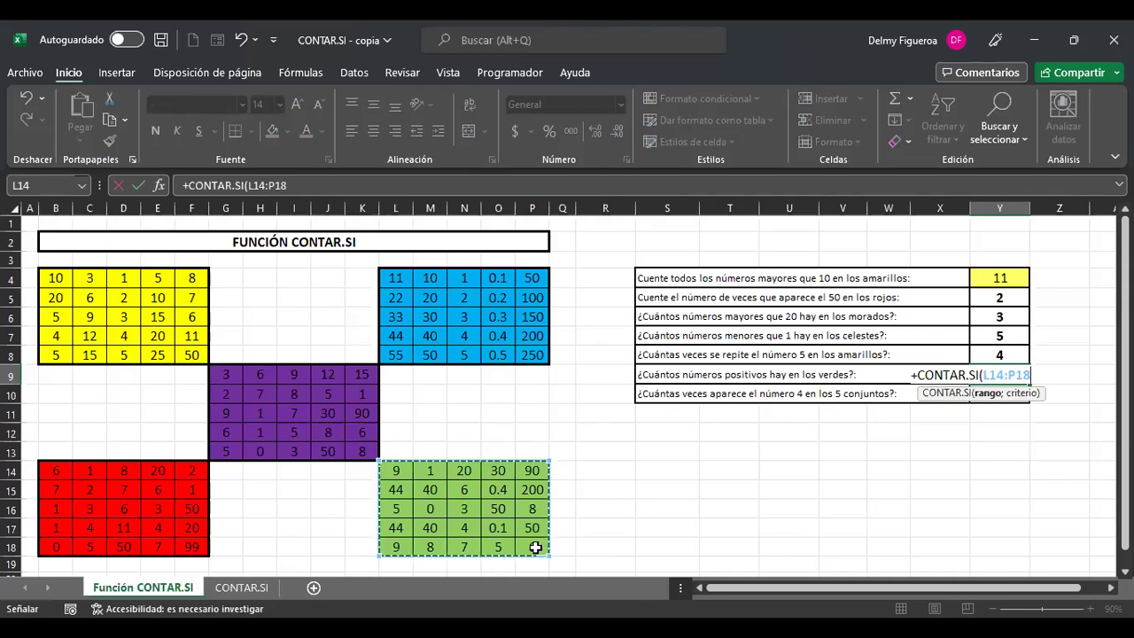
type(";")
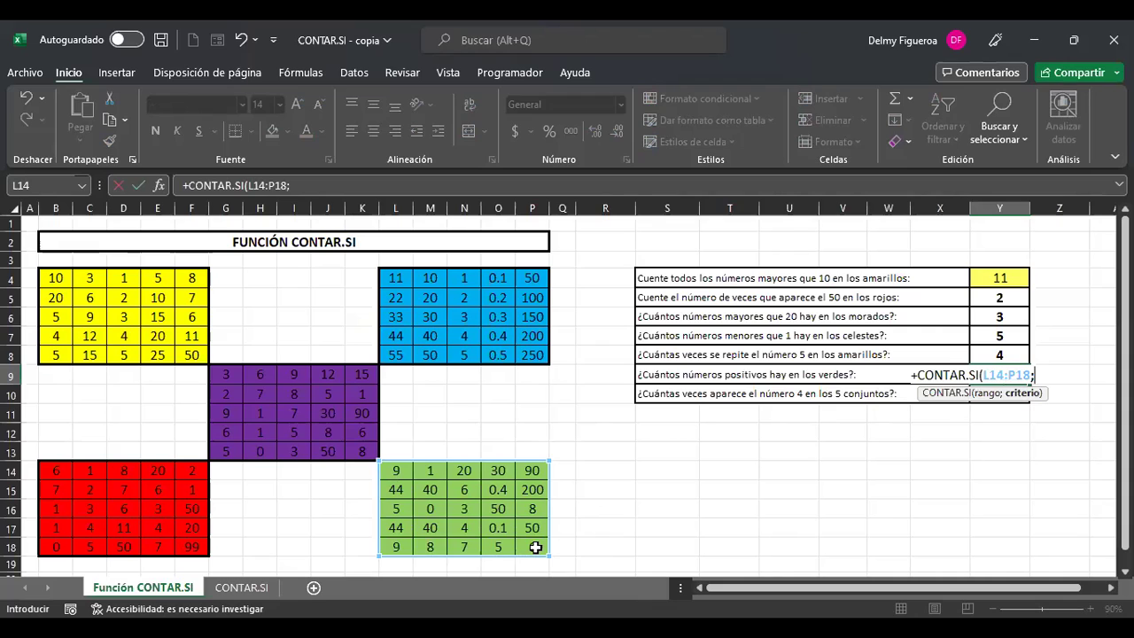
type("\"")
key("shift+F10")
key("Escape")
type(">0\"")
key("ctrl+Return")
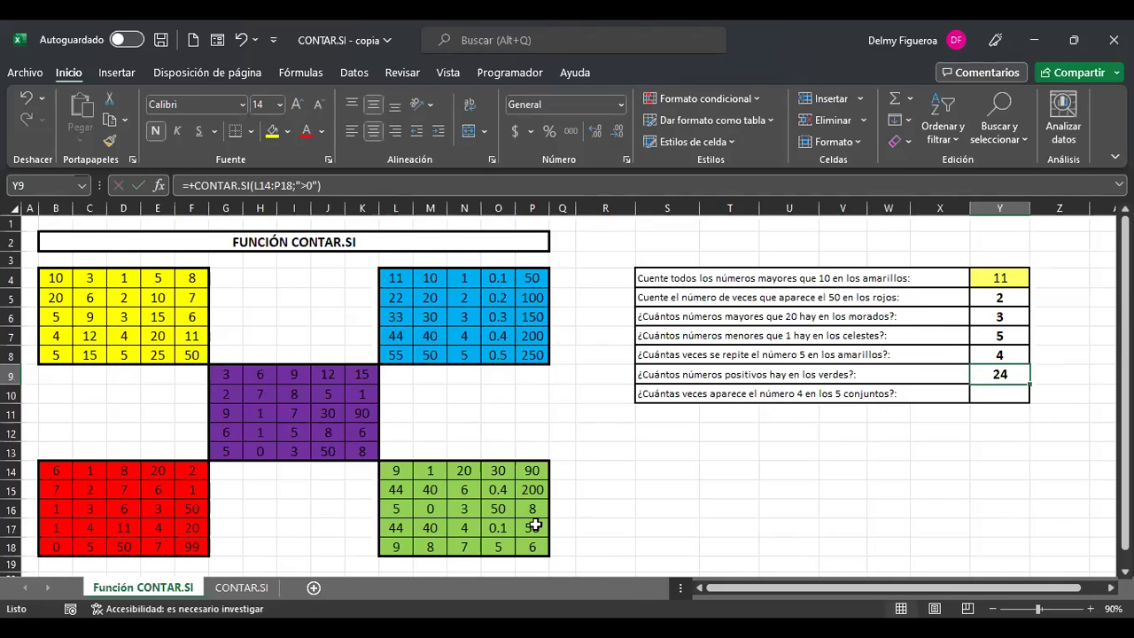
- Change the green block's cell P17 to -50 and review the positive-number formula in Y9
left_click(536, 525)
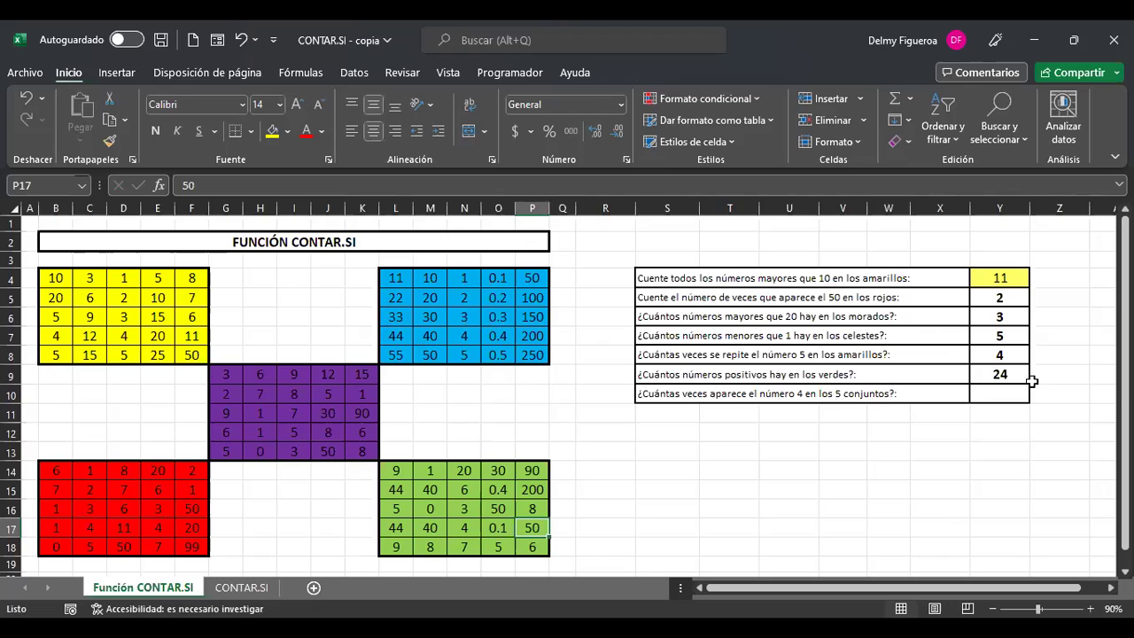
type("-50")
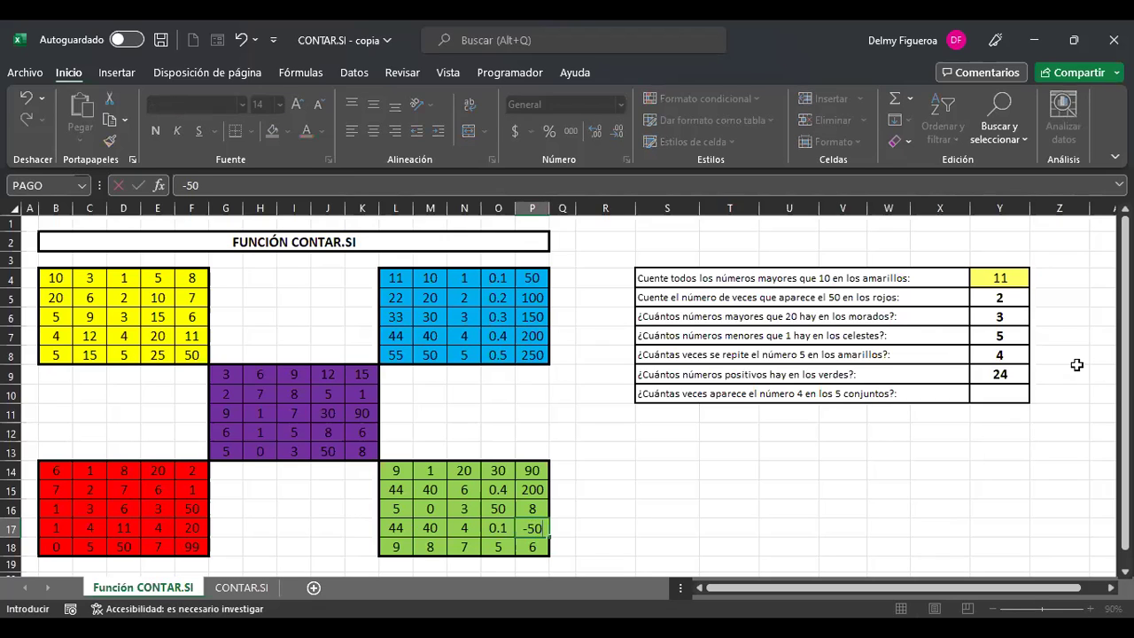
key("Return")
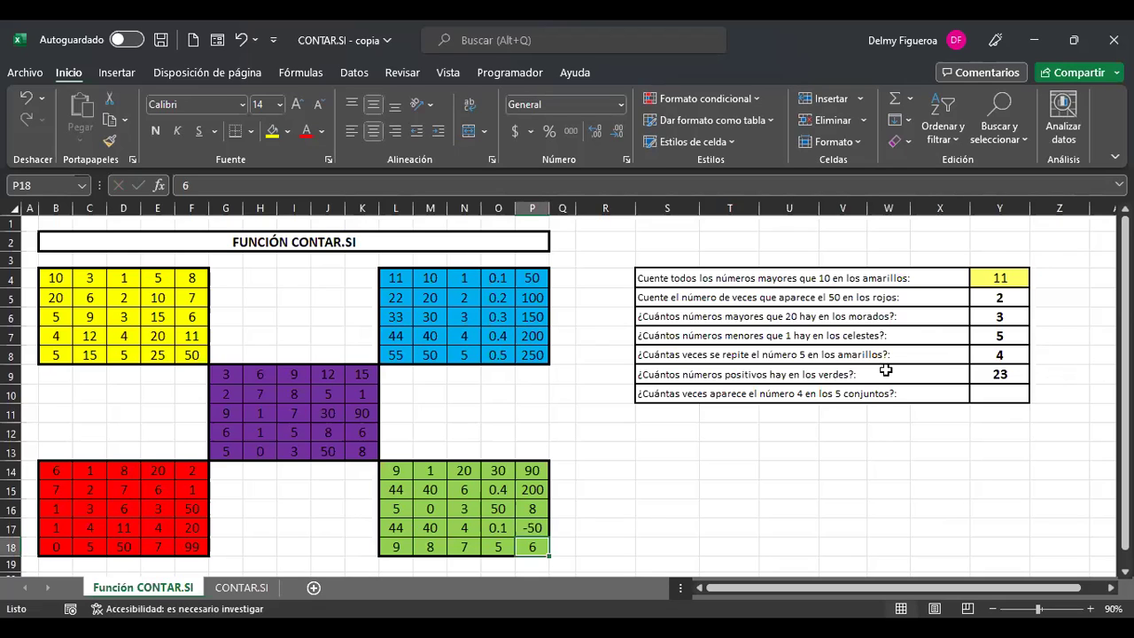
left_click(1000, 372)
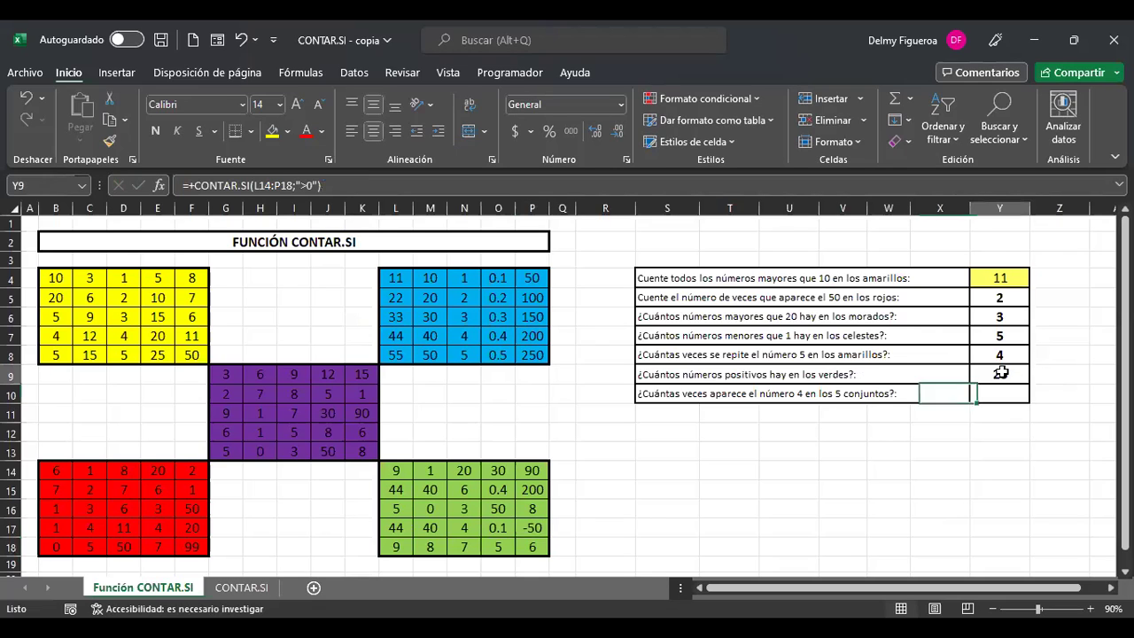
key("F2")
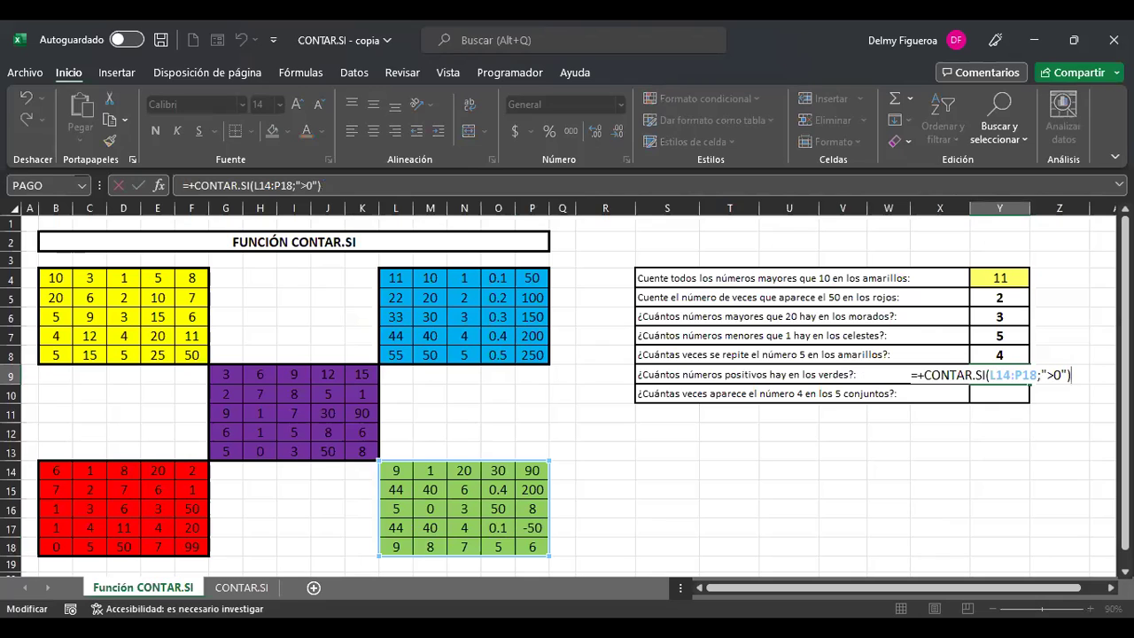
key("Return")
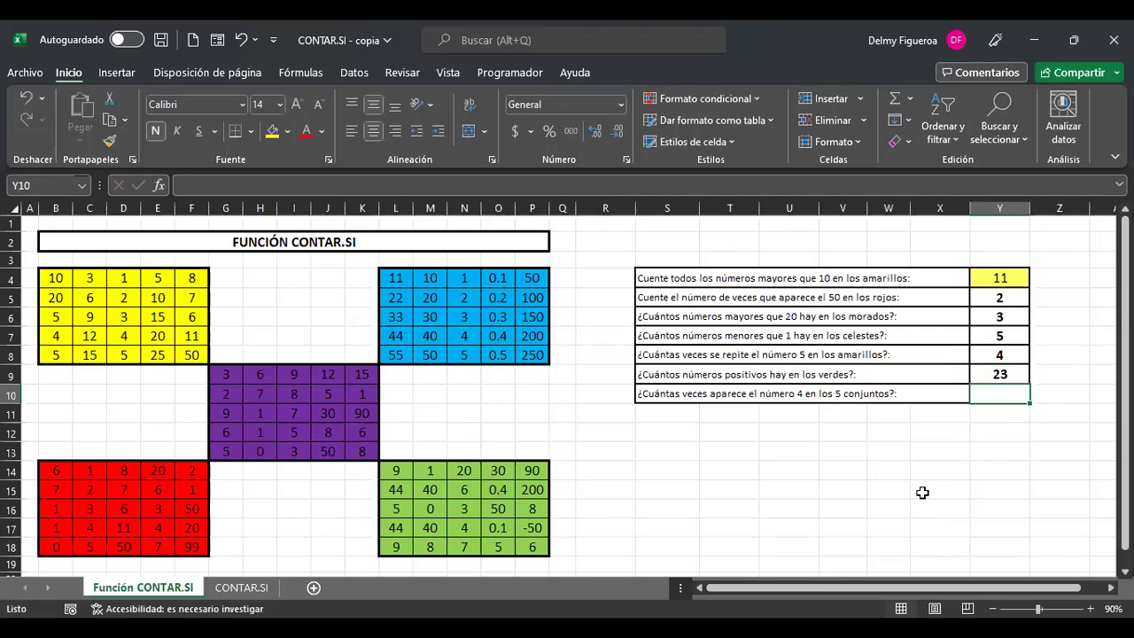
- Count how often 4 appears across all five blocks in Y10 using CONTAR.SI with range B4:P18 and criterion "=4"
left_click_drag(55, 277, 520, 544)
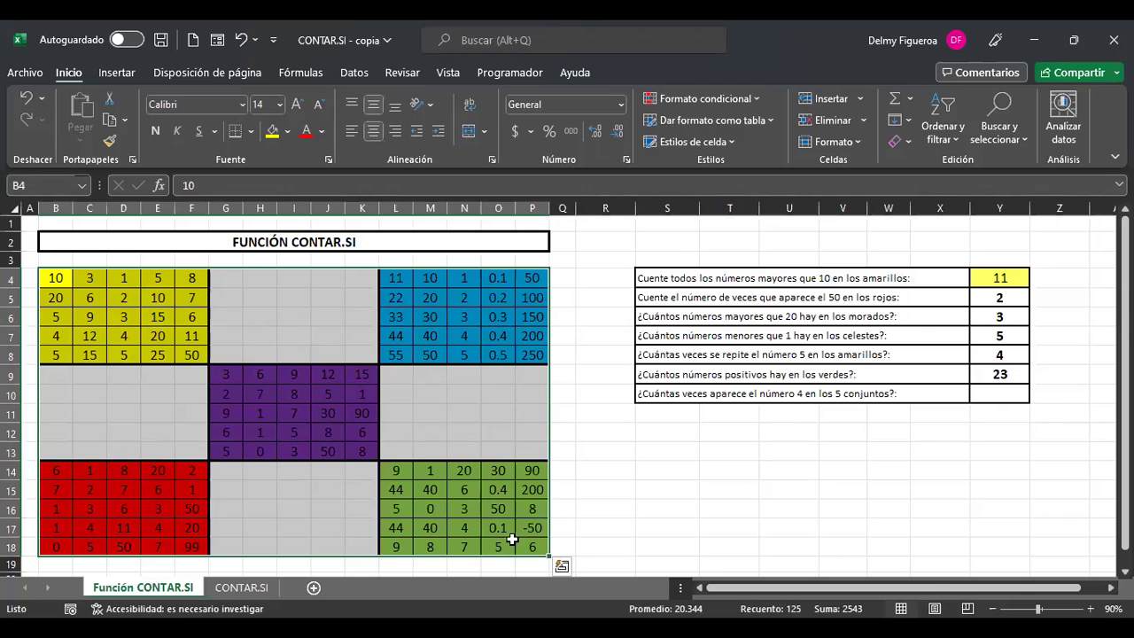
left_click(1004, 395)
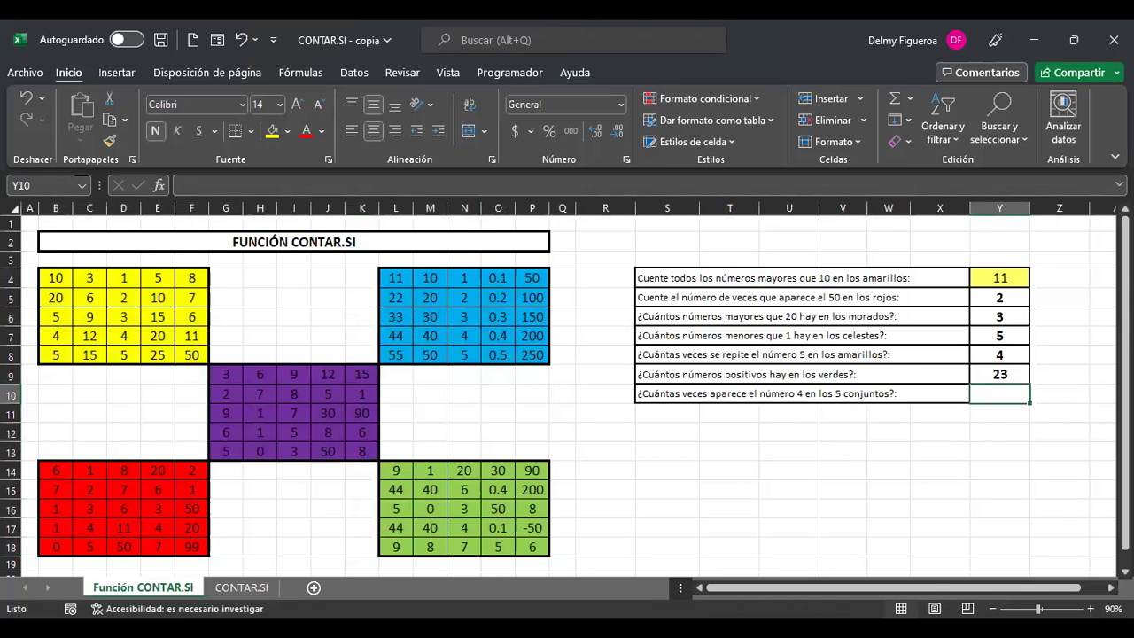
type("+")
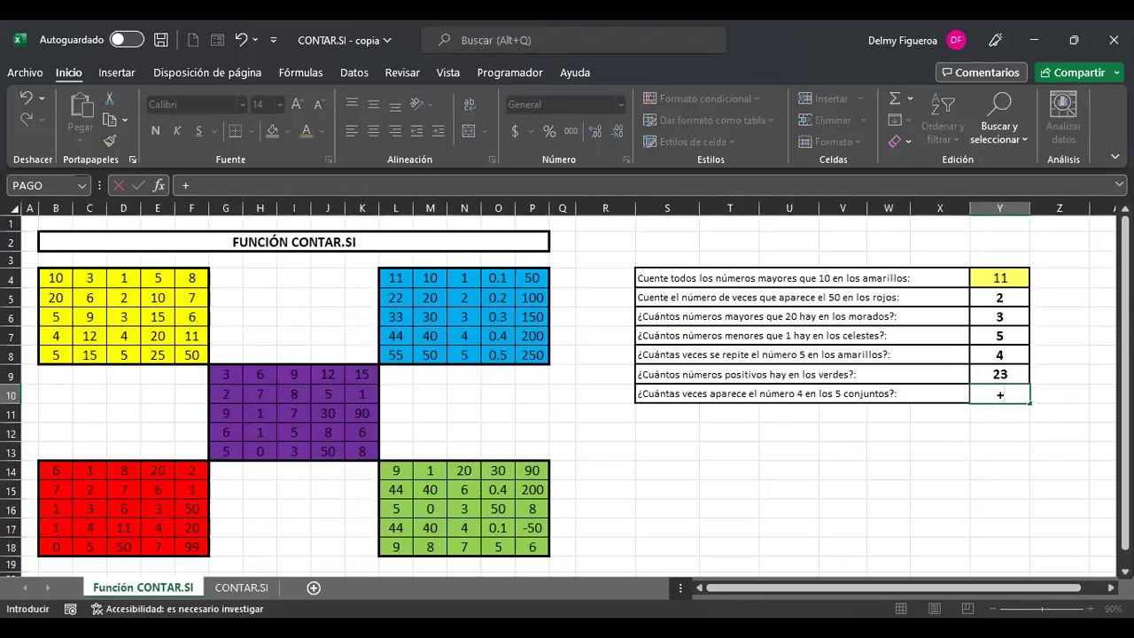
type("cont")
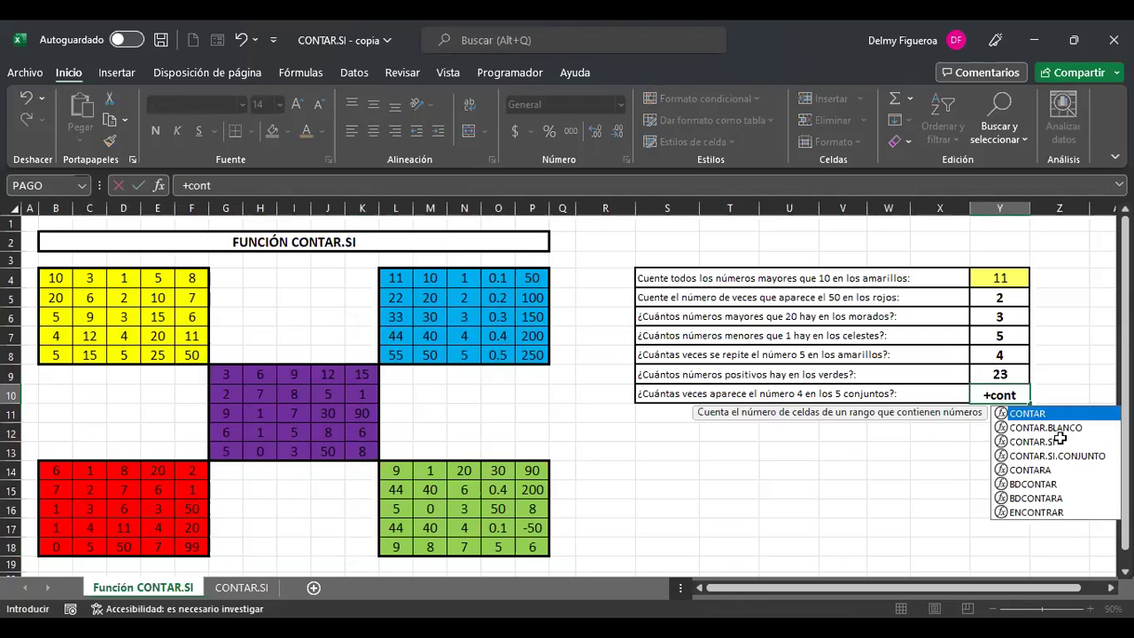
double_click(1063, 442)
left_click(55, 277)
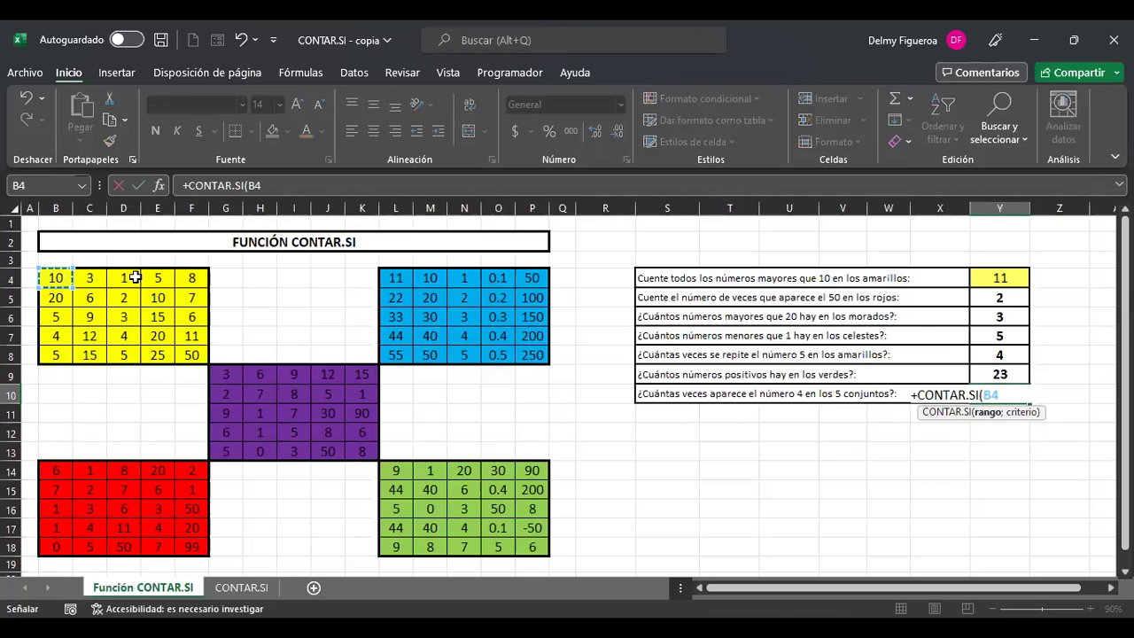
left_click(538, 545, "shift")
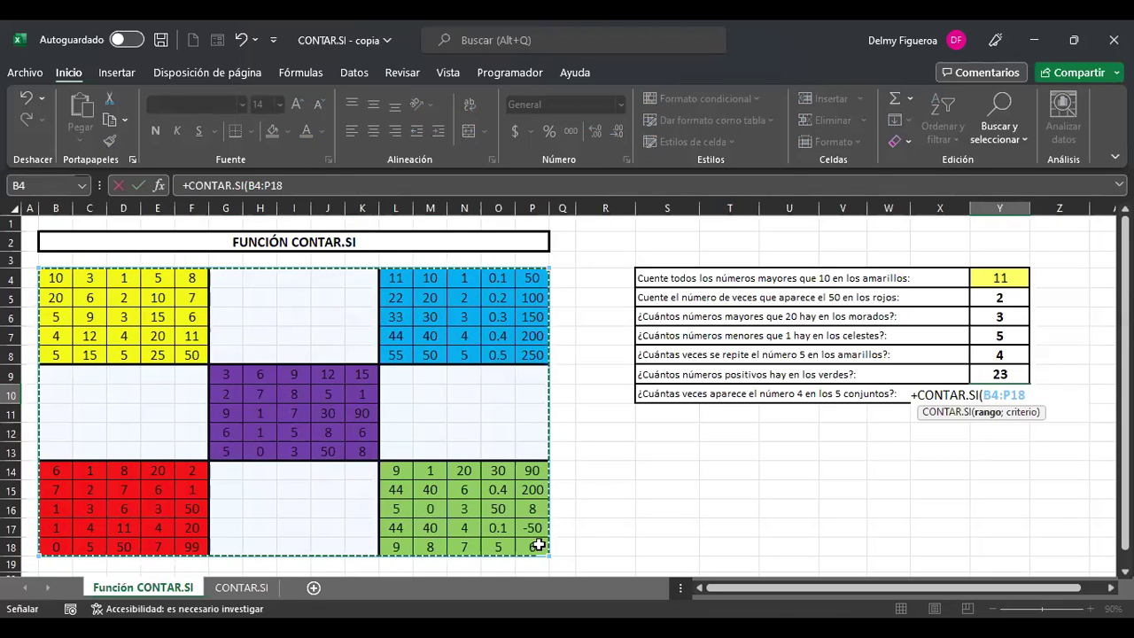
type(";")
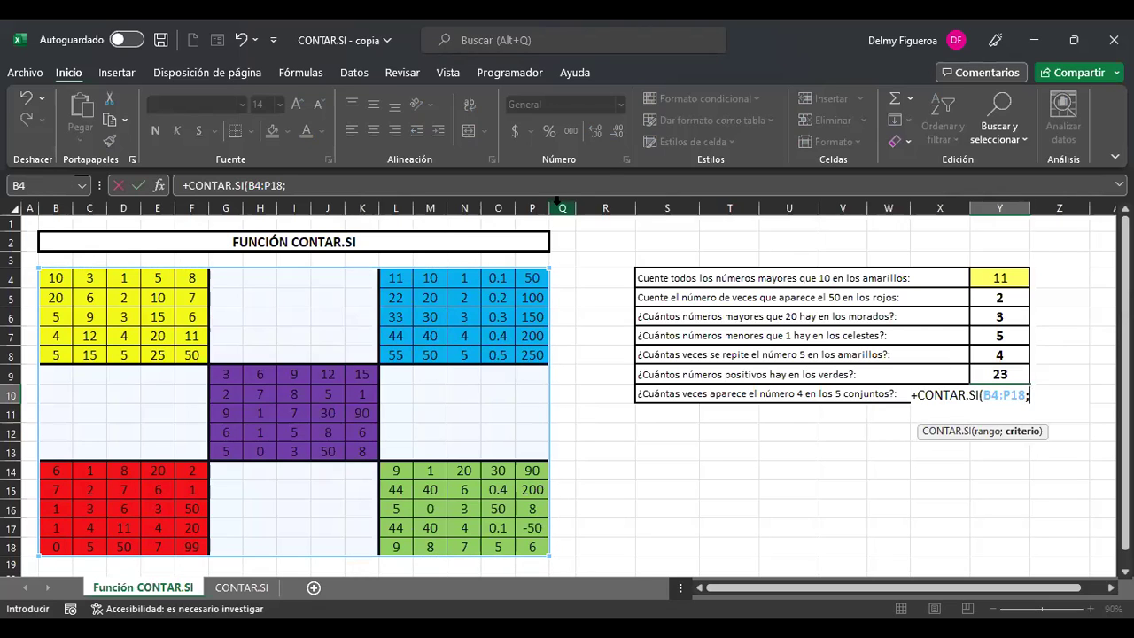
type("\"=4\"")
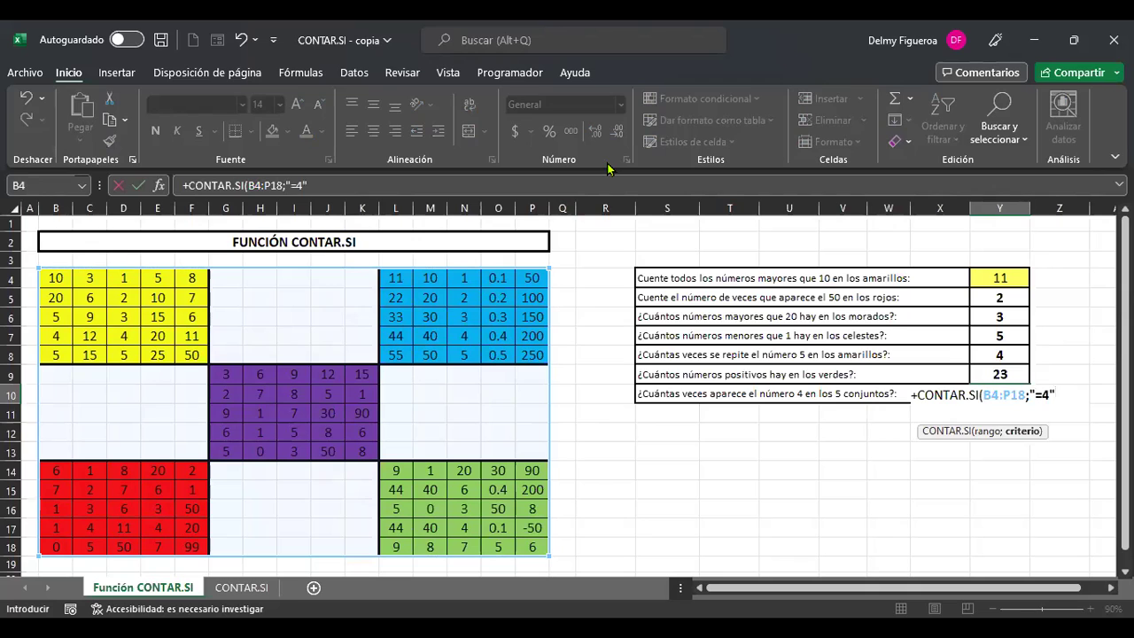
key("Return")
key("Up")
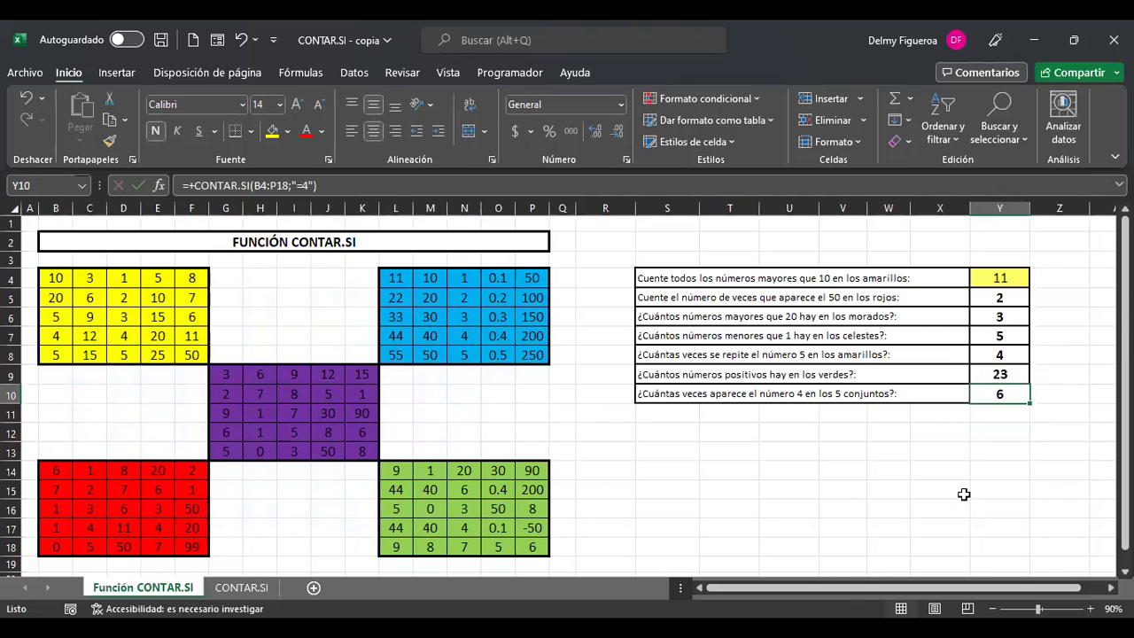
- Count how often 4 appears in the yellow block in Y12 using CONTAR.SI with range B4:F8 and criterion "=4"
left_click(997, 430)
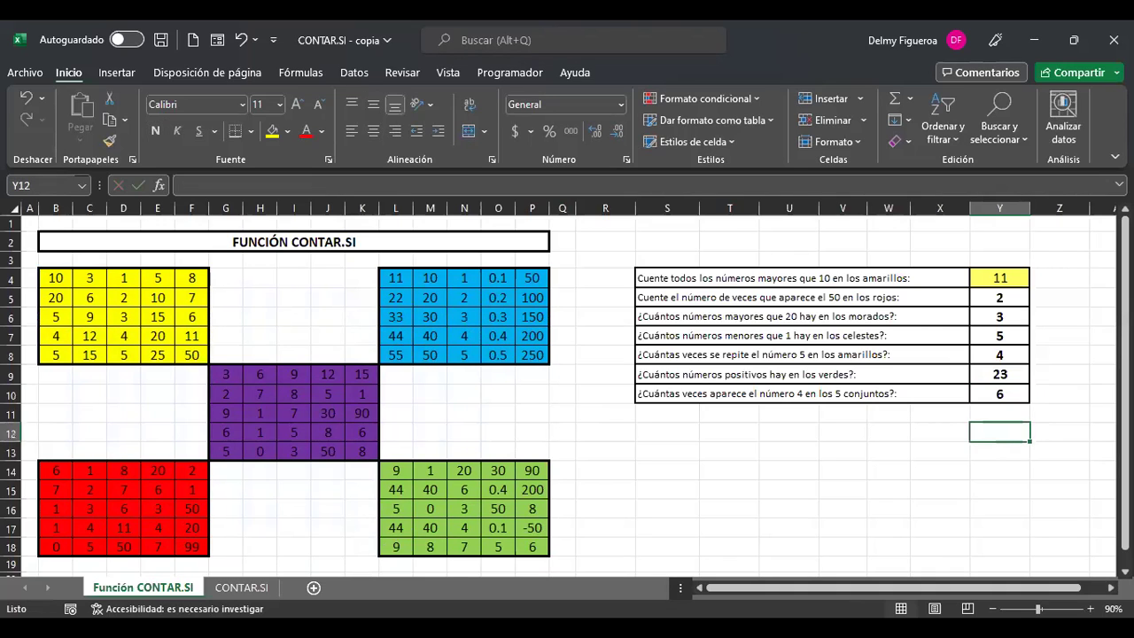
type("+")
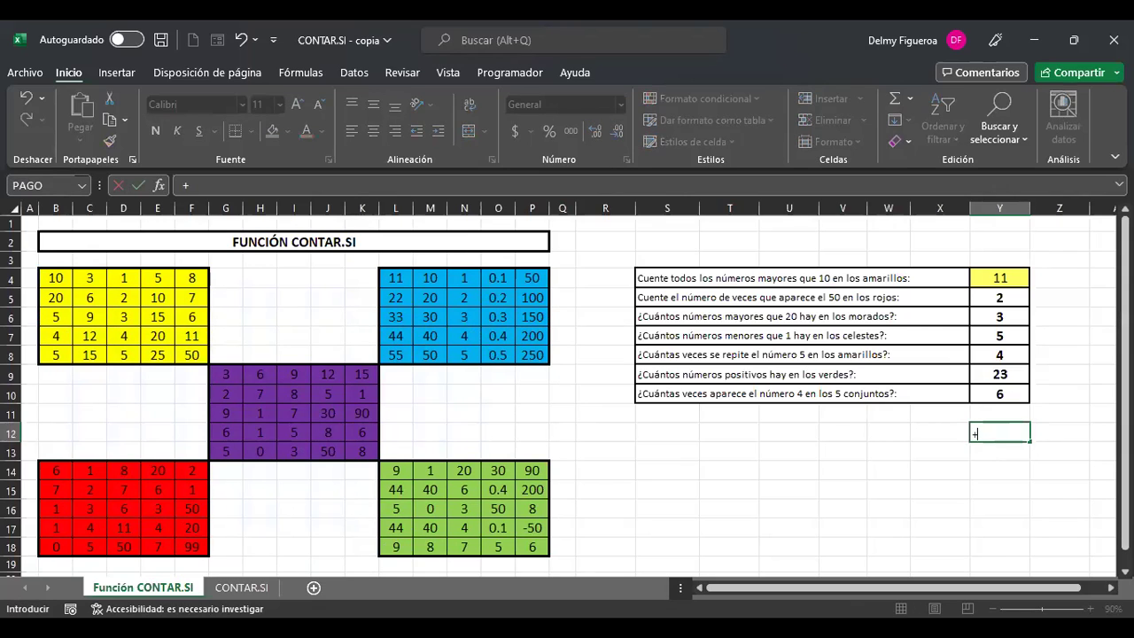
type("cont")
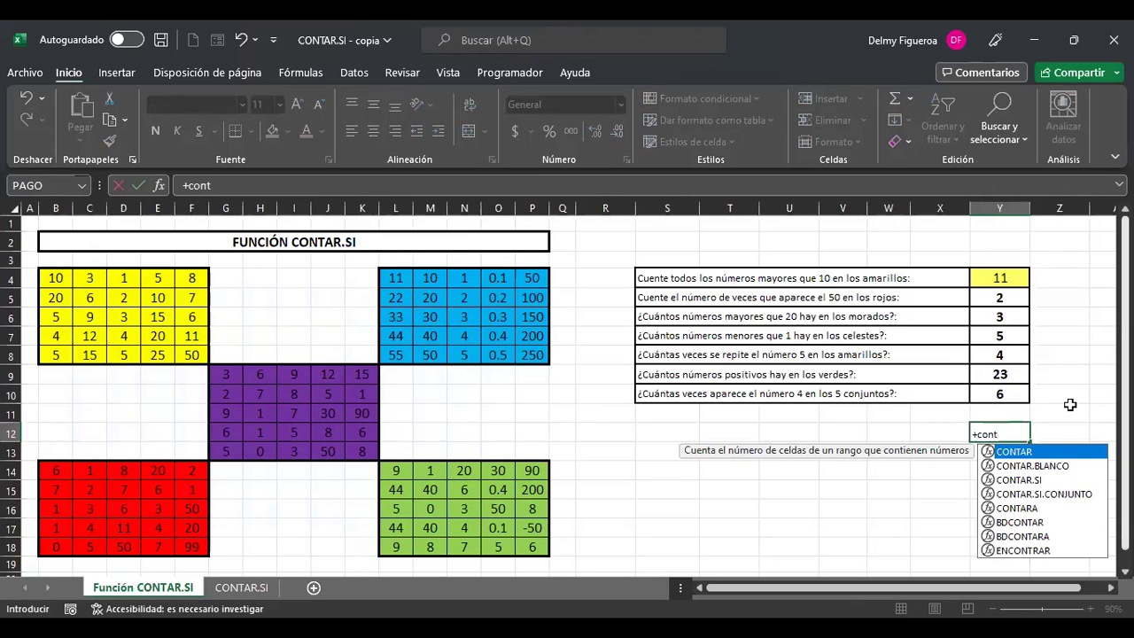
double_click(1034, 480)
left_click(64, 278)
left_click_drag(65, 278, 193, 356)
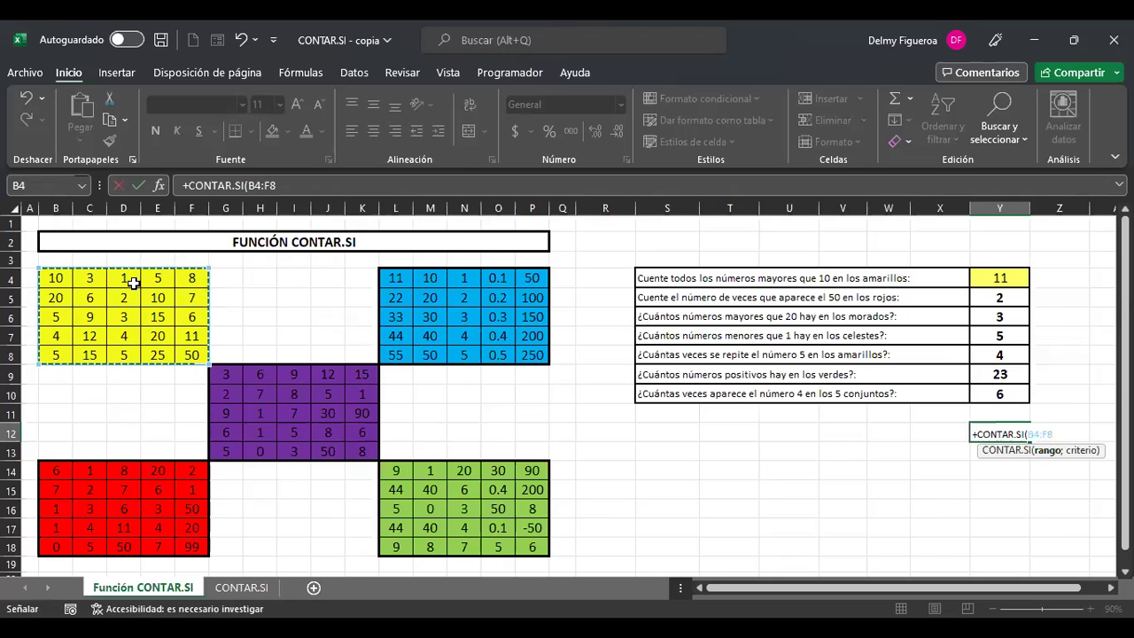
type(";")
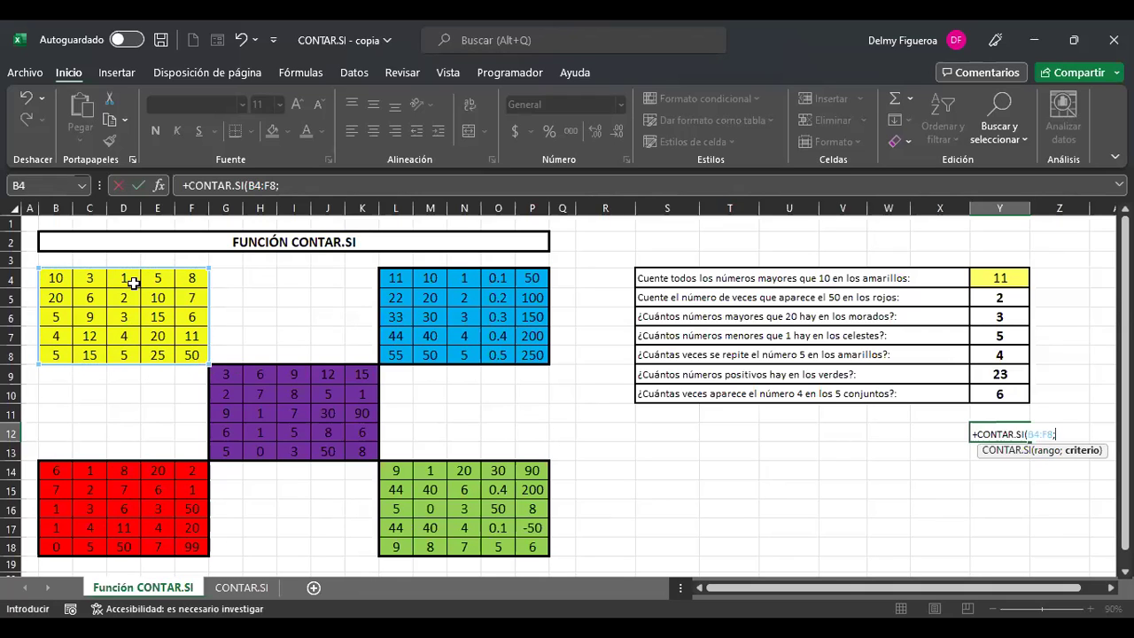
type("\"=4\")")
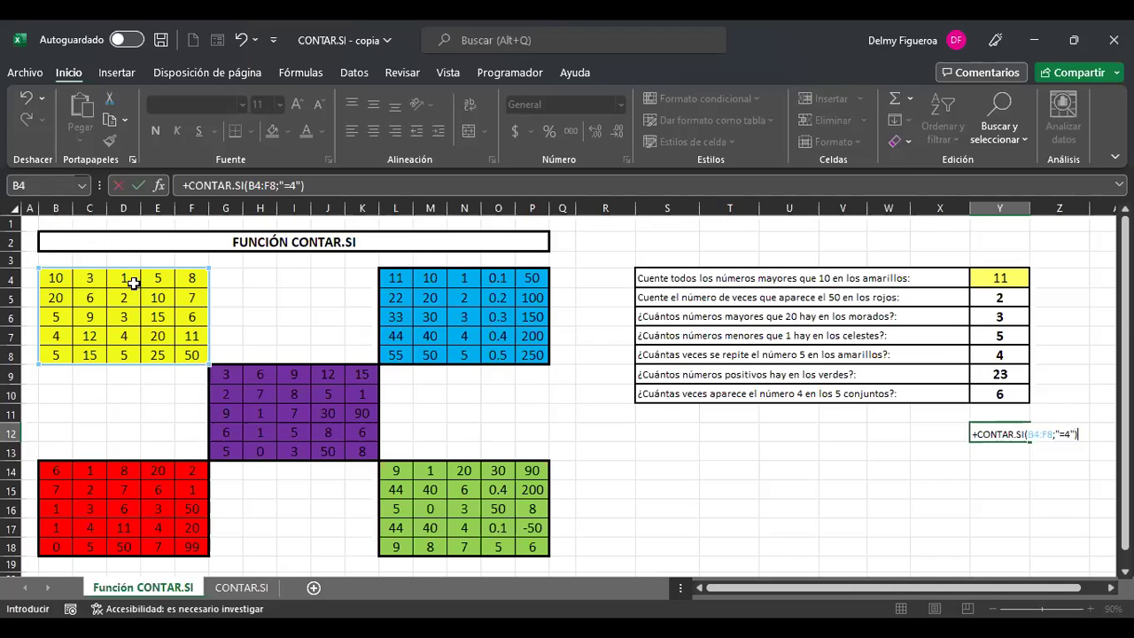
key("ctrl+Return")
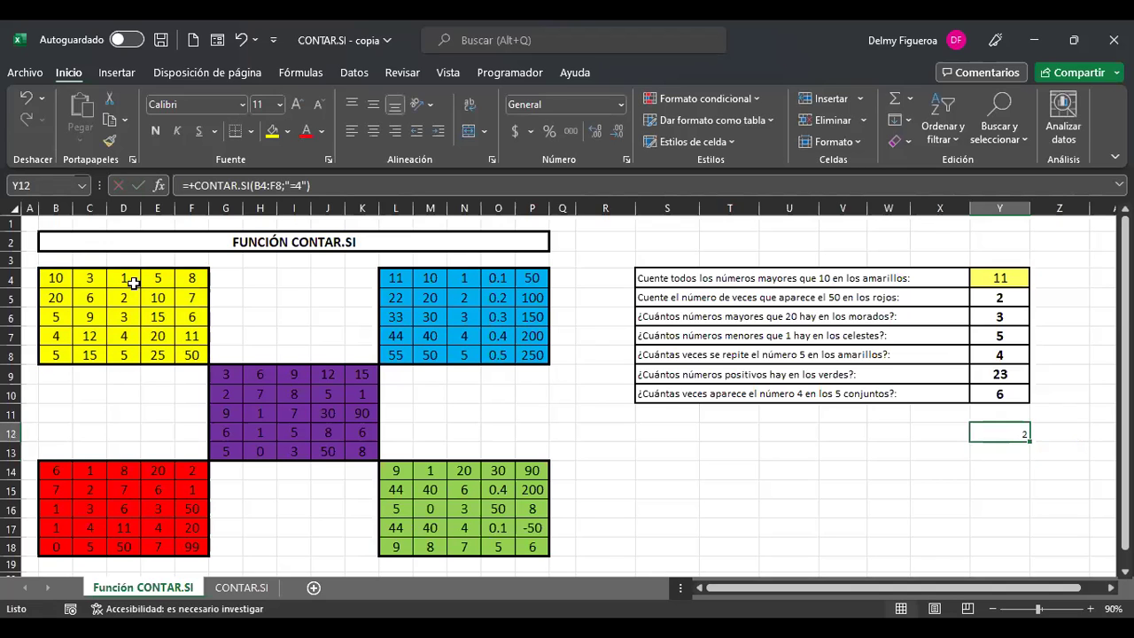
- Add the blue block's count of 4 to the Y12 formula on a new line, using CONTAR.SI with range L4:P8 and criterion "=4"
key("F2")
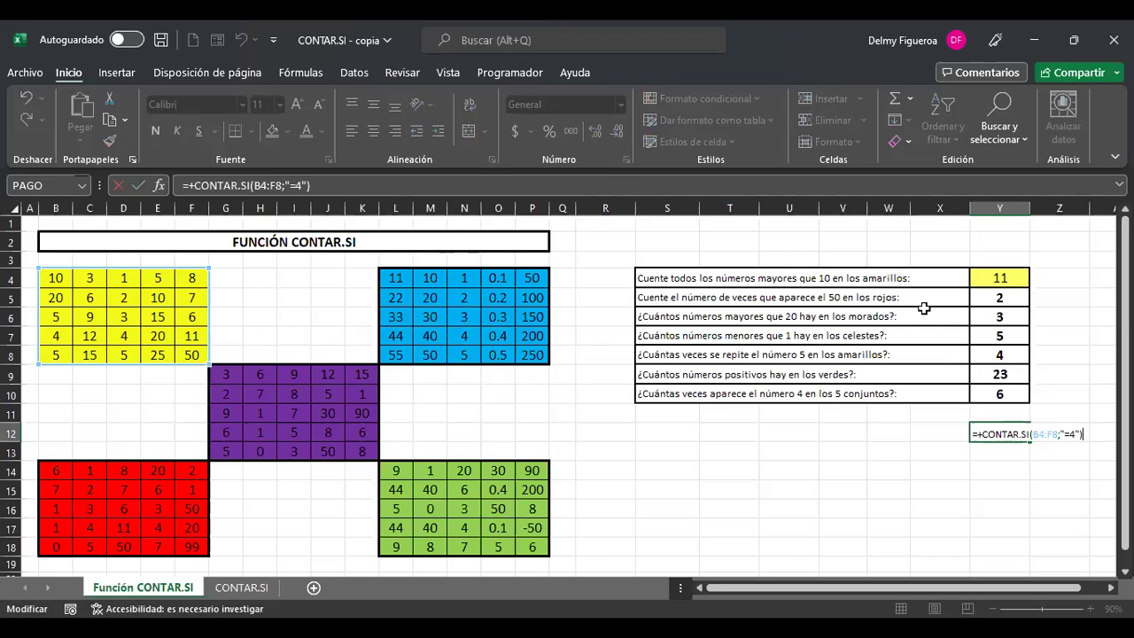
type("+")
key("alt+Return")
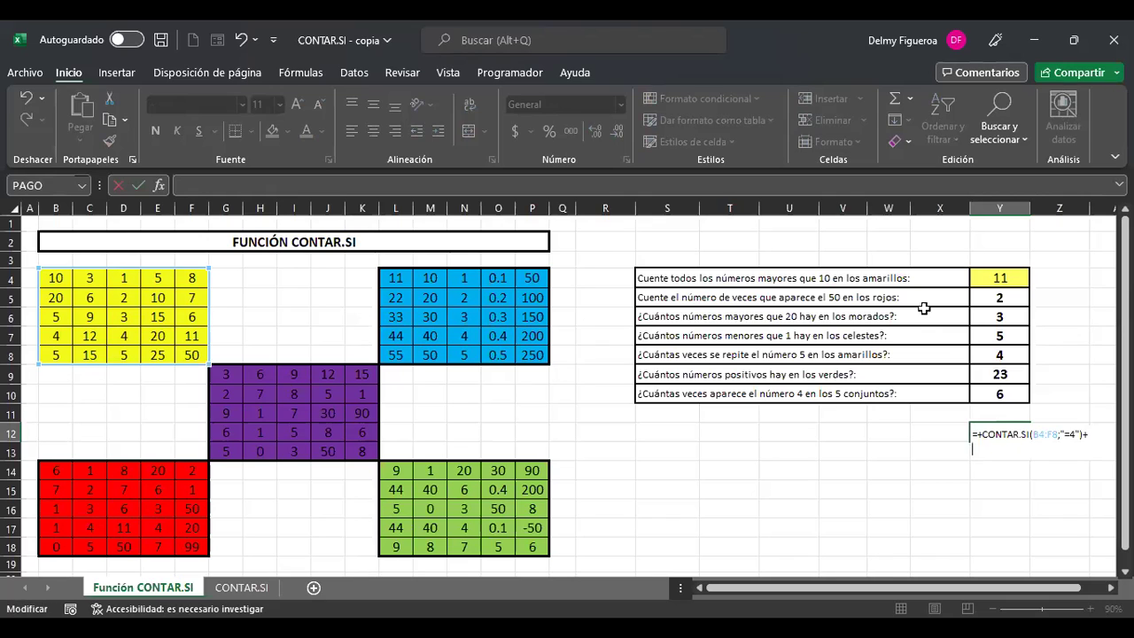
type("con")
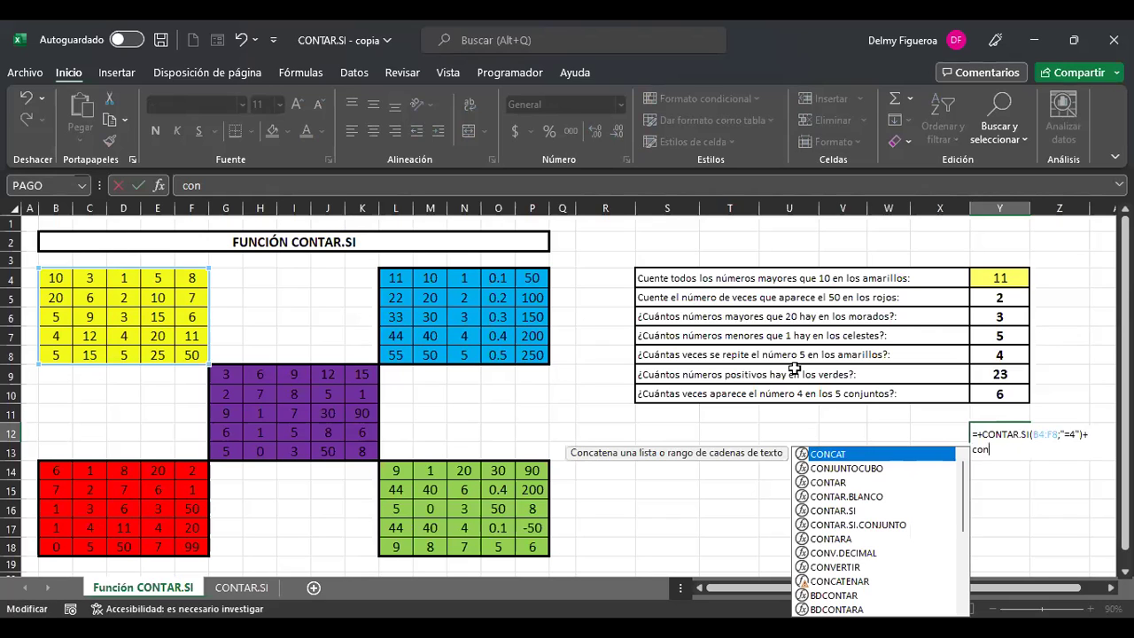
double_click(849, 510)
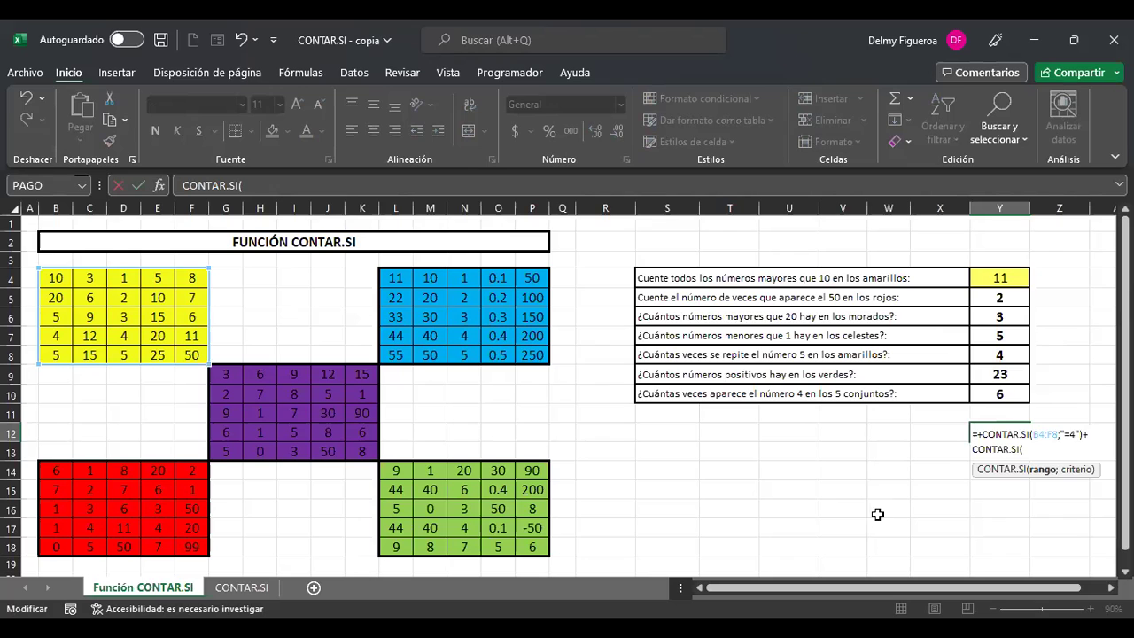
left_click(396, 275)
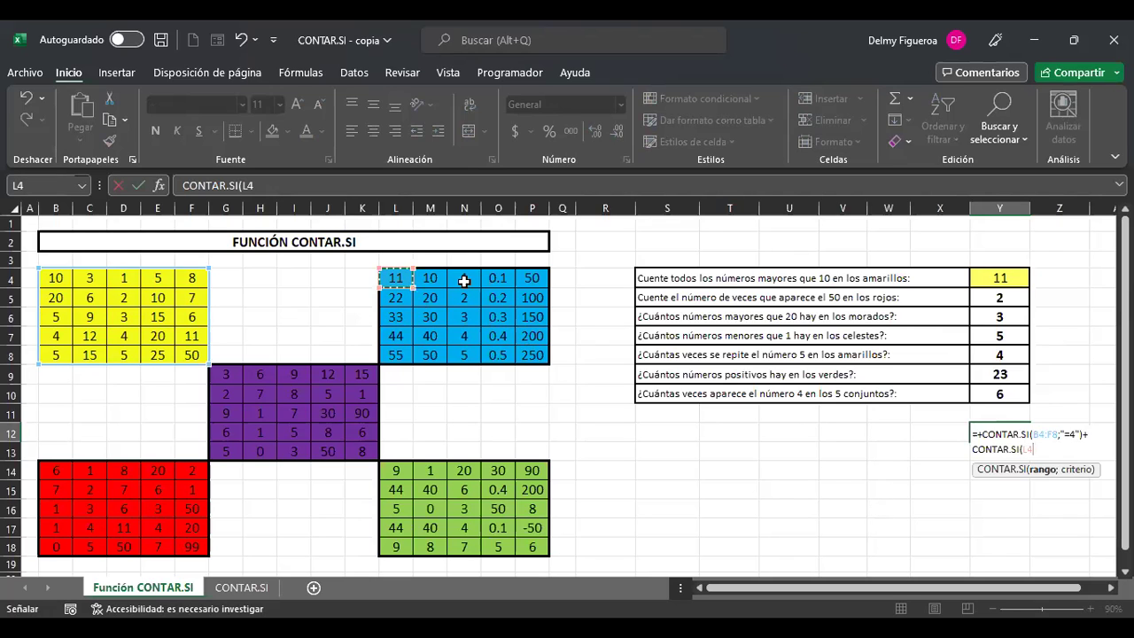
left_click(535, 356, "shift")
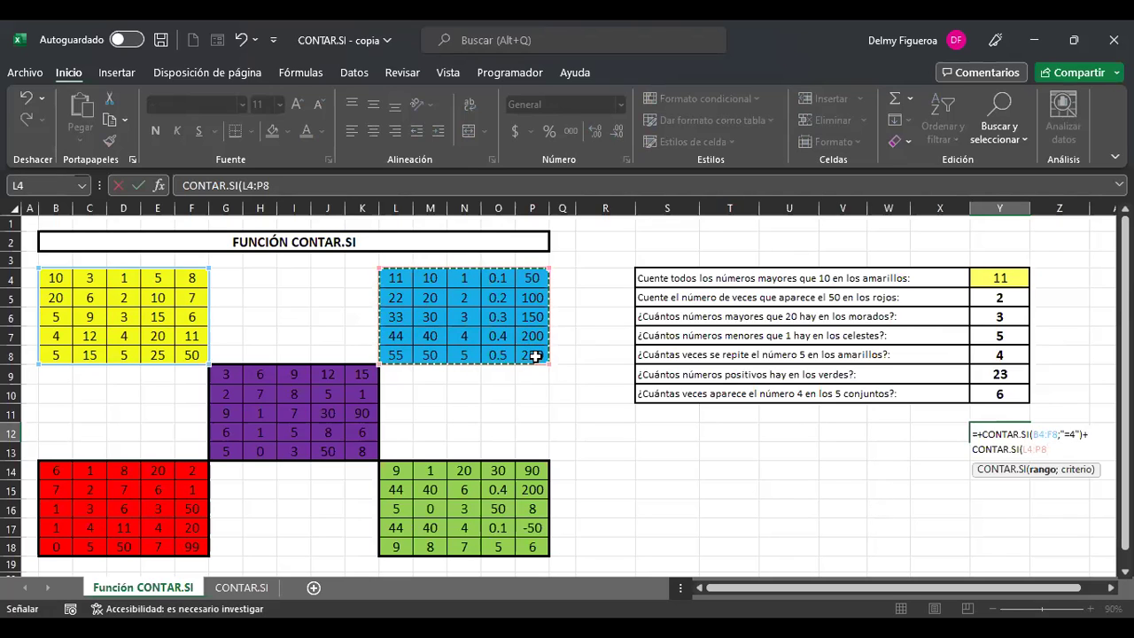
type(";")
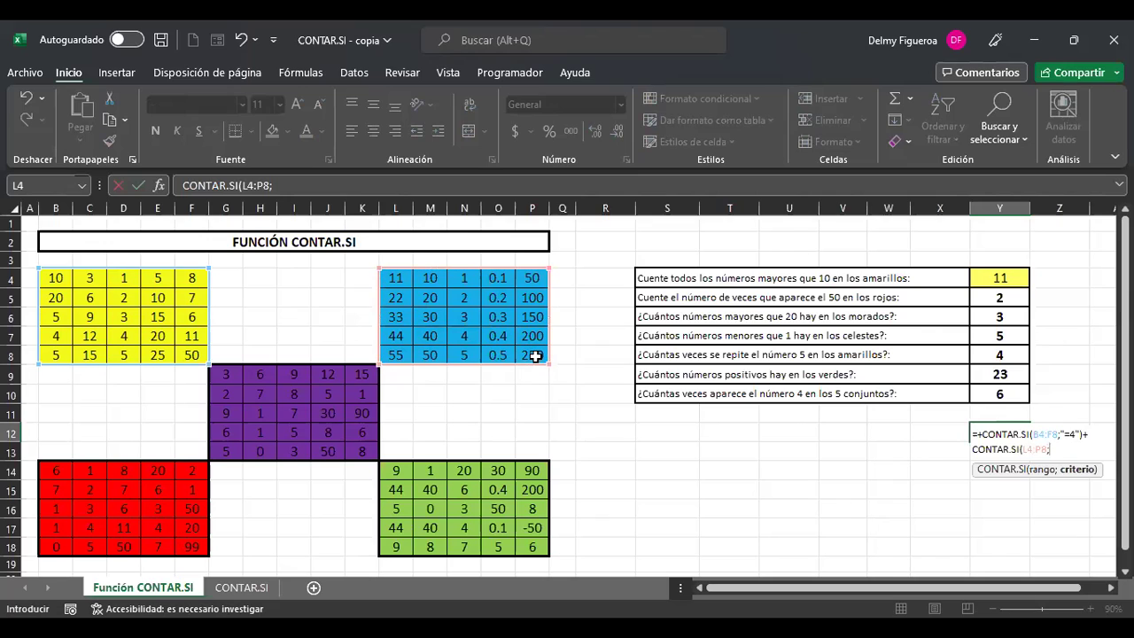
type("\"=4\")")
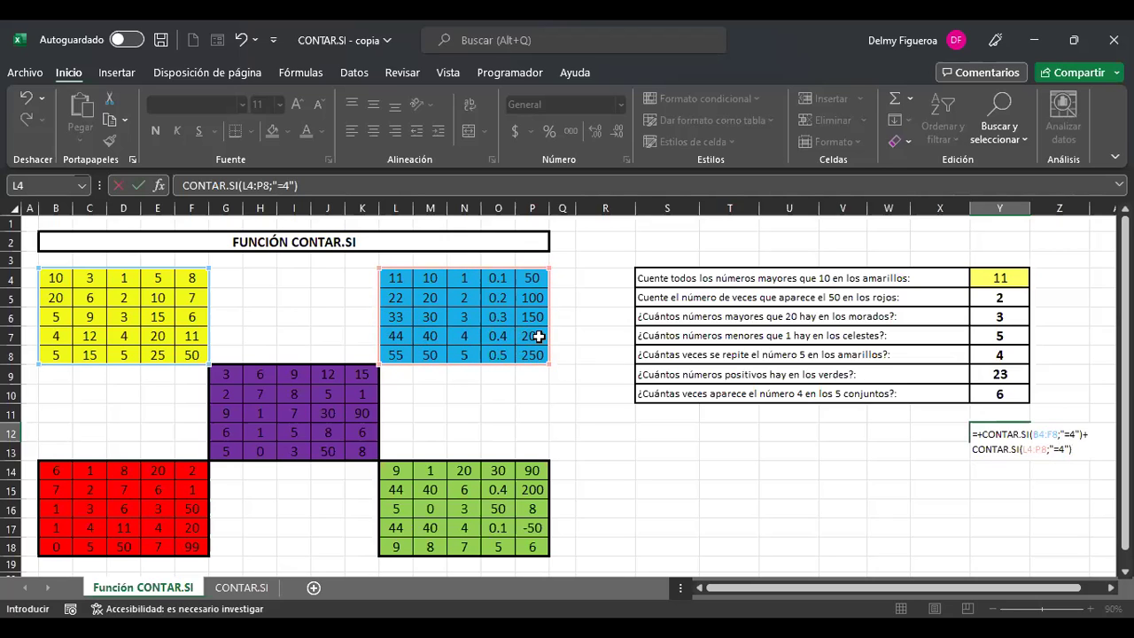
key("Return")
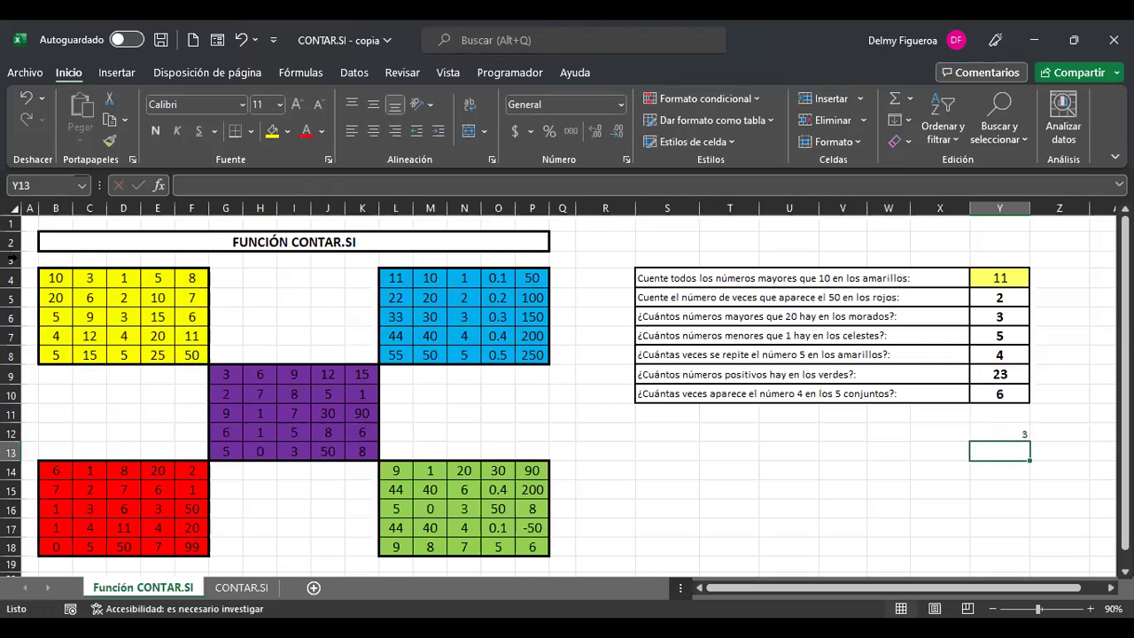
- Extend the Y12 sum on a new line with CONTAR.SI for the purple block, range G9:K13 and criterion "=4"
key("Up")
key("F2")
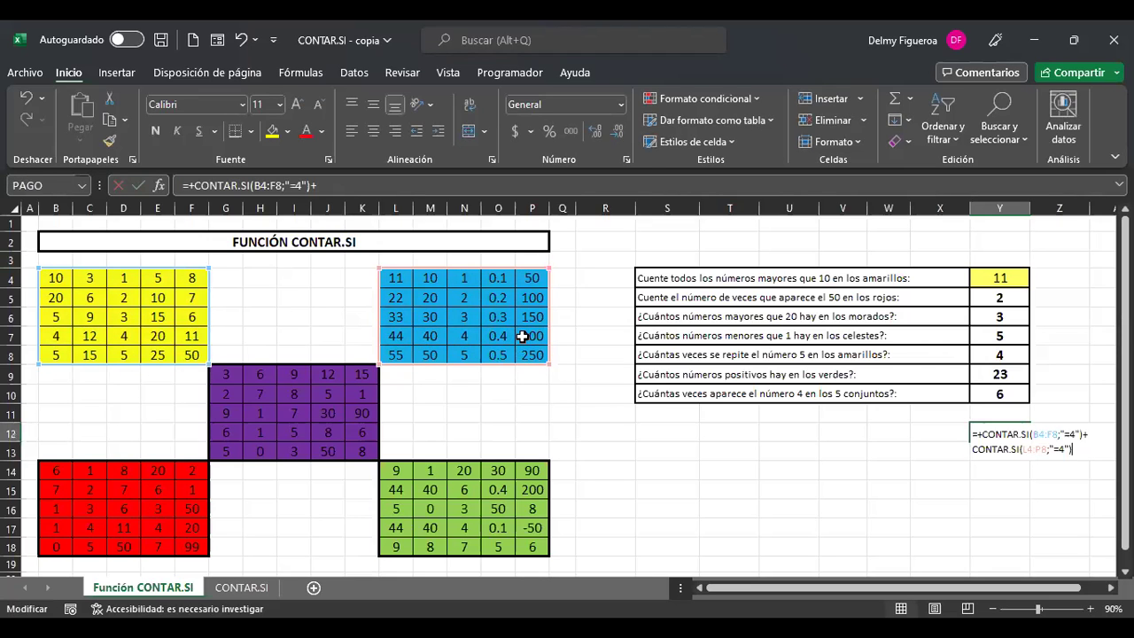
type("+")
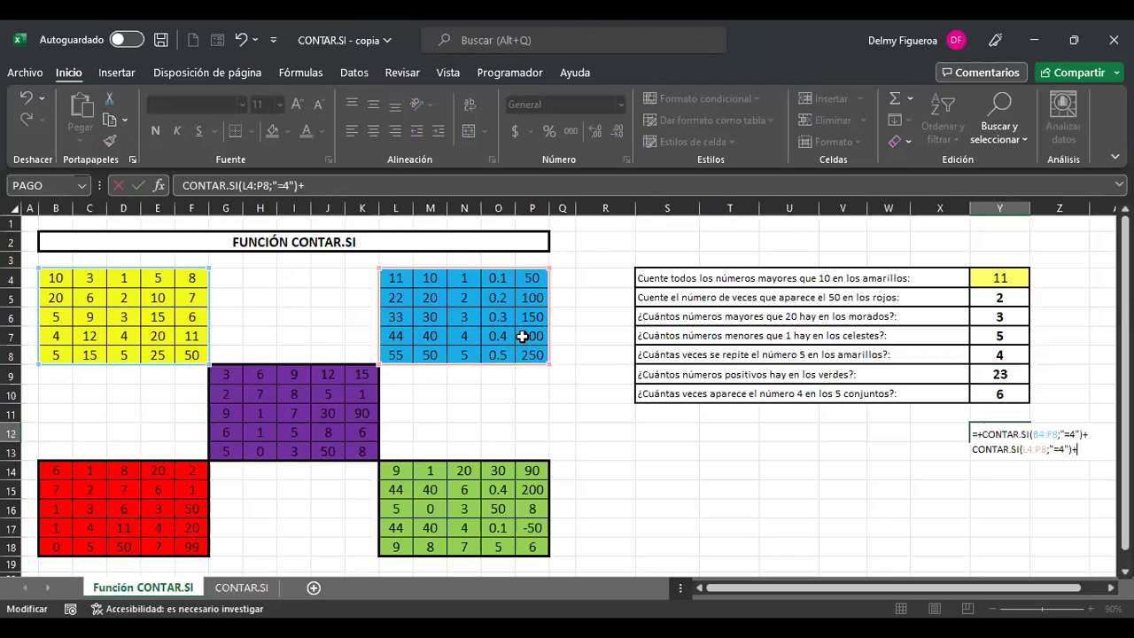
key("alt+Return")
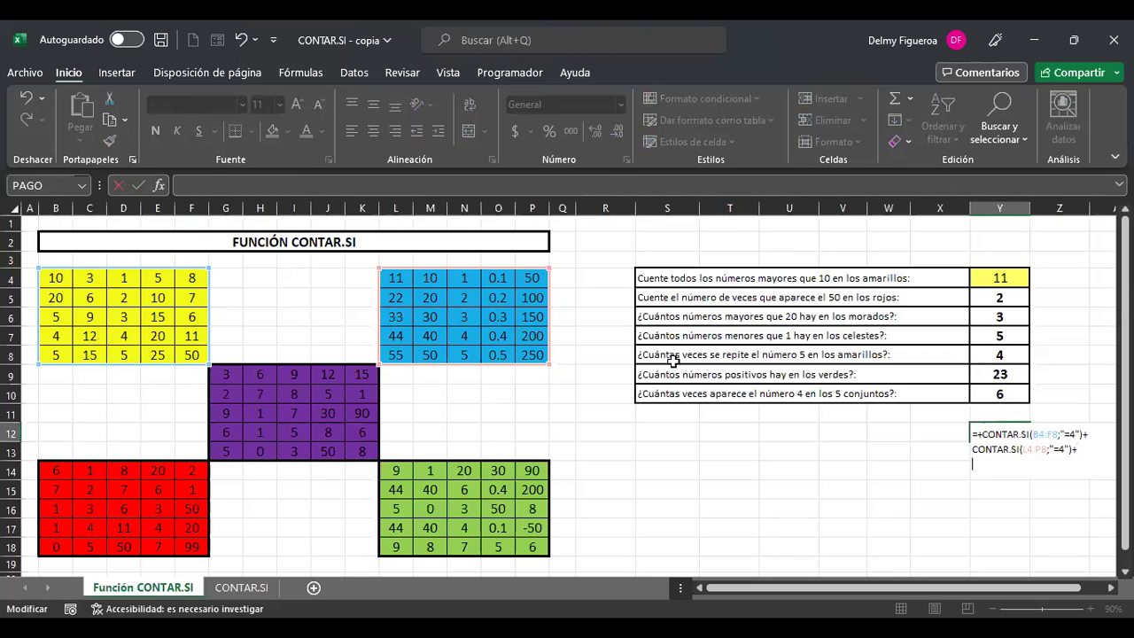
type("contar")
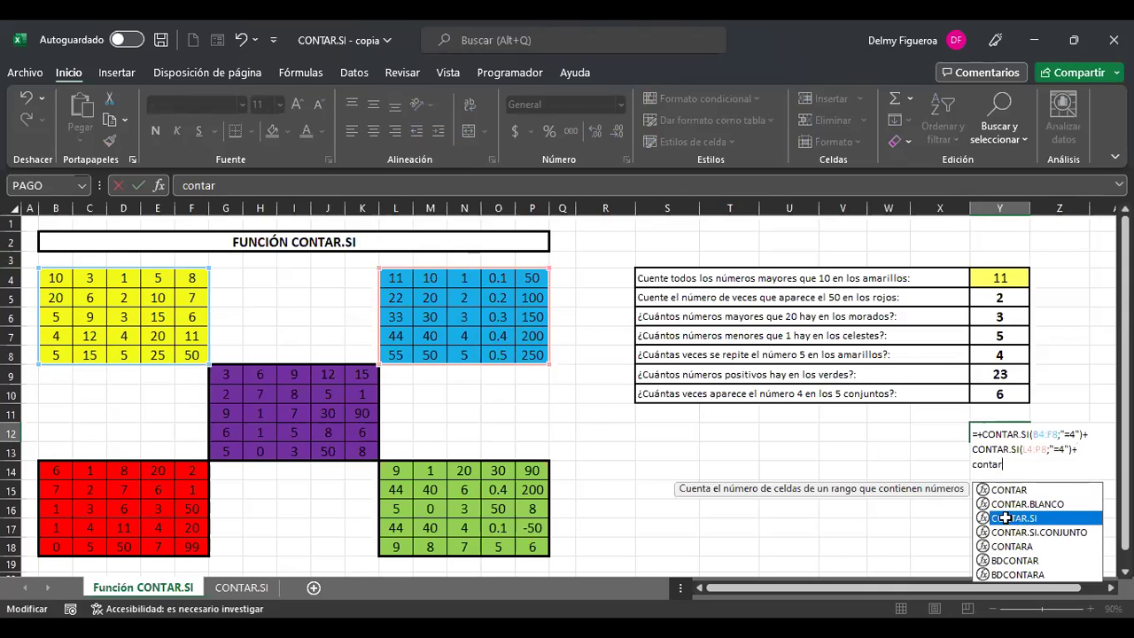
double_click(1014, 516)
left_click(223, 370)
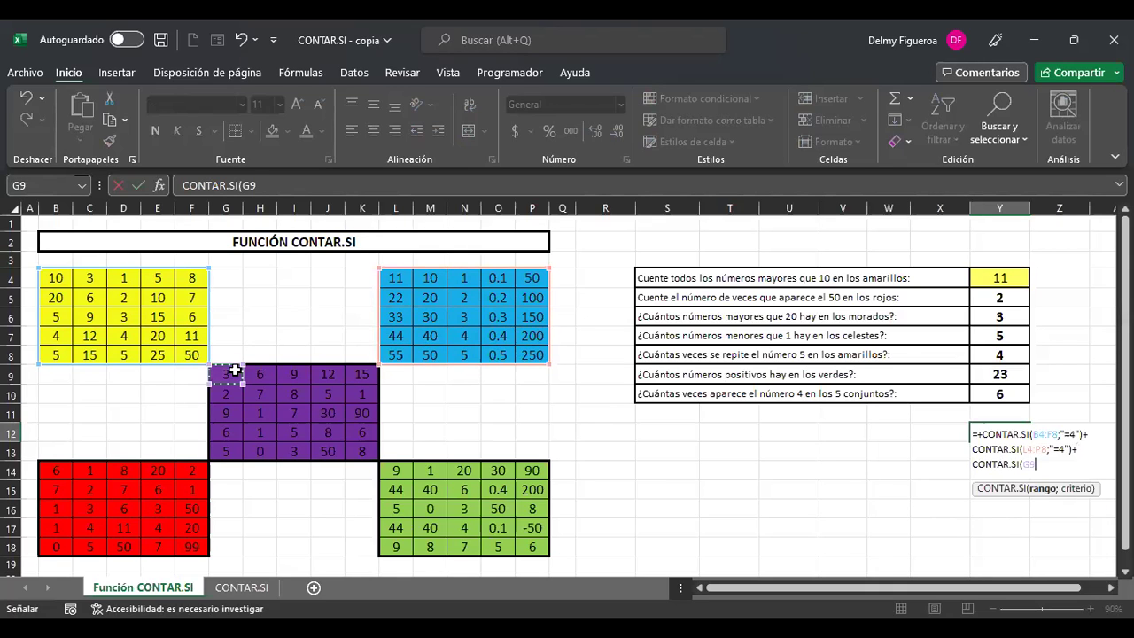
left_click(366, 448, "shift")
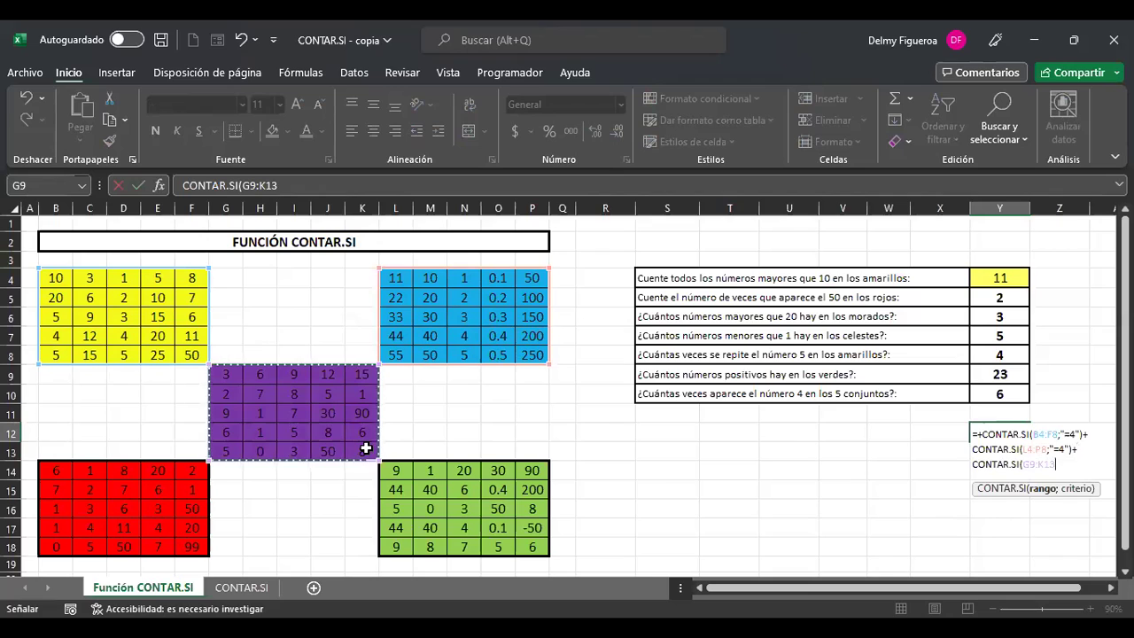
type(";")
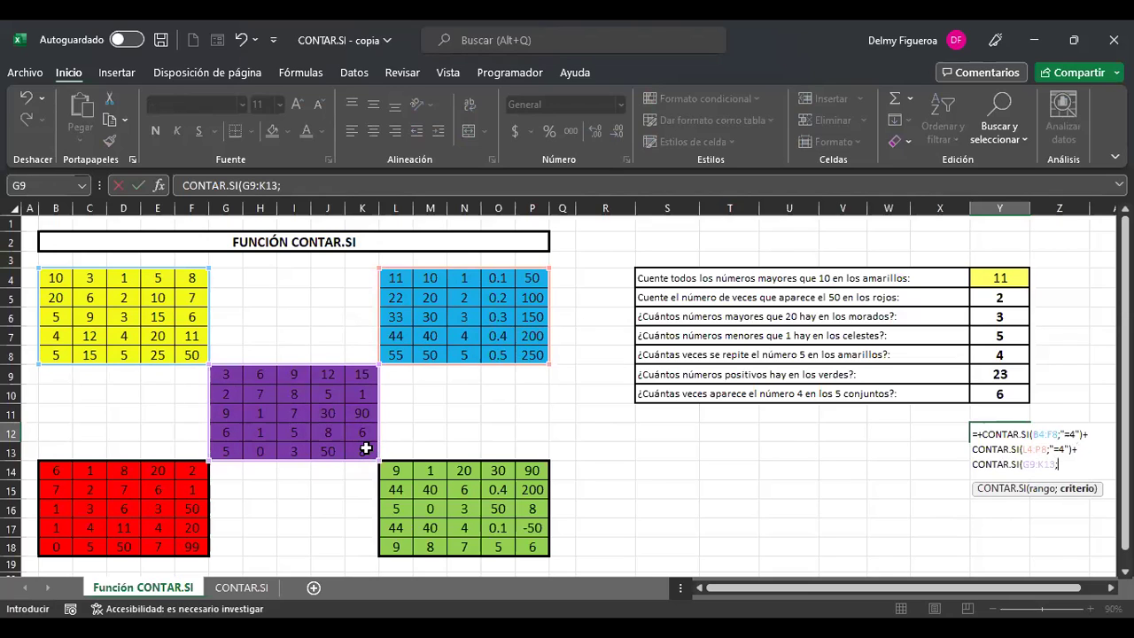
type("\"=4\")")
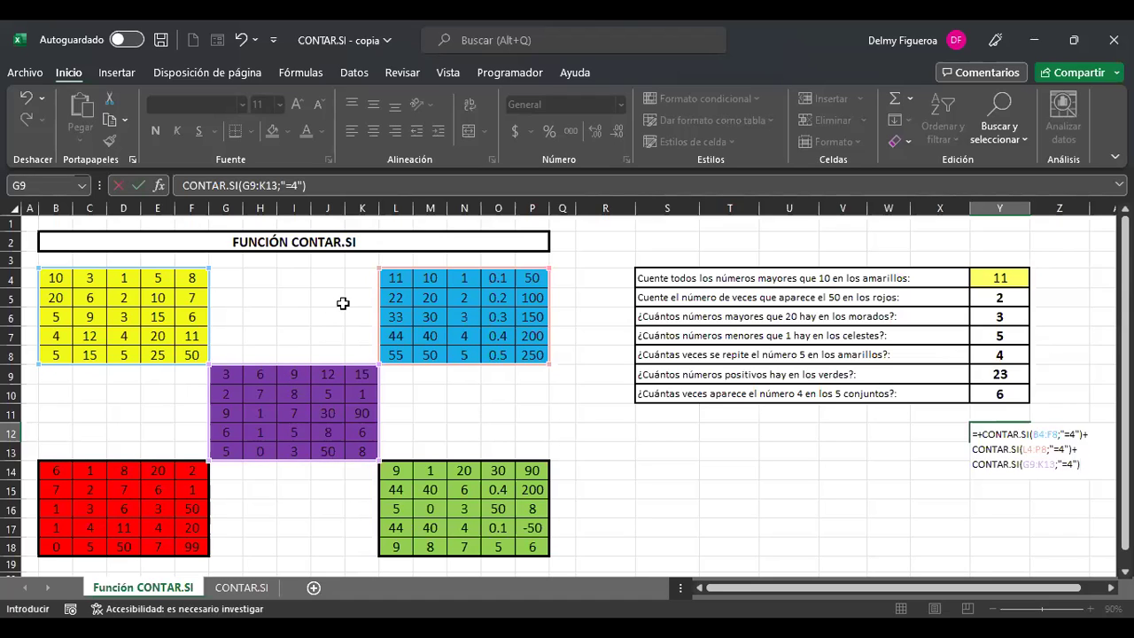
key("Return")
- Extend the Y12 sum on a new line with CONTAR.SI for the red block, range B14:F18 and criterion "=4"
key("Up")
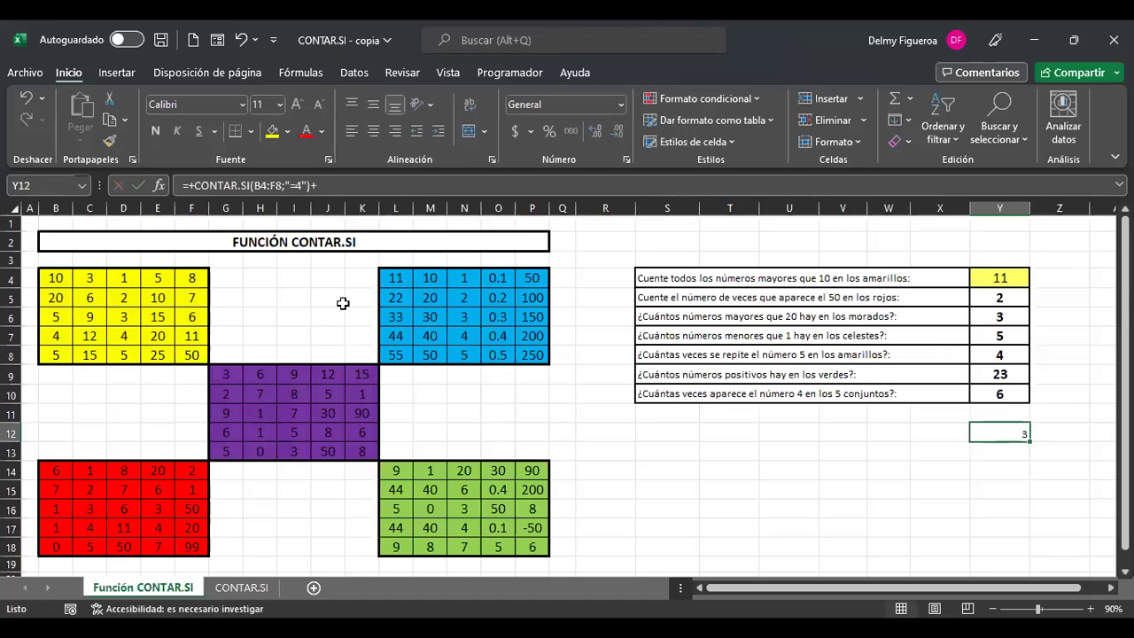
key("F2")
type("+")
key("alt+Return")
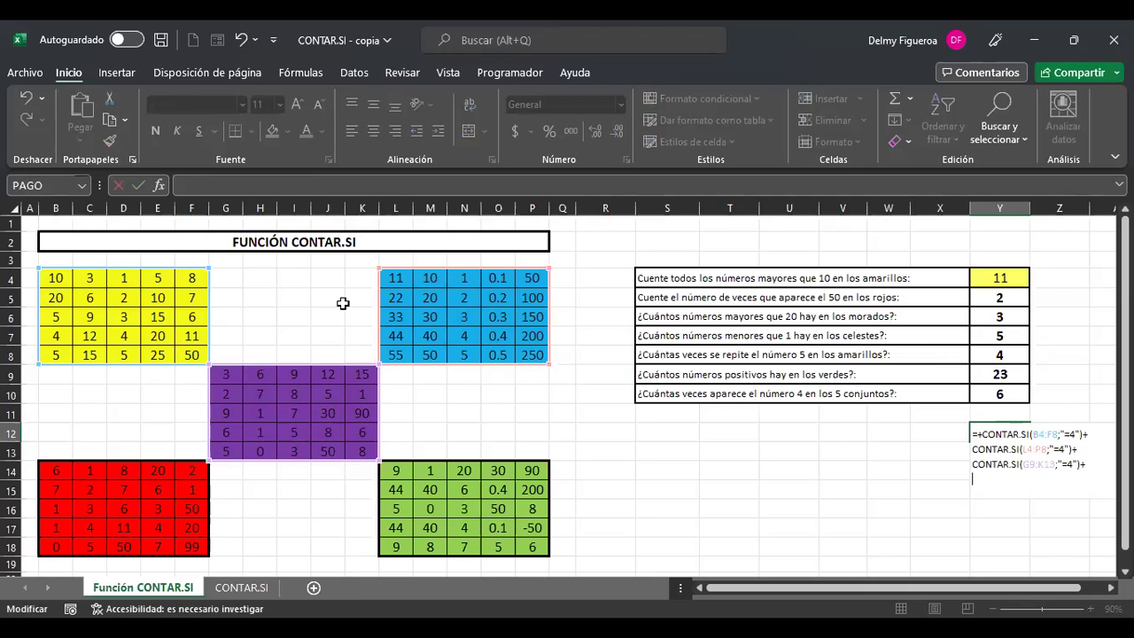
type("conta")
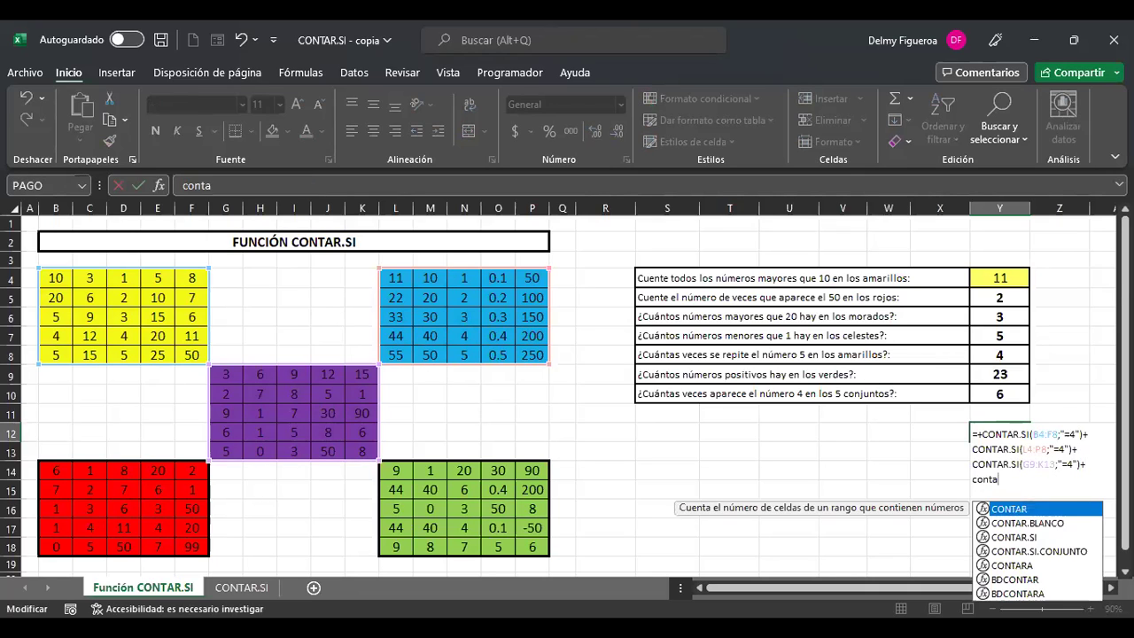
double_click(1025, 537)
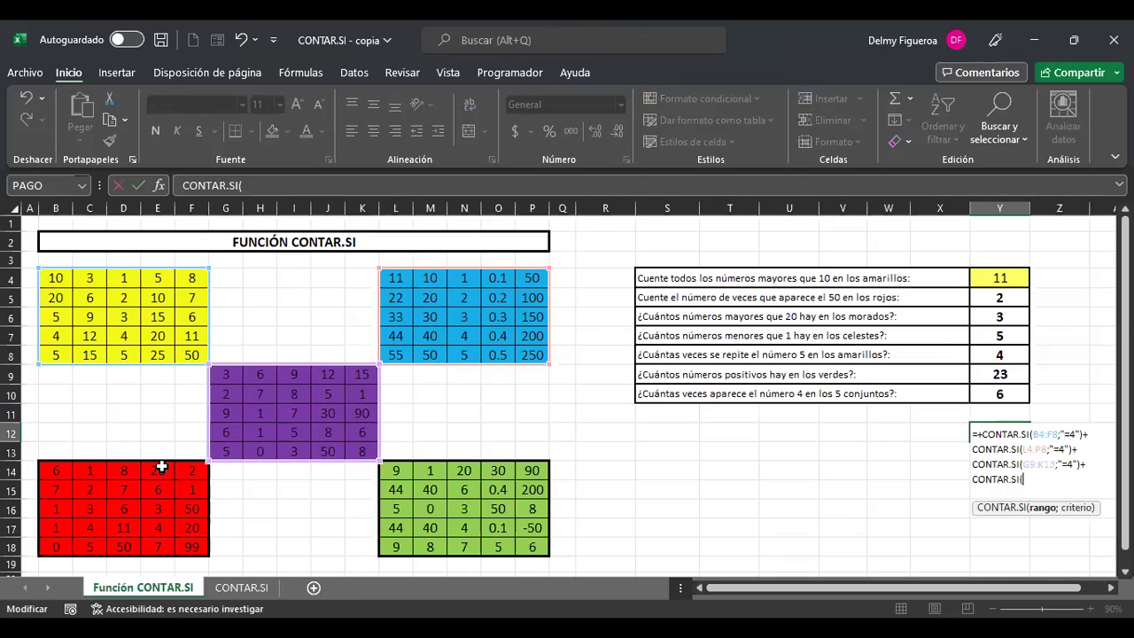
left_click(55, 471)
left_click(195, 547, "shift")
type(";\"=4\"")
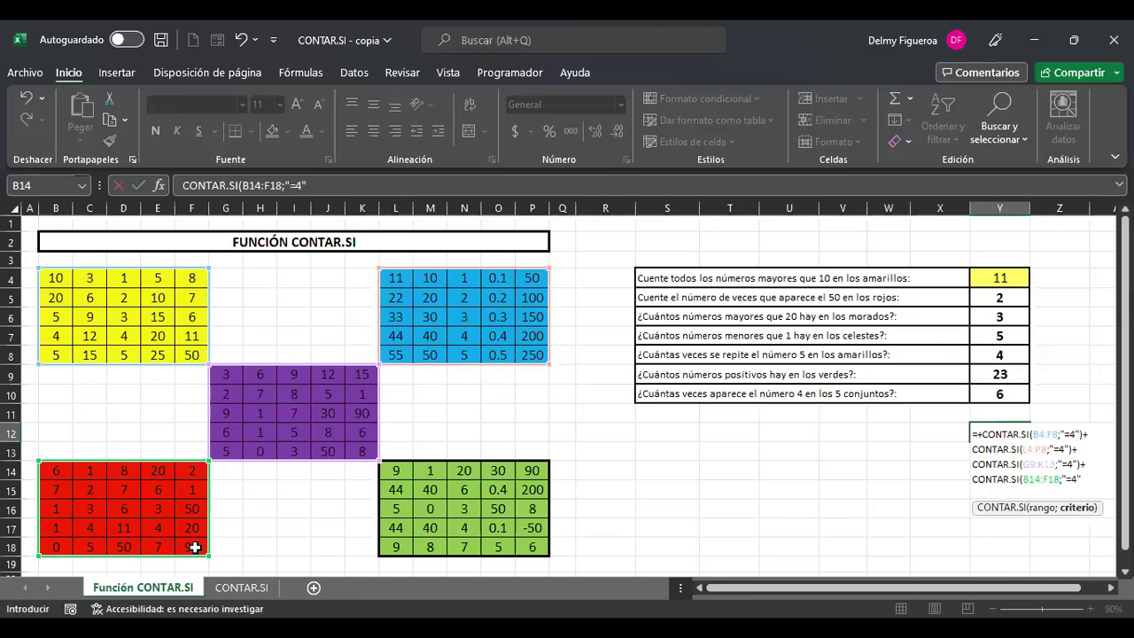
- Complete the Y12 sum on a new line with CONTAR.SI for the green block, range L14:P18 and criterion "=4"
type(")+")
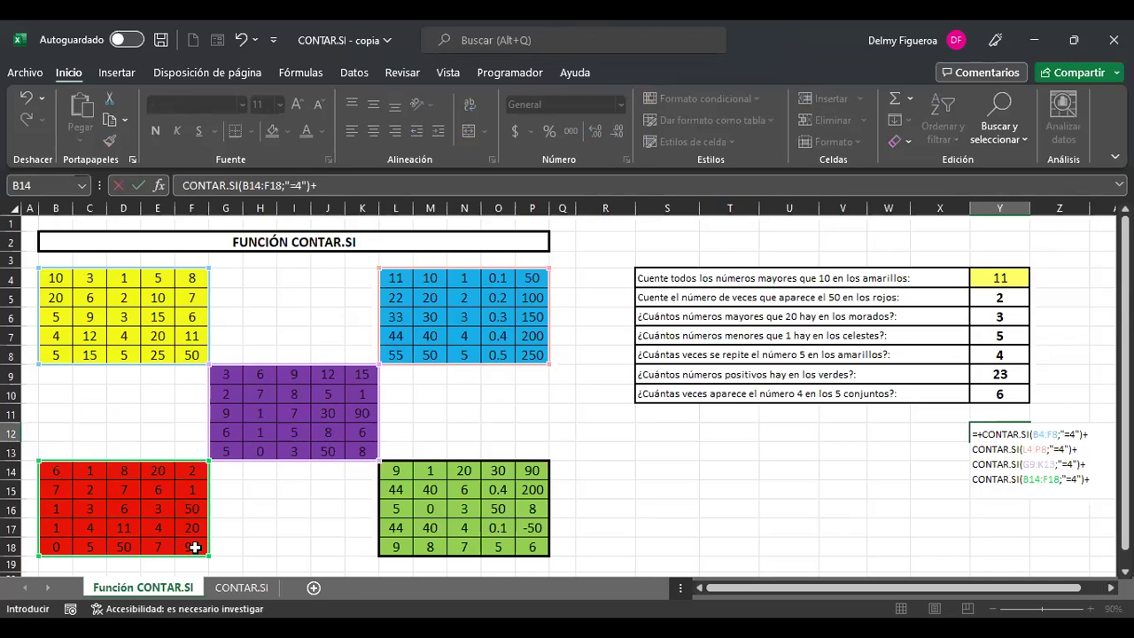
key("alt+Return")
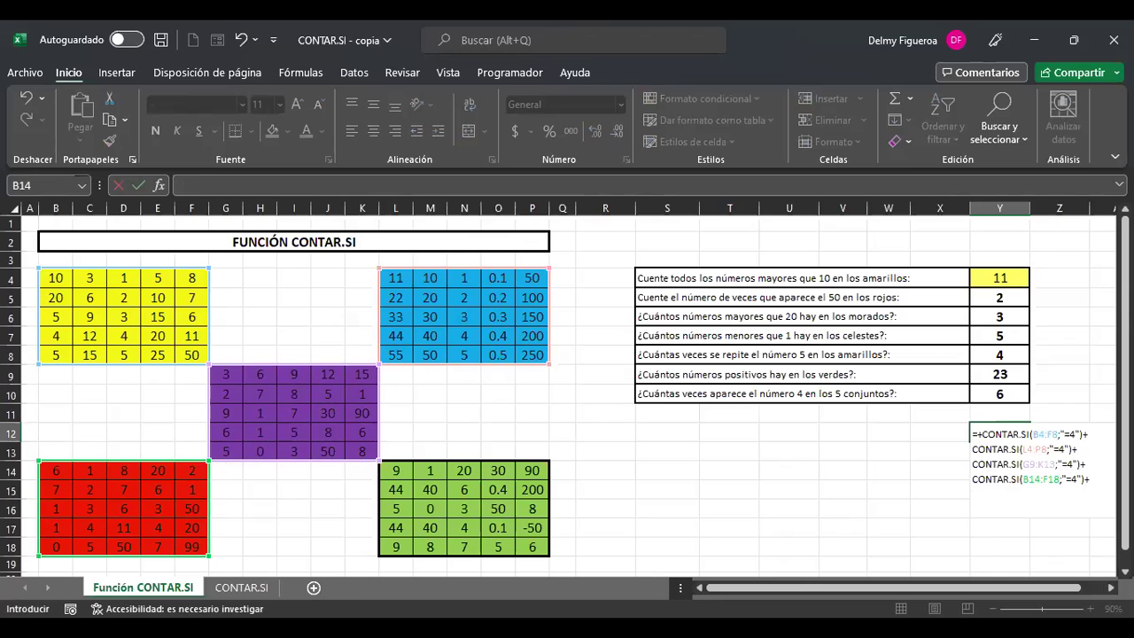
type("contar")
double_click(996, 554)
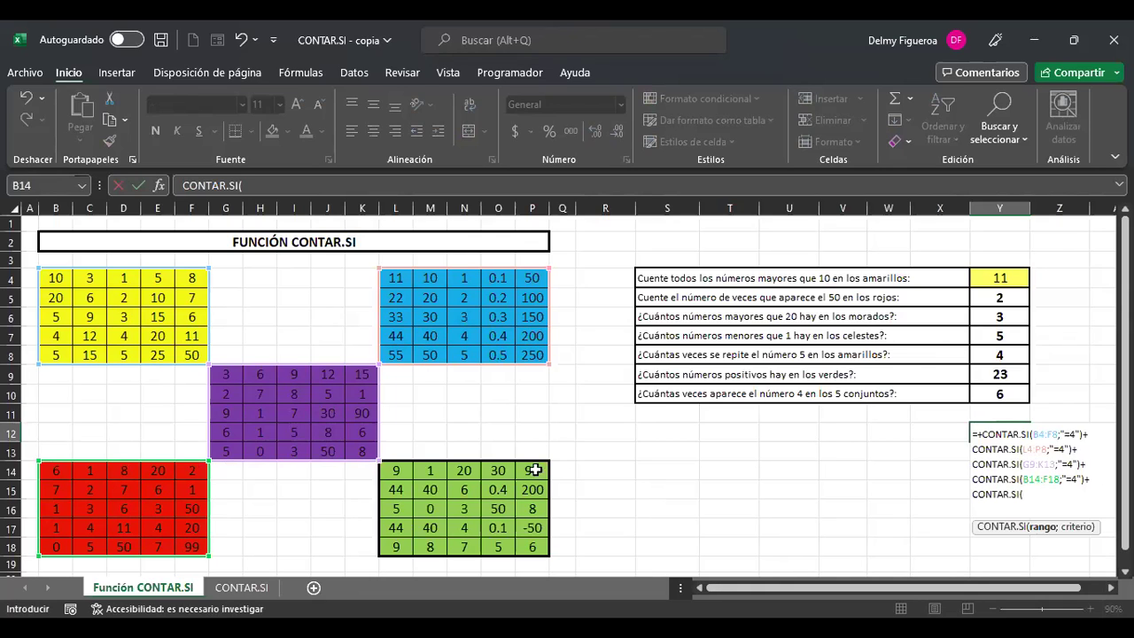
left_click(398, 470)
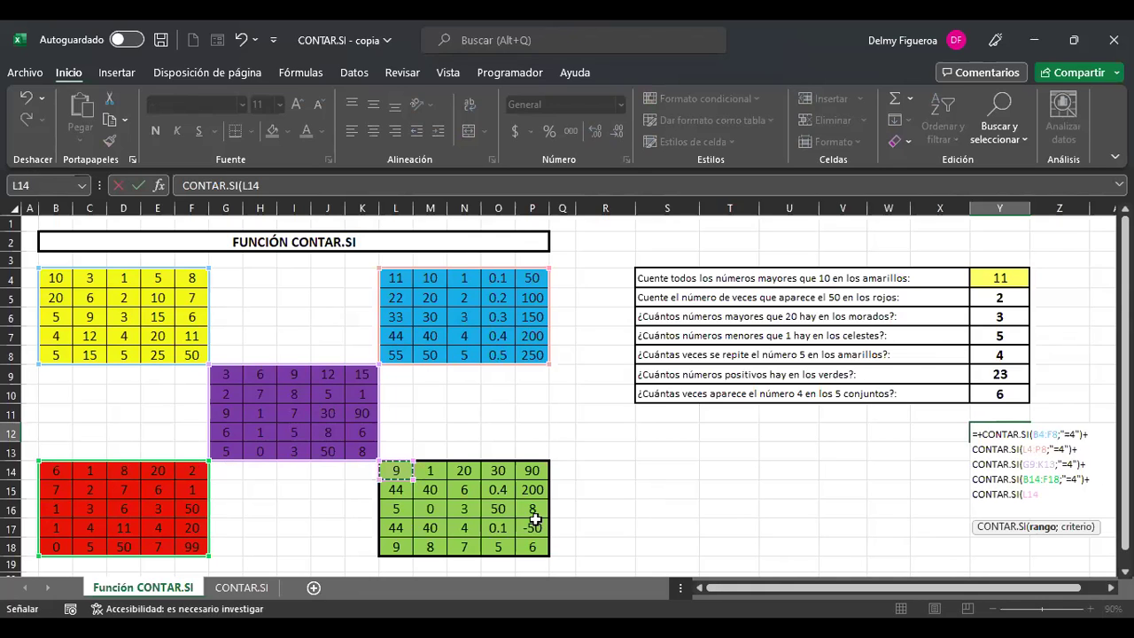
left_click(538, 547, "shift")
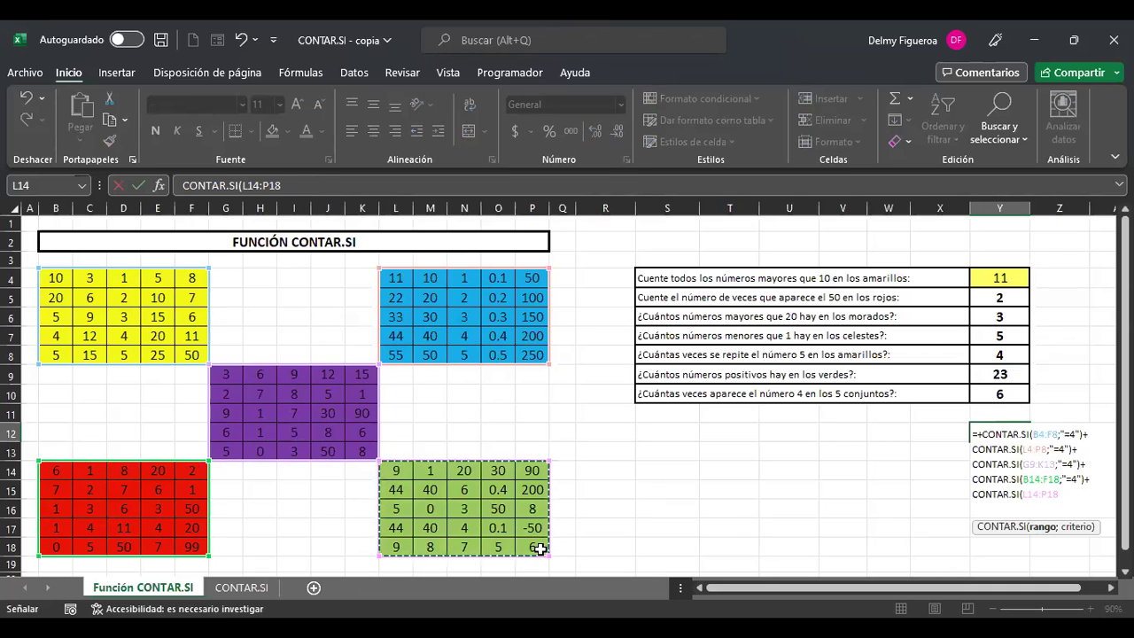
type(";\"=")
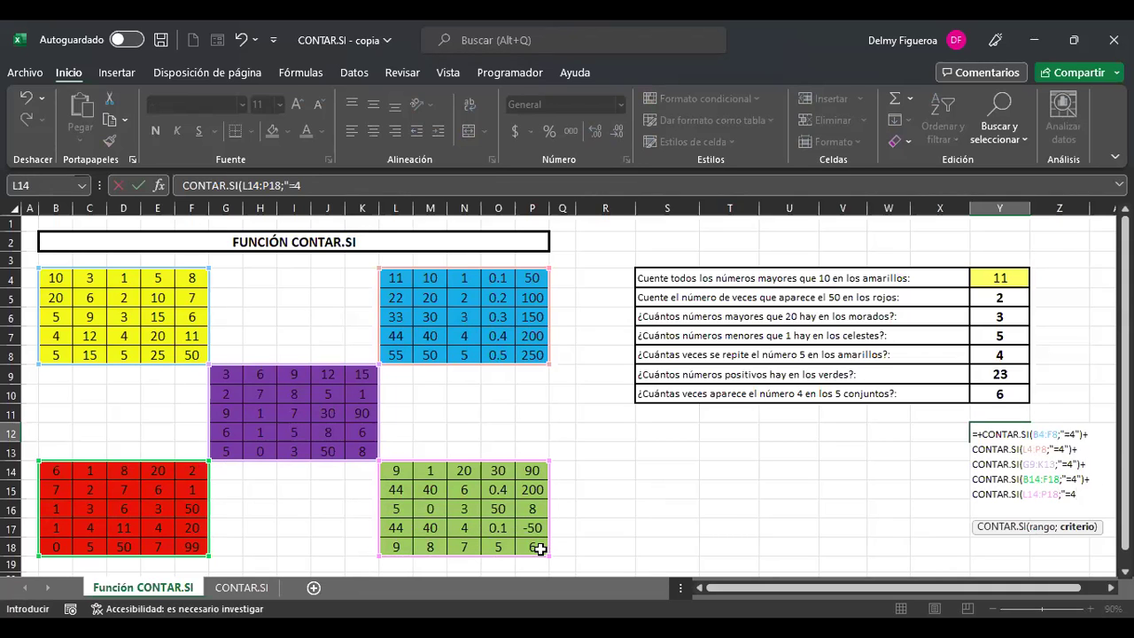
type("4\")")
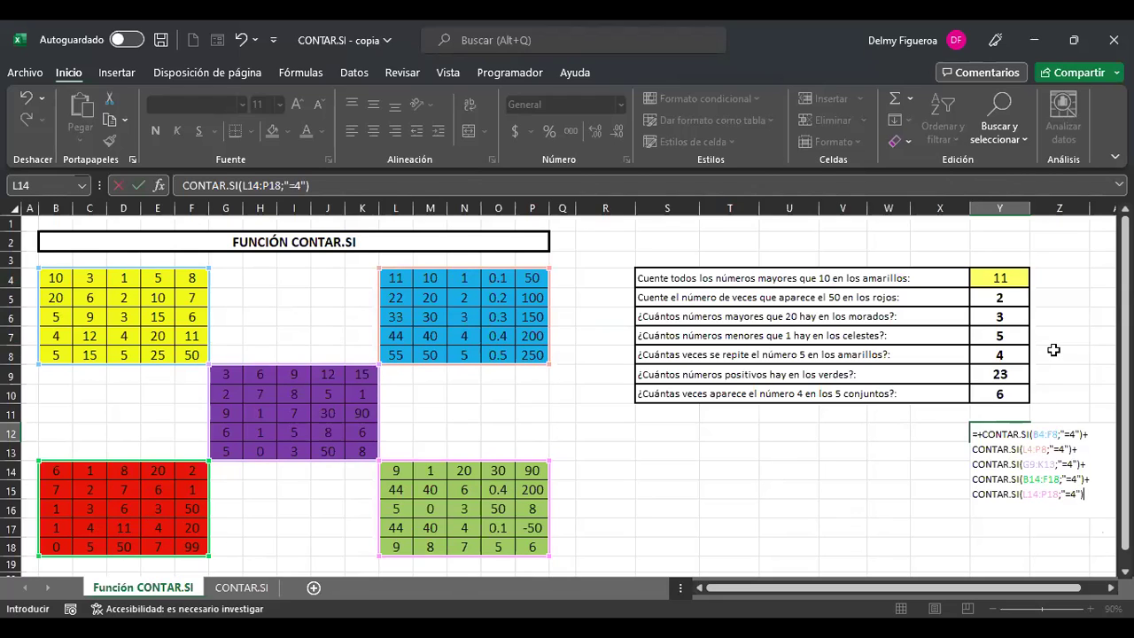
key("Return")
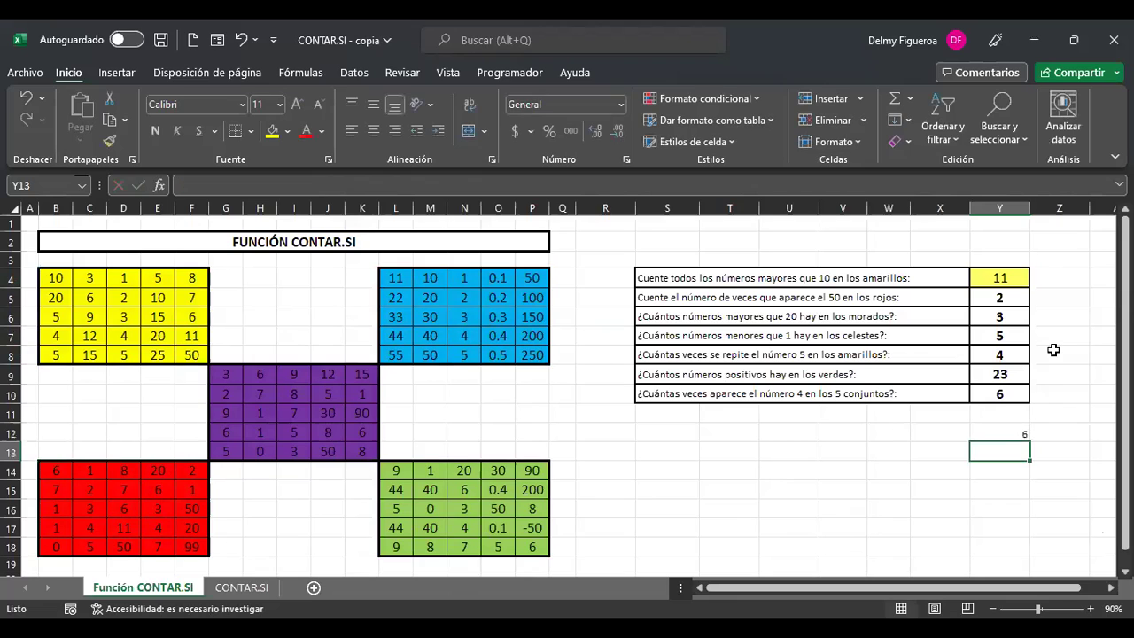
key("Up")
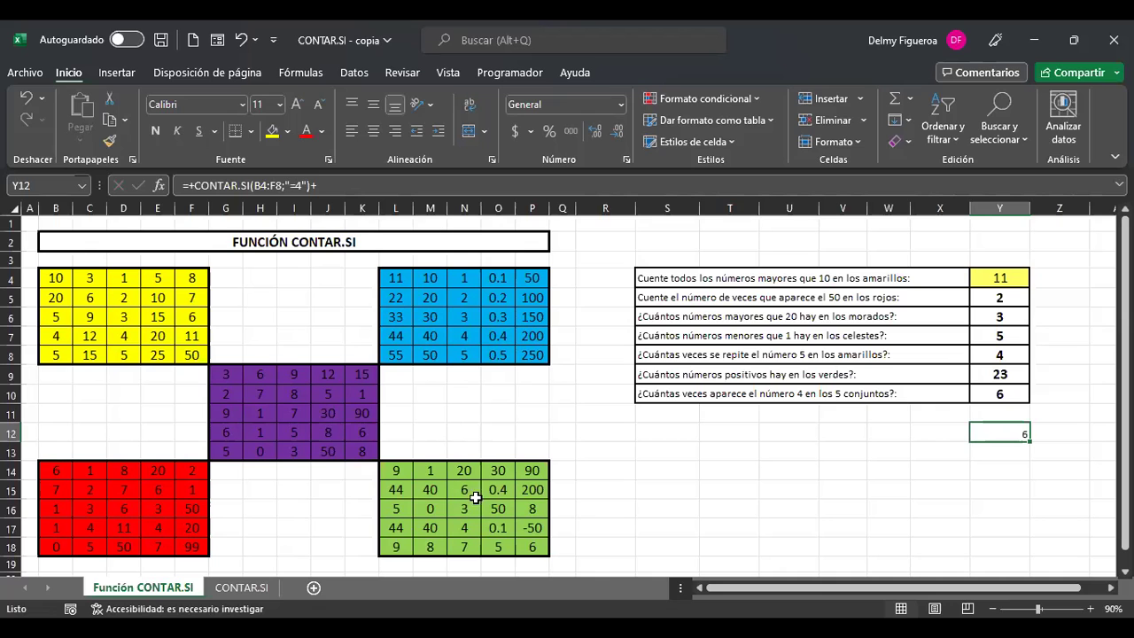
- Open the CONTAR.SI sheet at the start of the PEDIDOS table and enlarge the view to 120%
left_click(247, 592)
scroll(581, 482, "up", 2)
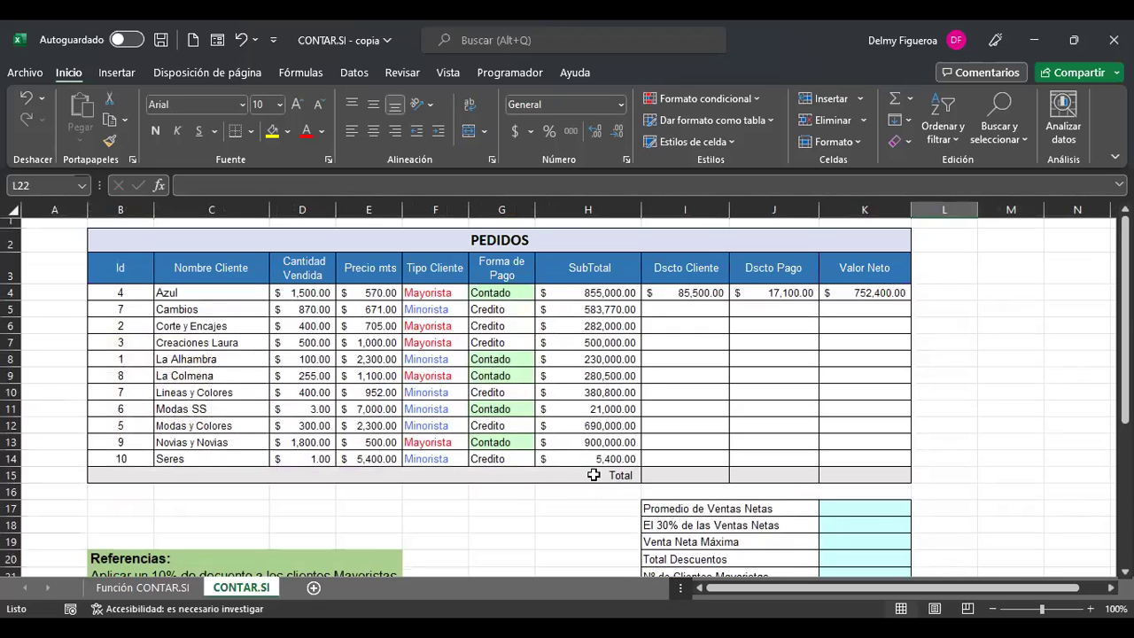
left_click(1092, 608)
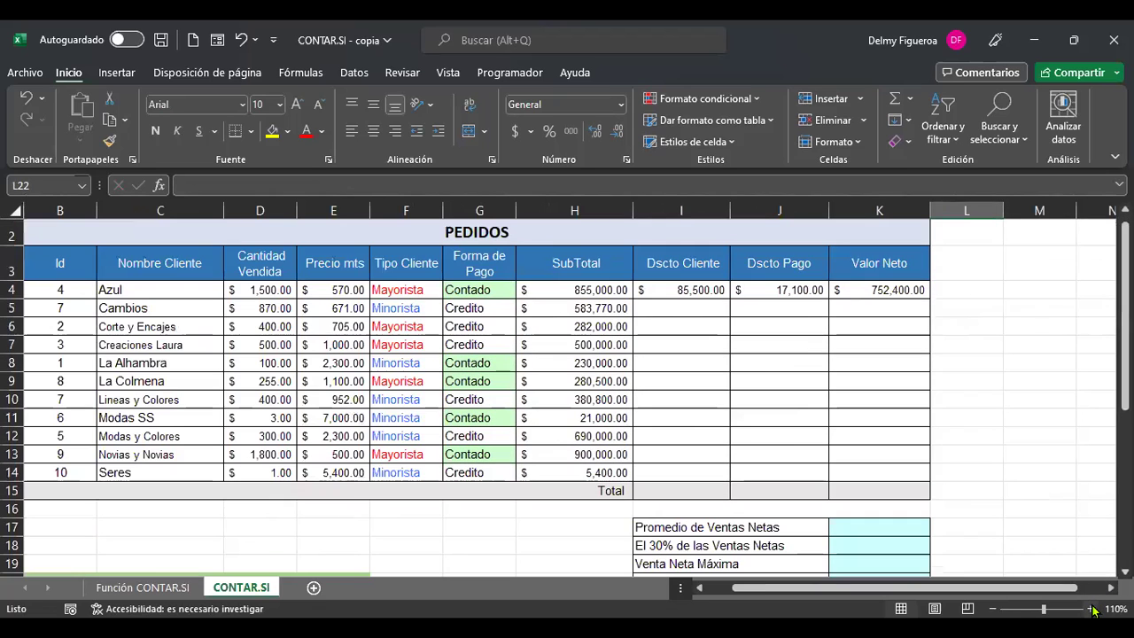
key("ctrl+Home")
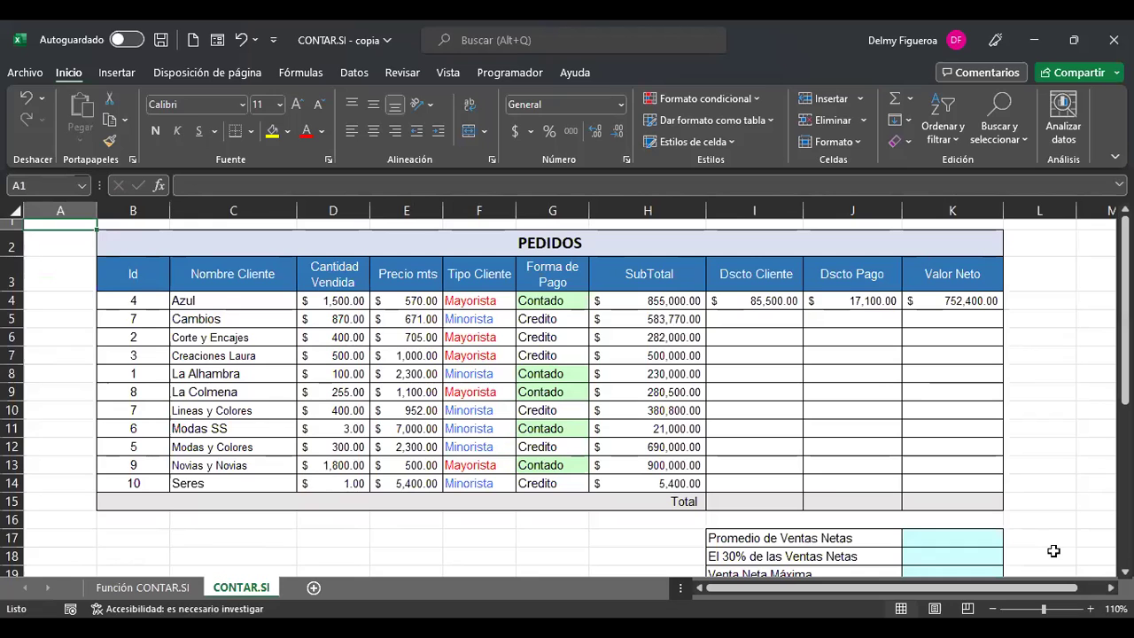
left_click(1094, 610)
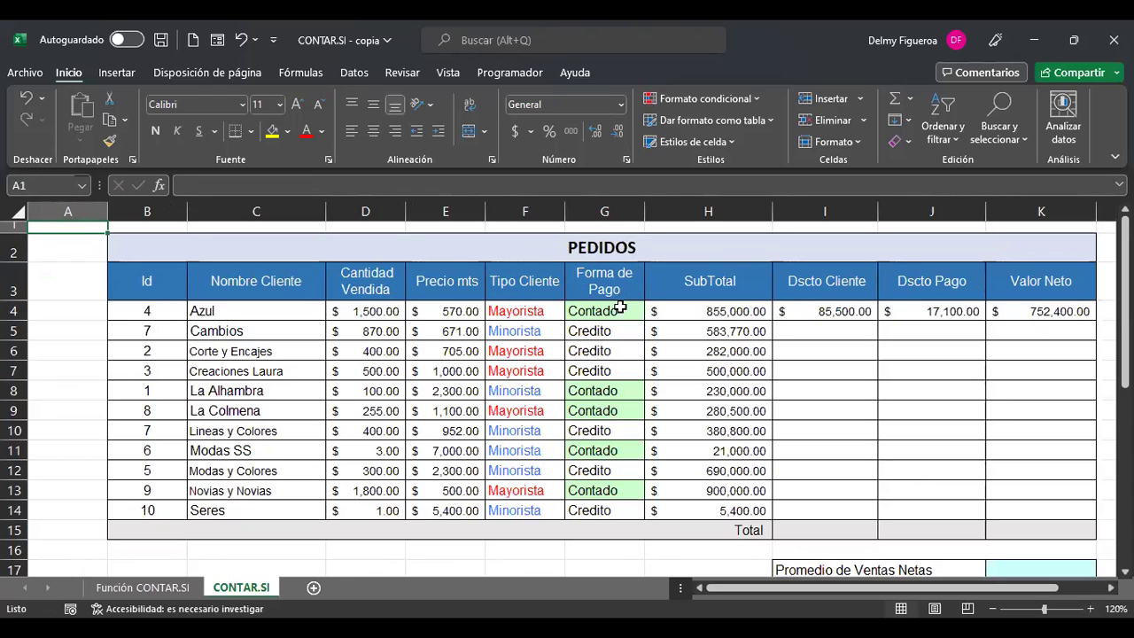
- Examine the SubTotal and Dscto Cliente formulas in row 4, and compare the Referencias rules and summary questions with the PEDIDOS table
left_click(737, 308)
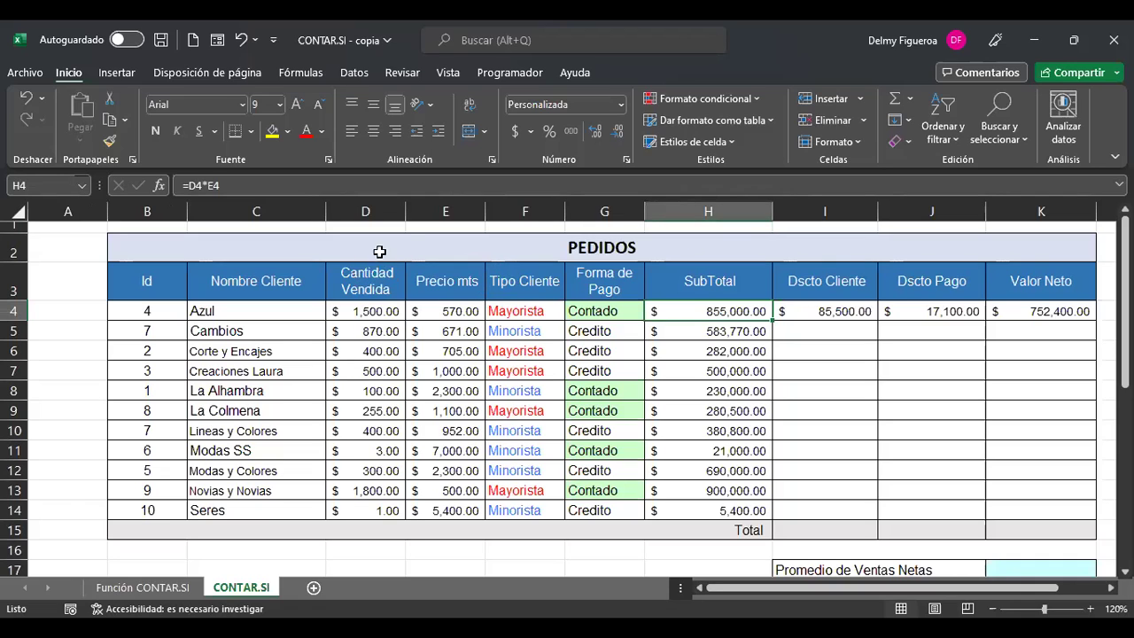
left_click(824, 310)
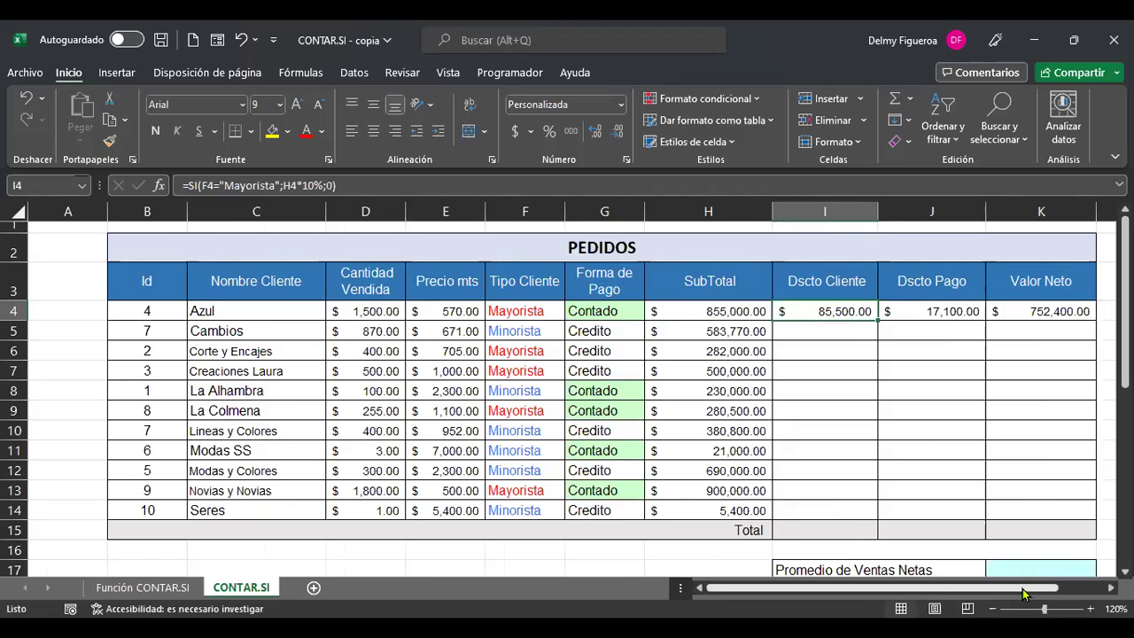
scroll(989, 443, "down", 4)
scroll(988, 443, "right", 2)
left_click(738, 587)
left_click(548, 431)
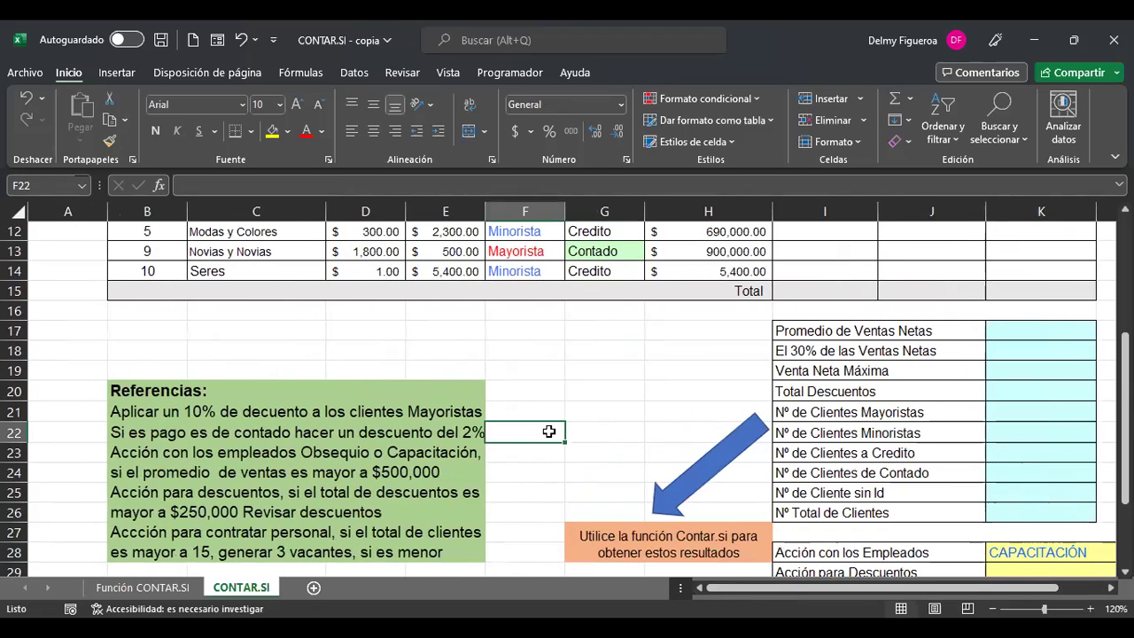
scroll(548, 431, "down", 1)
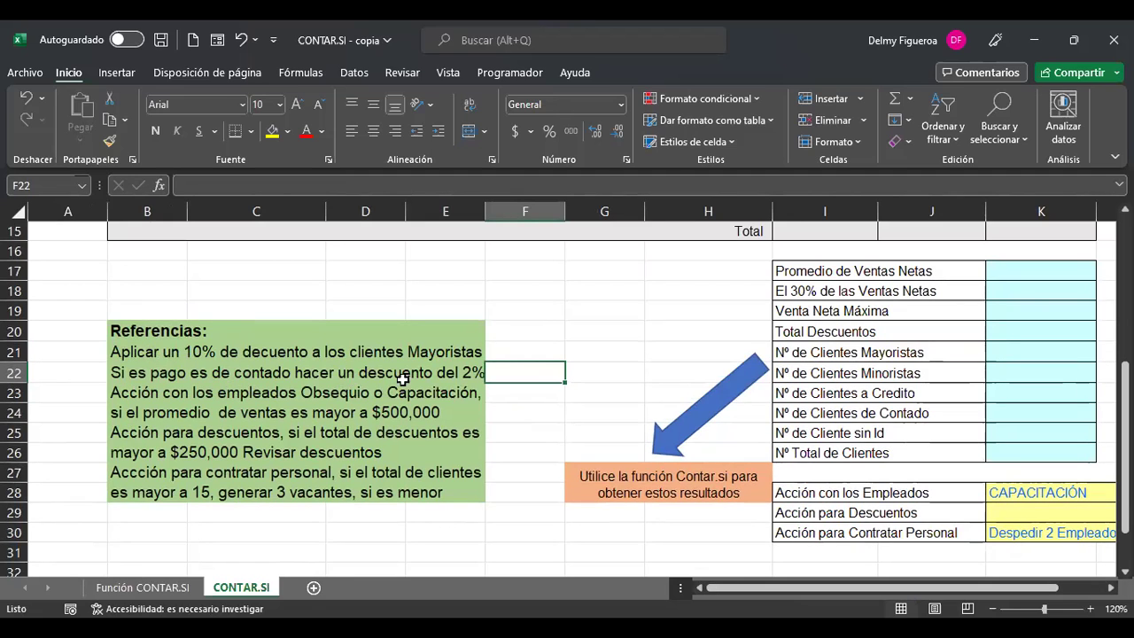
scroll(436, 387, "up", 5)
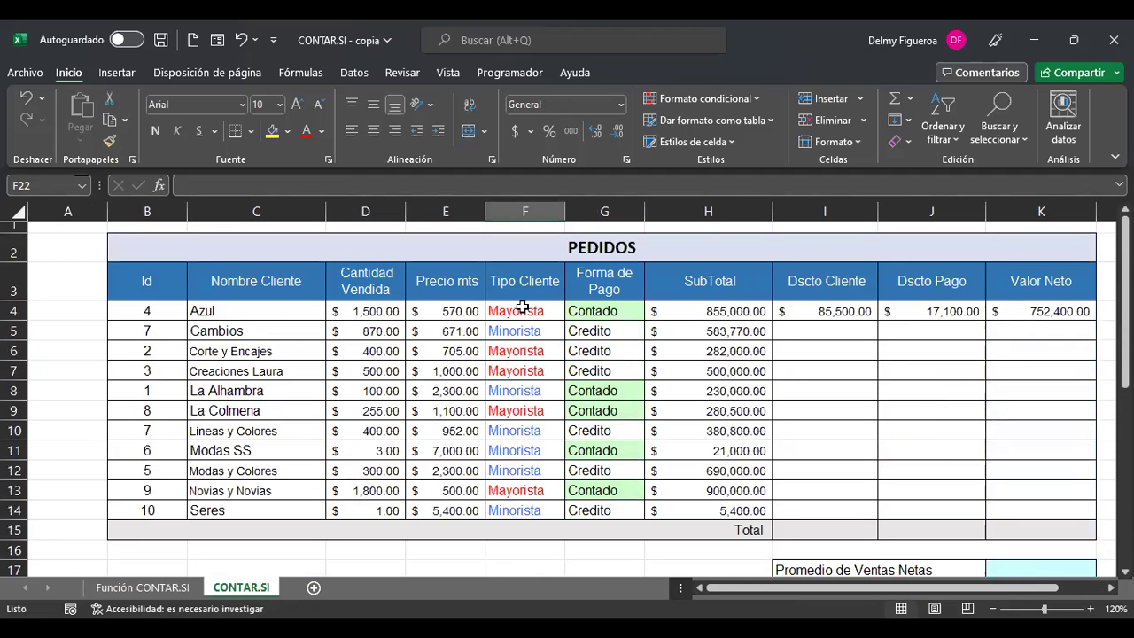
scroll(530, 505, "down", 5)
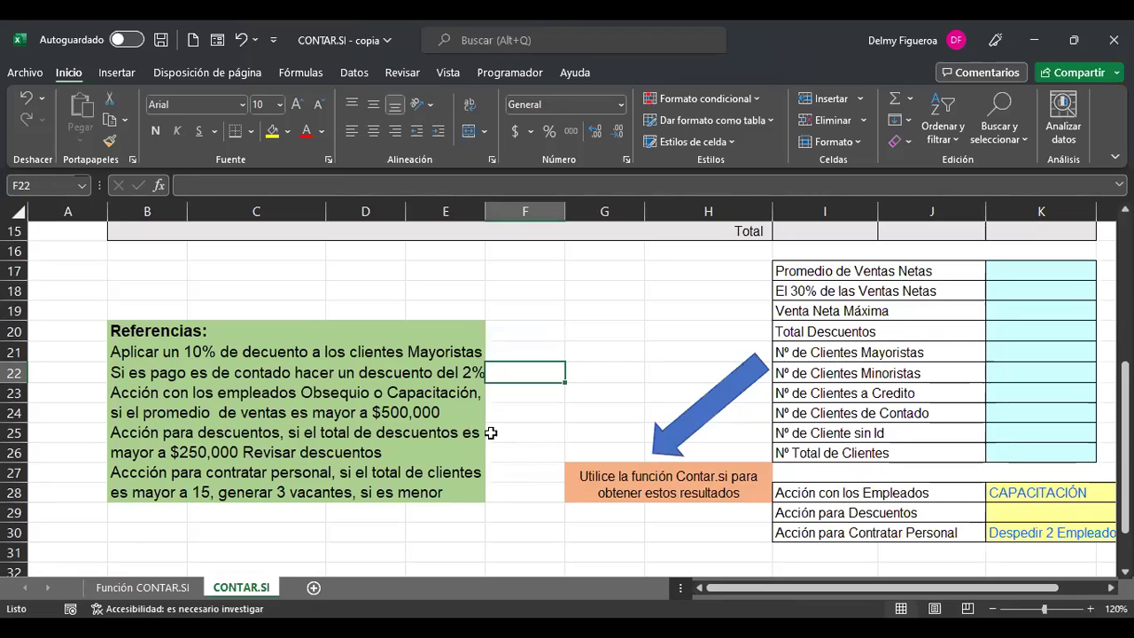
scroll(613, 421, "up", 4)
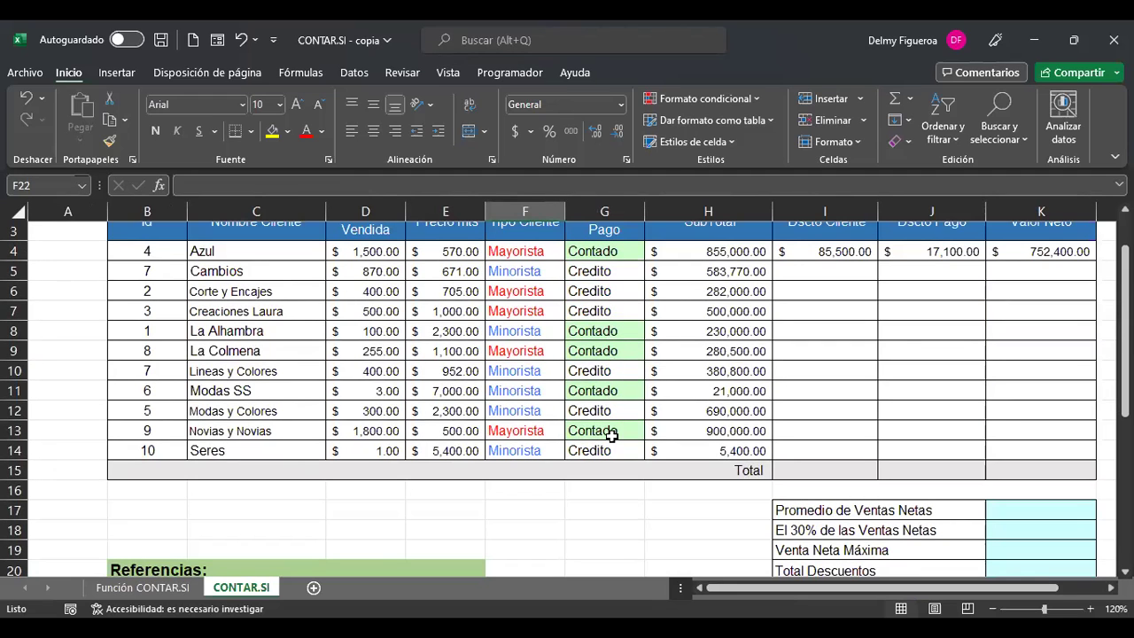
scroll(461, 408, "down", 4)
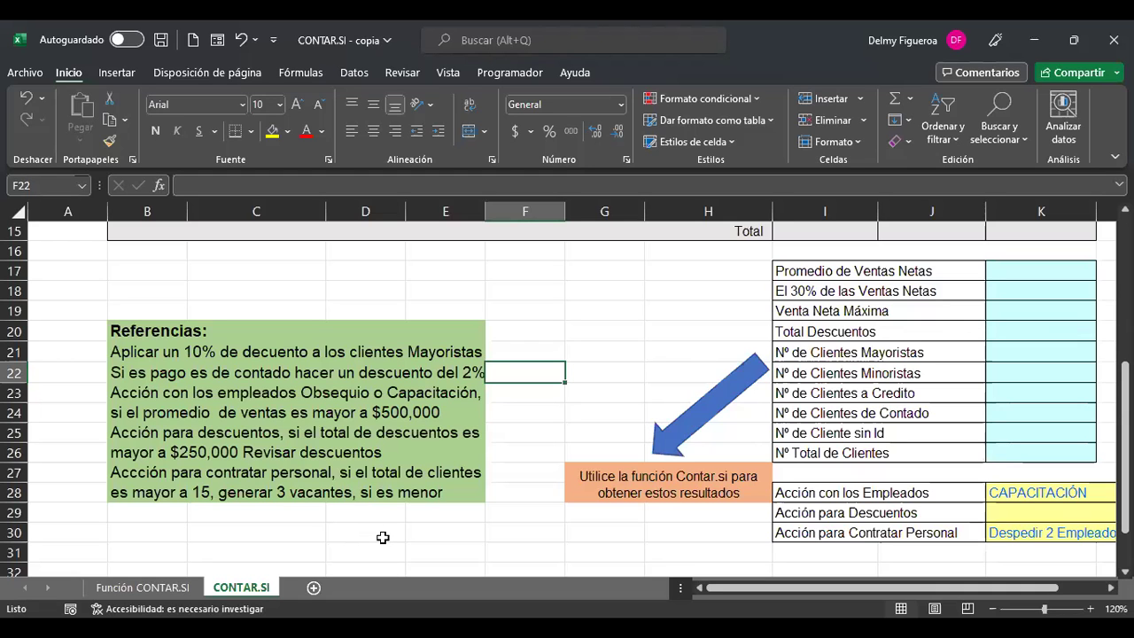
scroll(383, 538, "up", 5)
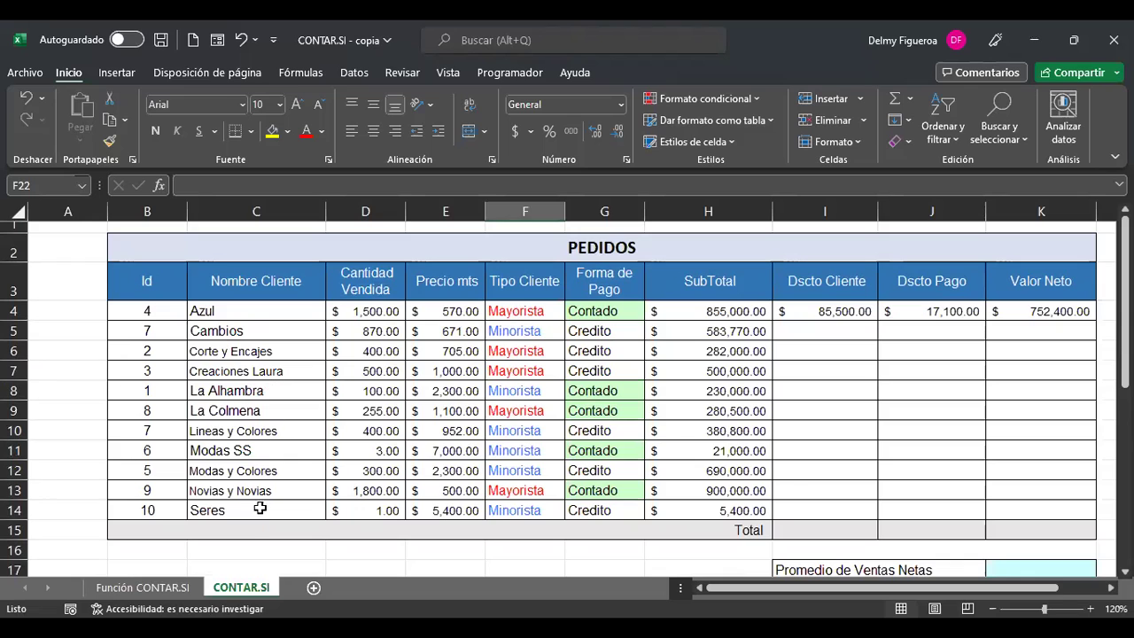
- Review the Id values in B4:B14 and inspect the Acción para Contratar Personal formula in K30
left_click_drag(157, 321, 152, 511)
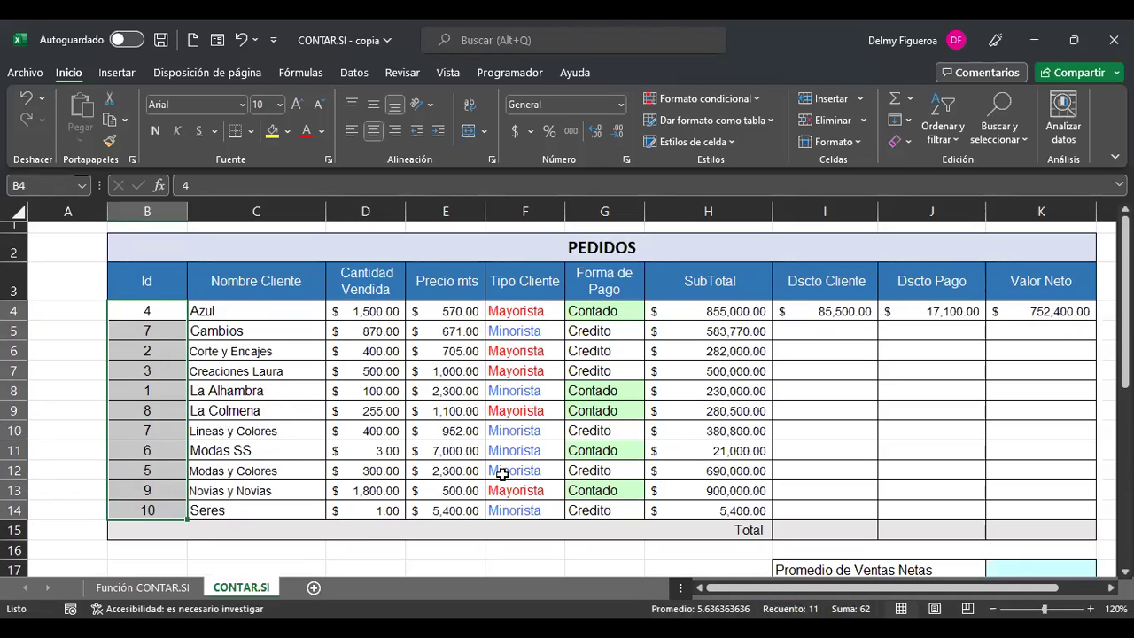
scroll(503, 476, "down", 5)
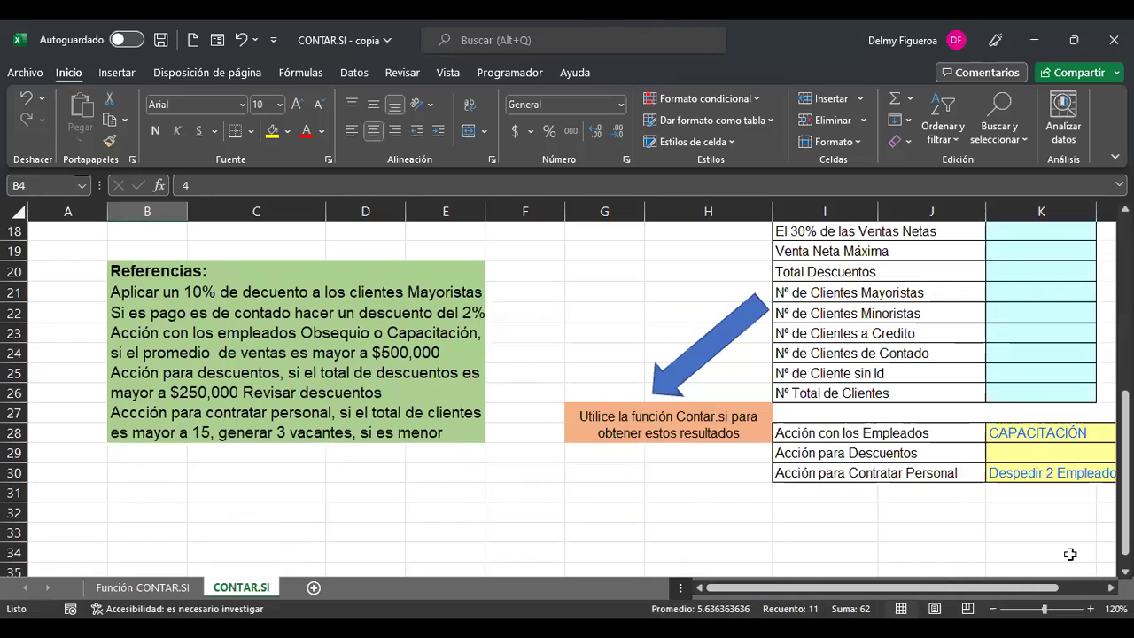
left_click(1066, 475)
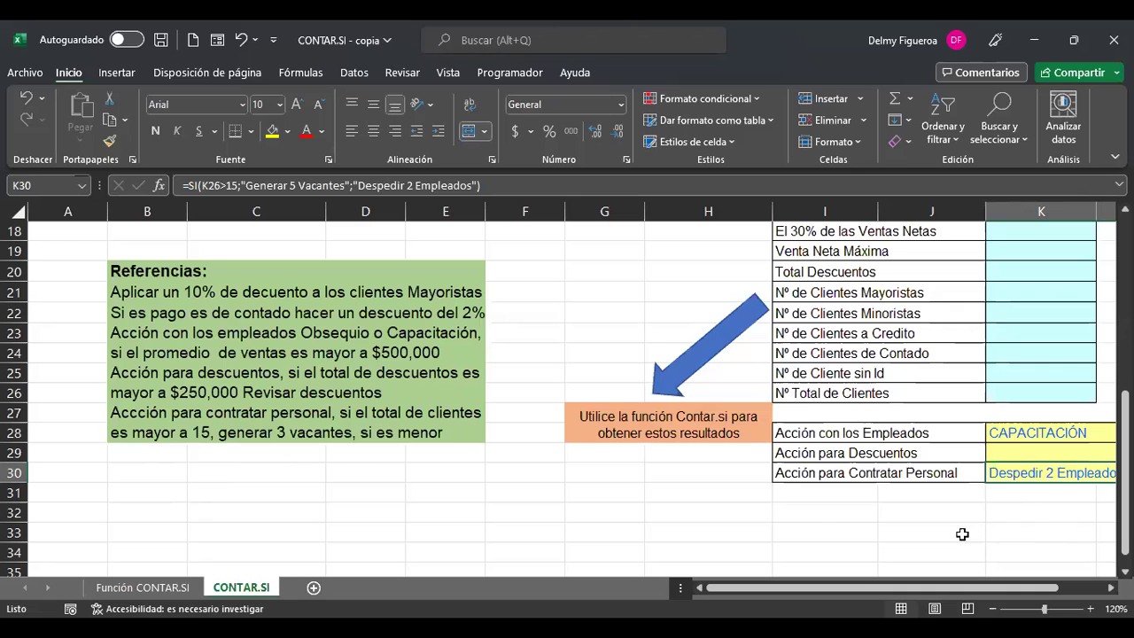
scroll(962, 534, "up", 6)
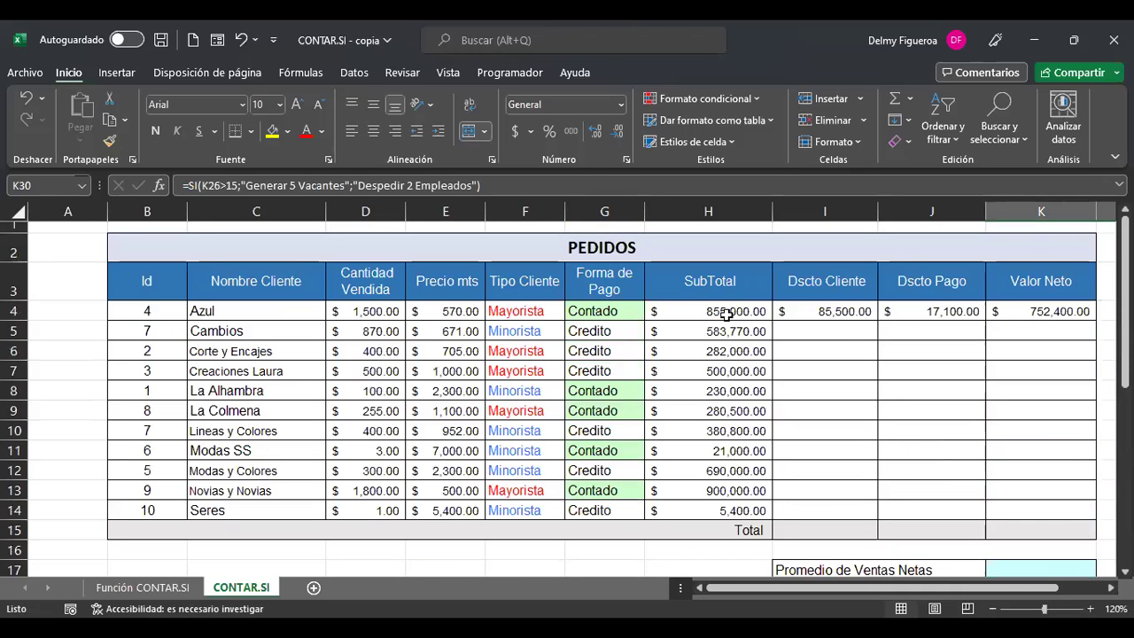
- Inspect the Dscto Cliente formula in I4 and its referenced cells, checking it against the wholesale discount rule in Referencias
left_click(847, 312)
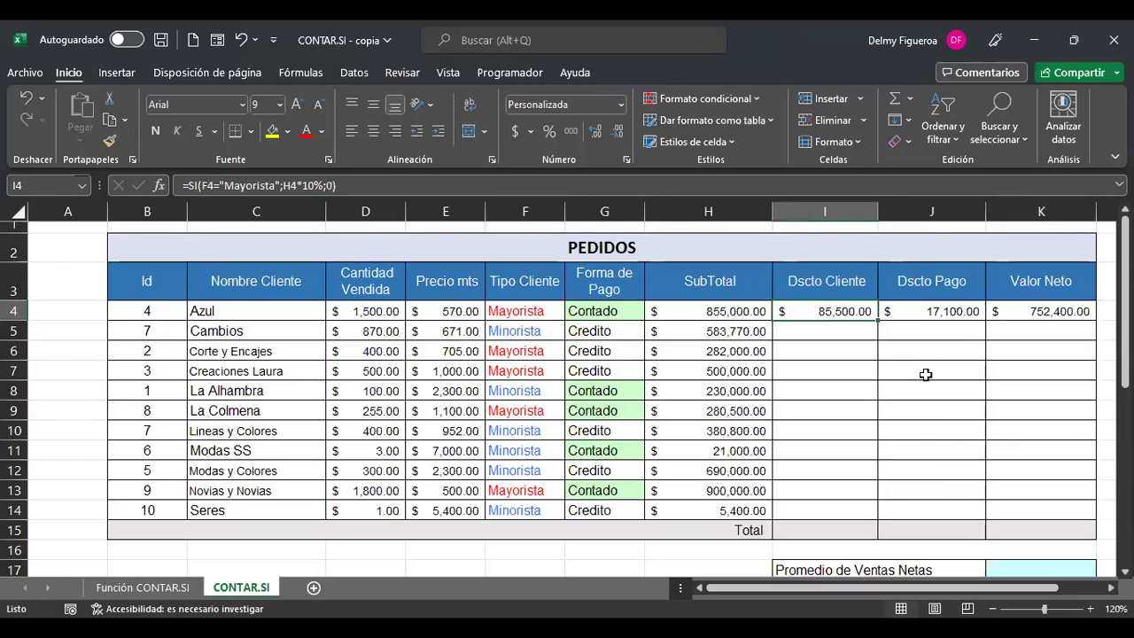
left_click(830, 329)
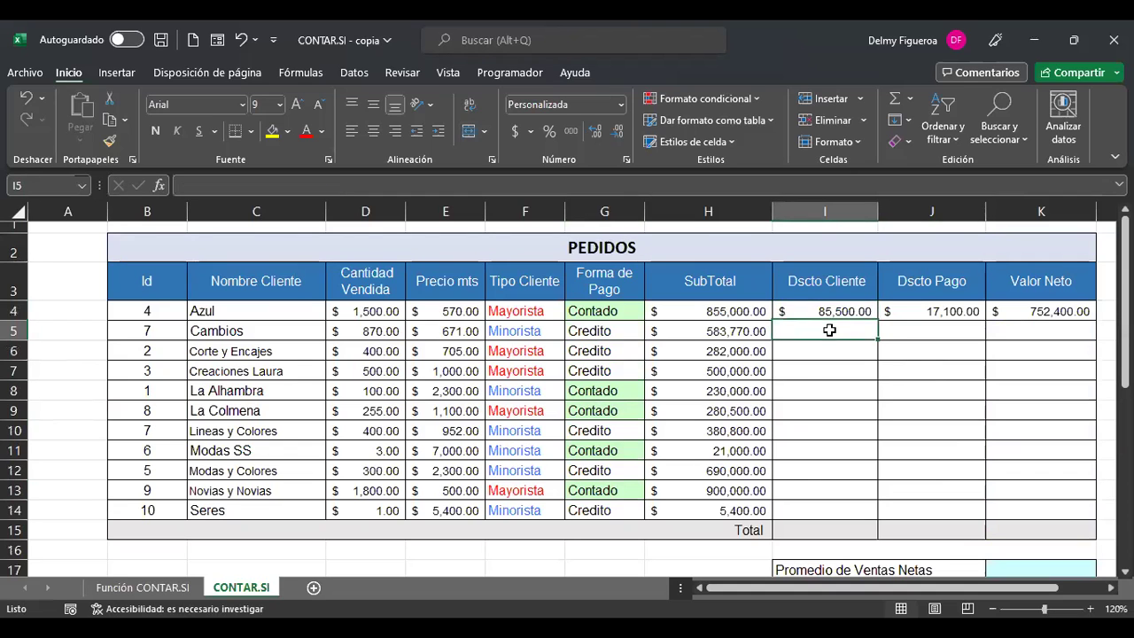
scroll(310, 469, "down", 4)
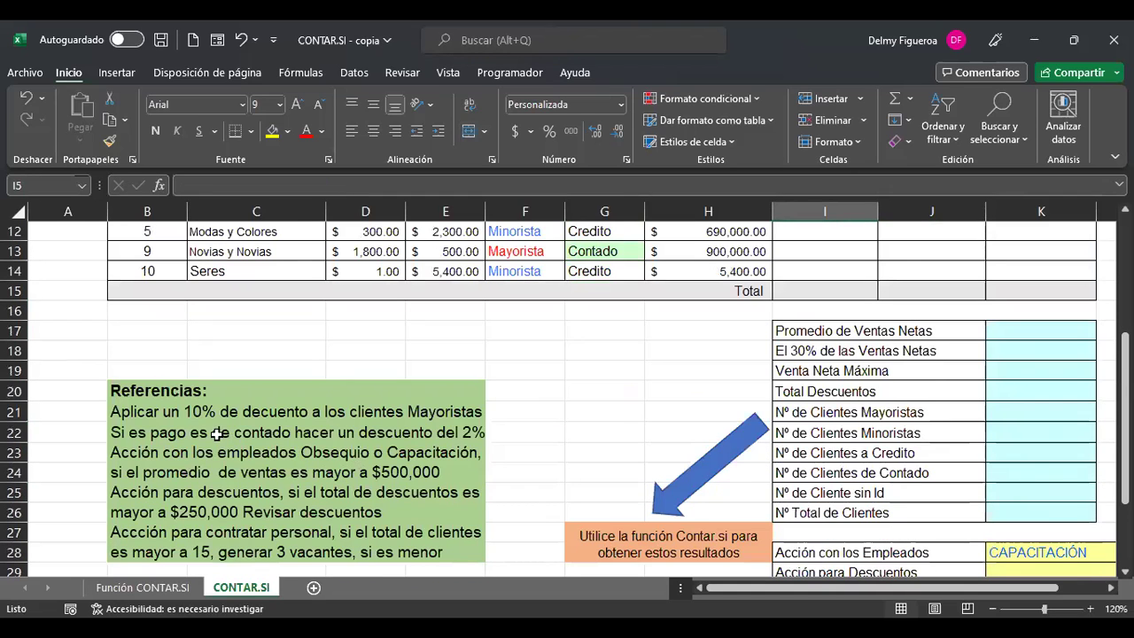
scroll(1032, 466, "up", 4)
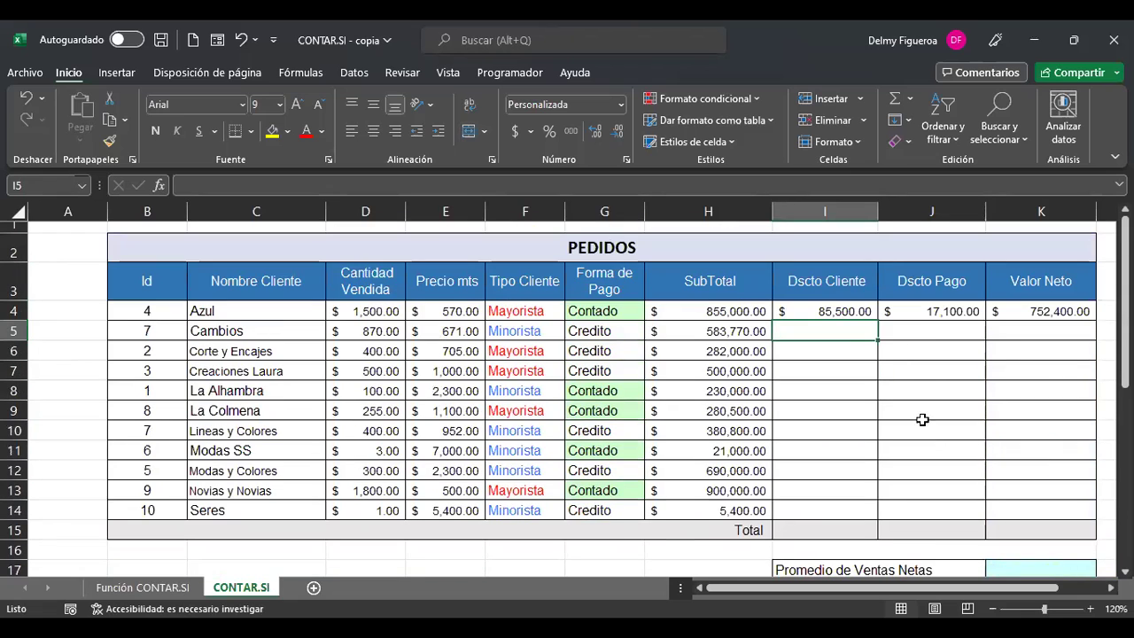
left_click(841, 312)
key("F2")
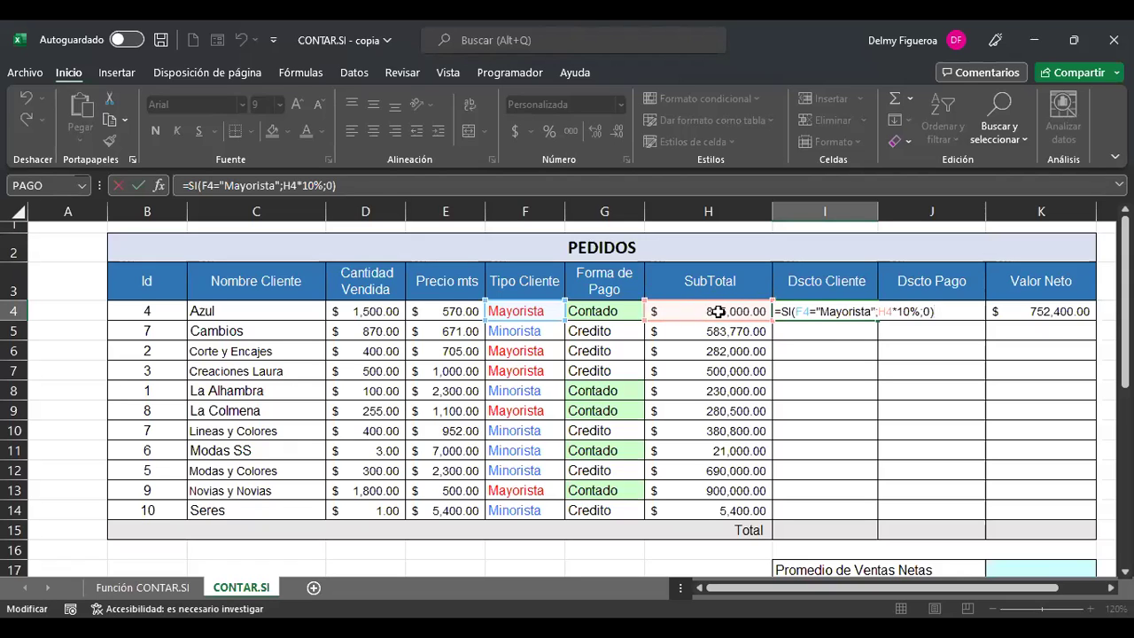
key("Return")
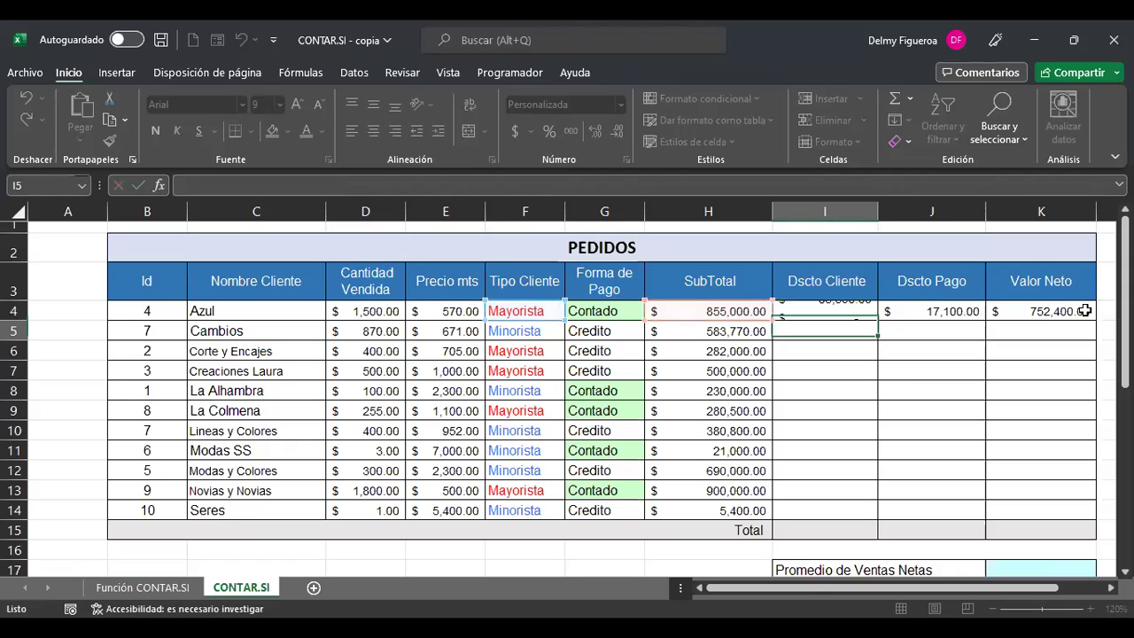
type("+")
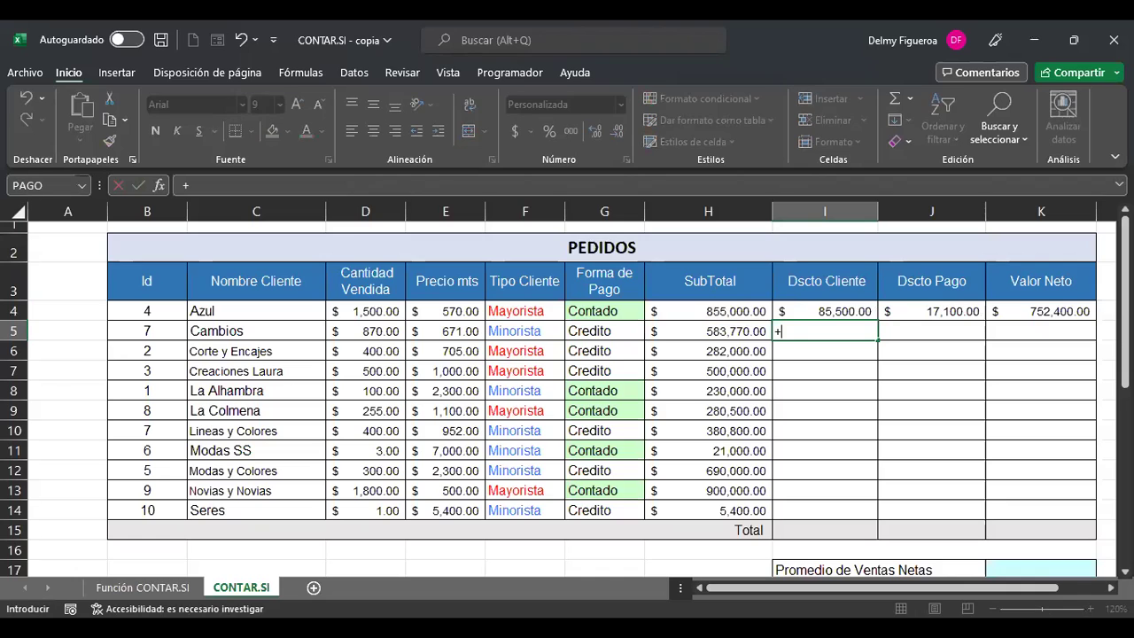
key("Escape")
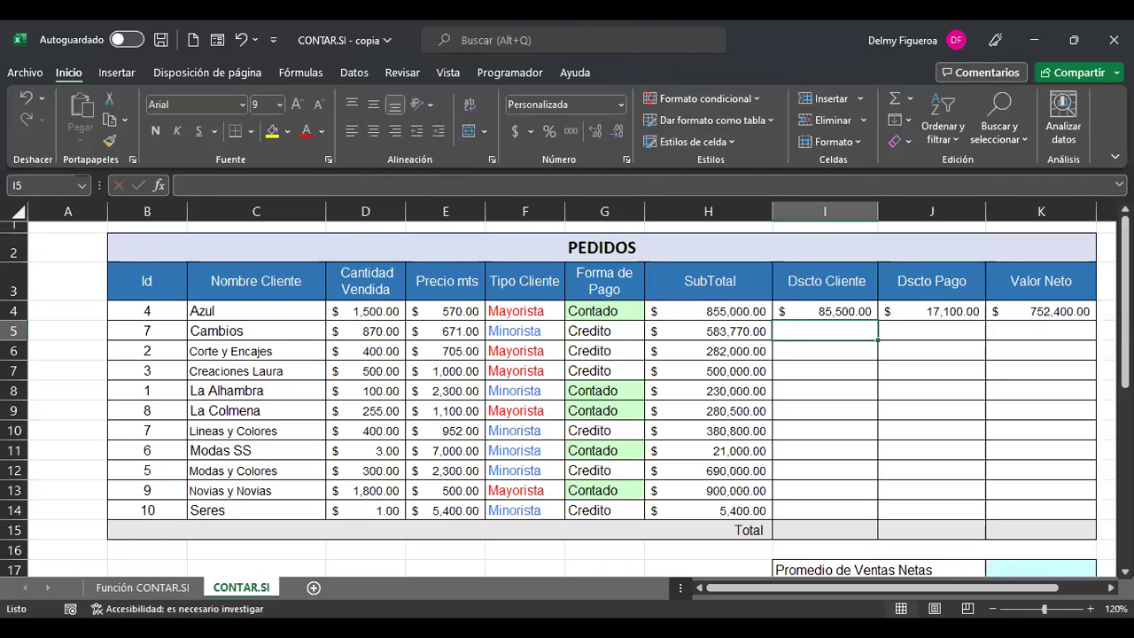
left_click(824, 311)
left_click(824, 330)
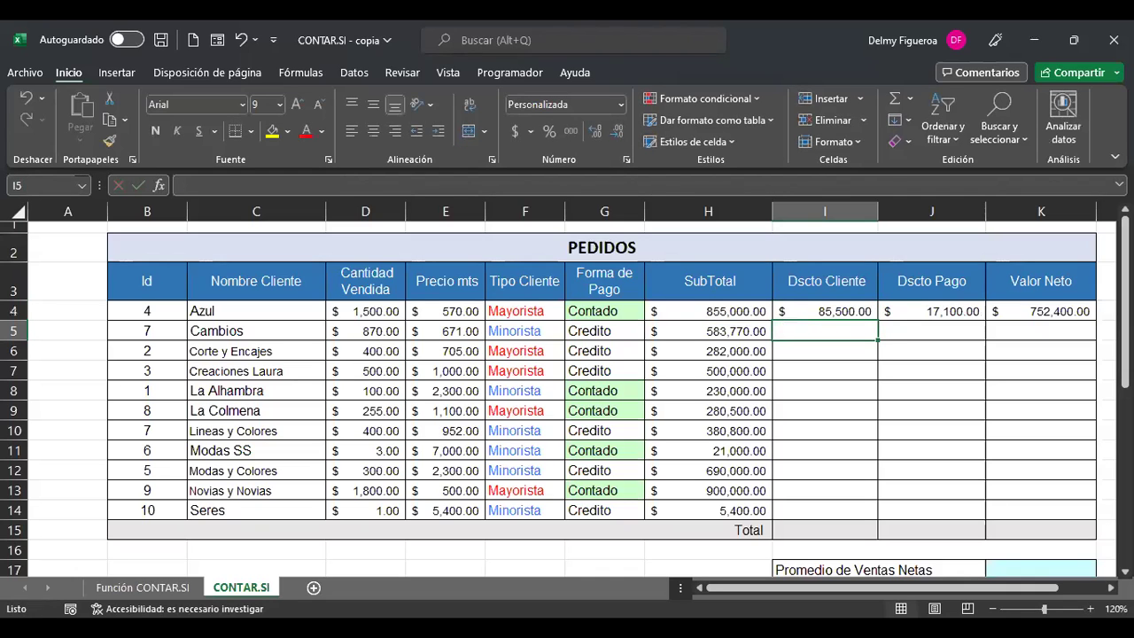
- Enter the formula +SI(F5="Mayorista";H5*10%;0) in I5 to calculate the Dscto Cliente for the Cambios order
type("+si")
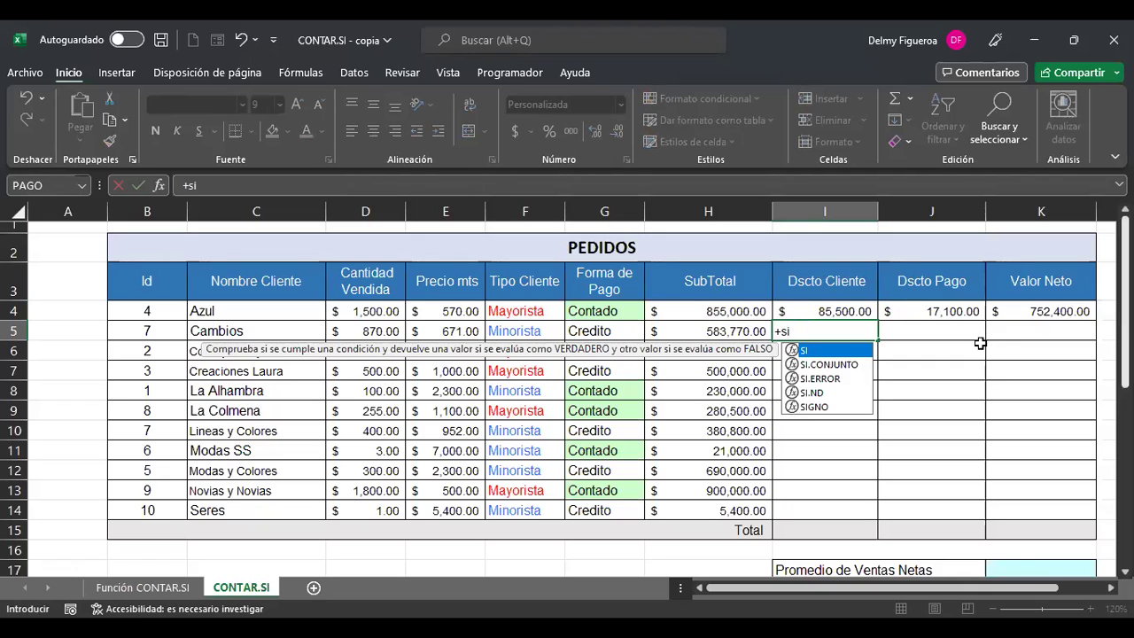
double_click(840, 351)
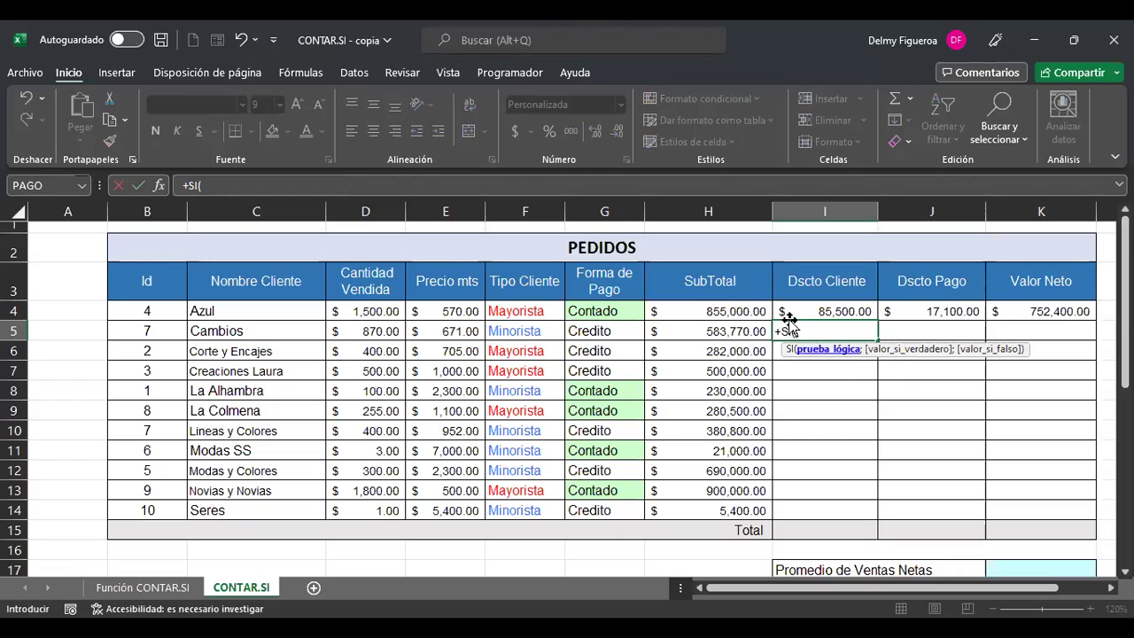
left_click(529, 331)
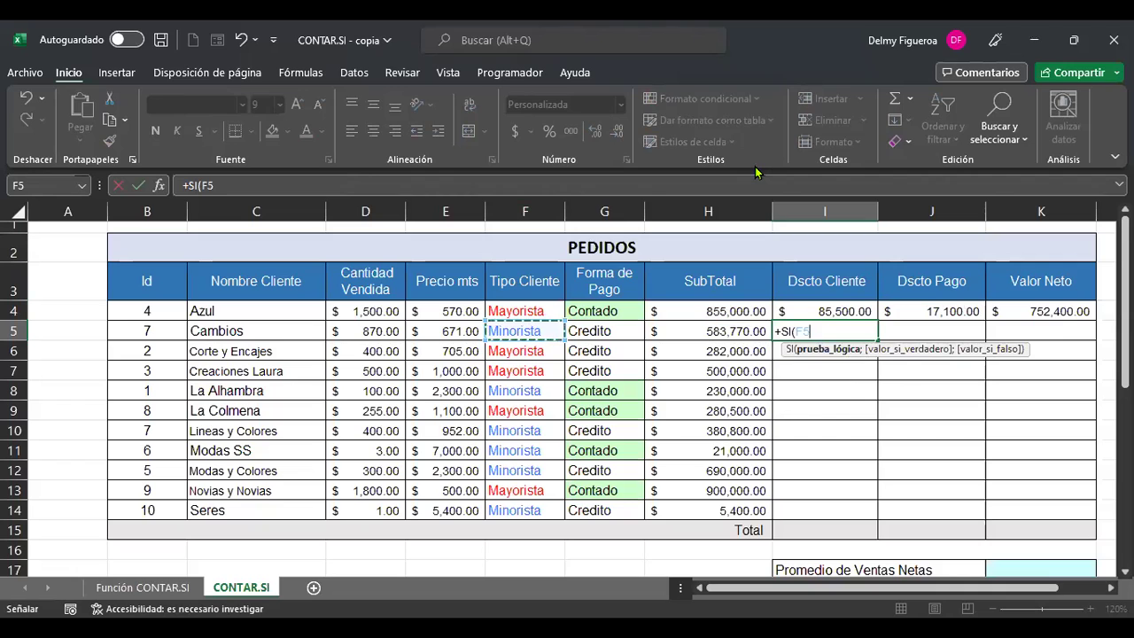
type("=\"Mayot")
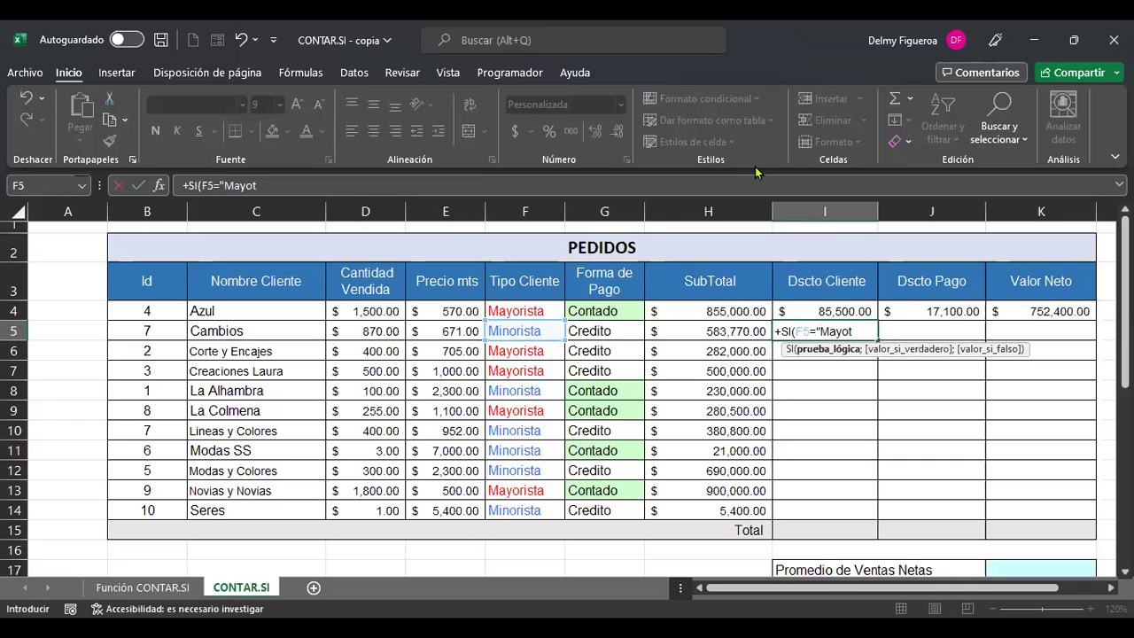
key("BackSpace")
type("rista")
type(";")
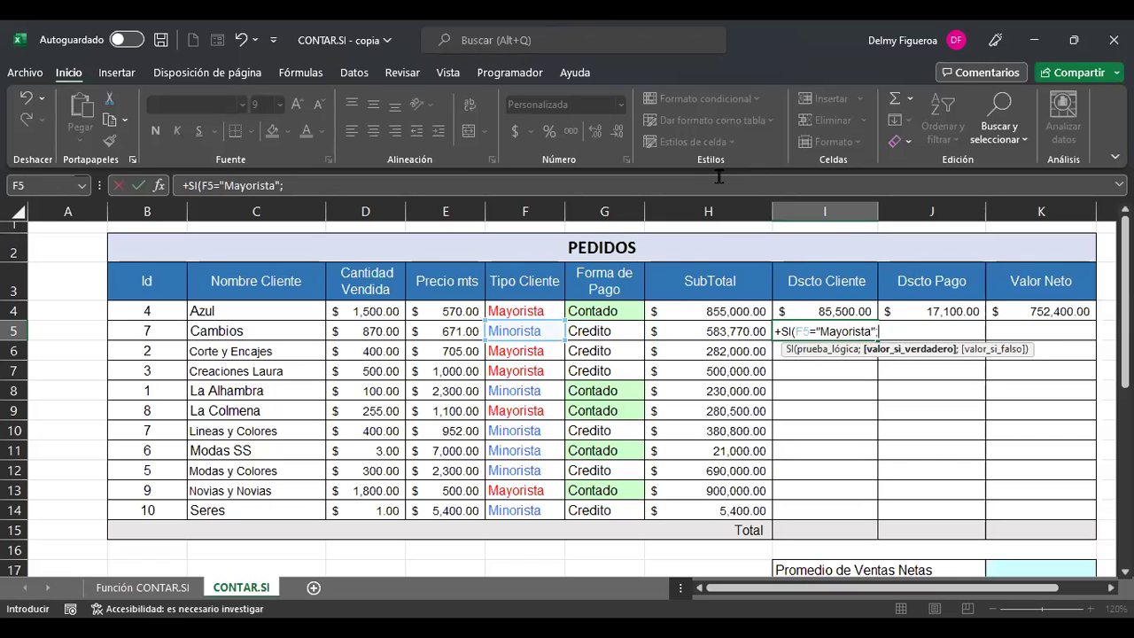
left_click(717, 332)
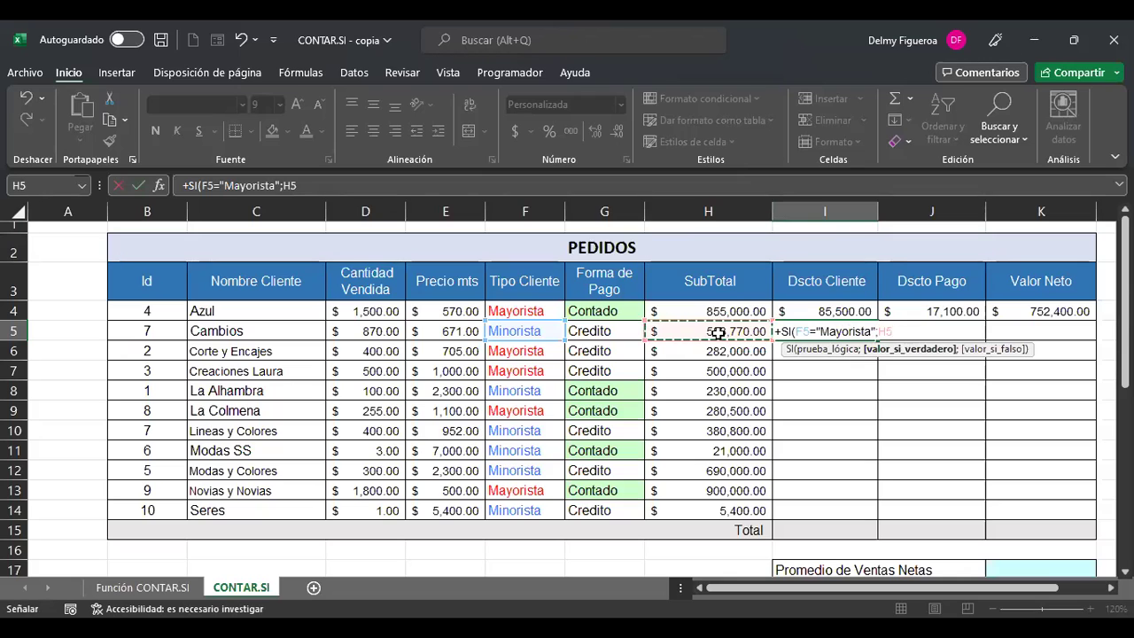
type("*")
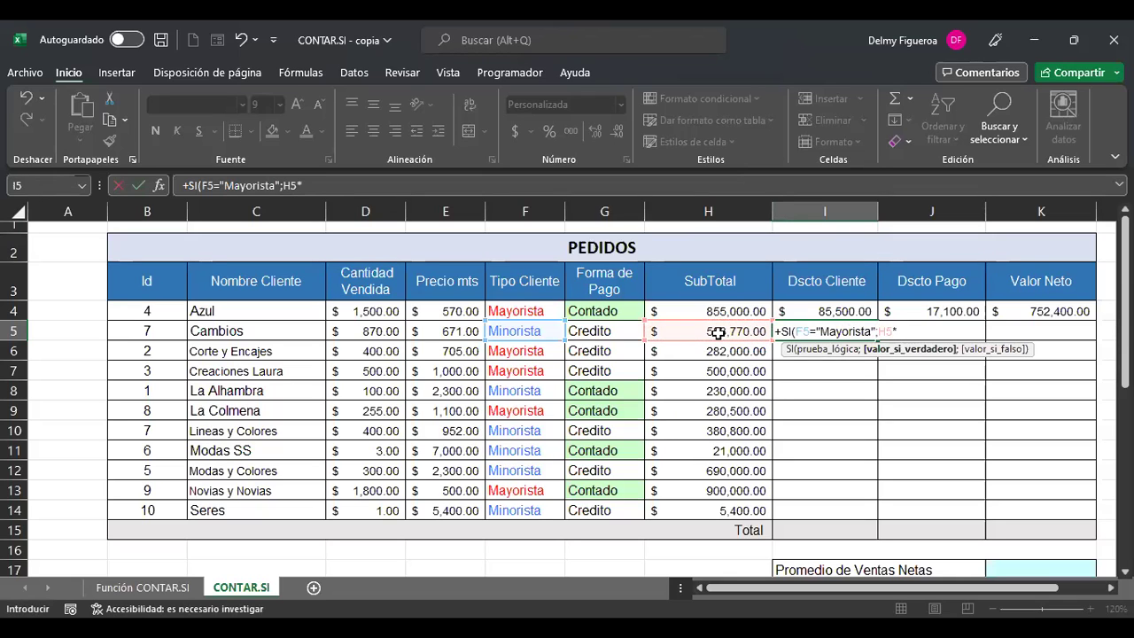
type("10%")
type(";")
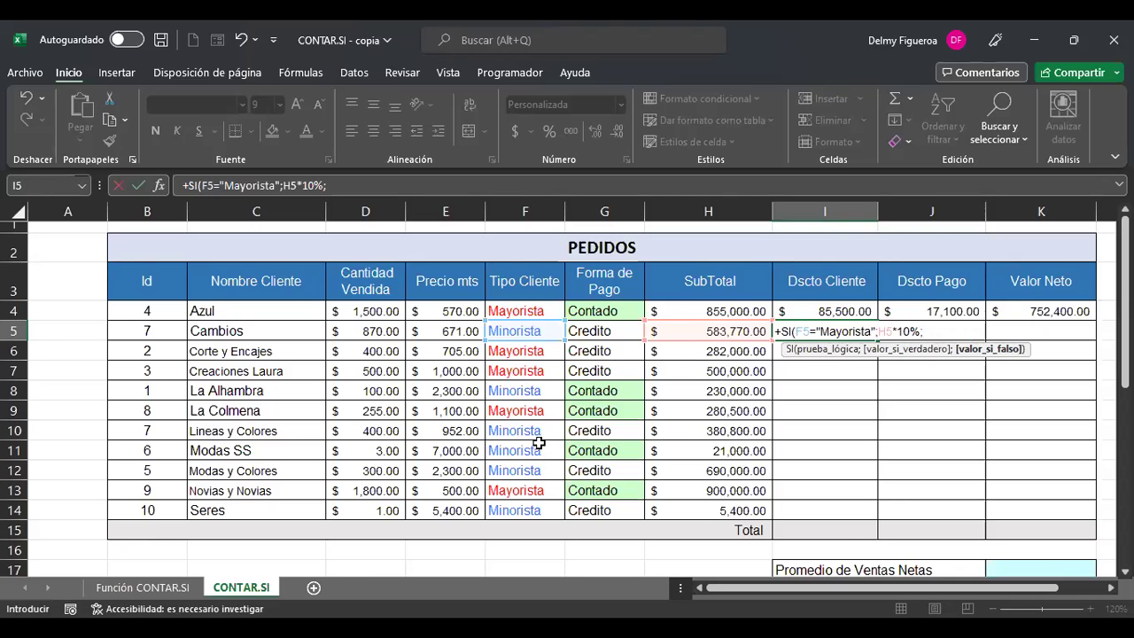
scroll(539, 442, "down", 4)
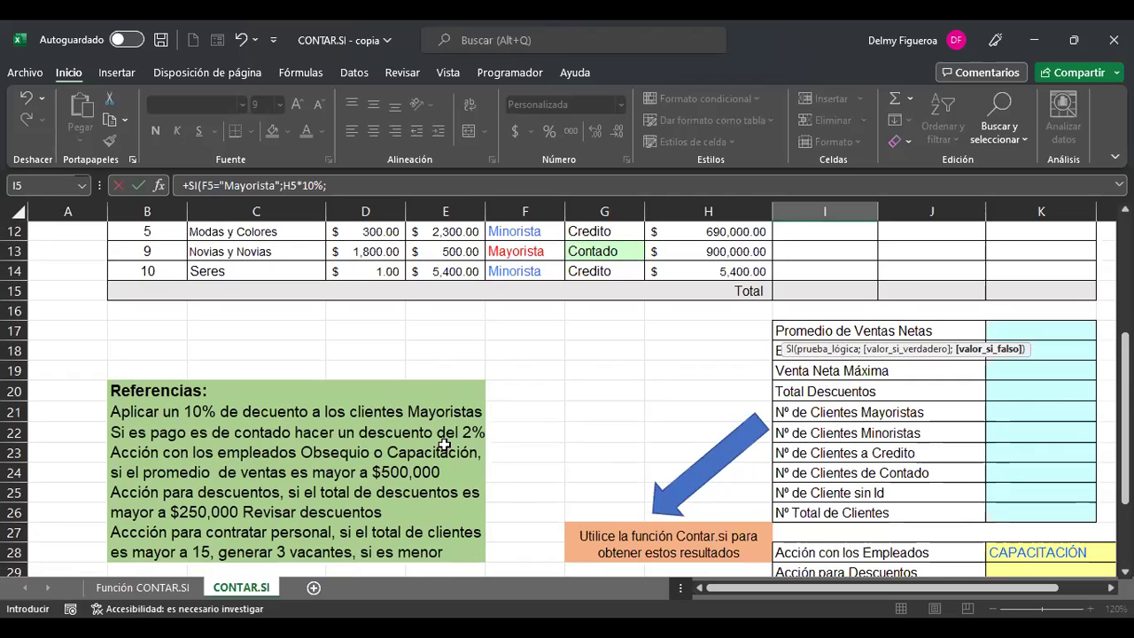
scroll(443, 444, "up", 4)
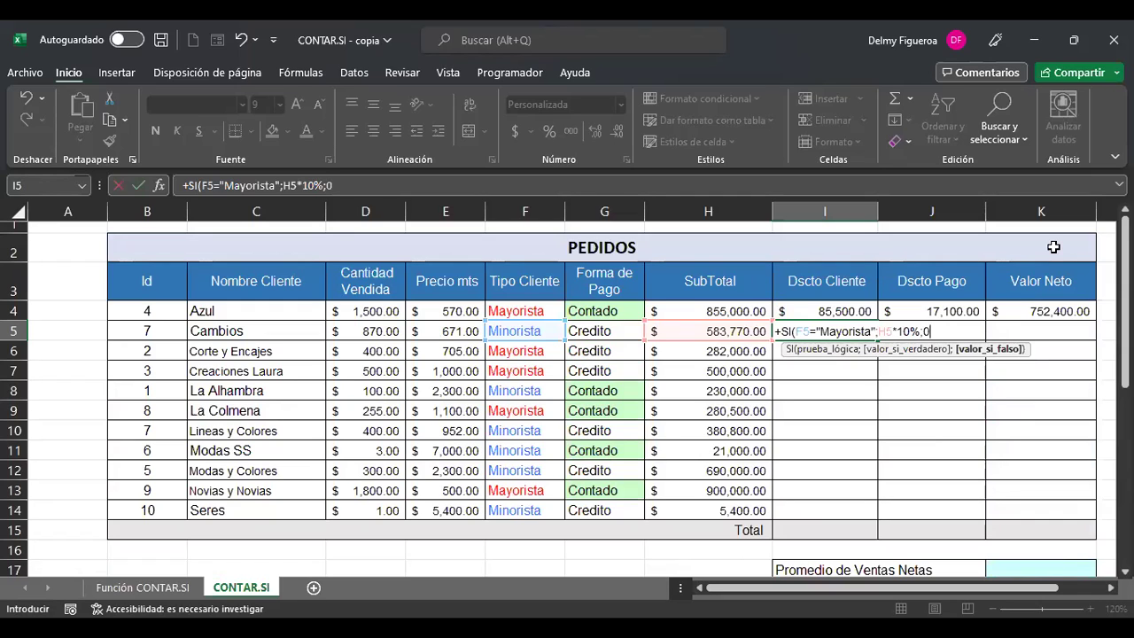
key("ctrl+Return")
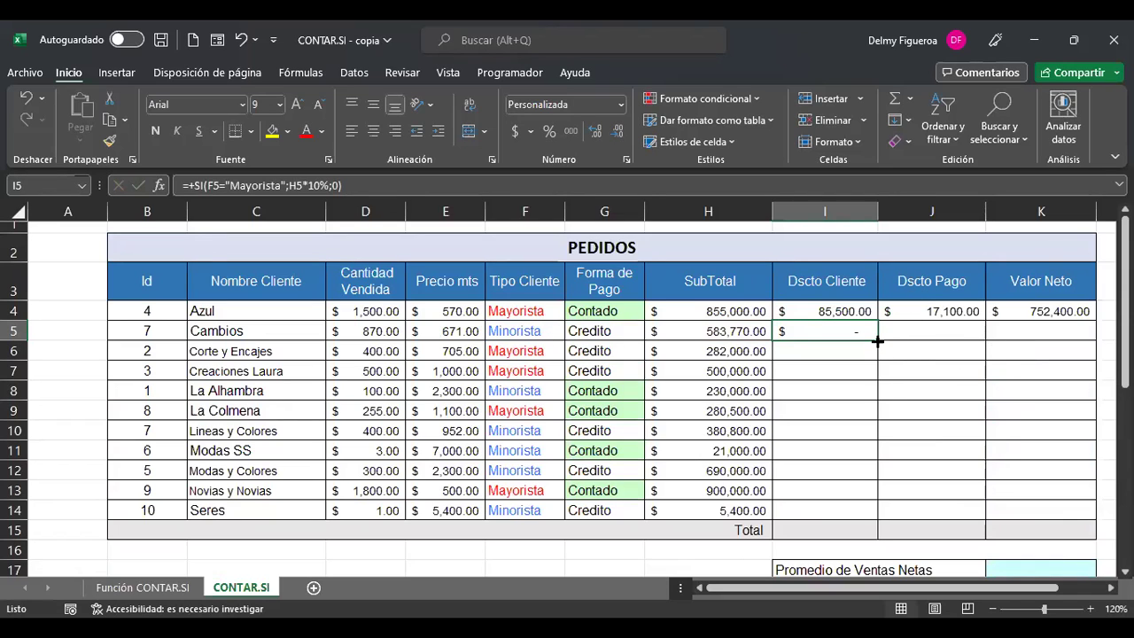
- Fill the Dscto Cliente formula from I5 down to I14 and check the formulas in I4, I6 and I9
left_click_drag(877, 341, 877, 359)
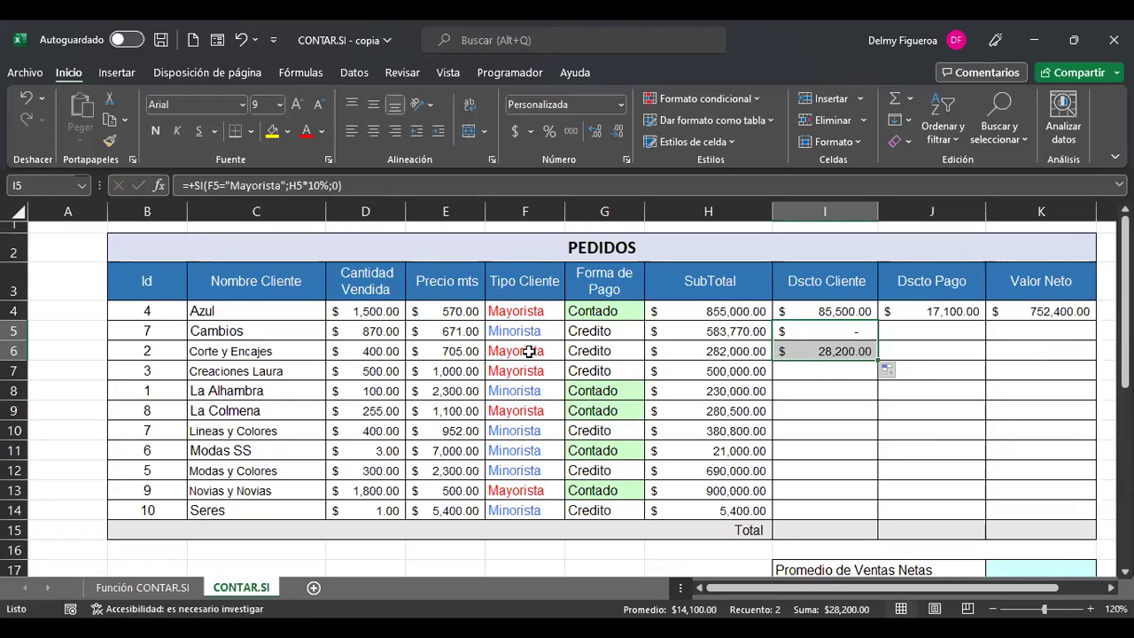
left_click_drag(877, 361, 877, 514)
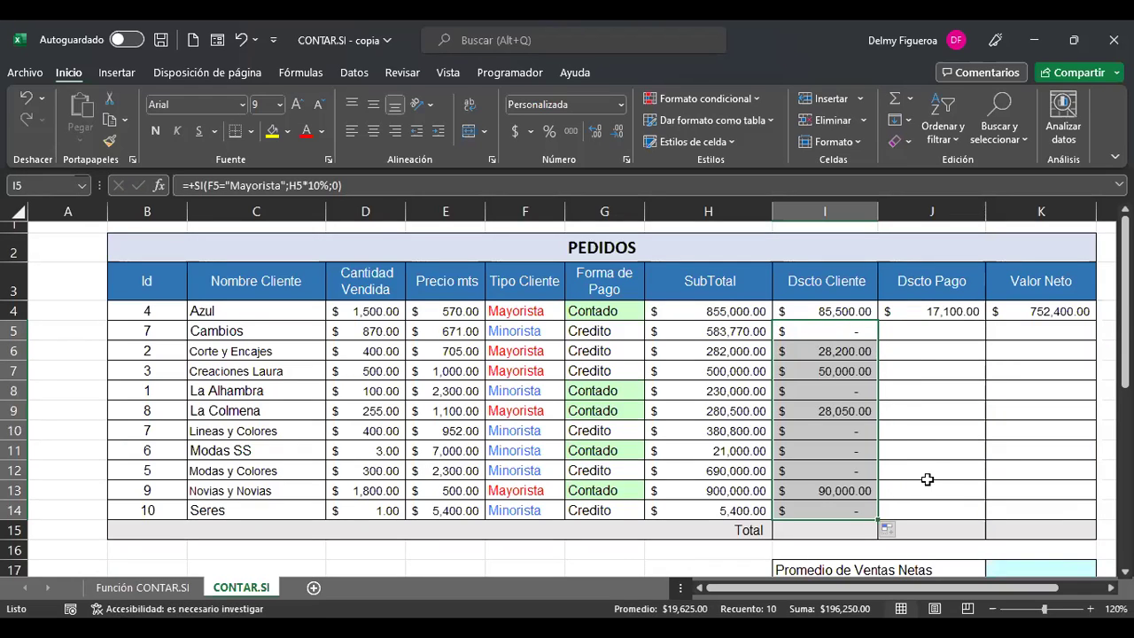
left_click(853, 310)
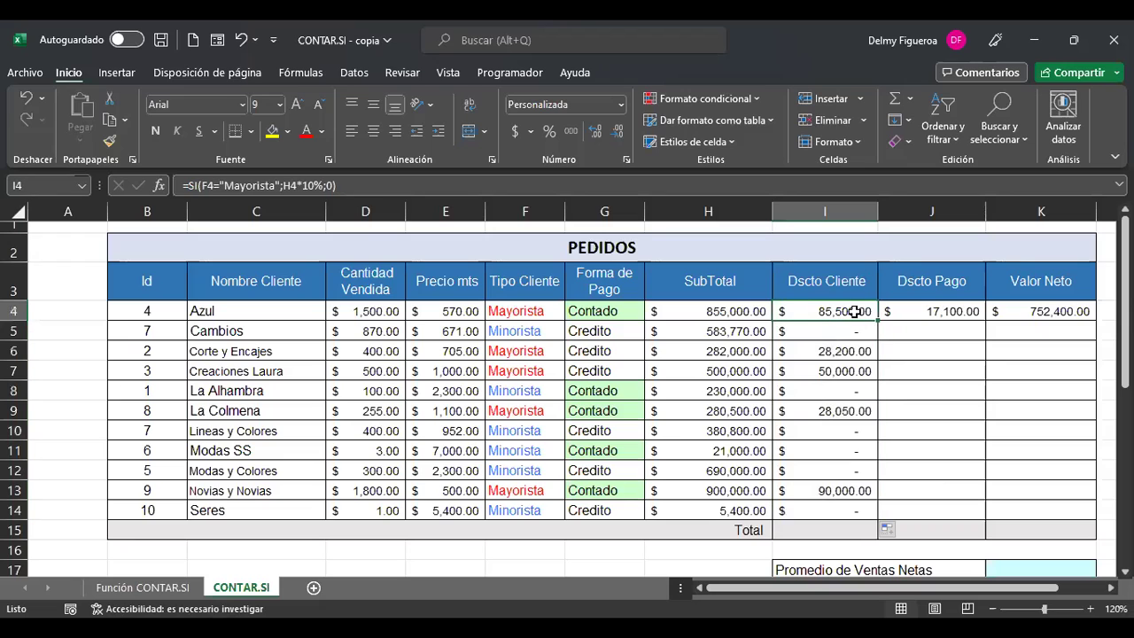
left_click(860, 364)
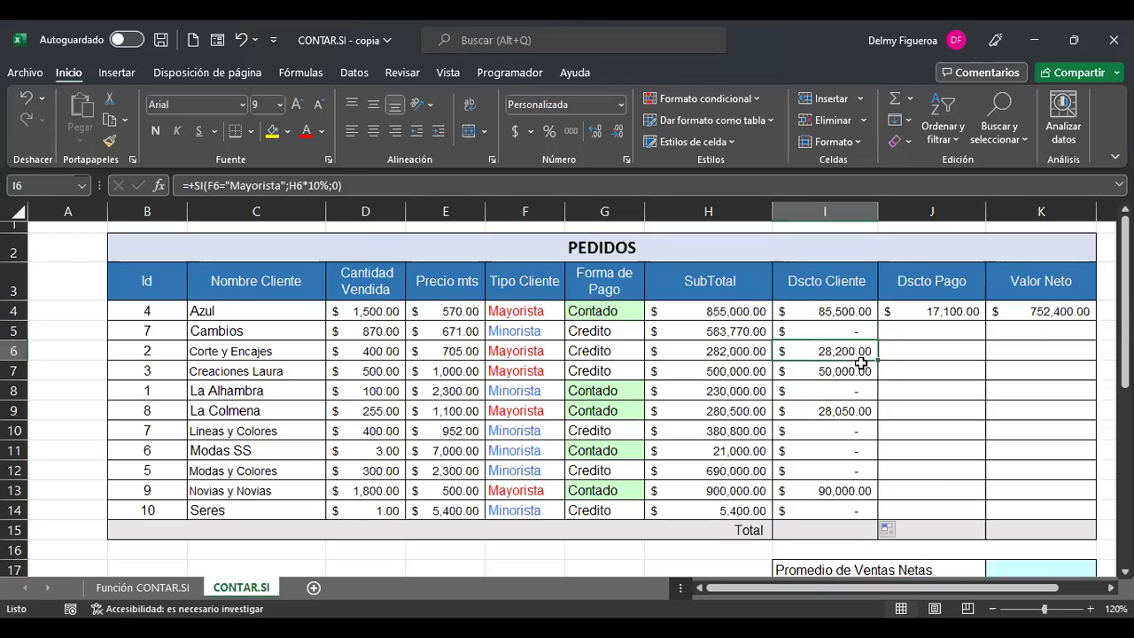
left_click(855, 413)
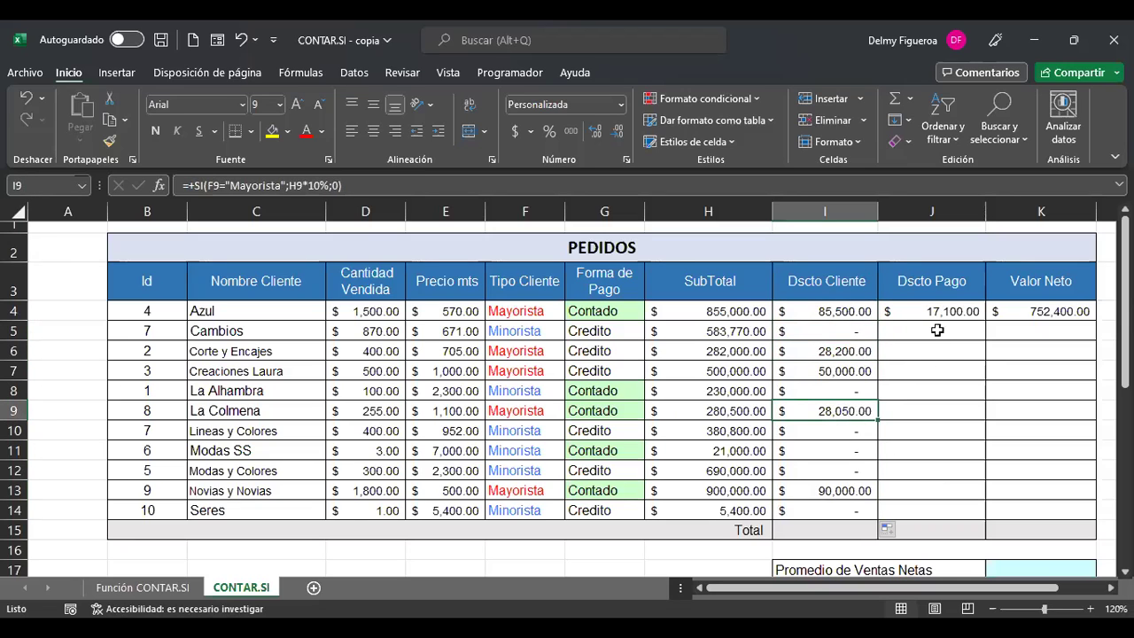
- Check the cash-payment rule in Referencias and the J4 formula, and enter +SI(G5="Contado";H5*2%;0) in J5 for the Dscto Pago
scroll(571, 452, "down", 2)
scroll(571, 453, "down", 1)
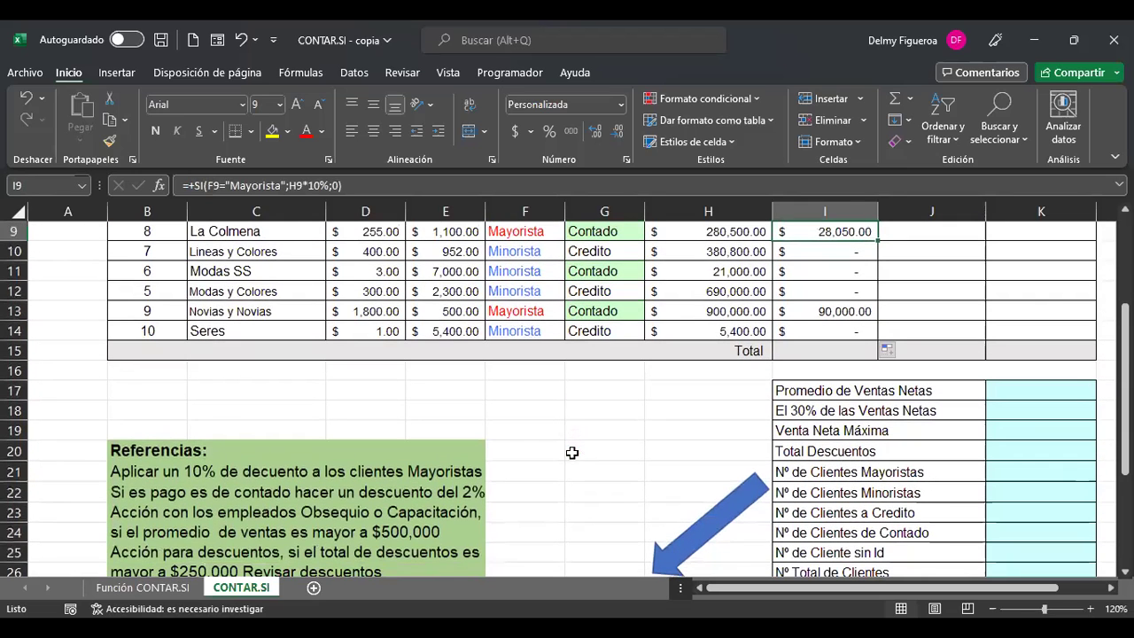
scroll(548, 456, "up", 3)
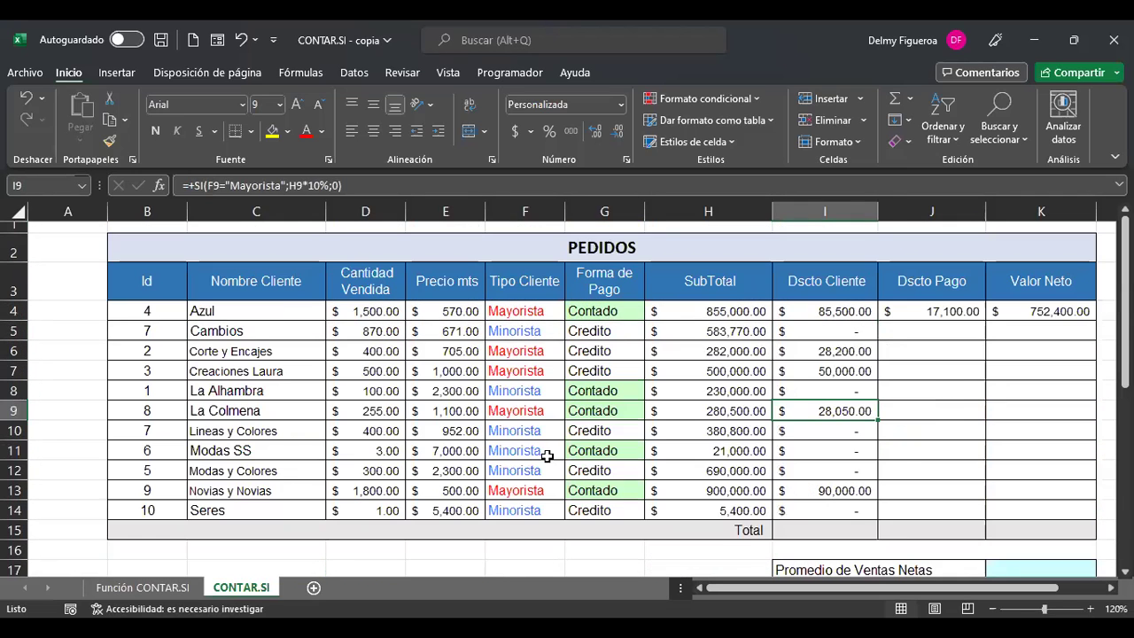
left_click(922, 309)
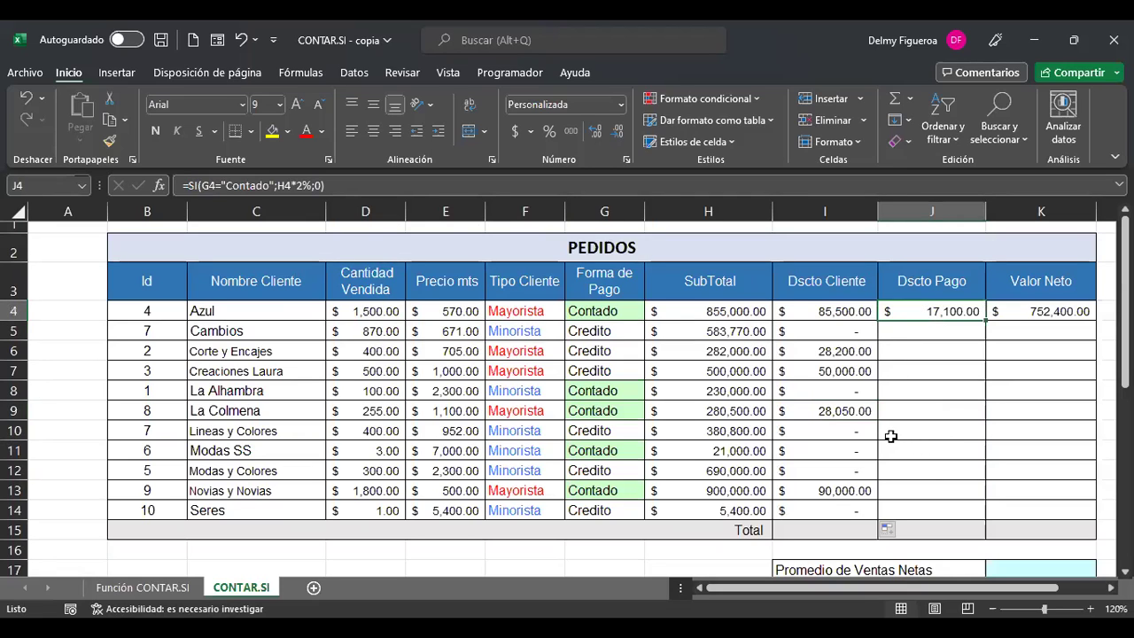
left_click(940, 330)
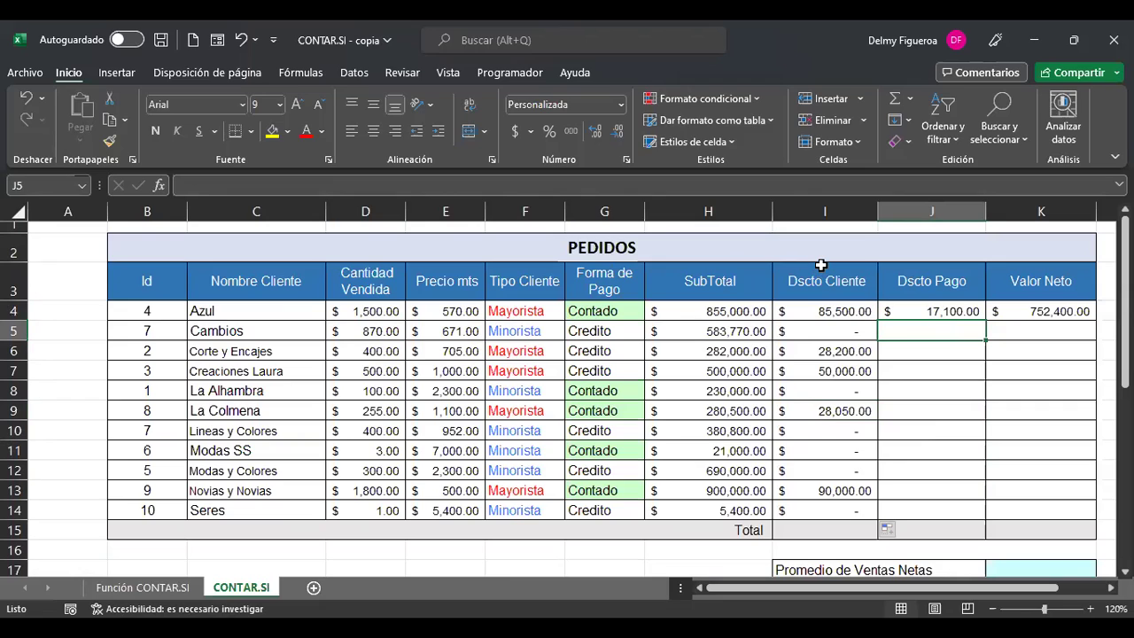
type("+")
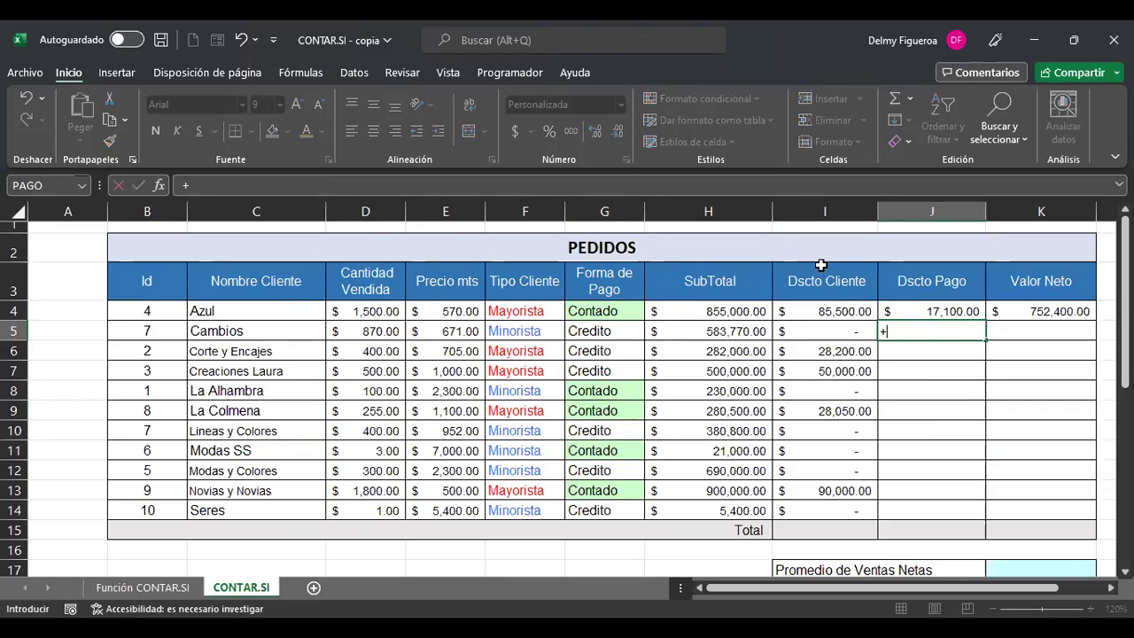
type("si")
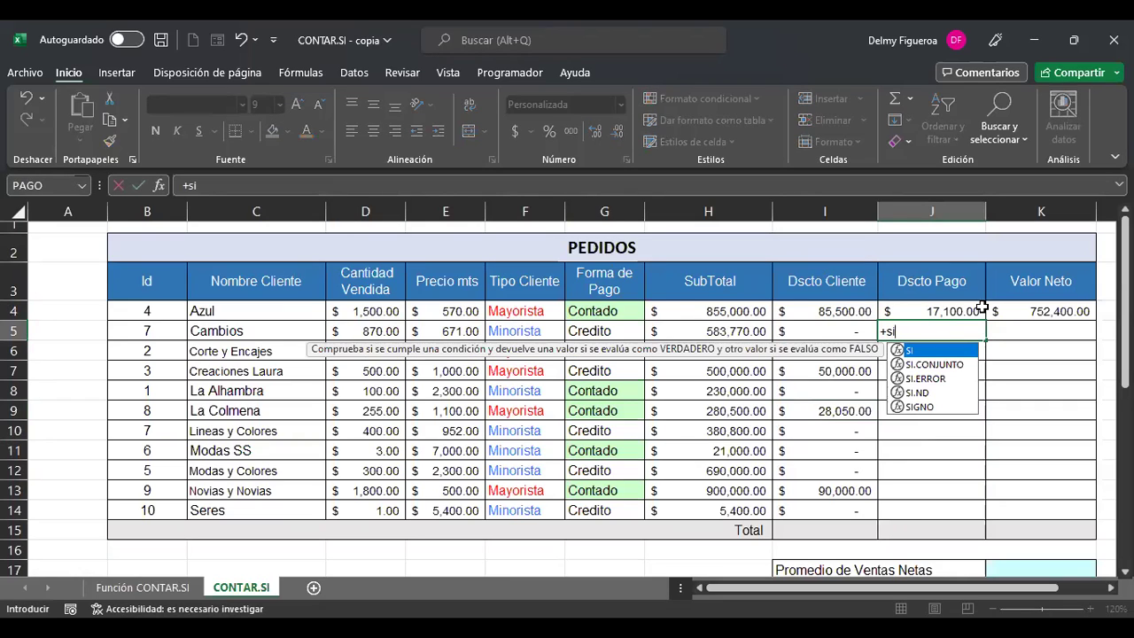
double_click(953, 351)
left_click(618, 332)
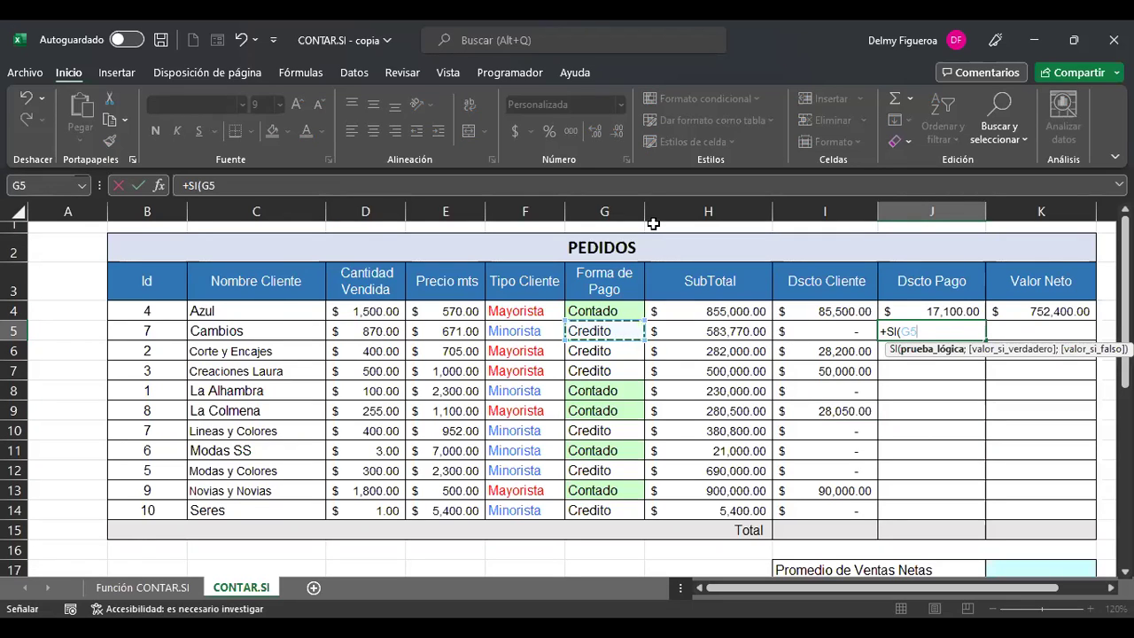
type("=")
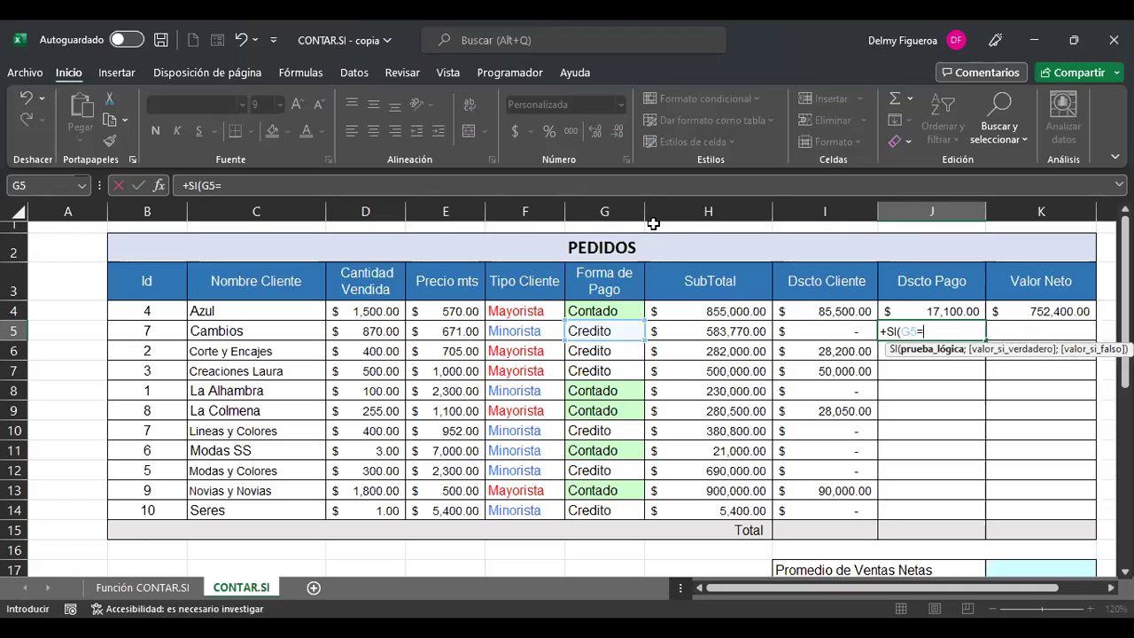
type("\"Contado\";")
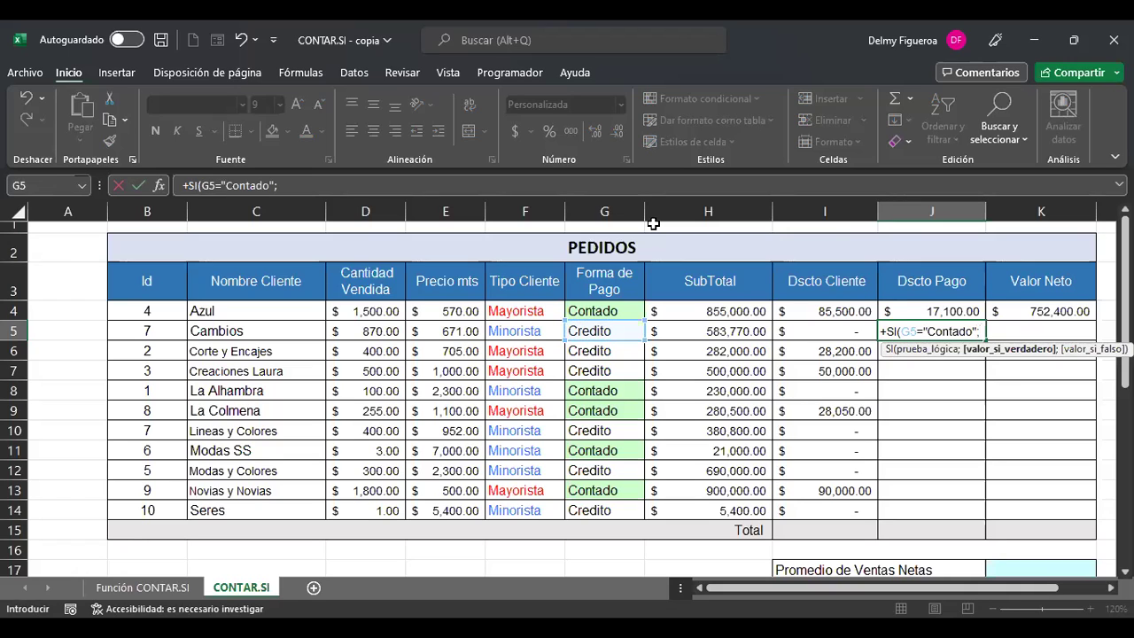
left_click(722, 331)
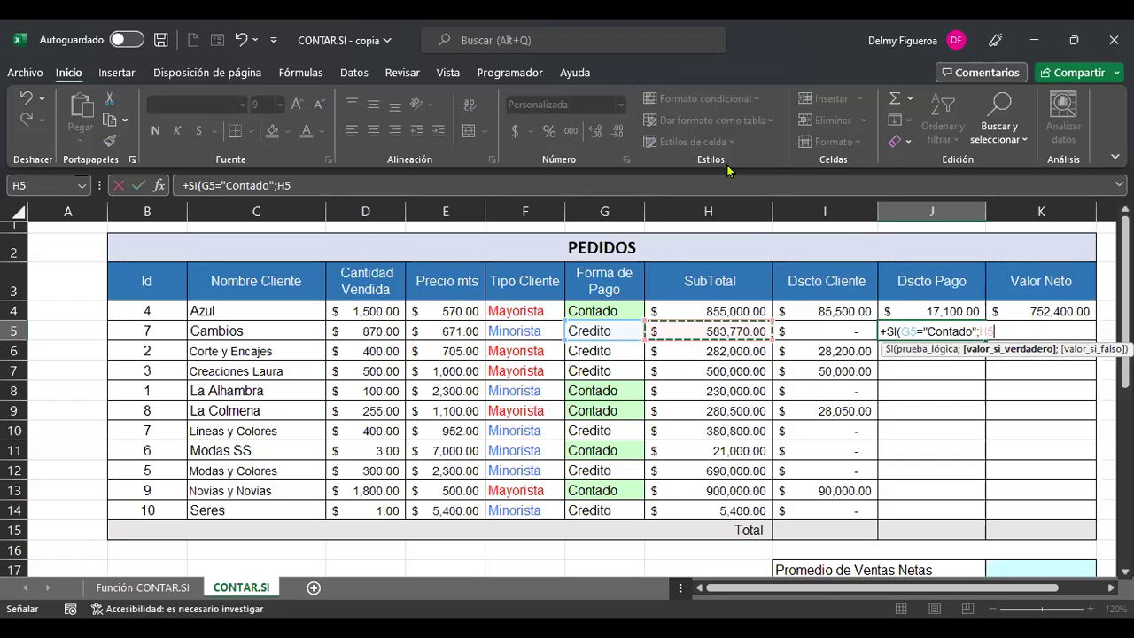
type("*2")
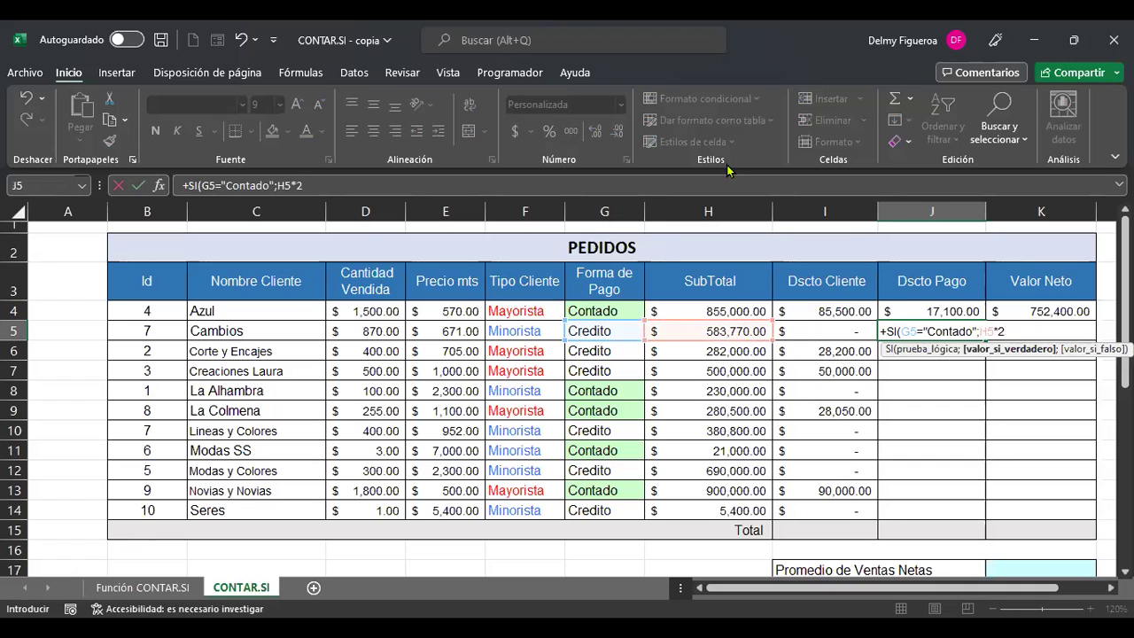
type("%;0")
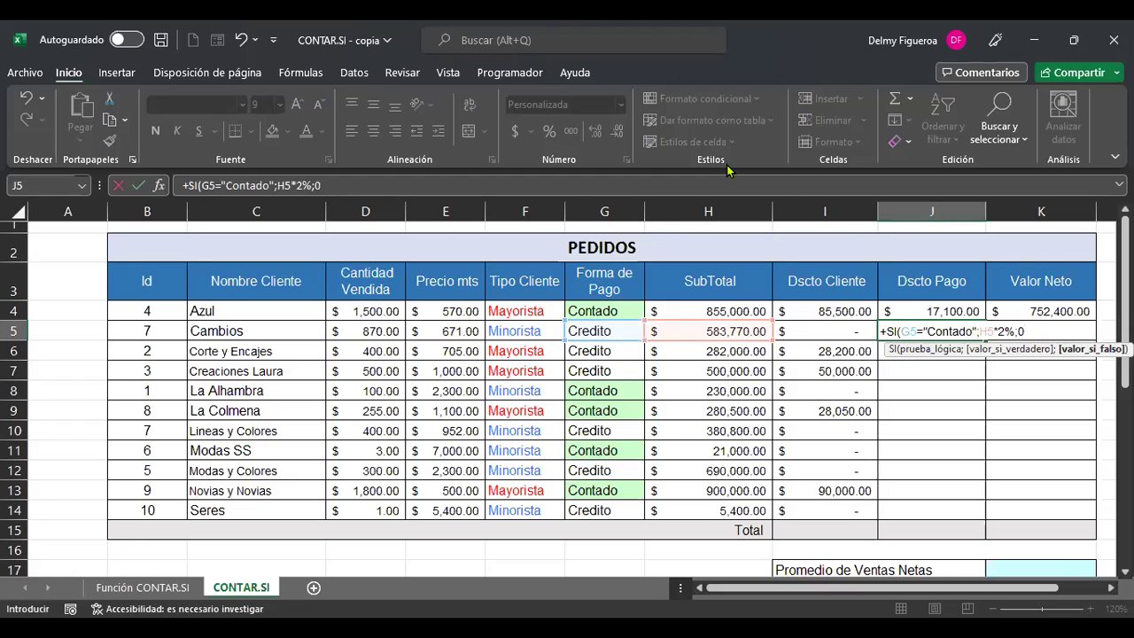
key("Return")
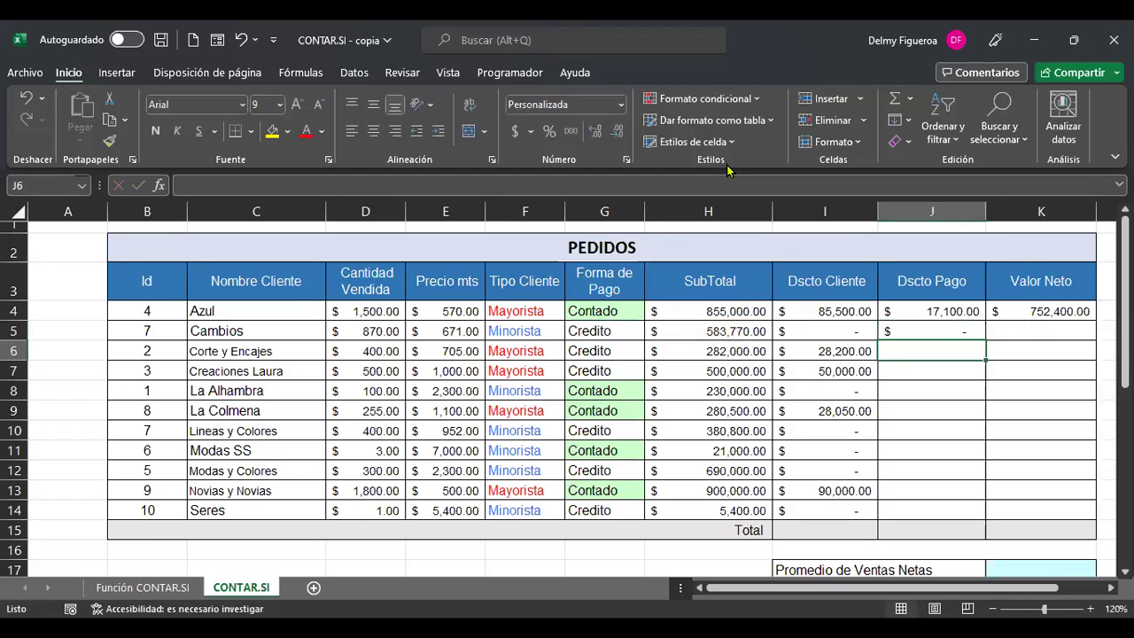
- Fill the Dscto Pago formula from J5 down to J14, checking the copied formulas in J8 and J9
left_click(613, 327)
left_click(961, 334)
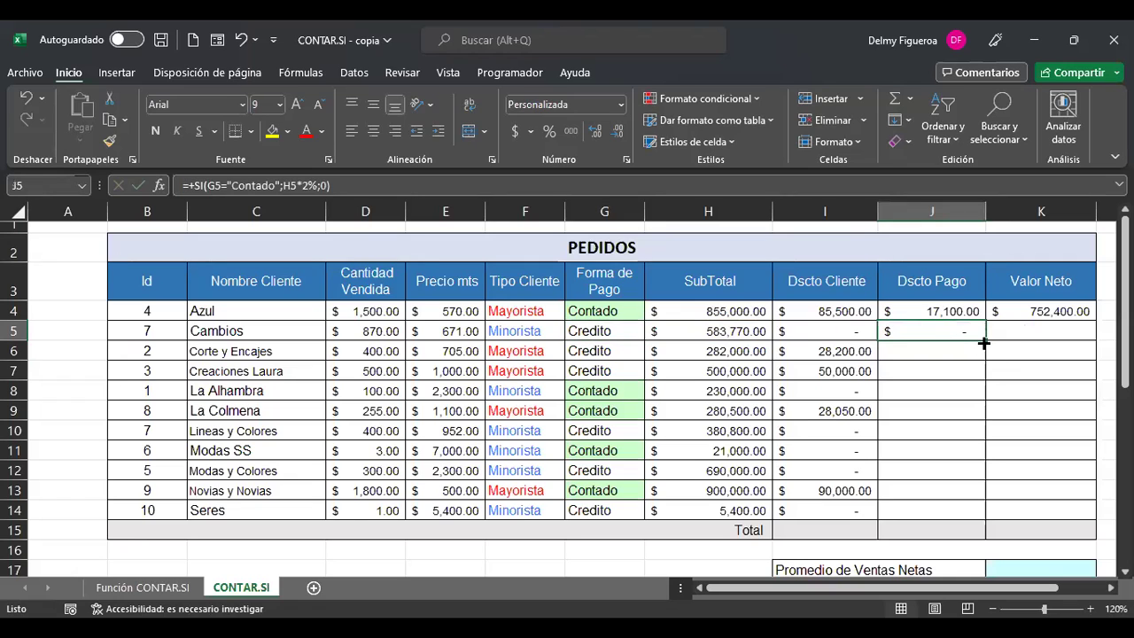
left_click_drag(985, 342, 984, 352)
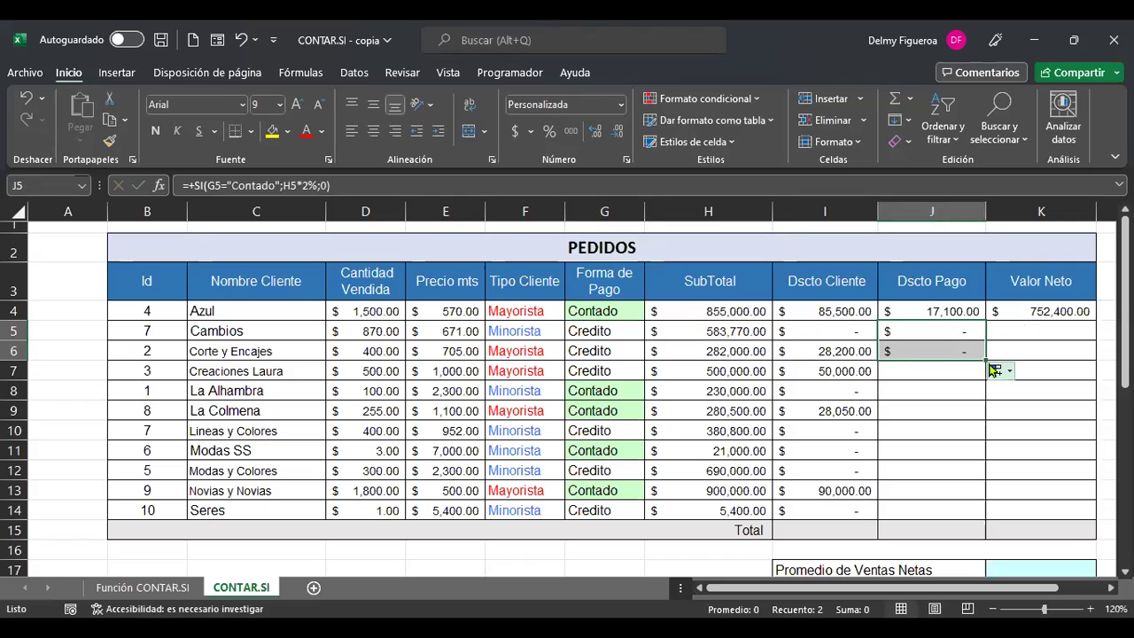
left_click_drag(983, 359, 984, 397)
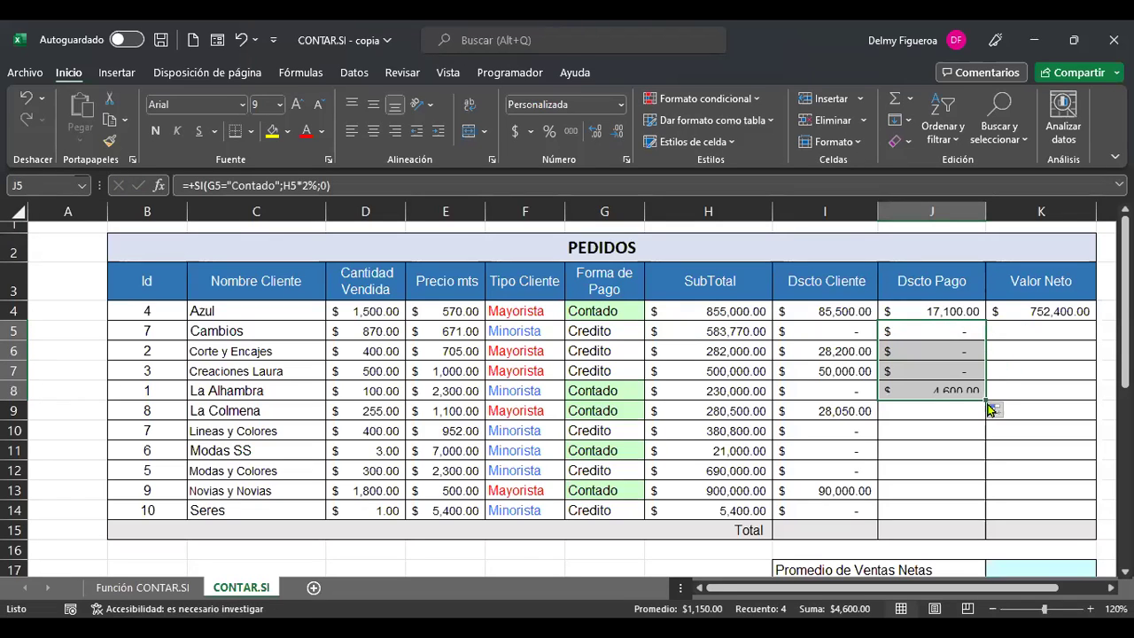
left_click(944, 391)
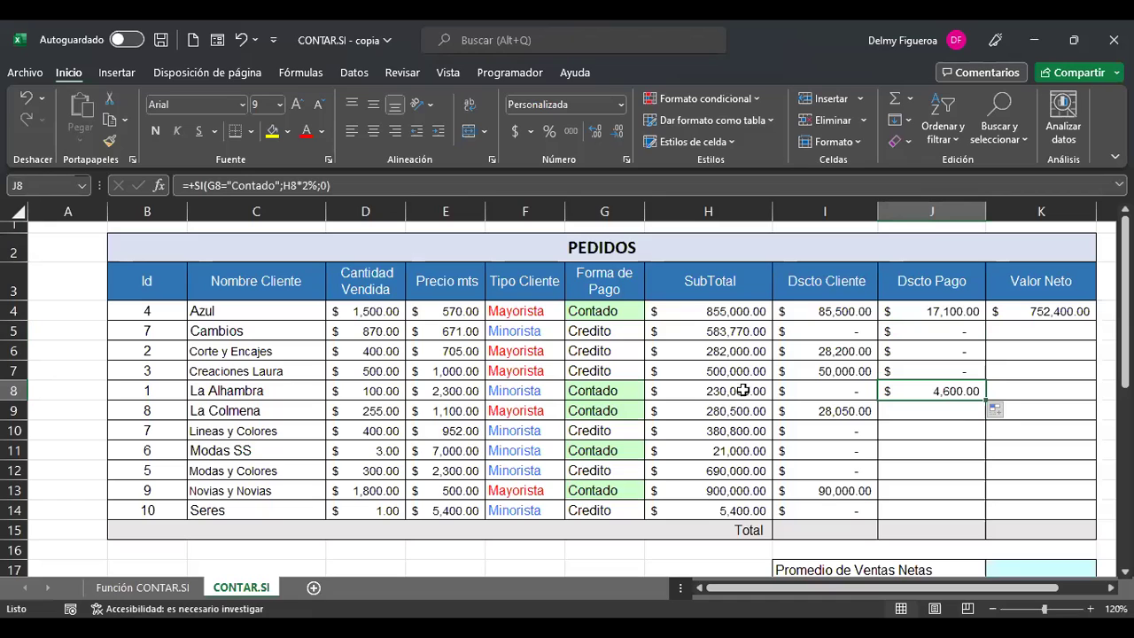
left_click_drag(984, 401, 984, 515)
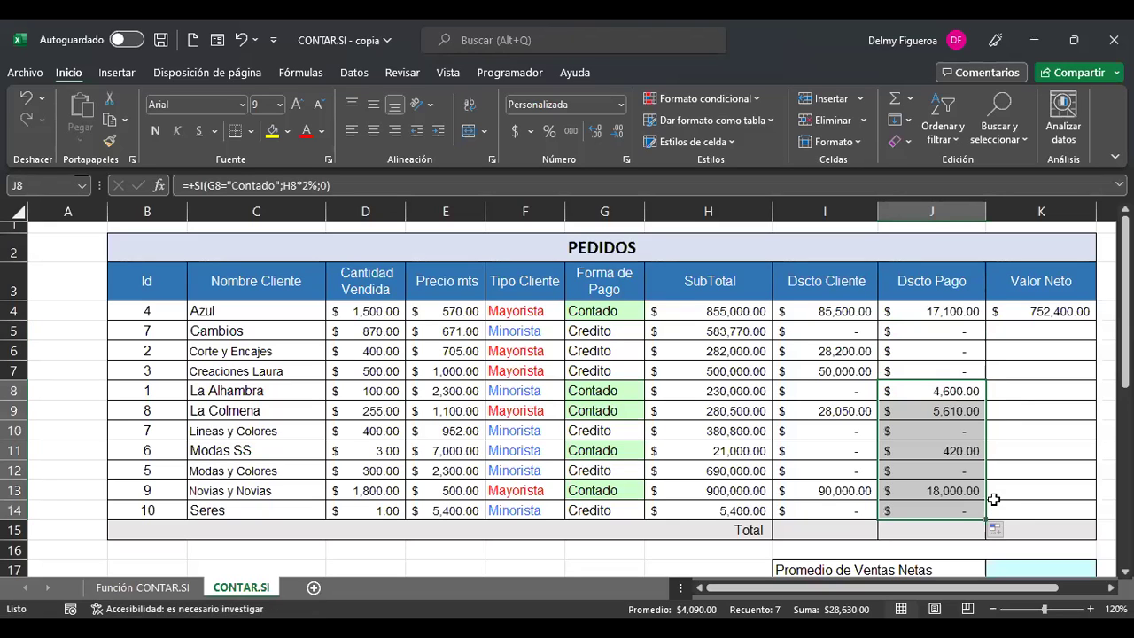
left_click(950, 408)
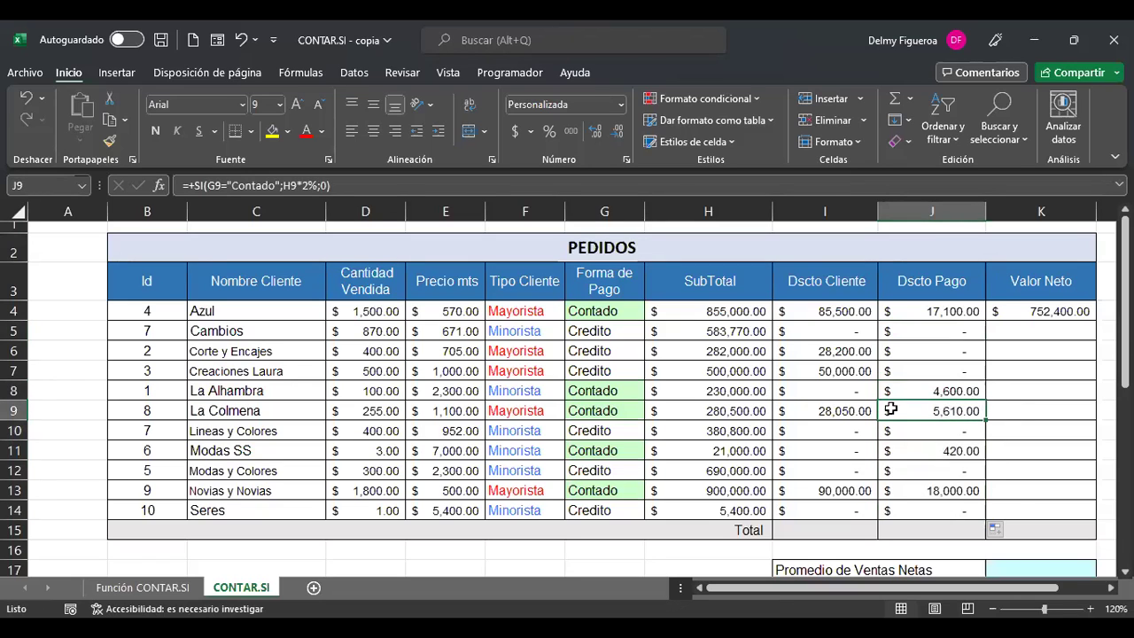
- Check the Contado payment entries in G9, G11 and G13 against their Dscto Pago amounts
left_click(625, 409)
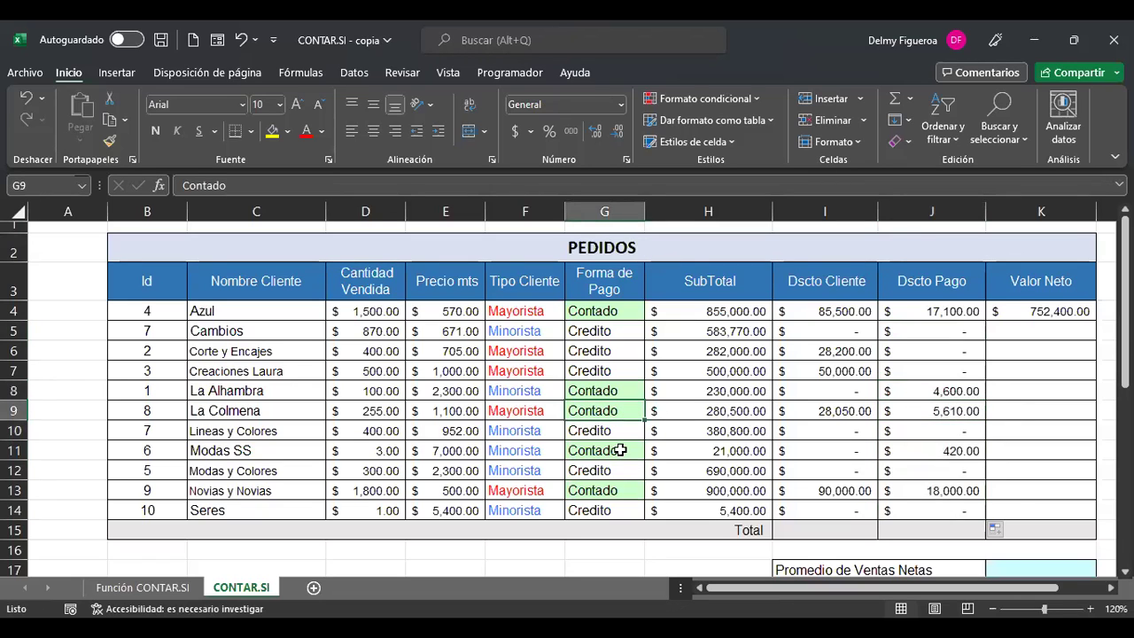
left_click(620, 451)
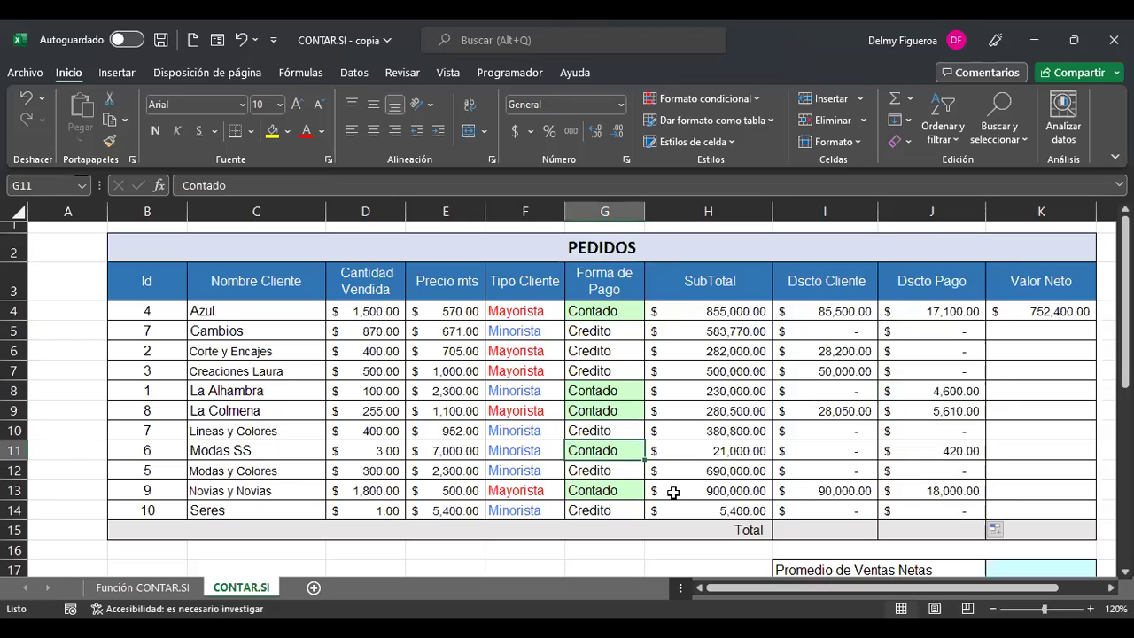
left_click(614, 491)
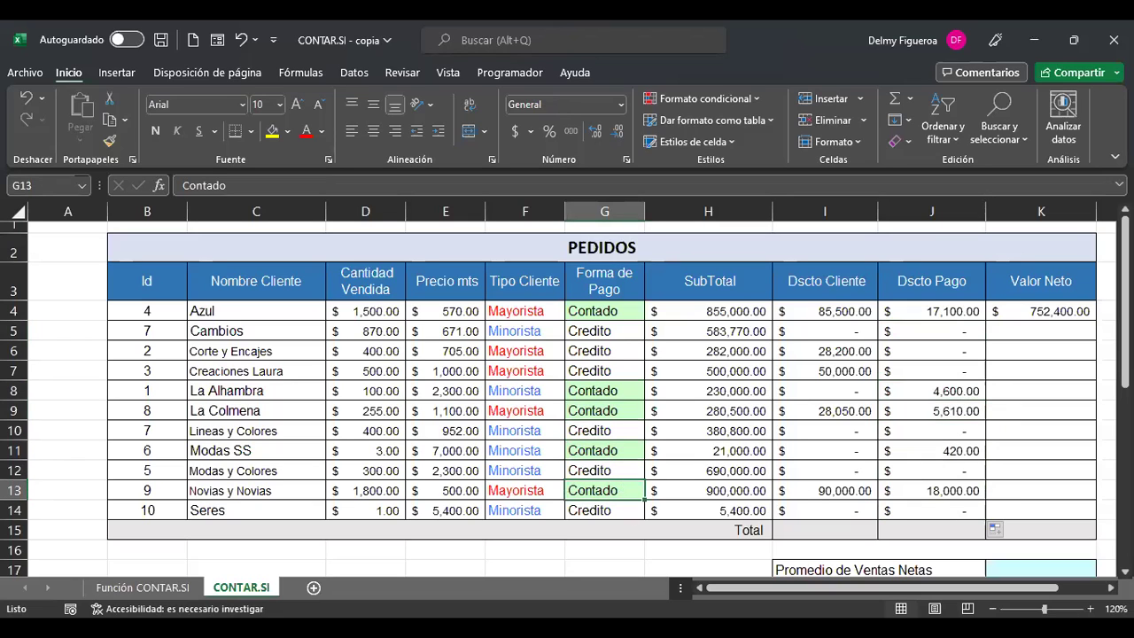
- Review the Valor Neto formula in K4 and the client and payment discounts of the La Colmena and Novias y Novias orders
left_click(1050, 311)
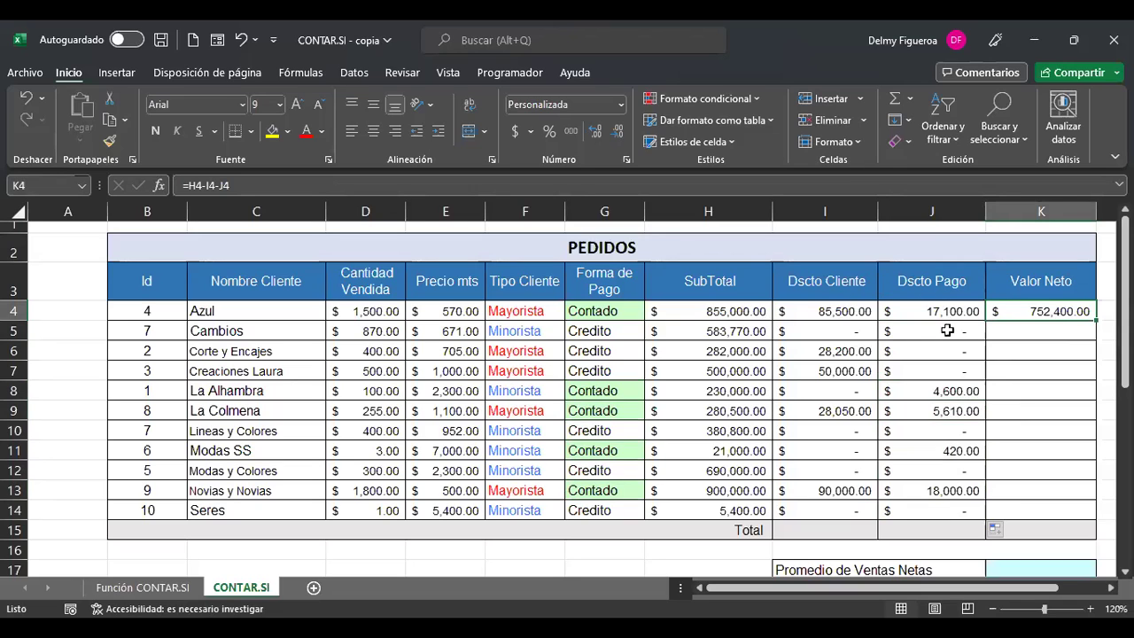
left_click(852, 410)
left_click(918, 410)
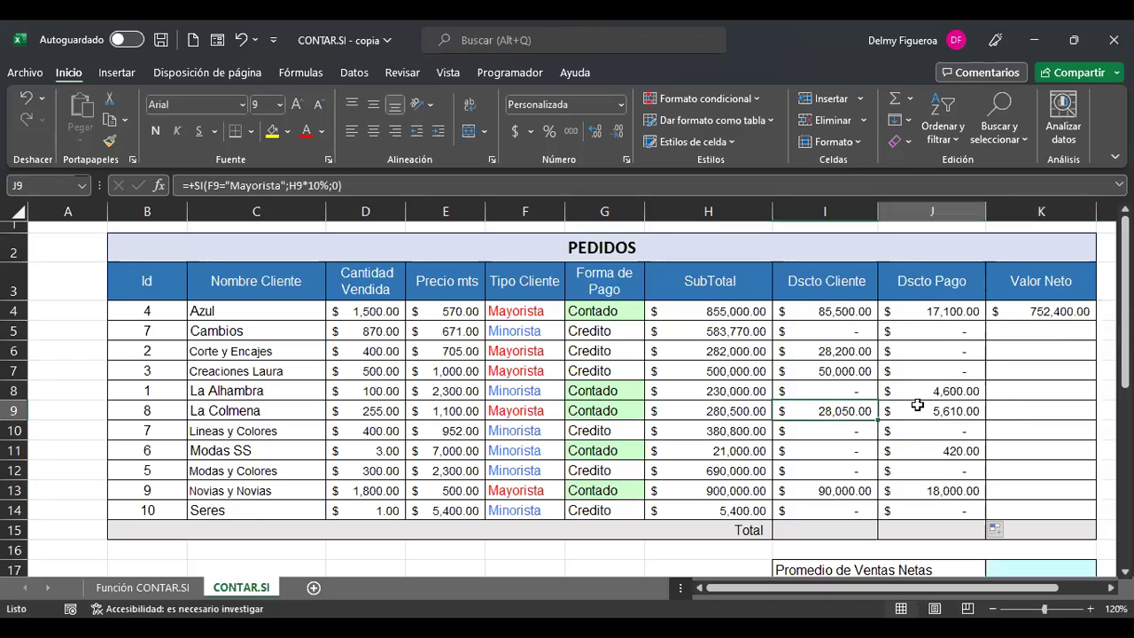
left_click(844, 493)
left_click(936, 488)
left_click(856, 410)
left_click(938, 412)
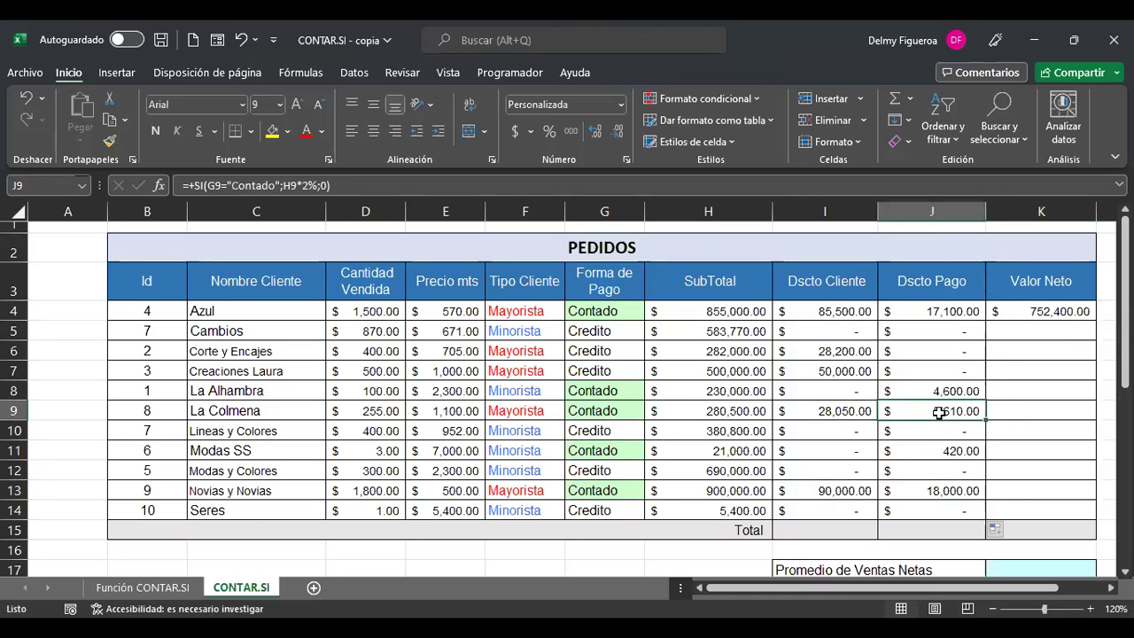
- Enter the formula +H5-I5-J5 in K5 to calculate the Valor Neto for the Cambios order
left_click(1045, 333)
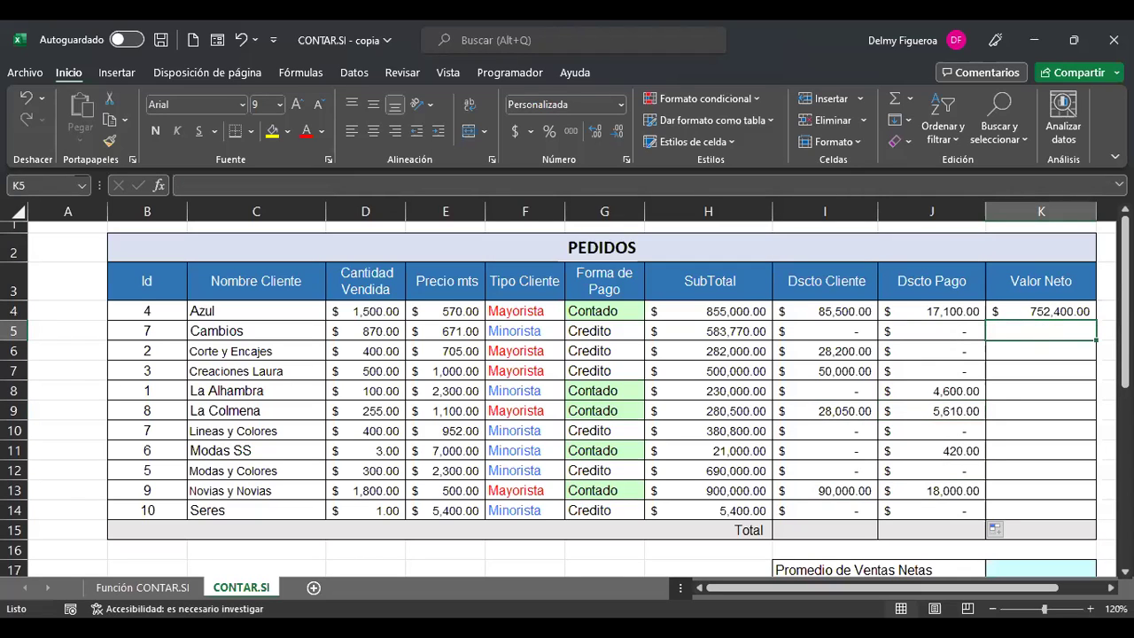
type("+")
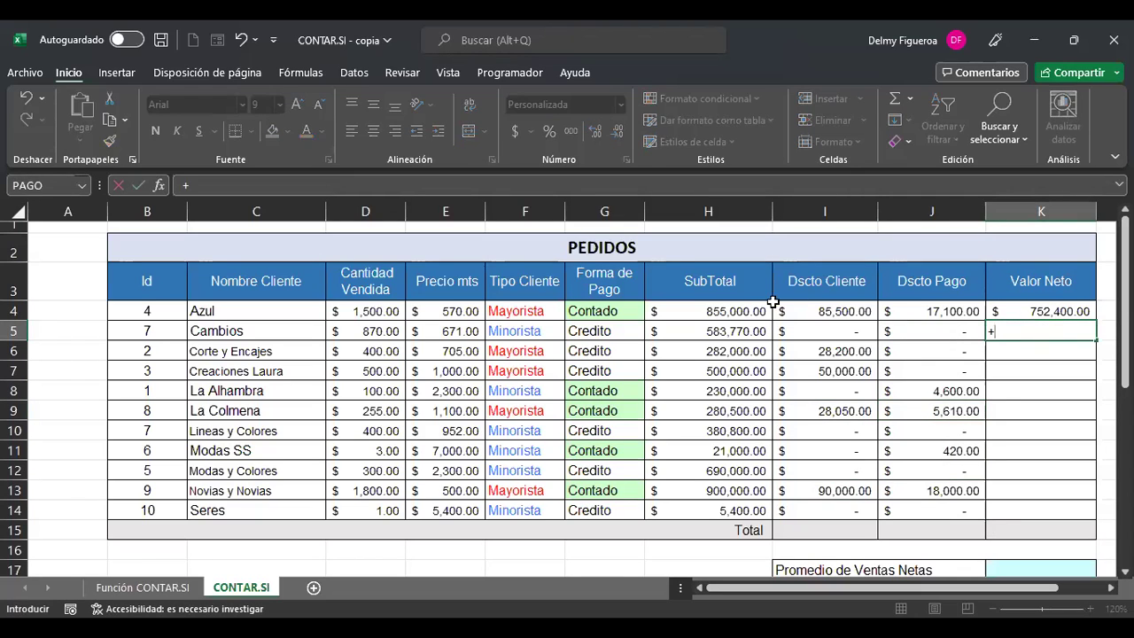
left_click(735, 330)
type("-")
left_click(844, 331)
type("-")
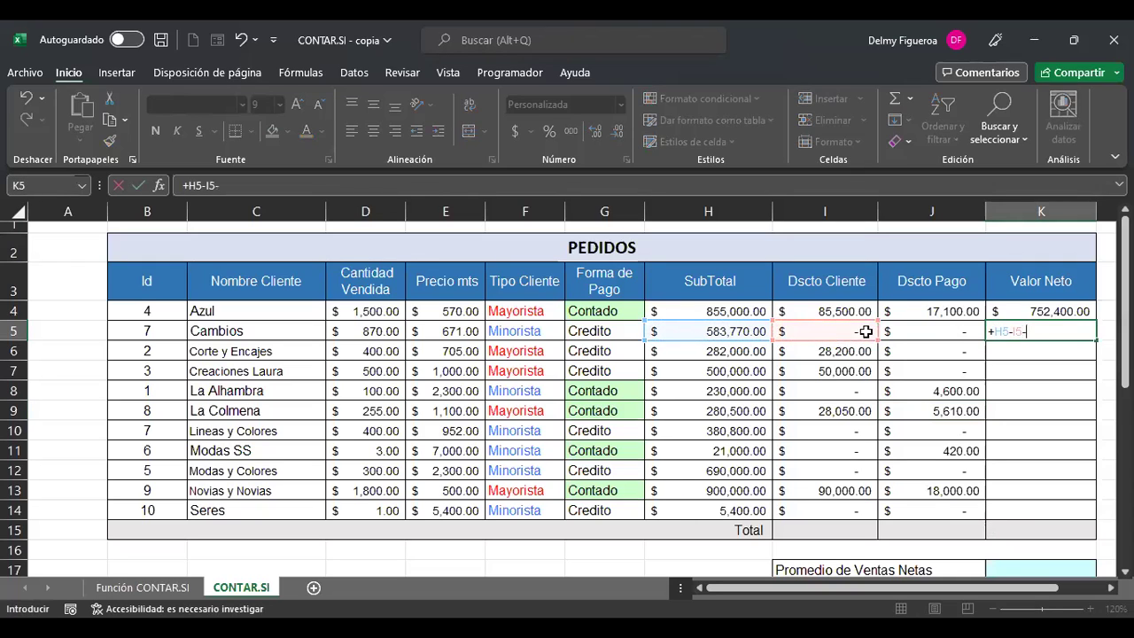
left_click(904, 330)
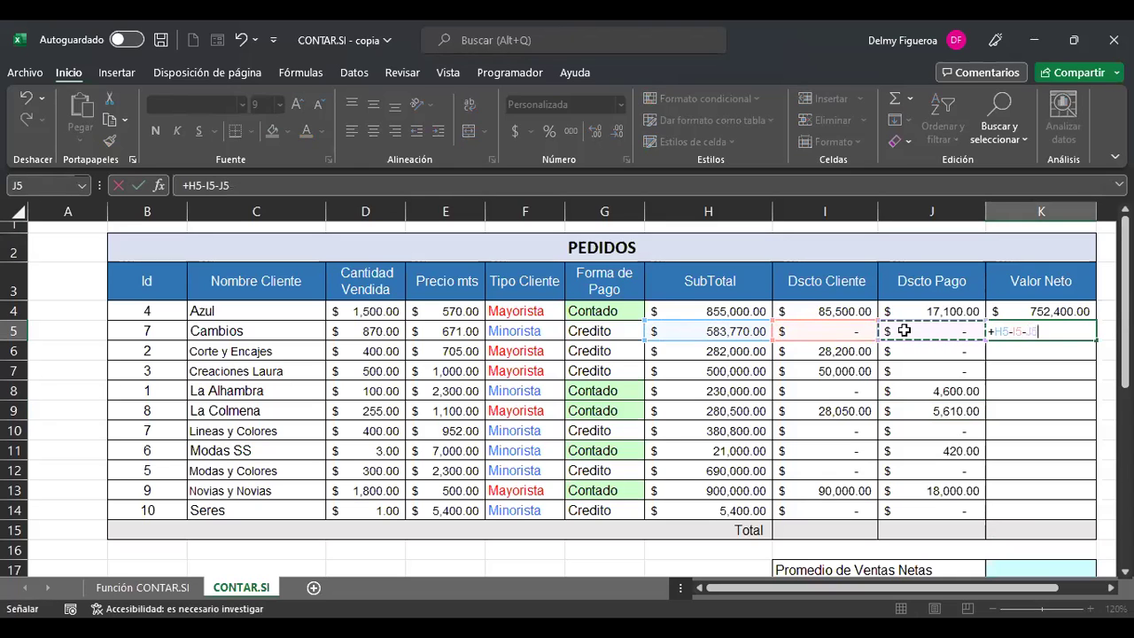
key("Return")
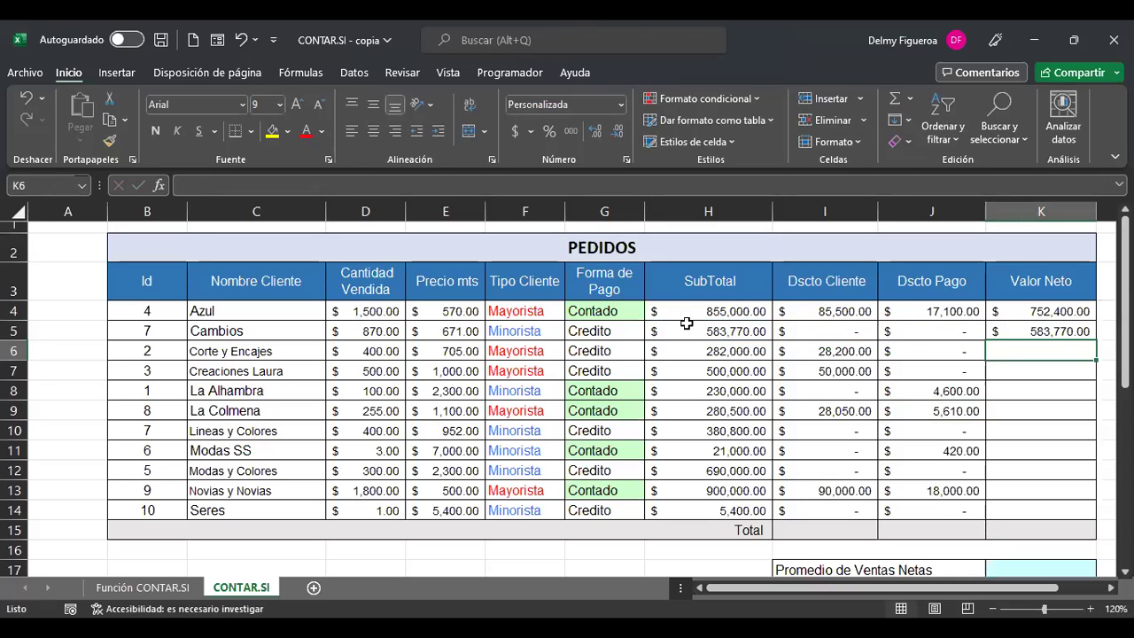
- Fill the Valor Neto formula from K5 down to K14
left_click(1073, 329)
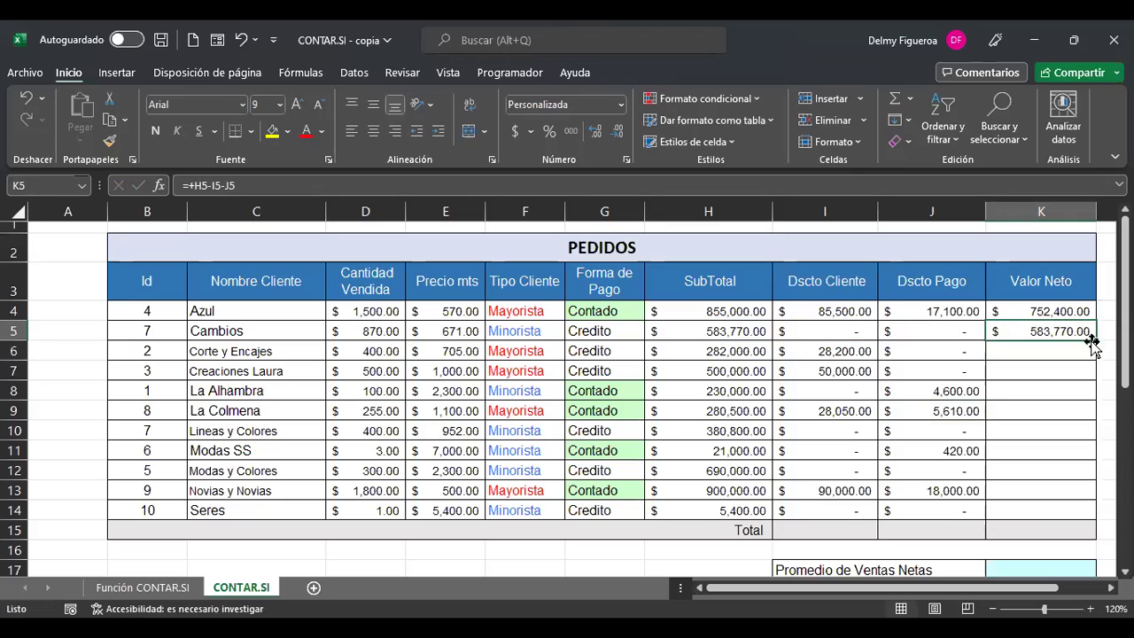
left_click_drag(1094, 341, 1076, 517)
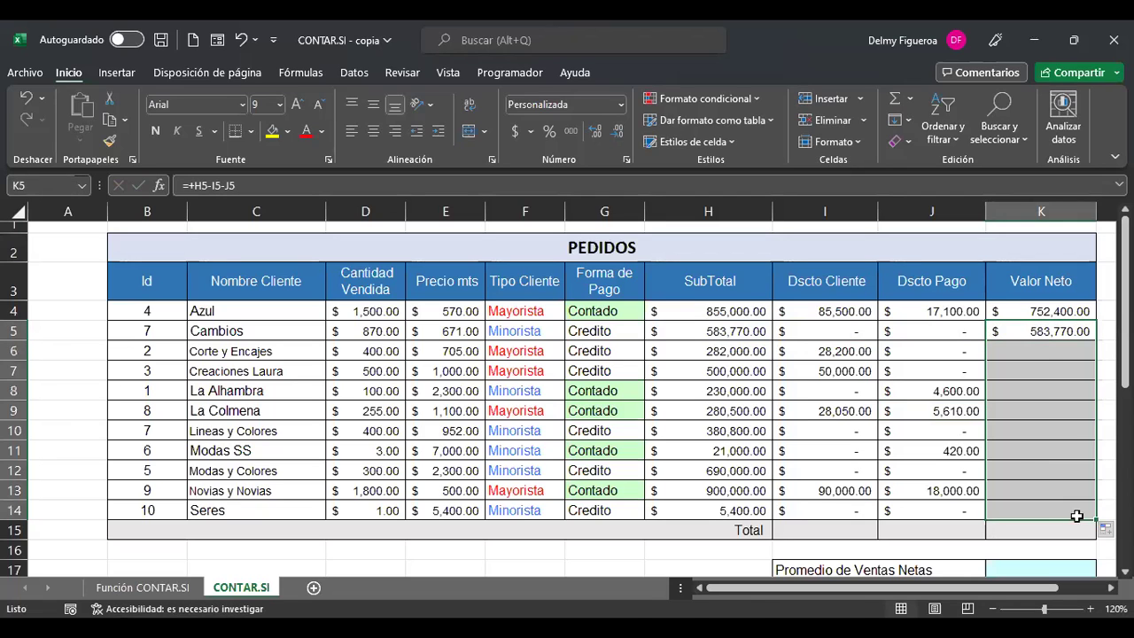
left_click(1056, 330)
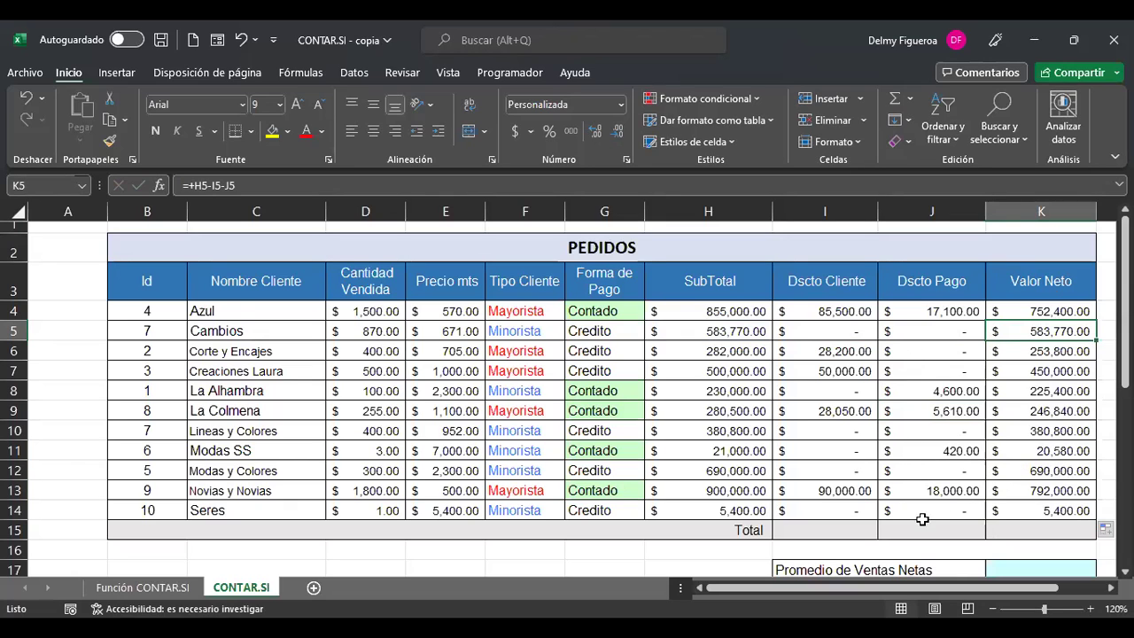
- Total the Dscto Cliente column in I15 with =SUMA(I4:I14)
left_click(823, 527)
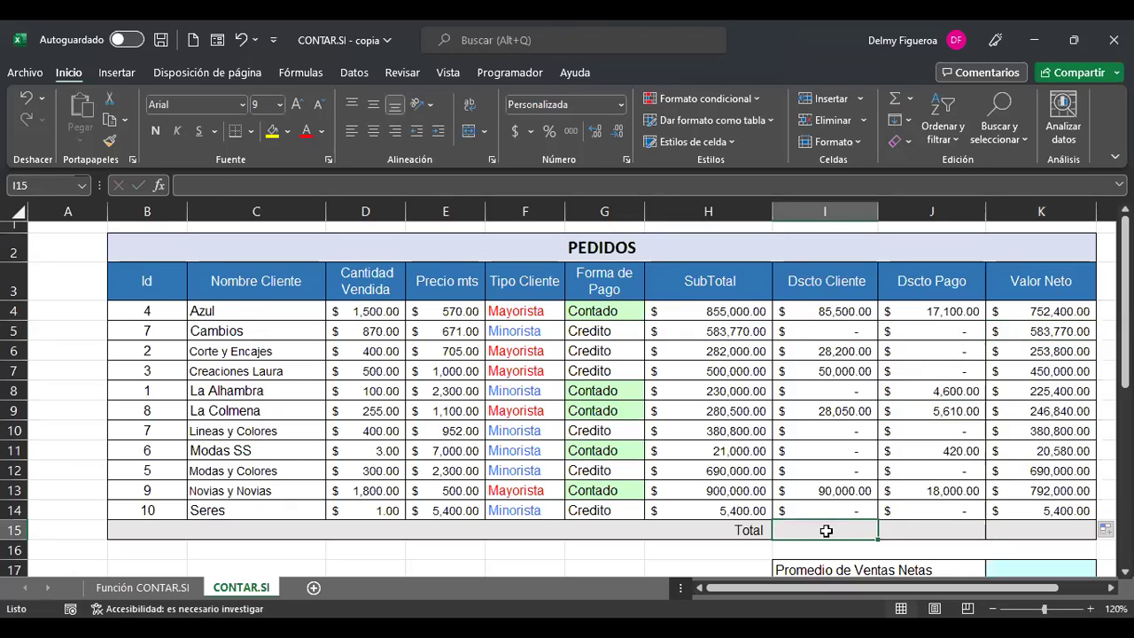
left_click(909, 98)
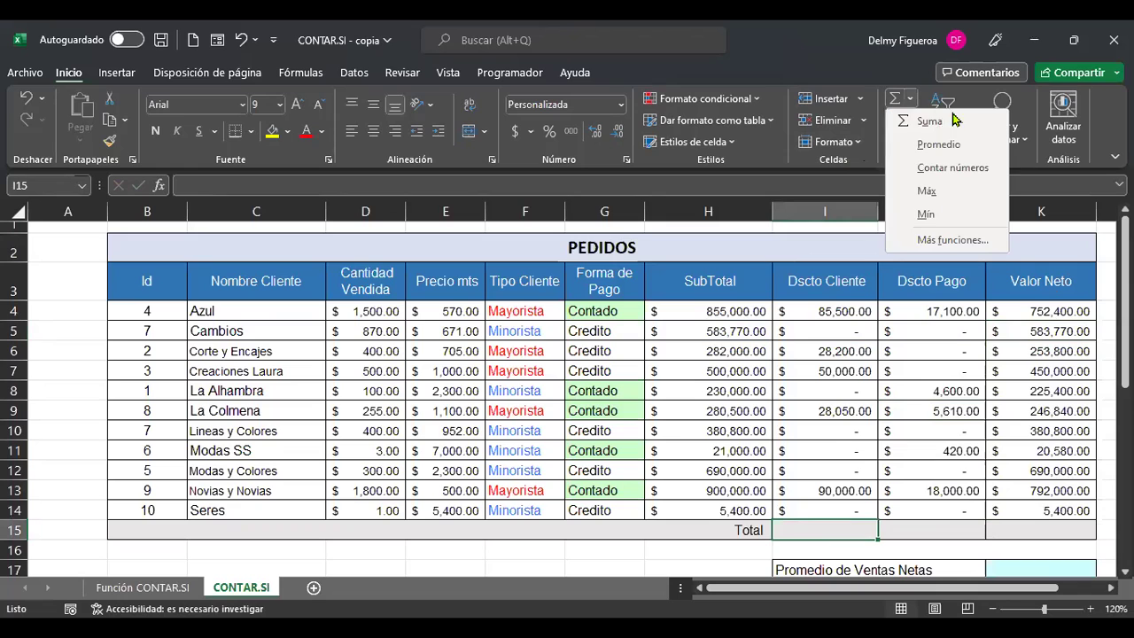
left_click(930, 122)
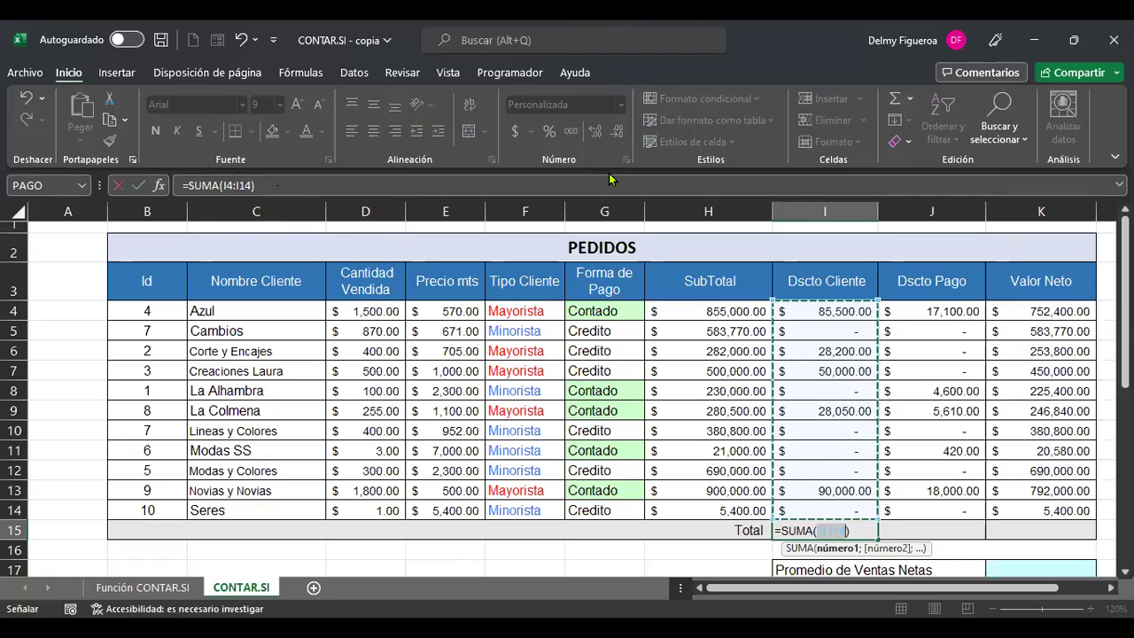
key("Return")
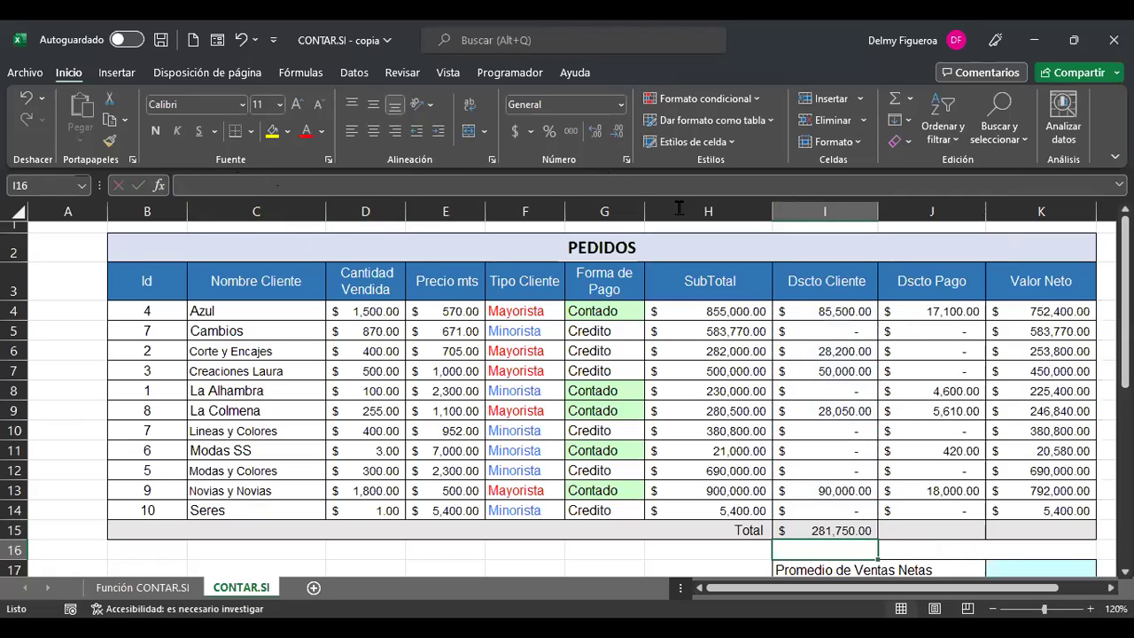
- Fill the total formula from I15 across to K15 and check the copied formulas in J15 and K15
left_click(833, 527)
left_click_drag(876, 536, 1074, 542)
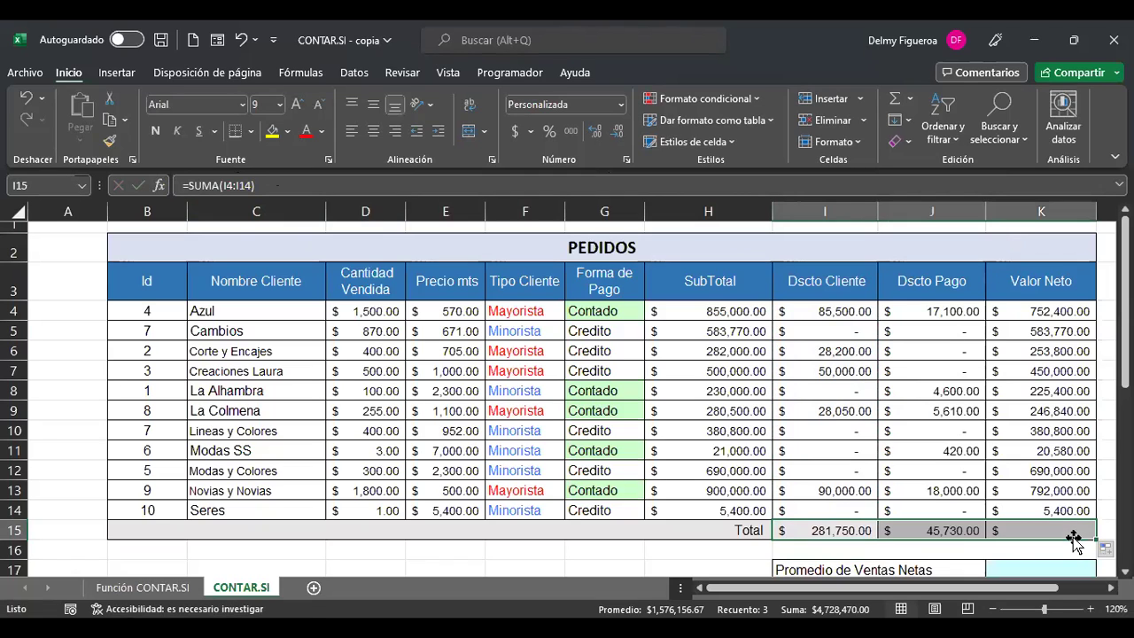
left_click(935, 530)
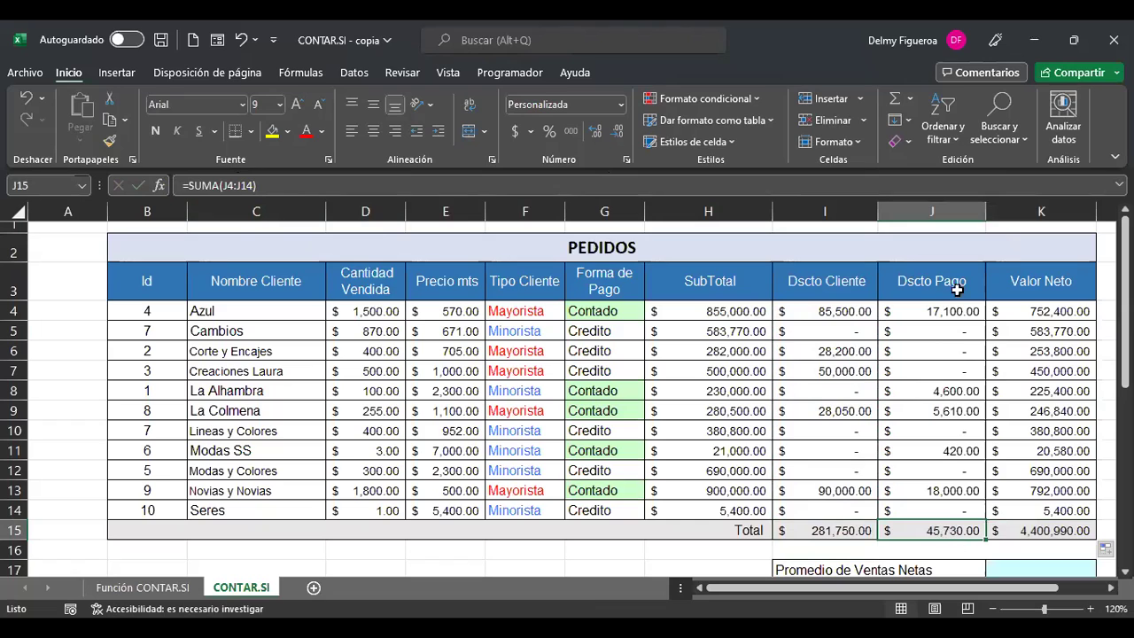
left_click(1061, 531)
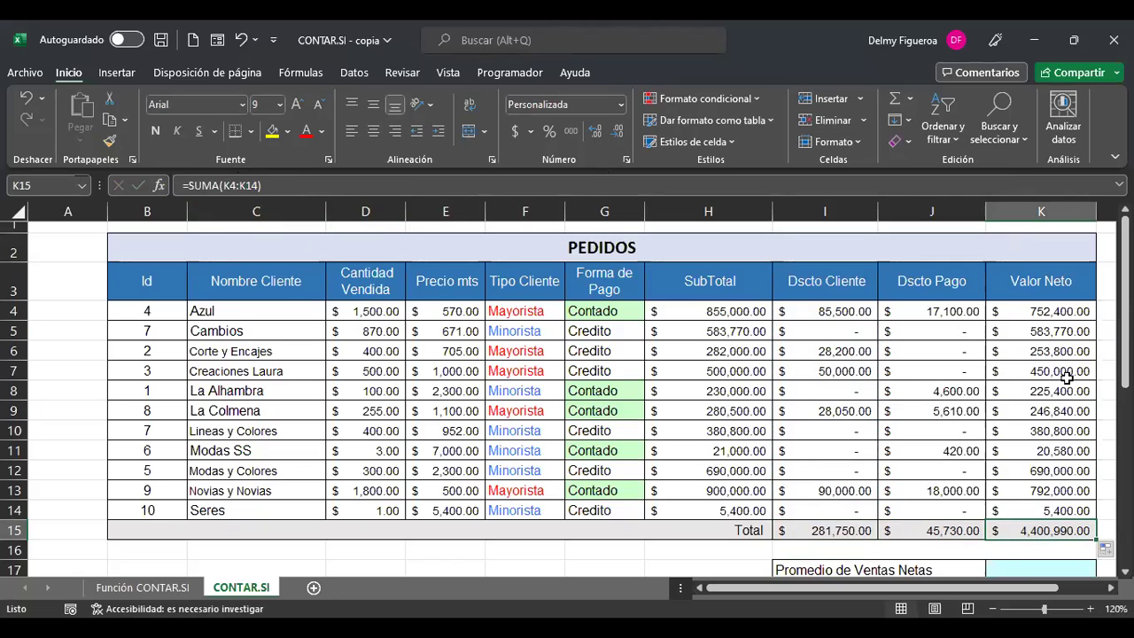
- Look over the summary table and check the average of the Valor Neto amounts in K4:K14 for Promedio de Ventas Netas
scroll(1017, 408, "down", 1)
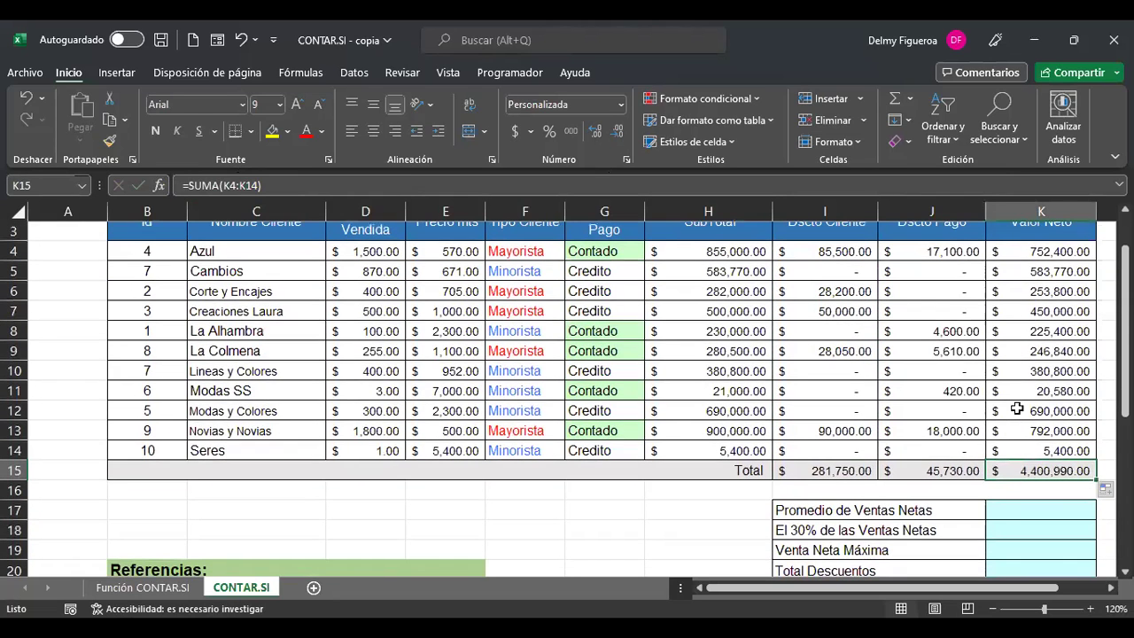
scroll(1017, 407, "down", 3)
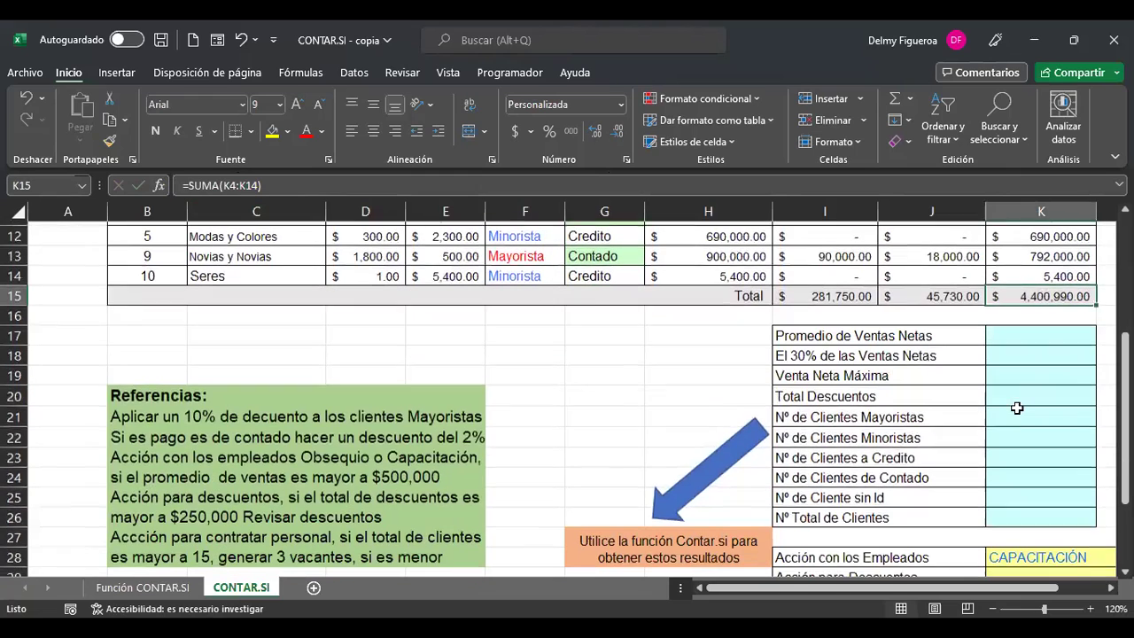
left_click(1053, 332)
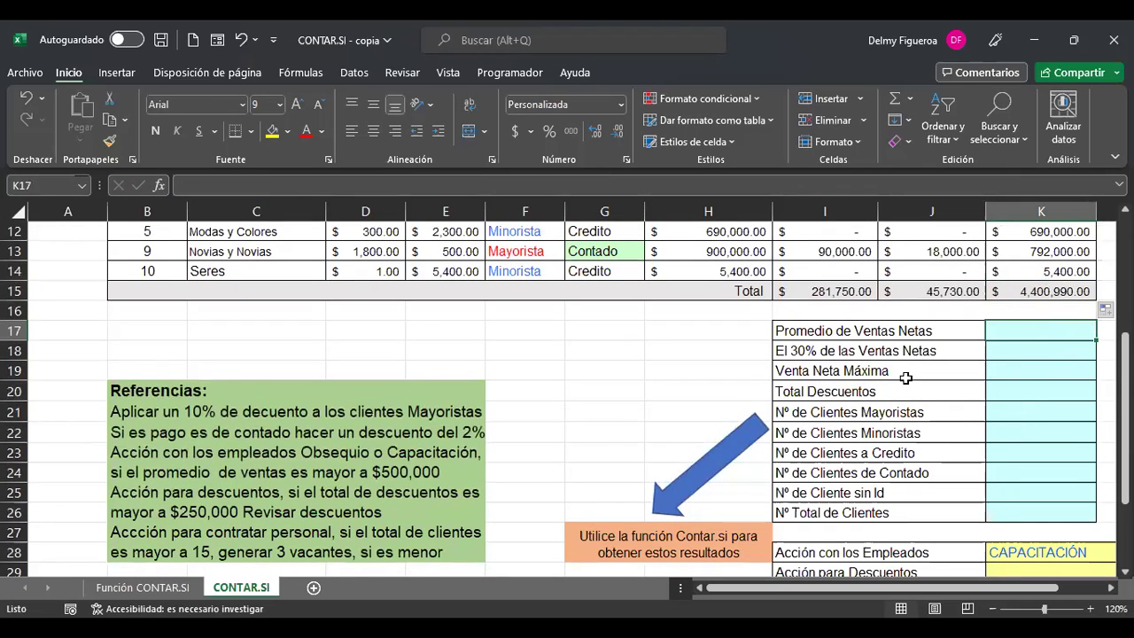
scroll(905, 377, "up", 3)
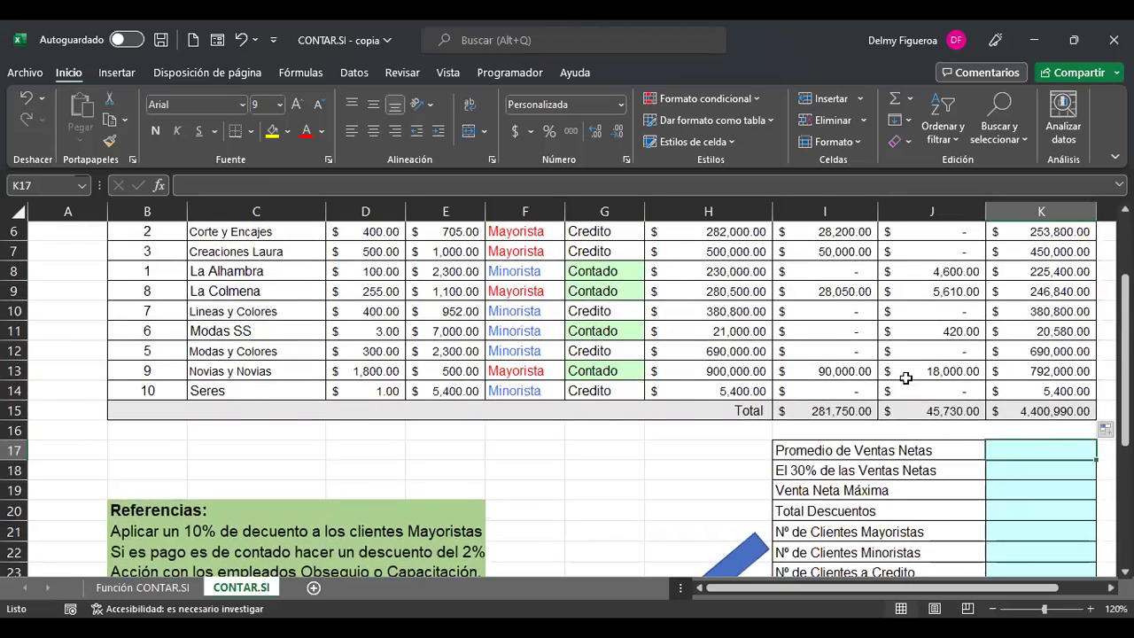
left_click(1071, 471)
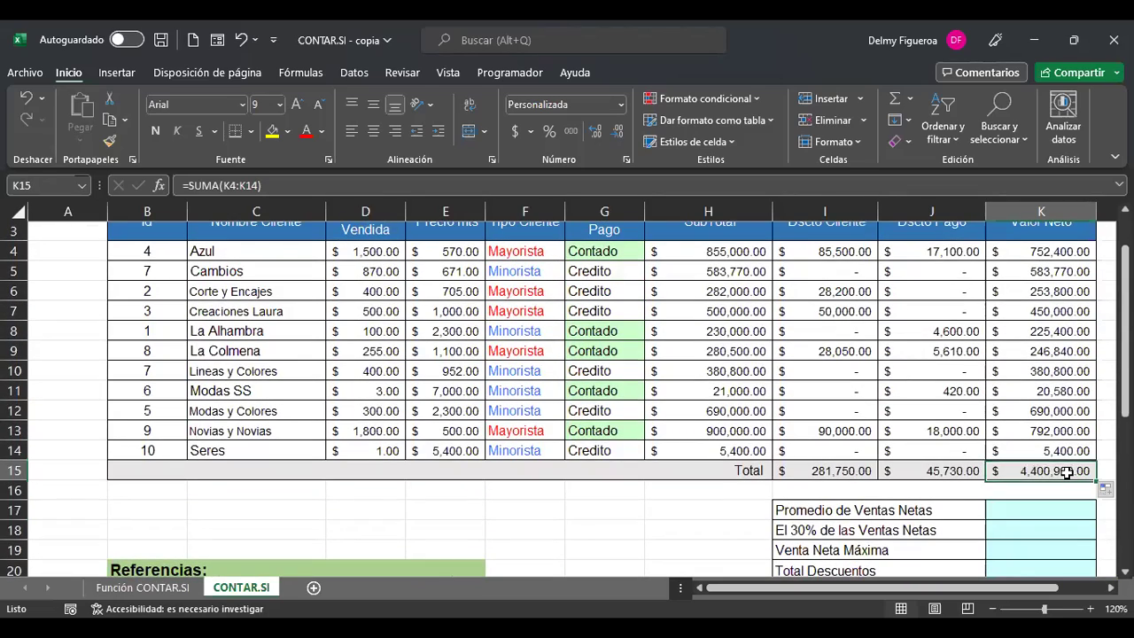
scroll(1070, 467, "up", 1)
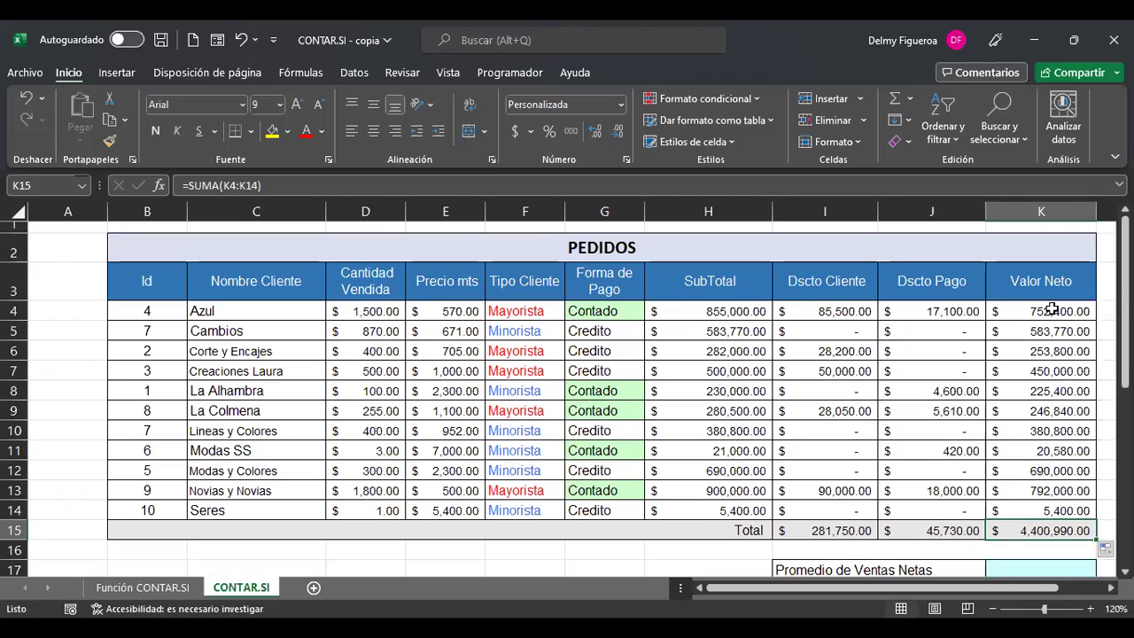
left_click_drag(1065, 311, 1064, 510)
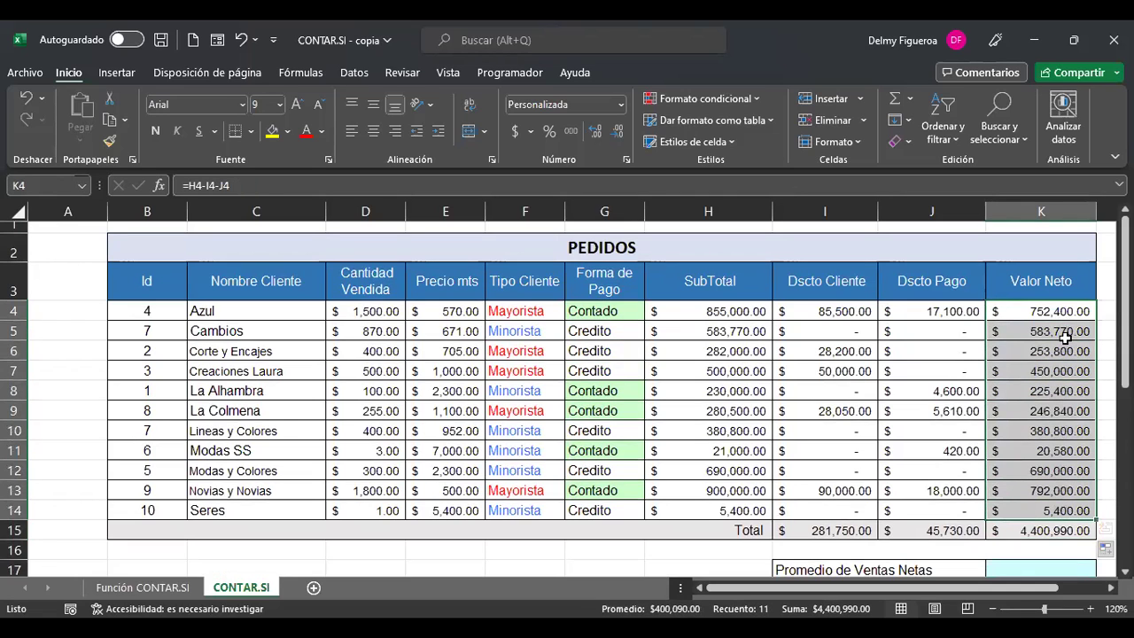
scroll(1063, 341, "down", 2)
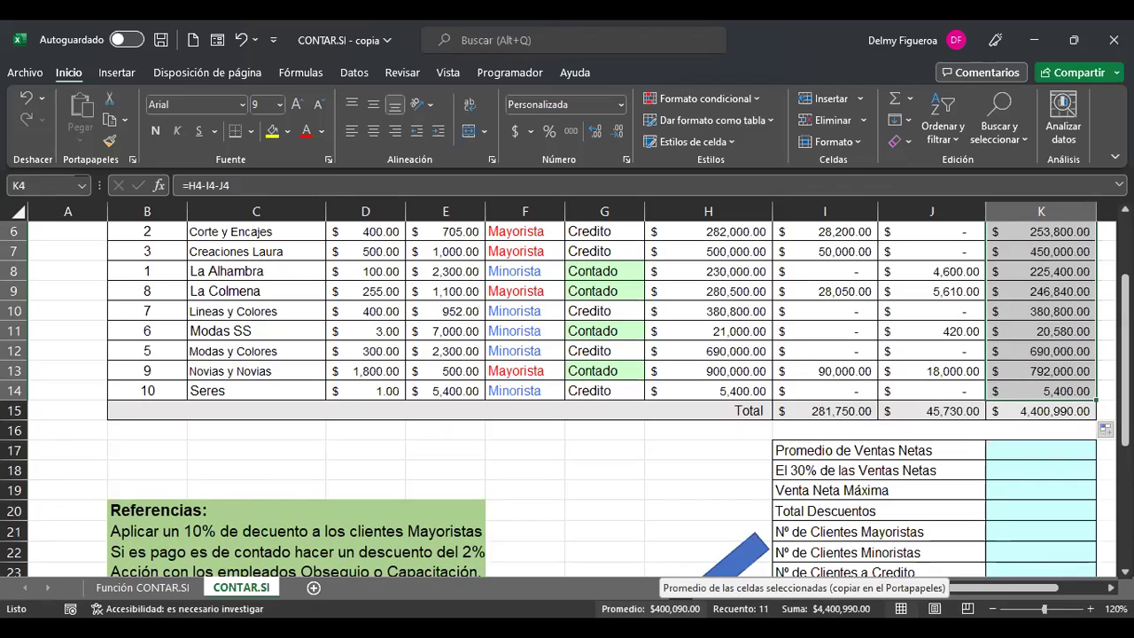
- Calculate Promedio de Ventas Netas in K17 by averaging the Valor Neto amounts with +PROMEDIO(K4:K14)
left_click(1010, 452)
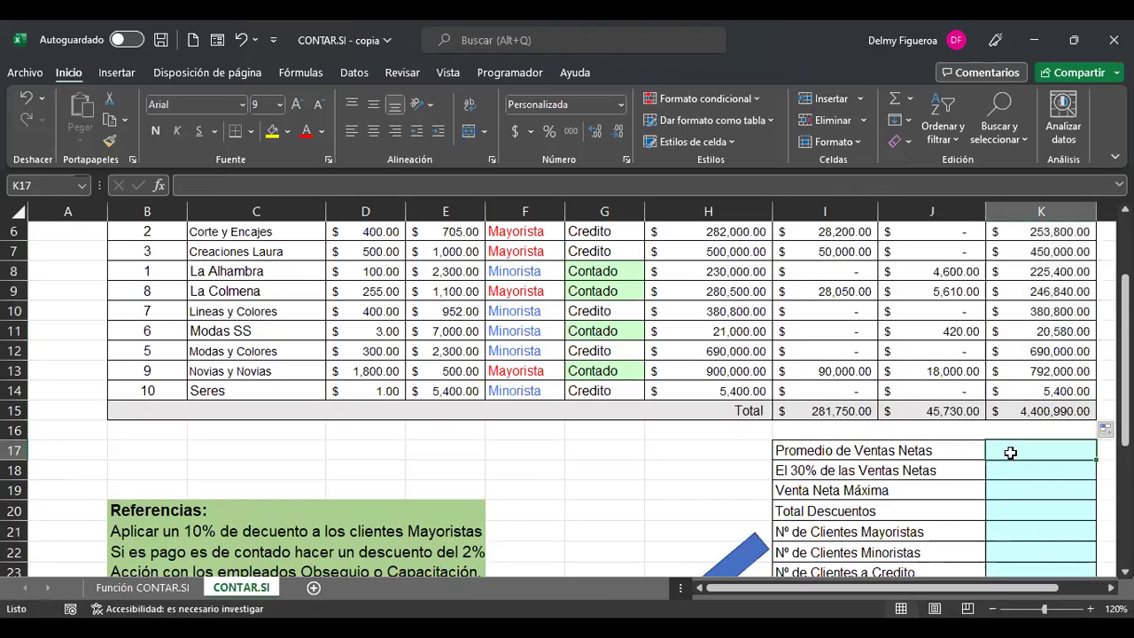
type("+")
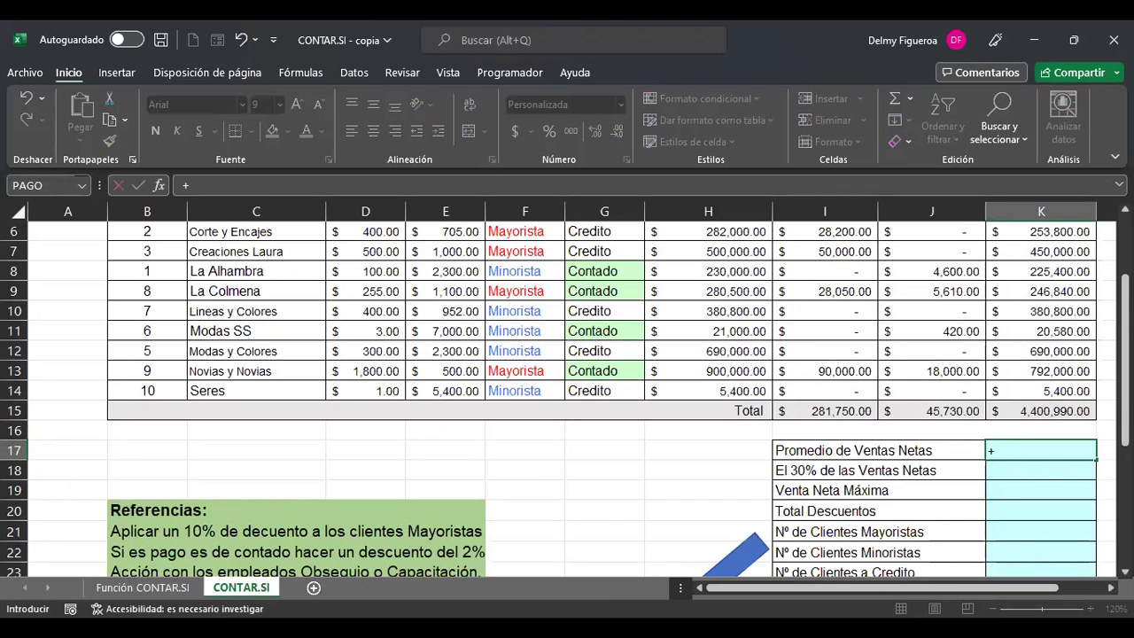
type("prome")
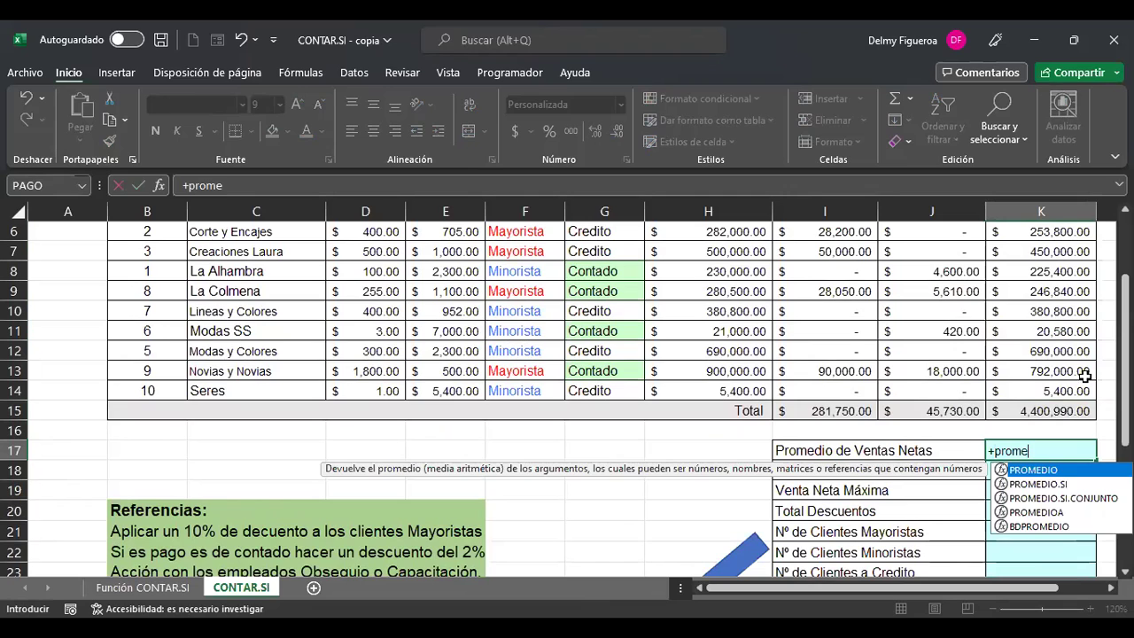
double_click(1034, 470)
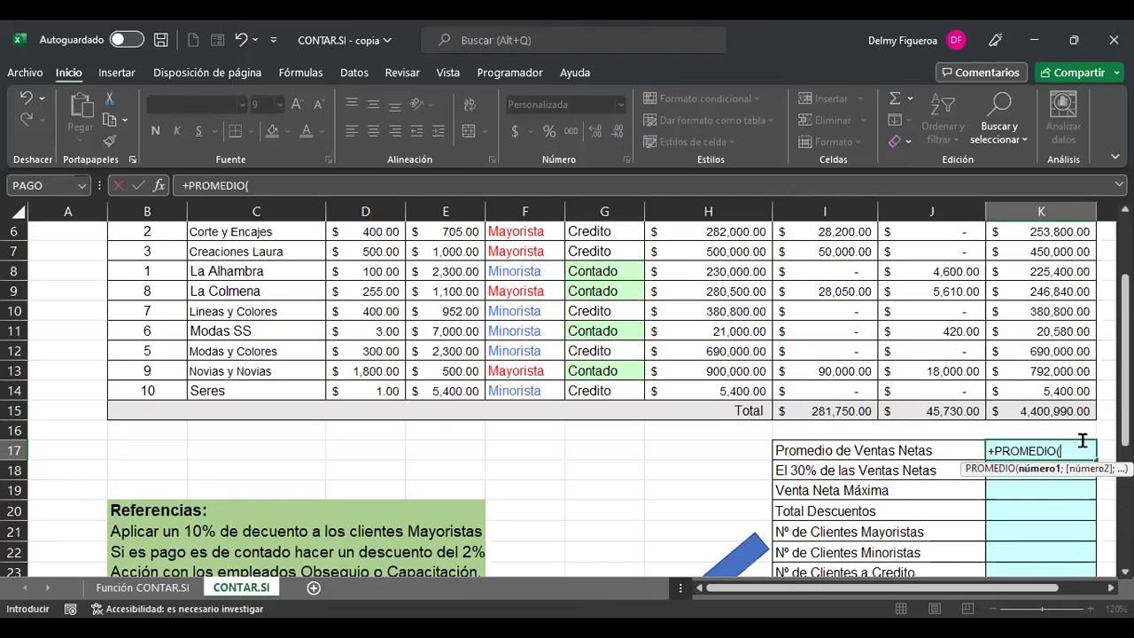
scroll(1063, 404, "up", 2)
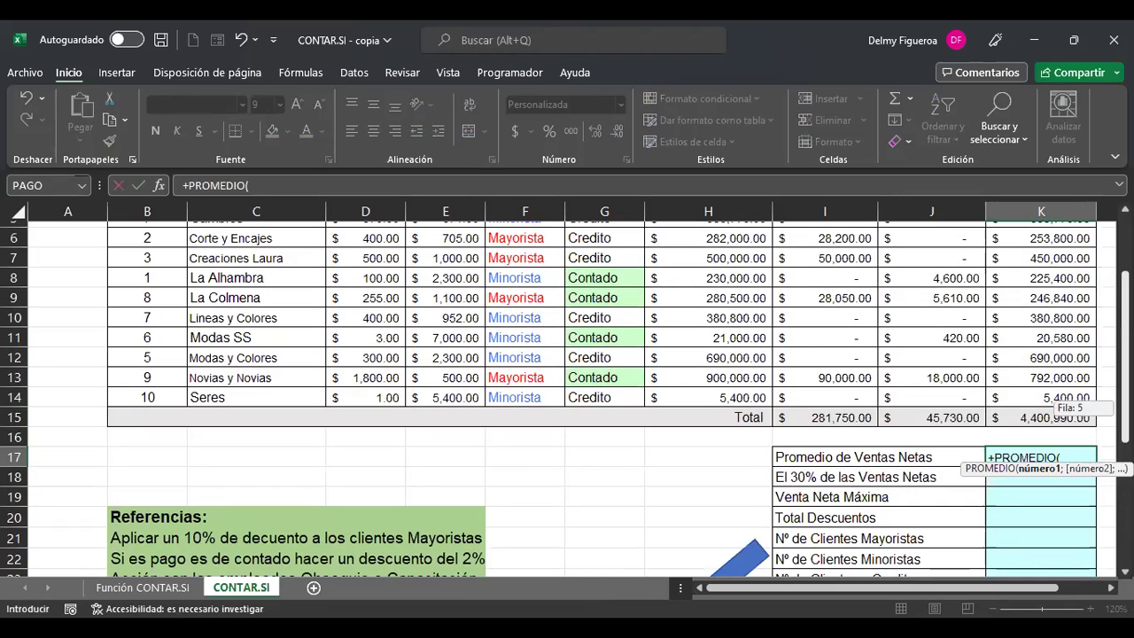
scroll(1069, 406, "up", 2)
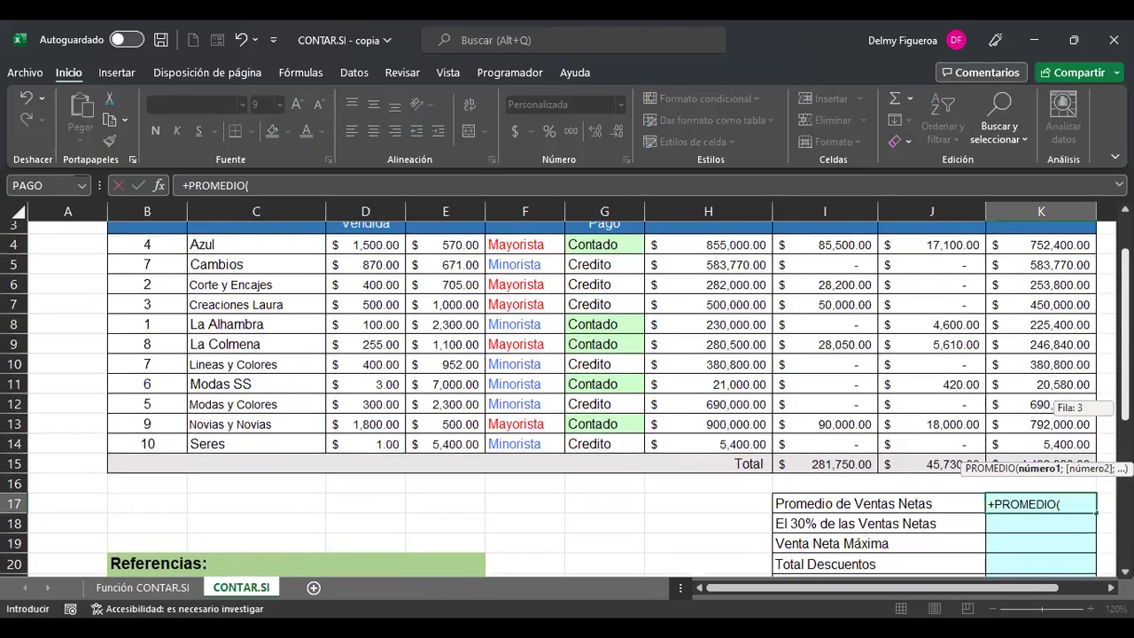
left_click_drag(1056, 245, 1056, 443)
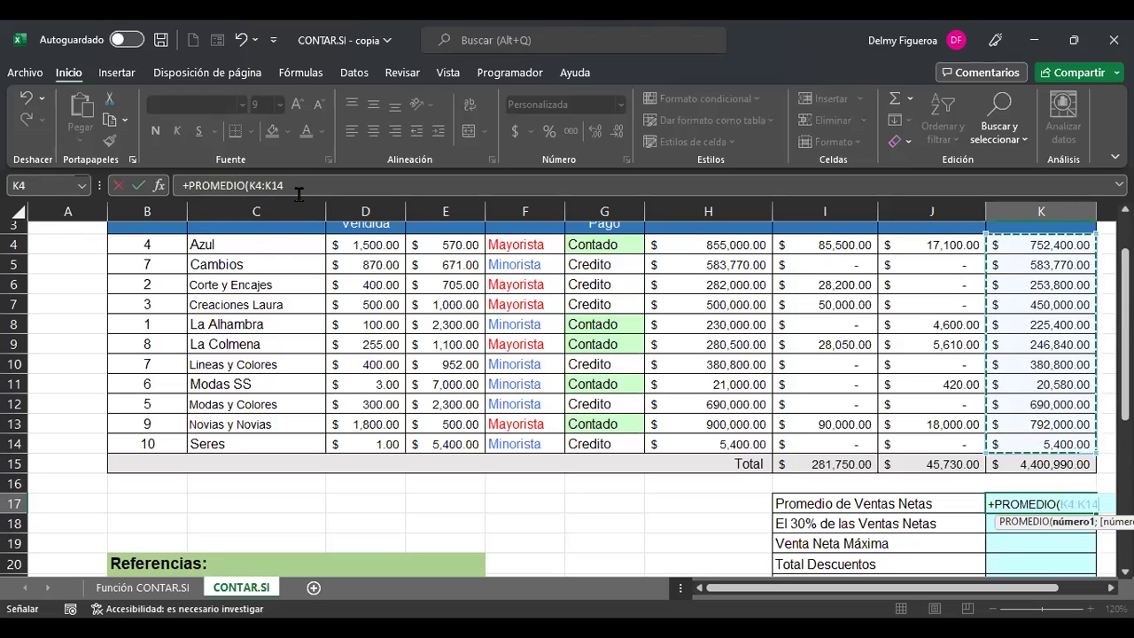
key("Return")
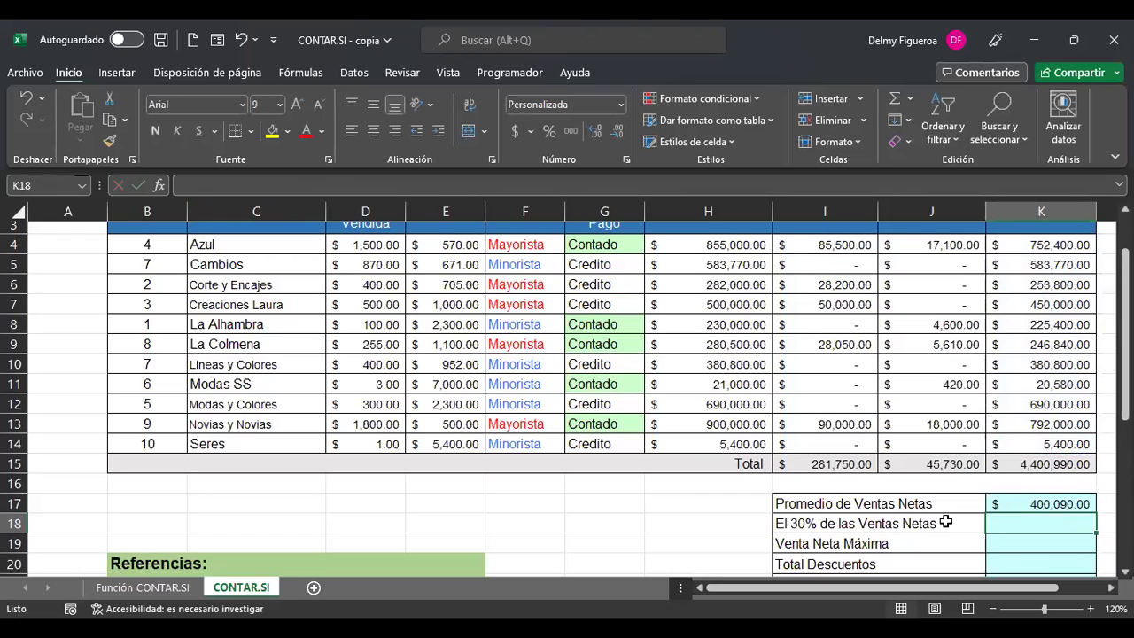
- Calculate El 30% de las Ventas Netas in K18 with +K15*30%
left_click(1050, 463)
left_click(1045, 525)
type("+")
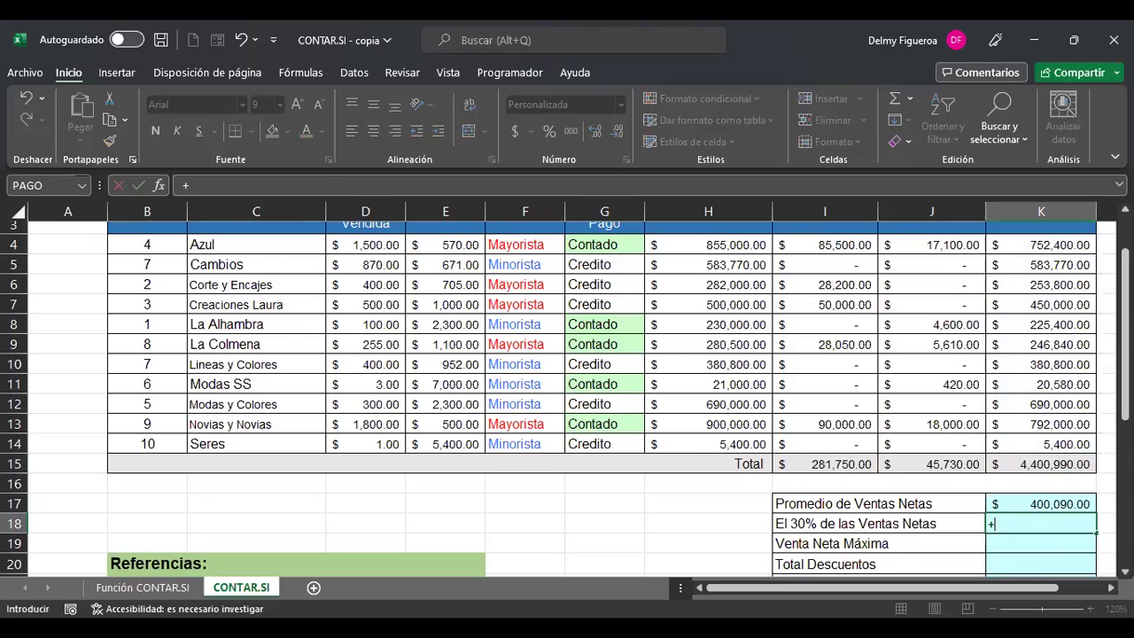
left_click(1055, 464)
type("*")
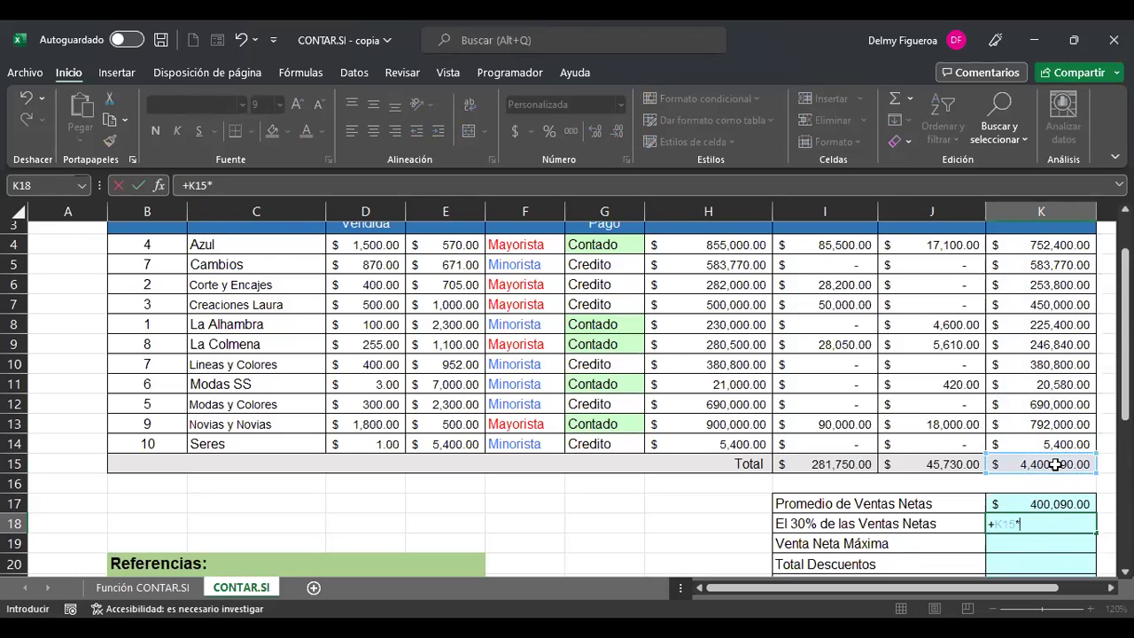
type("30%")
key("Return")
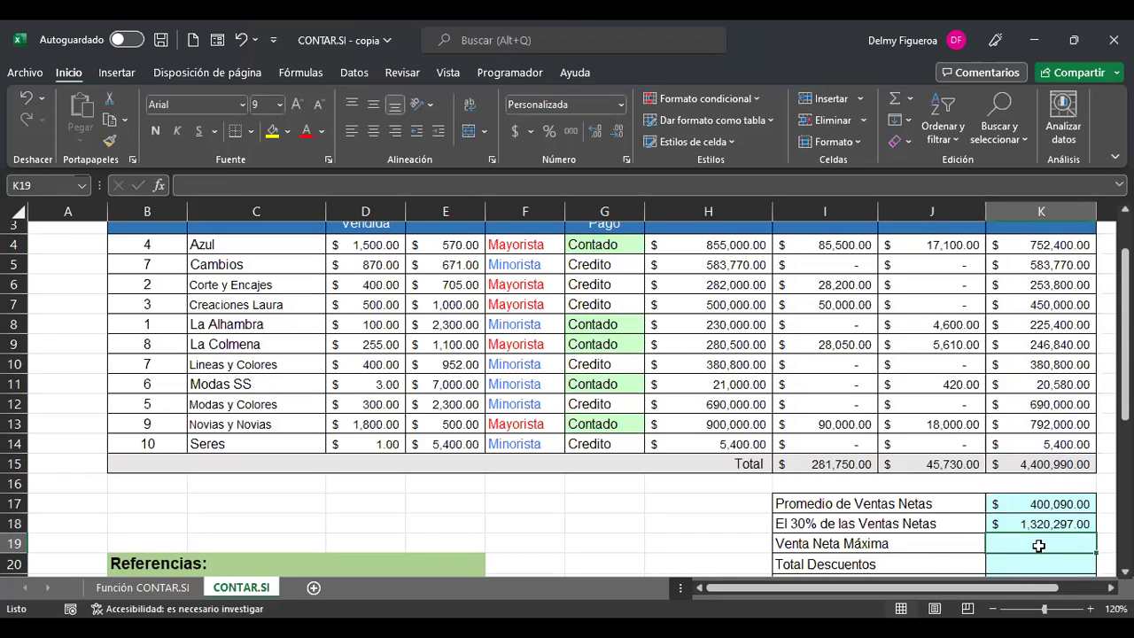
- Find the Venta Neta Máxima in K19 with =MAX(K4:K14)
left_click(909, 99)
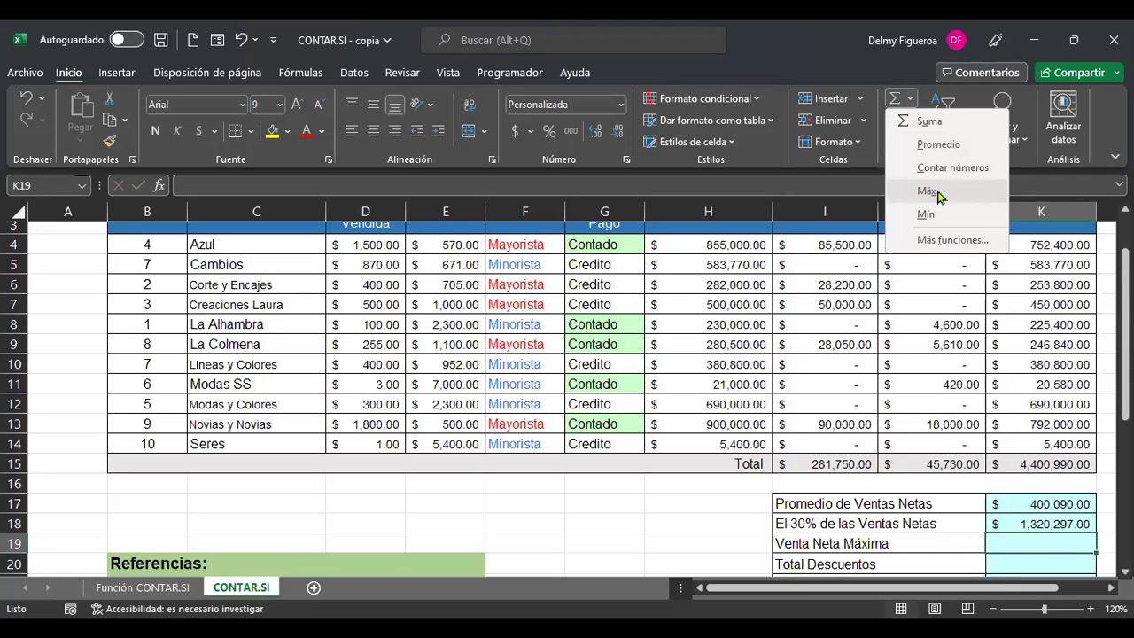
left_click(921, 188)
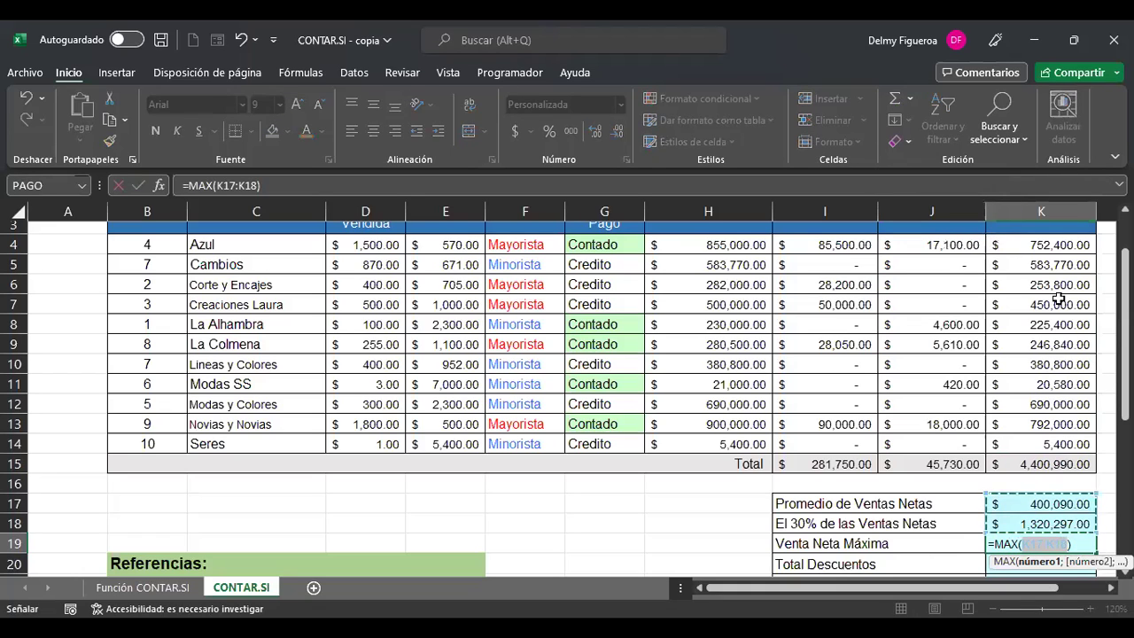
left_click(1059, 246)
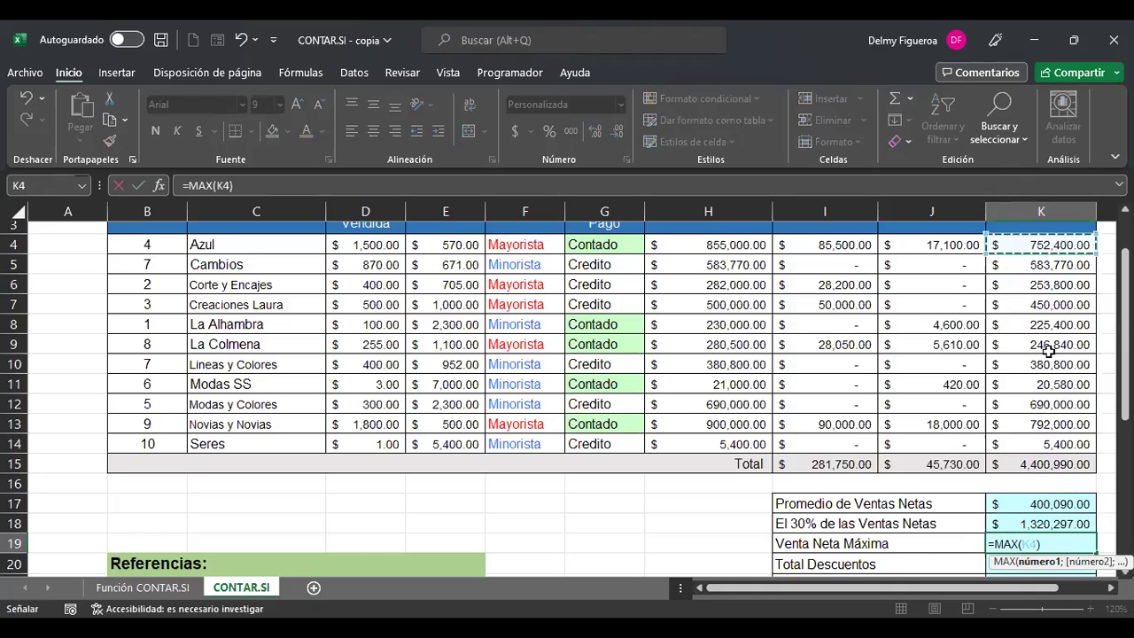
left_click(1049, 438, "shift")
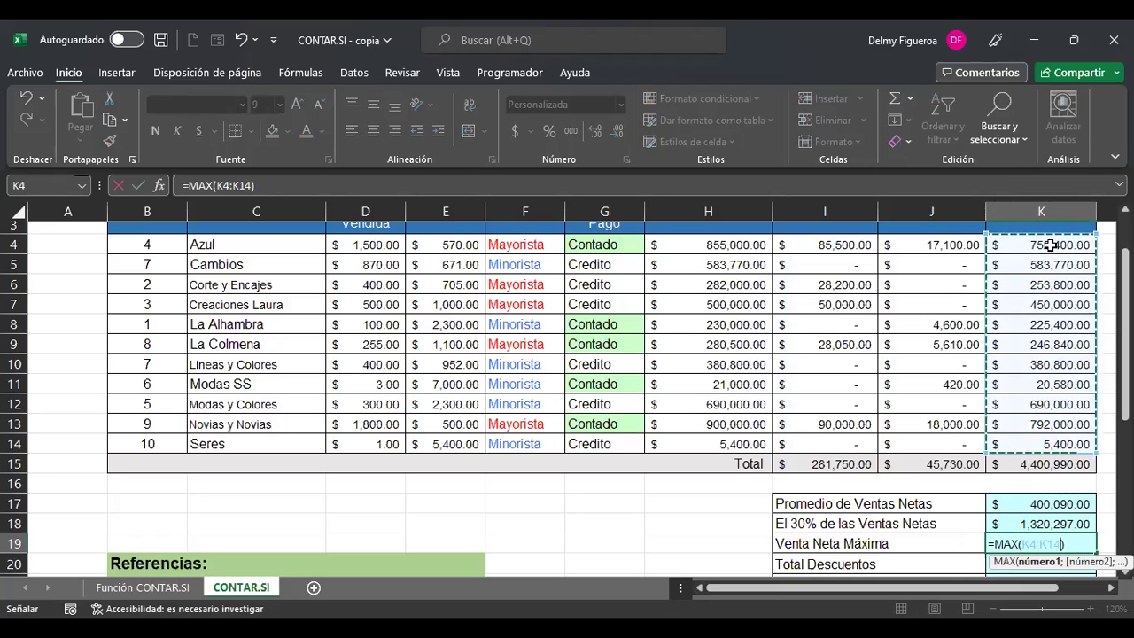
key("Return")
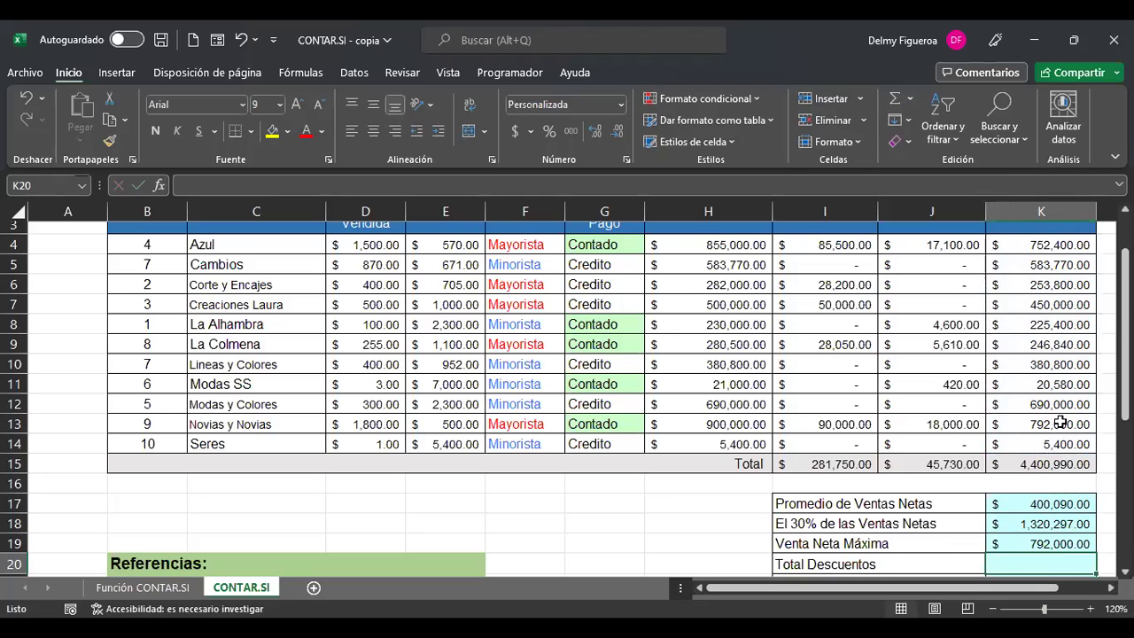
- Add the two discount totals for Total Descuentos in K20 with +I15+J15
scroll(1020, 405, "up", 1)
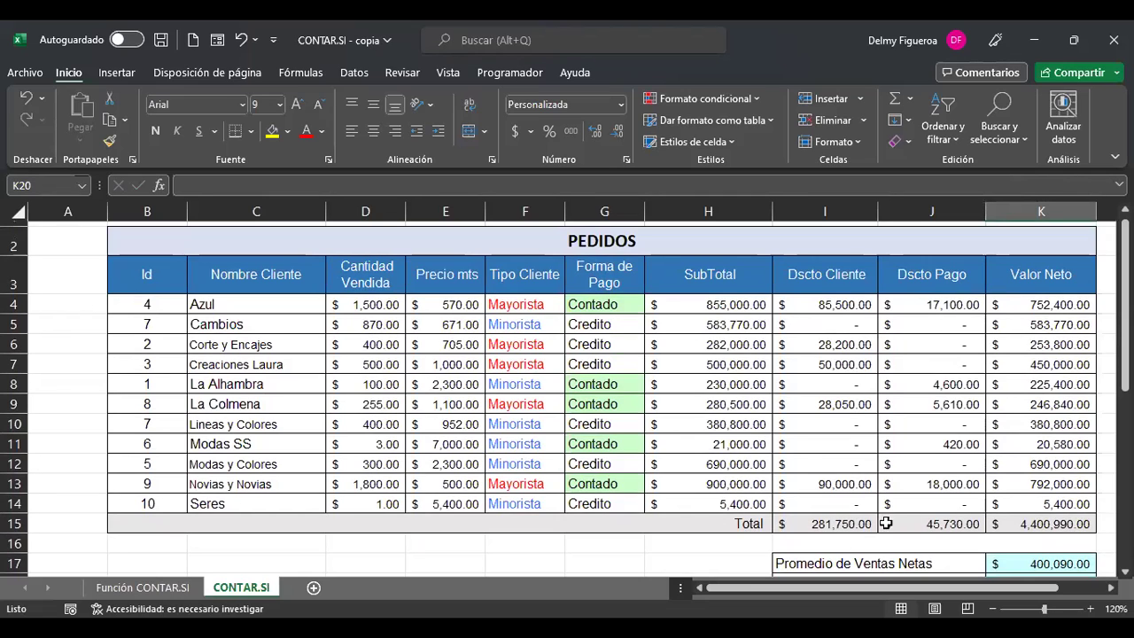
scroll(966, 511, "down", 2)
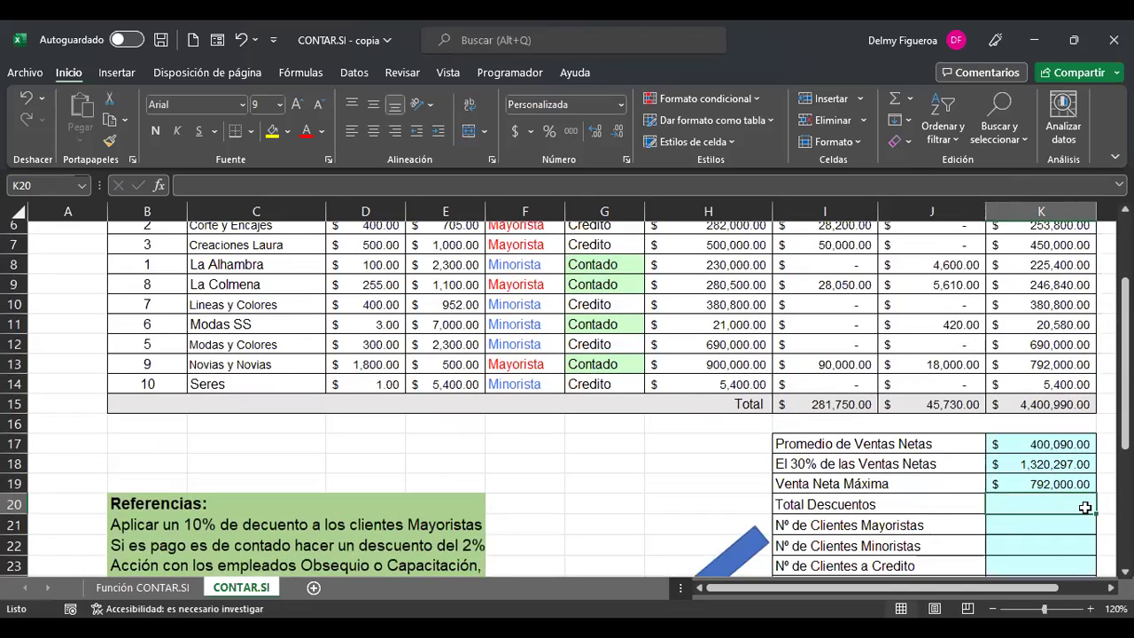
type("+")
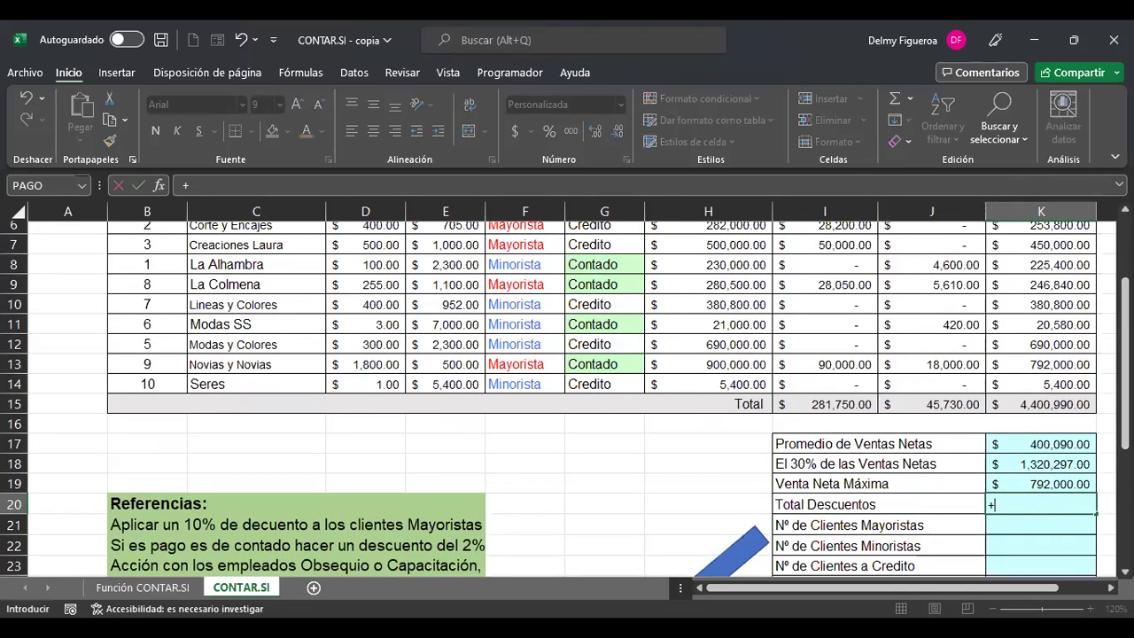
left_click(838, 403)
type("+")
left_click(906, 404)
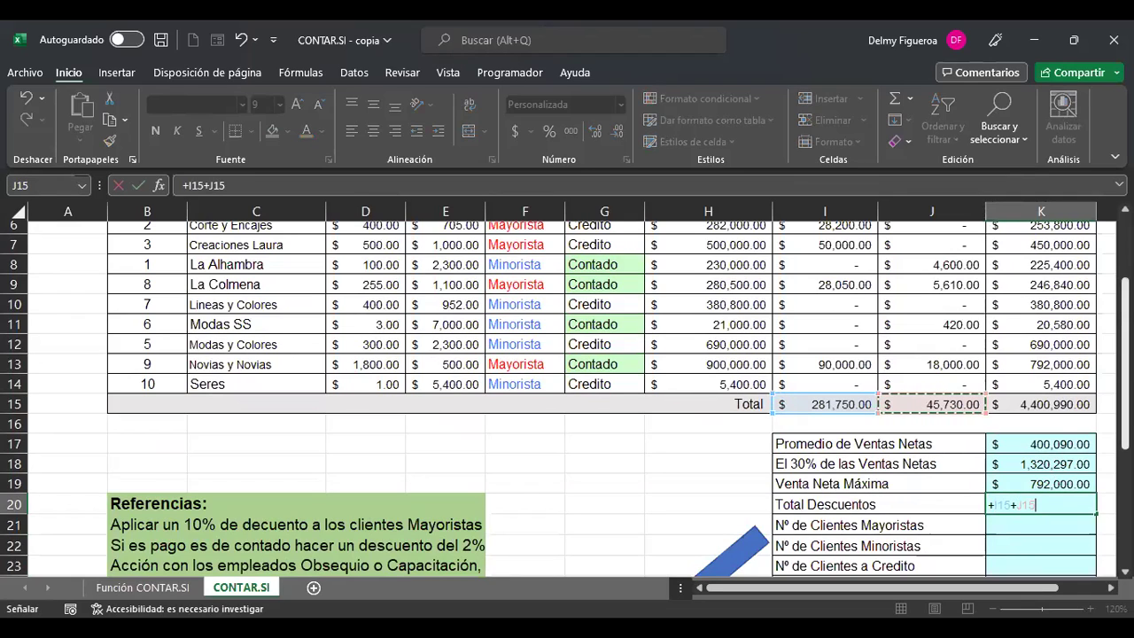
key("Return")
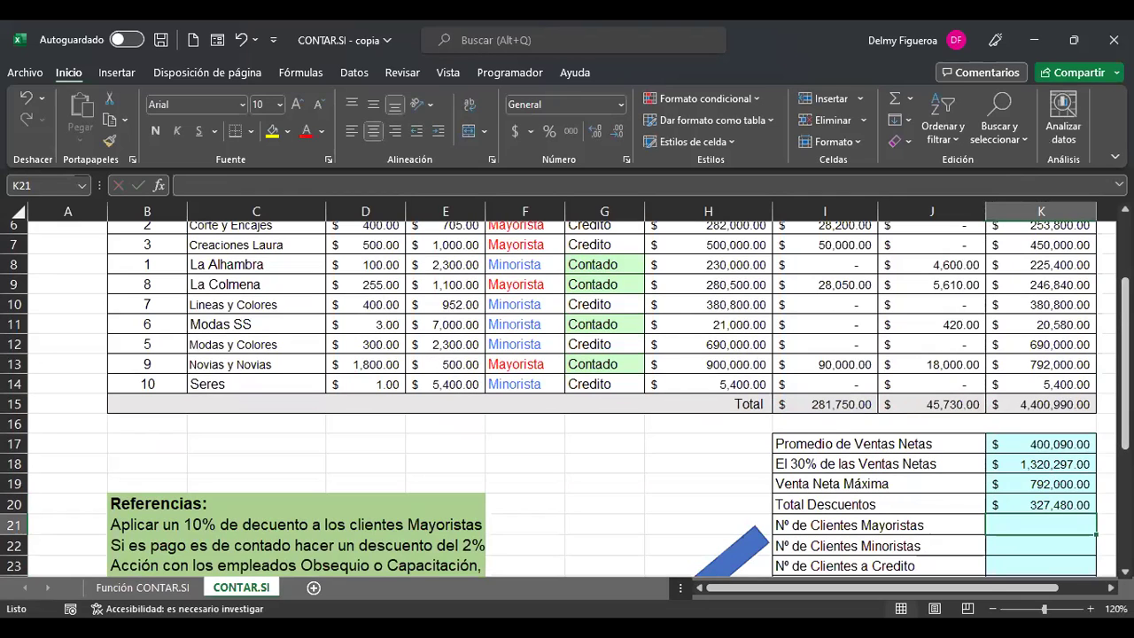
- Begin a CONTAR.SI formula in K21 for Nº de Clientes Mayoristas
scroll(974, 532, "up", 1)
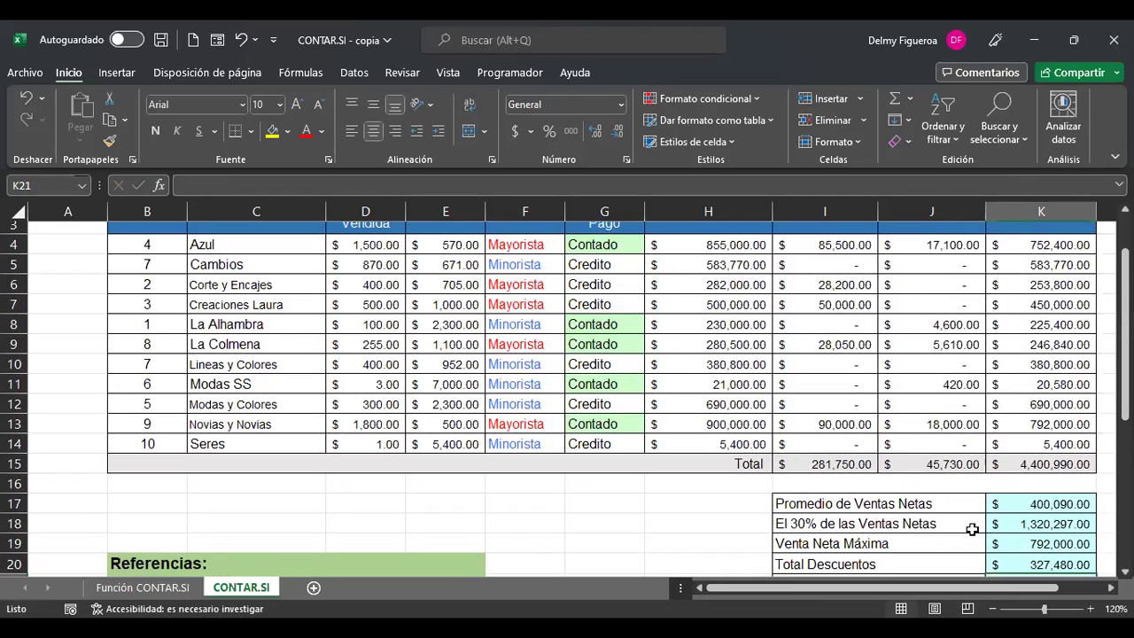
scroll(970, 528, "down", 1)
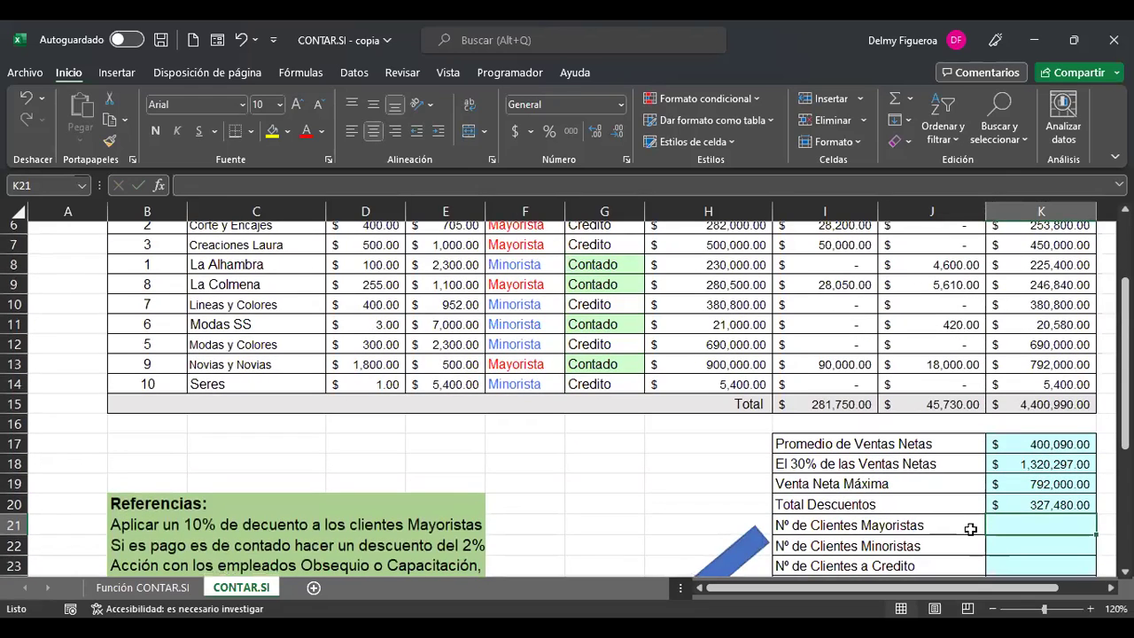
scroll(660, 307, "up", 1)
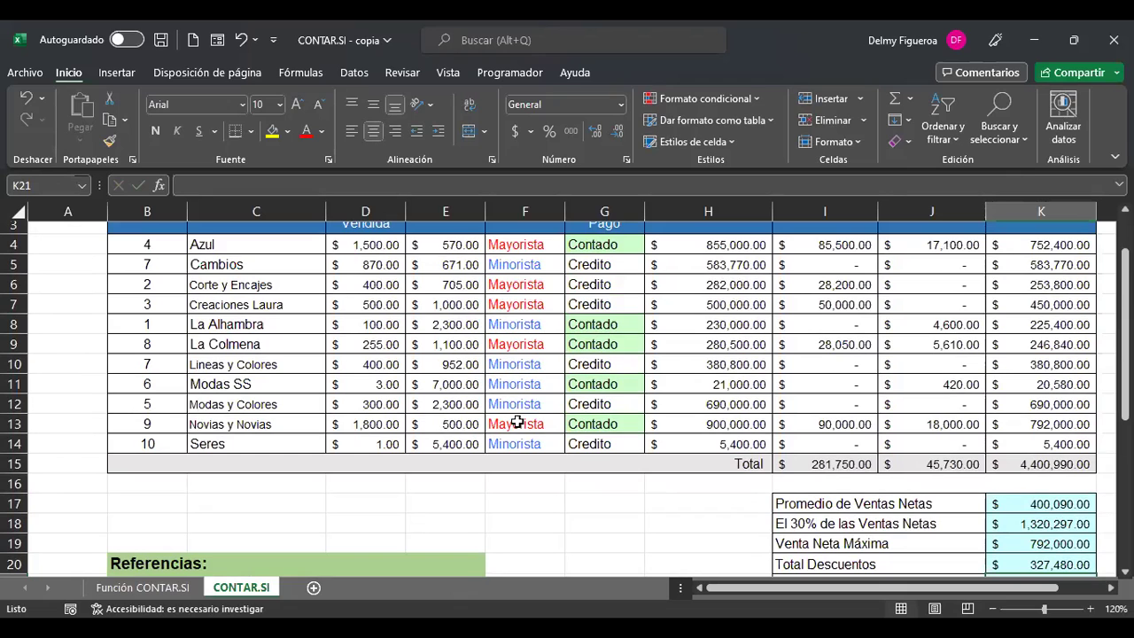
scroll(713, 462, "down", 1)
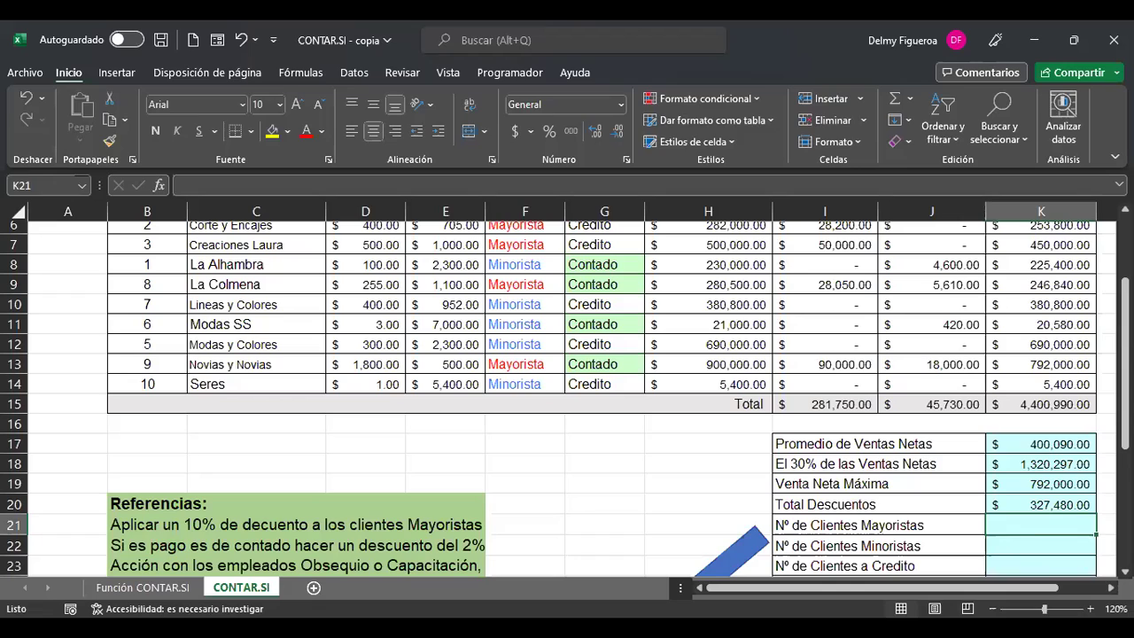
type("+")
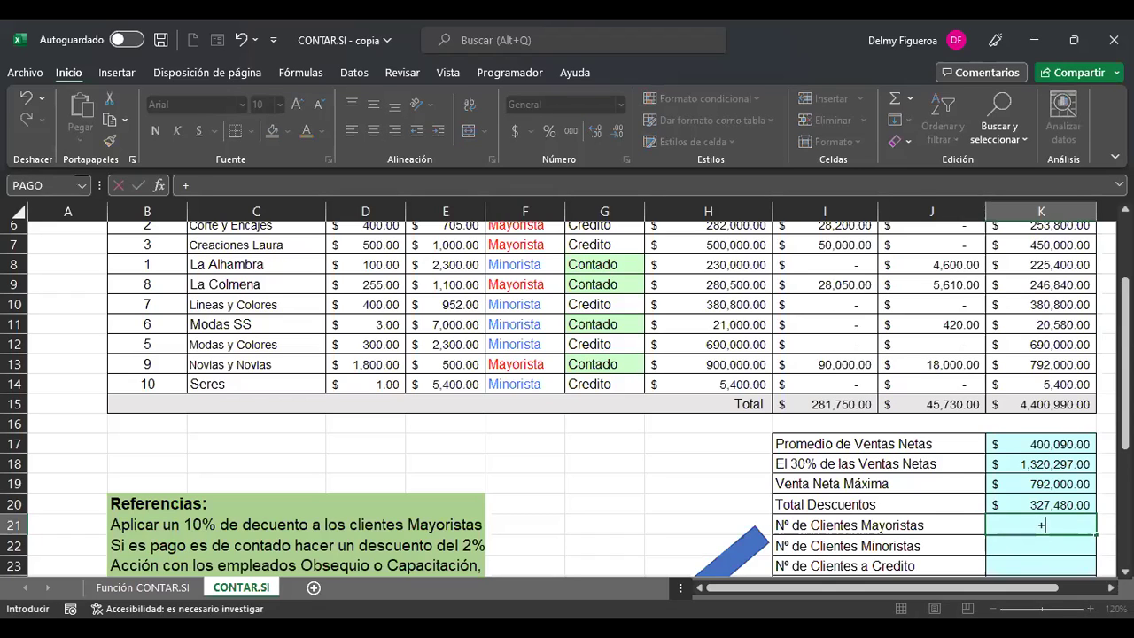
type("con")
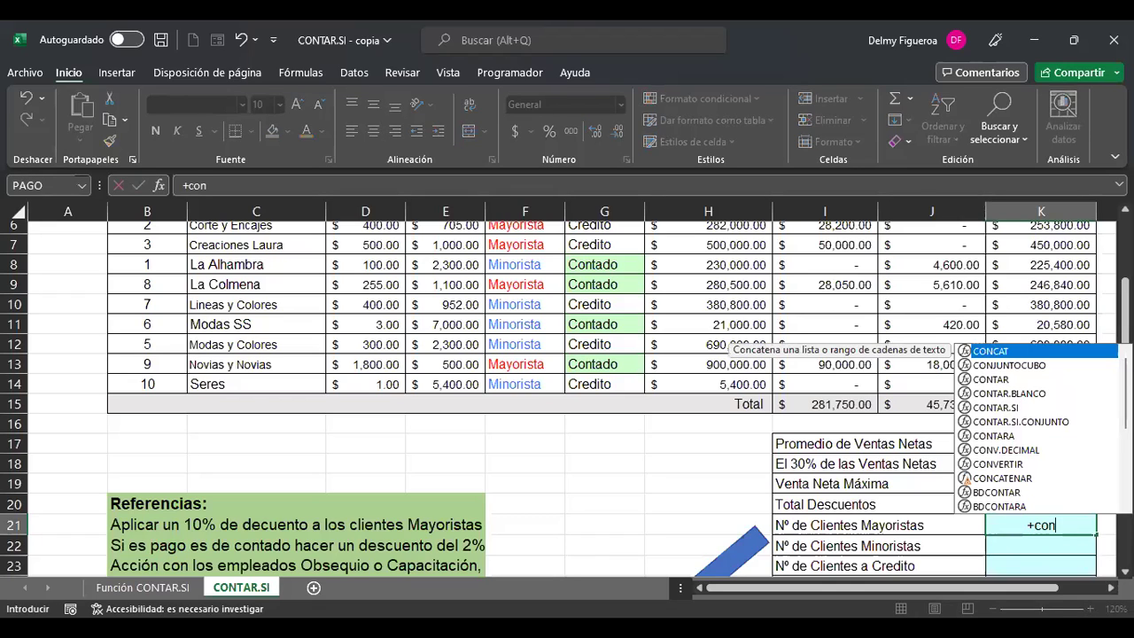
left_click(996, 408)
double_click(995, 408)
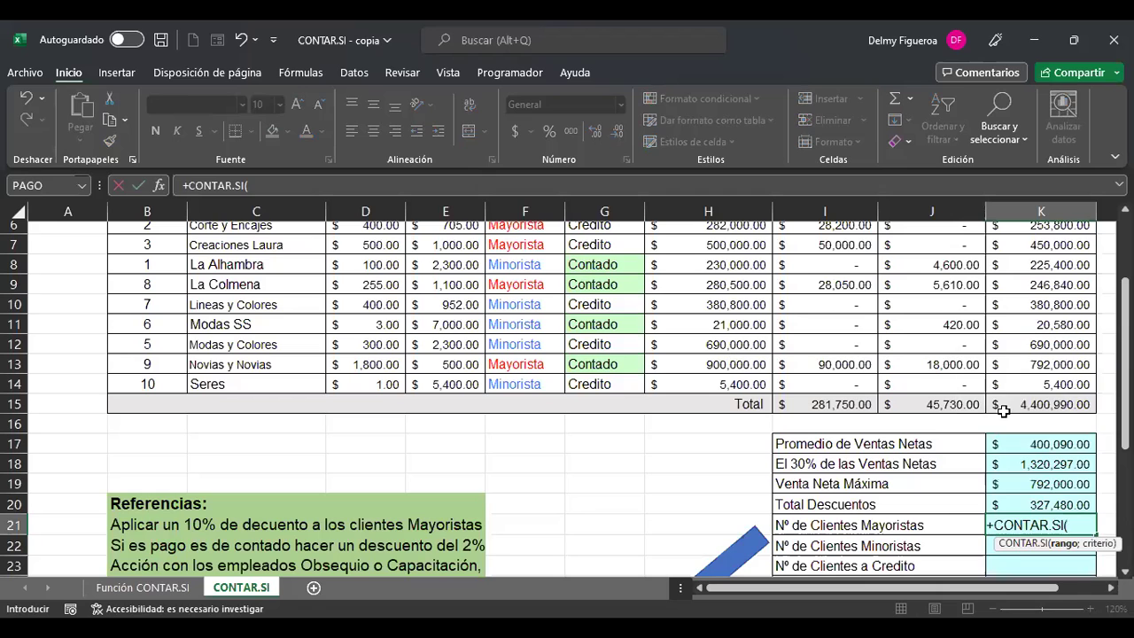
- Complete the K21 count with the Tipo Cliente range F4:F14 and the criterion "=Mayorista", and check the finished formula
scroll(582, 303, "up", 1)
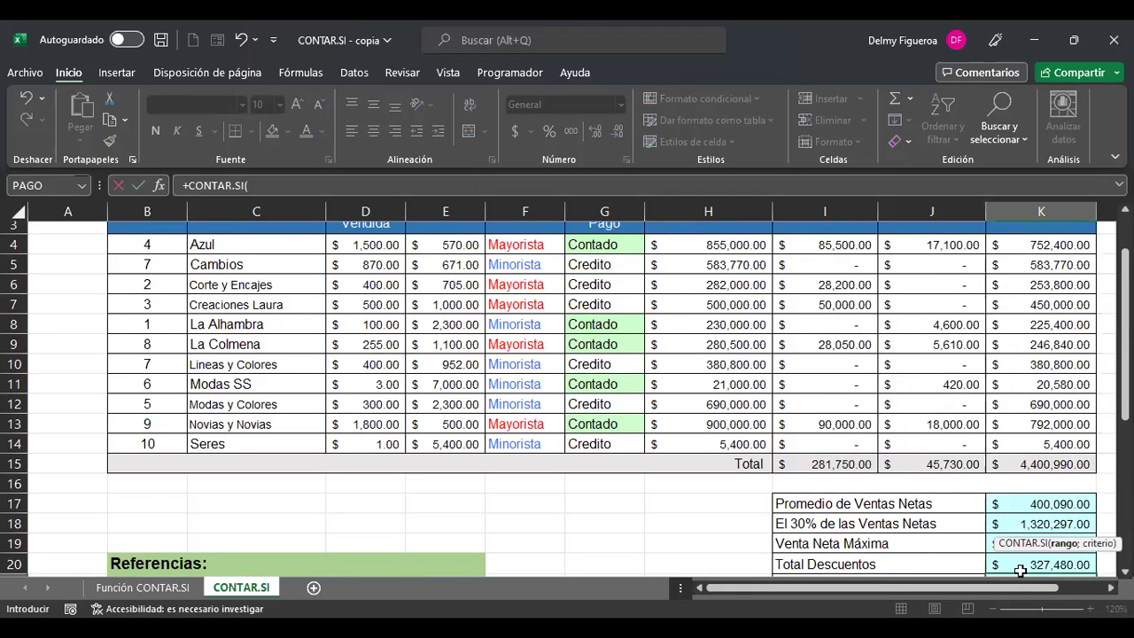
left_click(524, 244)
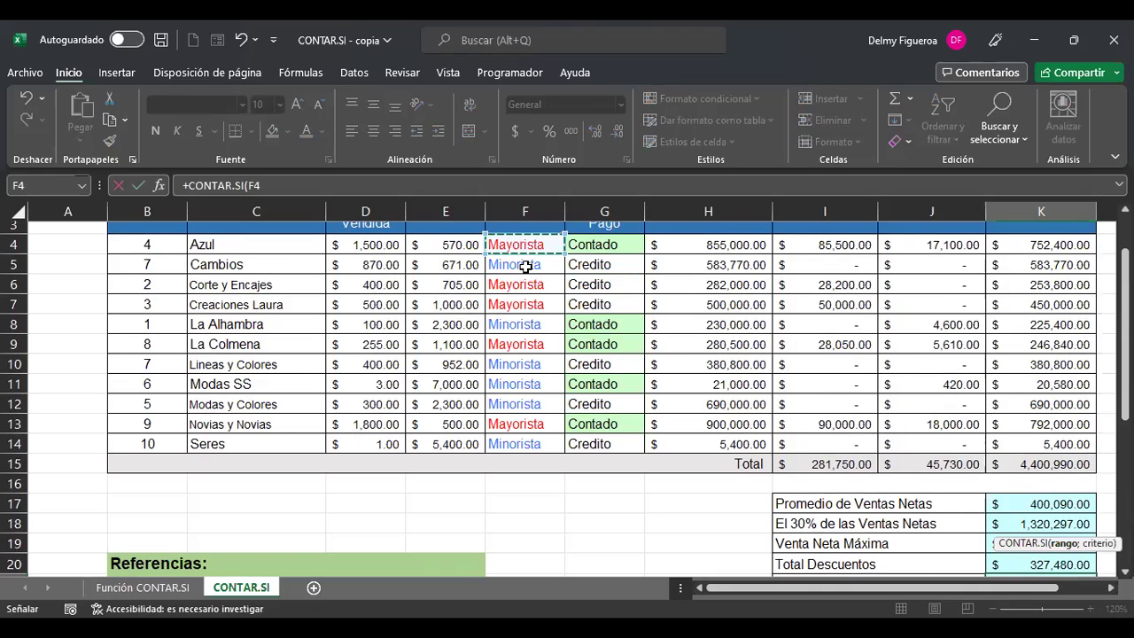
left_click_drag(524, 432, 526, 443)
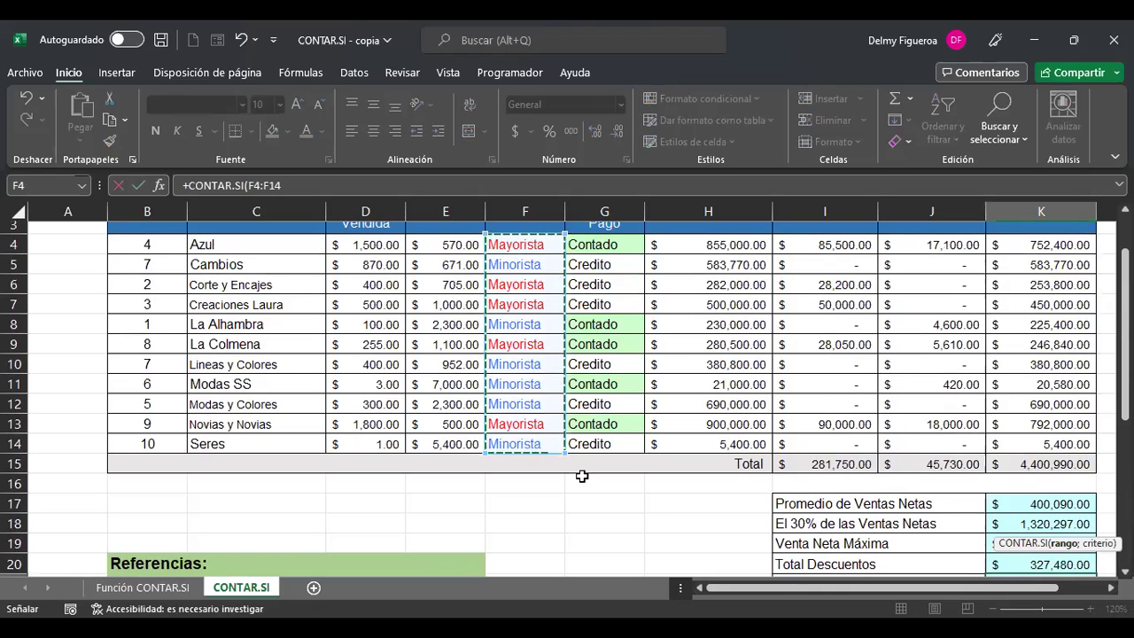
type(";")
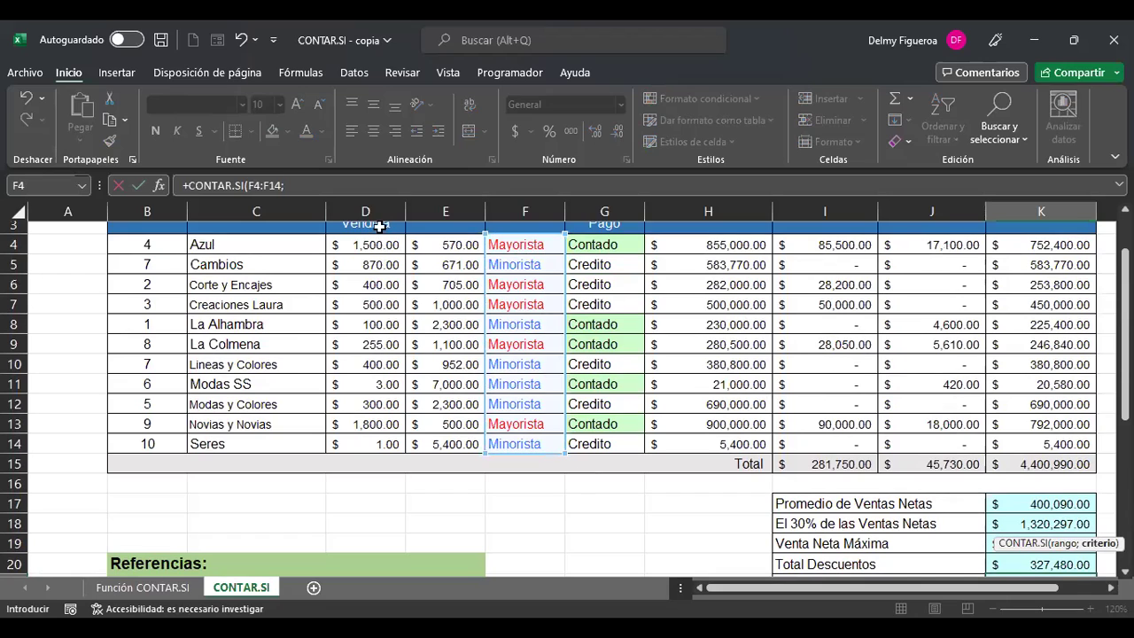
left_click(297, 186)
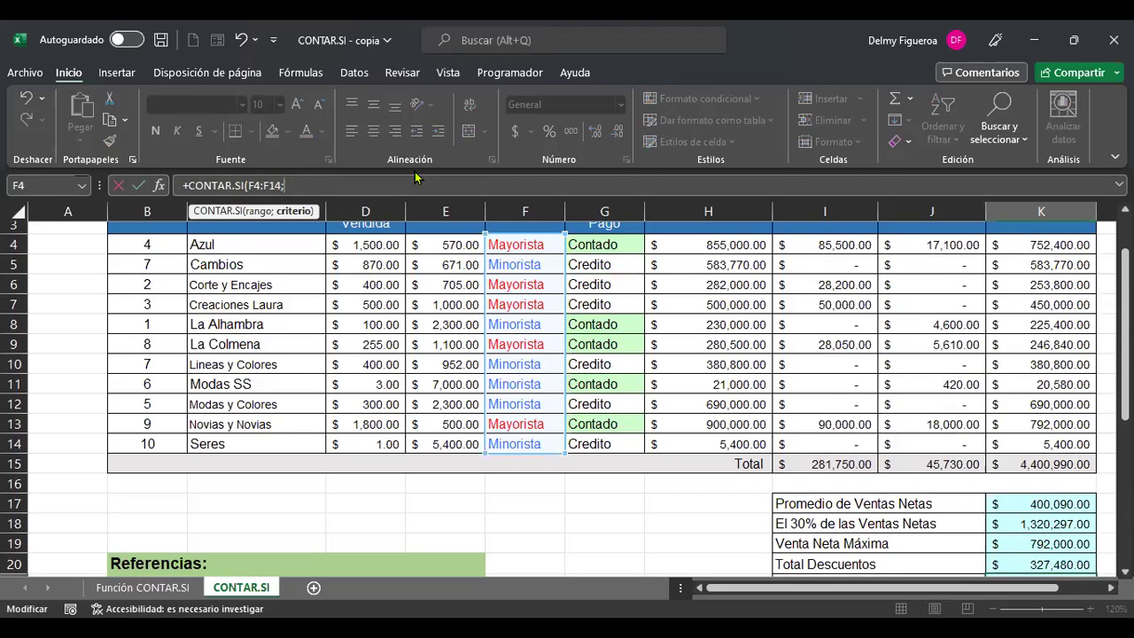
type("\"=Mayorista\"")
key("Return")
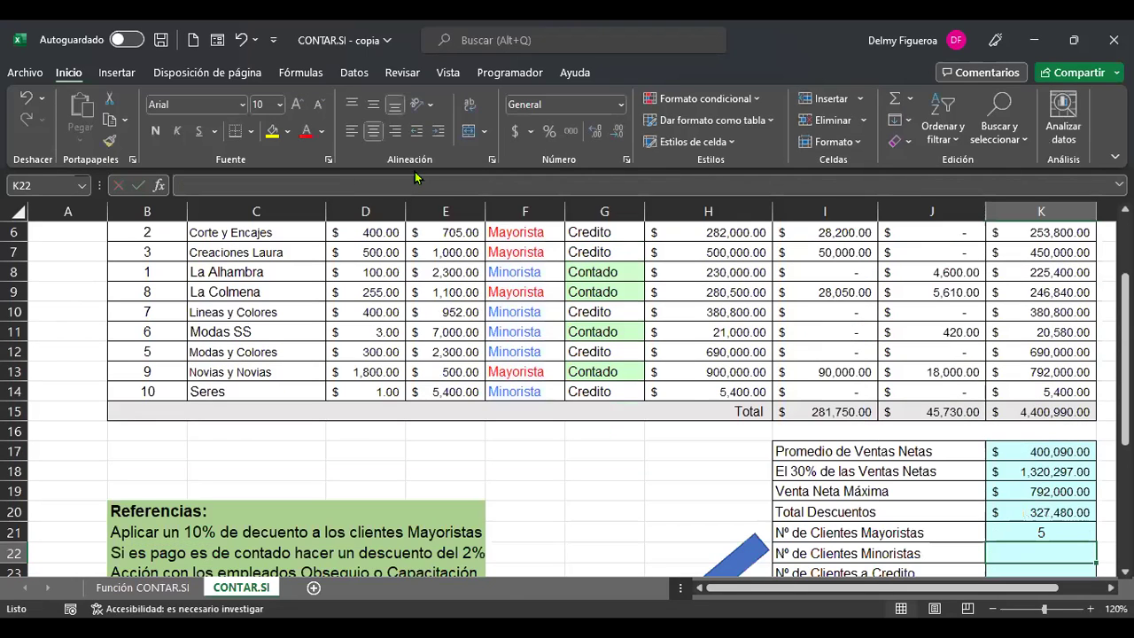
left_click(1045, 534)
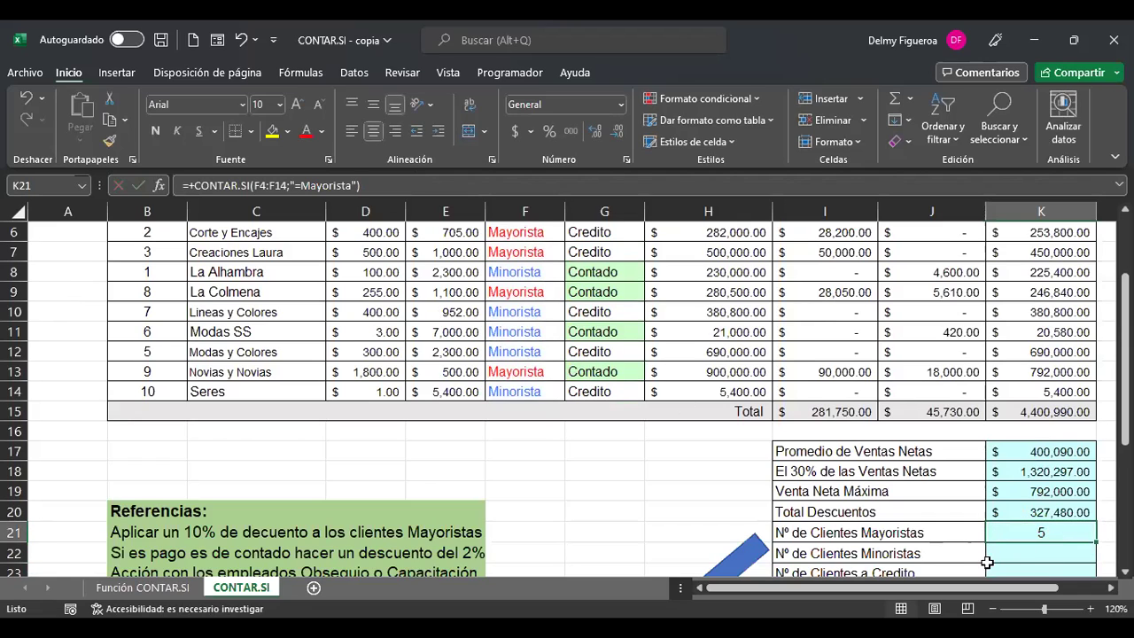
- Count the Nº de Clientes Minoristas in K22 with CONTAR.SI over the Tipo Cliente range F4:F14 and the criterion "=Minorista"
left_click(1022, 552)
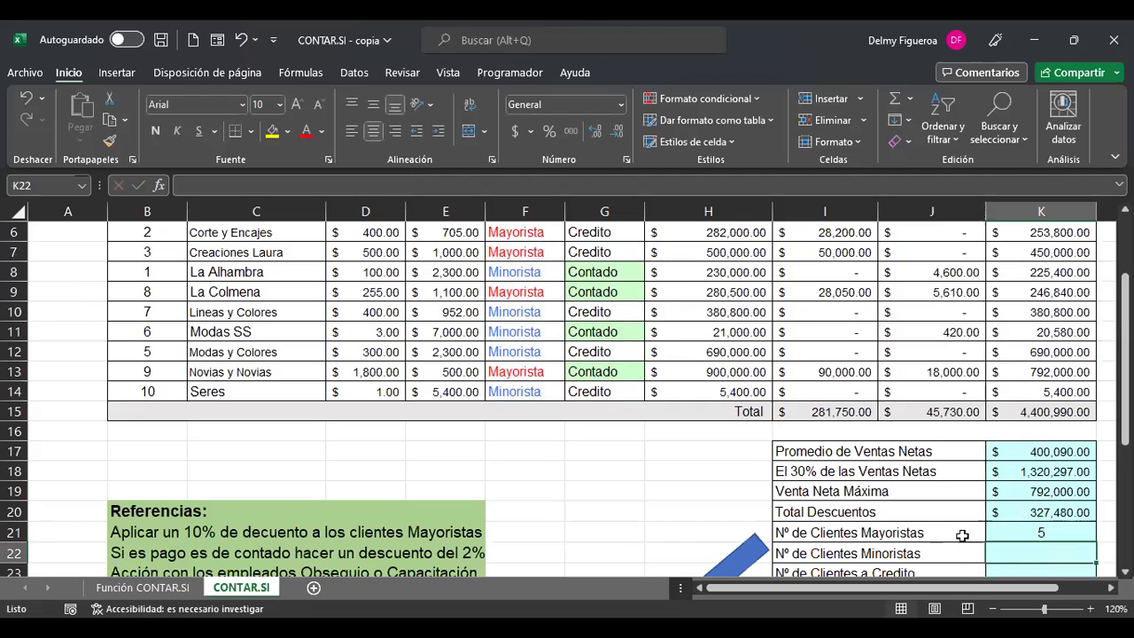
type("+")
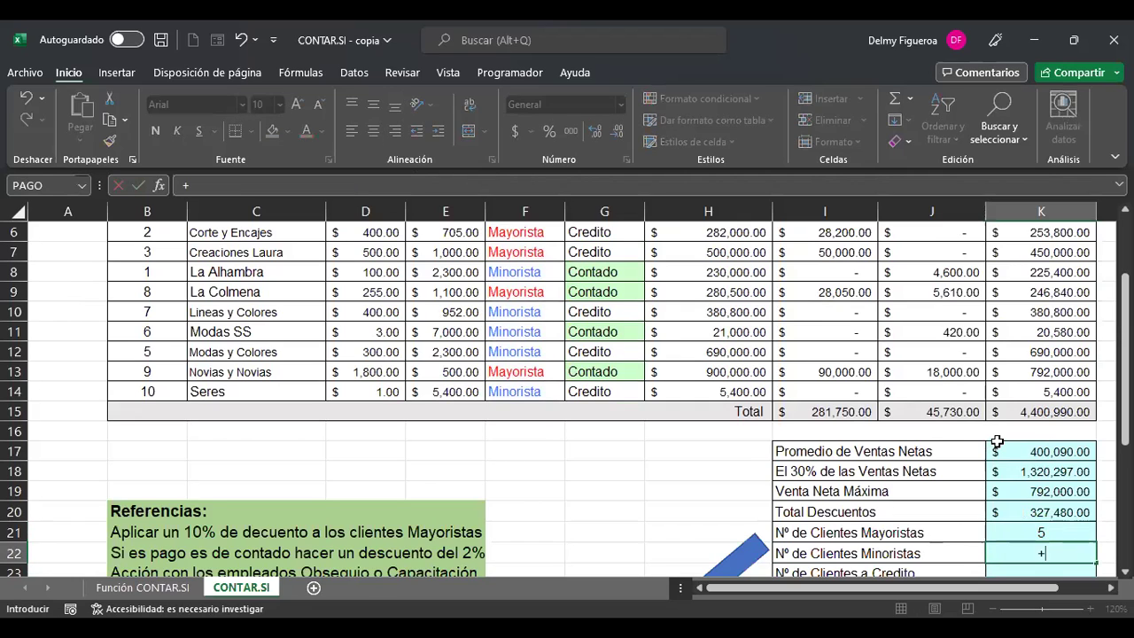
type("contar")
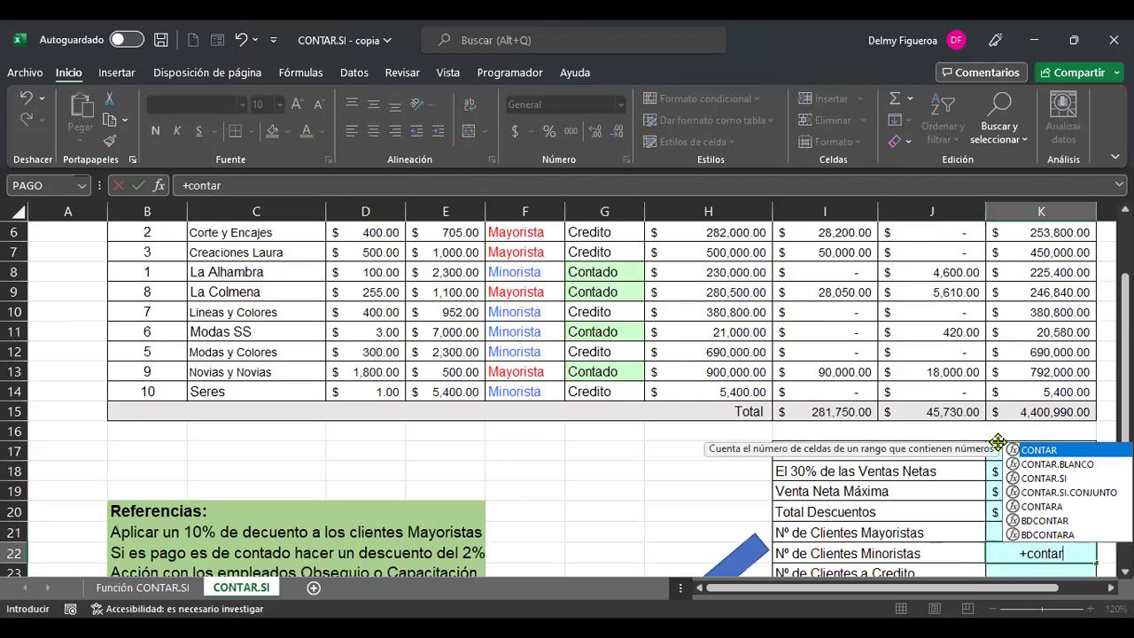
double_click(1063, 480)
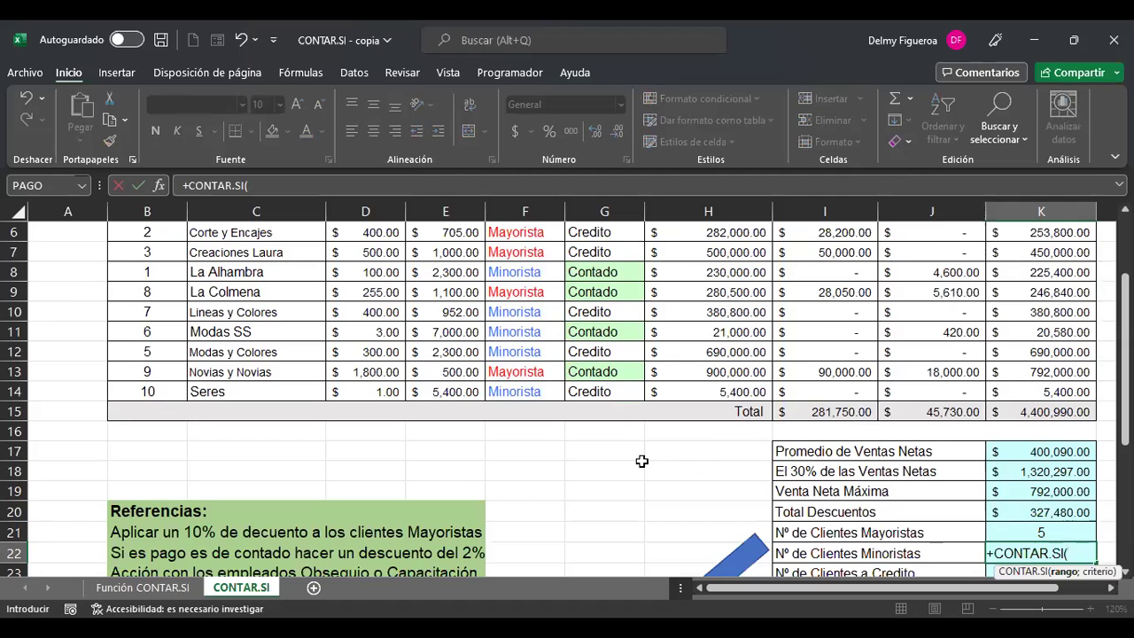
scroll(642, 461, "up", 1)
left_click(530, 257)
left_click_drag(529, 264, 547, 440)
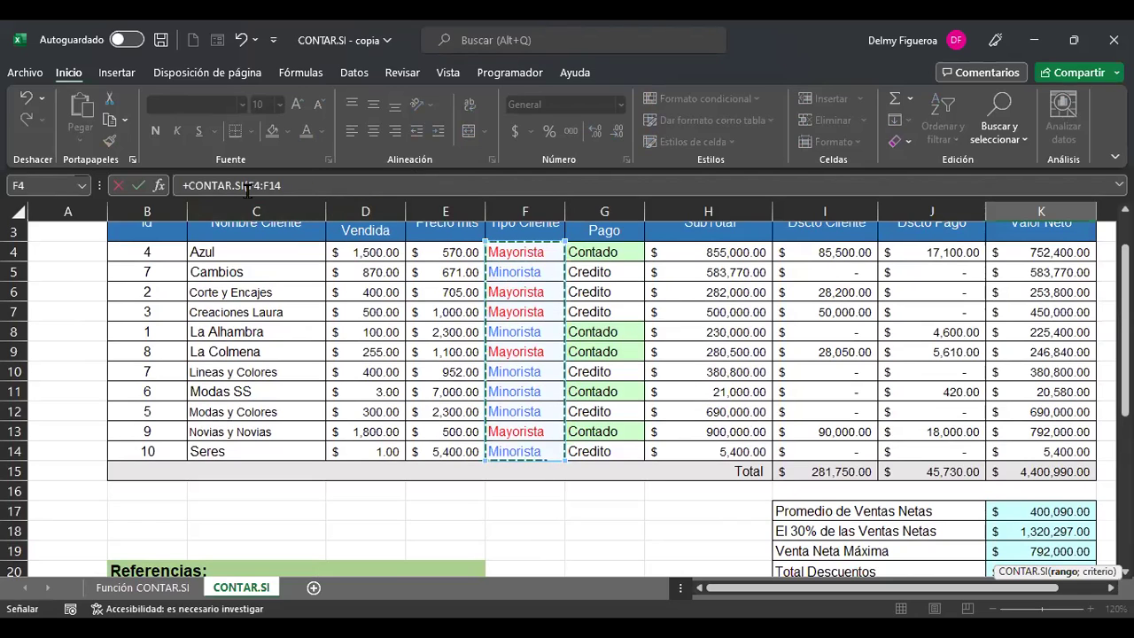
left_click(302, 185)
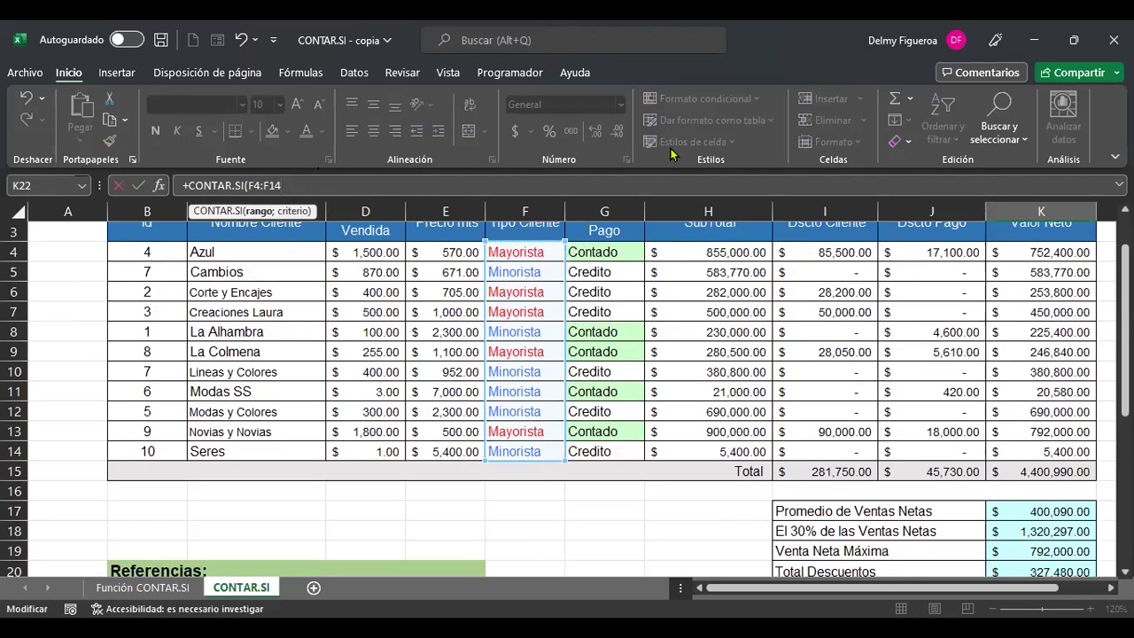
type(";")
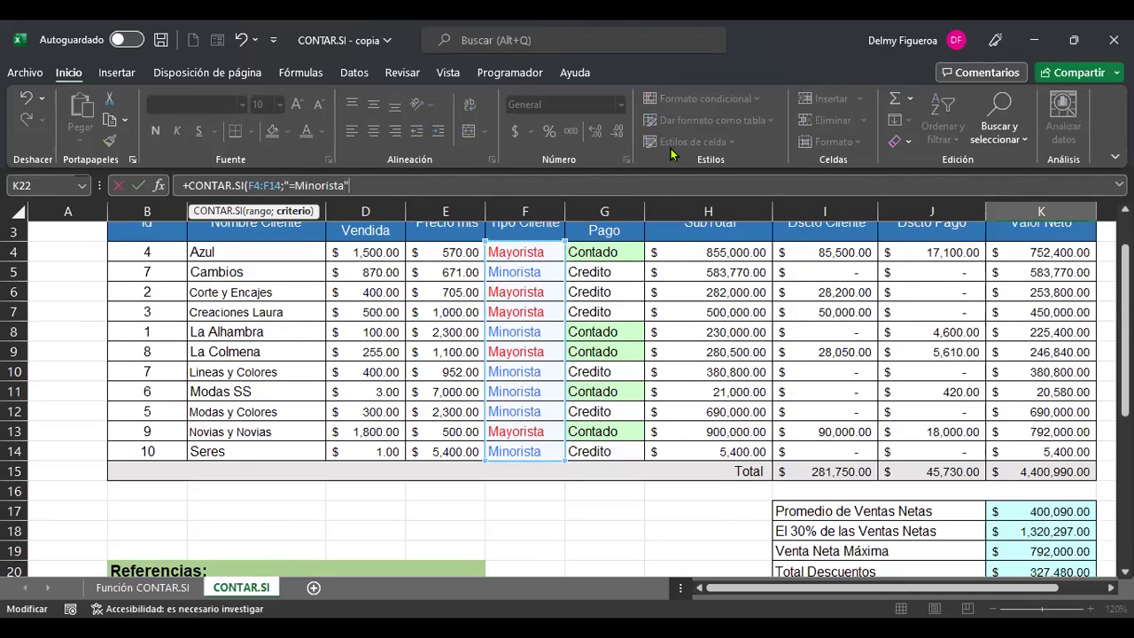
type("\"=Minorista\"")
key("Return")
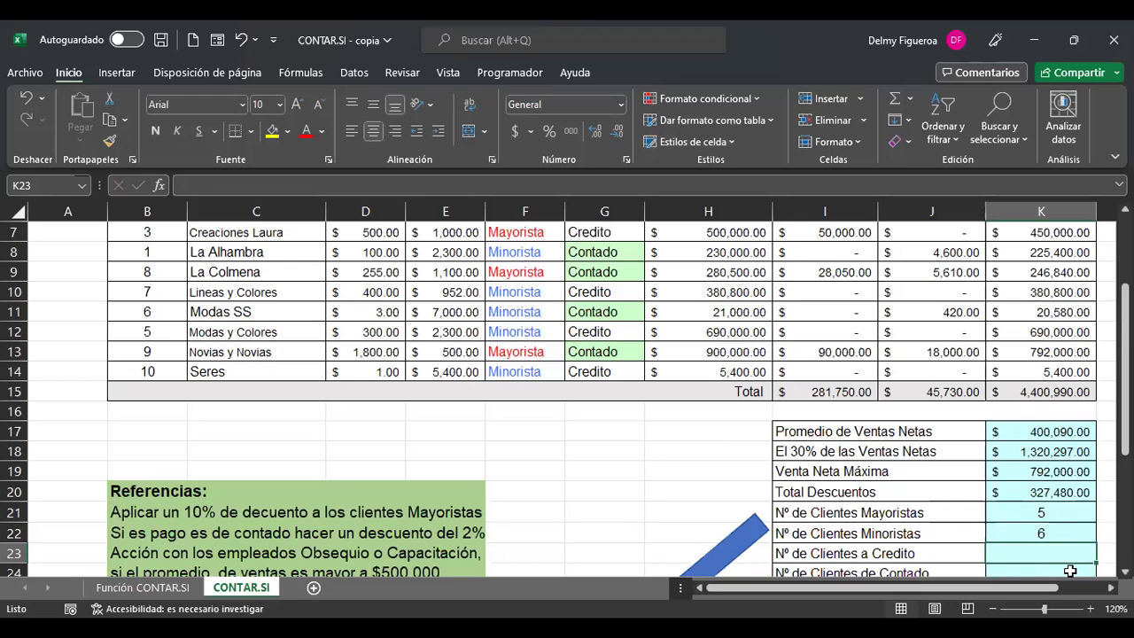
- Begin a CONTAR.SI formula in K23 for Nº de Clientes a Credito, using the Forma de Pago range G4:G14
scroll(1071, 571, "down", 1)
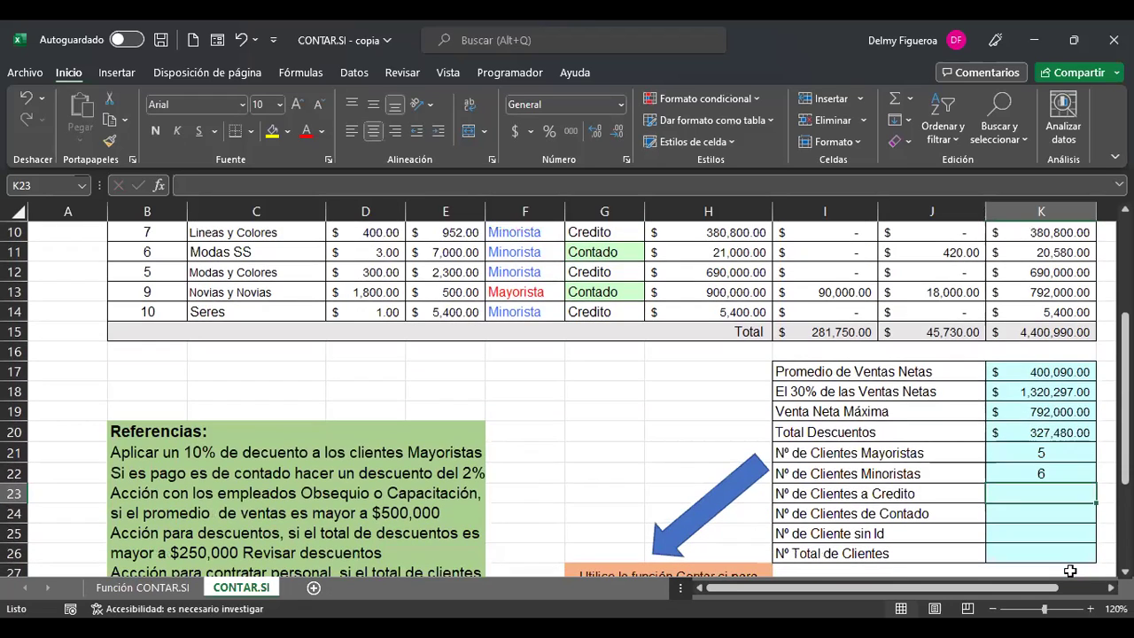
type("+")
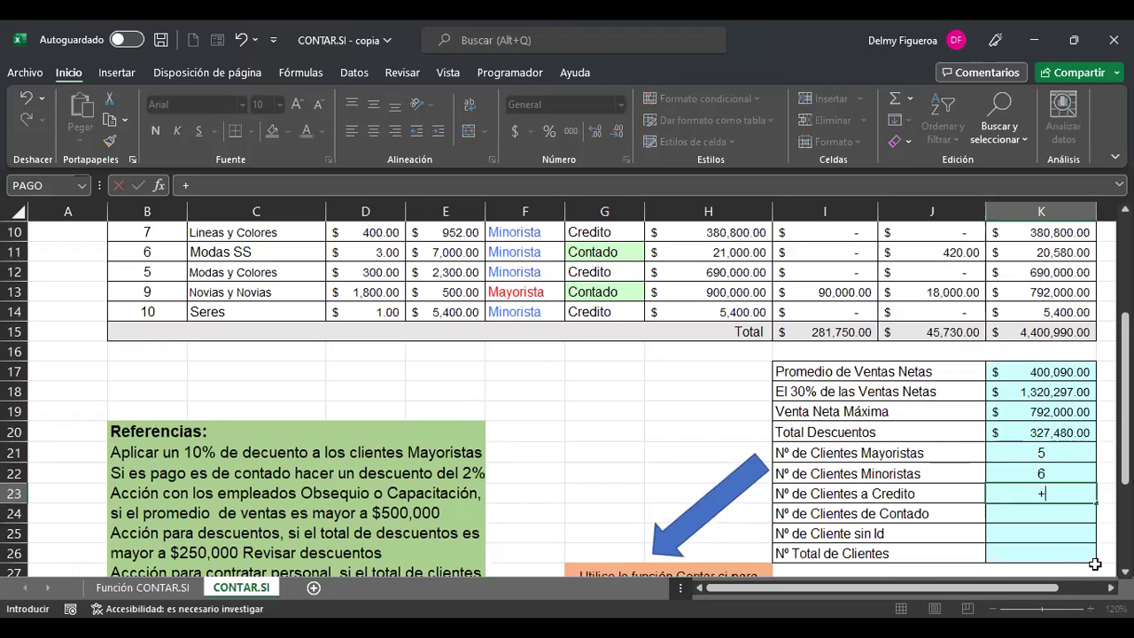
type("contar")
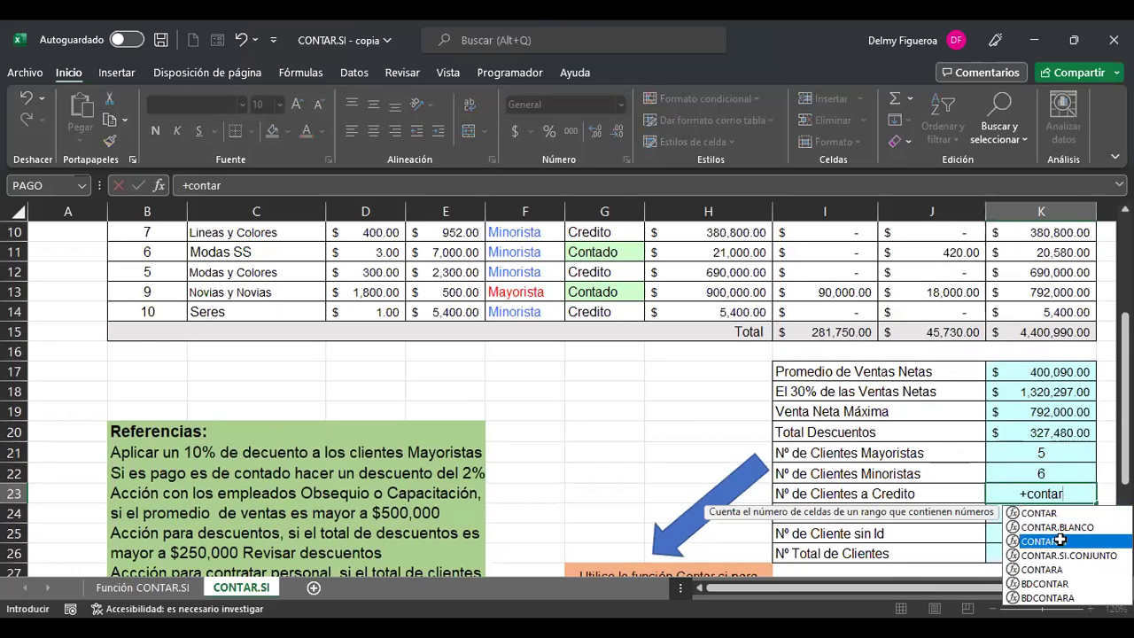
double_click(1060, 540)
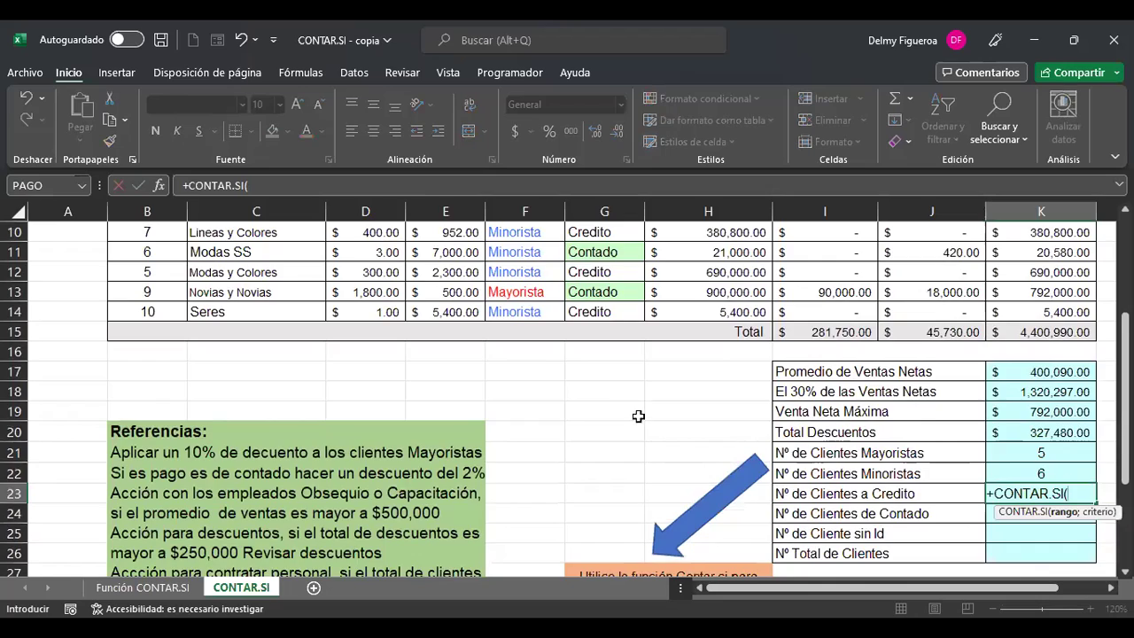
scroll(613, 408, "up", 1)
scroll(613, 408, "up", 2)
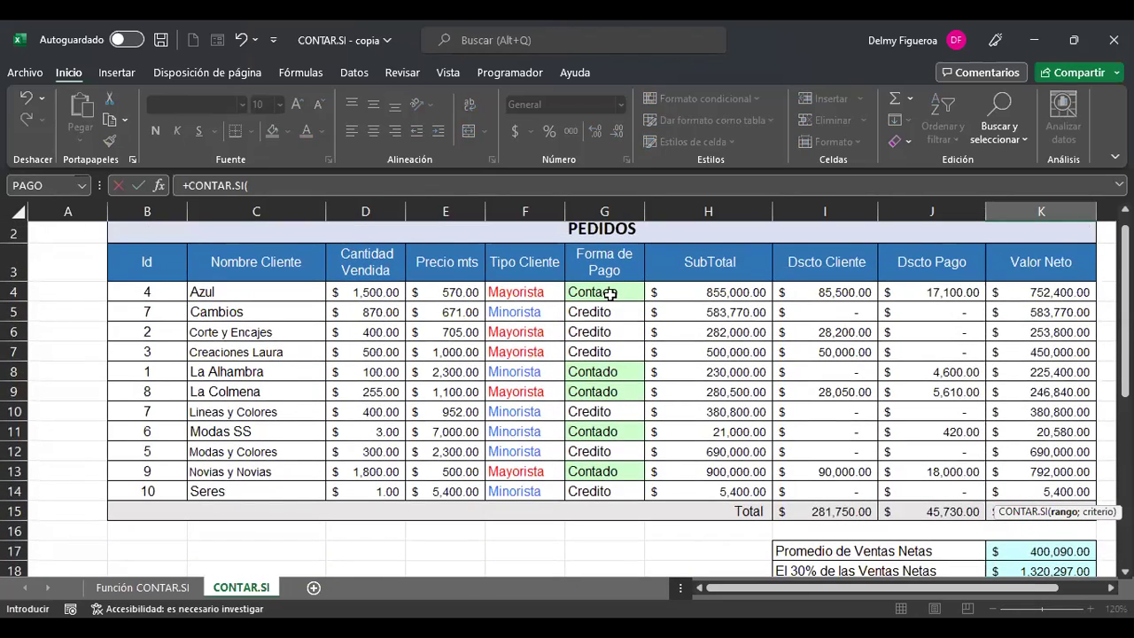
left_click_drag(609, 292, 611, 319)
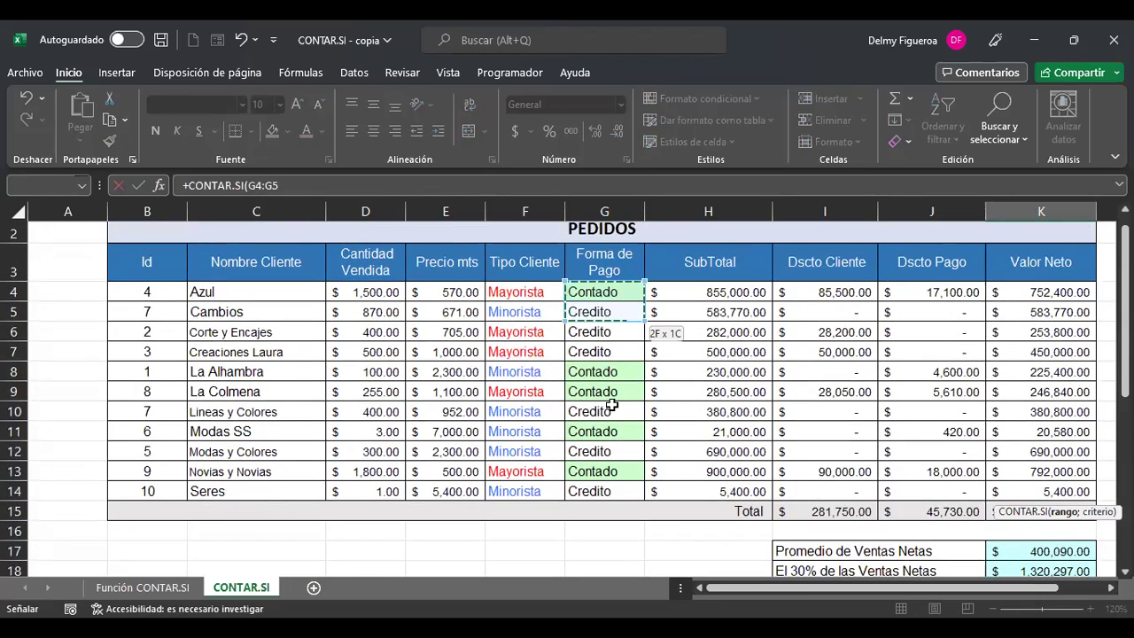
left_click_drag(620, 479, 612, 492)
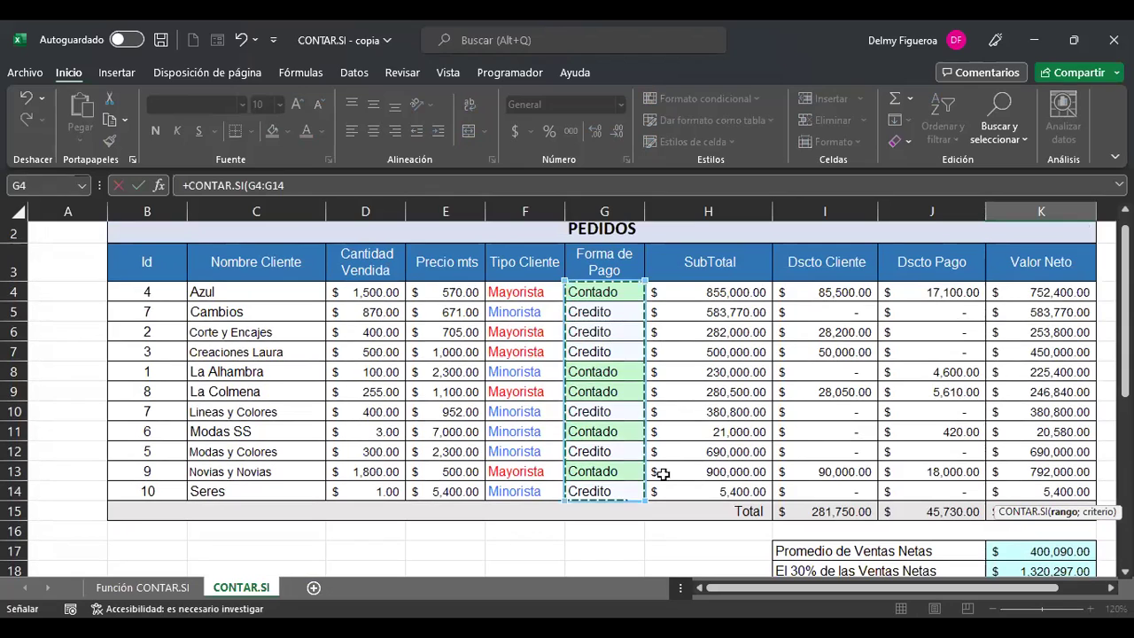
- Complete the K23 count with the criterion "=Crédito" and reselect the cell
left_click(320, 186)
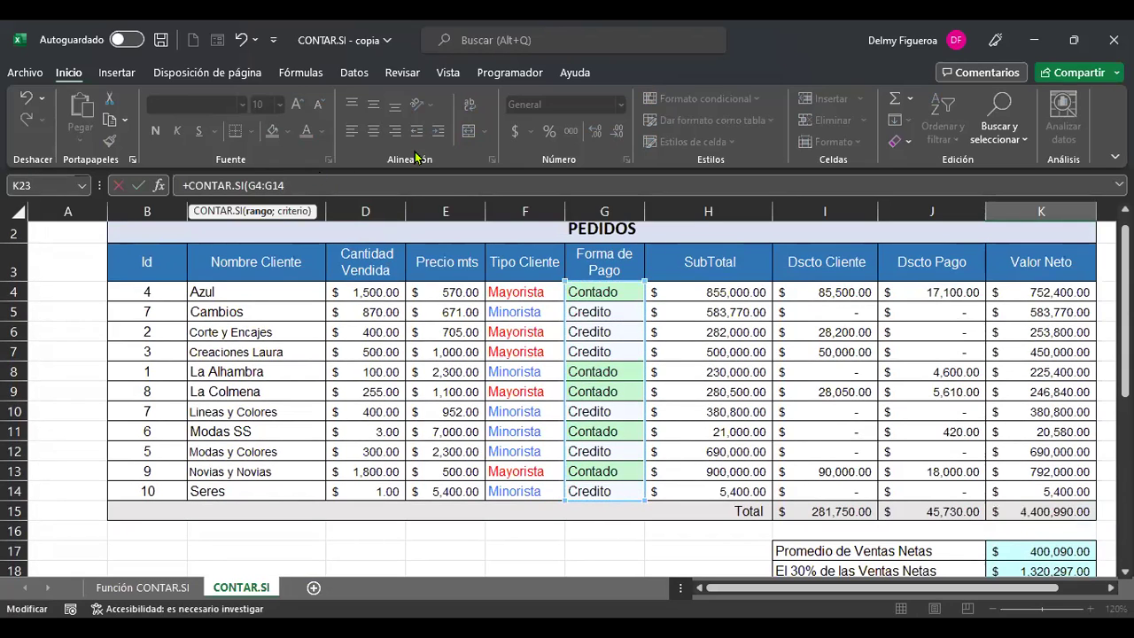
type(";\"=Cr")
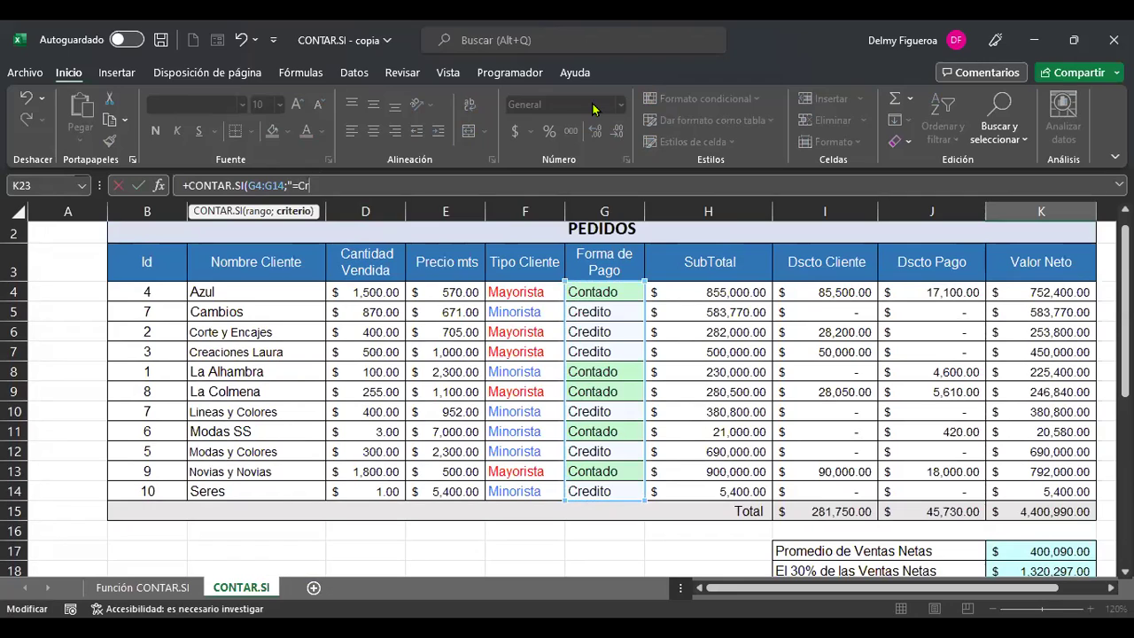
type("to\"")
key("Return")
key("Up")
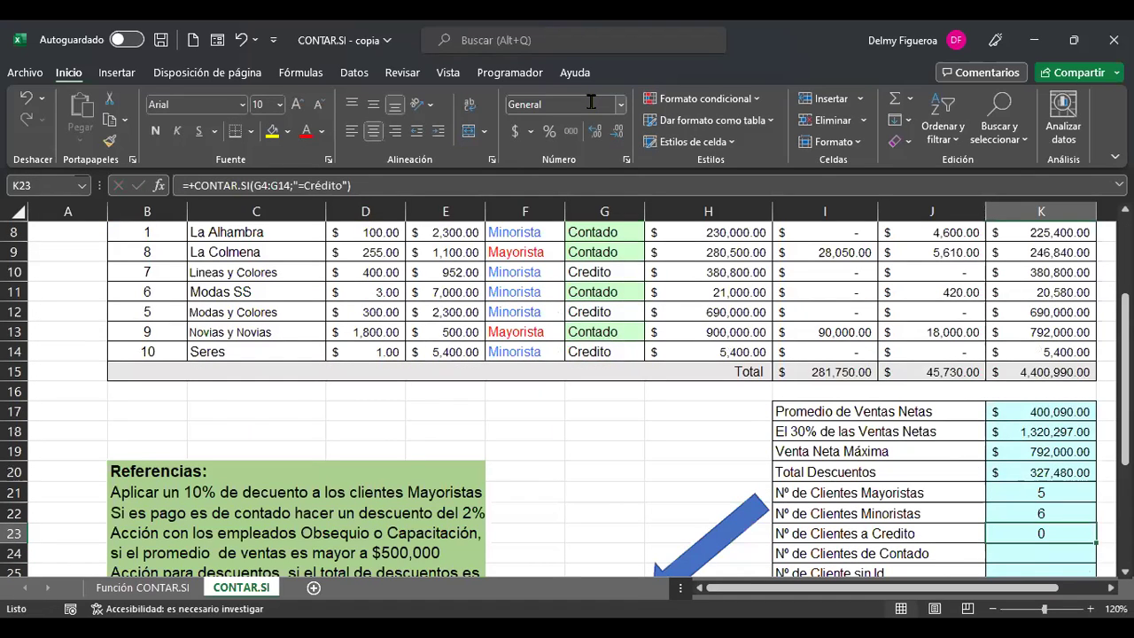
- Compare the spelling of the credit entries in the Forma de Pago column with the criterion in the K23 formula
scroll(646, 359, "up", 2)
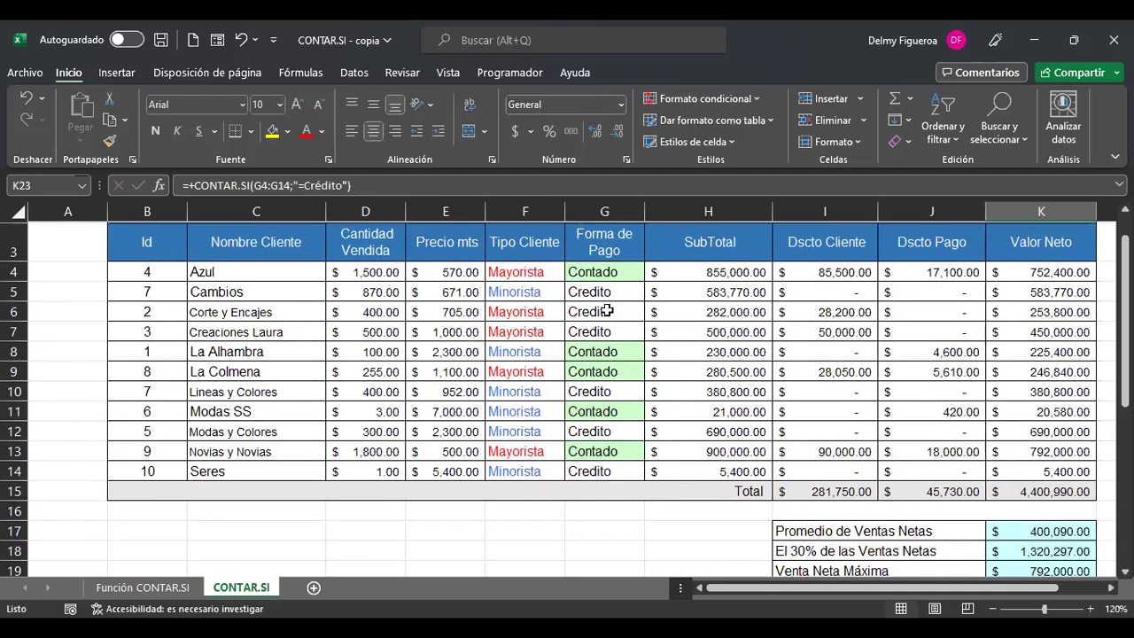
left_click(611, 471)
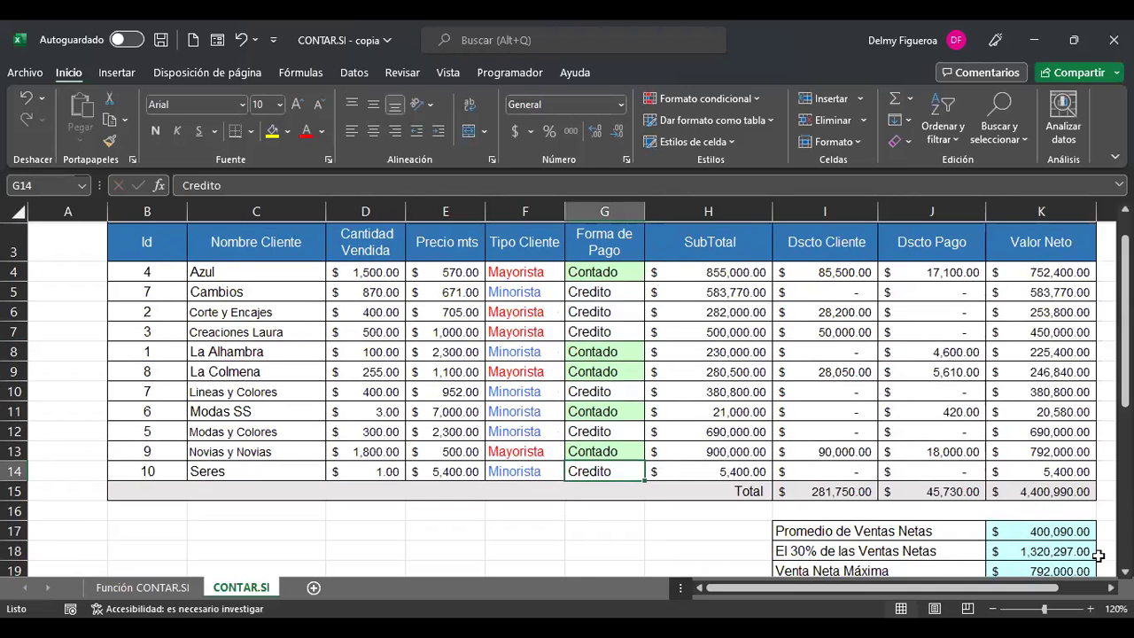
scroll(804, 379, "down", 1)
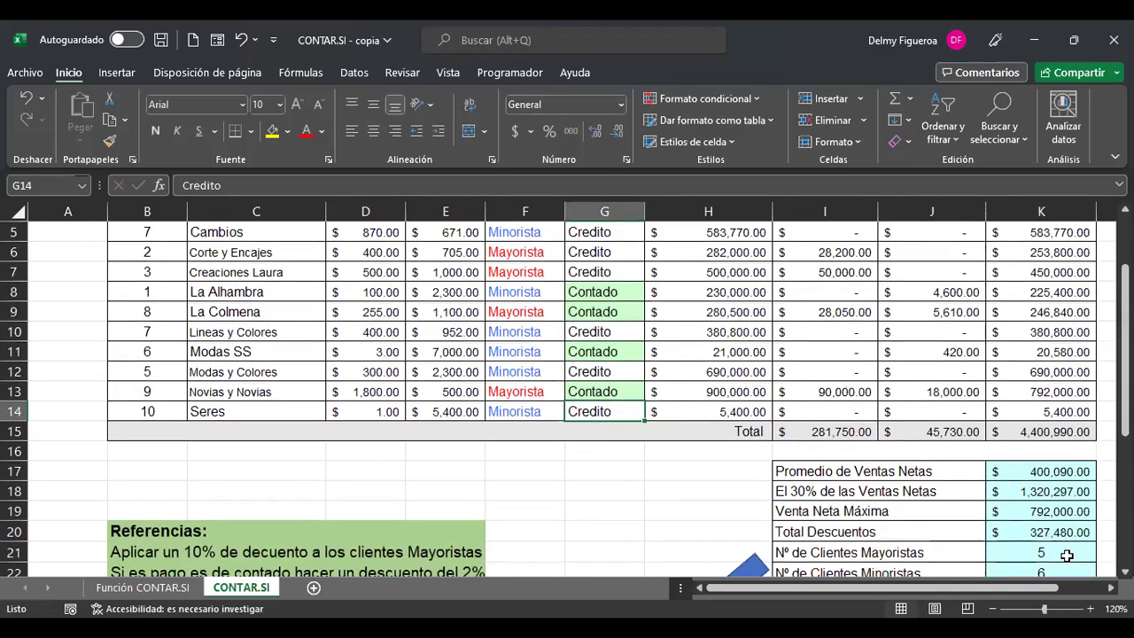
scroll(1067, 555, "down", 2)
left_click(1045, 474)
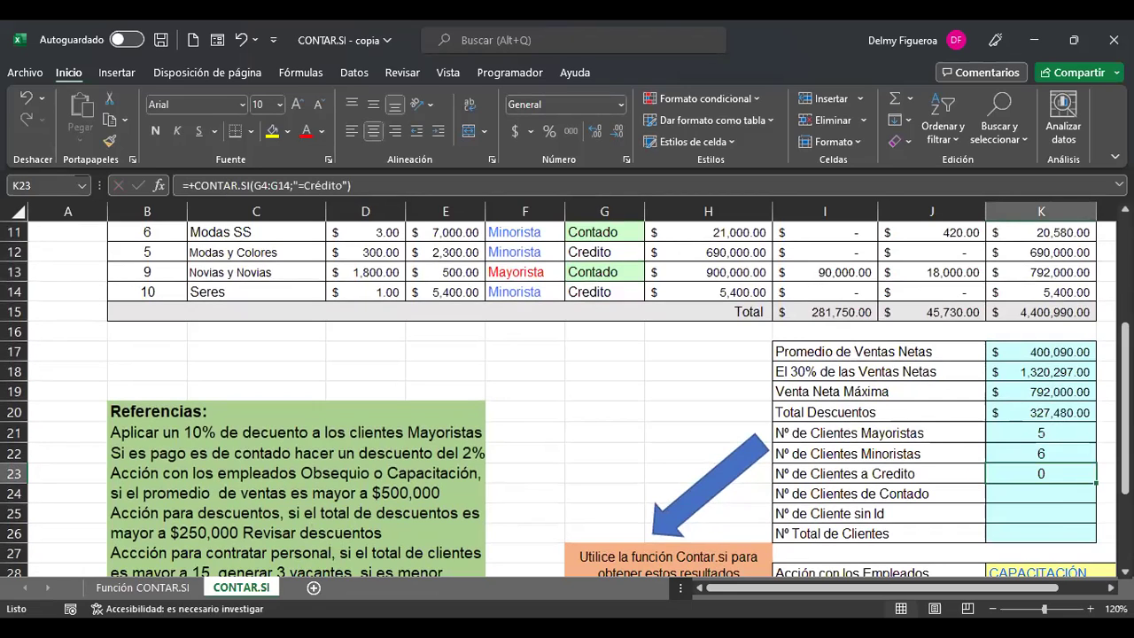
key("F2")
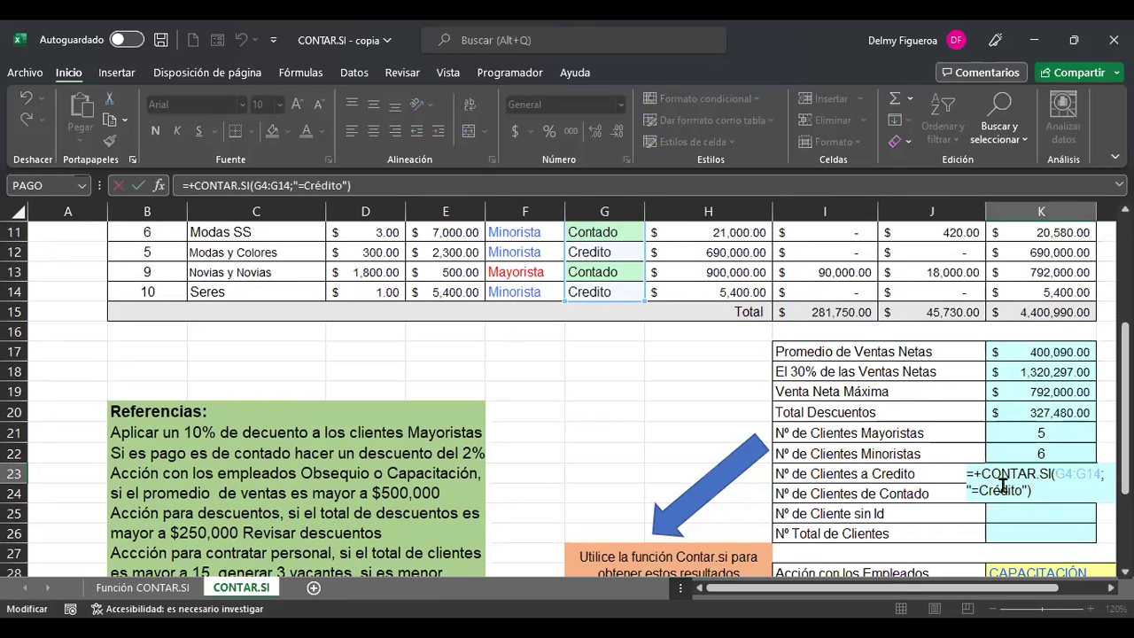
key("Return")
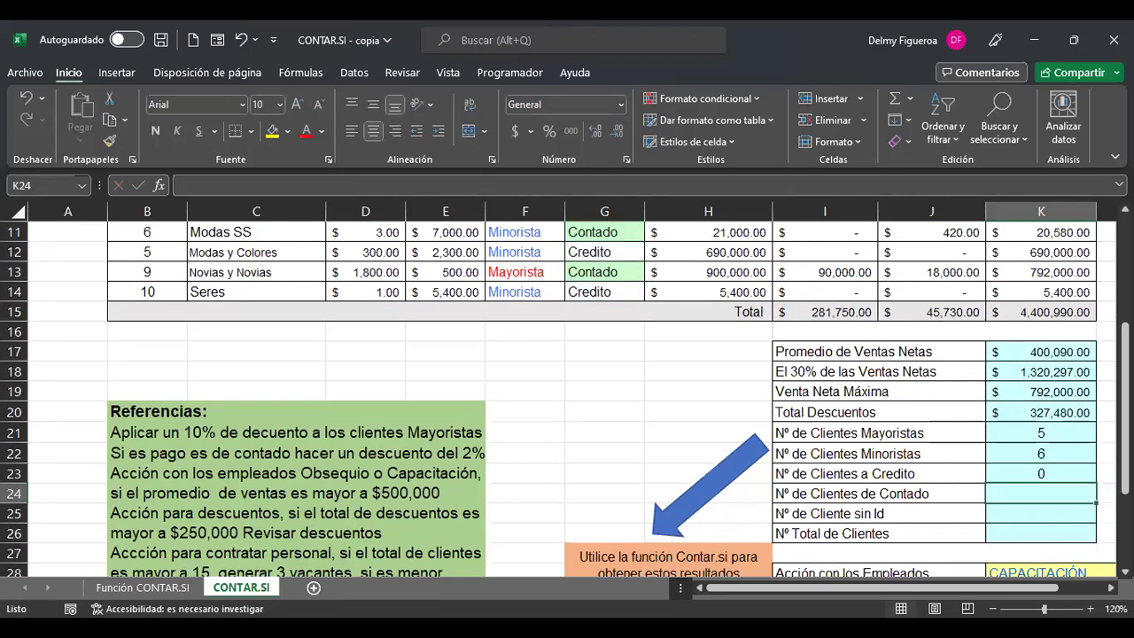
scroll(599, 274, "up", 1)
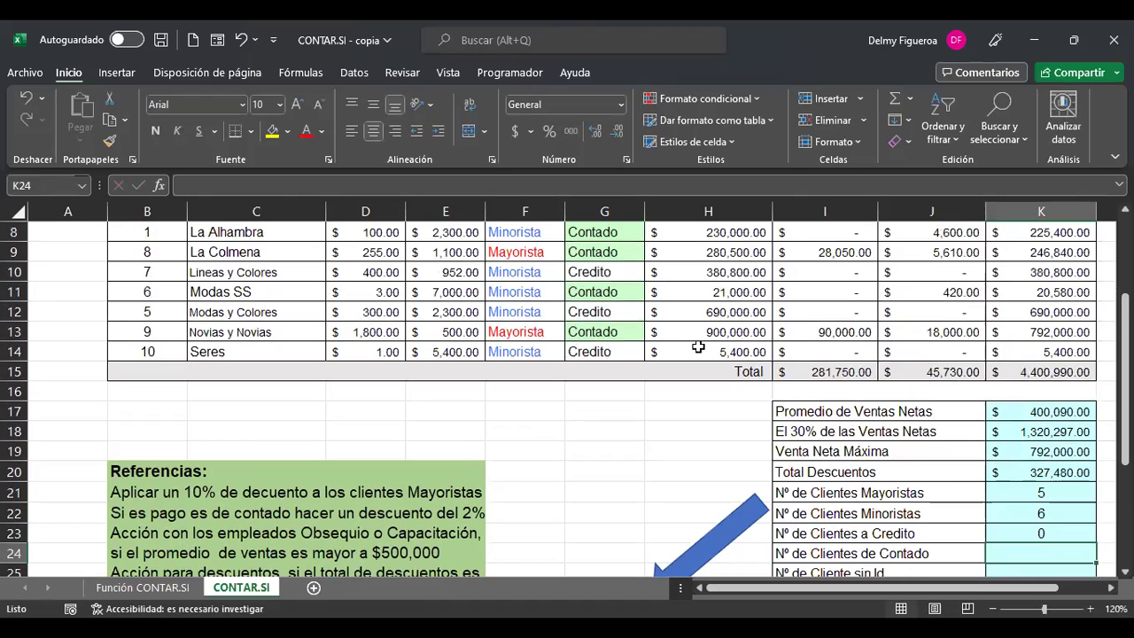
left_click(1028, 528)
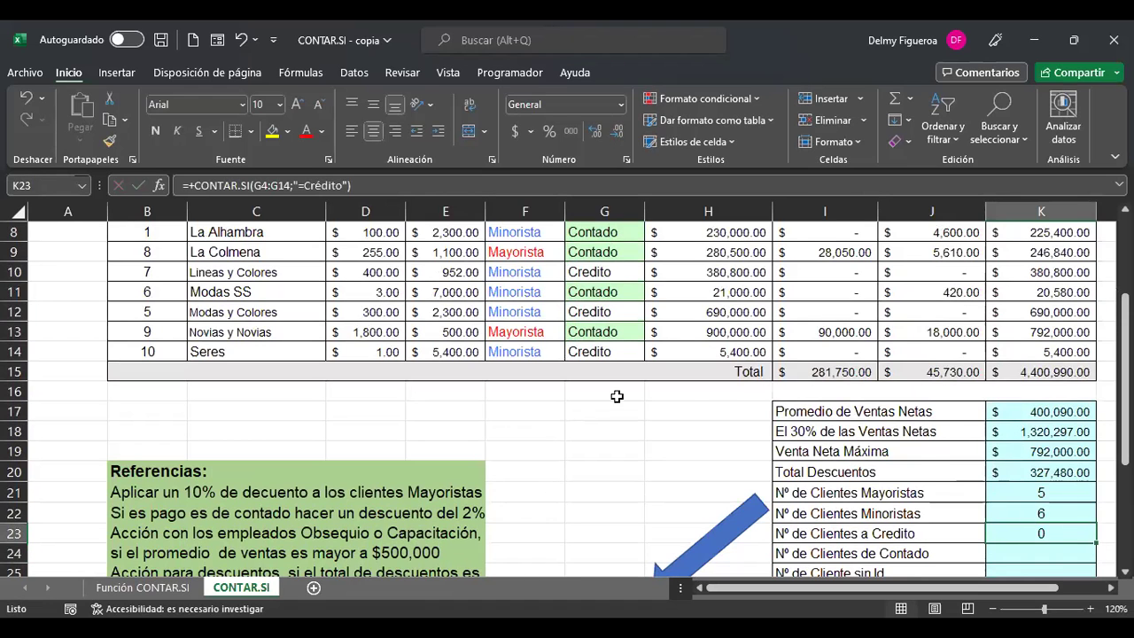
scroll(612, 399, "up", 1)
scroll(611, 398, "up", 1)
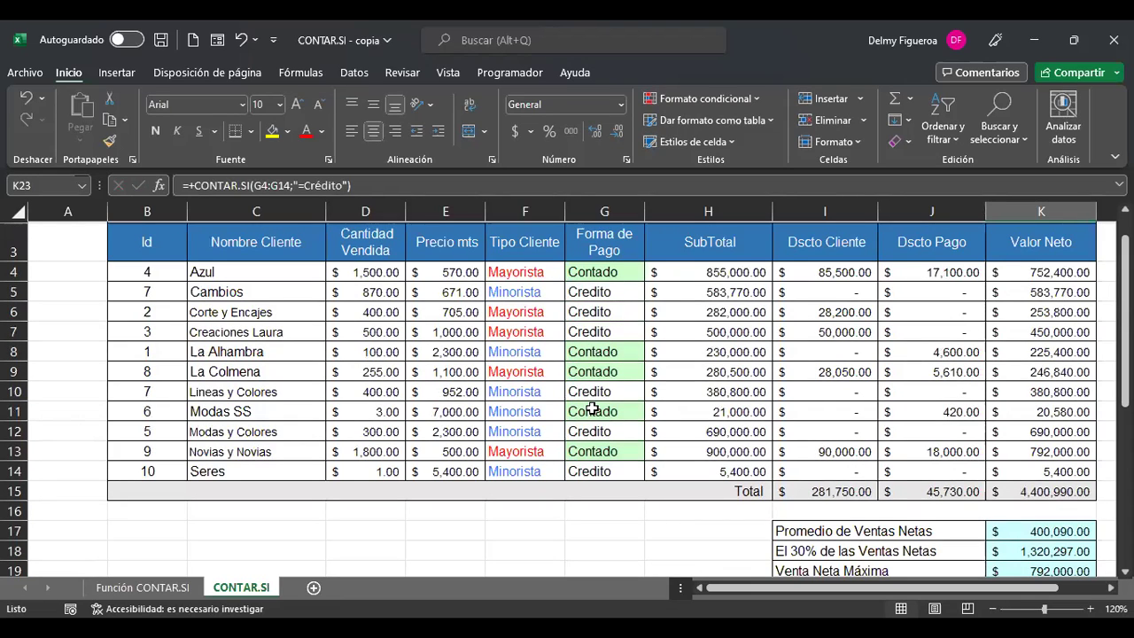
left_click(1065, 189)
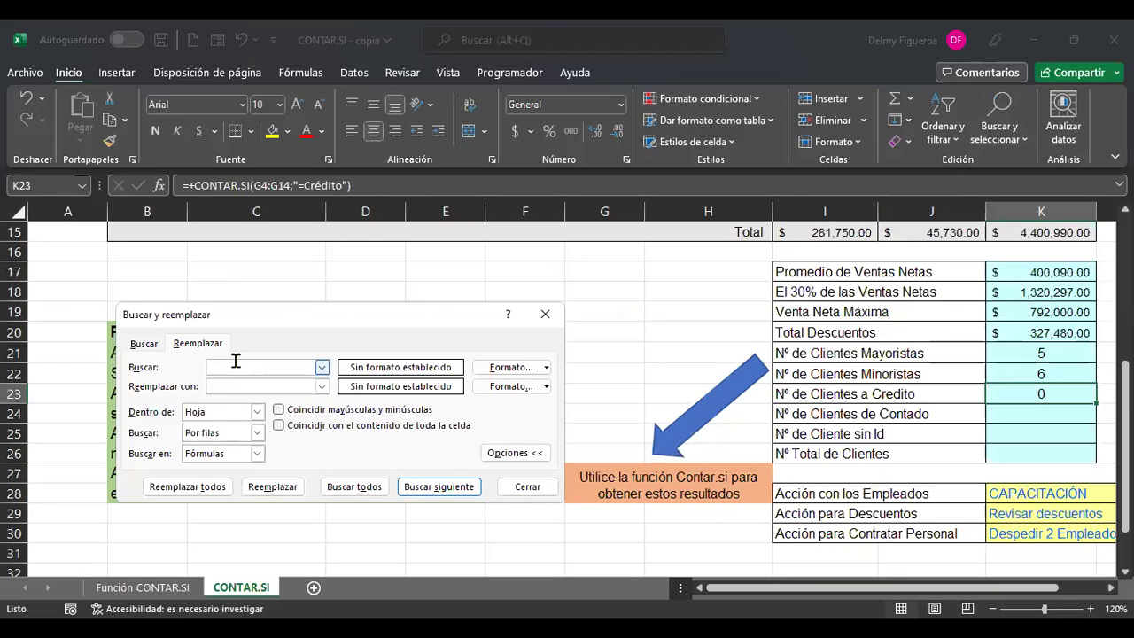
left_click(241, 387)
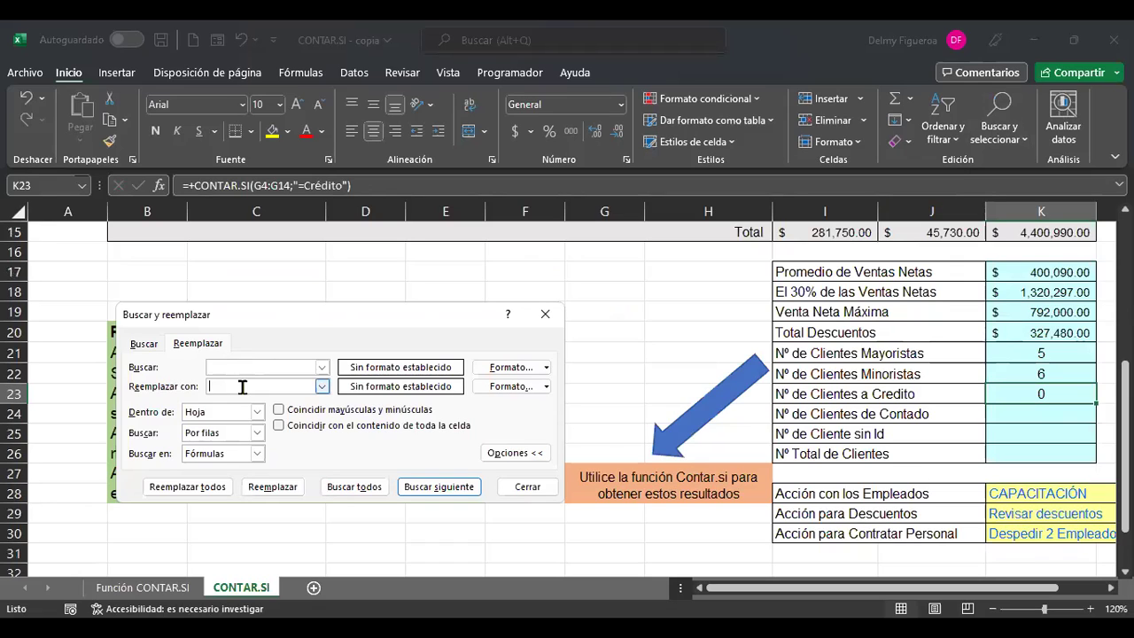
left_click(248, 368)
left_click(252, 386)
left_click(527, 487)
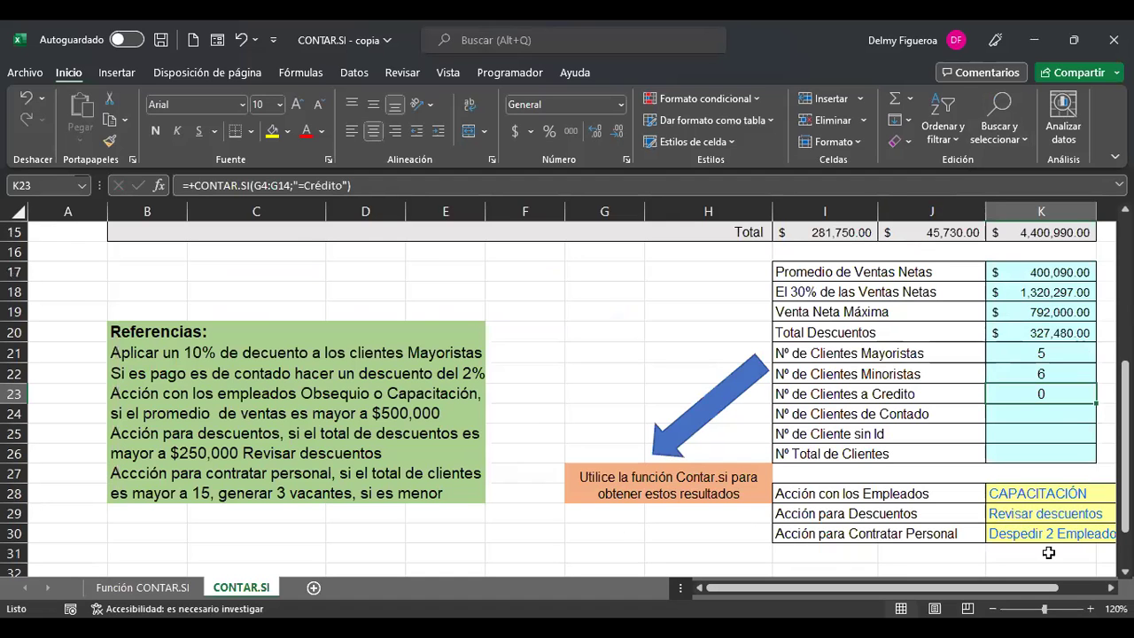
- Correct the Forma de Pago entry of the client Cambios in G5 to Crédito
scroll(1031, 508, "up", 3)
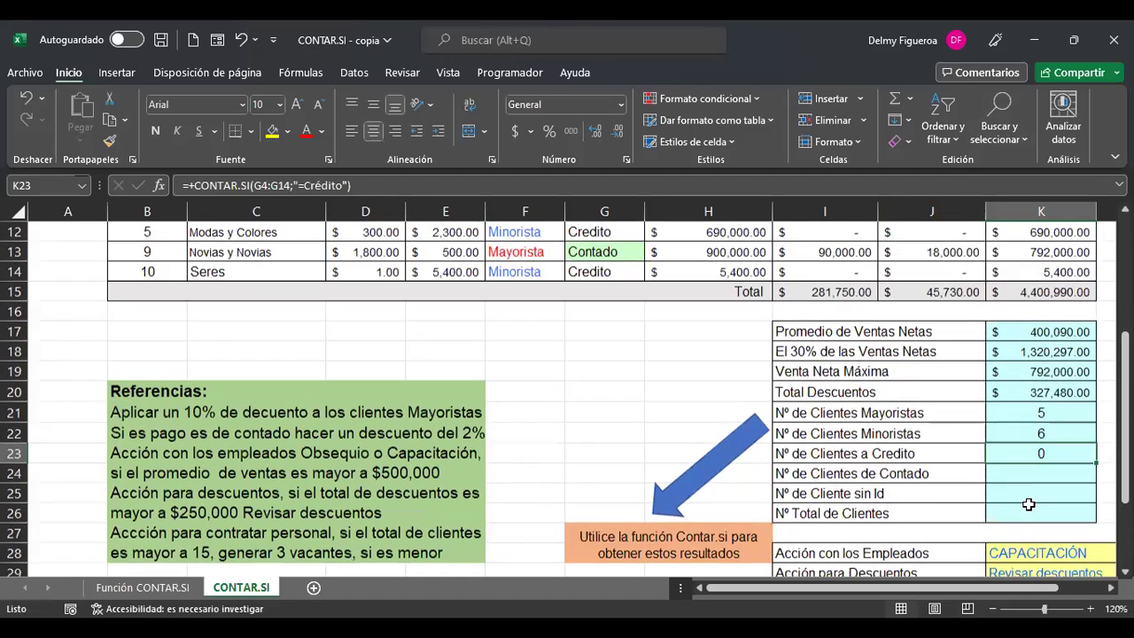
scroll(1027, 504, "up", 1)
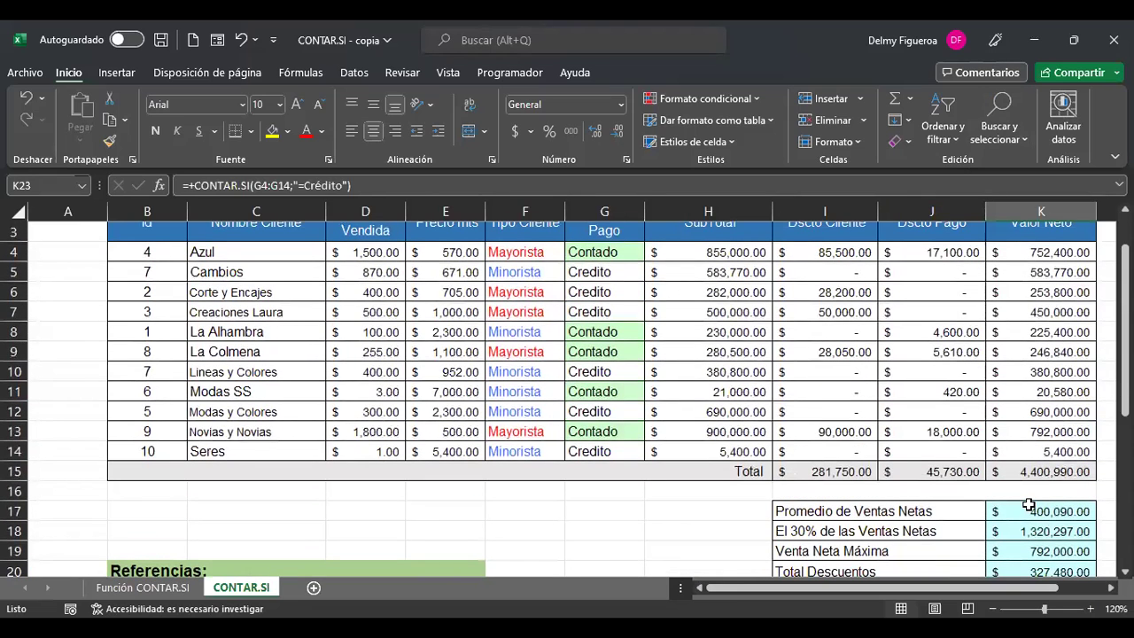
left_click(620, 272)
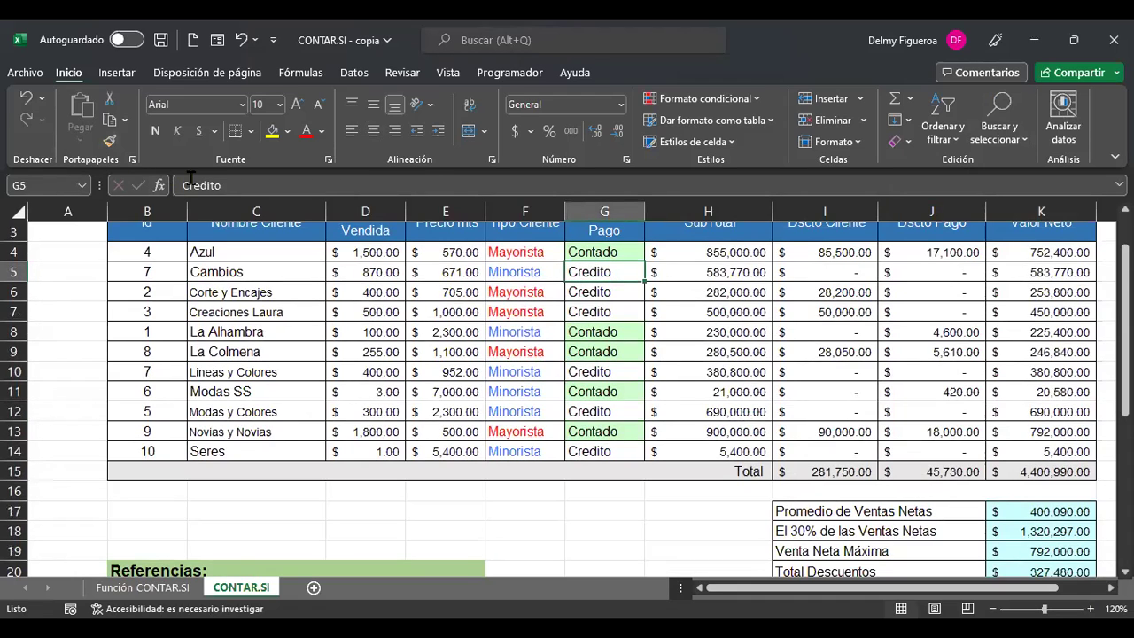
left_click(435, 181)
key("BackSpace")
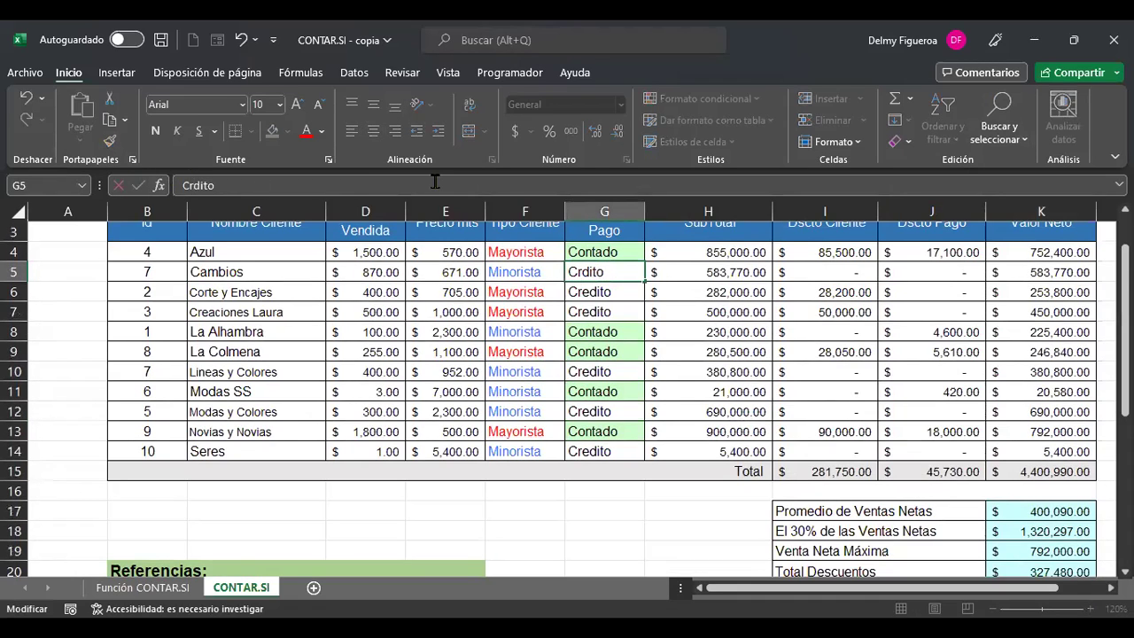
type("é")
key("Return")
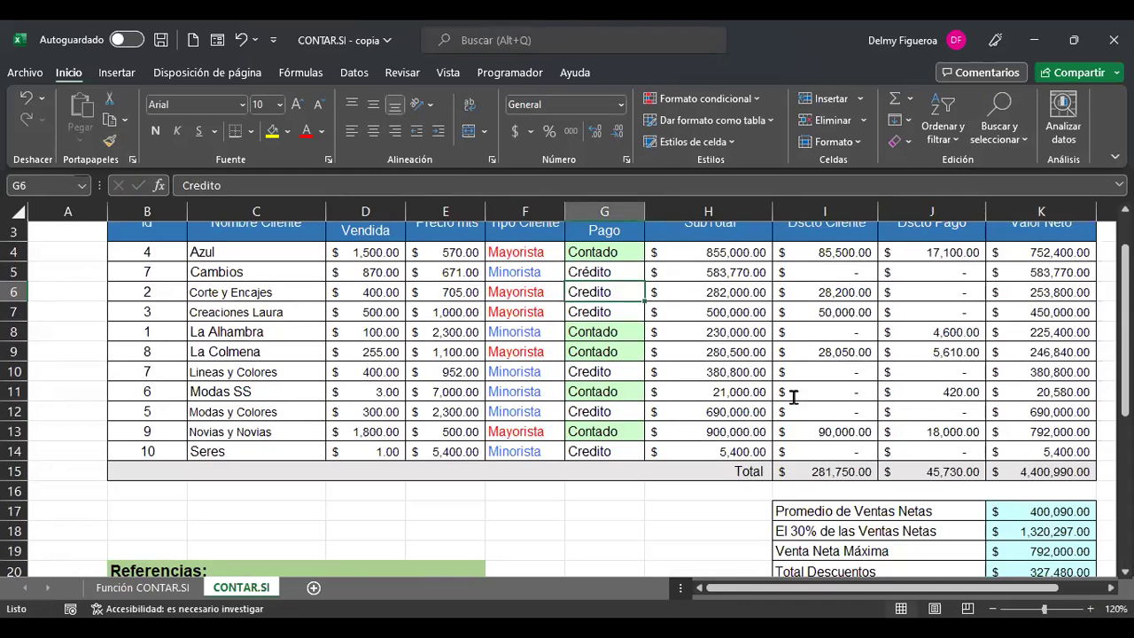
- Replace the é in the K23 criterion with the ? wildcard so that it reads "=Cr?dito", and reselect the cell
scroll(941, 455, "down", 2)
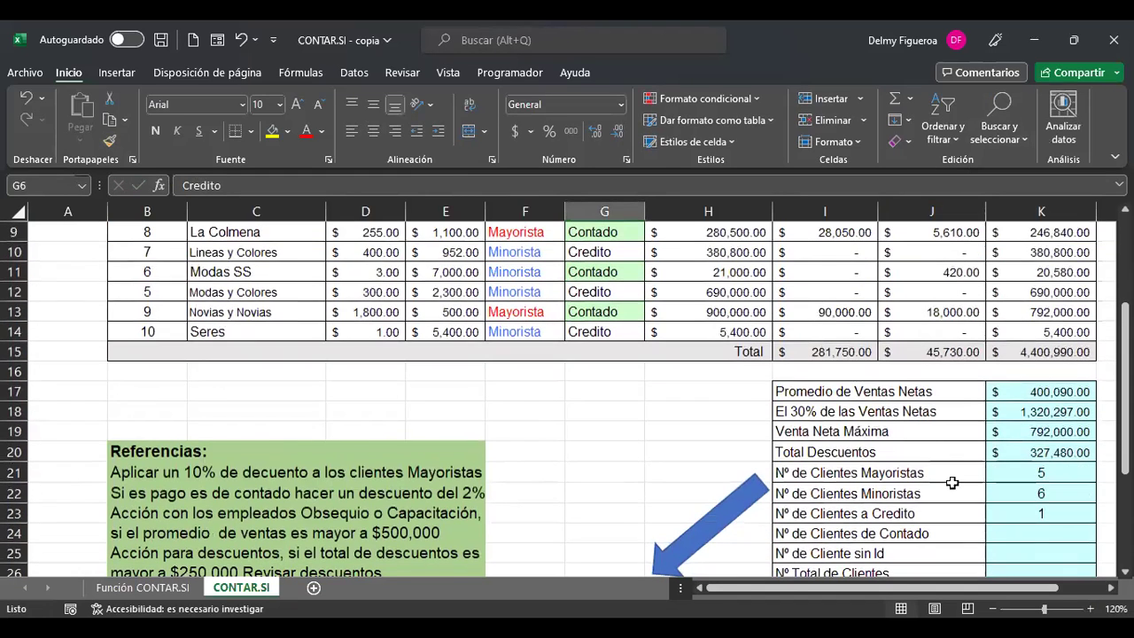
left_click(1072, 515)
double_click(1068, 515)
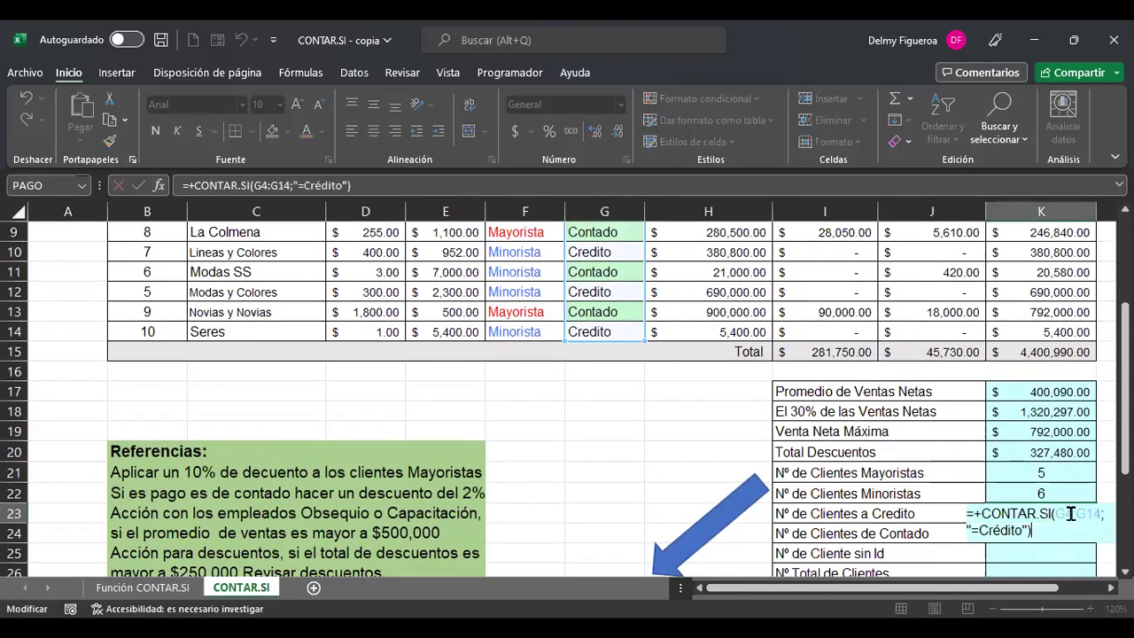
key("Left")
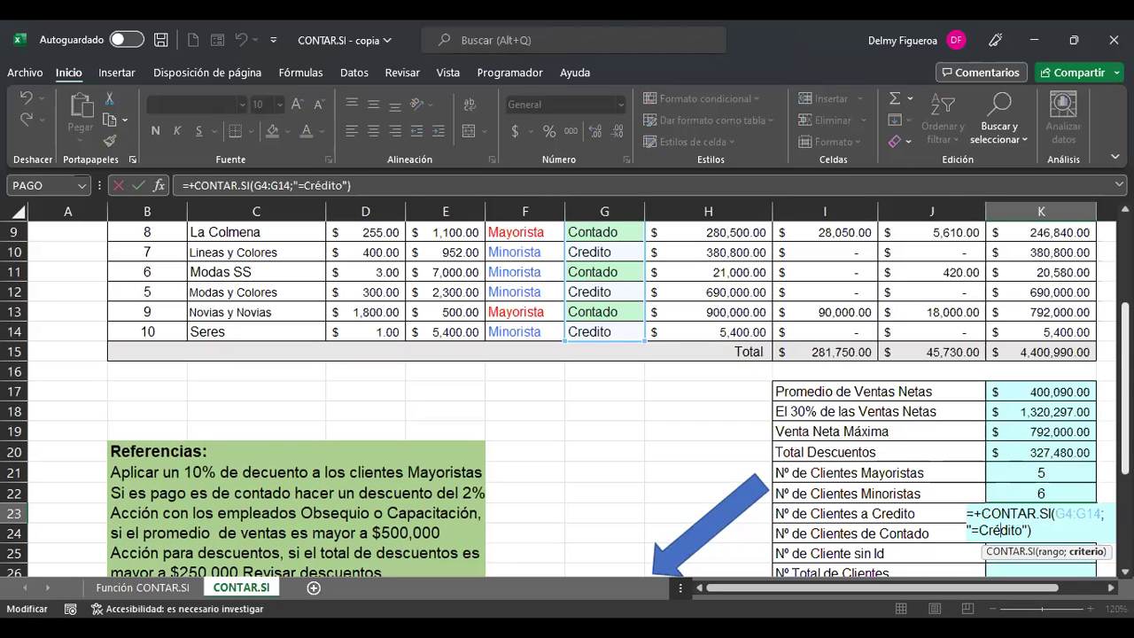
key("BackSpace")
type("?")
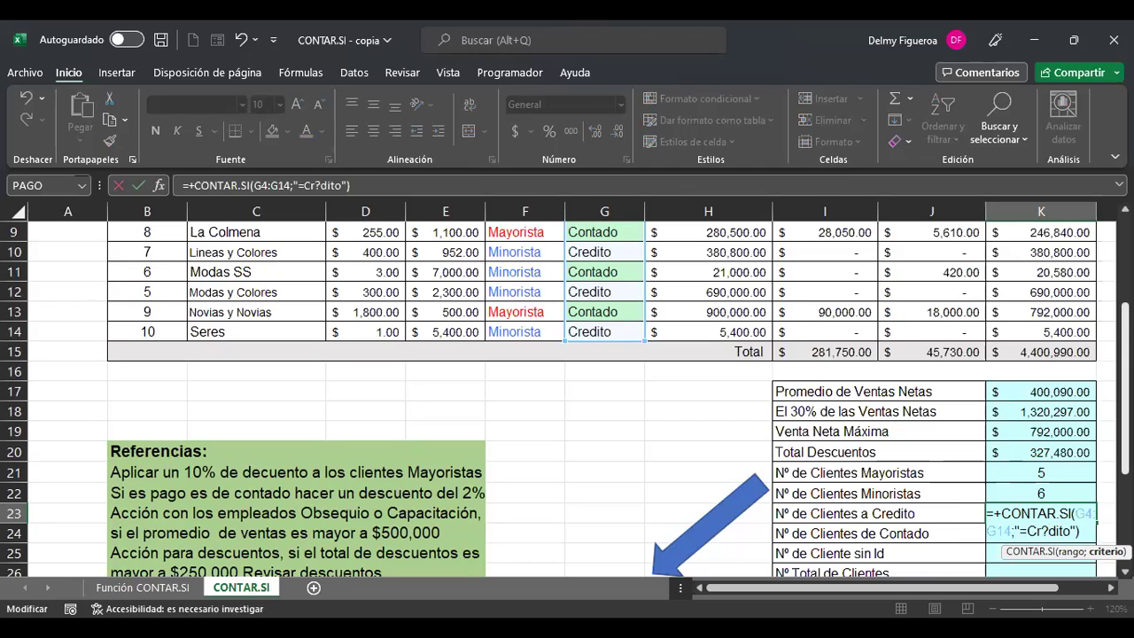
key("Return")
key("Up")
- Check the credit spellings in the Forma de Pago column against the wildcard criterion in the K23 formula
scroll(913, 477, "up", 2)
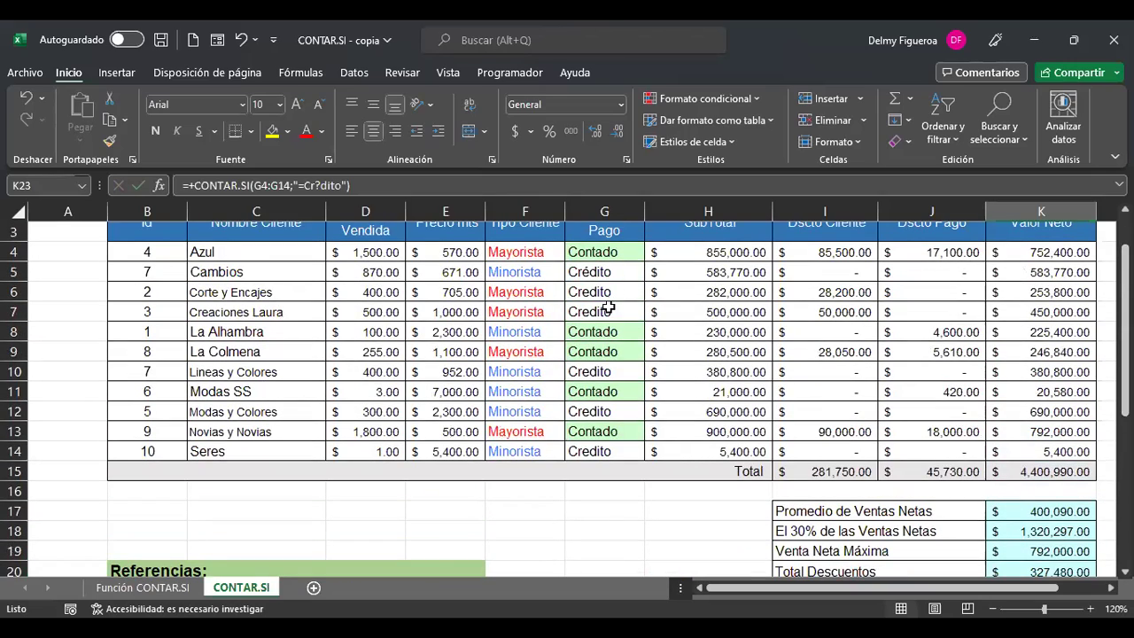
scroll(866, 412, "down", 3)
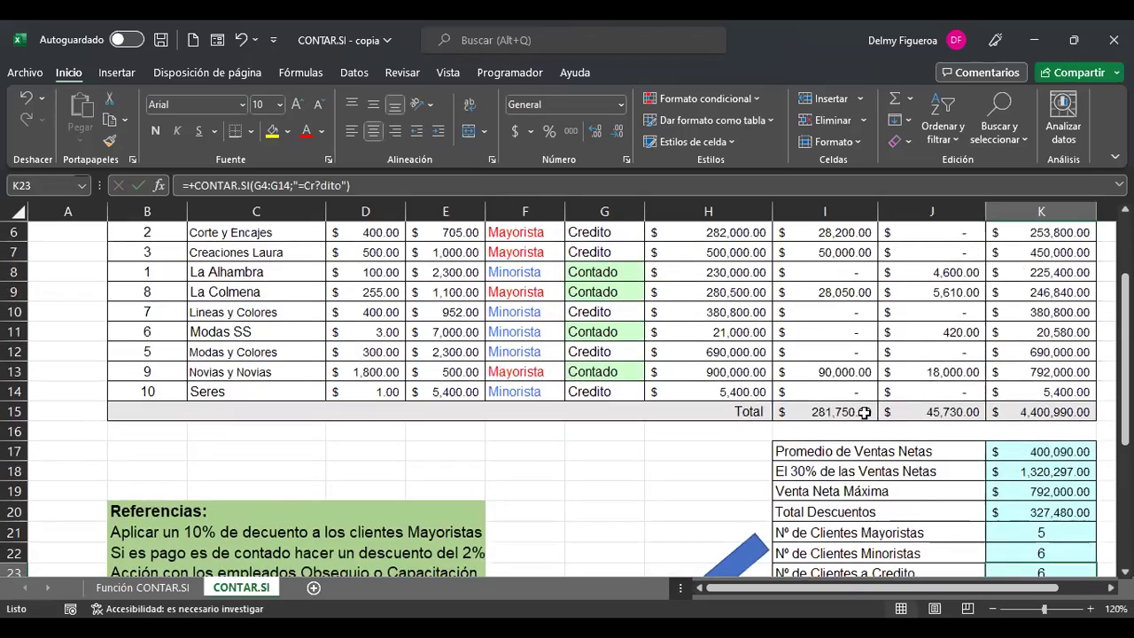
key("F2")
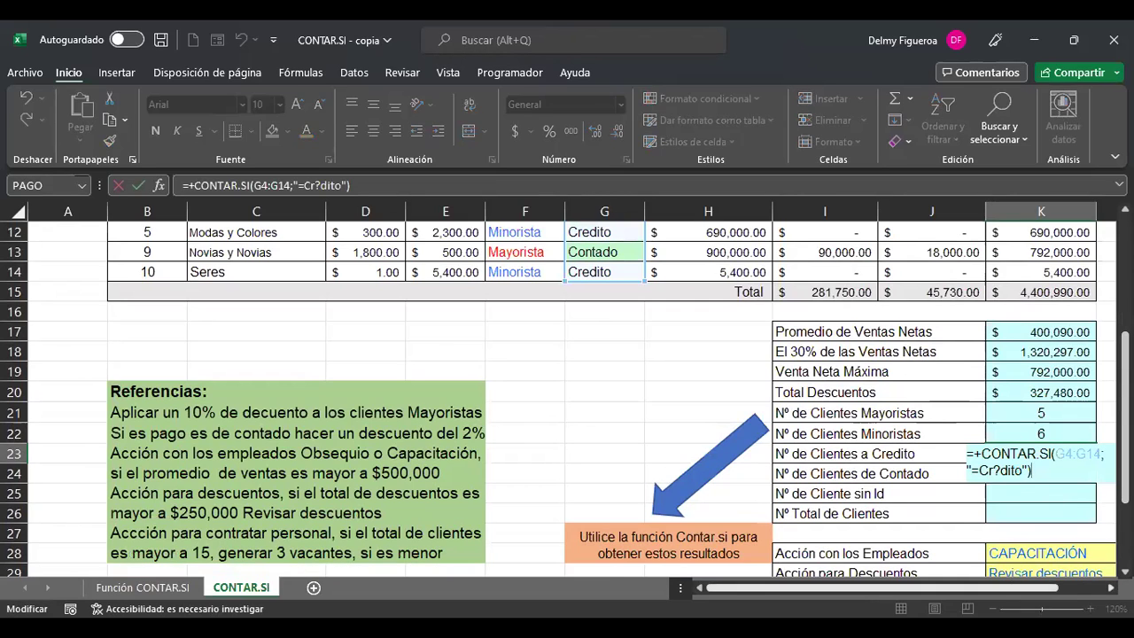
scroll(1010, 512, "right", 1)
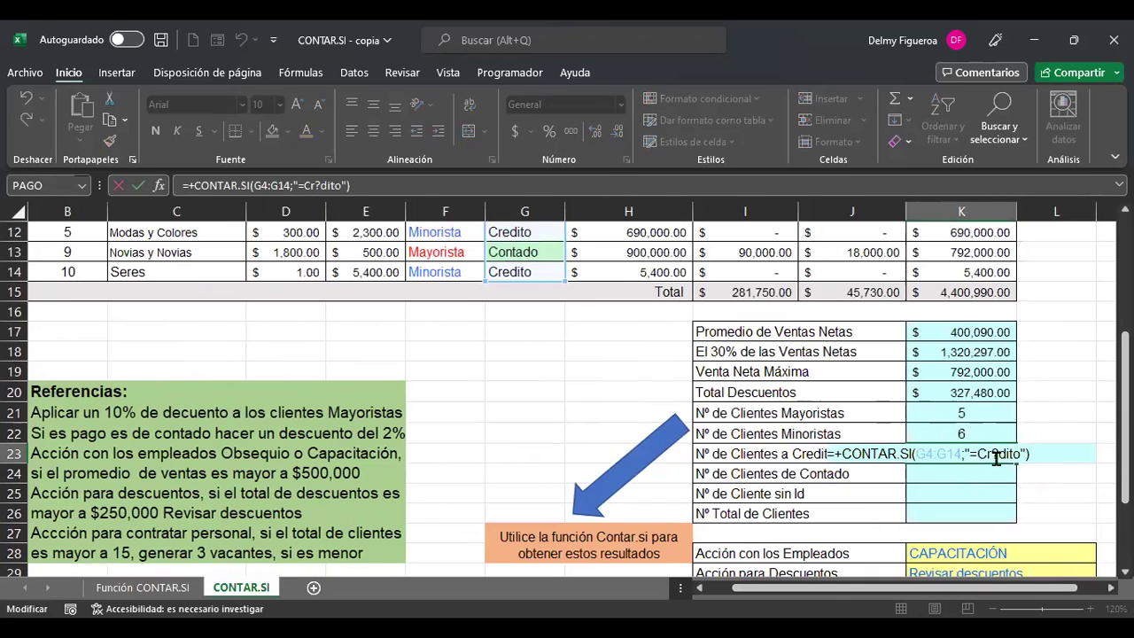
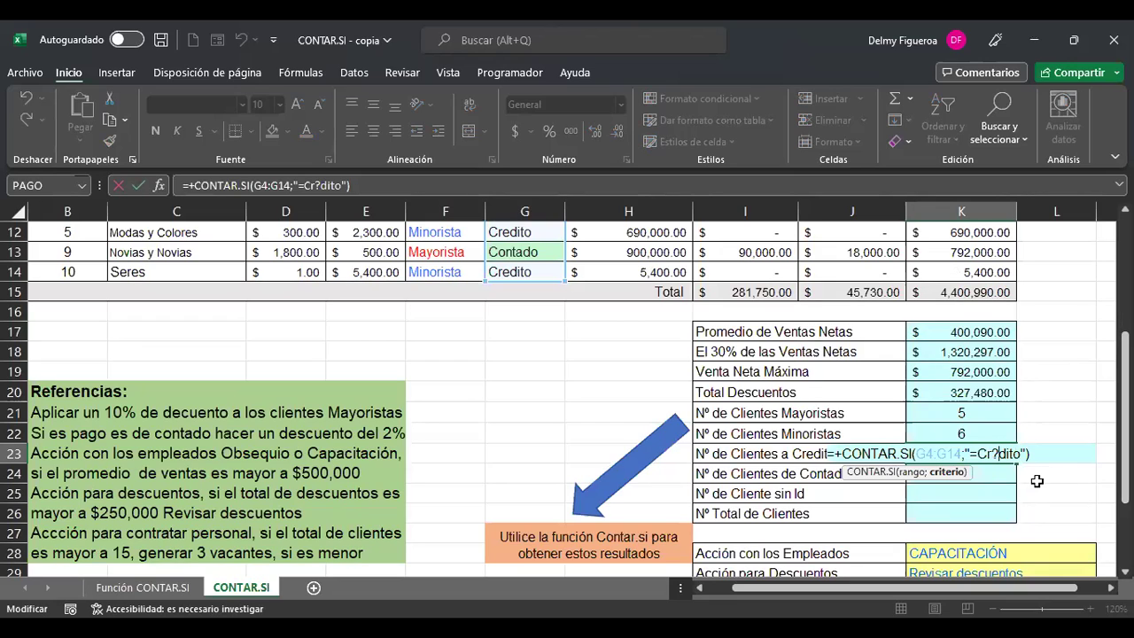
key("Return")
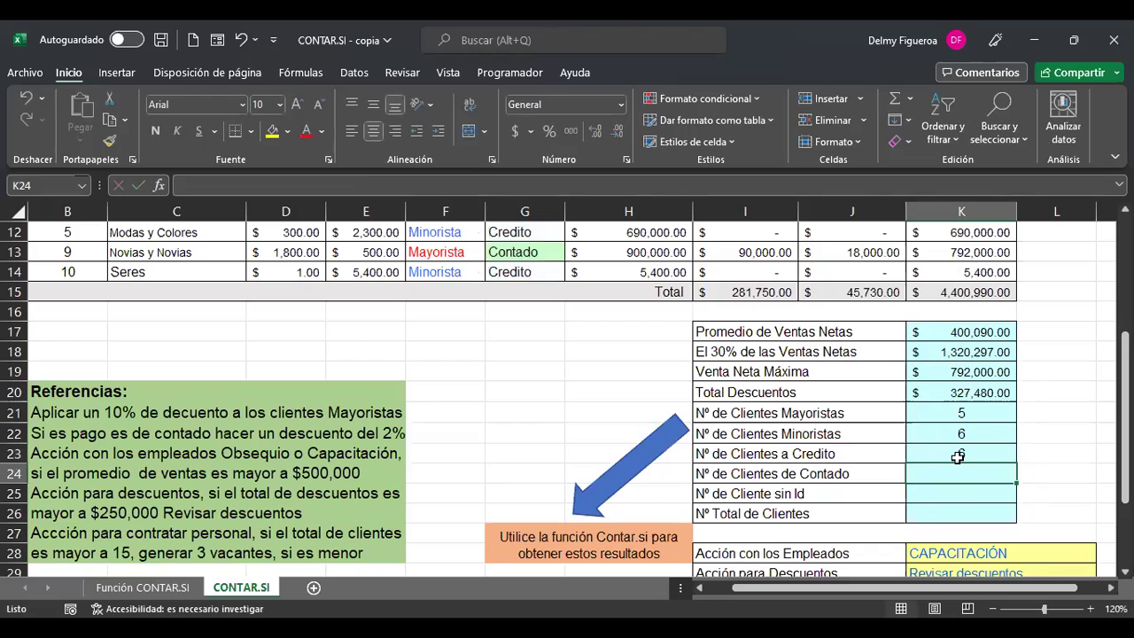
- Count the cash-paying clients in K24 with a CONTAR.SI formula over G4:G14 using the criterion "=Contado"
scroll(843, 458, "up", 2)
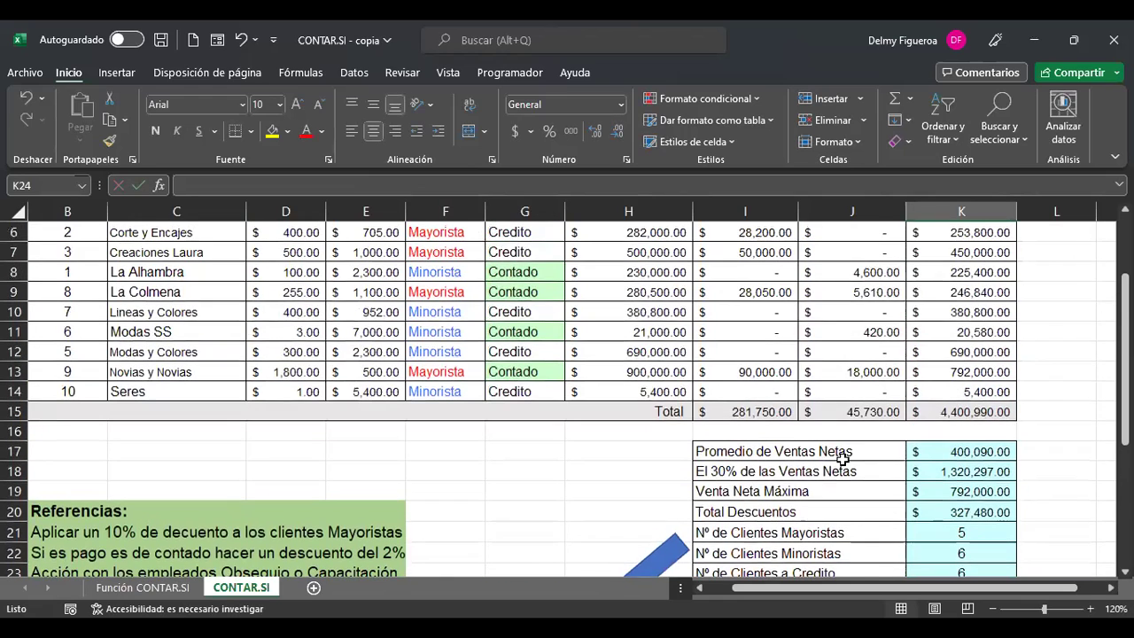
scroll(842, 458, "down", 2)
scroll(843, 458, "up", 4)
scroll(842, 458, "down", 4)
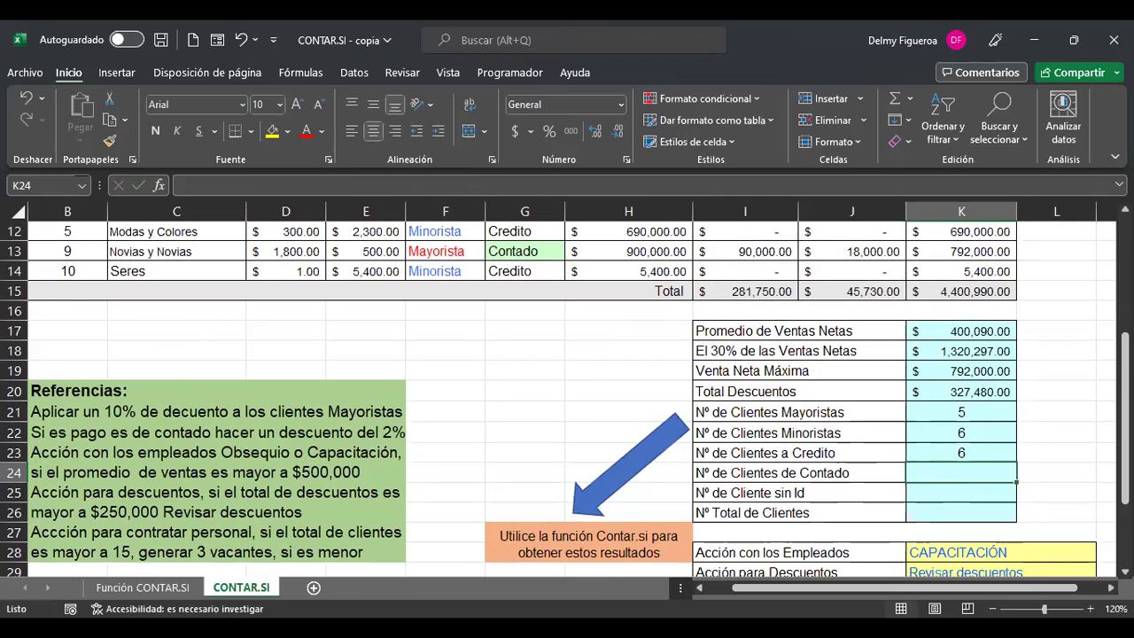
type("+")
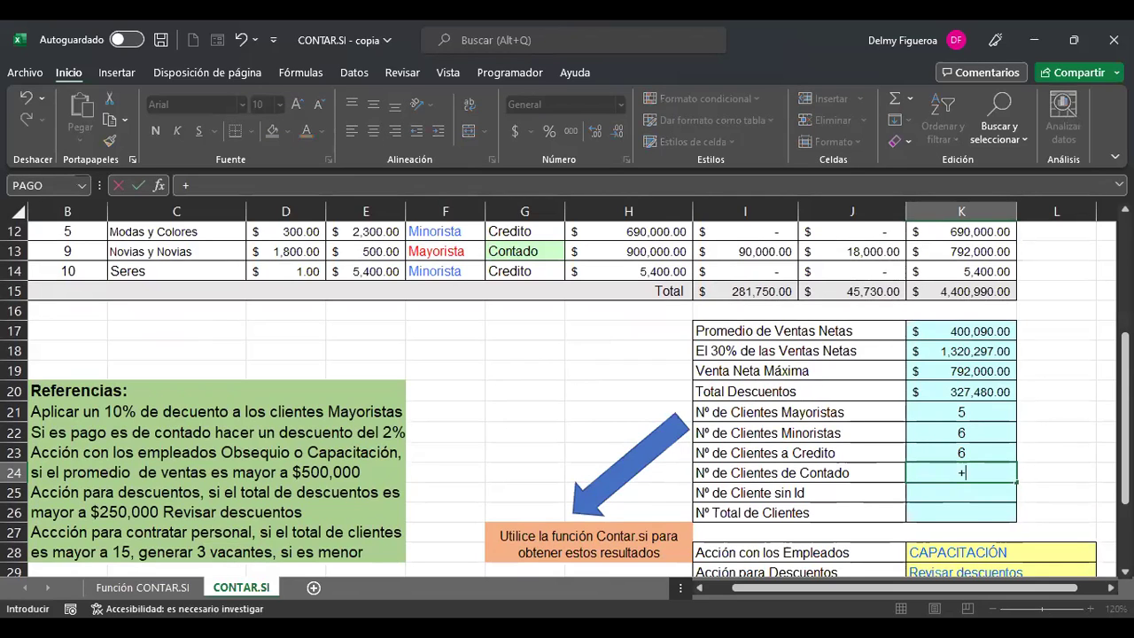
type("contar")
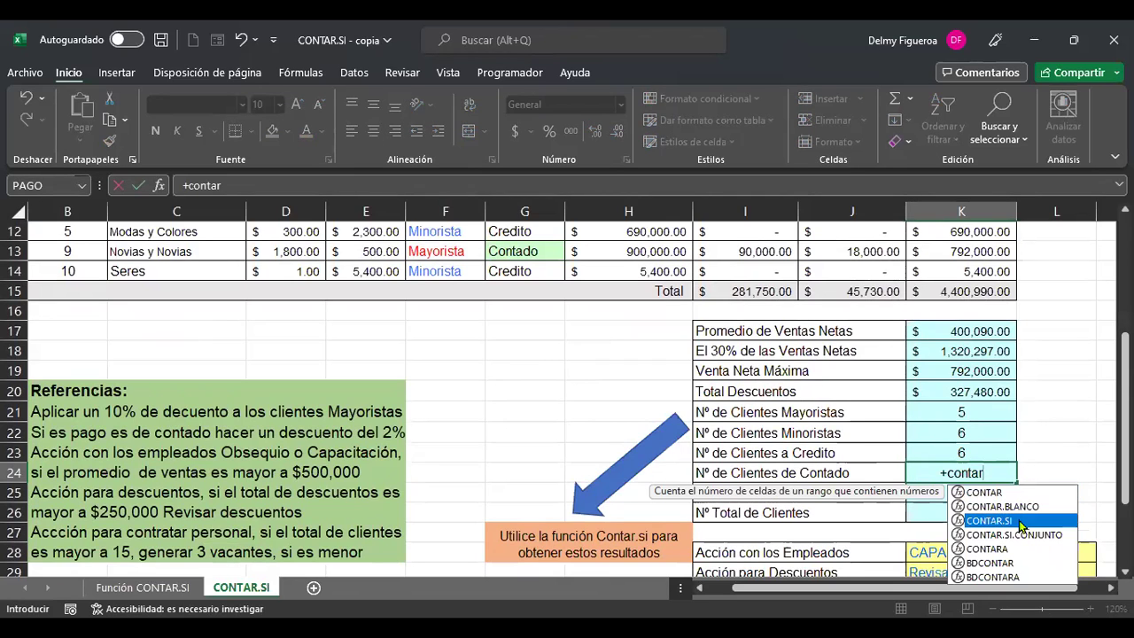
double_click(1018, 526)
scroll(458, 385, "up", 3)
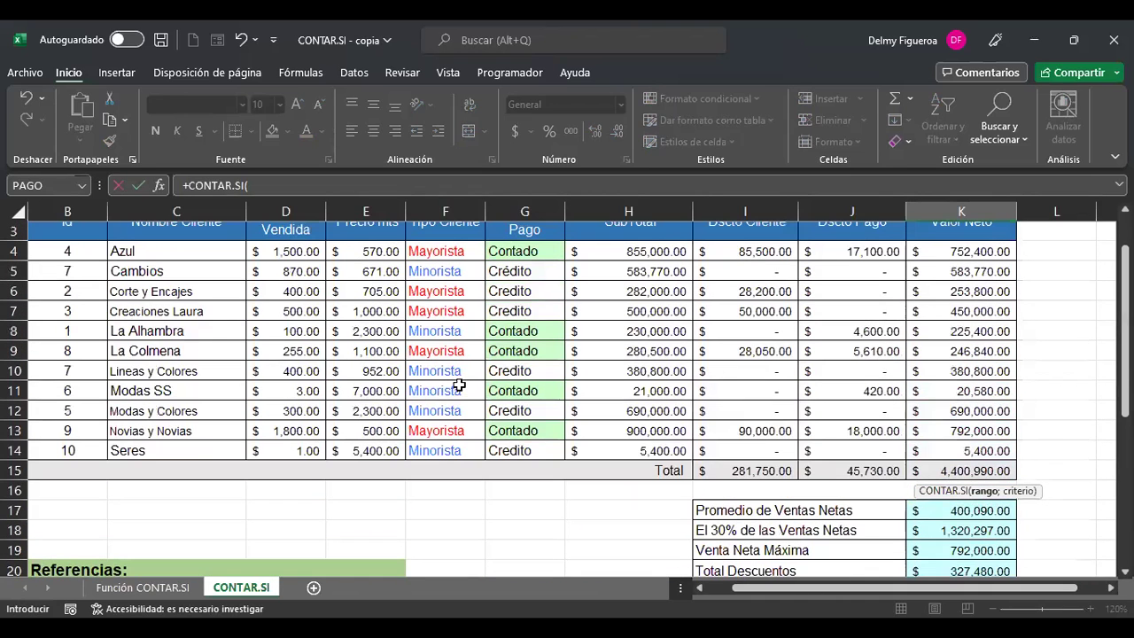
left_click_drag(514, 254, 522, 452)
scroll(541, 502, "down", 3)
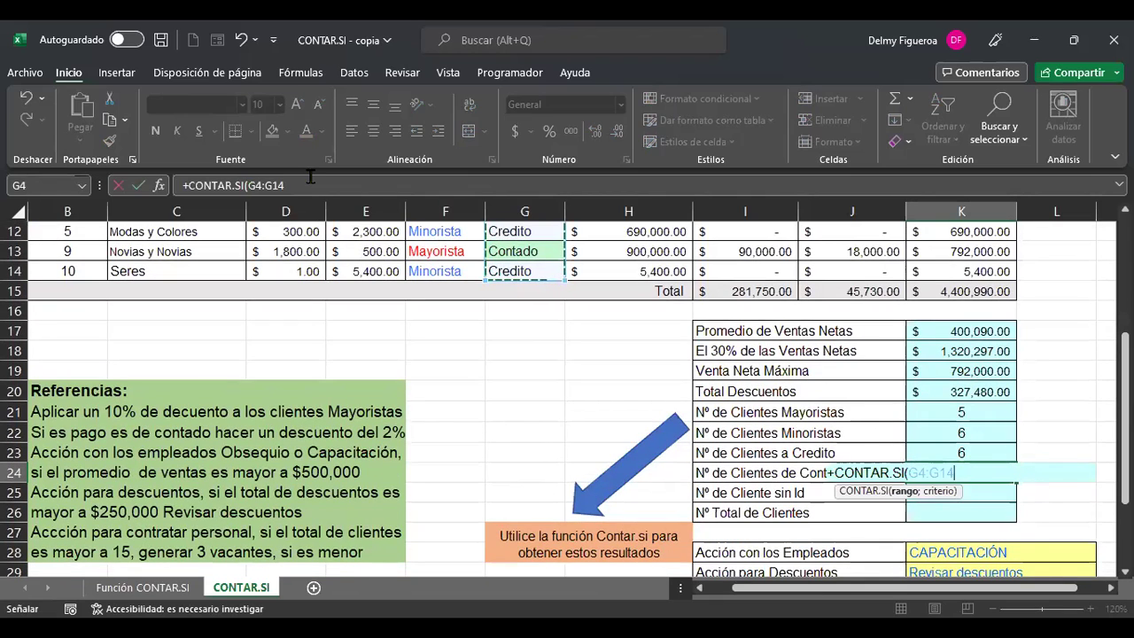
scroll(399, 337, "up", 3)
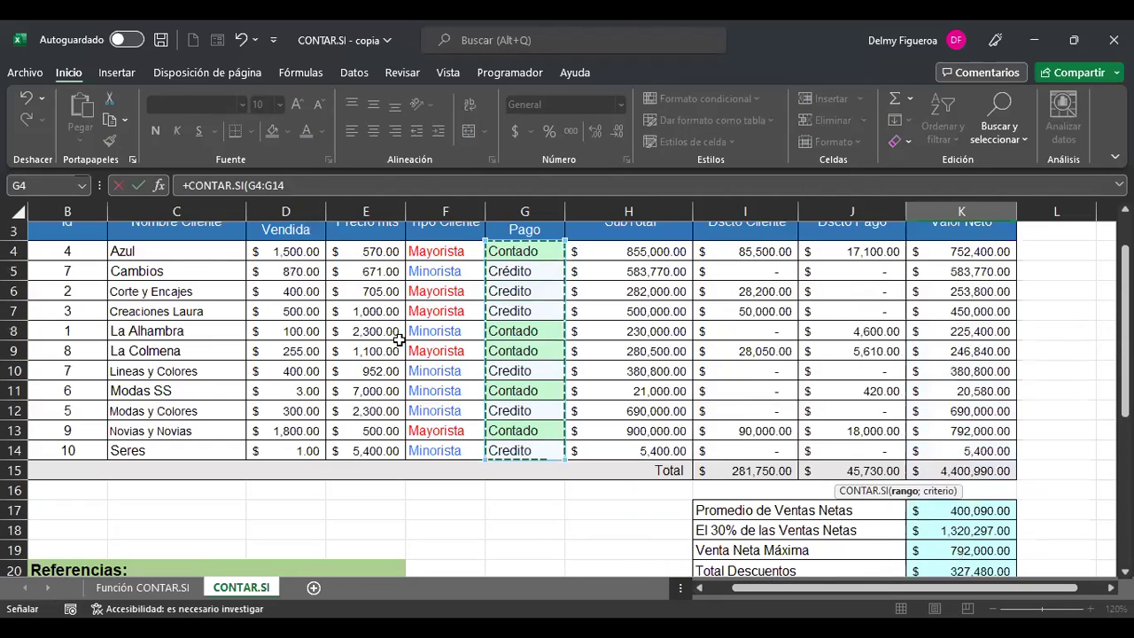
scroll(400, 340, "down", 3)
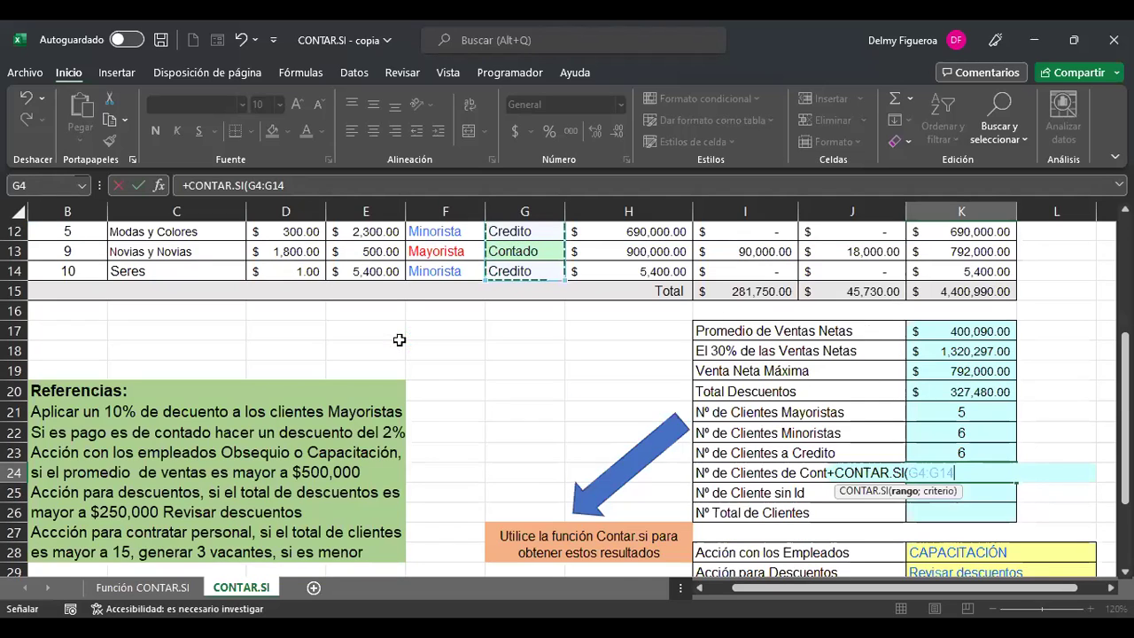
type(";\"=Contado\"")
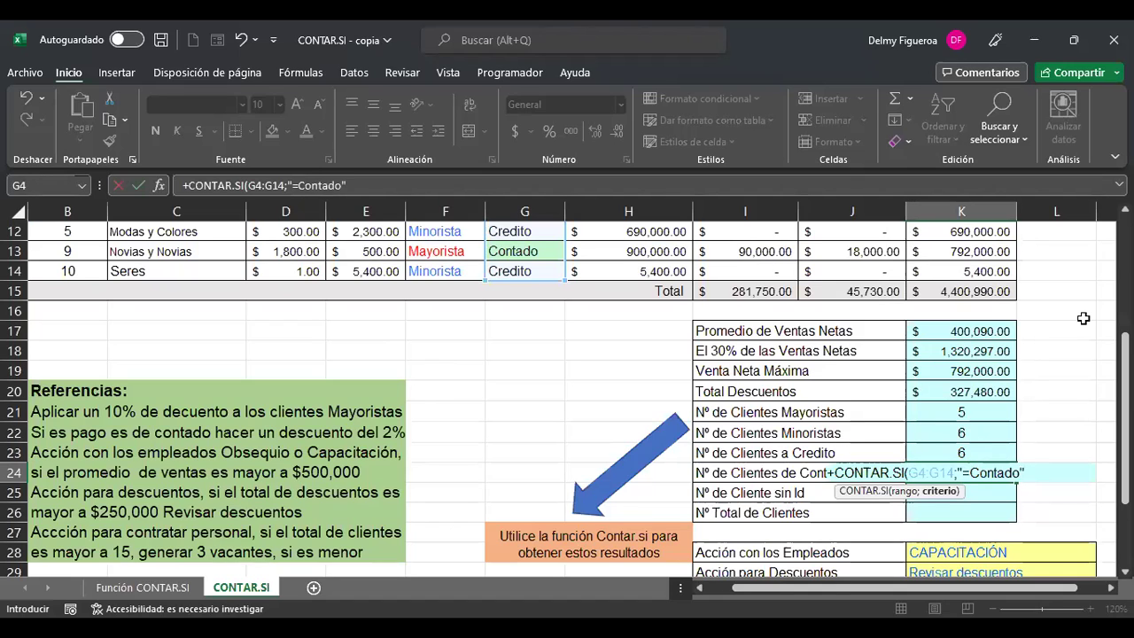
key("Return")
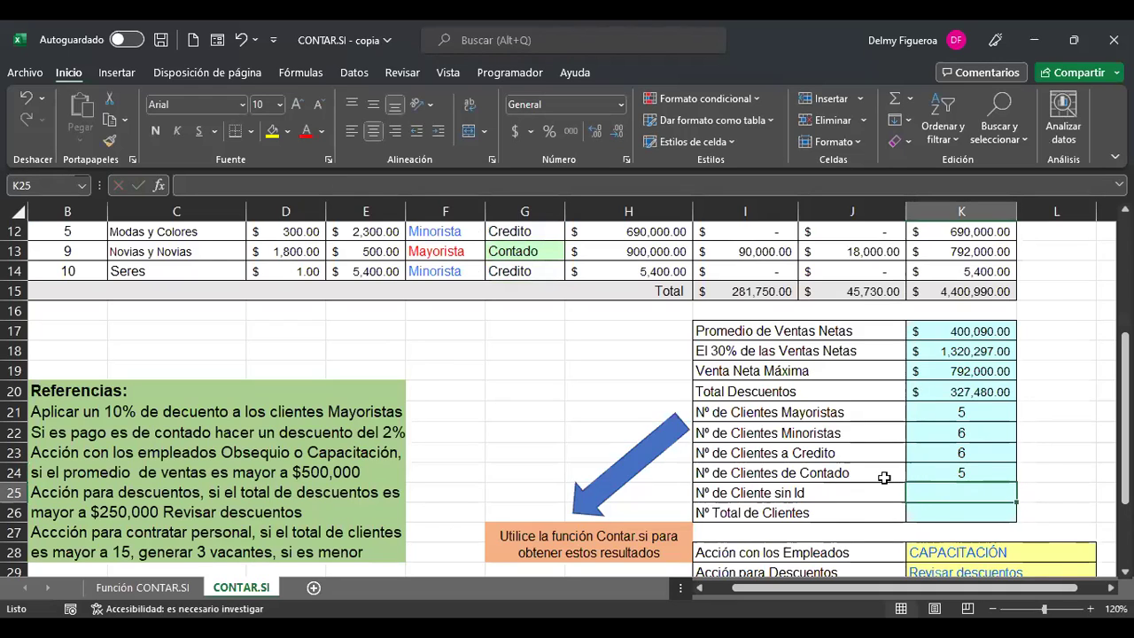
scroll(884, 477, "up", 4)
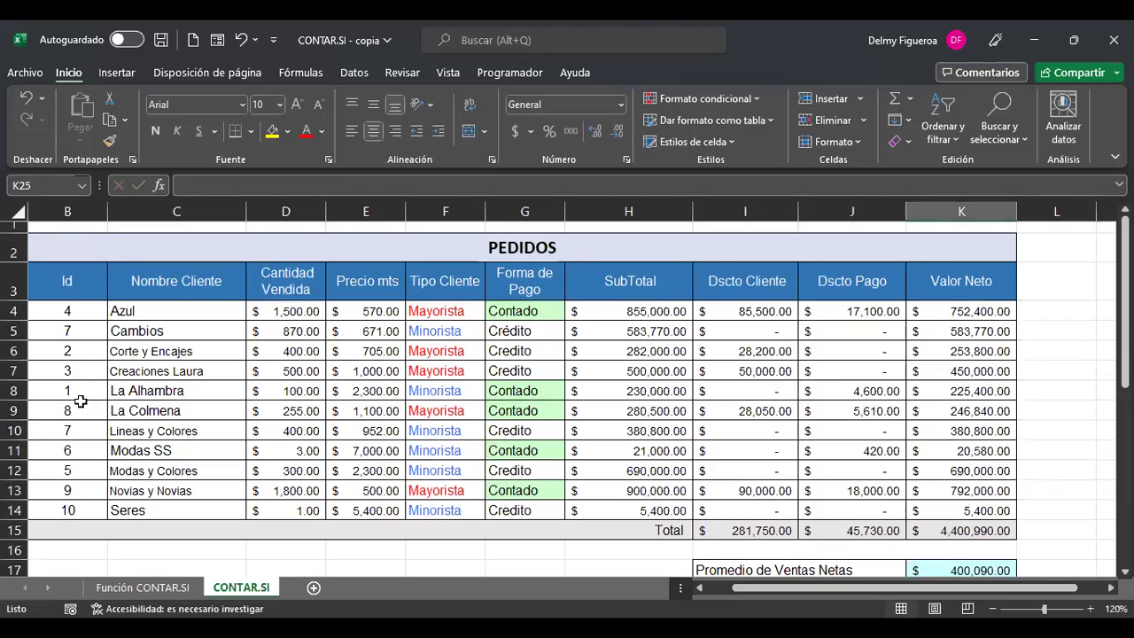
scroll(98, 488, "down", 4)
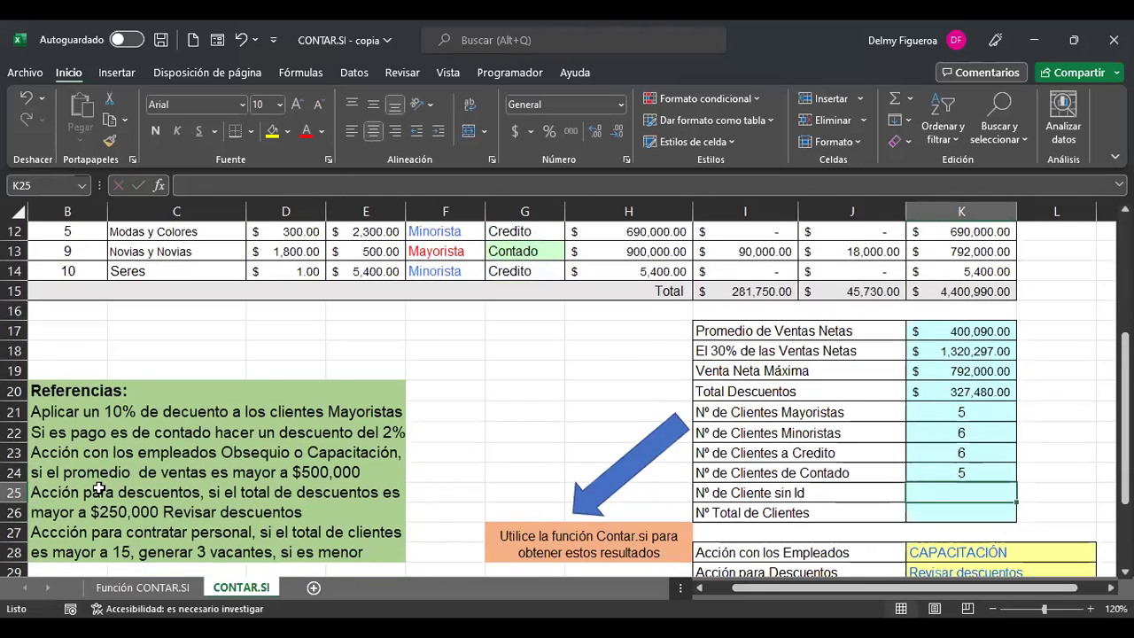
scroll(99, 488, "down", 2)
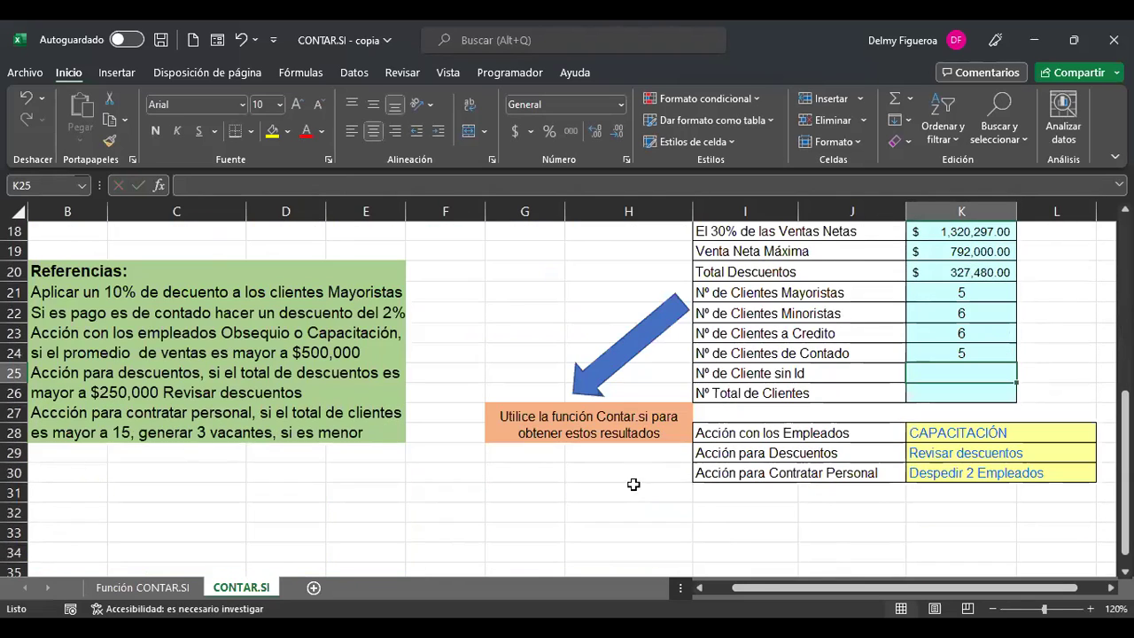
type("+")
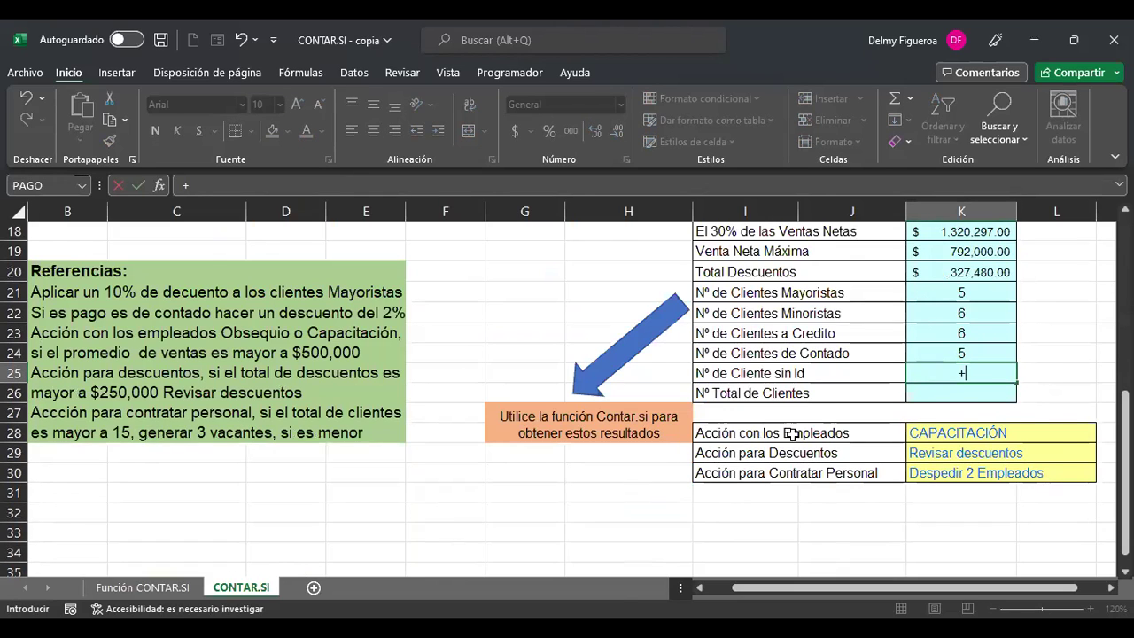
type("si")
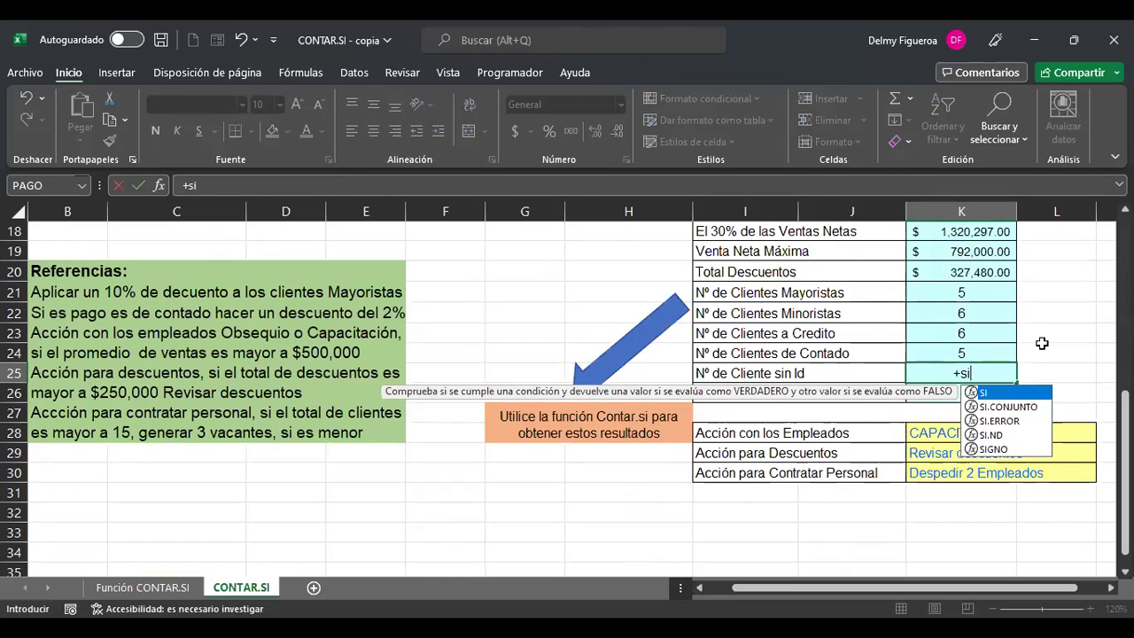
double_click(987, 391)
scroll(276, 372, "up", 4)
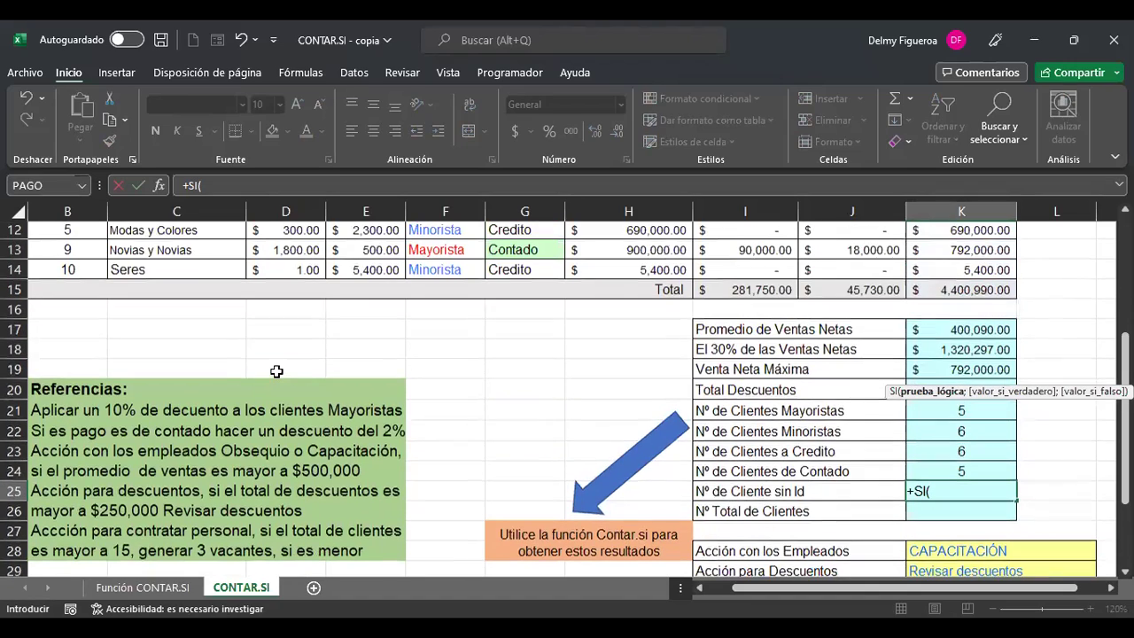
scroll(277, 372, "up", 2)
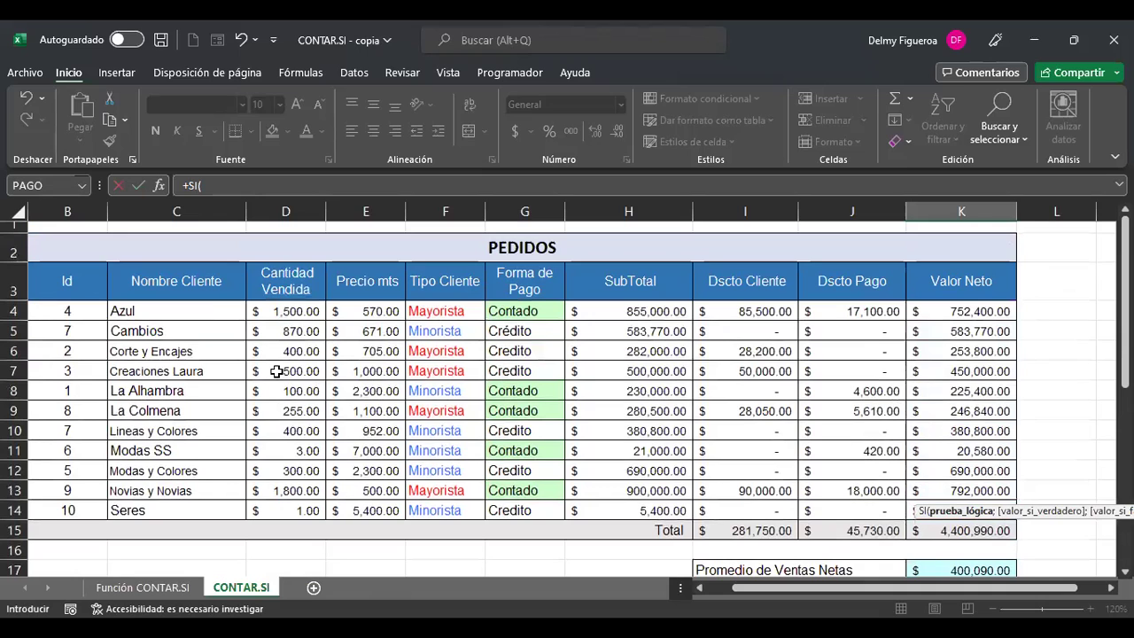
left_click(86, 314)
left_click(83, 502, "shift")
scroll(719, 425, "down", 3)
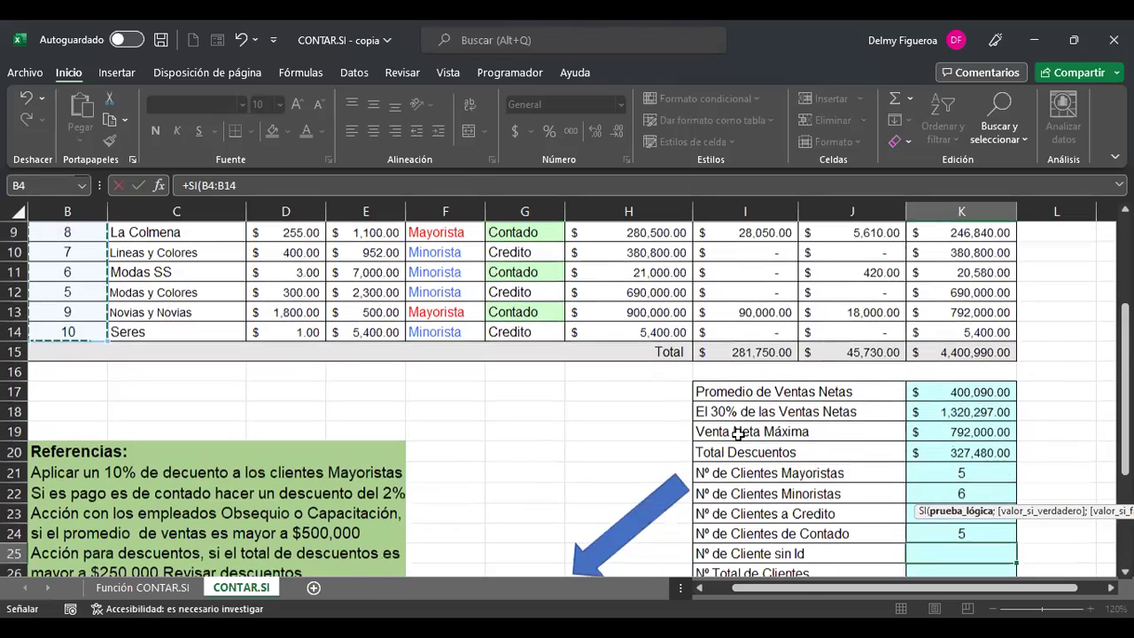
scroll(738, 434, "down", 1)
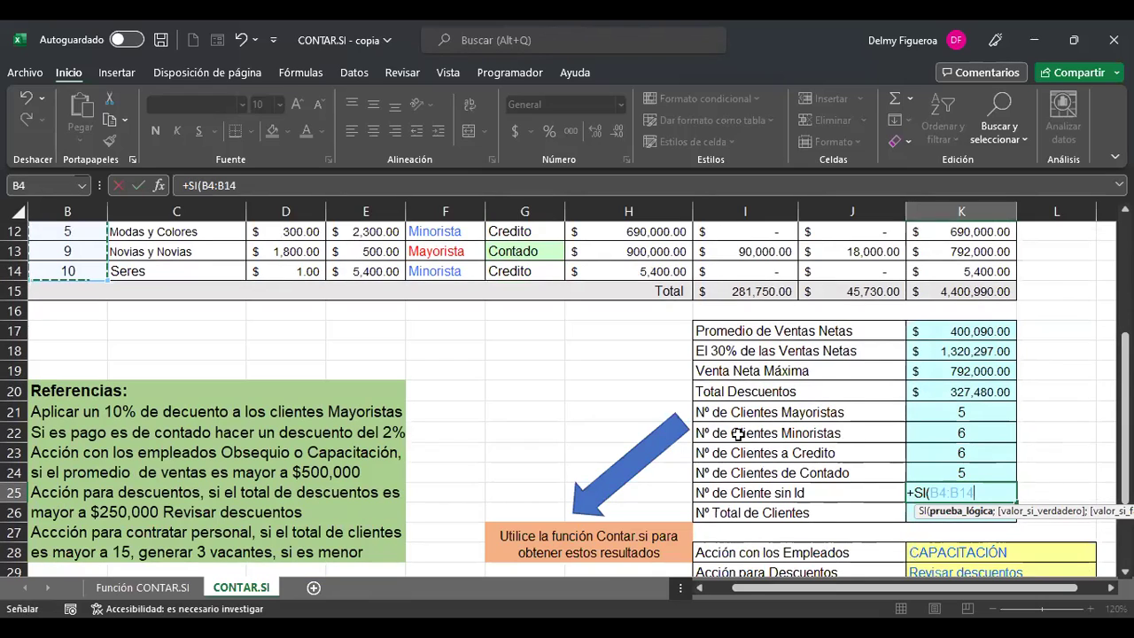
type("=")
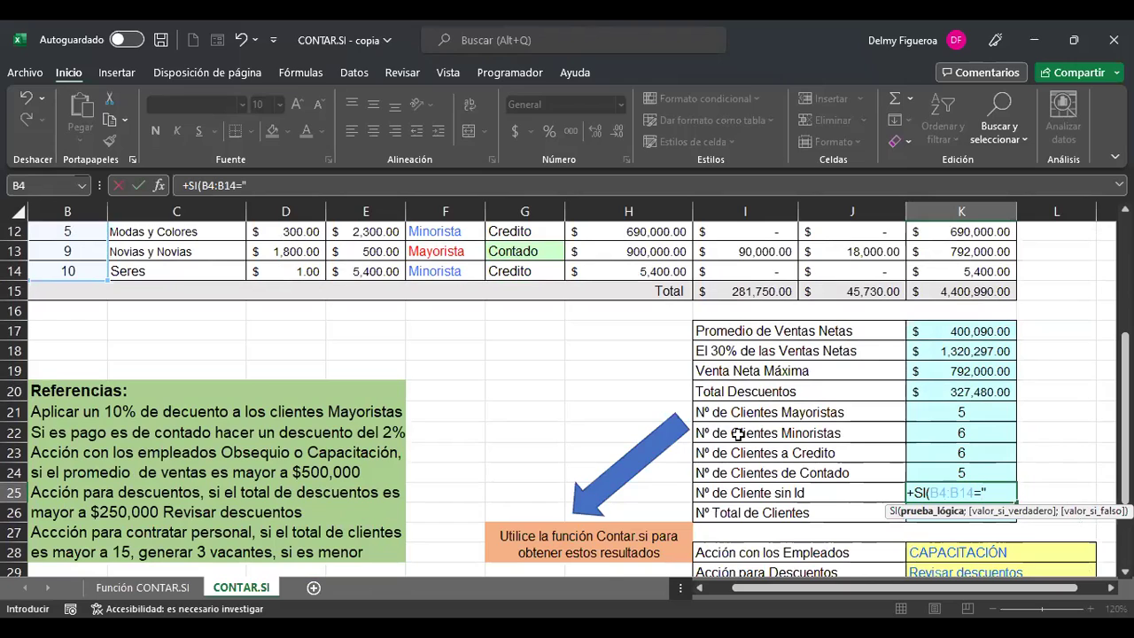
type("\"")
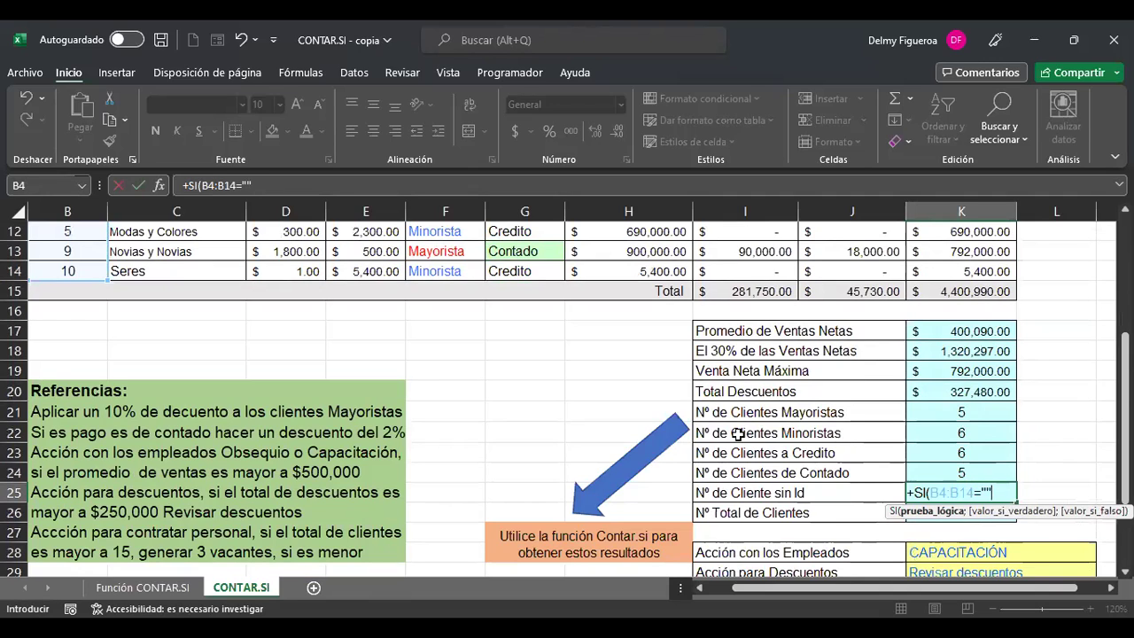
key("Escape")
- Try to enter a CONTAR.SI formula in K25 for clients without Id, using range B4:B14 and the criterion =""
type("+")
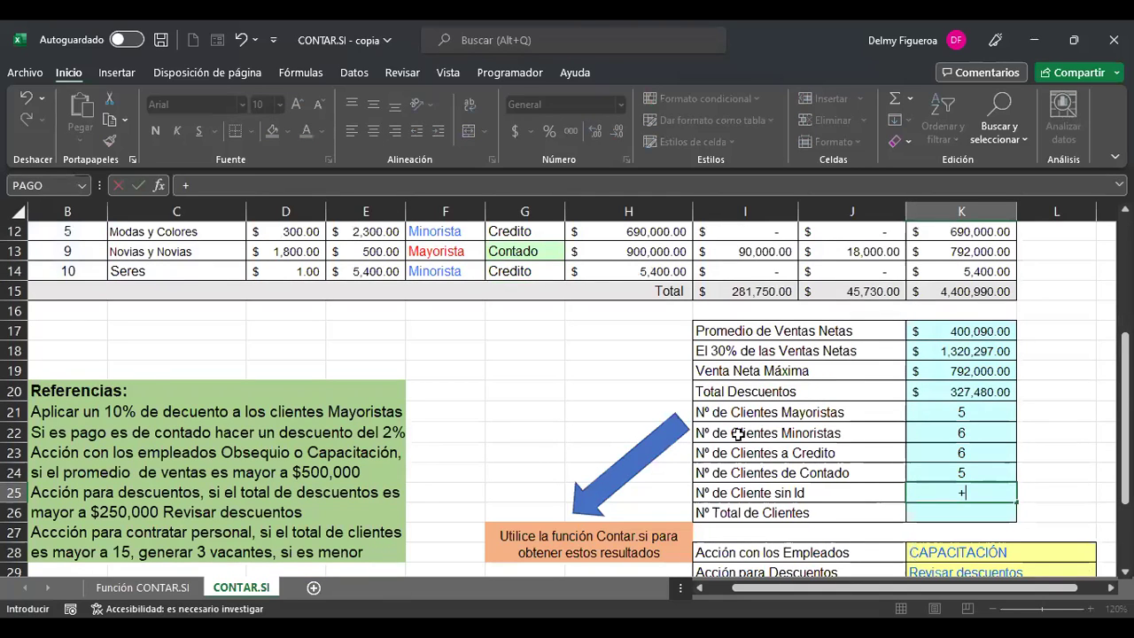
type("contar")
left_click(1013, 541)
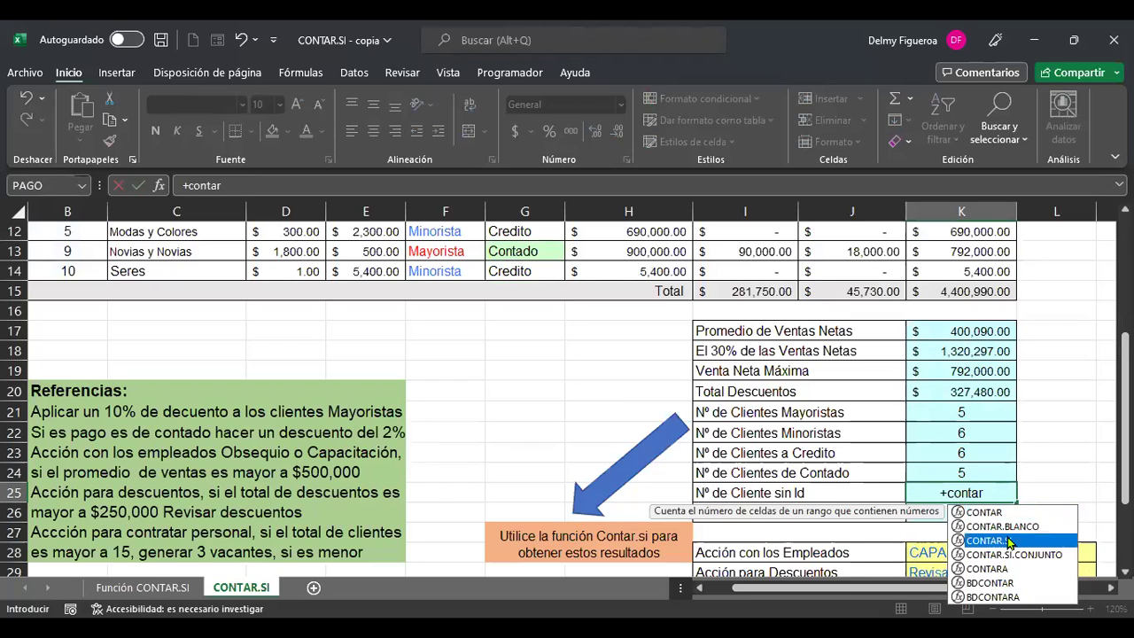
double_click(987, 549)
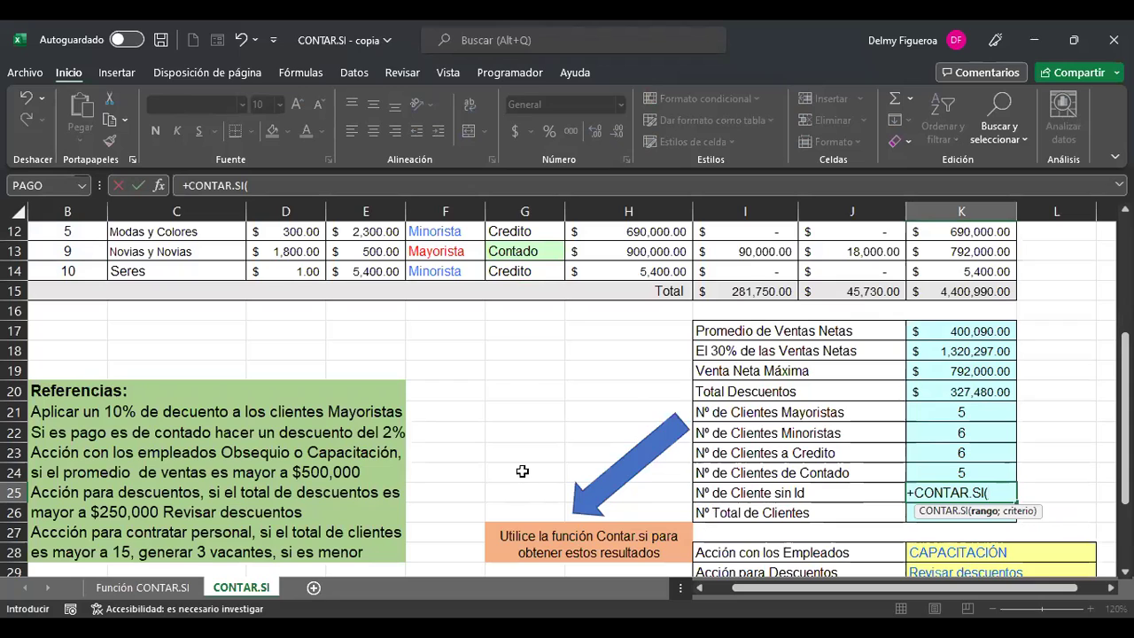
scroll(516, 462, "up", 4)
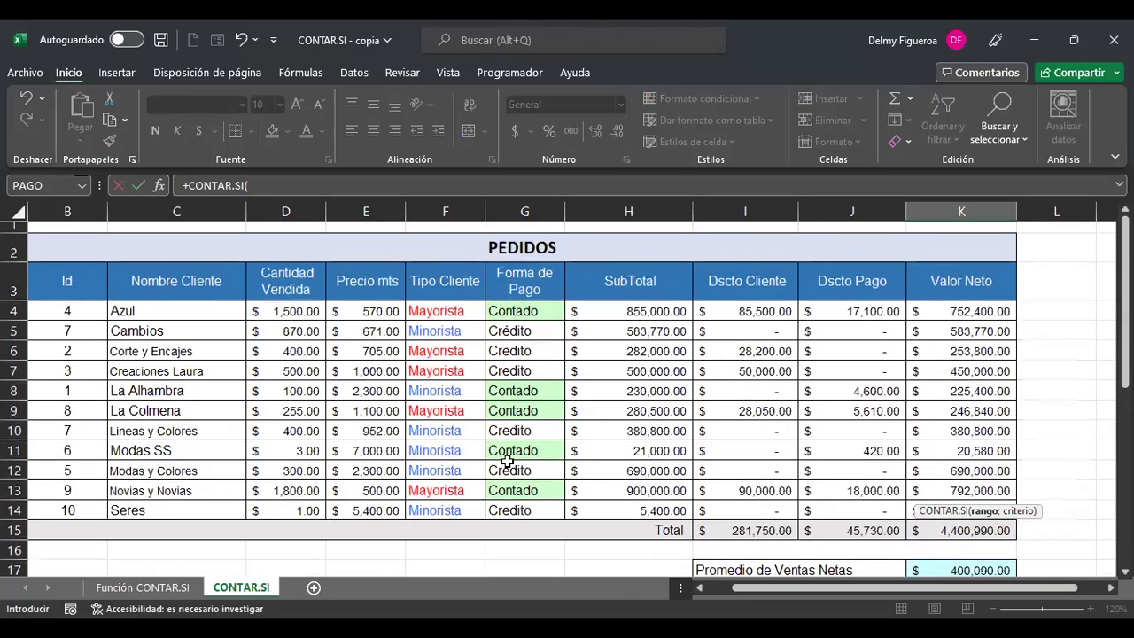
left_click_drag(73, 311, 68, 510)
scroll(745, 482, "down", 4)
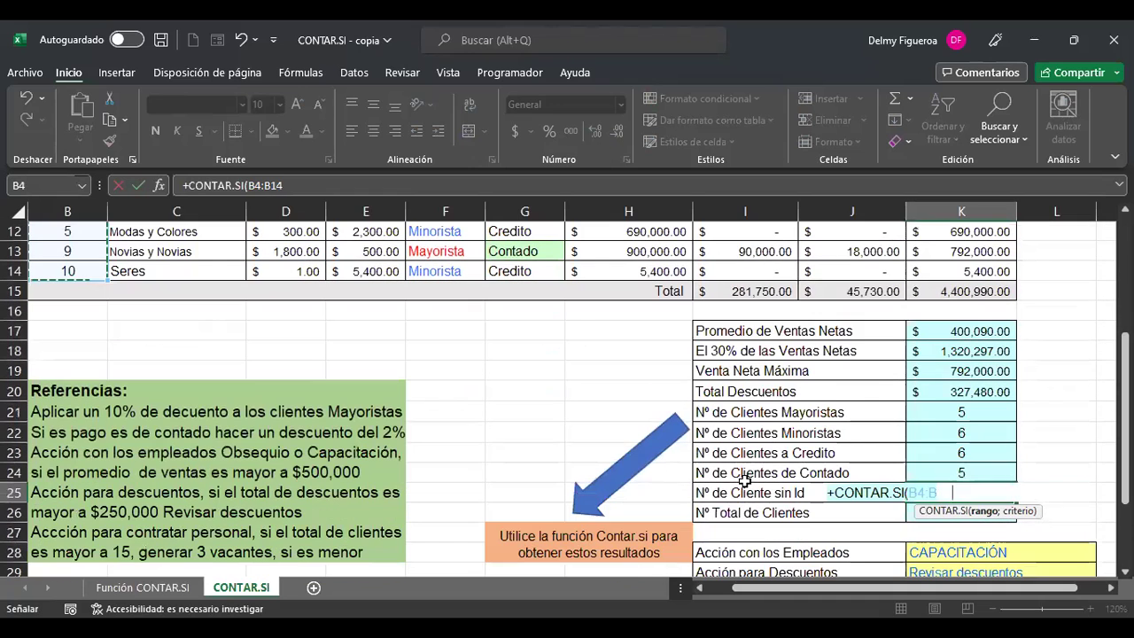
scroll(620, 487, "down", 1)
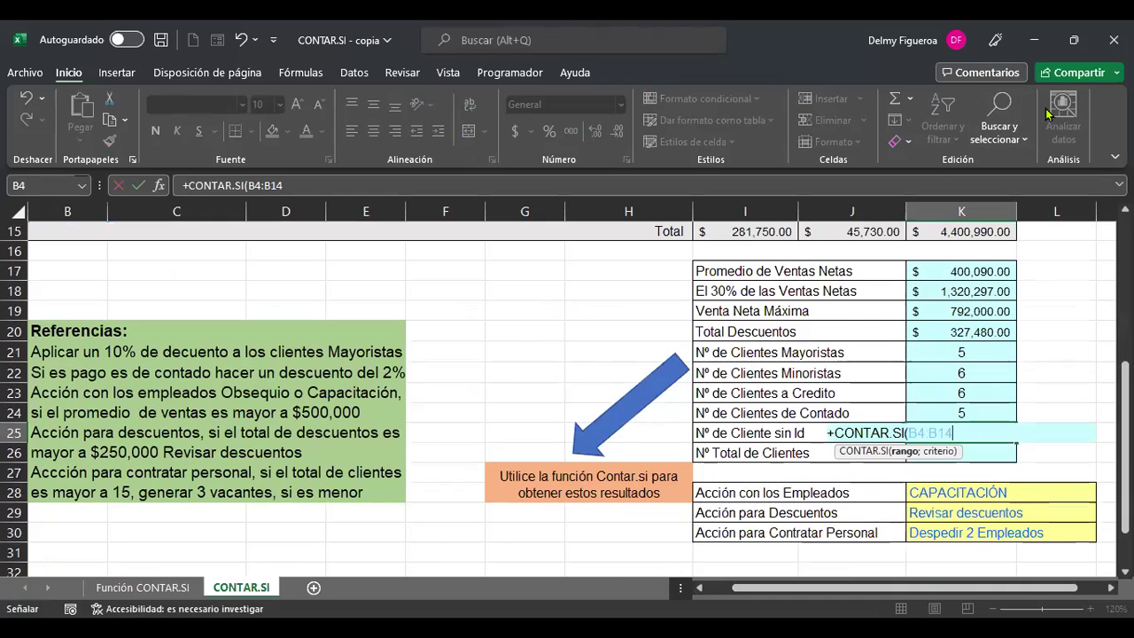
type(";")
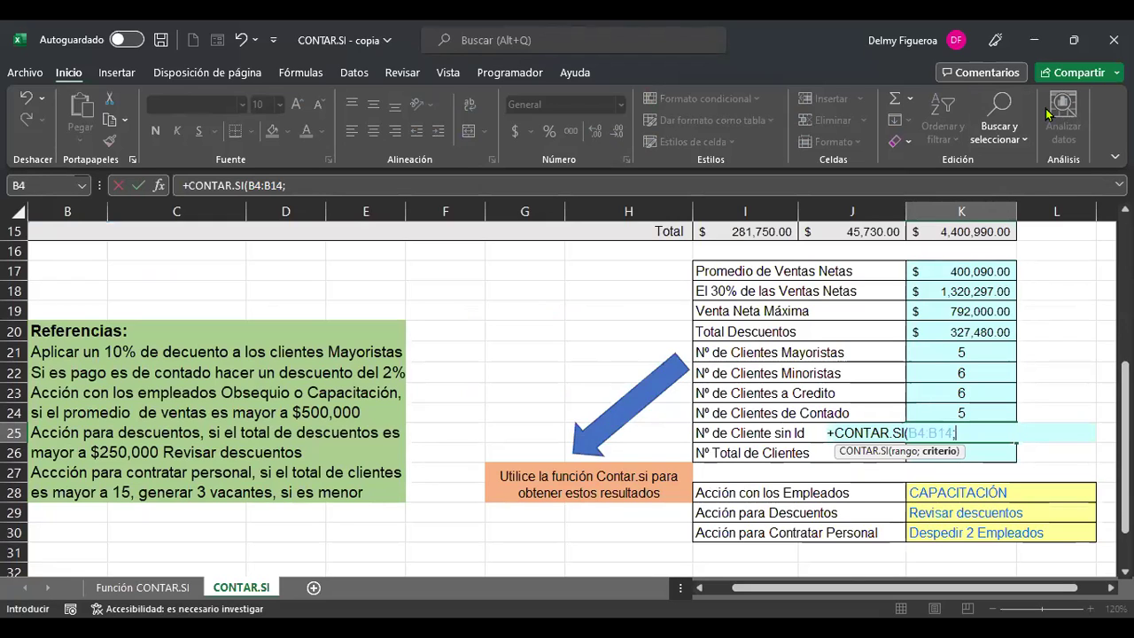
type("=\"\"")
key("Return")
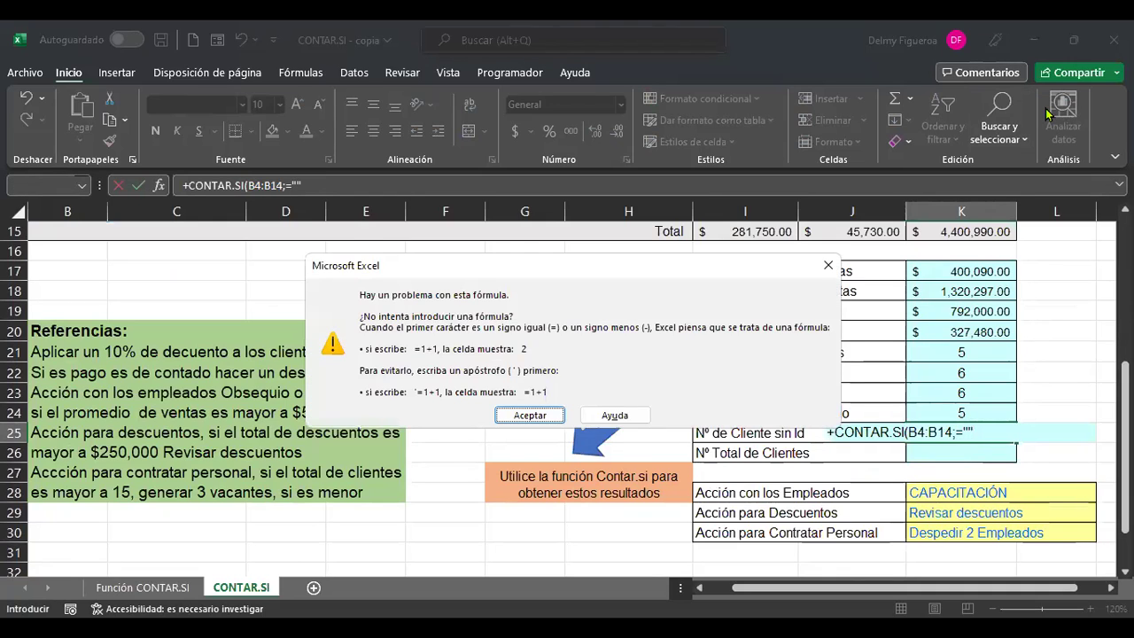
key("Return")
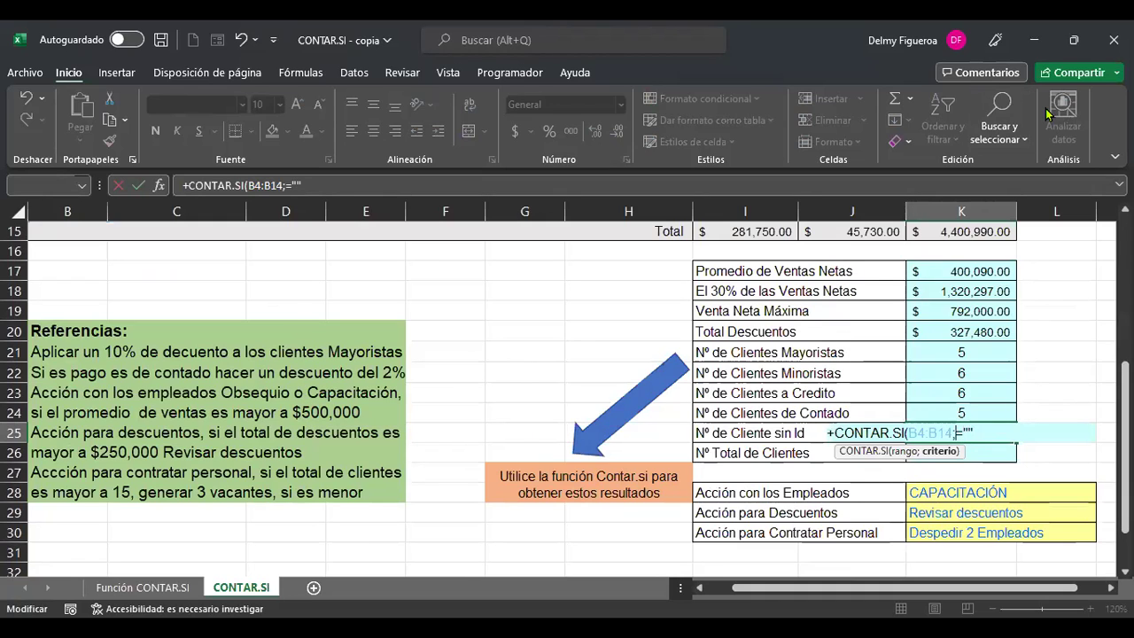
- Enclose the K25 formula's criterion in quotation marks so it reads "=""", and enter the formula
key("Left")
key("Left")
key("Left")
type("\"")
key("Right")
key("Right")
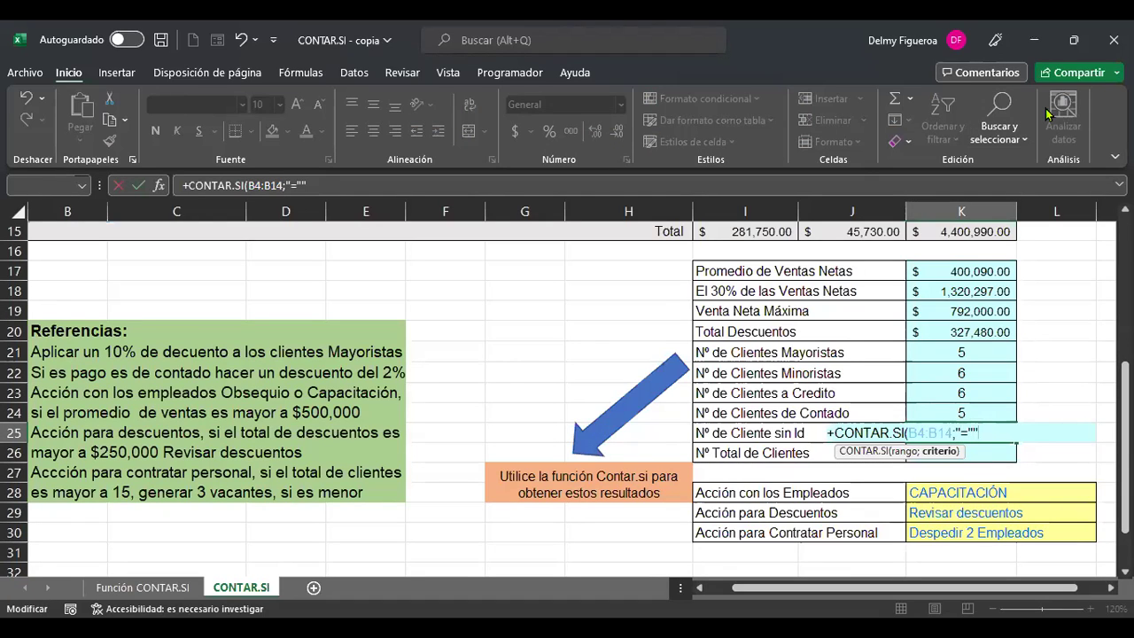
type("\"")
key("ctrl+Return")
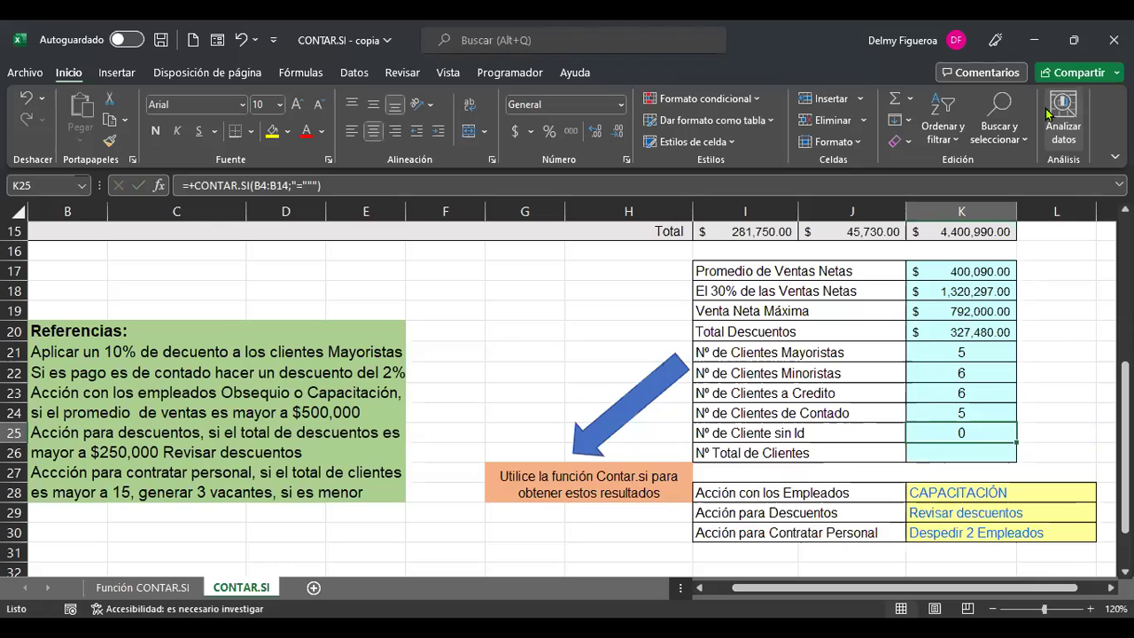
- Review the range and criterion arguments of the CONTAR.SI formula in K25
key("Right")
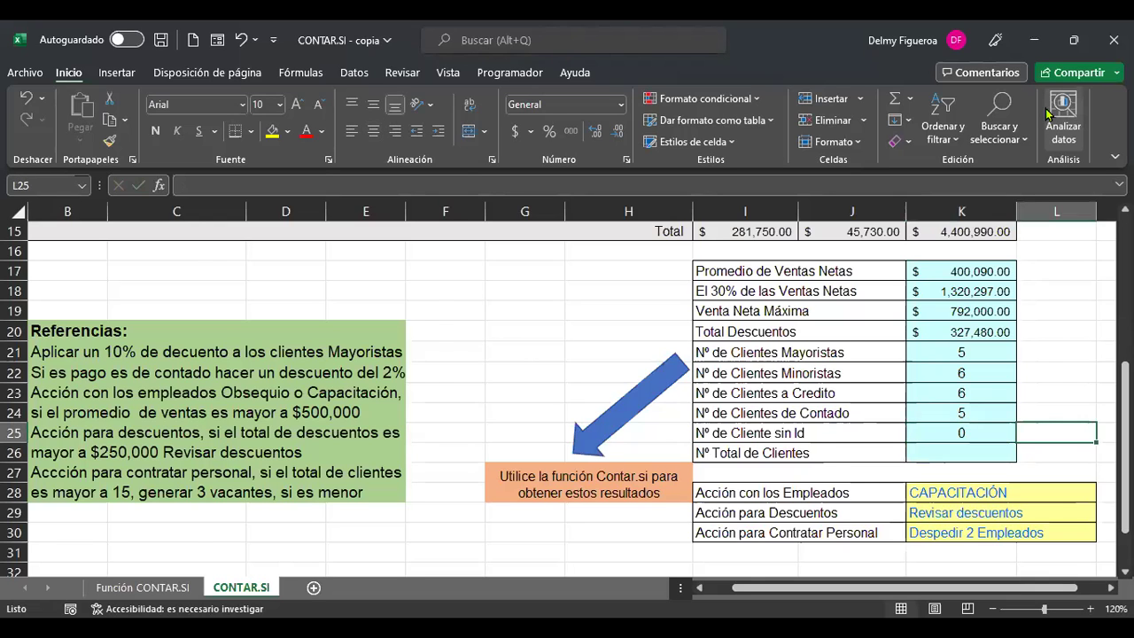
key("Right")
key("Left")
key("Left")
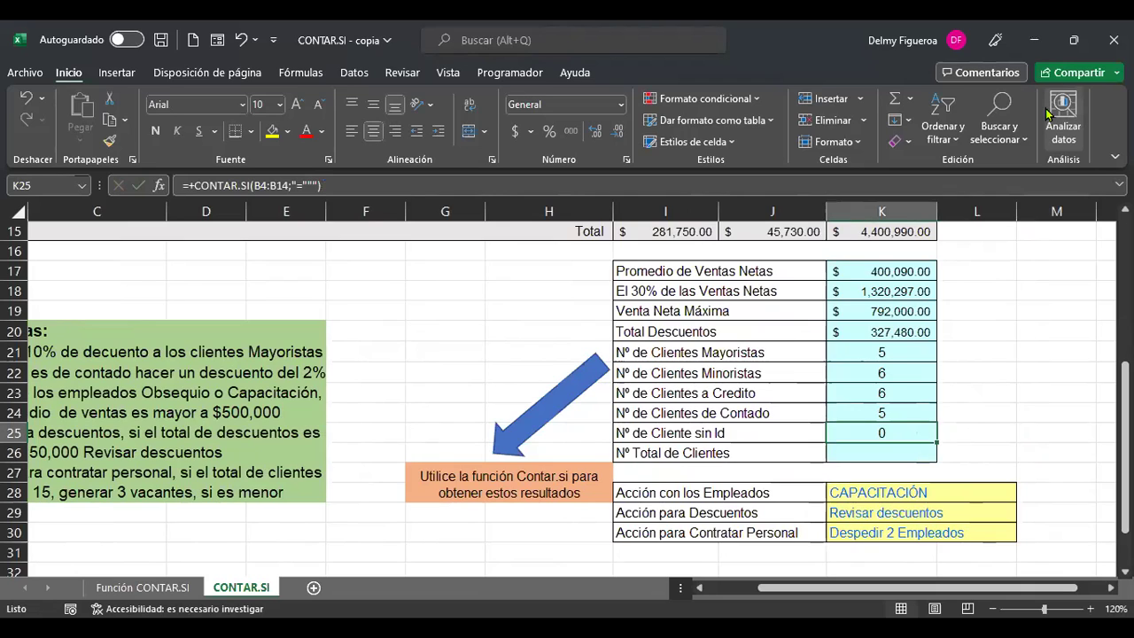
key("F2")
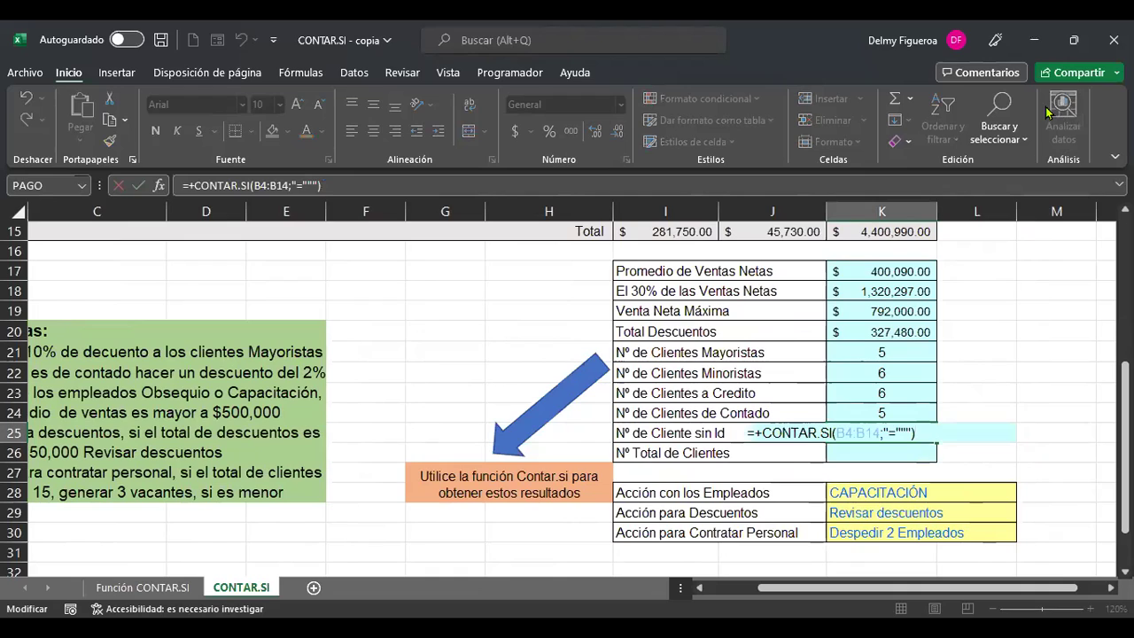
left_click(810, 428)
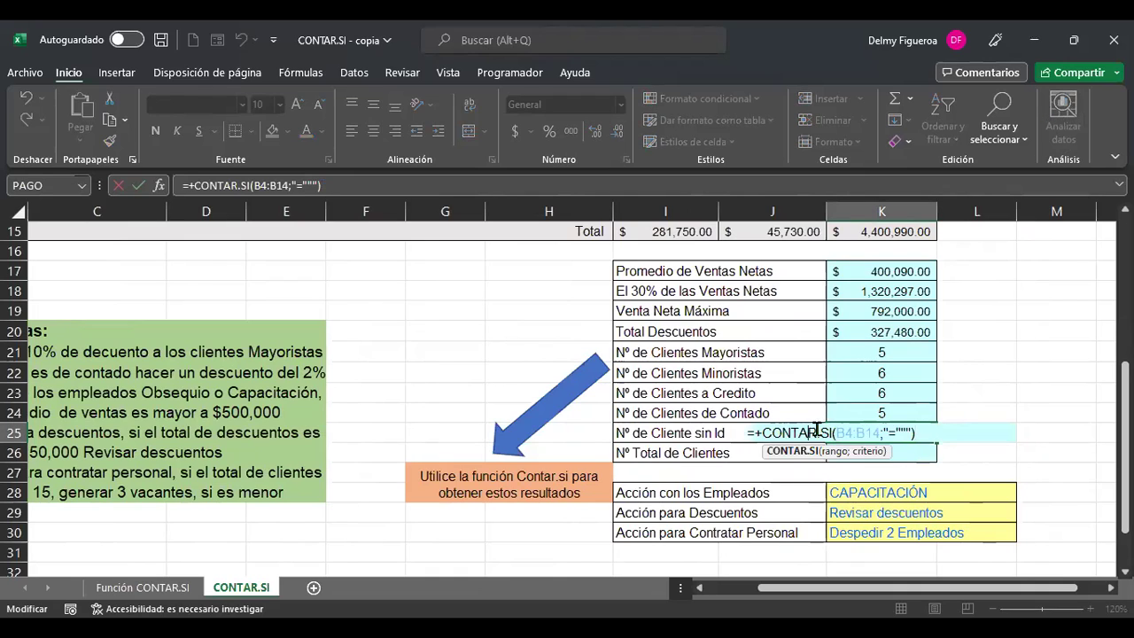
left_click(846, 430)
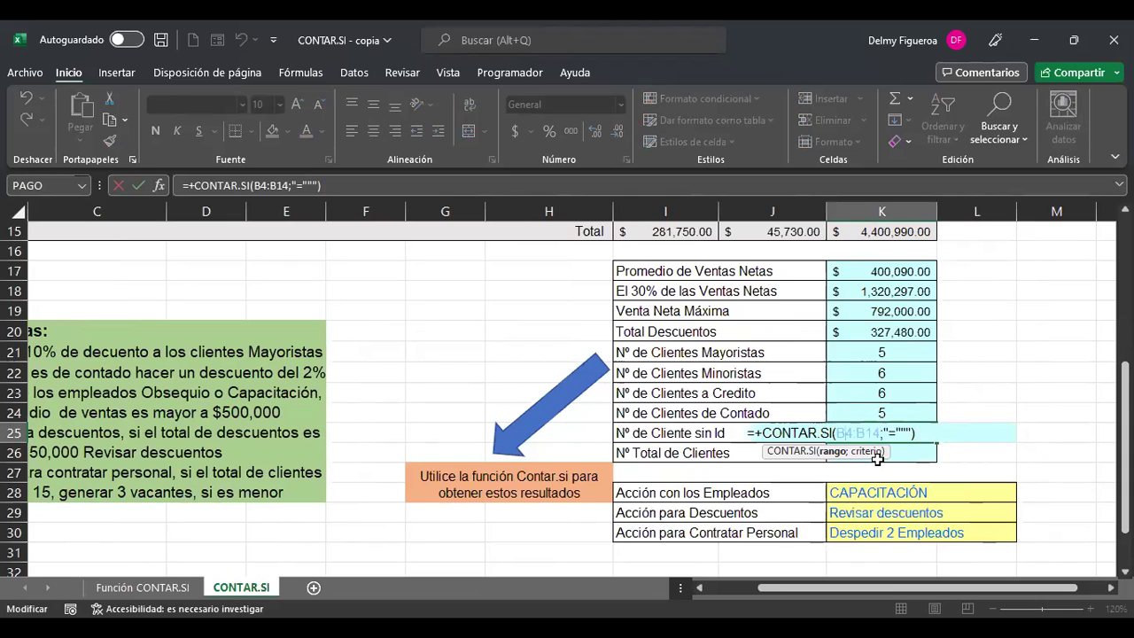
key("Right")
key("Right")
key("Right")
key("Right")
key("Right")
key("Right")
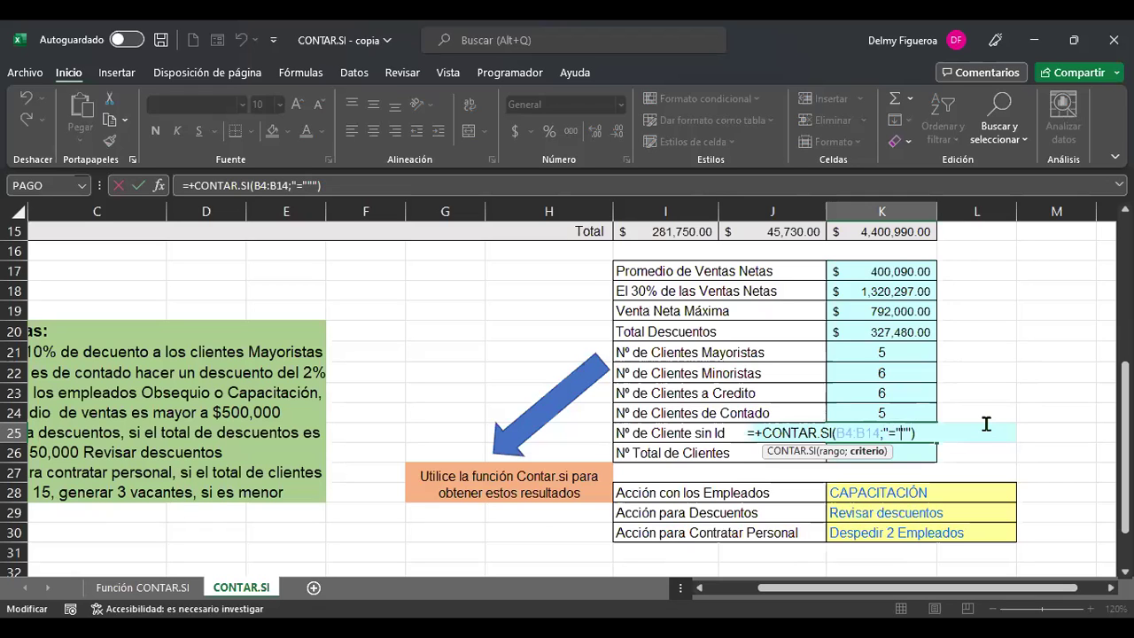
left_click(1027, 452)
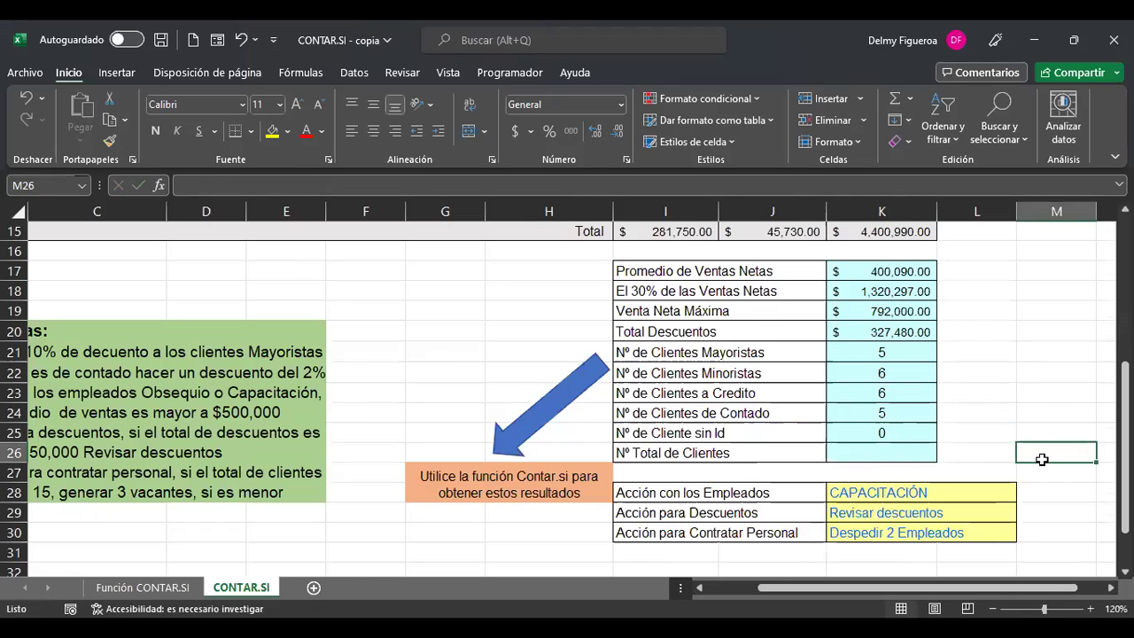
- Enlarge the view and check the quotation marks in the K25 formula's criterion, leaving the formula as it is
scroll(890, 451, "up", 3)
left_click(792, 451)
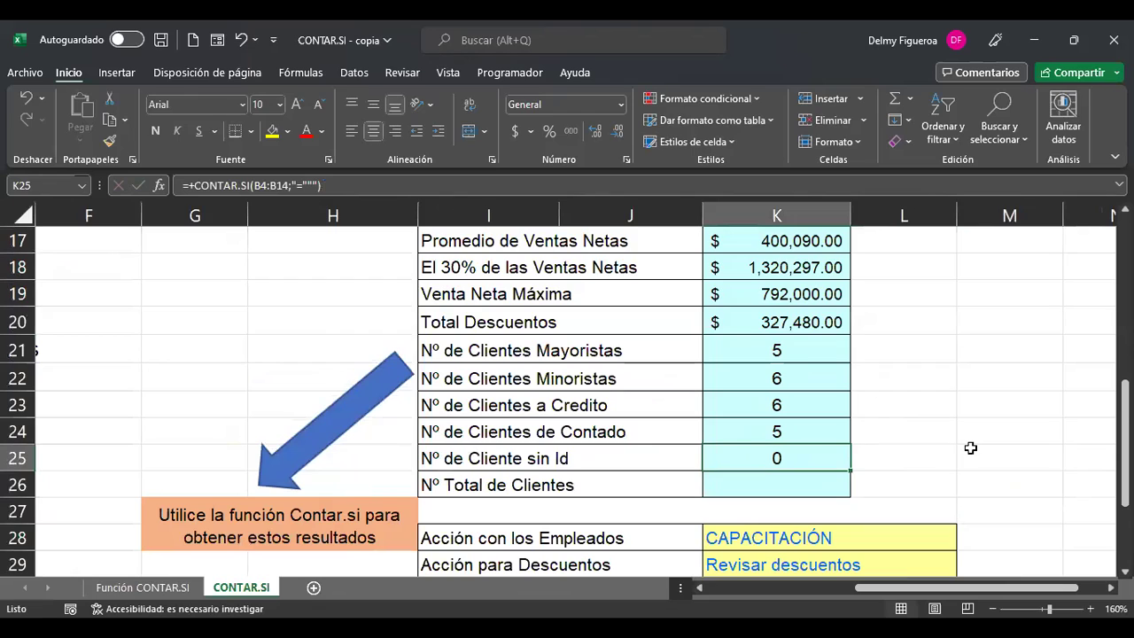
key("F2")
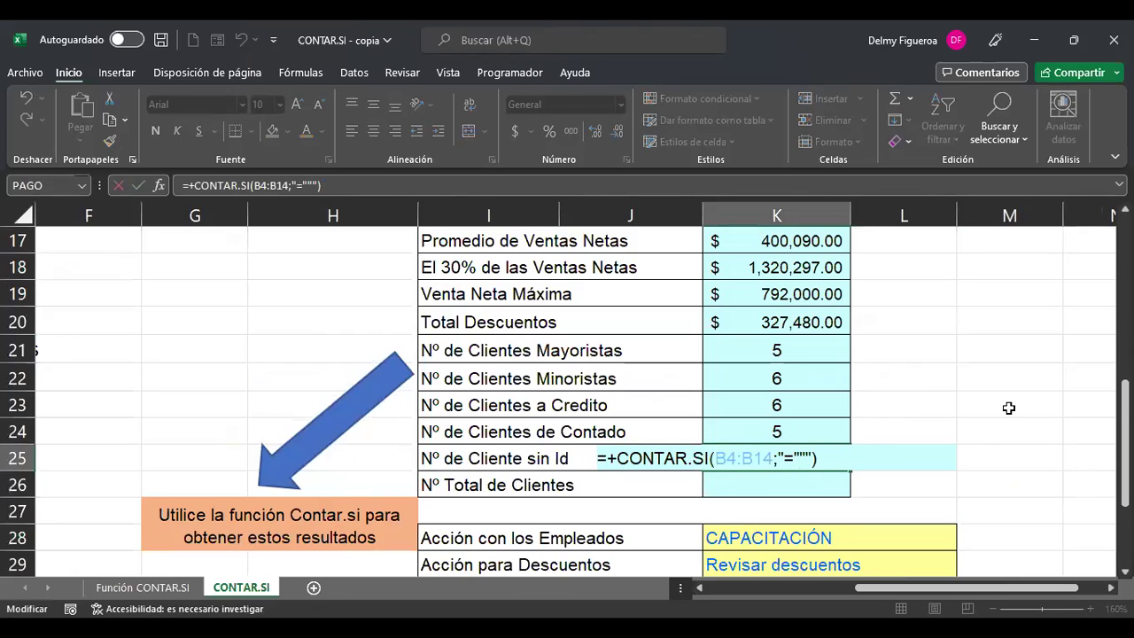
key("Left")
key("Left")
key("Left")
key("Left")
key("Right")
key("Right")
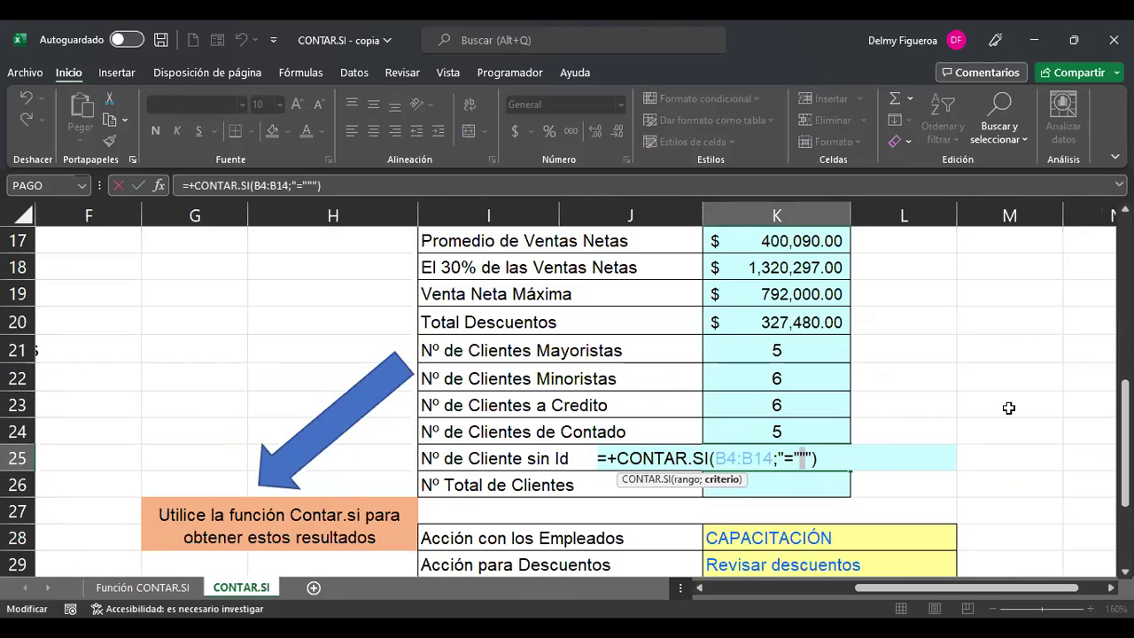
key("Right")
key("Return")
key("Up")
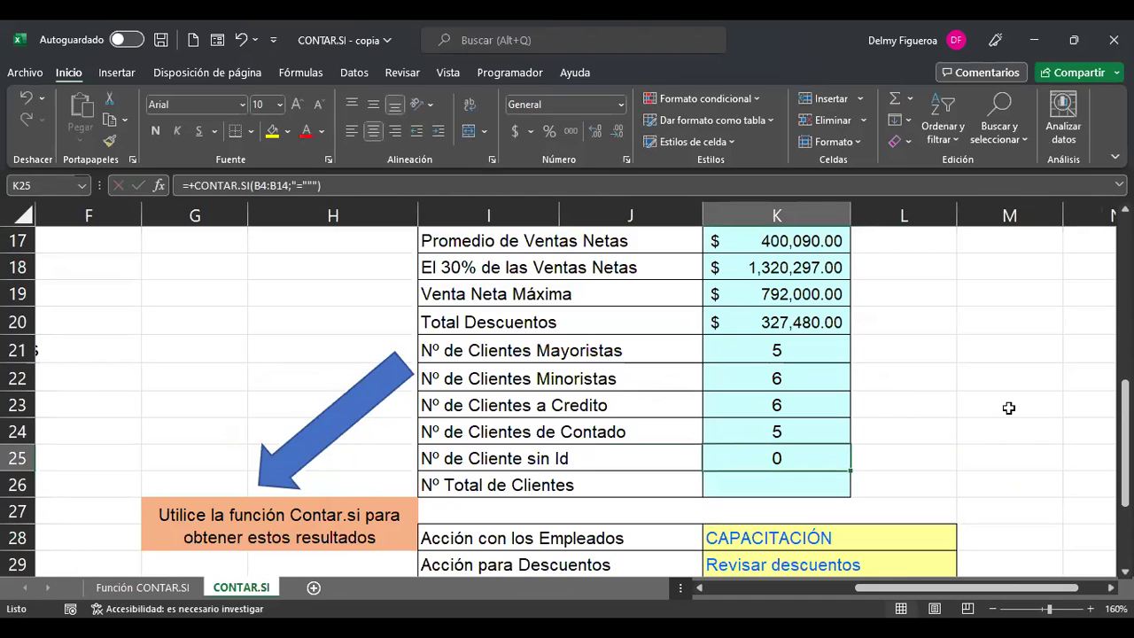
- Start a second CONTAR.SI formula in L25, beside the count of clients without Id, using the range B4:B14
key("Right")
type("+")
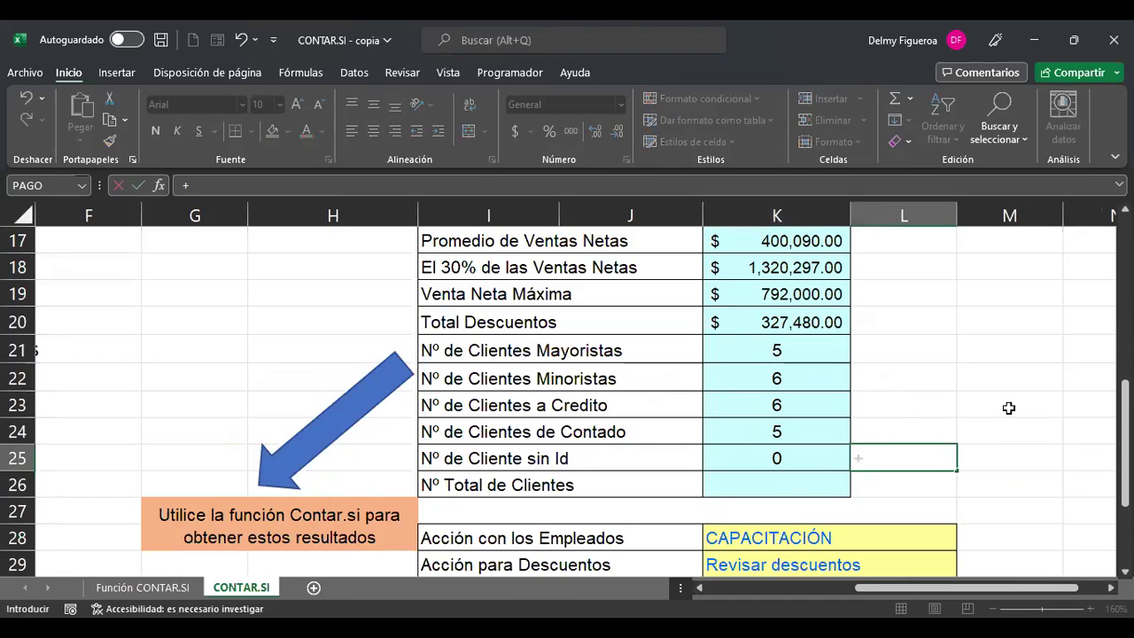
type("contar")
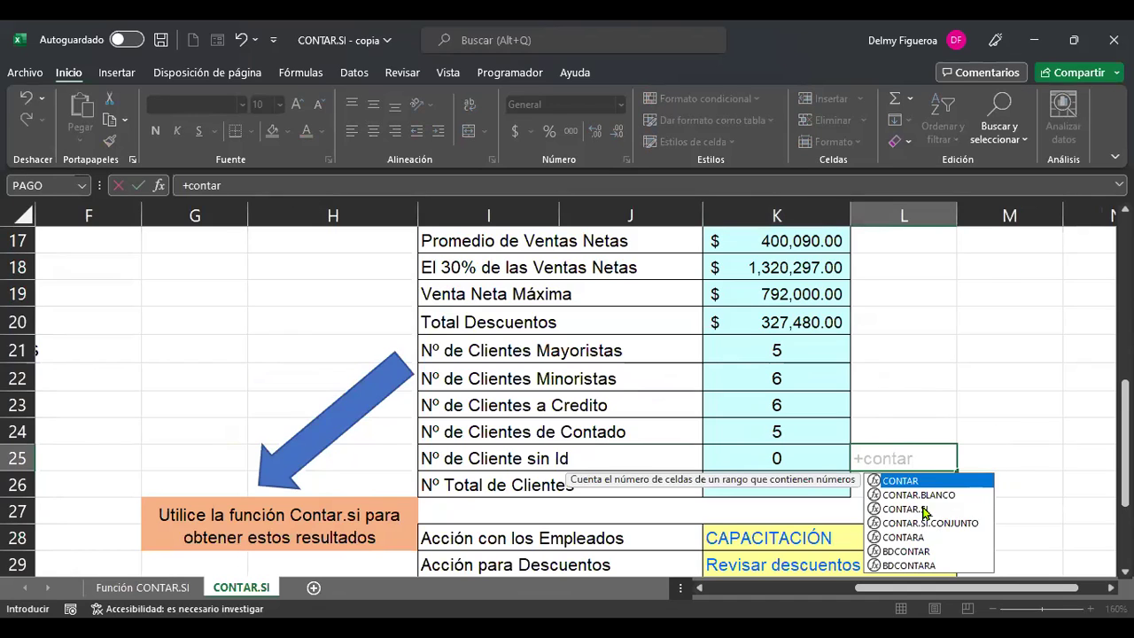
double_click(922, 504)
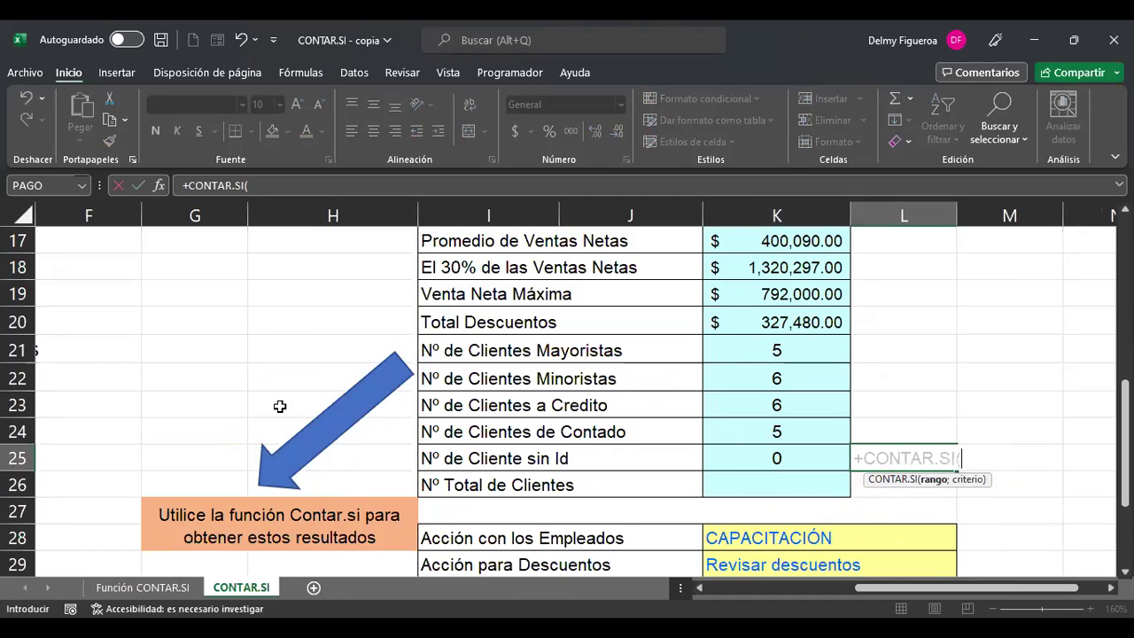
left_click_drag(873, 587, 824, 587)
scroll(305, 352, "up", 5)
left_click(218, 342)
left_click_drag(206, 578, 369, 517)
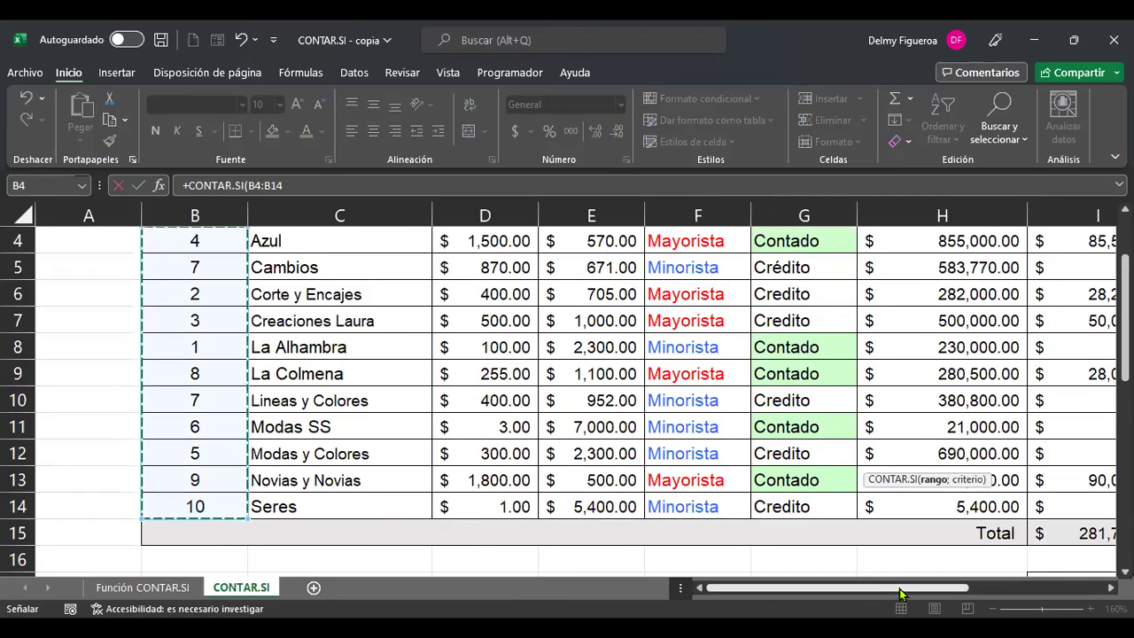
left_click_drag(904, 588, 1041, 587)
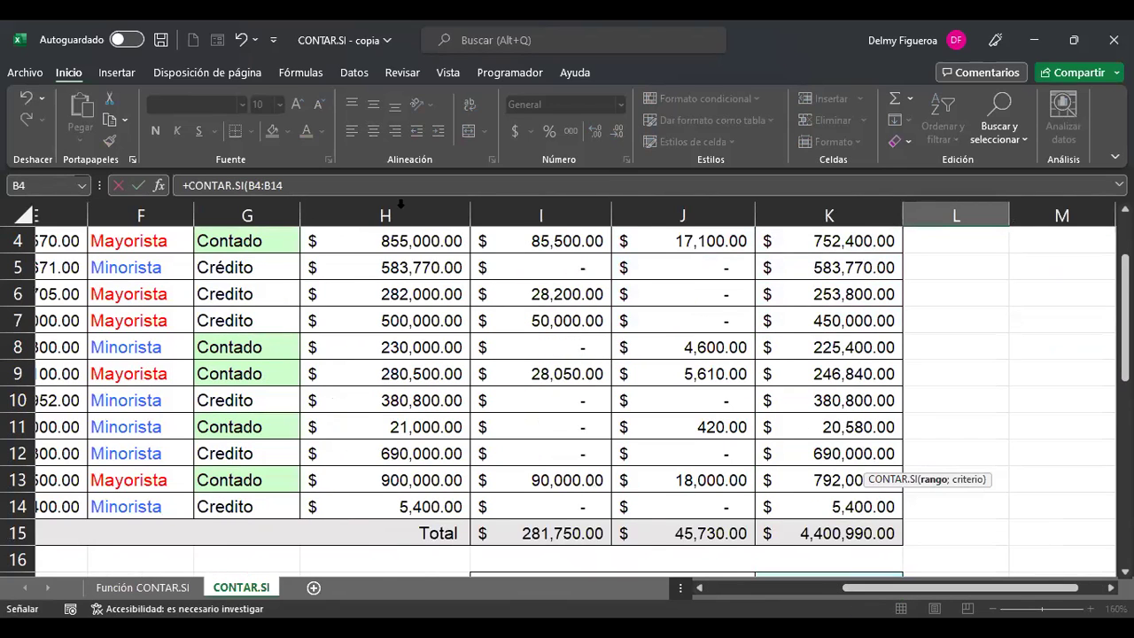
- Complete the L25 formula with the criterion "<0" and enter it
left_click(564, 181)
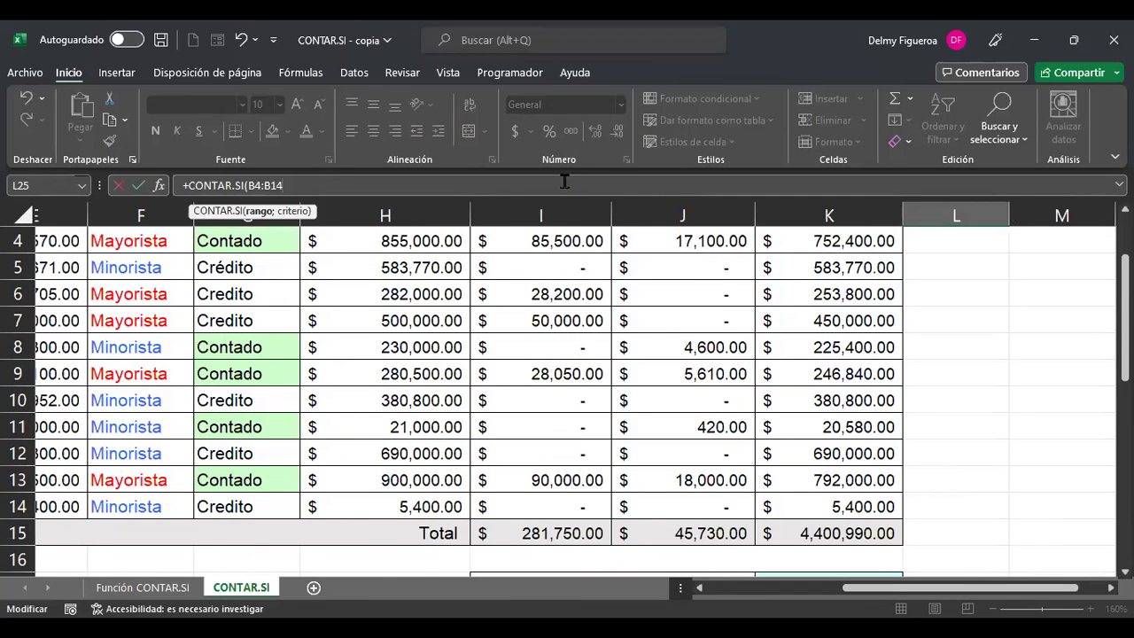
type(";")
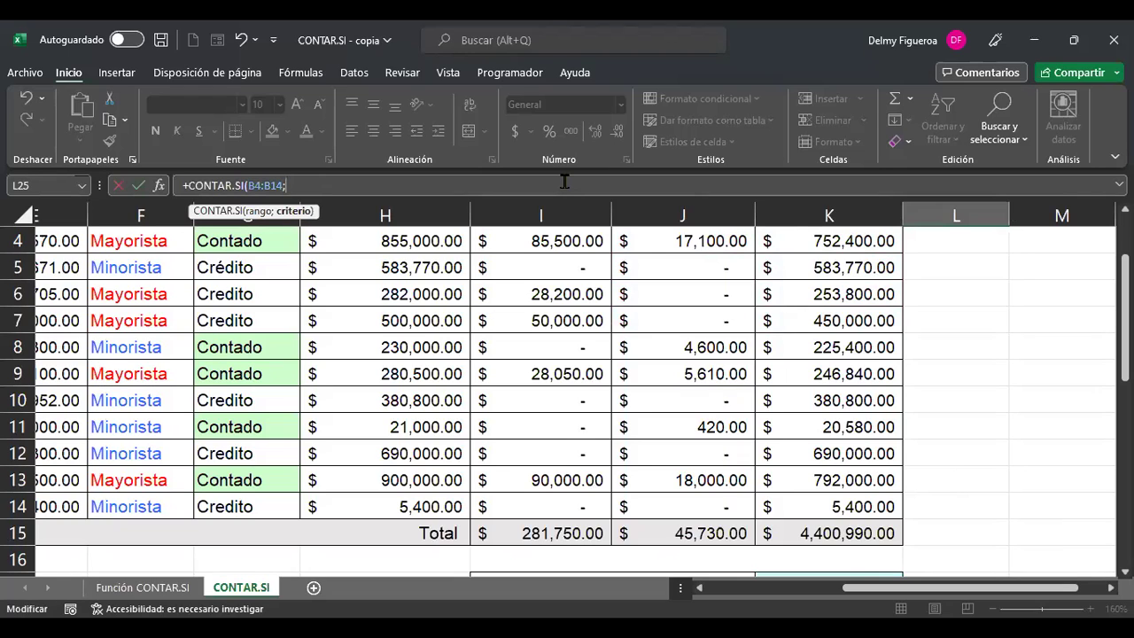
type("\">0")
key("BackSpace")
type("<0\"")
key("ctrl+Return")
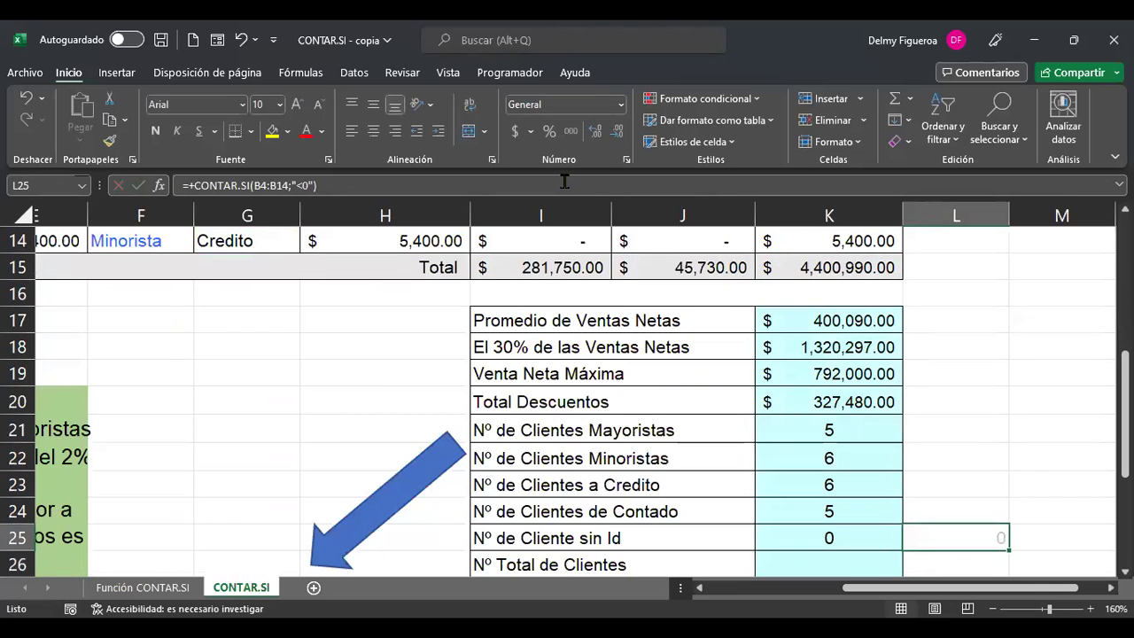
- Clear the Id of La Colmena in cell B9 of the orders table
scroll(1008, 496, "down", 1)
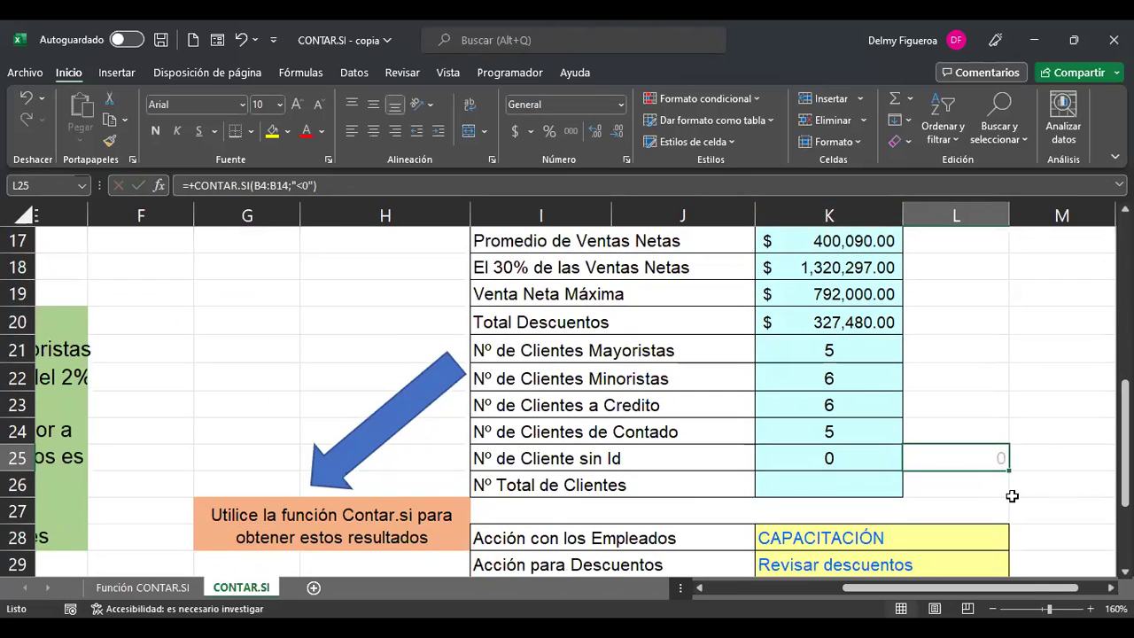
scroll(1011, 496, "up", 1, "ctrl")
scroll(1012, 496, "up", 2, "ctrl")
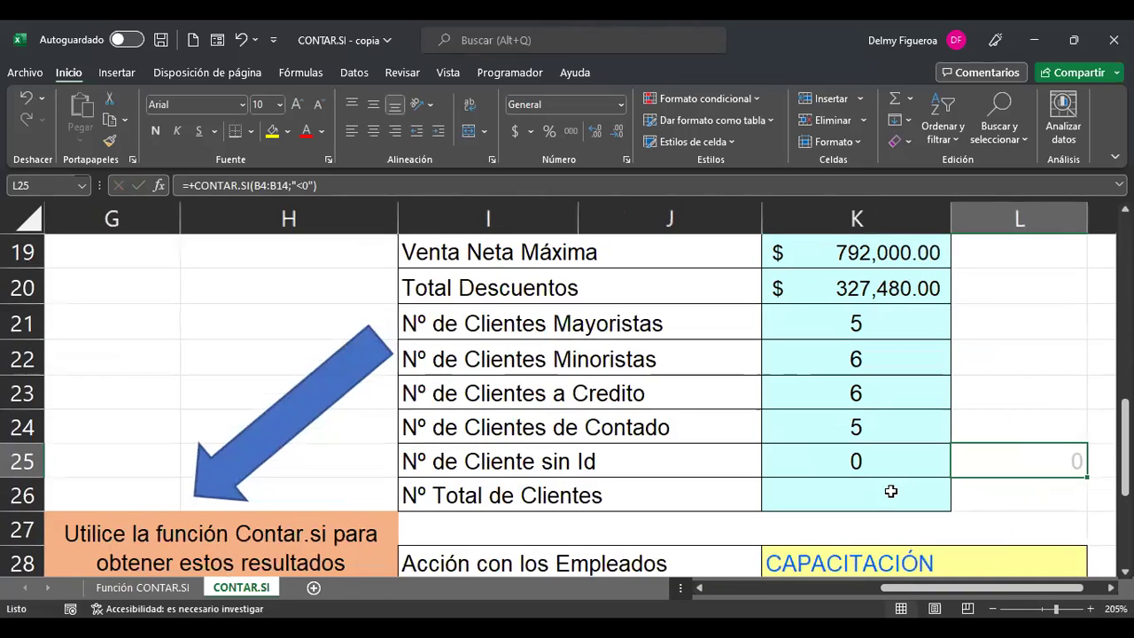
left_click(797, 587)
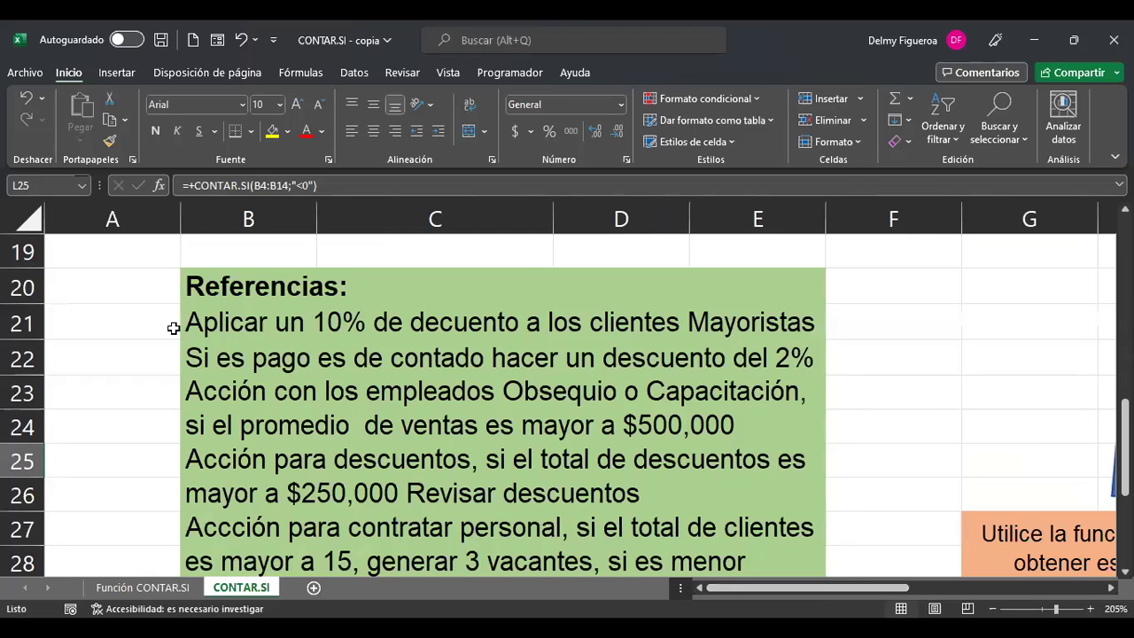
key("ctrl+Home")
scroll(194, 327, "down", 2)
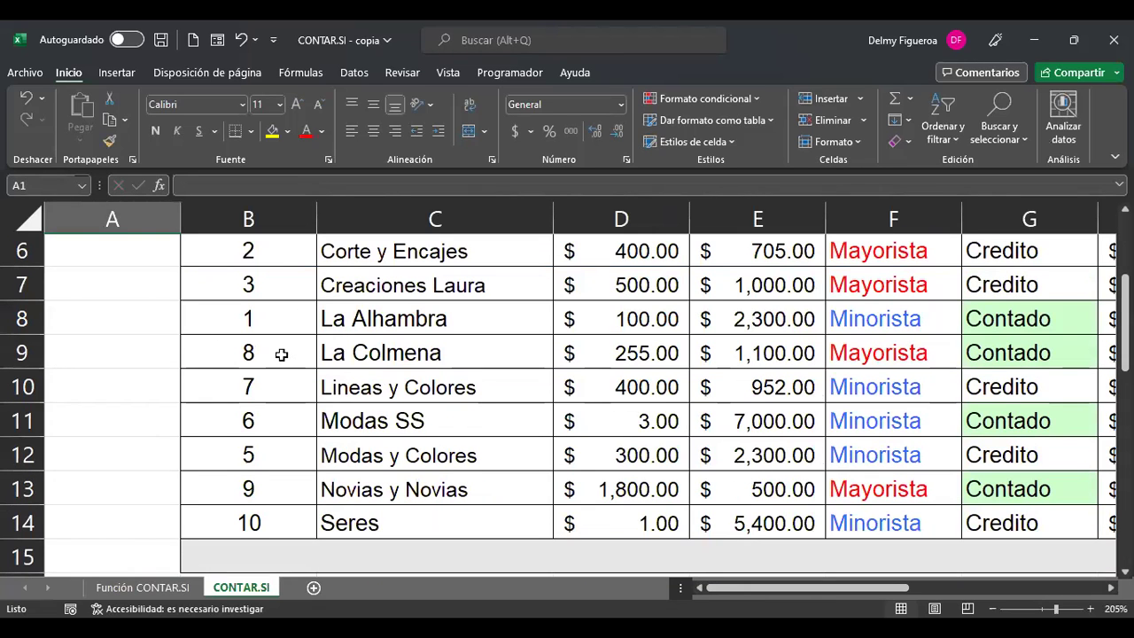
left_click(280, 354)
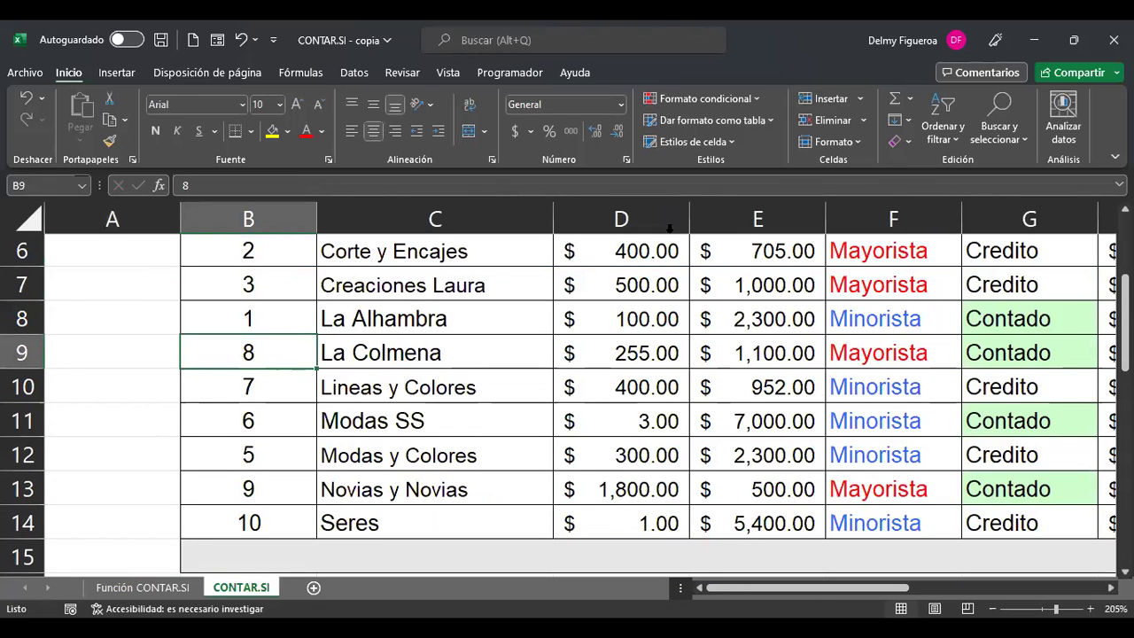
key("Delete")
- Compare the counts in K25 and L25 and inspect the quotation marks in the K25 formula's criterion
left_click_drag(877, 595, 1081, 593)
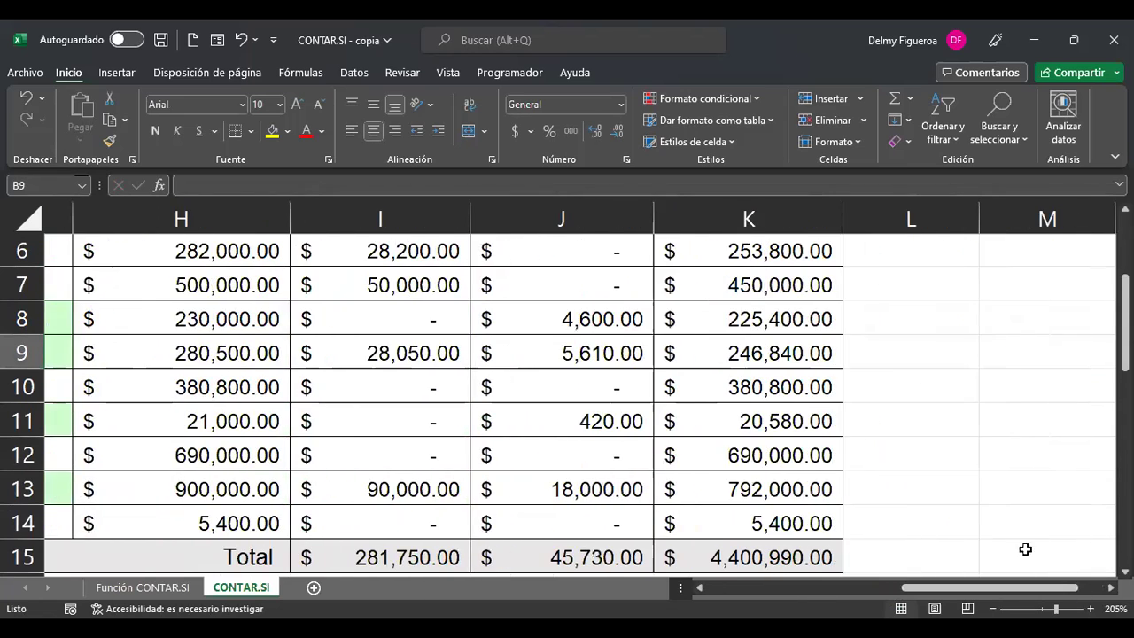
scroll(969, 517, "down", 5)
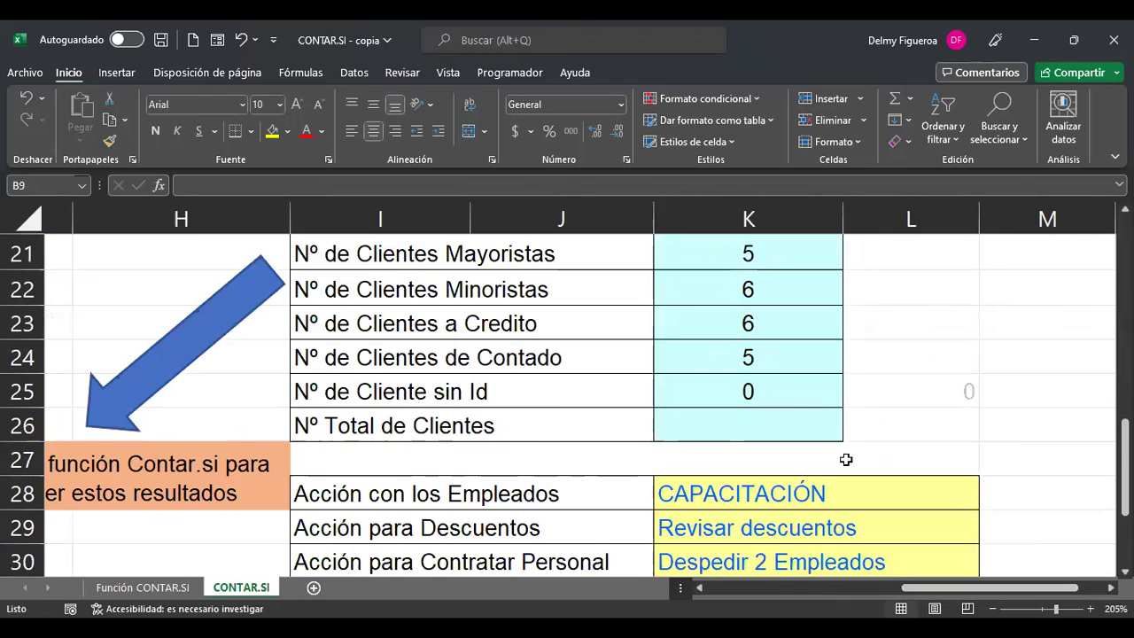
left_click(789, 398)
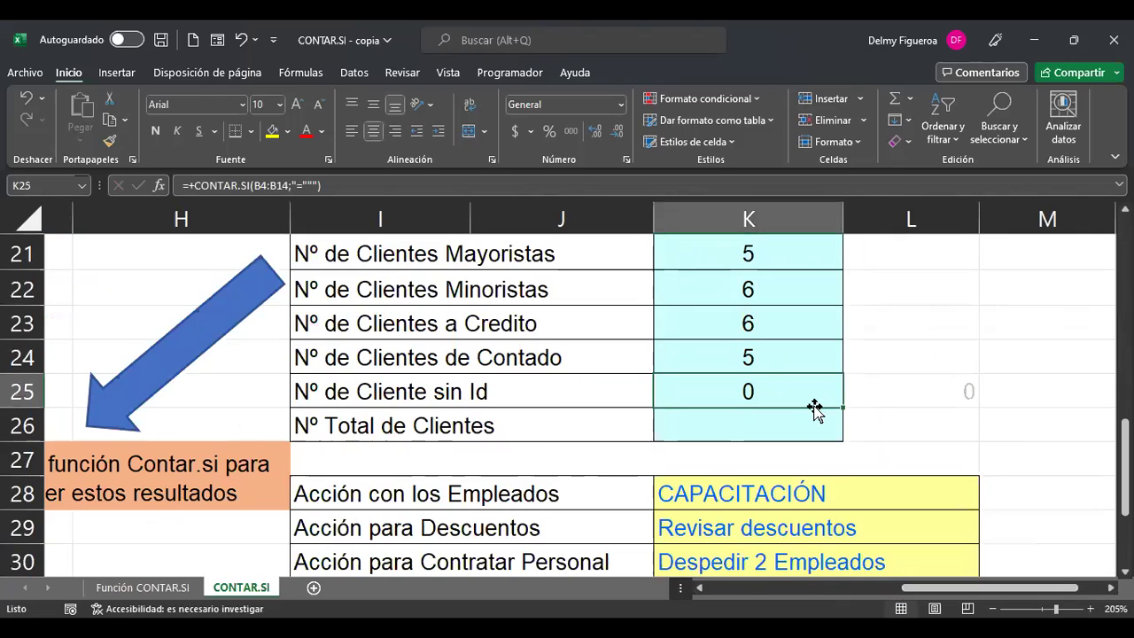
left_click(934, 395)
key("Left")
key("F2")
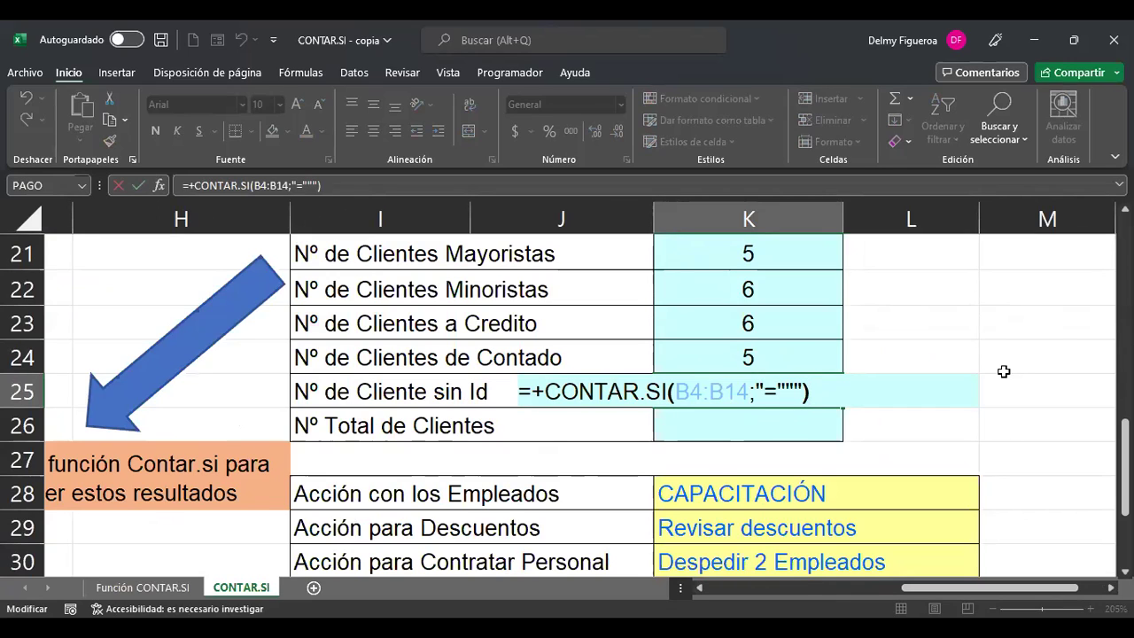
key("Left")
key("Left")
key("Left")
key("Left")
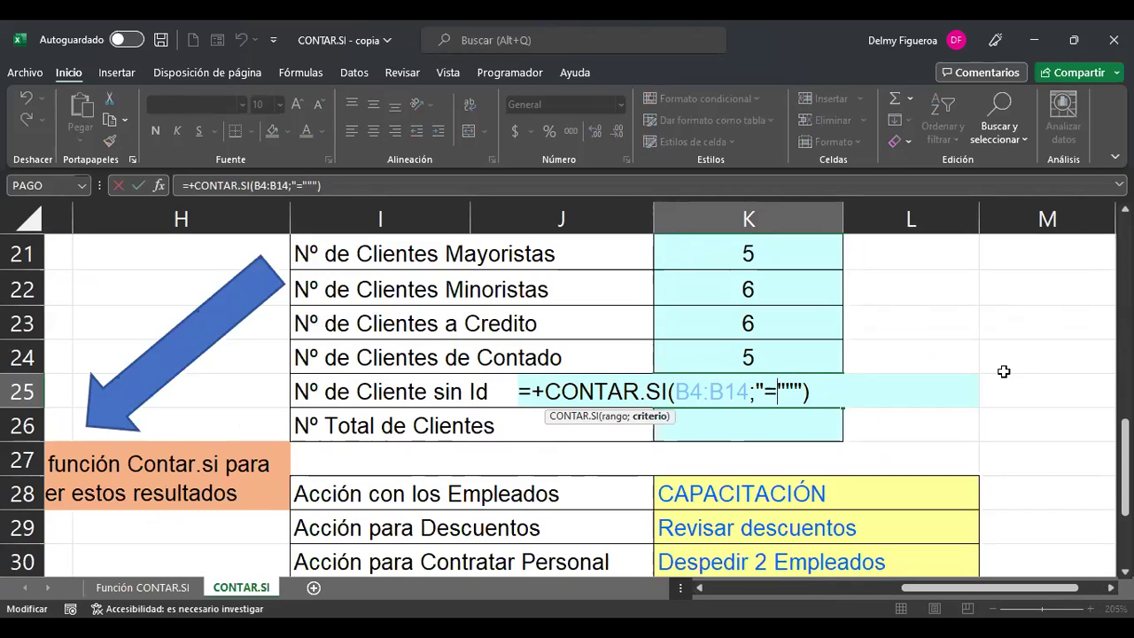
key("Right")
key("Right")
key("Right")
key("Down")
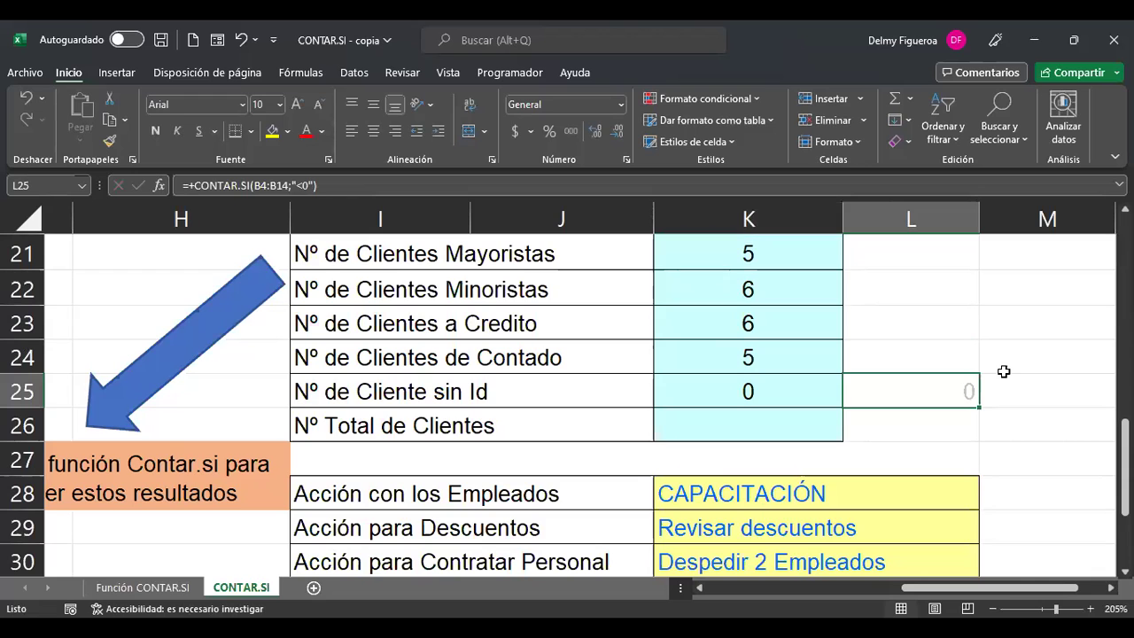
- Examine the orders table from its start, including La Colmena's empty Id cell and the columns up to Valor Neto
key("ctrl+Home")
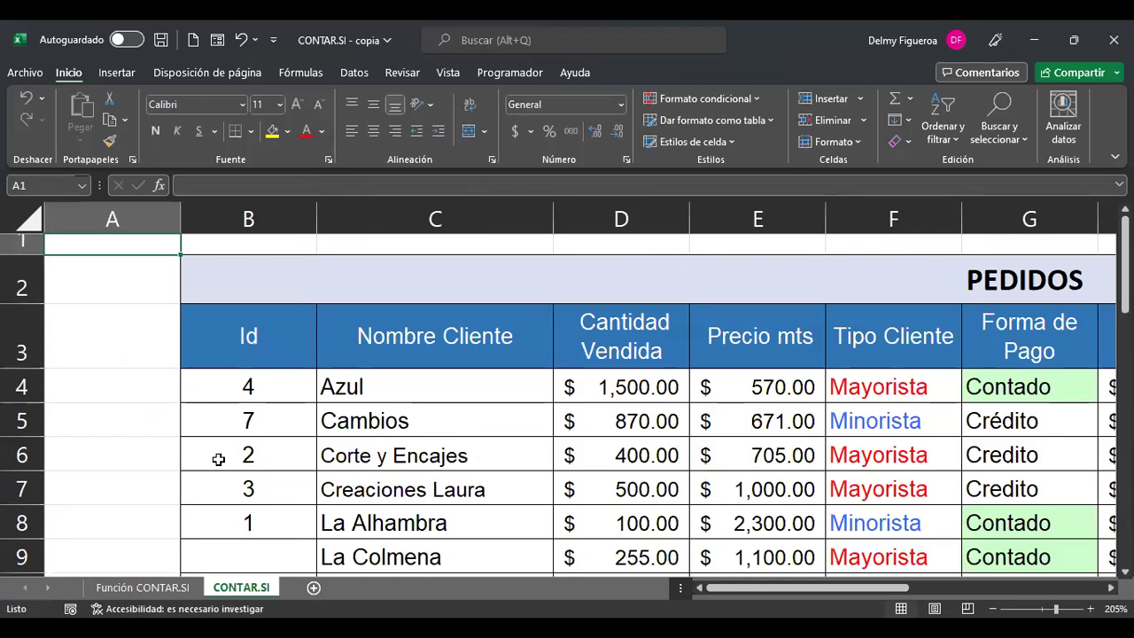
scroll(218, 459, "down", 2)
left_click(250, 355)
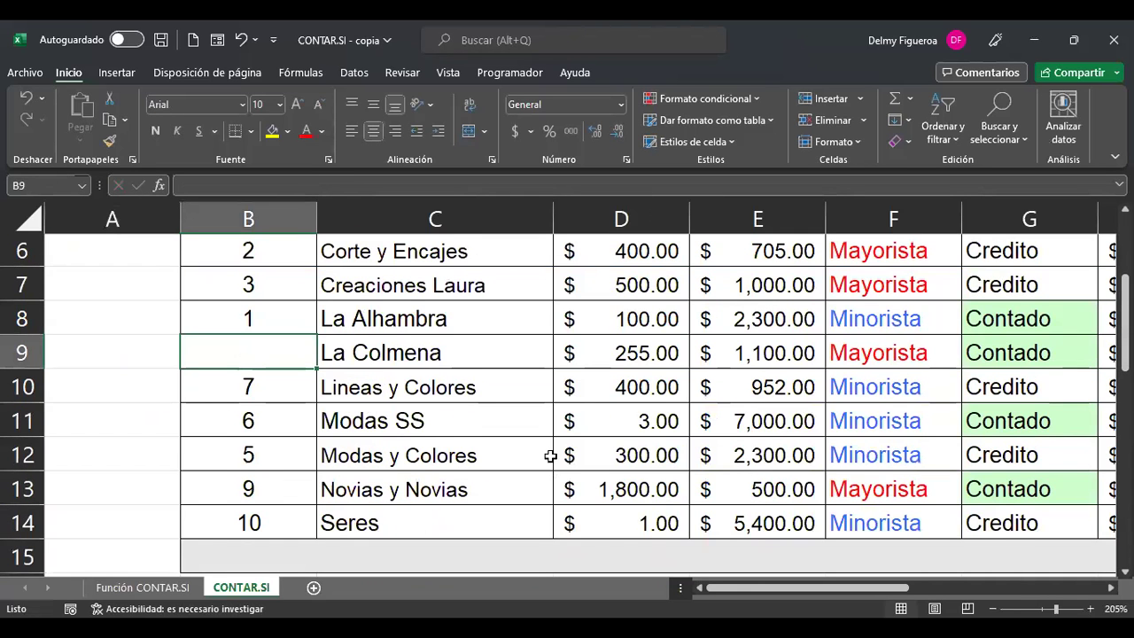
scroll(547, 450, "down", 2)
scroll(547, 447, "down", 2)
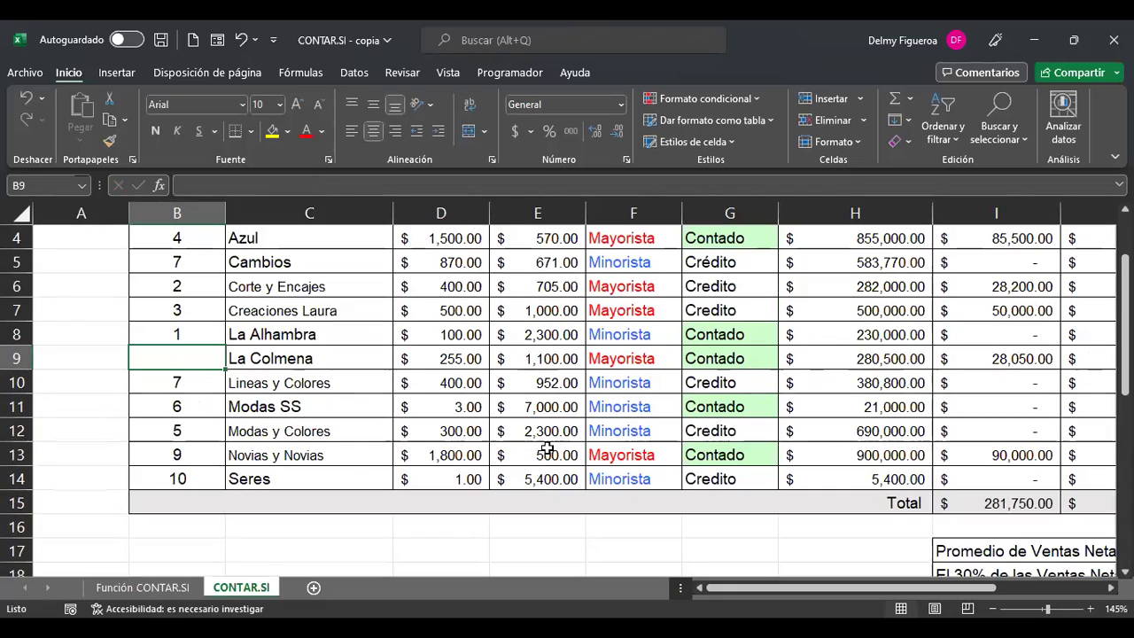
key("ctrl+Home")
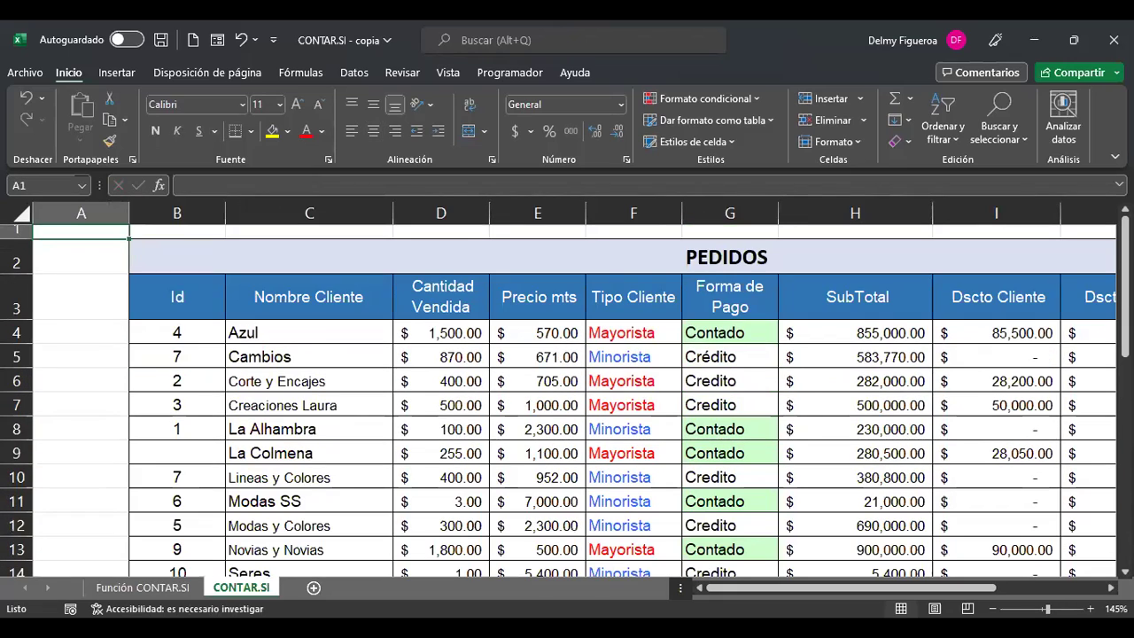
scroll(574, 396, "right", 2)
scroll(913, 500, "right", 2)
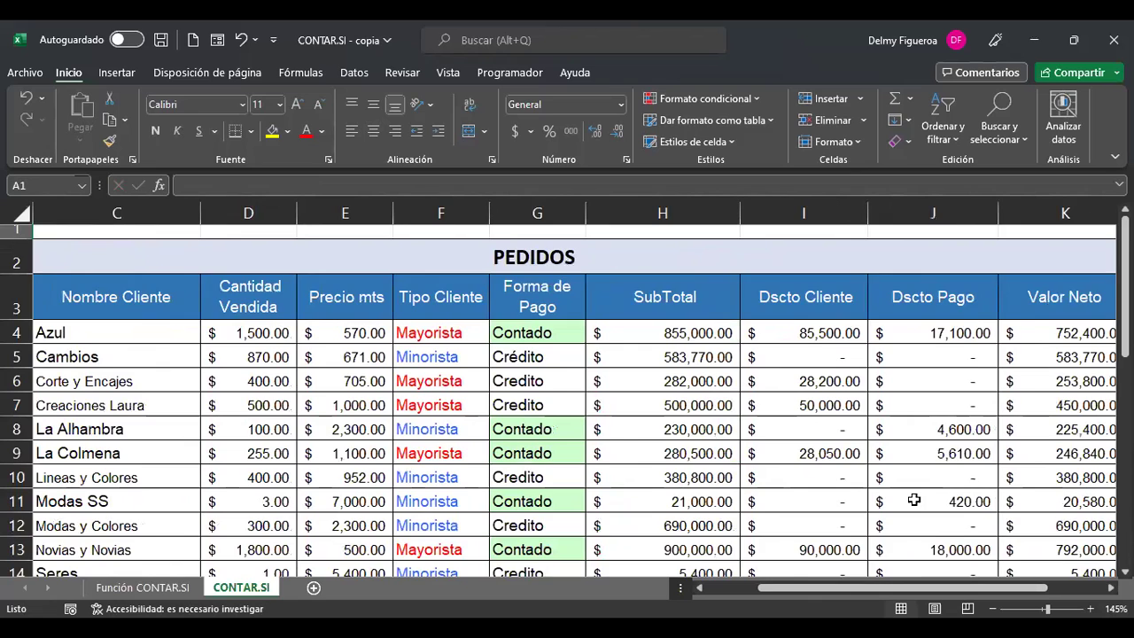
- Examine the orders table's Id column and compare the criteria of the formulas in K25 and L25
scroll(913, 500, "down", 1)
scroll(720, 585, "left", 2)
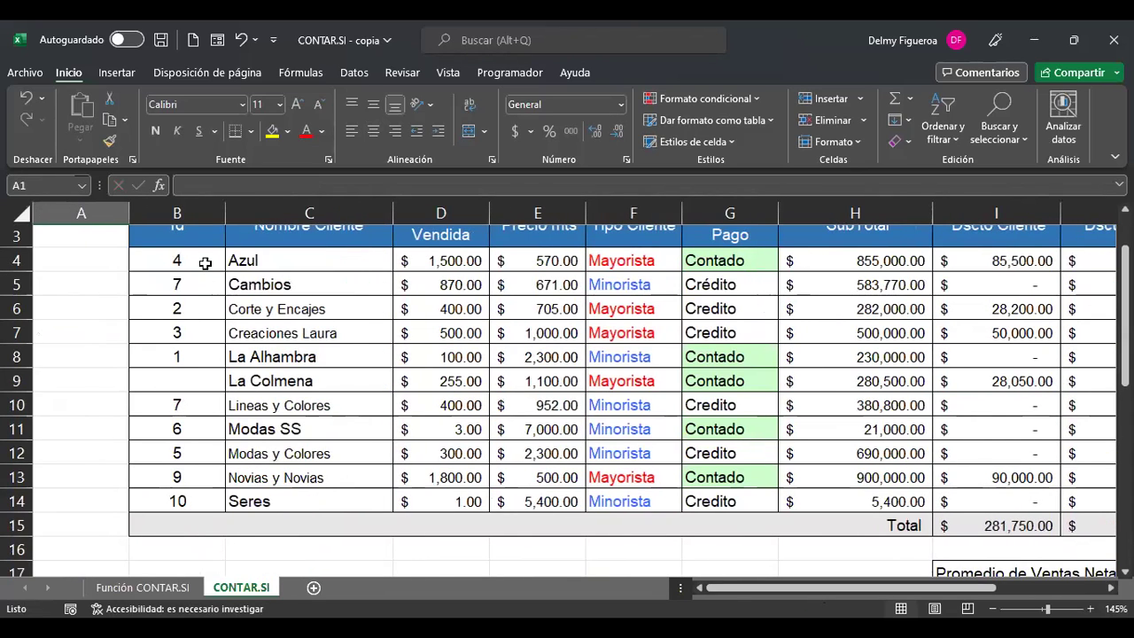
left_click_drag(908, 589, 966, 551)
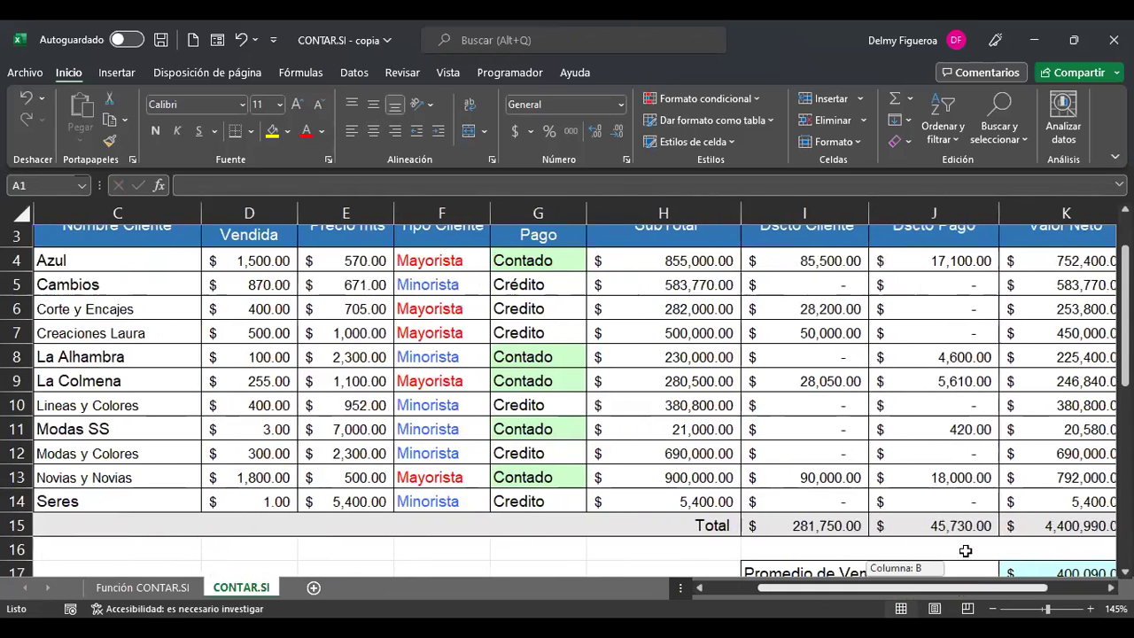
scroll(970, 505, "down", 4)
left_click(1062, 479)
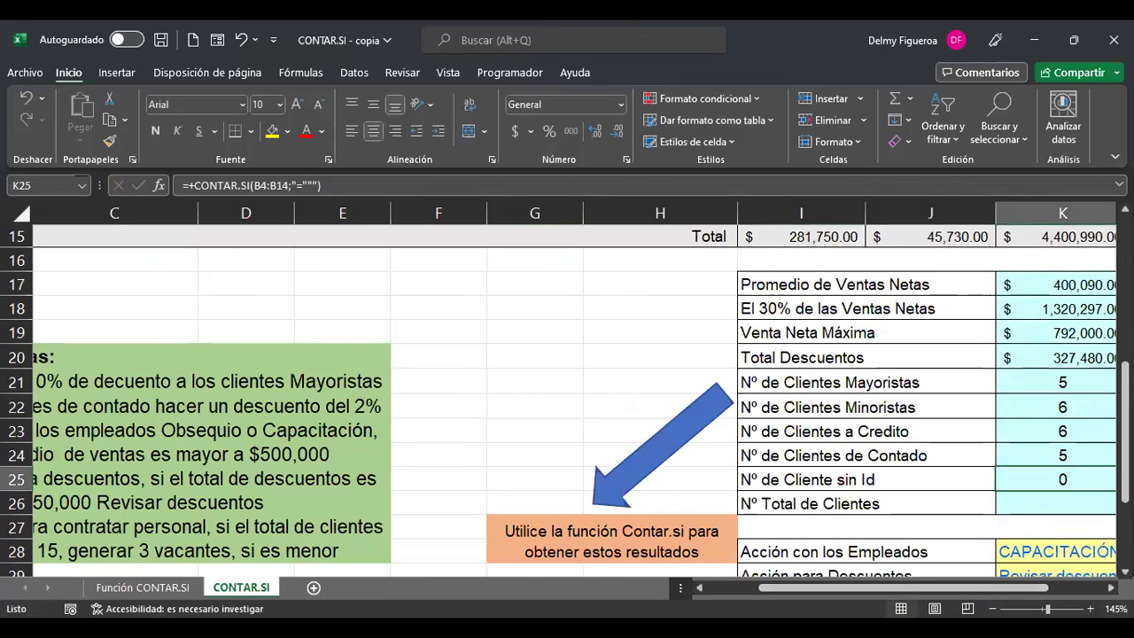
left_click_drag(915, 589, 970, 593)
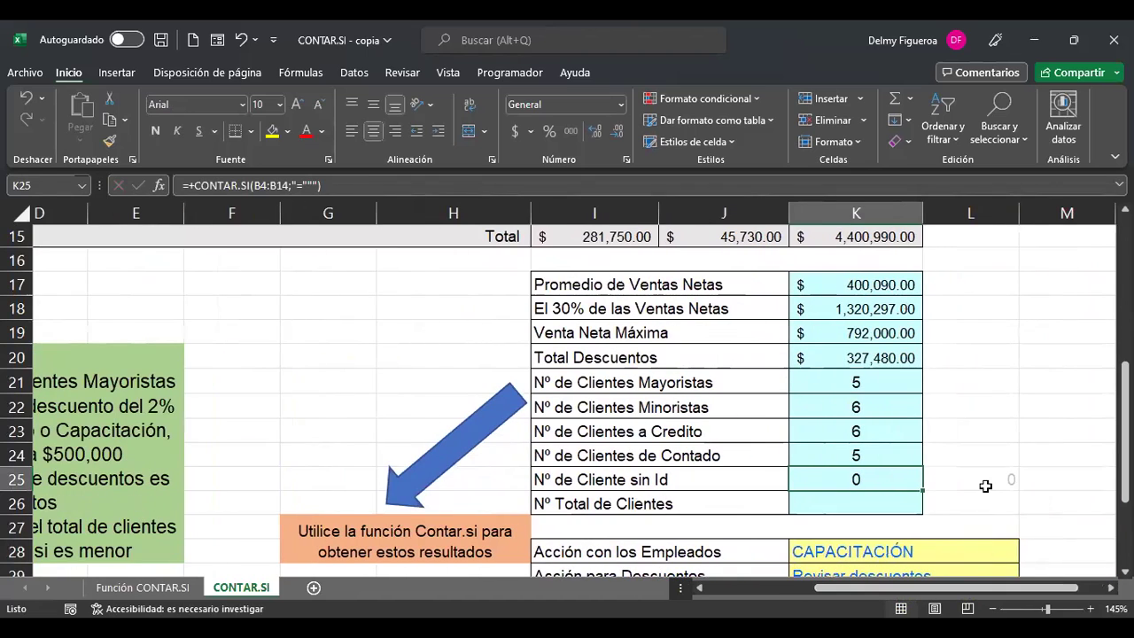
left_click(986, 481)
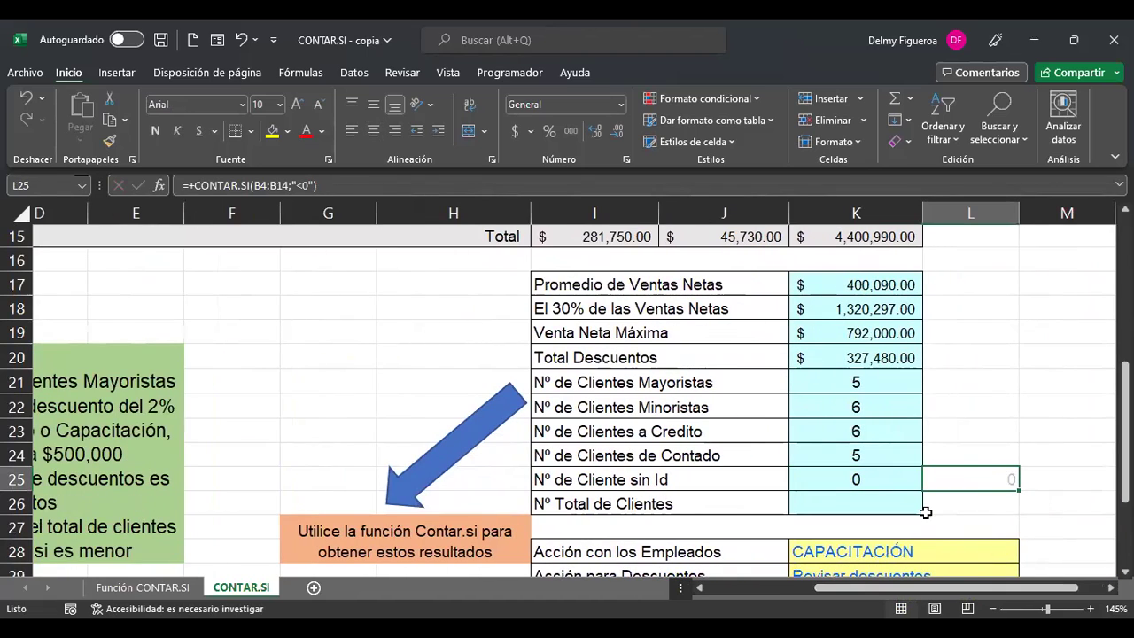
key("Left")
left_click(971, 480)
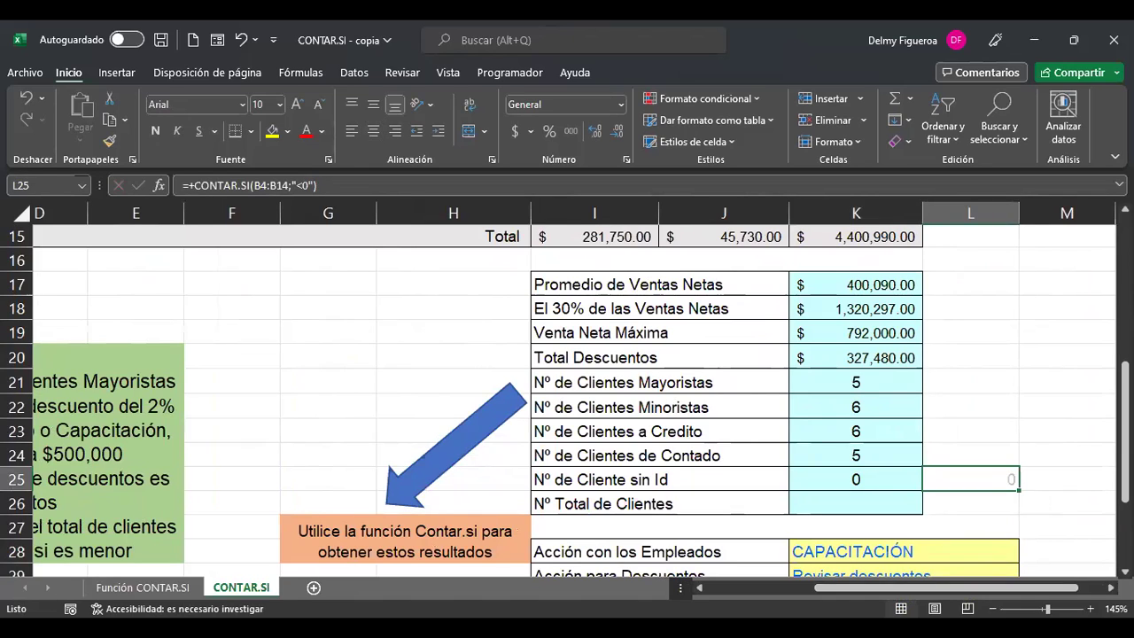
left_click(856, 479)
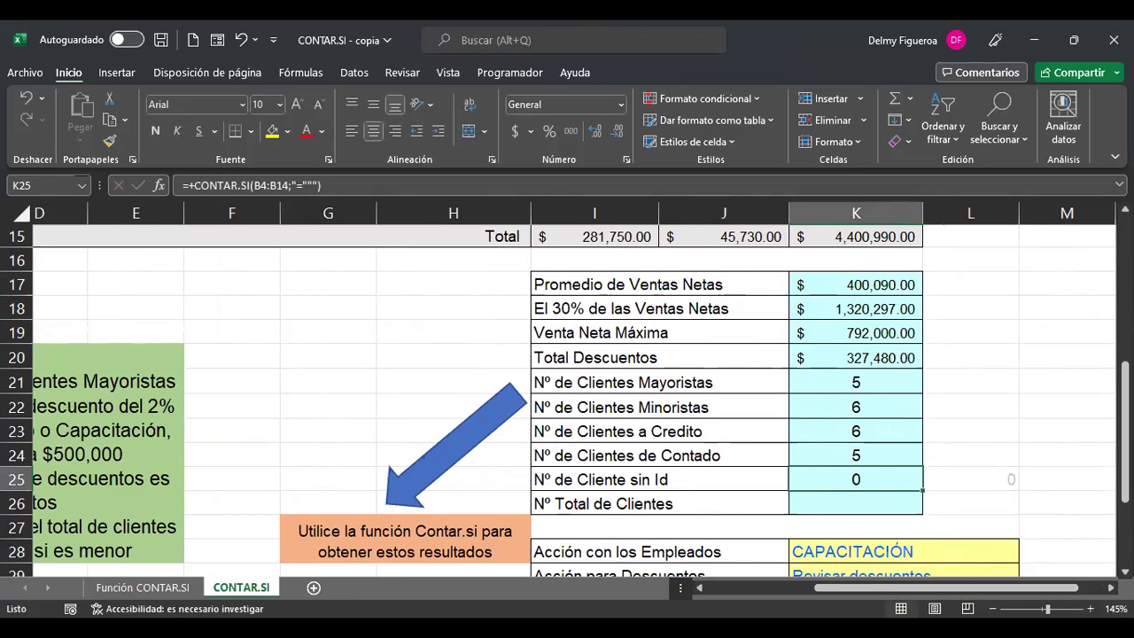
key("F2")
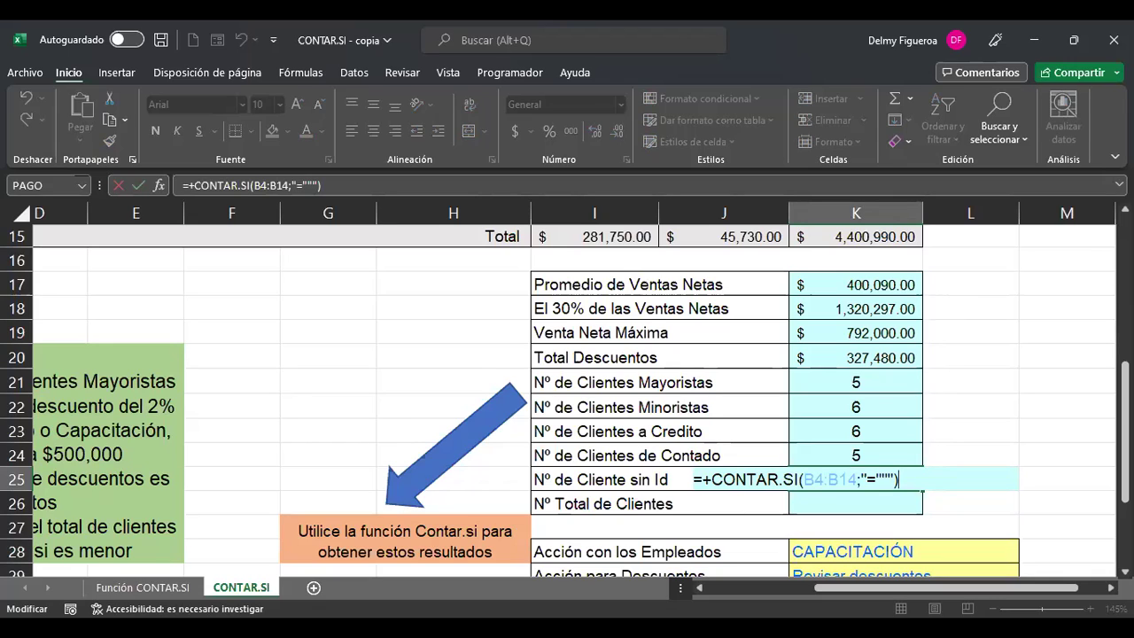
key("BackSpace")
key("BackSpace")
key("BackSpace")
key("BackSpace")
key("BackSpace")
key("BackSpace")
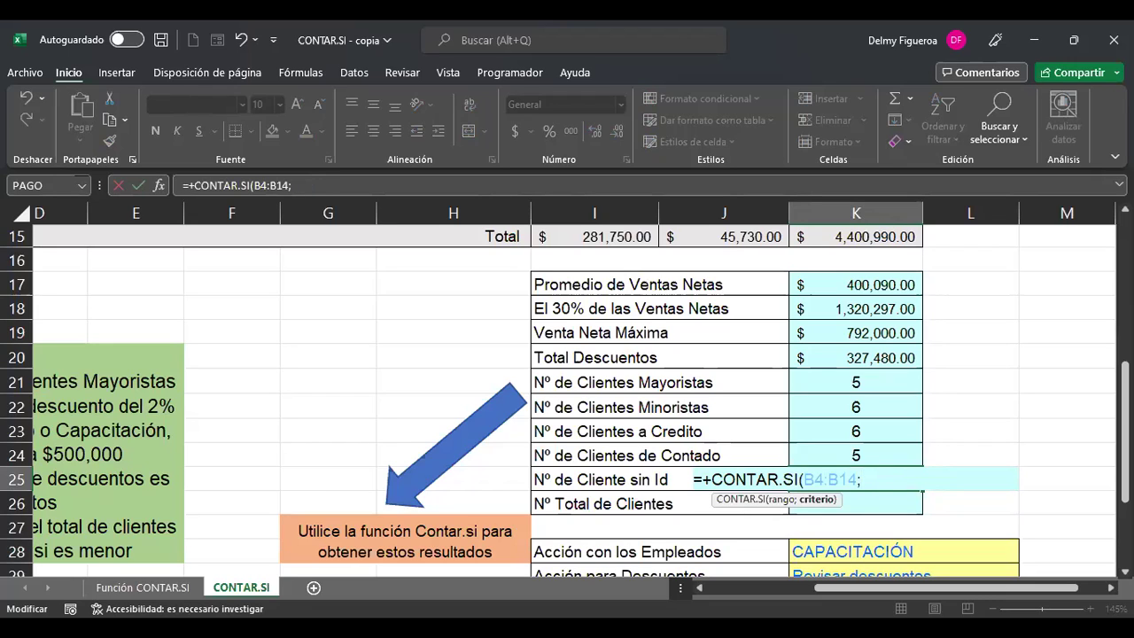
key("BackSpace")
type(";")
key("BackSpace")
key("BackSpace")
key("BackSpace")
key("BackSpace")
key("BackSpace")
key("BackSpace")
key("BackSpace")
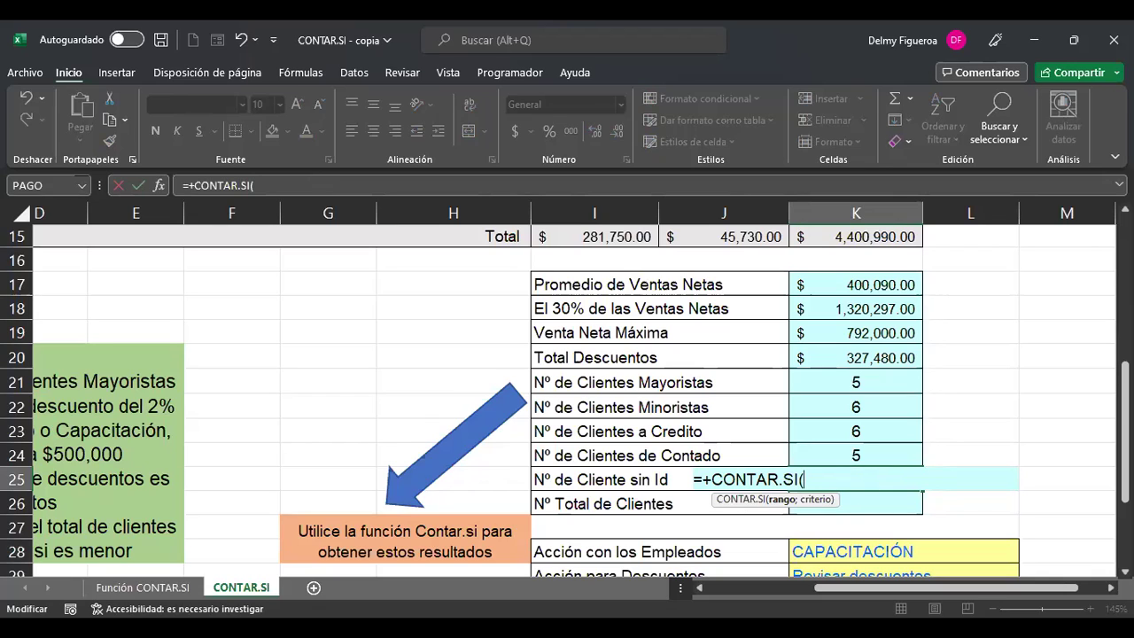
type("esbal")
key("BackSpace")
key("BackSpace")
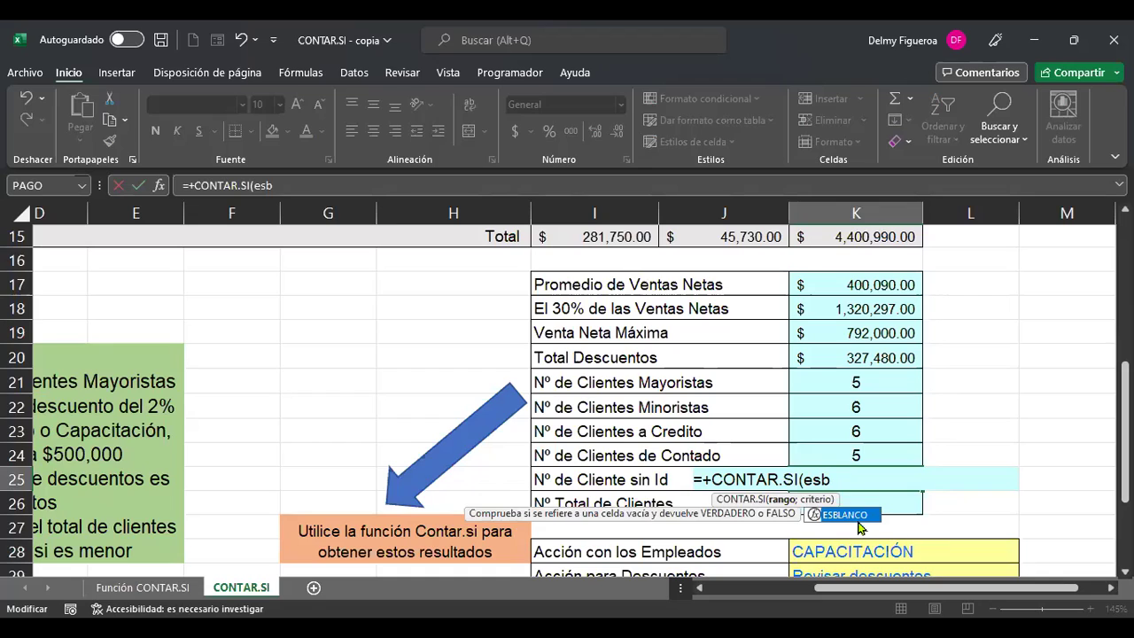
double_click(855, 513)
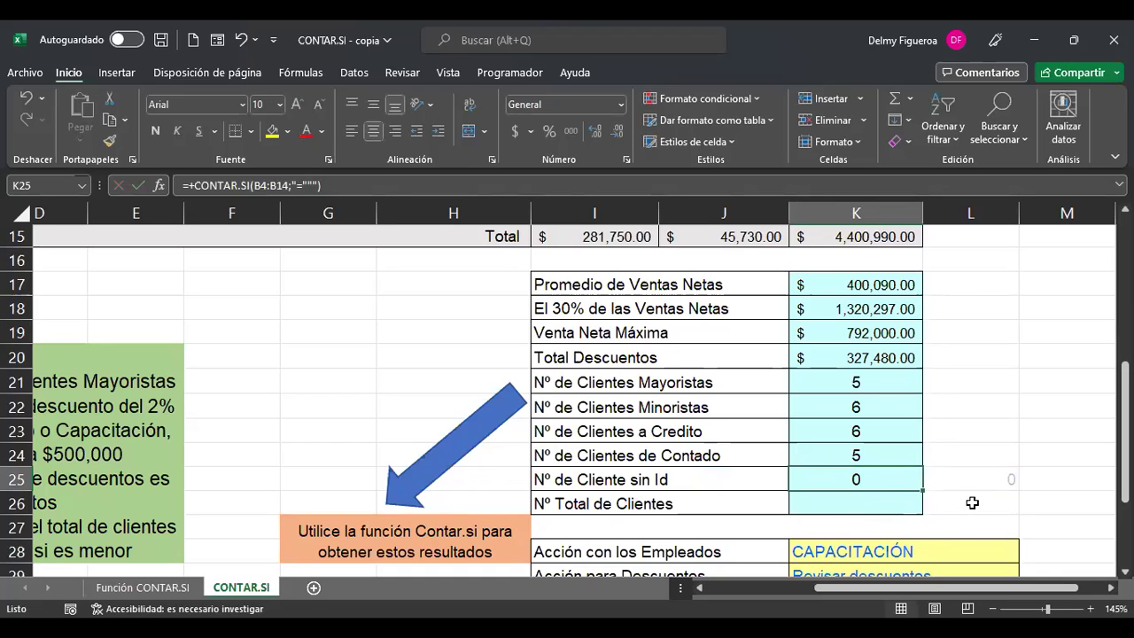
- Enter a test formula =+ESBLANCO(K26) in cell M25
left_click(1067, 479)
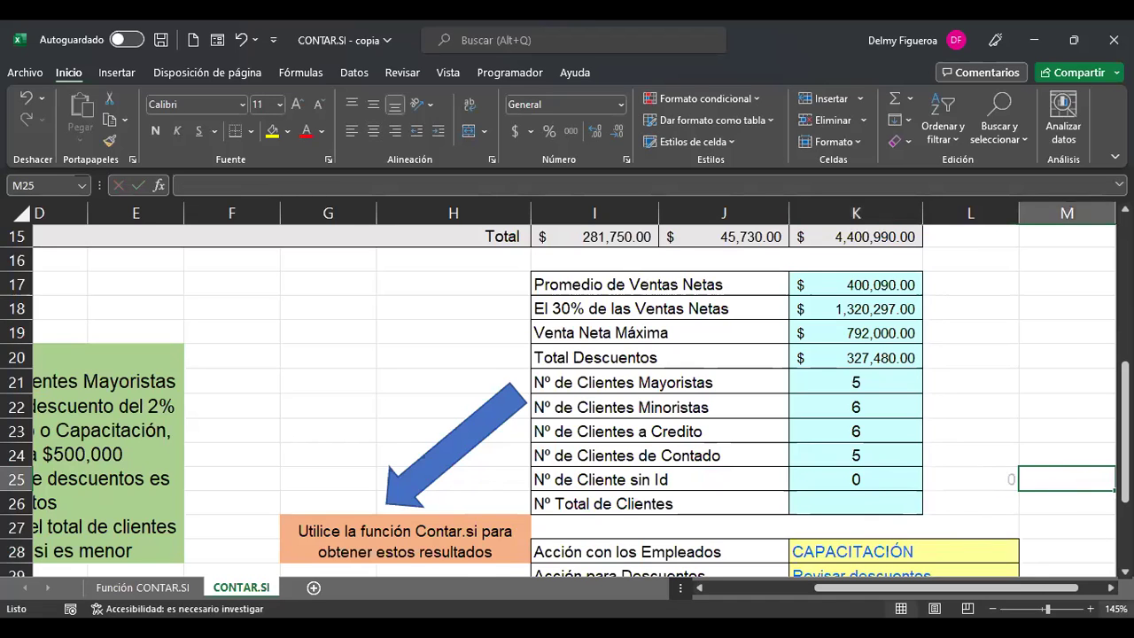
key("Right")
key("Left")
type("+")
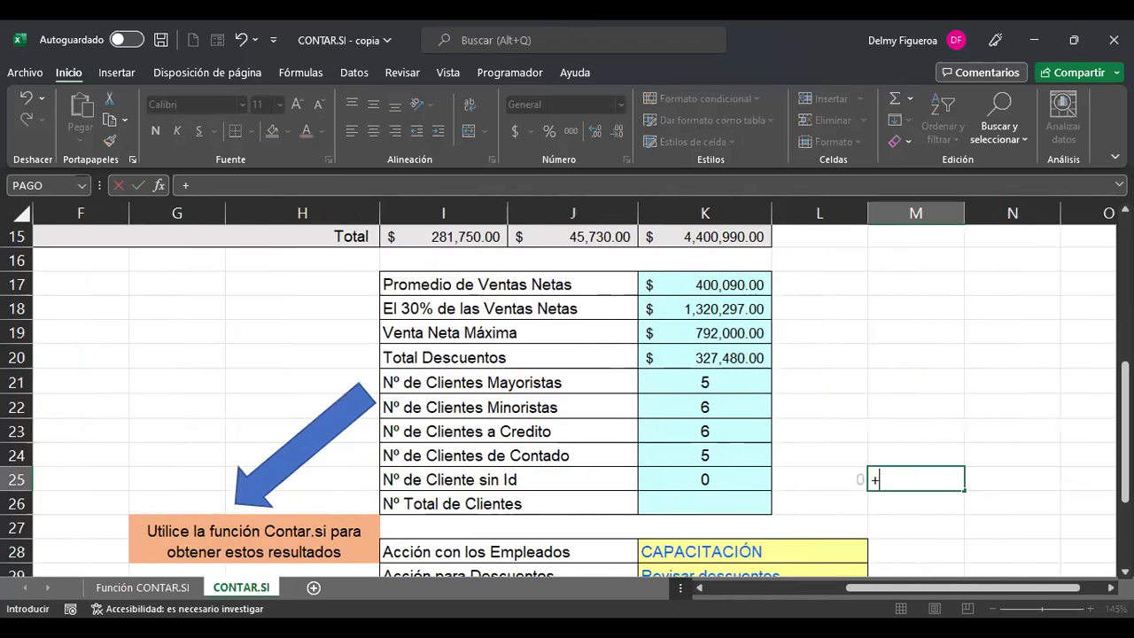
type("esblan")
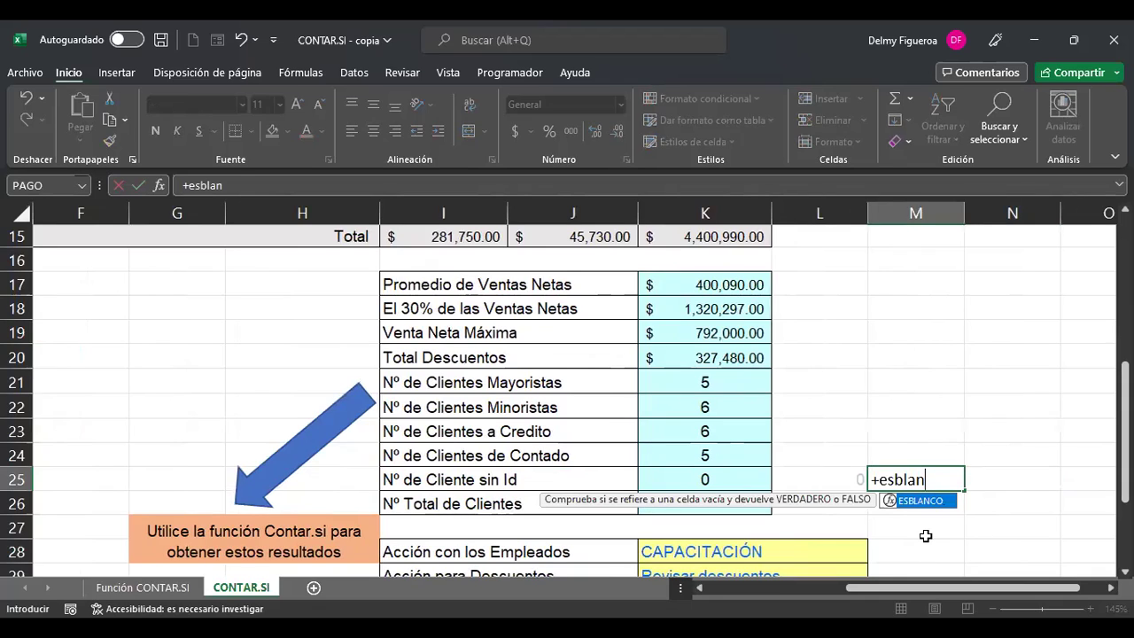
double_click(926, 500)
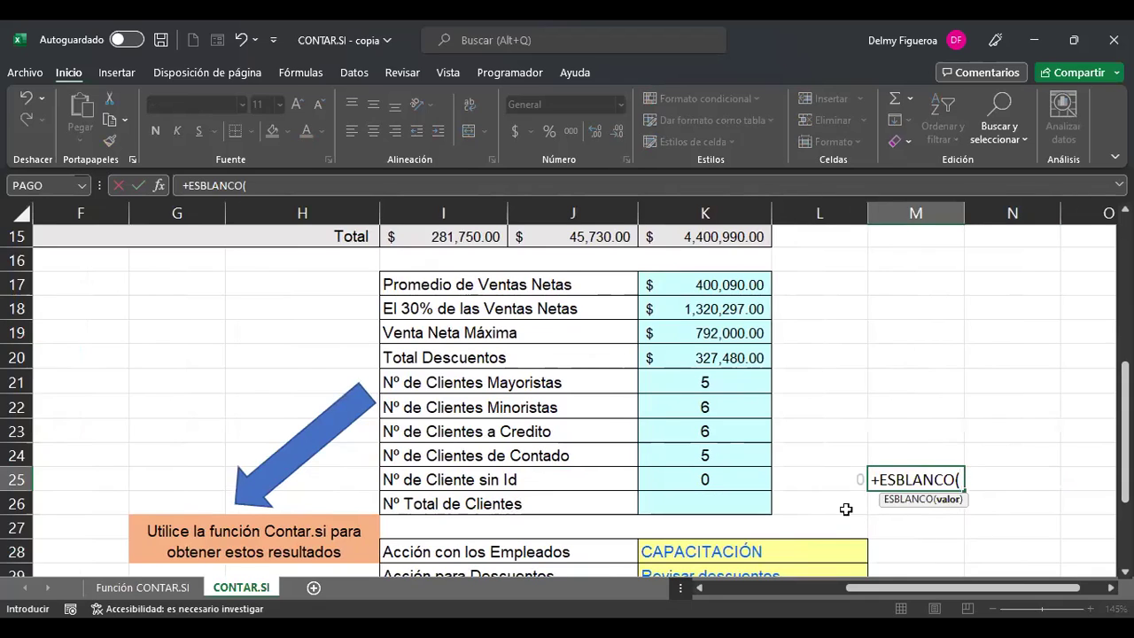
left_click(712, 502)
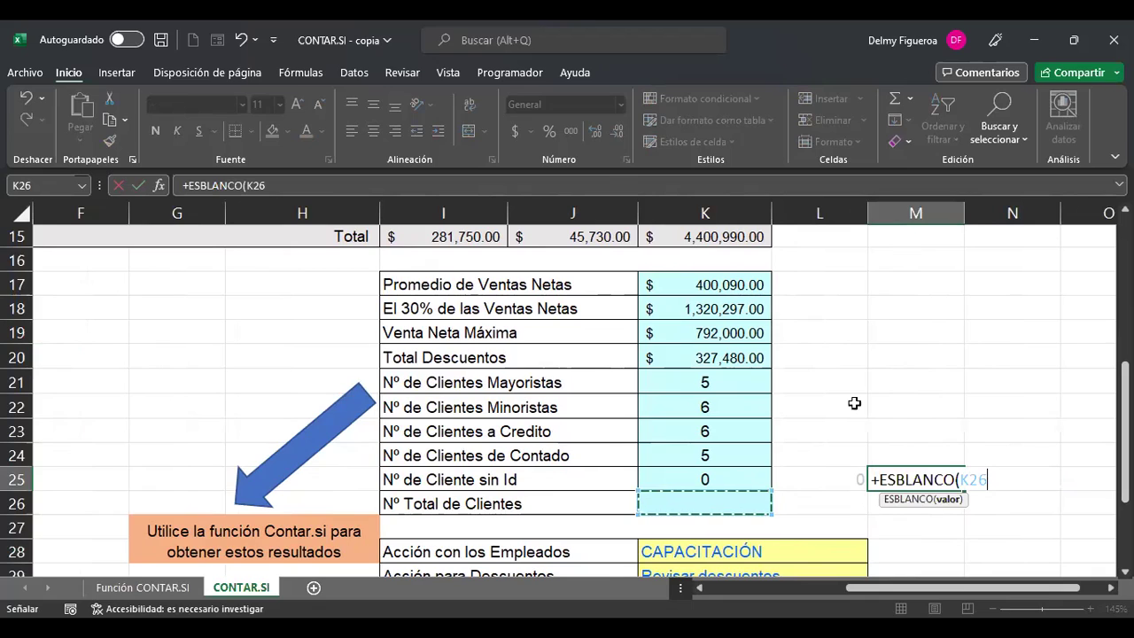
key("Return")
key("Up")
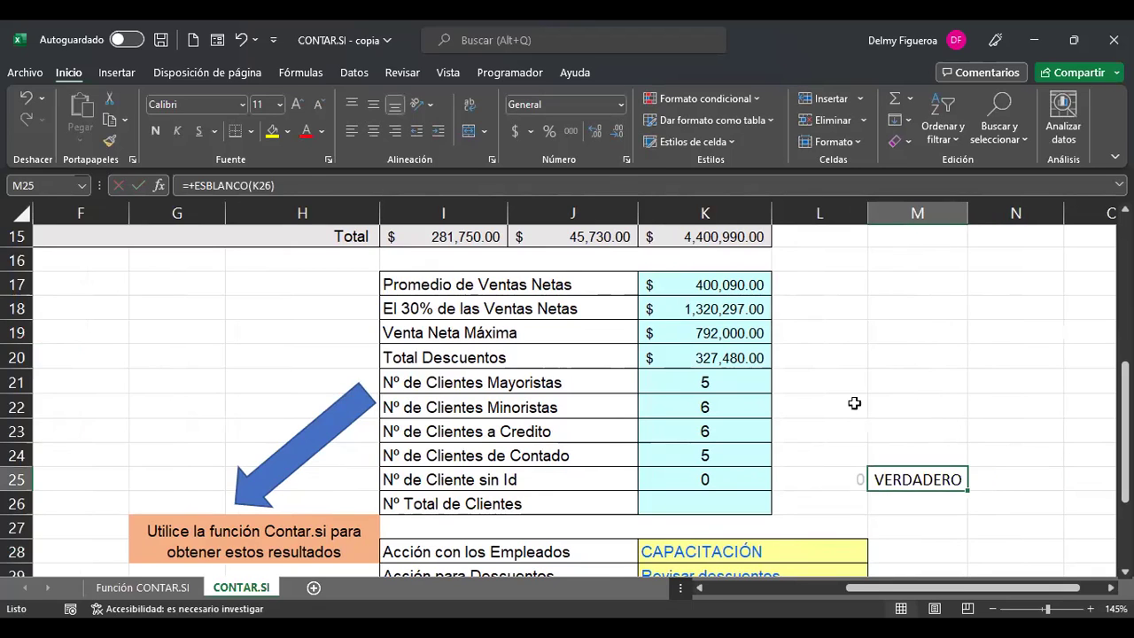
- Test the ESBLANCO formula by entering 1 in K26, and clear that cell again
key("Left")
key("Left")
key("Down")
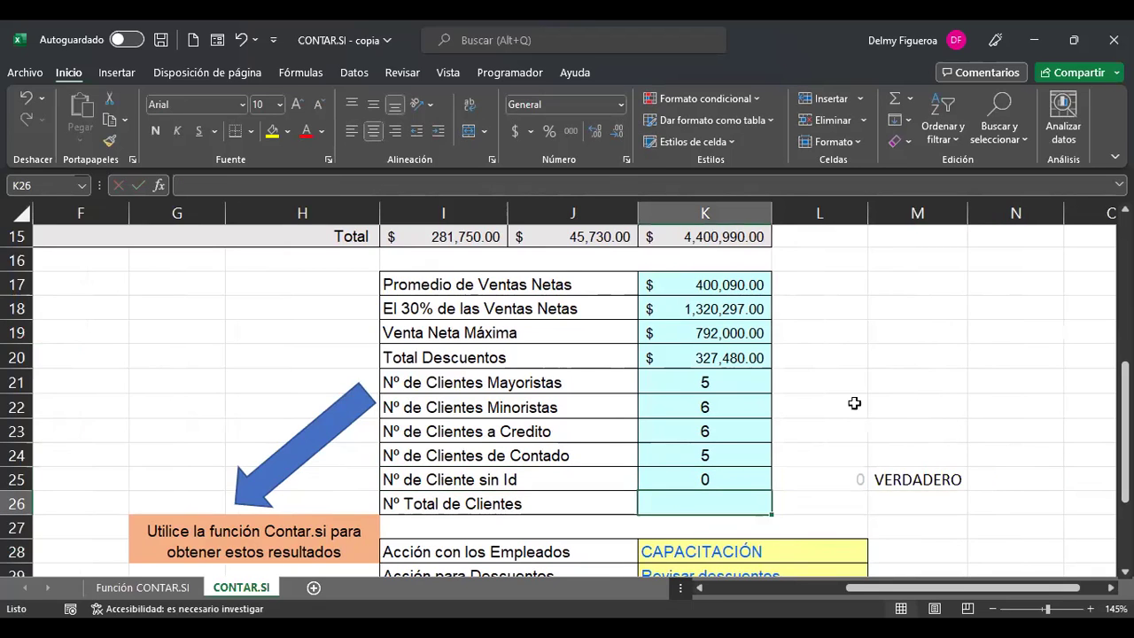
type("1")
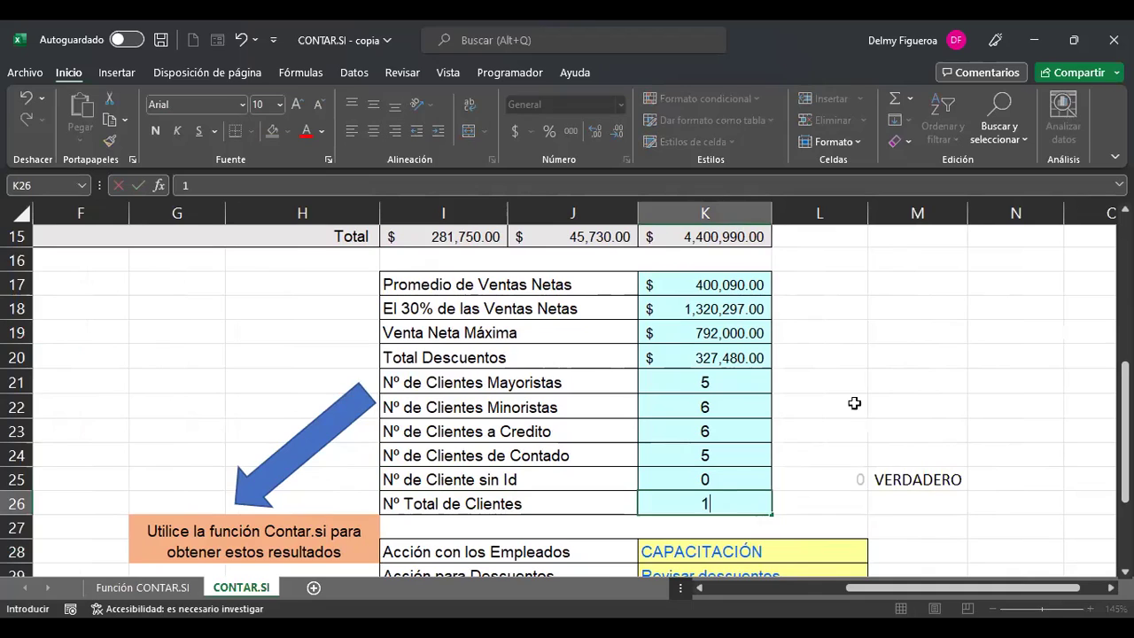
key("Right")
key("Left")
key("Delete")
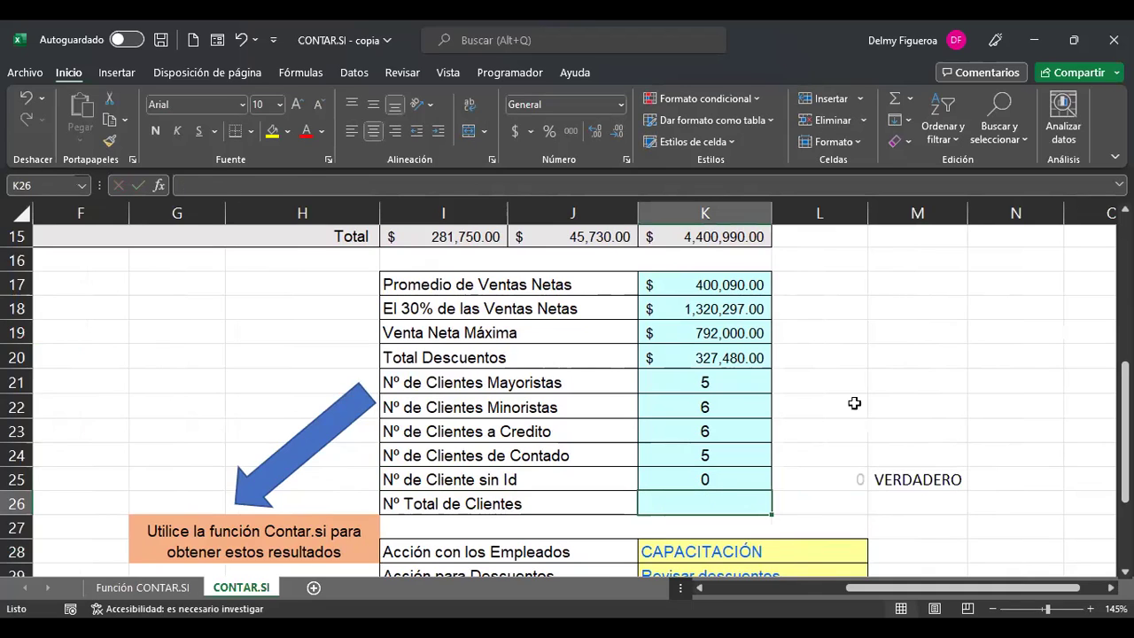
- Replace the arguments of the CONTAR.SI formula in K25 with the ESBLANCO function
key("Up")
key("F2")
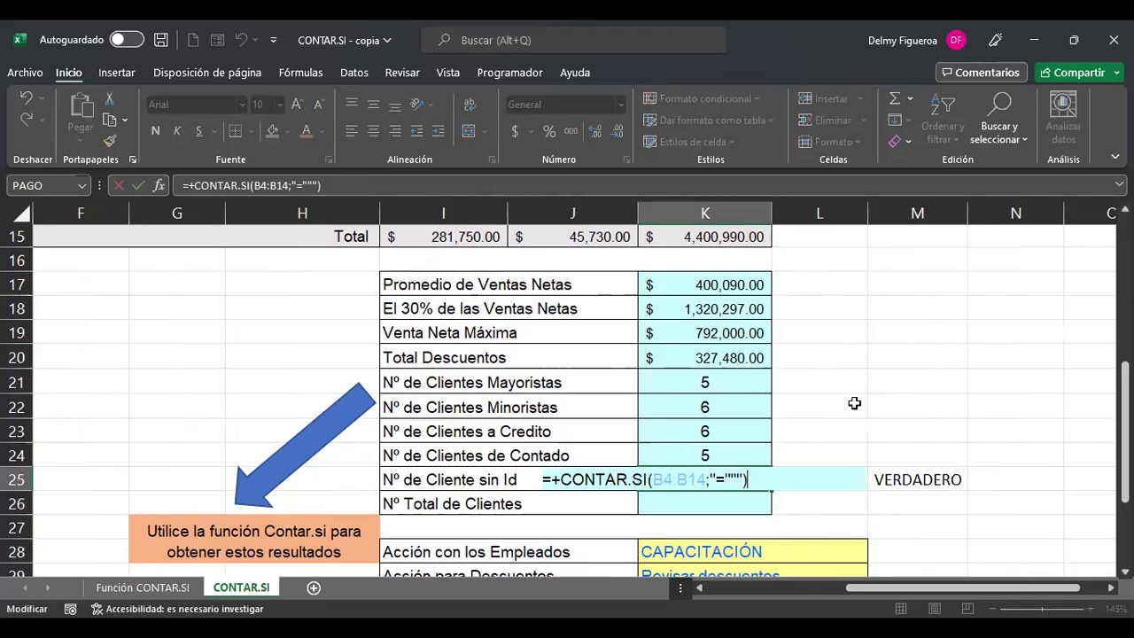
key("BackSpace")
key("BackSpace")
key("BackSpace")
key("BackSpace")
key("BackSpace")
key("BackSpace")
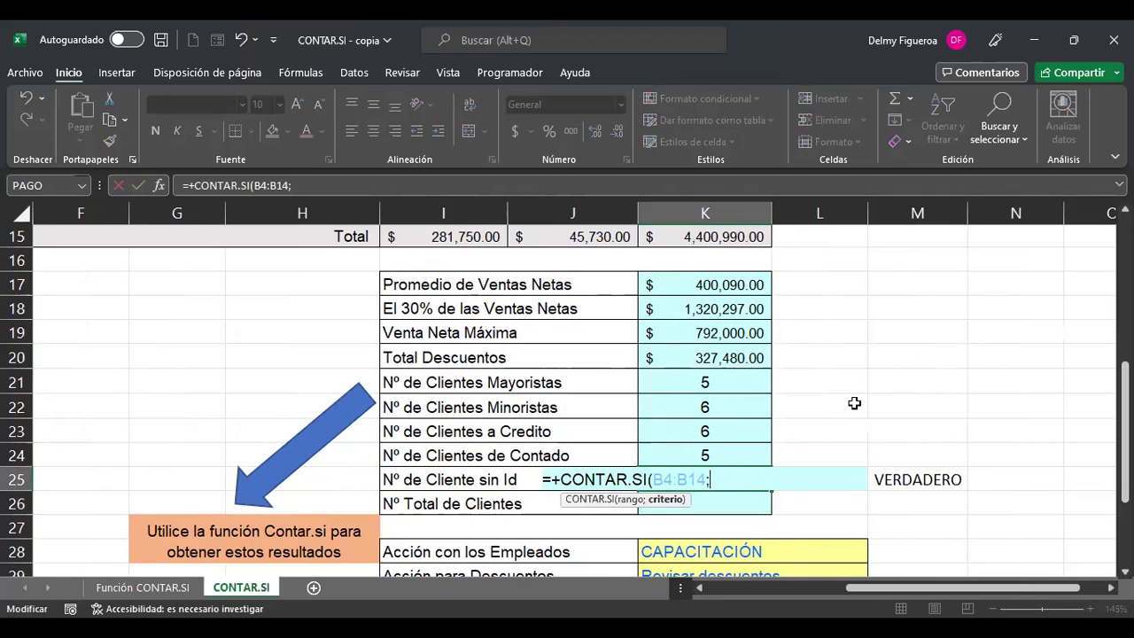
key("BackSpace")
key("BackSpace")
key("BackSpace")
key("BackSpace")
key("BackSpace")
key("BackSpace")
key("BackSpace")
type("esb")
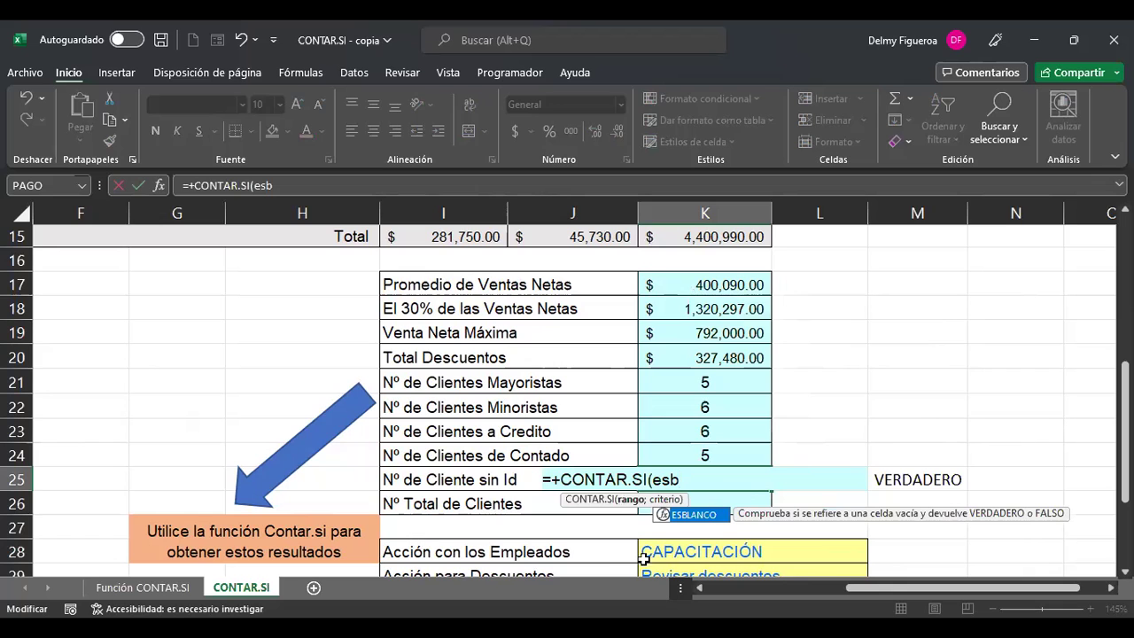
double_click(708, 513)
- Set the Id range B4:B14 as the ESBLANCO argument and try to enter the K25 formula
left_click_drag(917, 588, 730, 605)
scroll(134, 388, "up", 5)
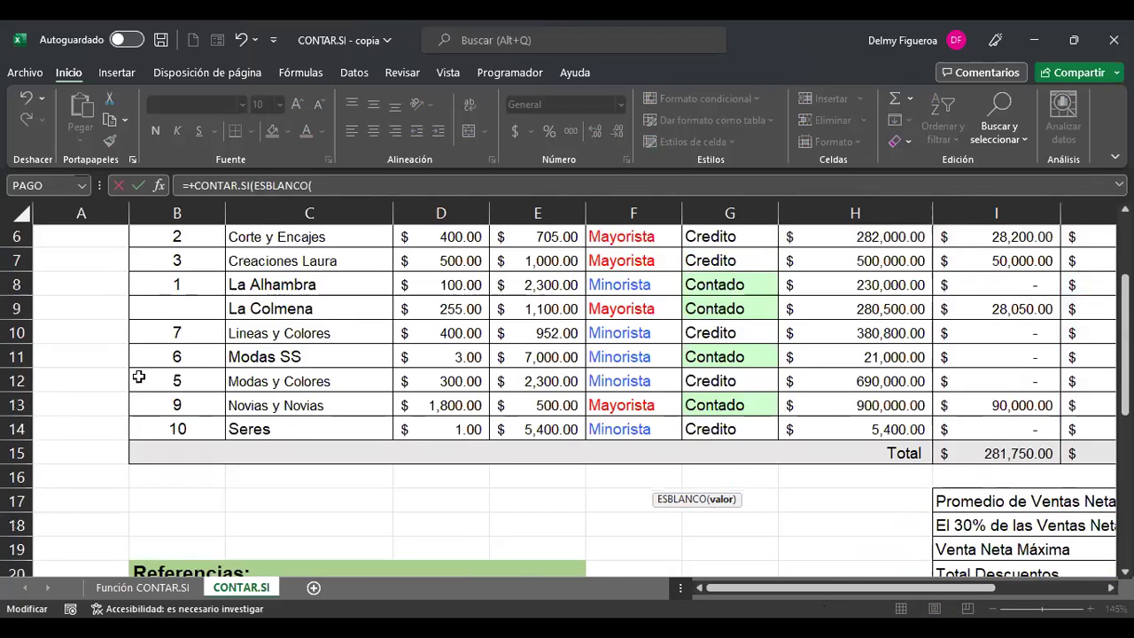
scroll(176, 334, "down", 1)
left_click_drag(186, 261, 193, 501)
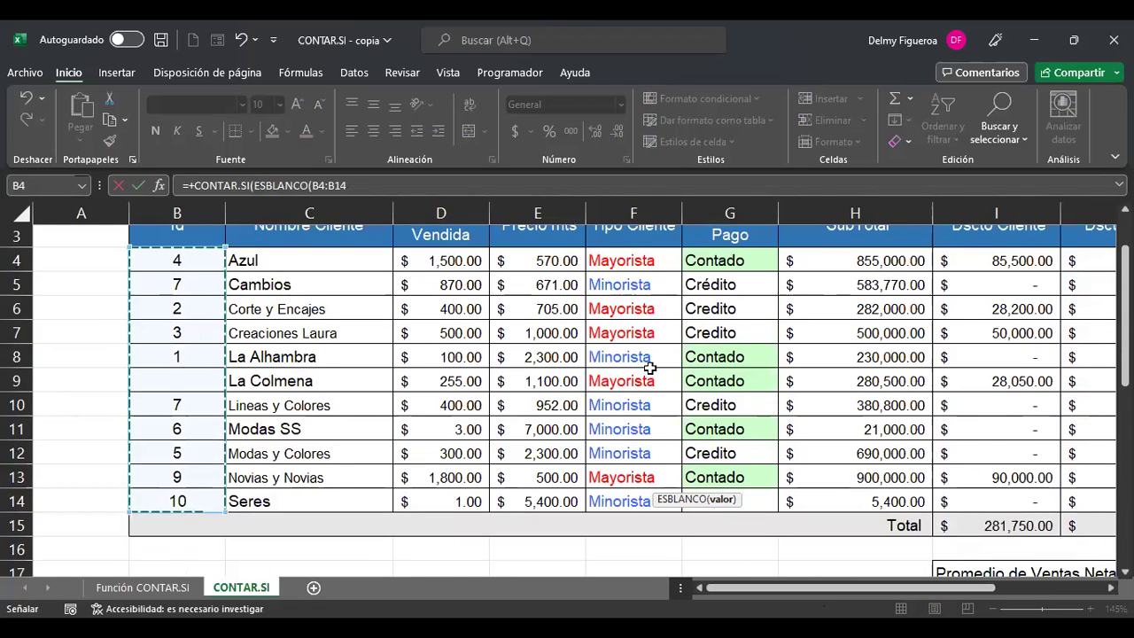
key("Return")
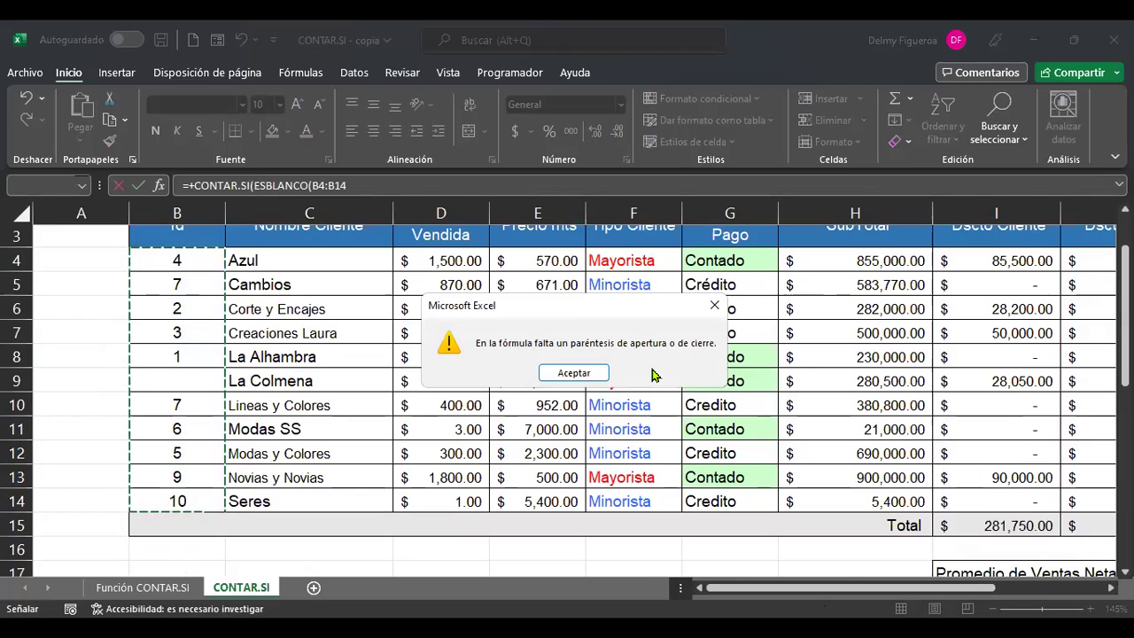
left_click(576, 373)
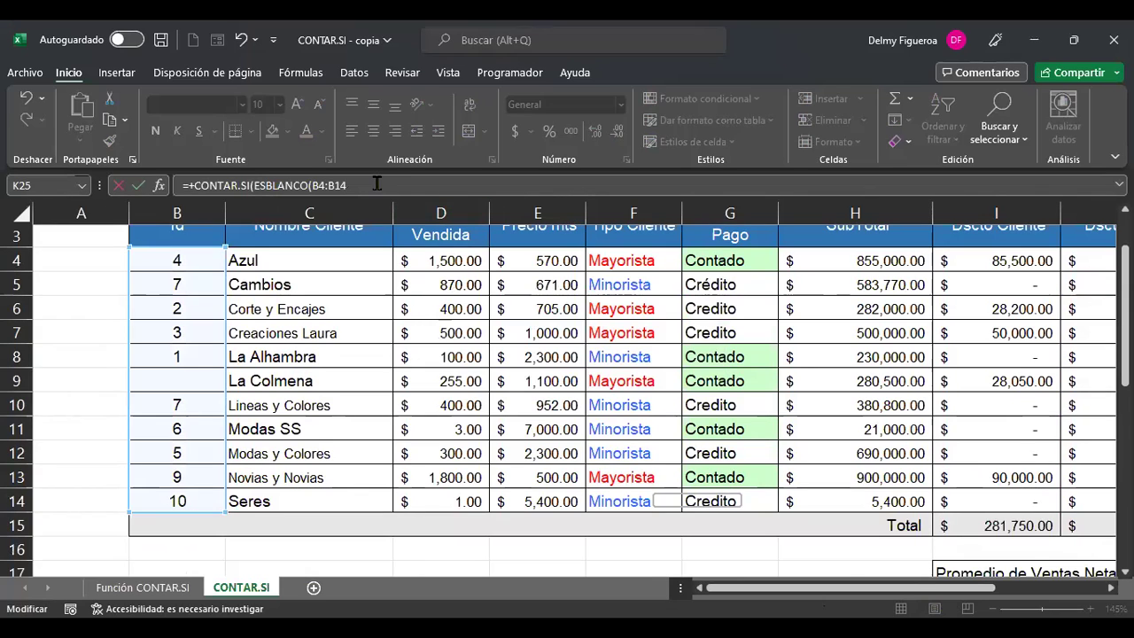
- Close the ESBLANCO function, add the criterion "=""" to CONTAR.SI, and try to enter the K25 formula
left_click(342, 184)
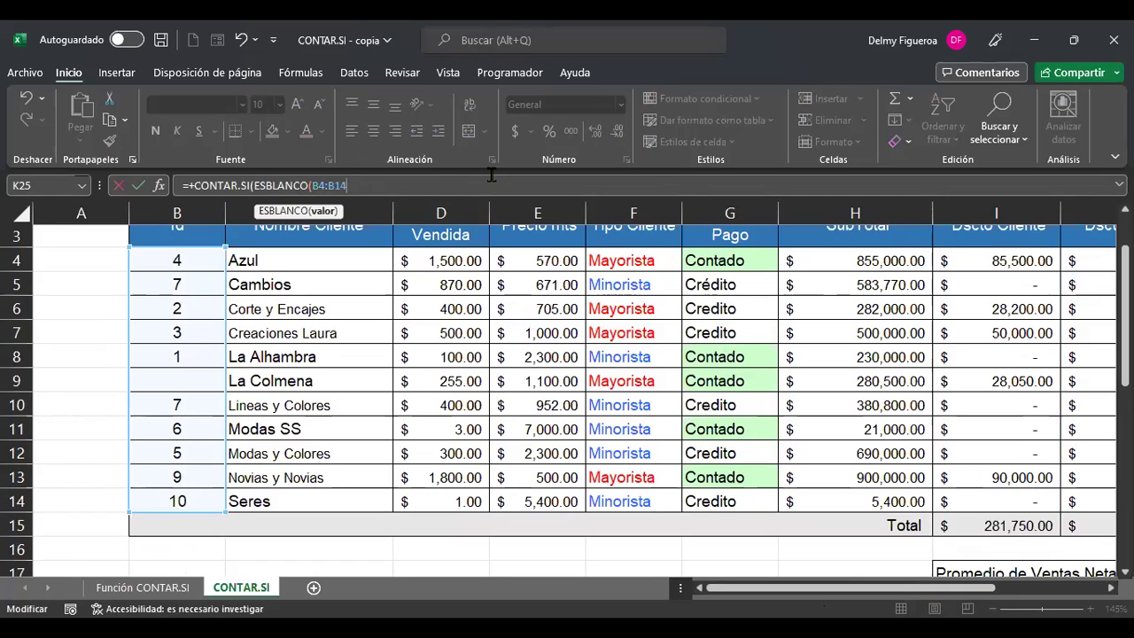
type(")")
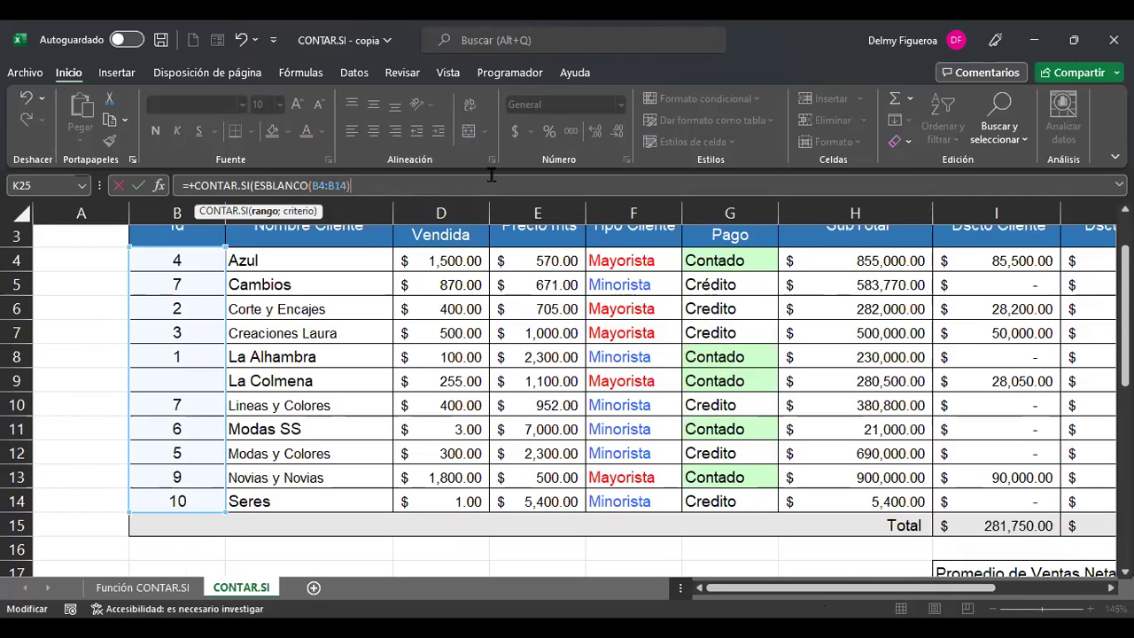
type(")")
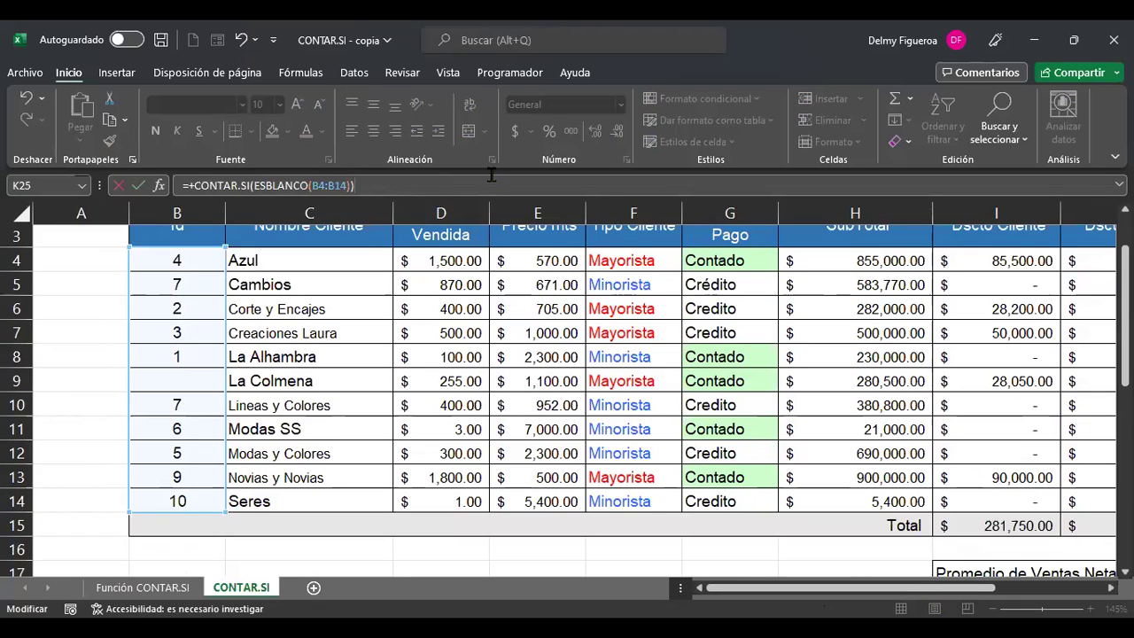
key("BackSpace")
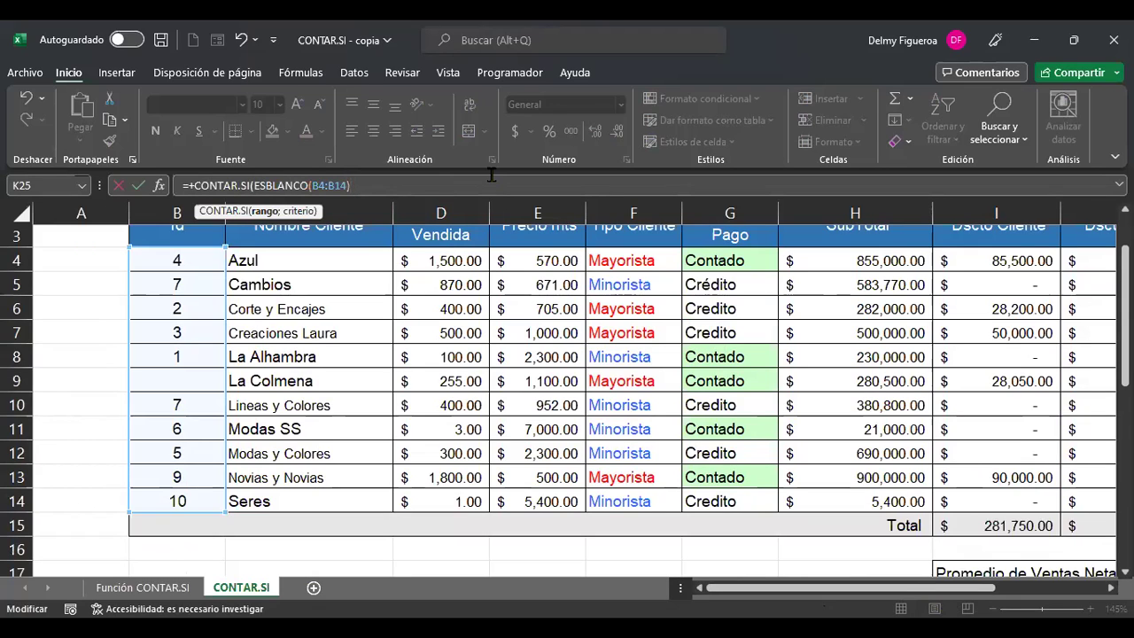
type(";=")
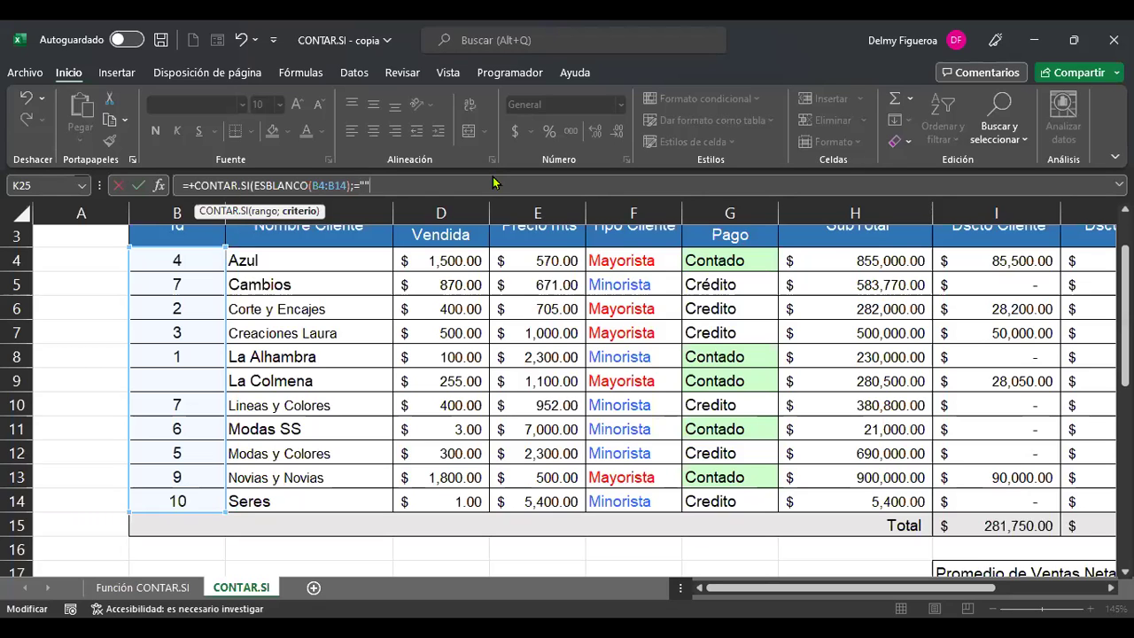
key("Return")
key("Return")
type("\"")
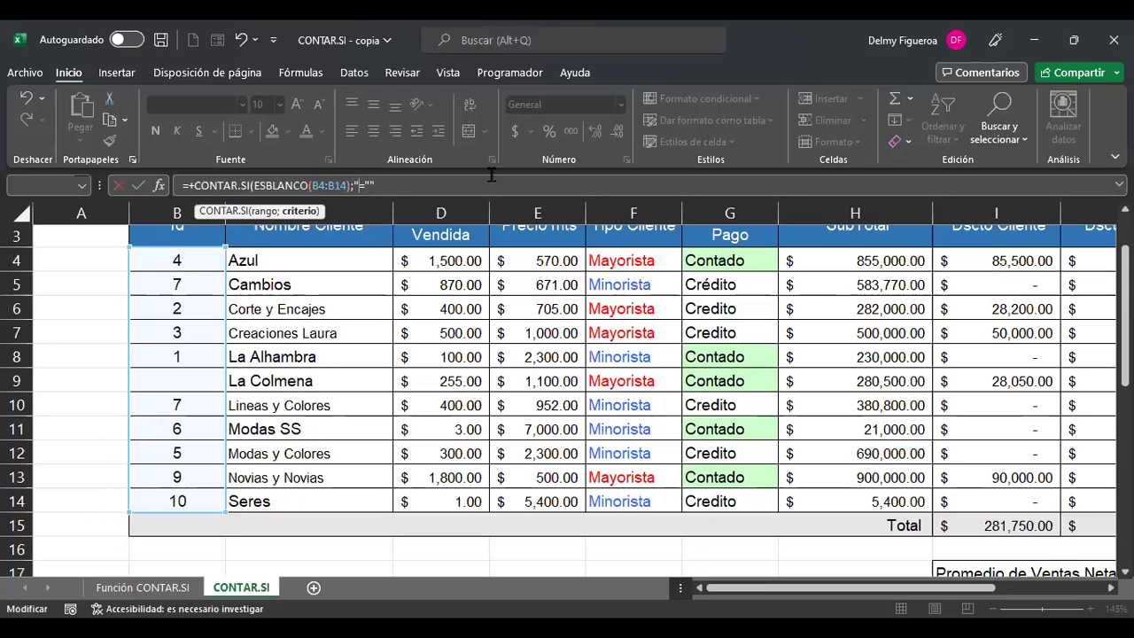
type("\")")
key("Return")
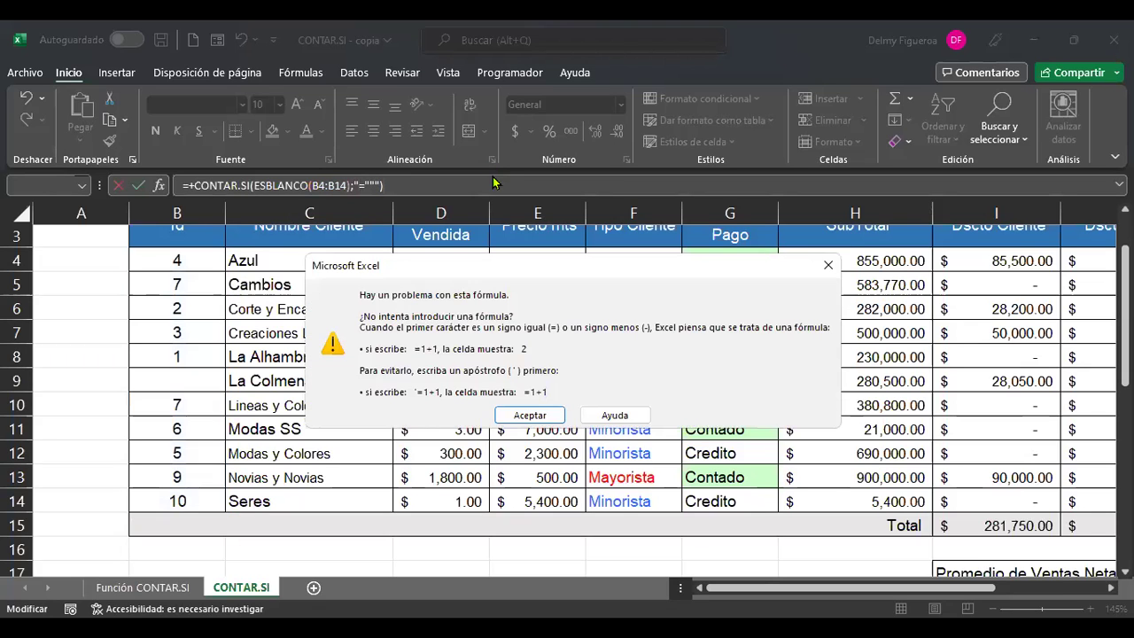
- Remove the ESBLANCO range and the criterion from the CONTAR.SI formula in K25
key("Return")
key("Right")
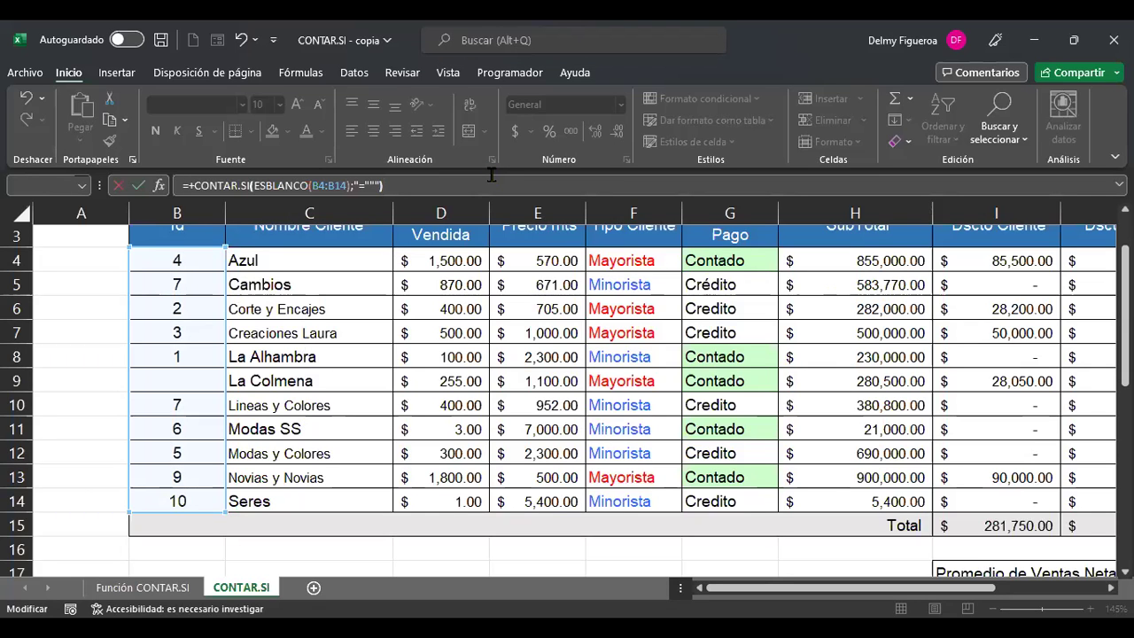
key("BackSpace")
key("BackSpace")
key("BackSpace")
key("BackSpace")
key("BackSpace")
key("BackSpace")
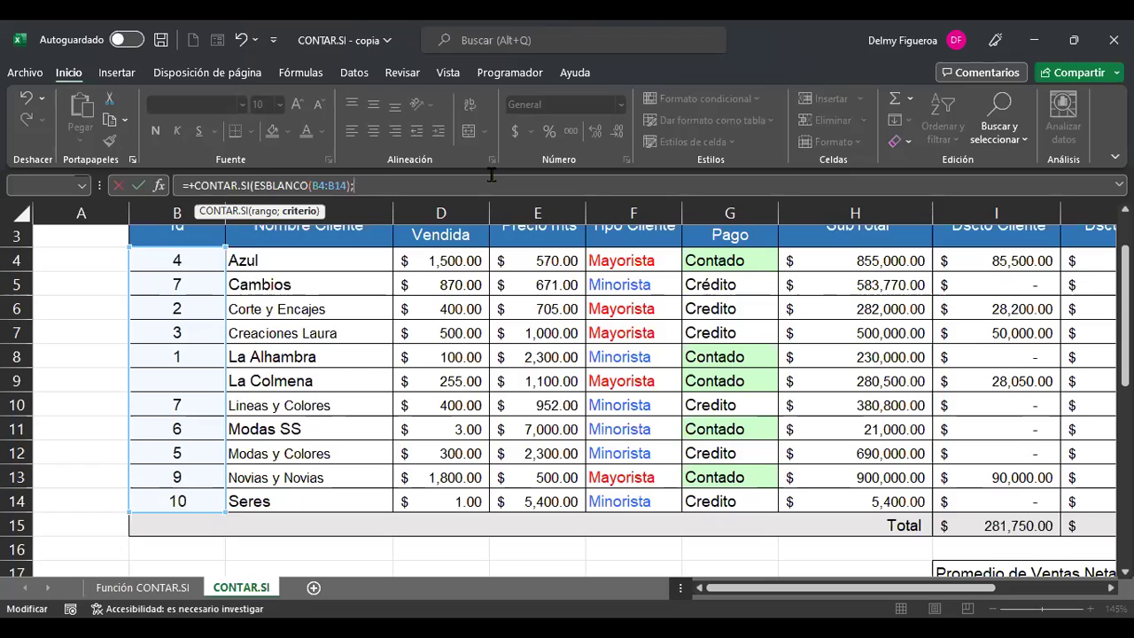
key("BackSpace")
key("BackSpace")
key("BackSpace")
key("BackSpace")
key("BackSpace")
key("BackSpace")
key("BackSpace")
key("BackSpace")
key("BackSpace")
key("BackSpace")
key("BackSpace")
key("BackSpace")
key("BackSpace")
key("BackSpace")
key("BackSpace")
key("BackSpace")
key("BackSpace")
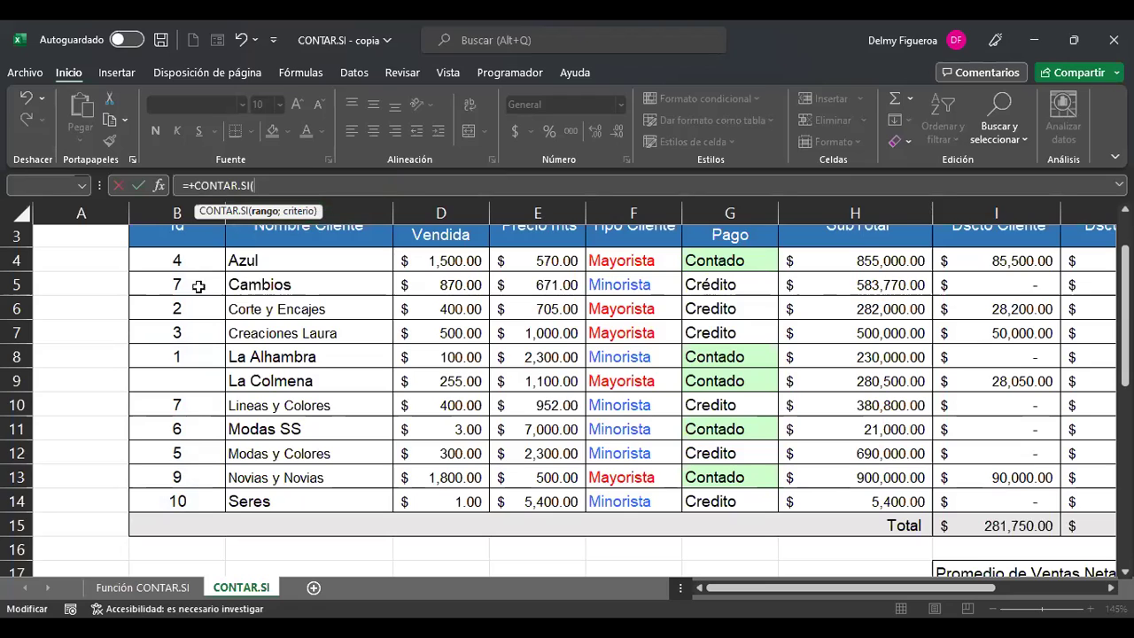
- Set the Id range B4:B14 as the CONTAR.SI range and ESBLANCO(B4:B14) as its criterion
left_click(189, 261)
left_click(195, 505, "shift")
type(";")
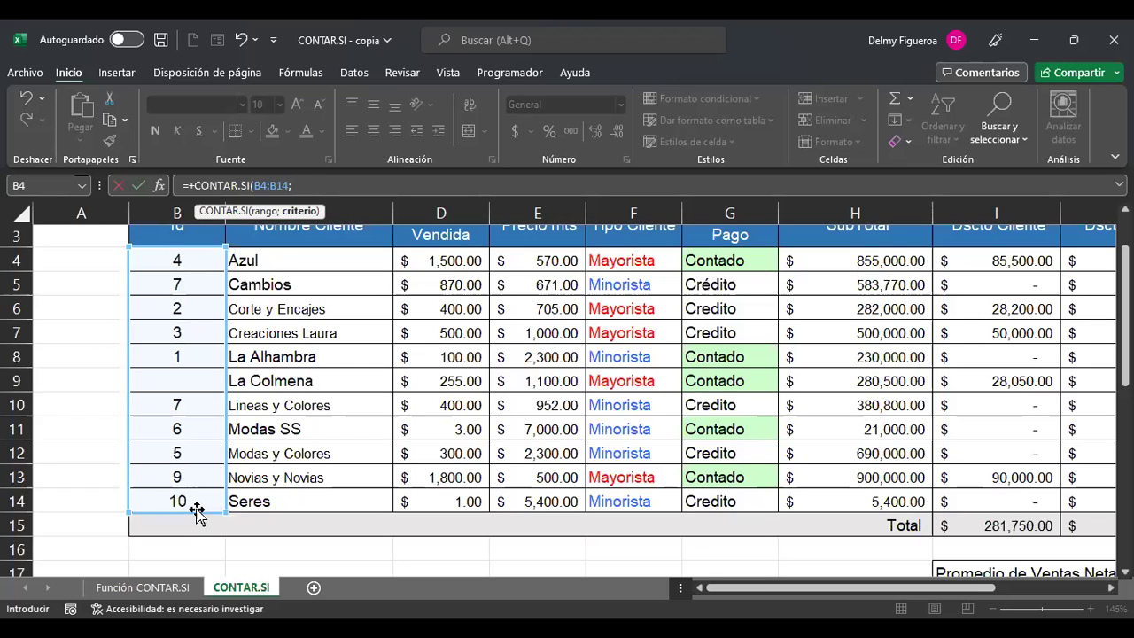
type("esb")
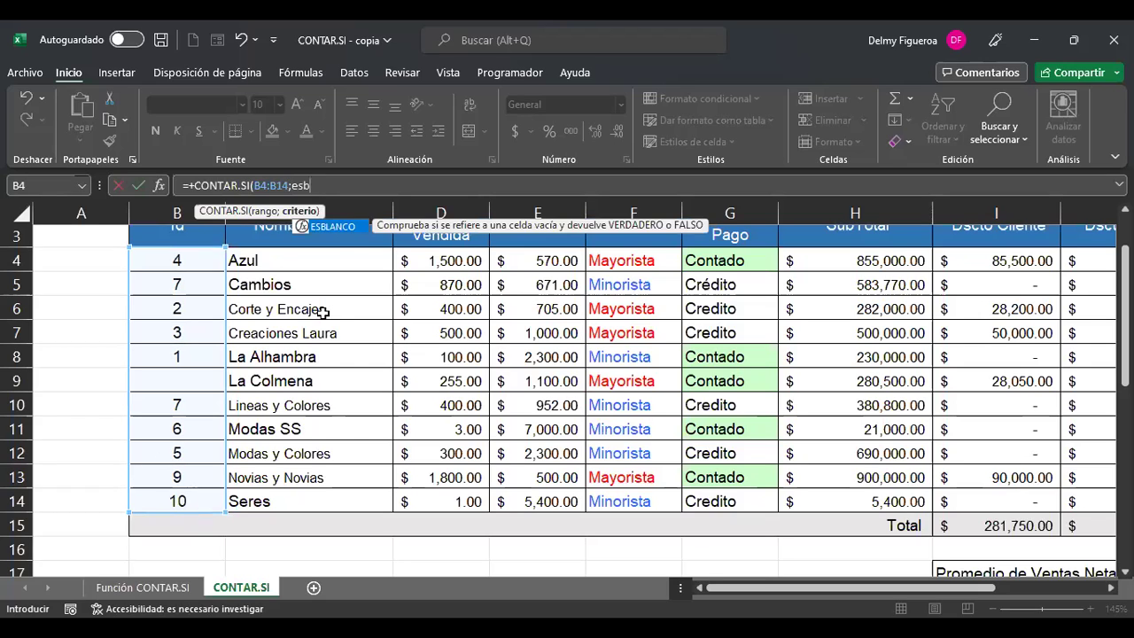
double_click(339, 226)
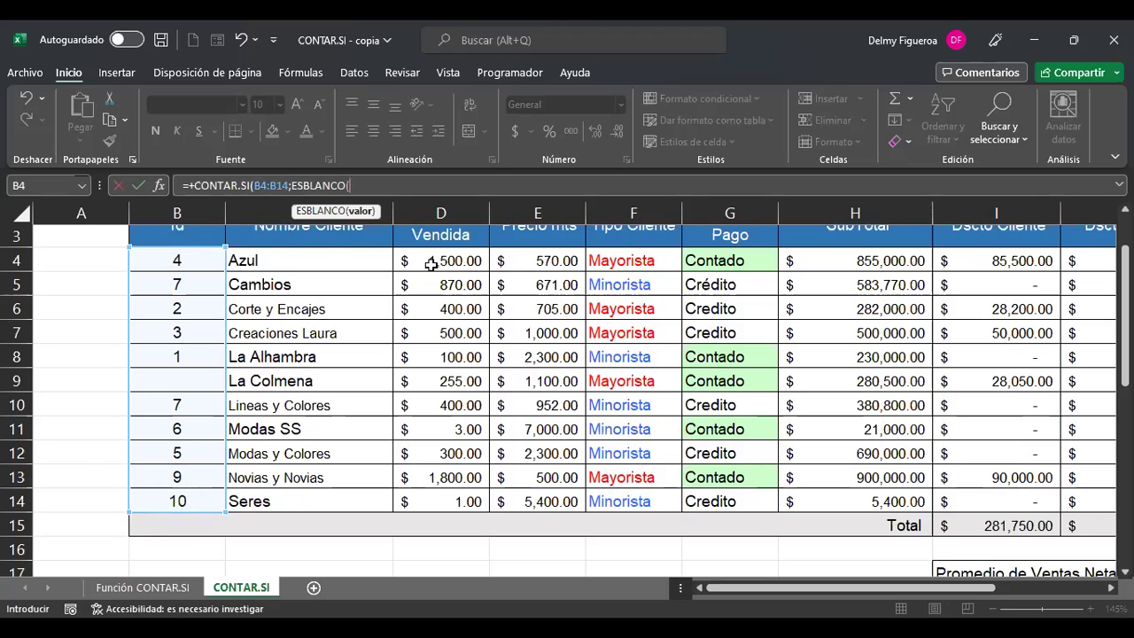
left_click_drag(185, 260, 184, 501)
type(")")
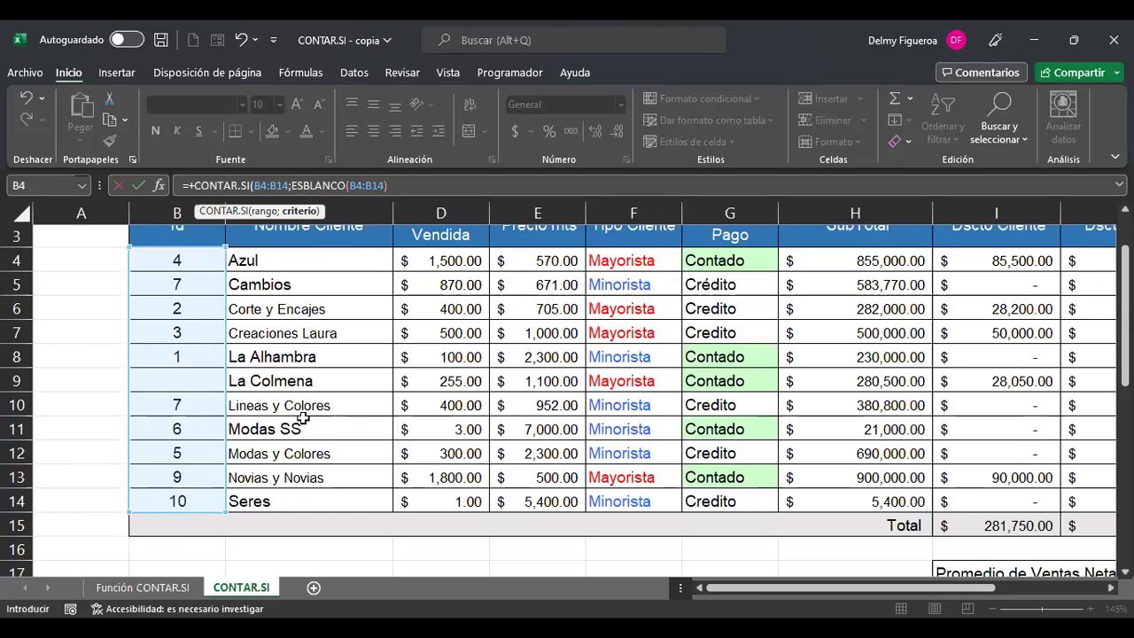
- Close the outer CONTAR.SI function and enter the formula in K25
left_click(227, 188)
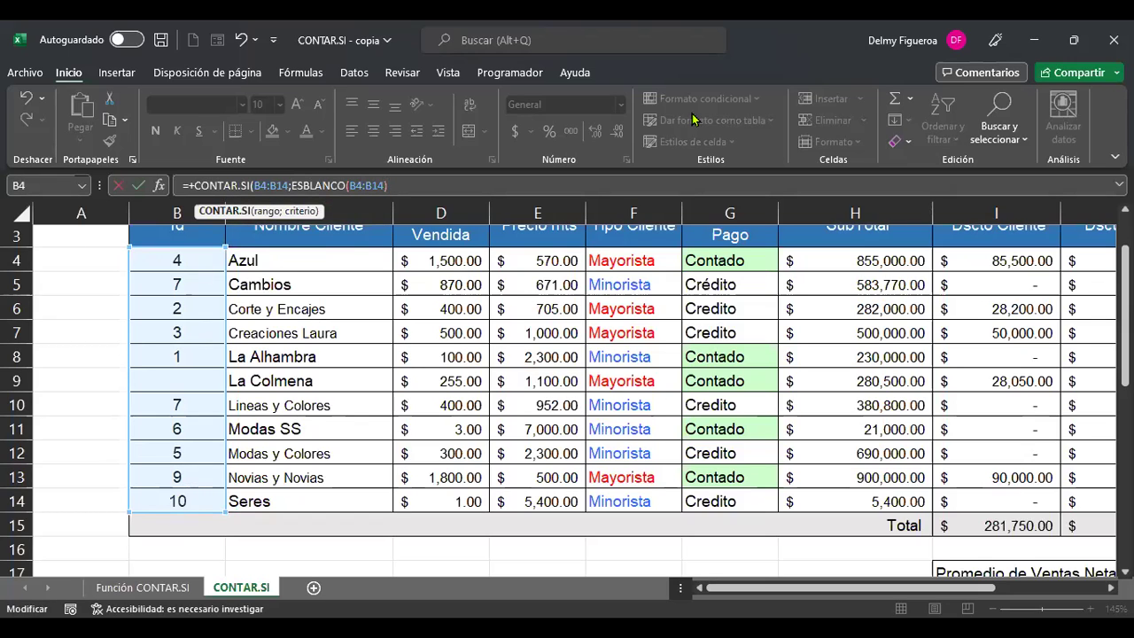
key("Right")
key("Right")
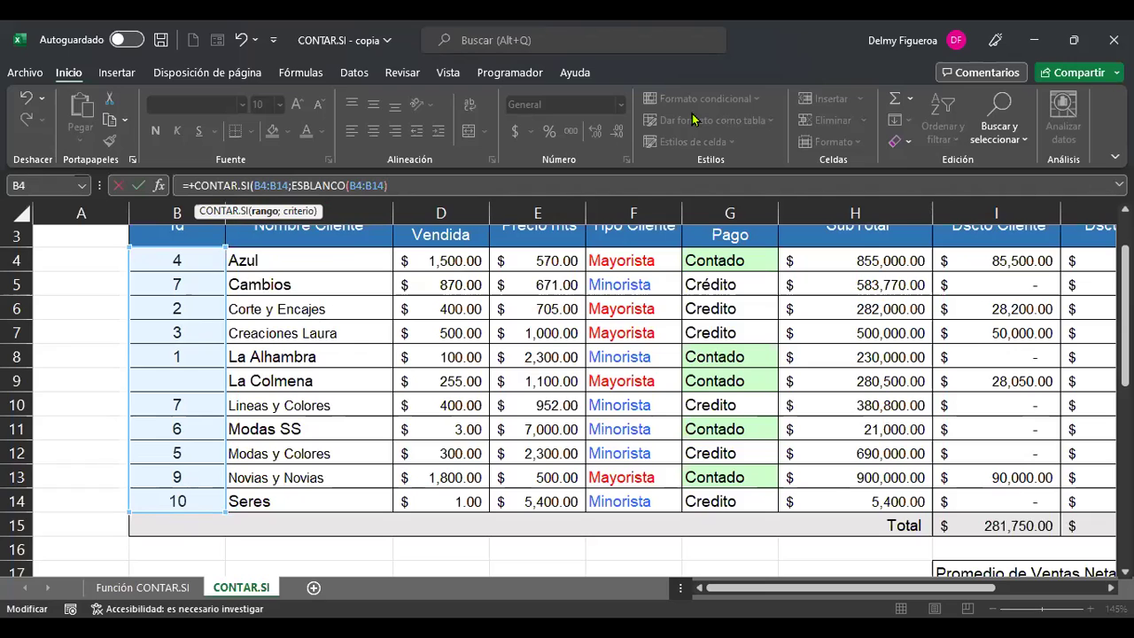
key("Right")
key("Right")
key("Right")
key("Right")
key("Right")
key("Right")
key("Right")
key("Right")
key("Right")
key("Right")
key("Right")
key("Right")
key("Right")
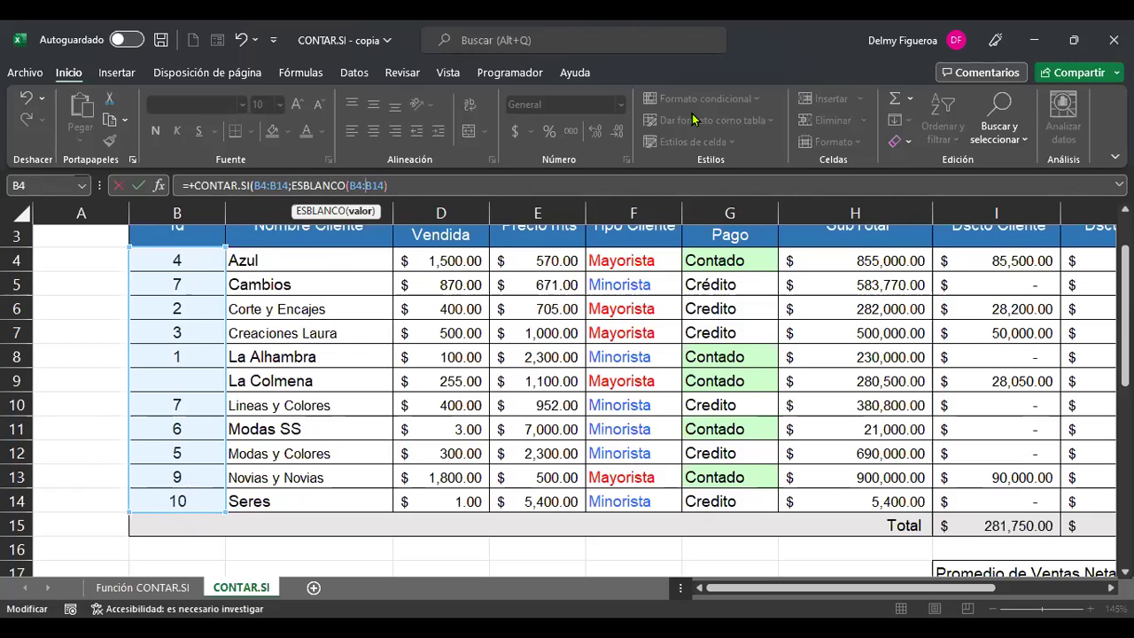
key("Right")
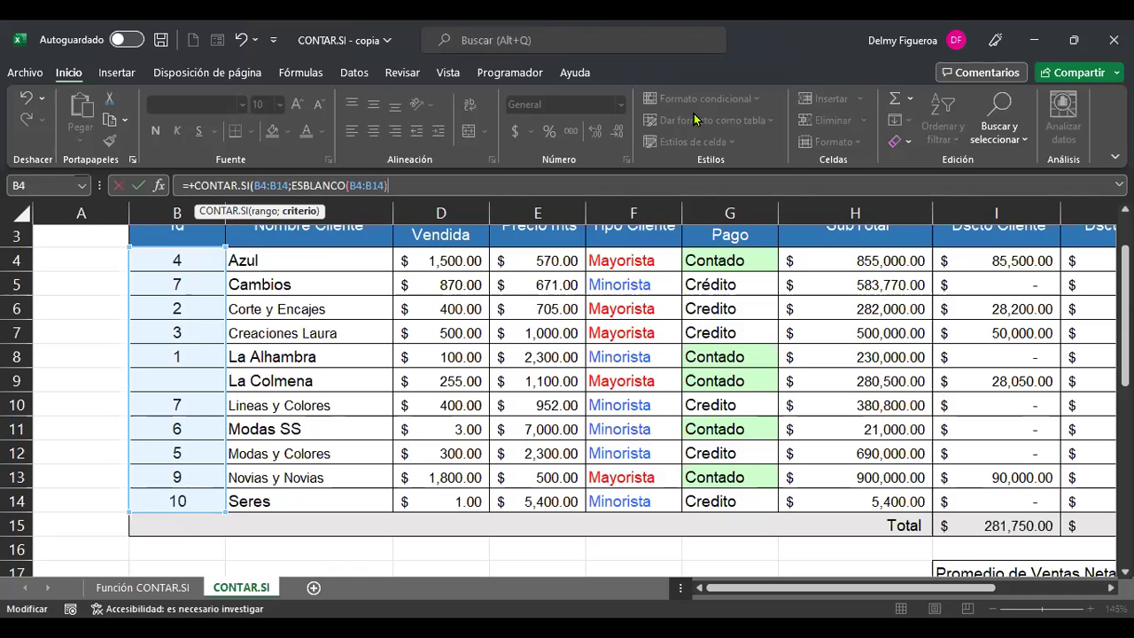
type(")")
key("Return")
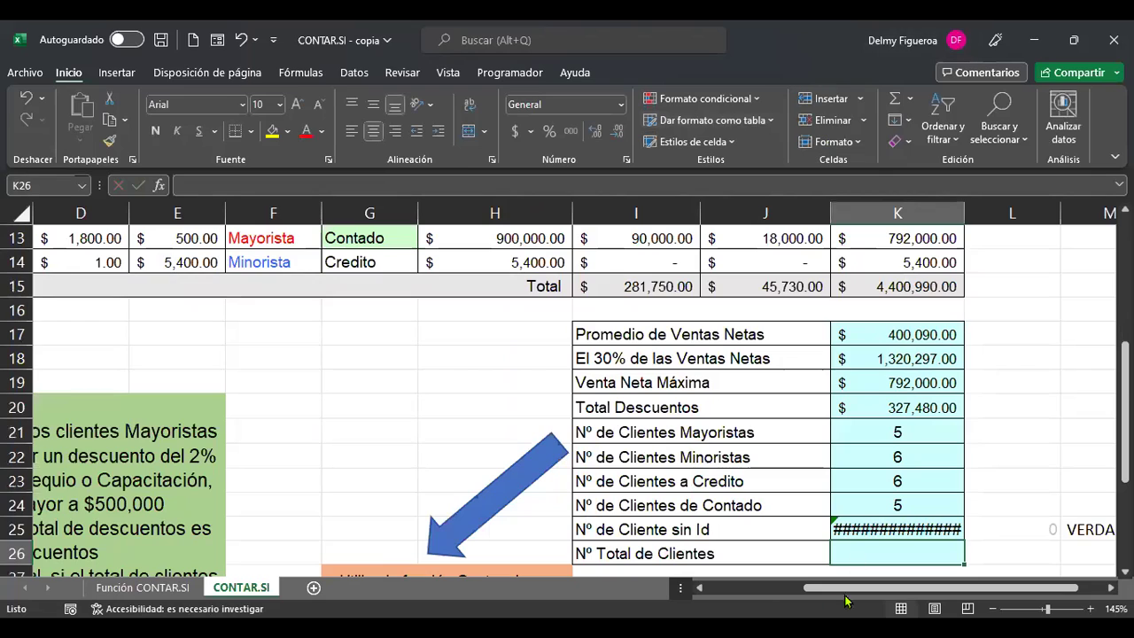
- Autofit the width of column K, and undo both the width change and the CONTAR.SI formula in K25
left_click(868, 521)
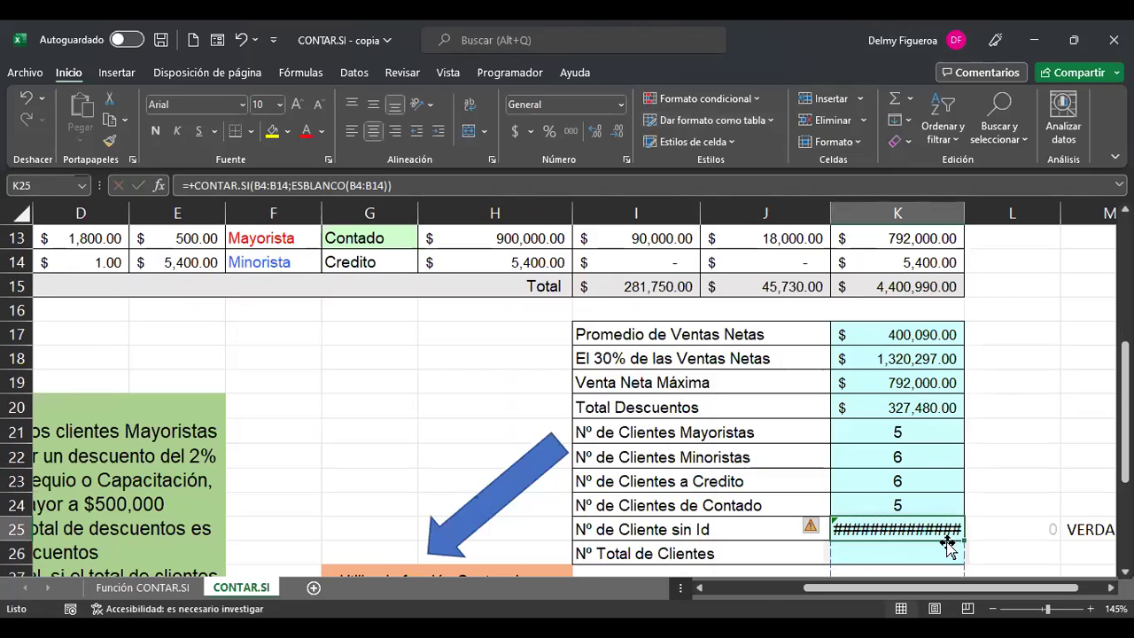
double_click(965, 214)
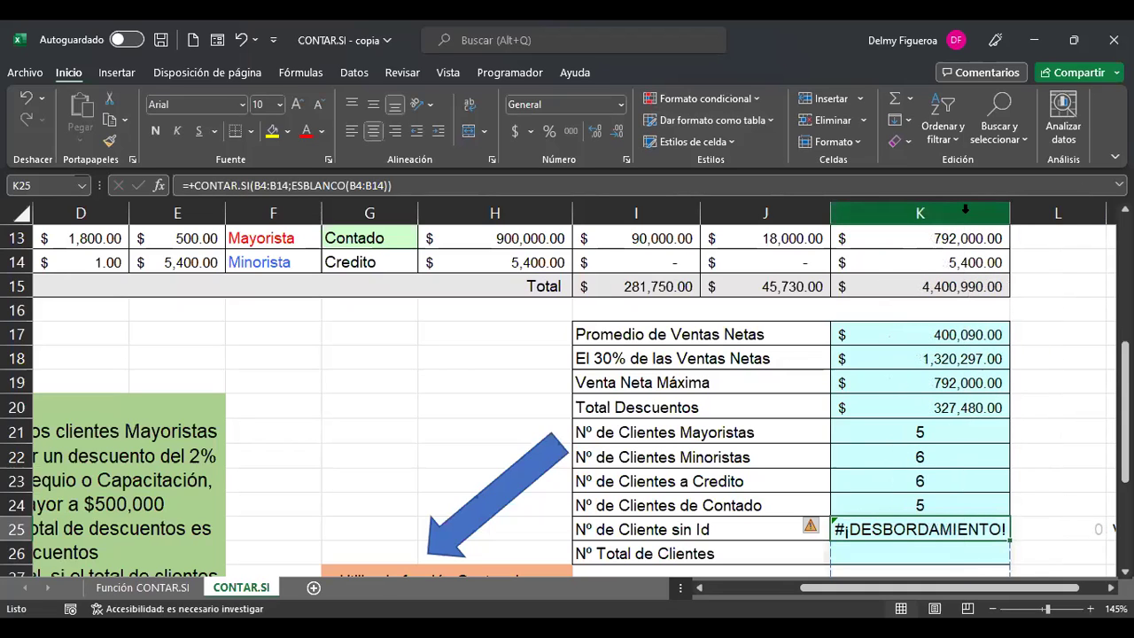
key("ctrl+z")
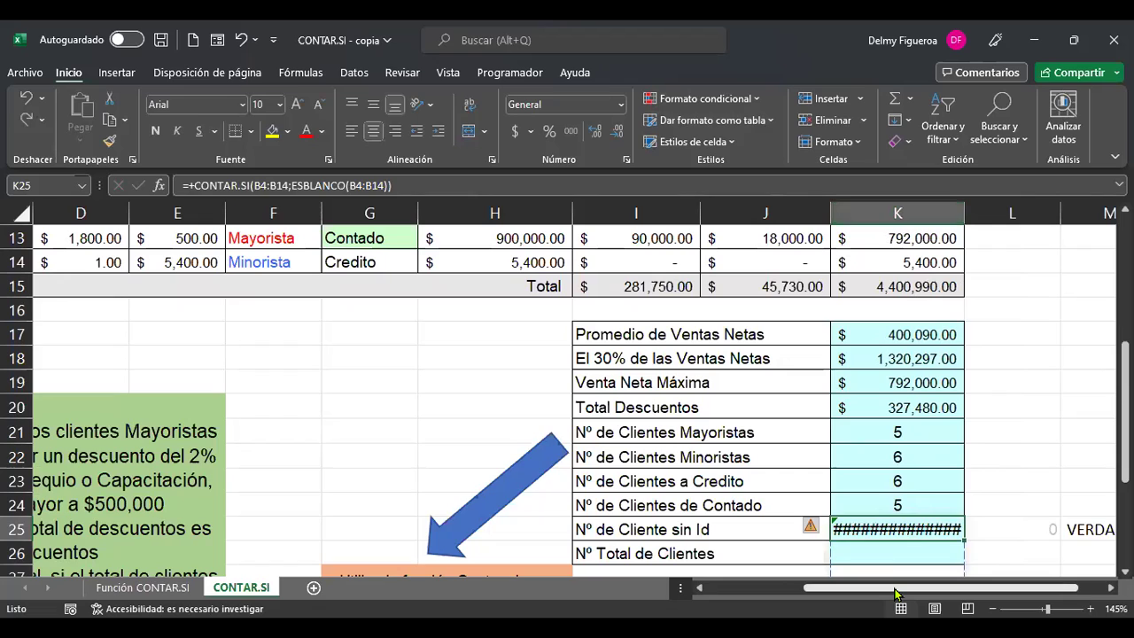
key("ctrl+z")
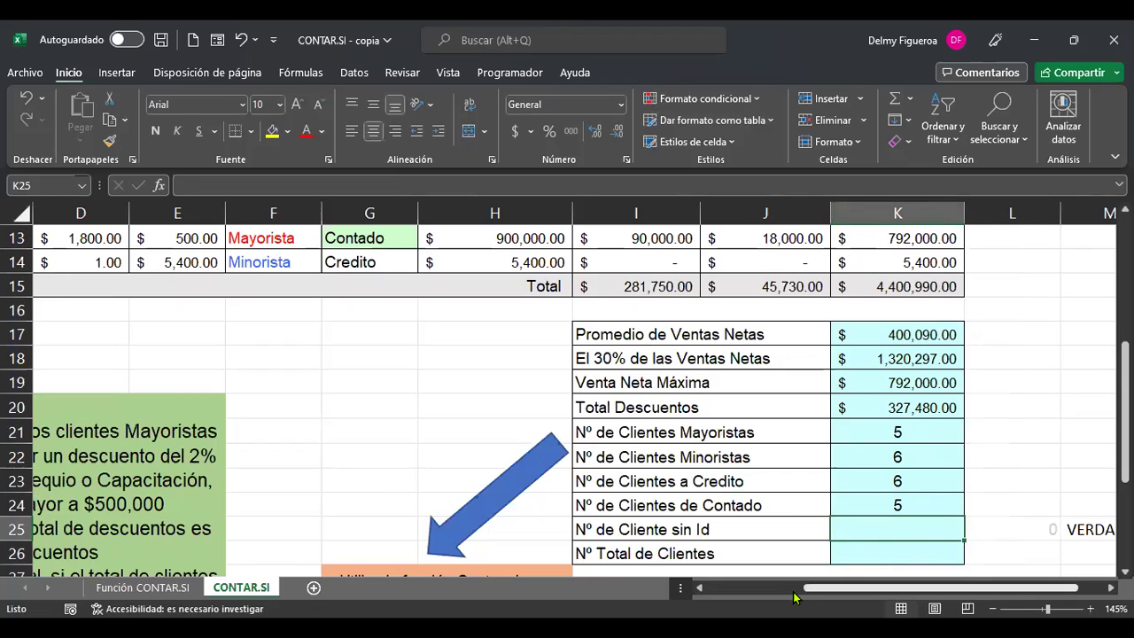
- Enter a CONTARA formula over the Id range B4:B14 in K25
type("+")
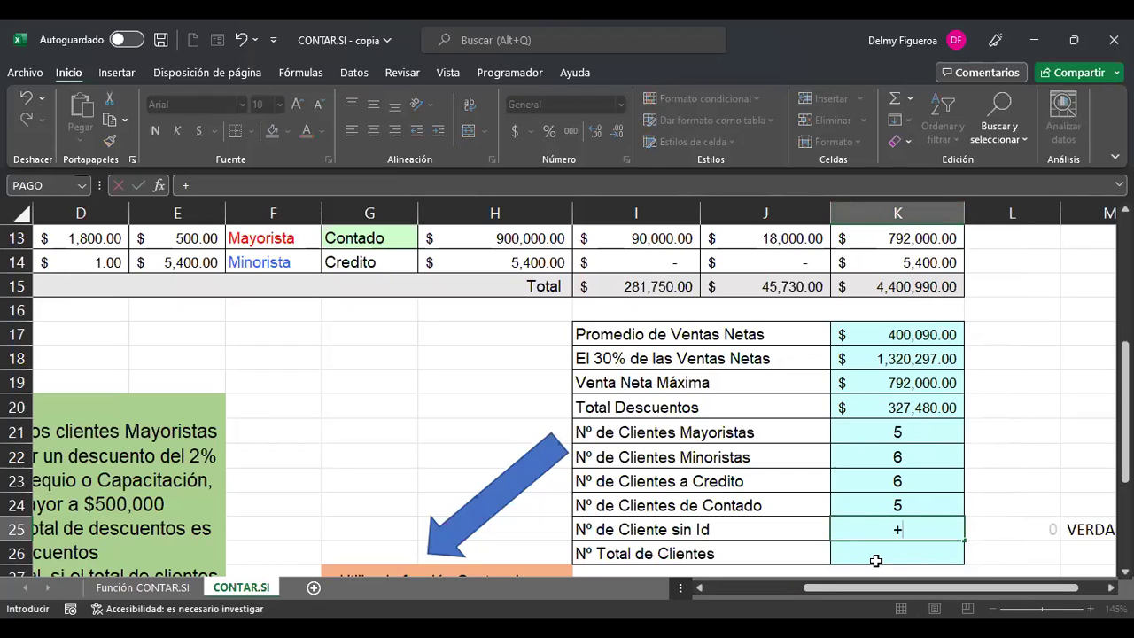
type("cont")
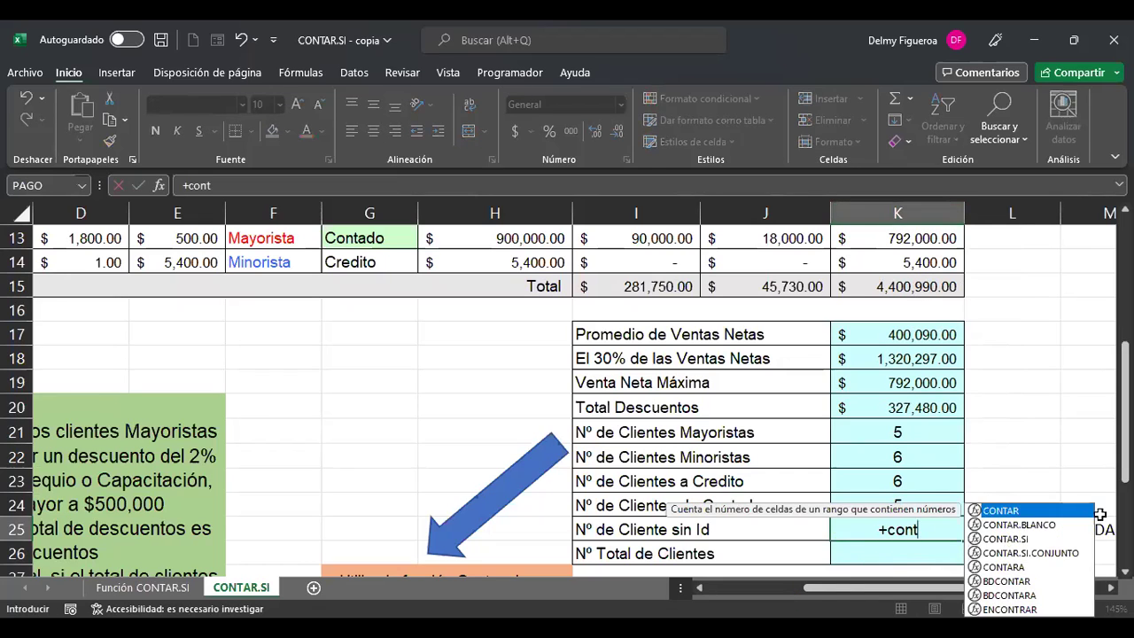
double_click(1004, 568)
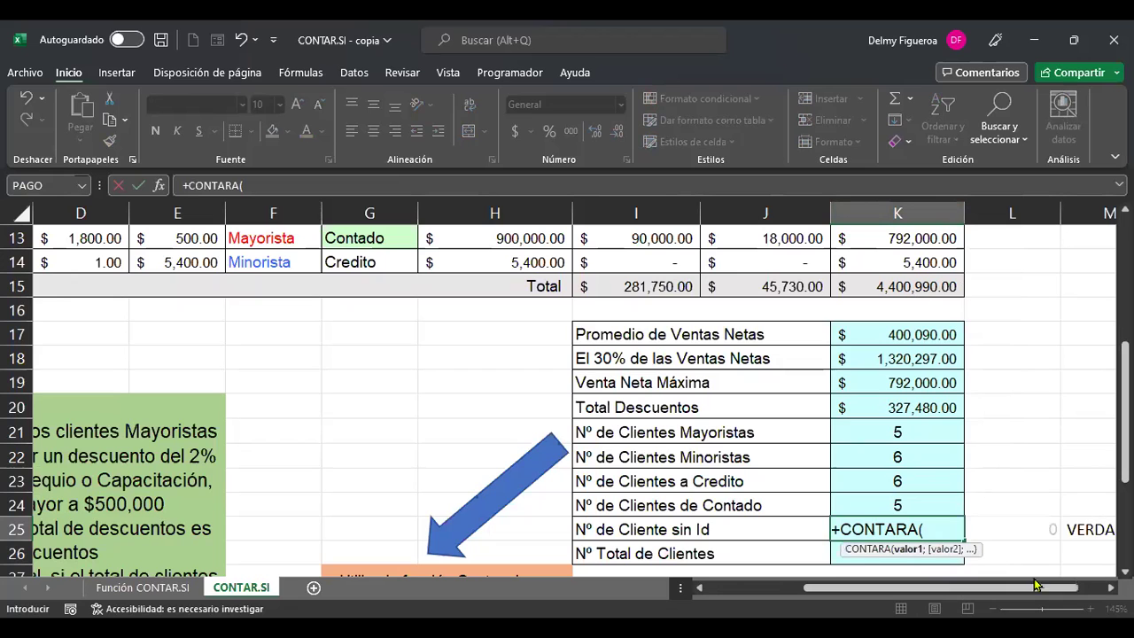
left_click_drag(865, 587, 760, 588)
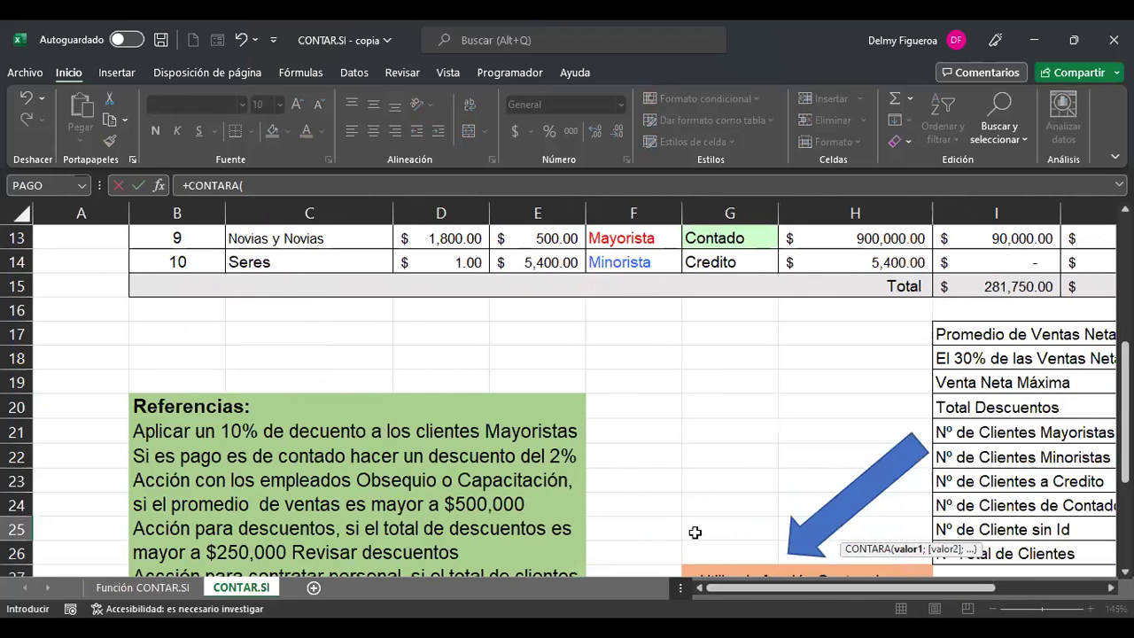
scroll(331, 375, "up", 3)
scroll(326, 377, "up", 1)
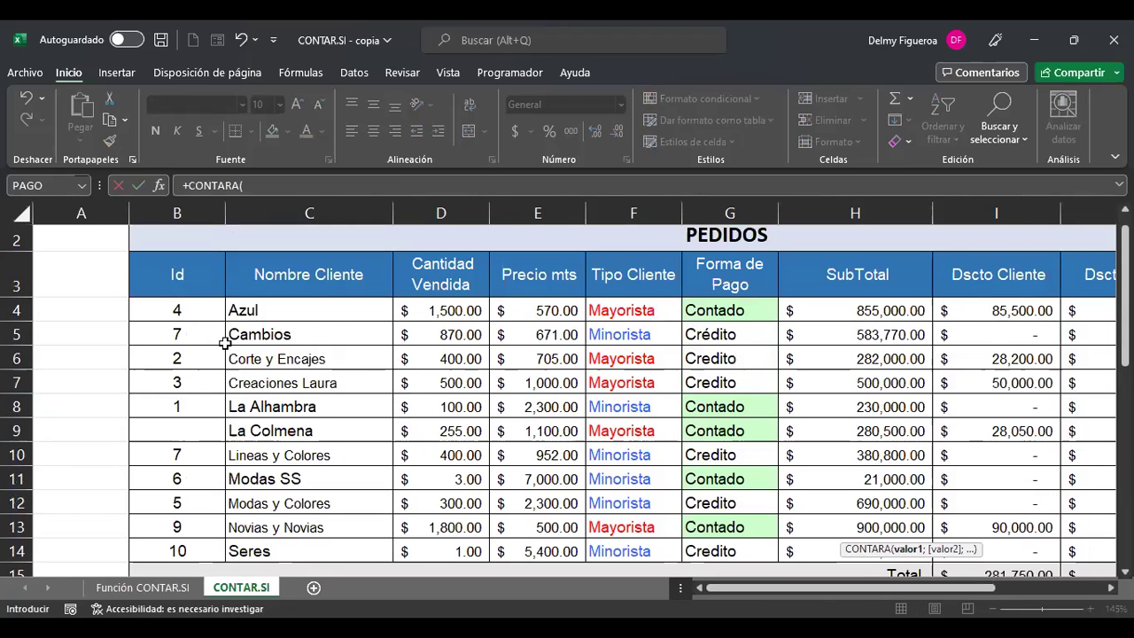
left_click(194, 310)
left_click_drag(197, 323, 203, 475)
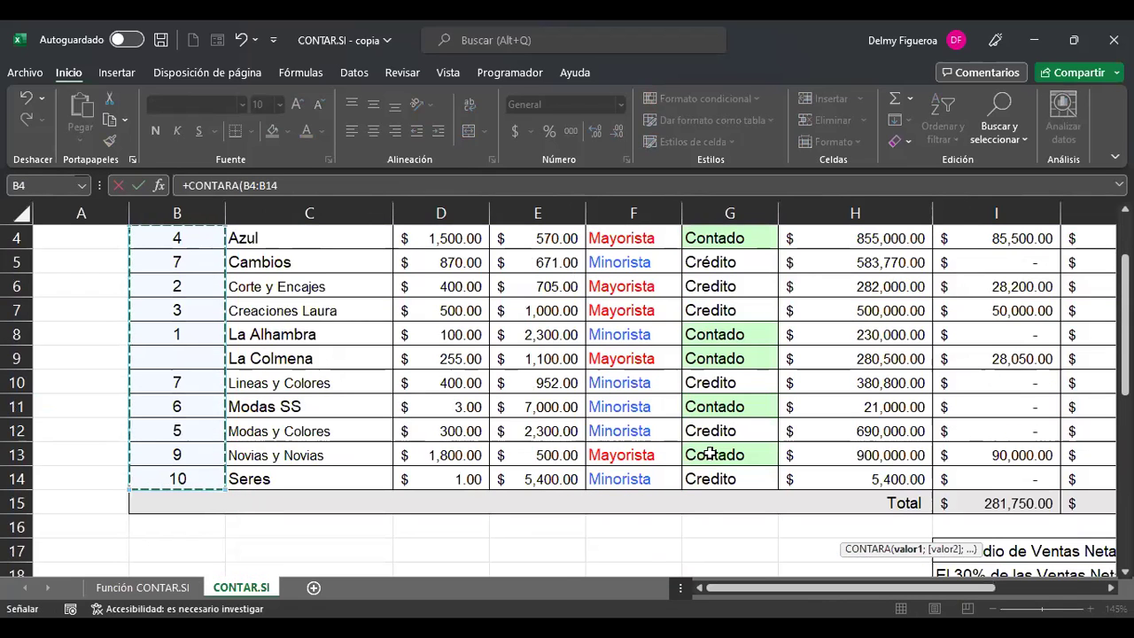
key("Return")
key("Up")
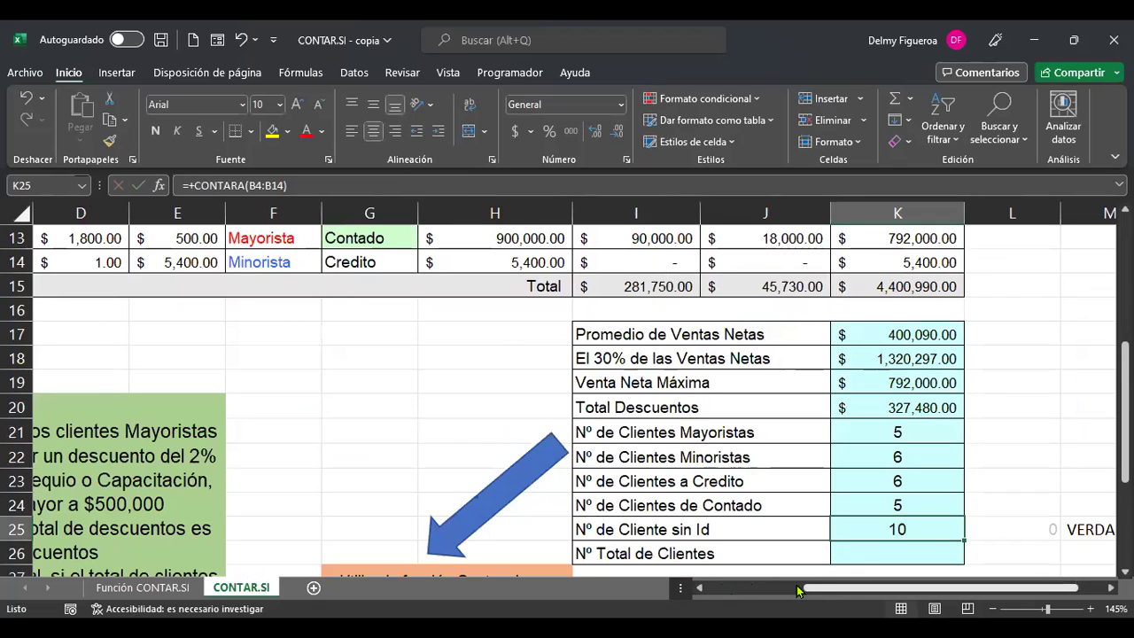
- Check the Id column against the K25 formula, and replace CONTARA and its range with an open CONTAR function
left_click(750, 596)
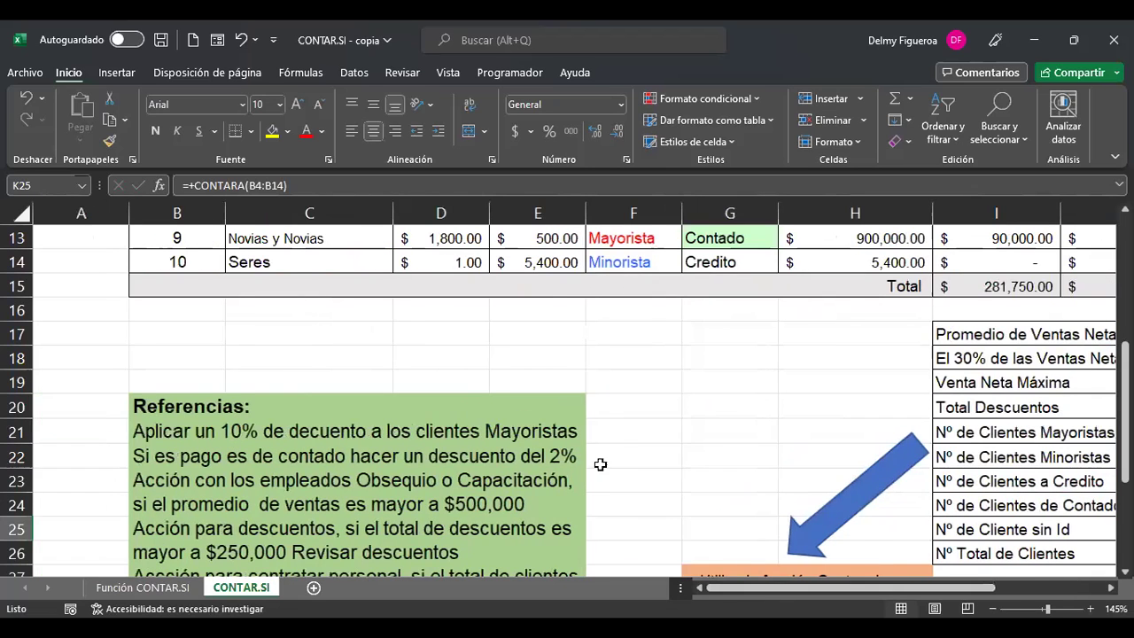
scroll(488, 398, "up", 2)
scroll(490, 398, "up", 1)
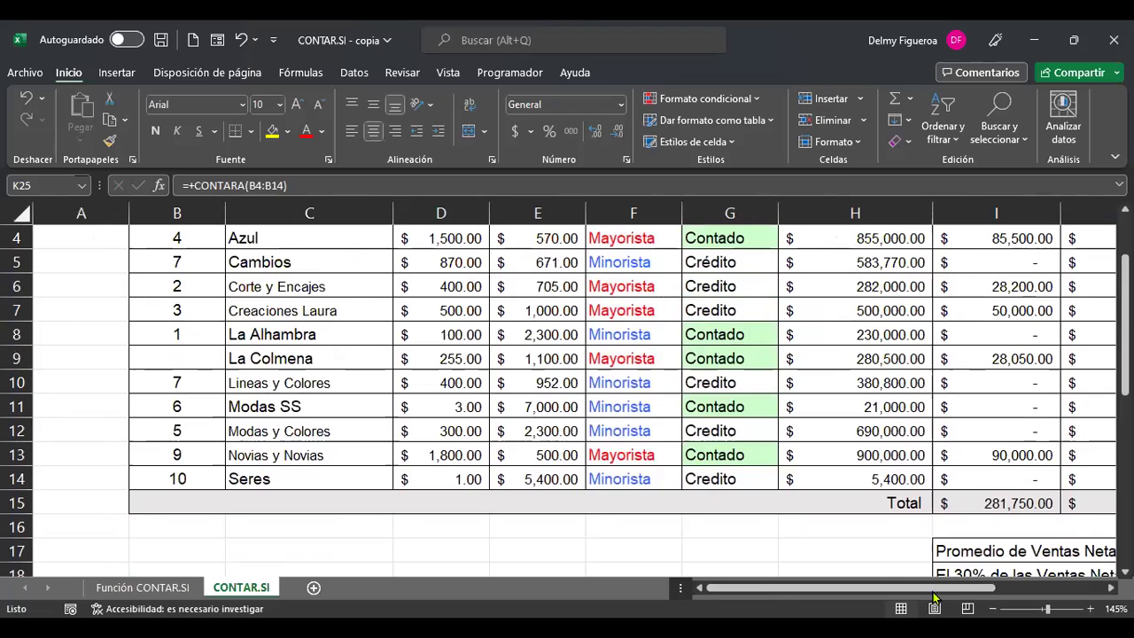
left_click_drag(971, 595, 1083, 609)
scroll(873, 522, "down", 4)
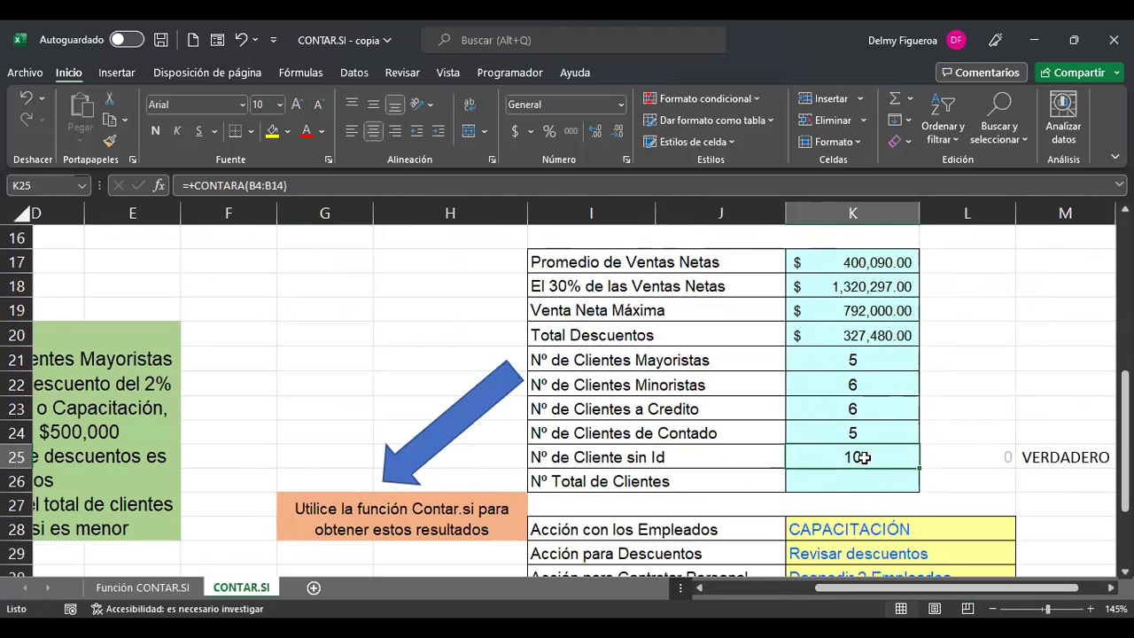
double_click(864, 457)
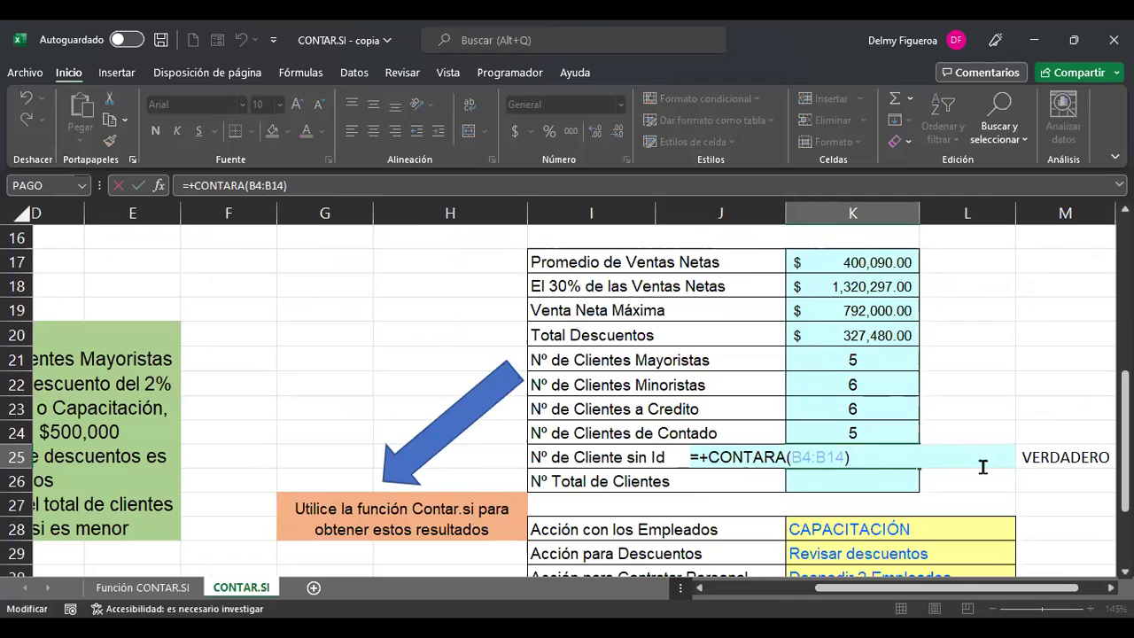
key("BackSpace")
key("BackSpace")
key("BackSpace")
key("BackSpace")
key("BackSpace")
key("BackSpace")
key("BackSpace")
key("BackSpace")
key("BackSpace")
type("(")
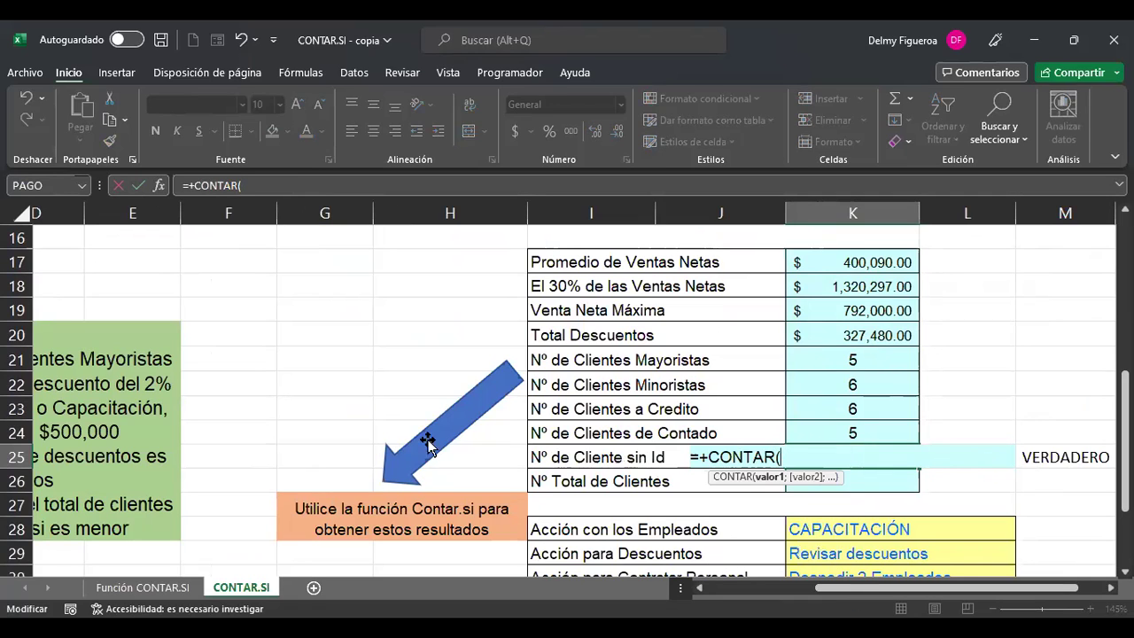
- Set the Id range B4:B14 as the CONTAR argument and enter the K25 formula
left_click(749, 590)
scroll(443, 443, "left", 3)
scroll(256, 327, "up", 5)
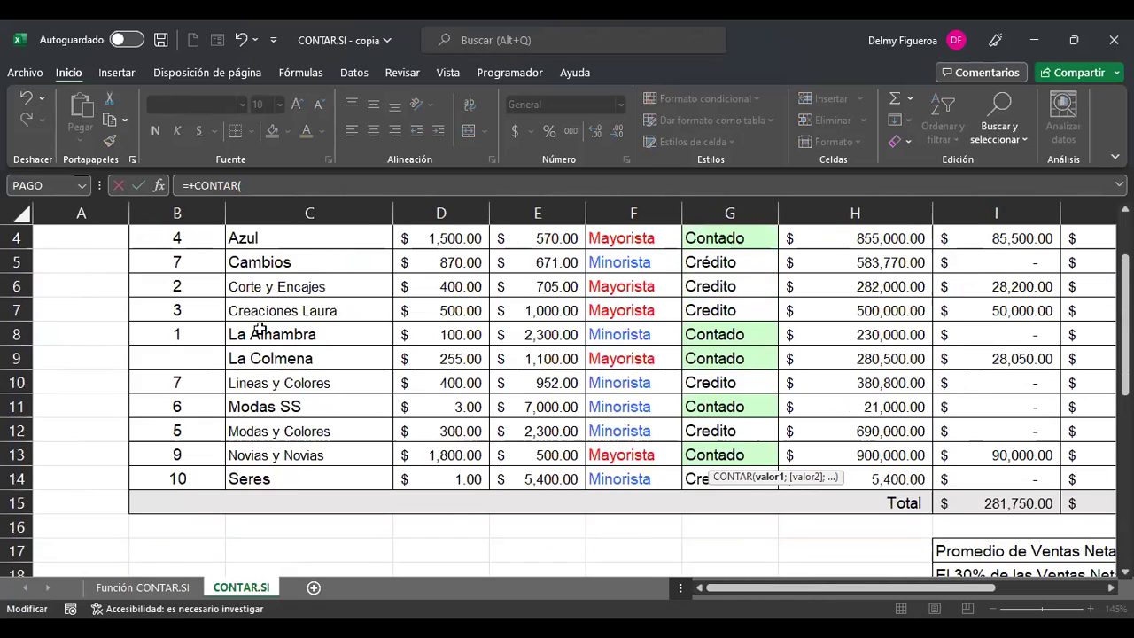
left_click_drag(199, 312, 207, 547)
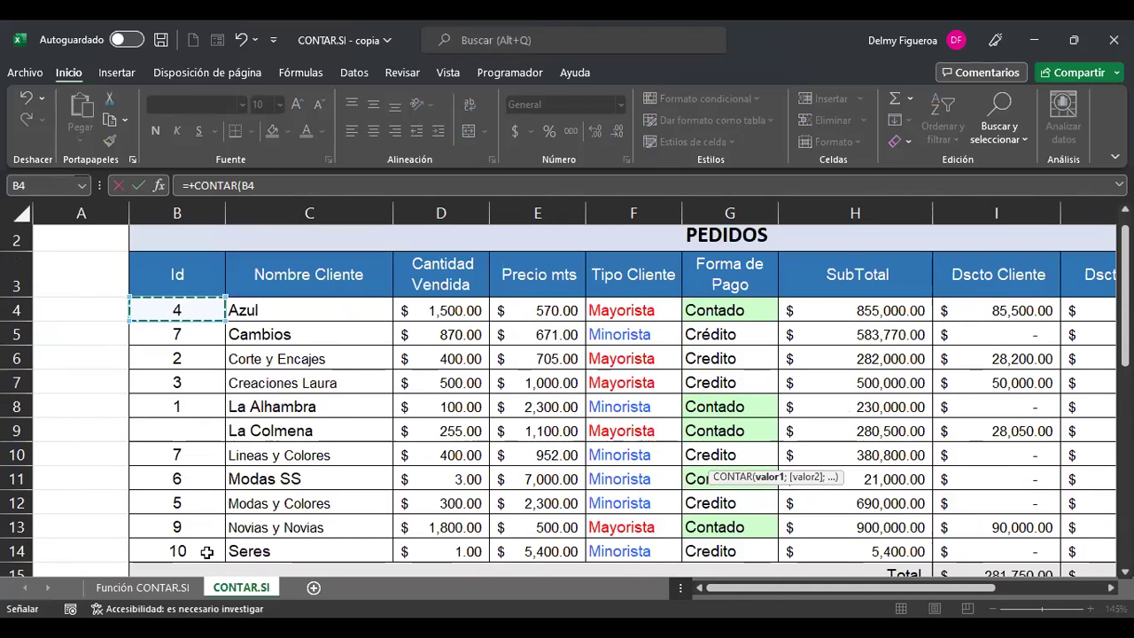
key("ctrl+Return")
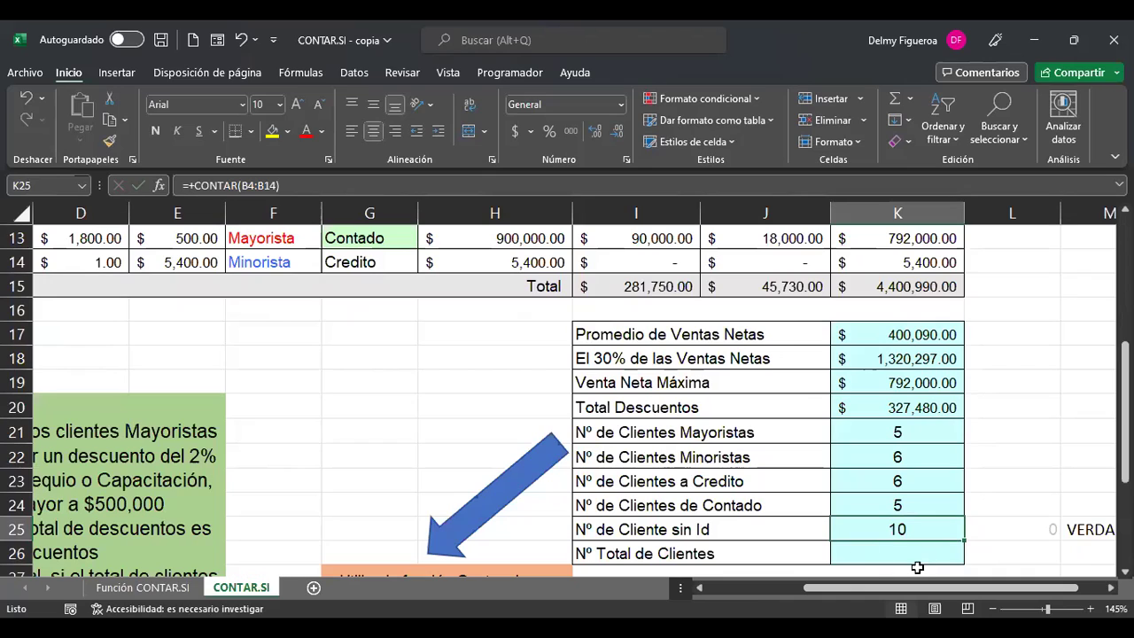
- Check the CONTAR.SI formula in L25, and replace the K25 formula with ESBLANCO over the Id range B4:B14
left_click(1015, 532)
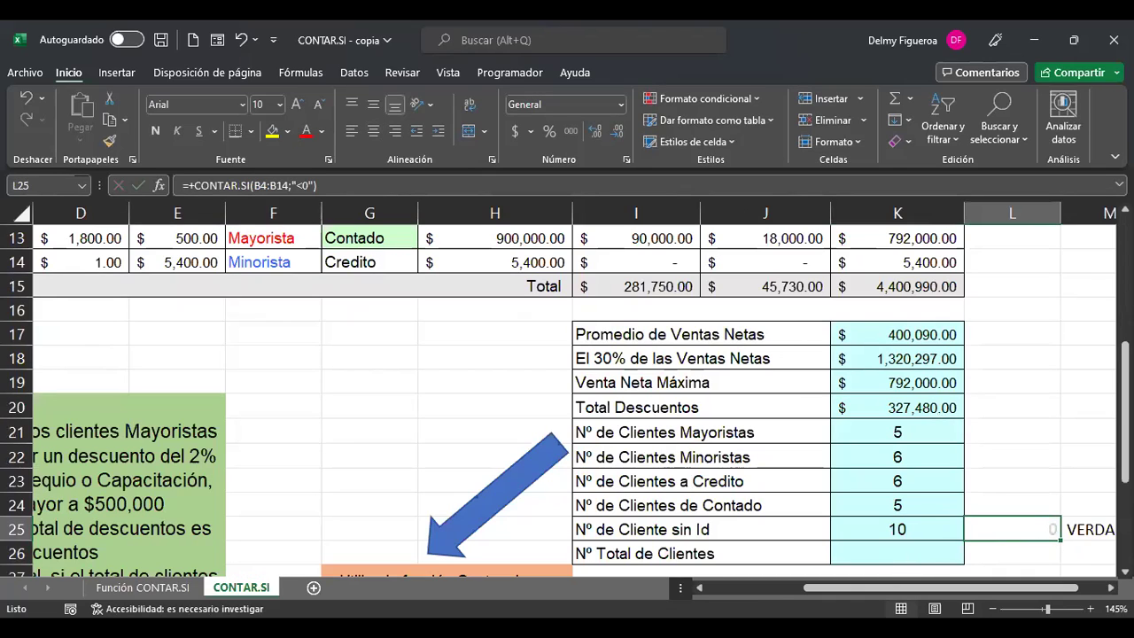
left_click(898, 529)
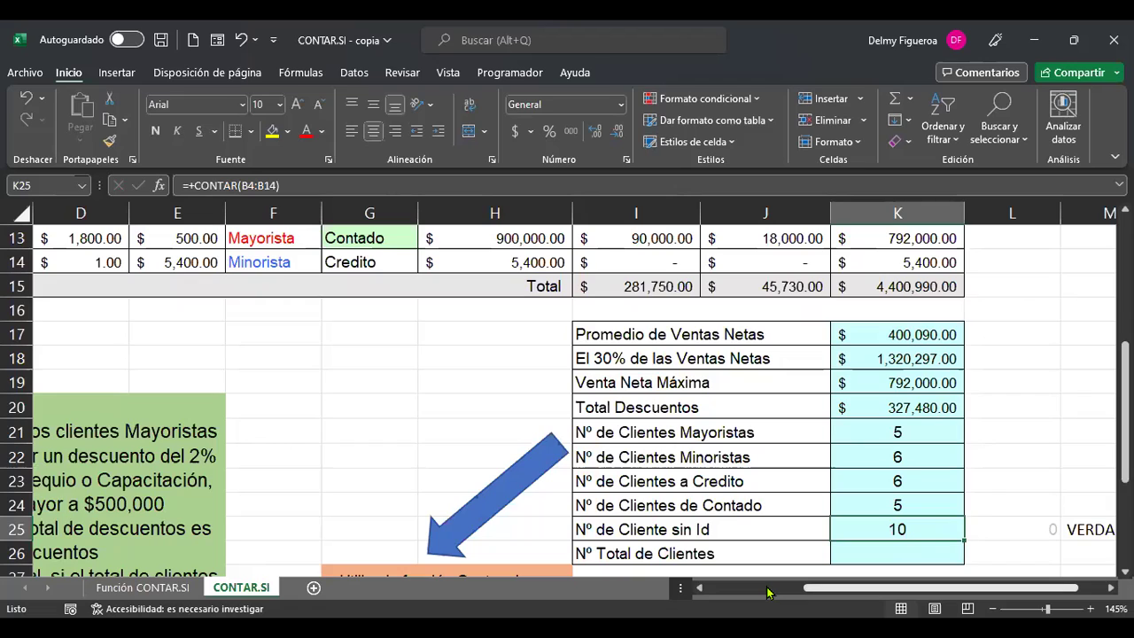
type("+")
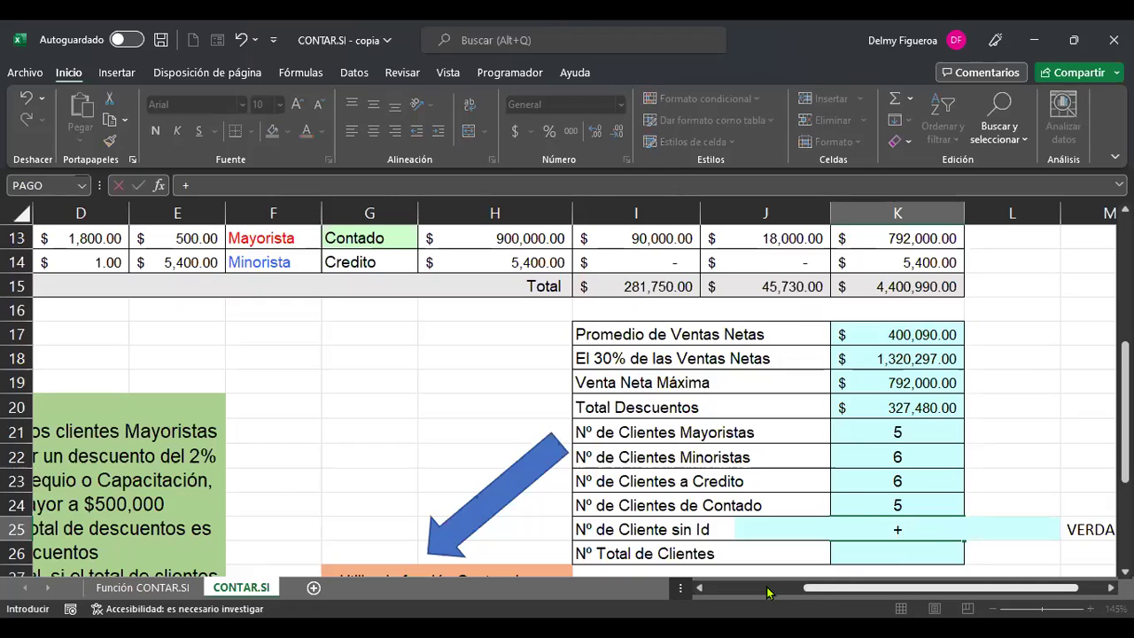
type("esblan")
key("Tab")
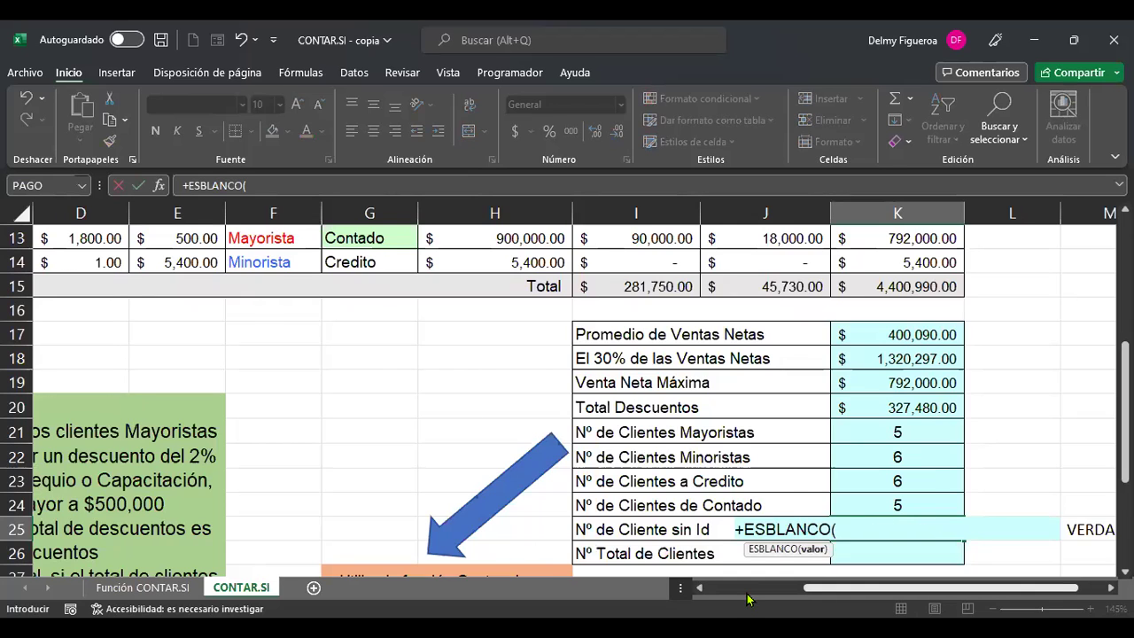
scroll(375, 392, "up", 4)
scroll(374, 393, "left", 2)
left_click_drag(201, 318, 182, 556)
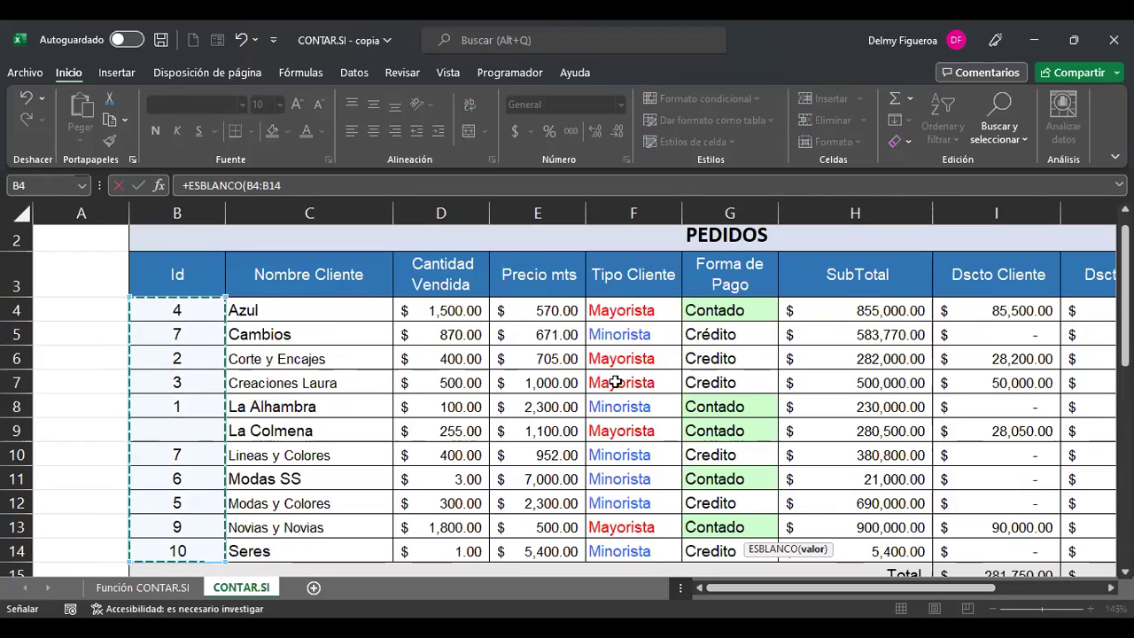
key("ctrl+Return")
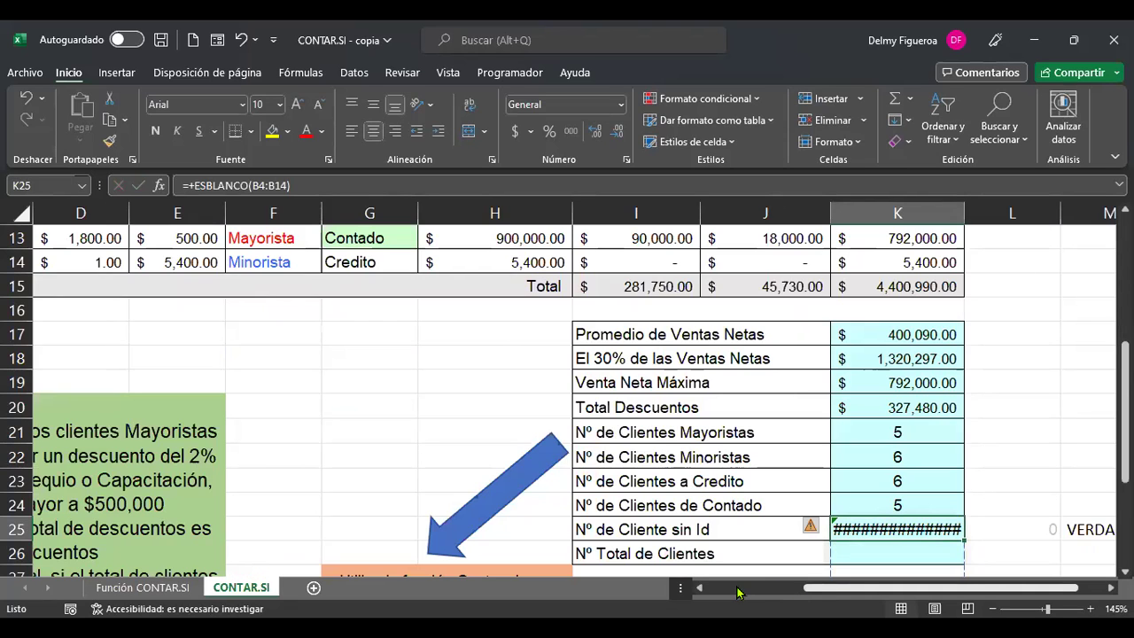
- Look back at the Id column and clear the ESBLANCO formula from K25
left_click_drag(865, 593, 771, 595)
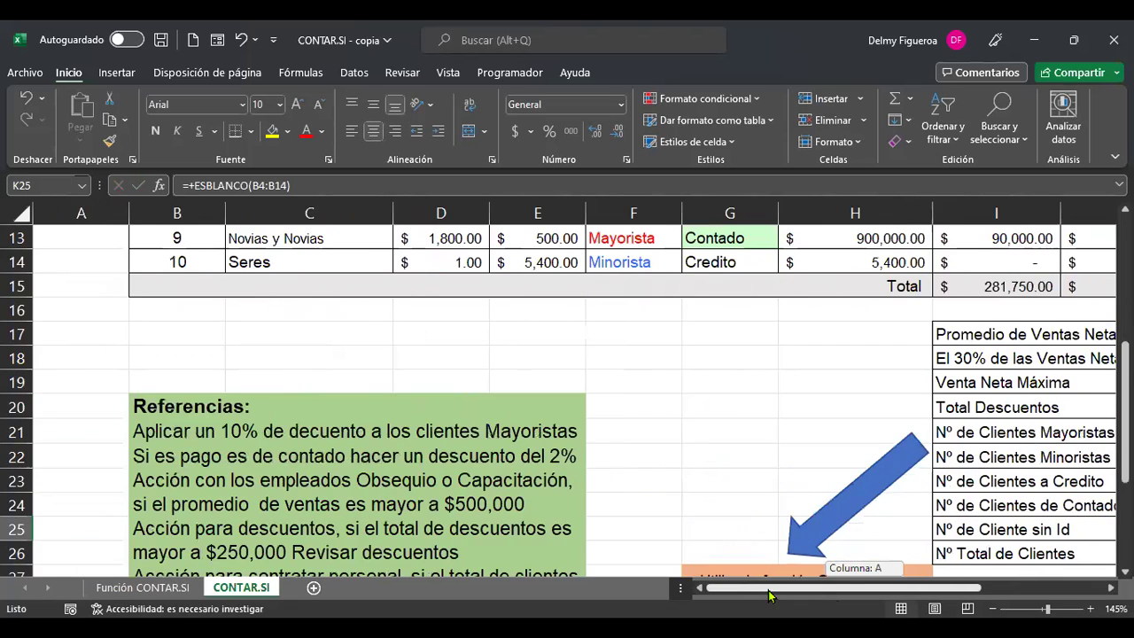
left_click_drag(981, 588, 1045, 596)
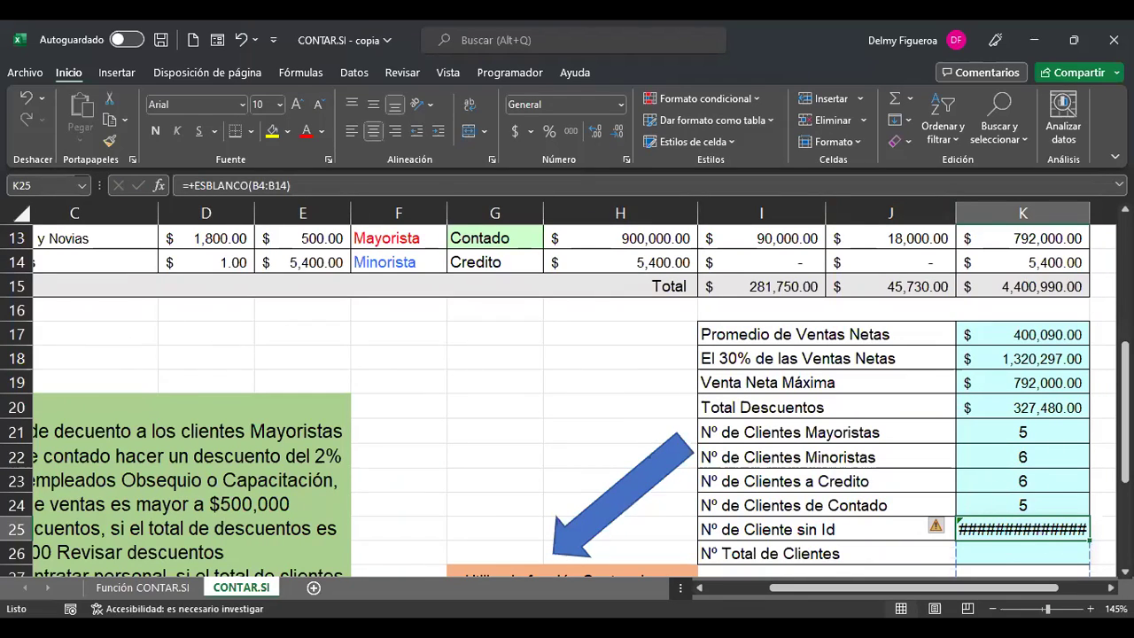
key("Delete")
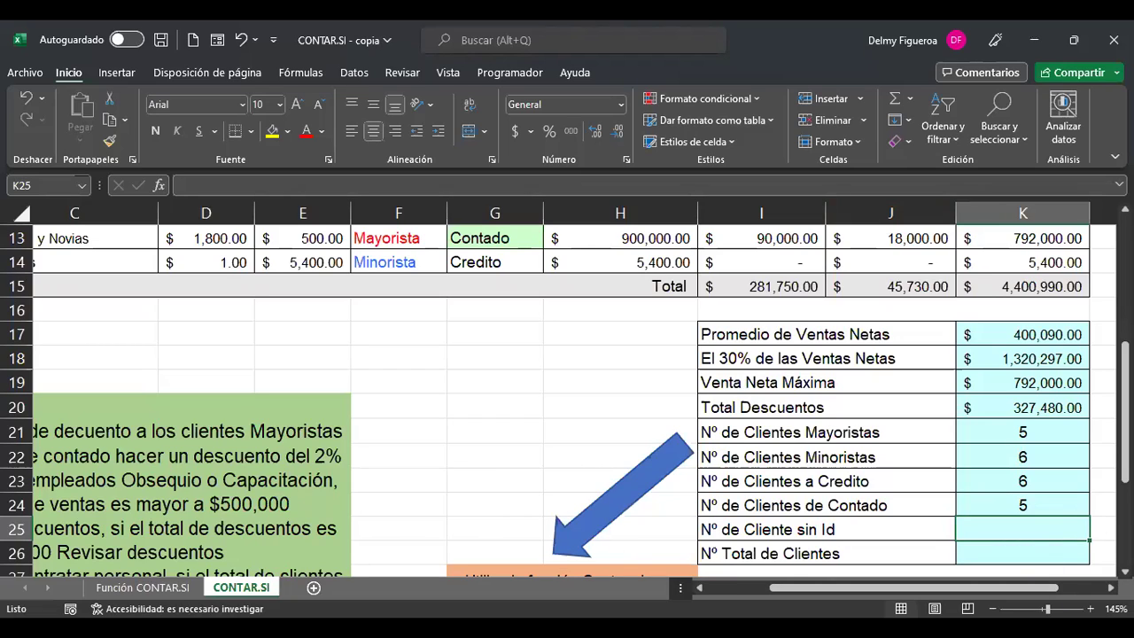
key("alt+Tab")
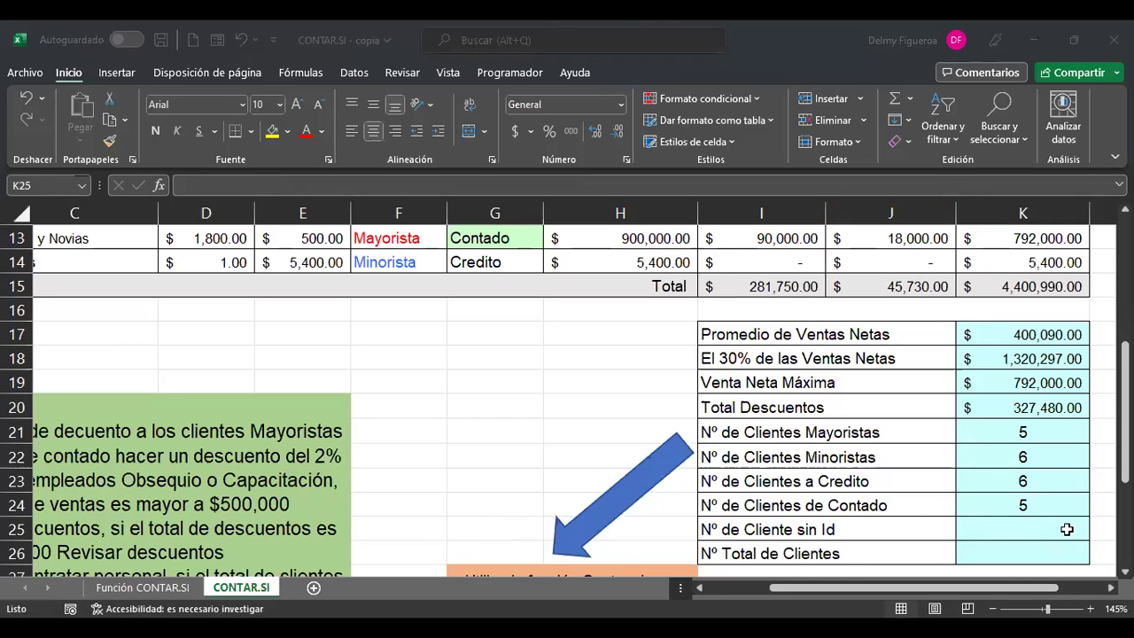
- Enter a CONTAR.BLANCO formula over the Id range B4:B14 in K25 to count the clients without Id
type("+")
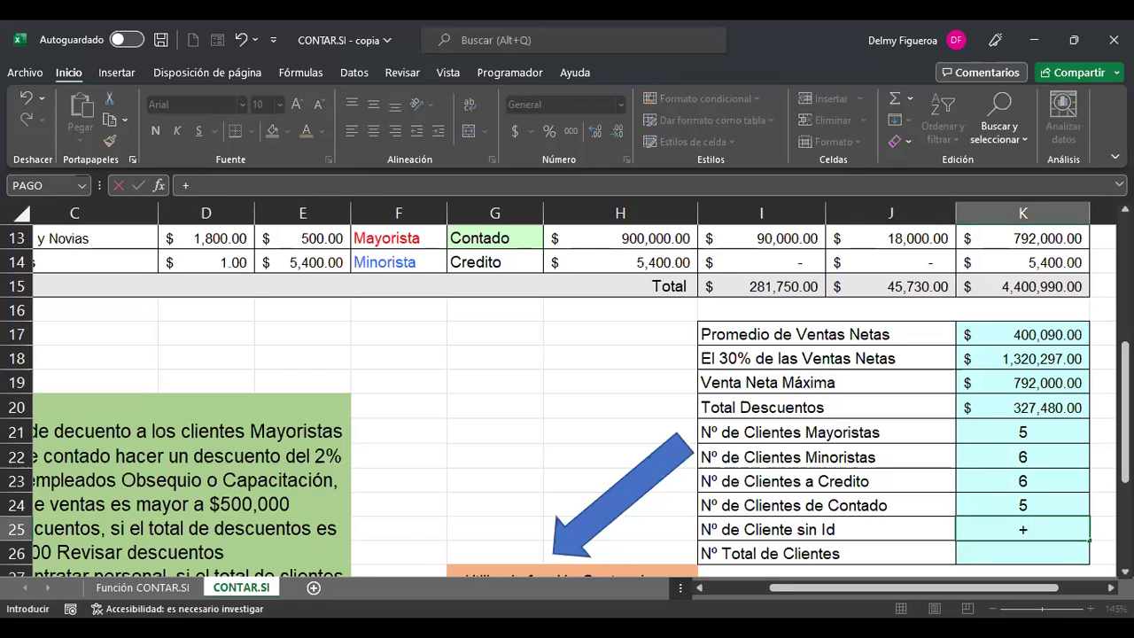
type("con")
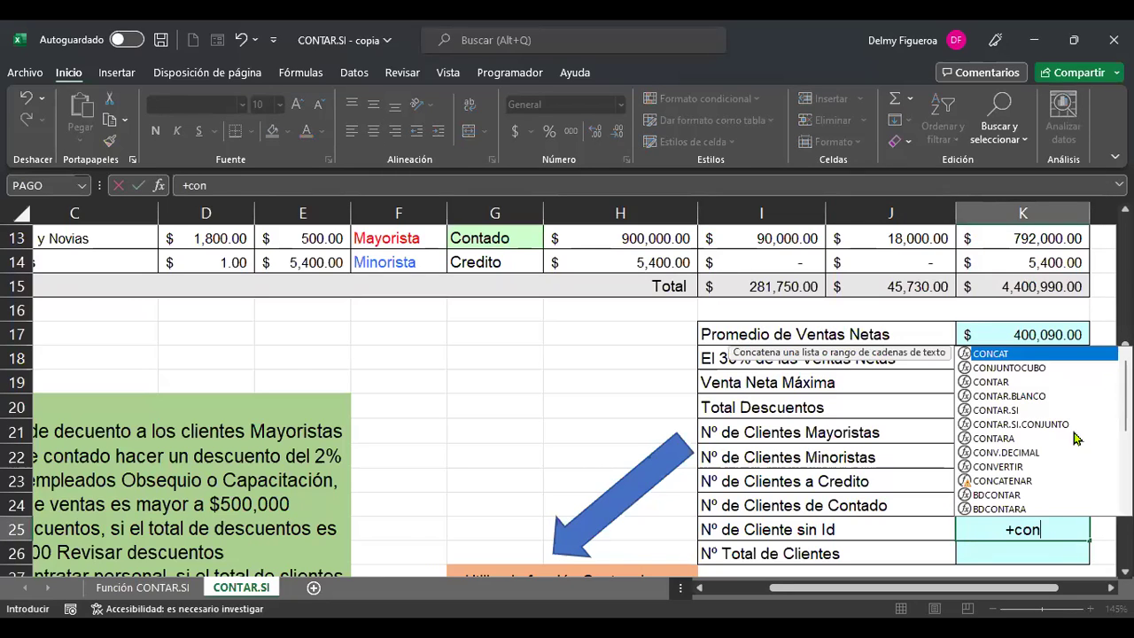
double_click(1033, 397)
scroll(355, 478, "up", 3)
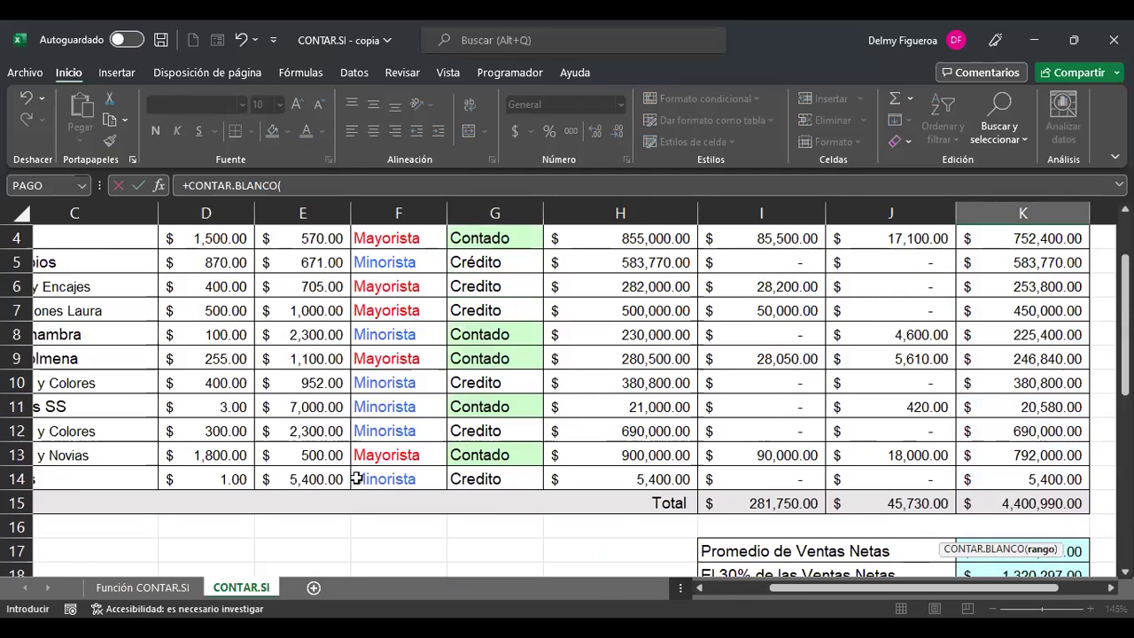
scroll(728, 588, "left", 2)
scroll(182, 345, "up", 1)
left_click_drag(190, 313, 189, 547)
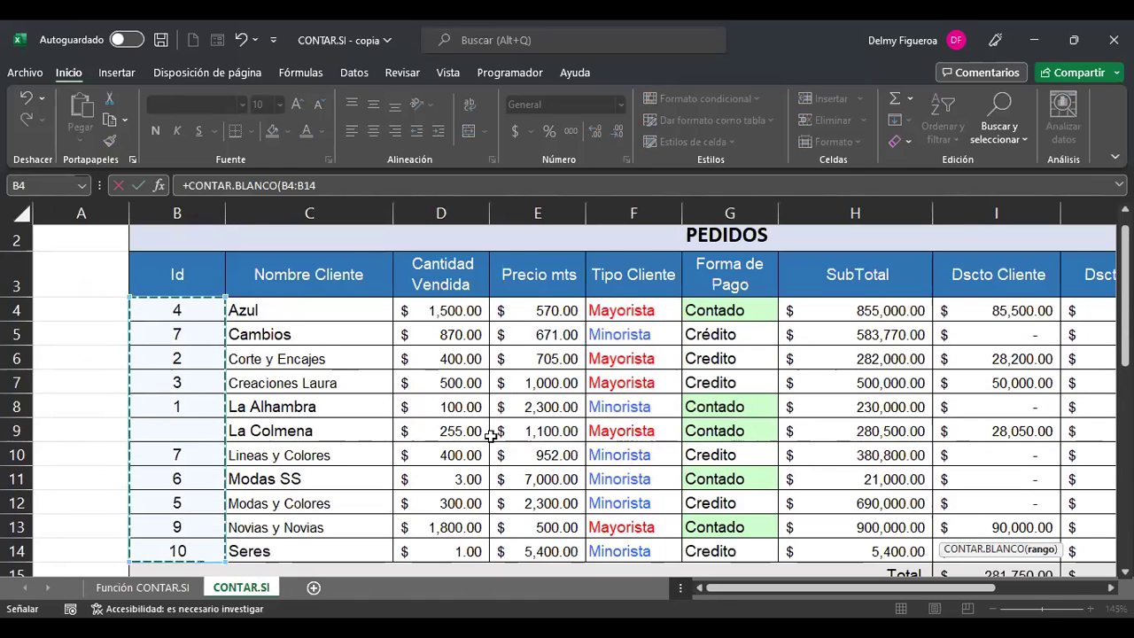
key("Return")
key("Up")
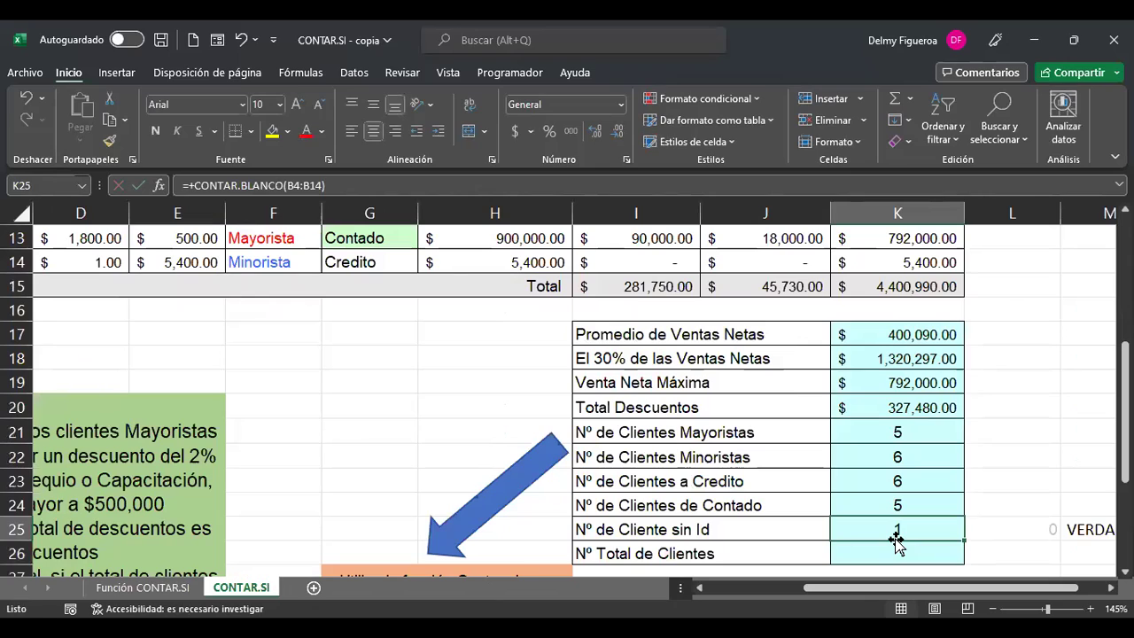
- Re-enter the K25 formula from scratch as CONTAR.BLANCO with the Id range B4:B14
type("+")
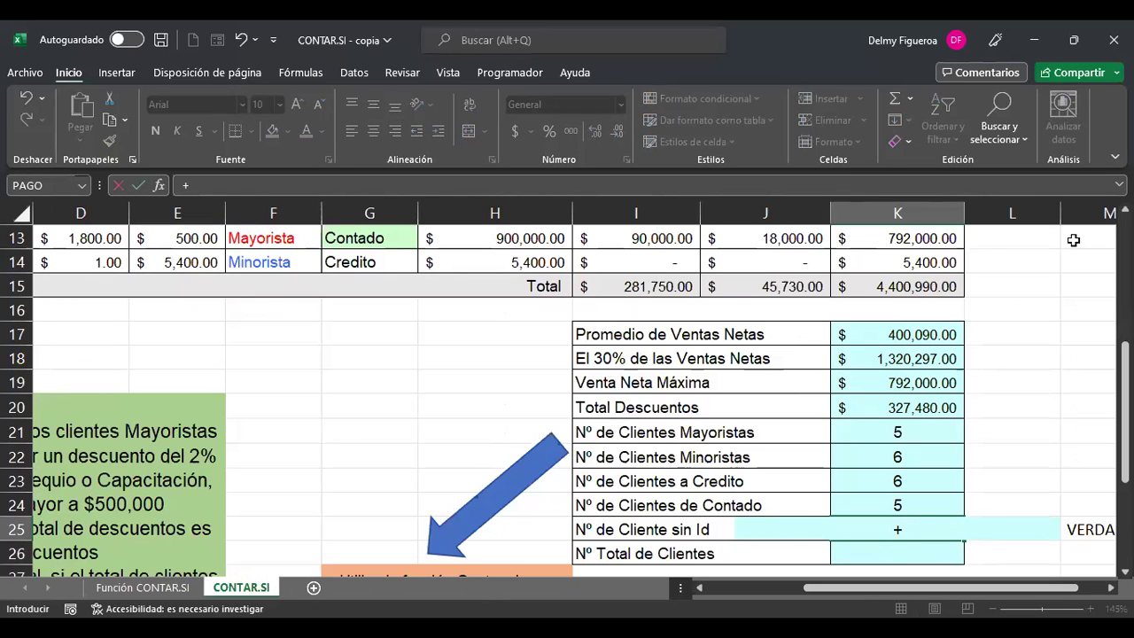
type("contar")
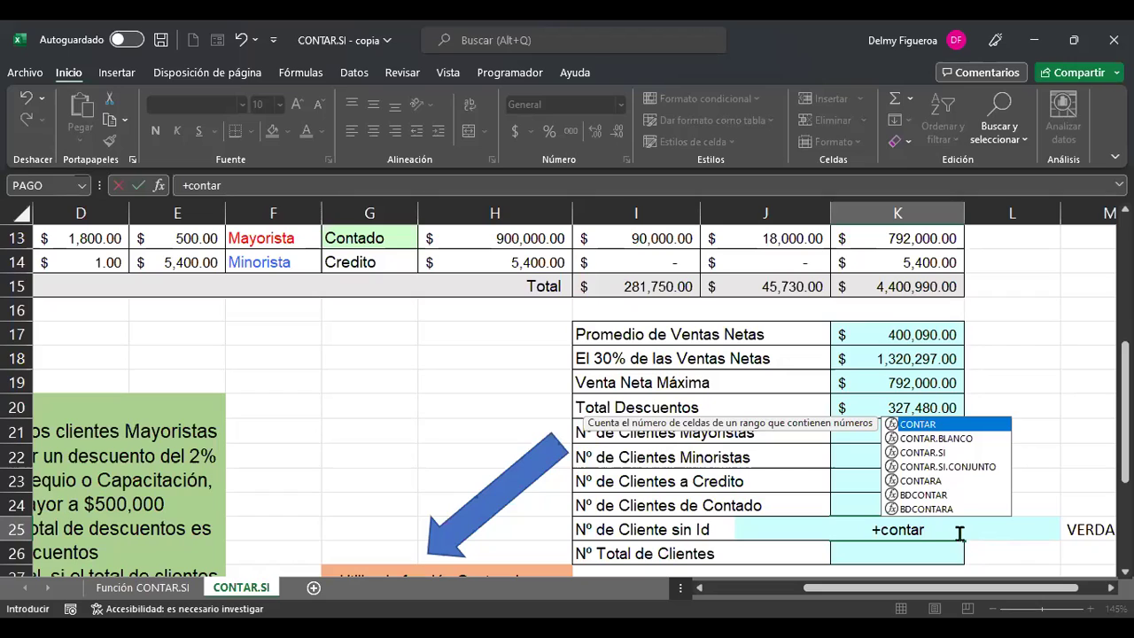
left_click(955, 438)
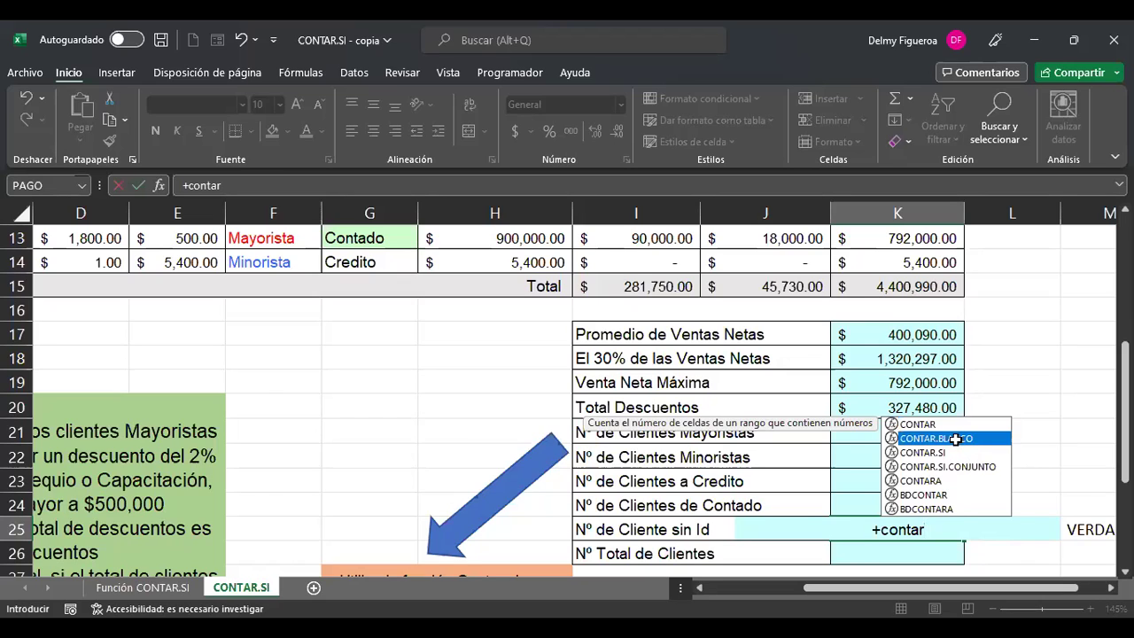
double_click(956, 439)
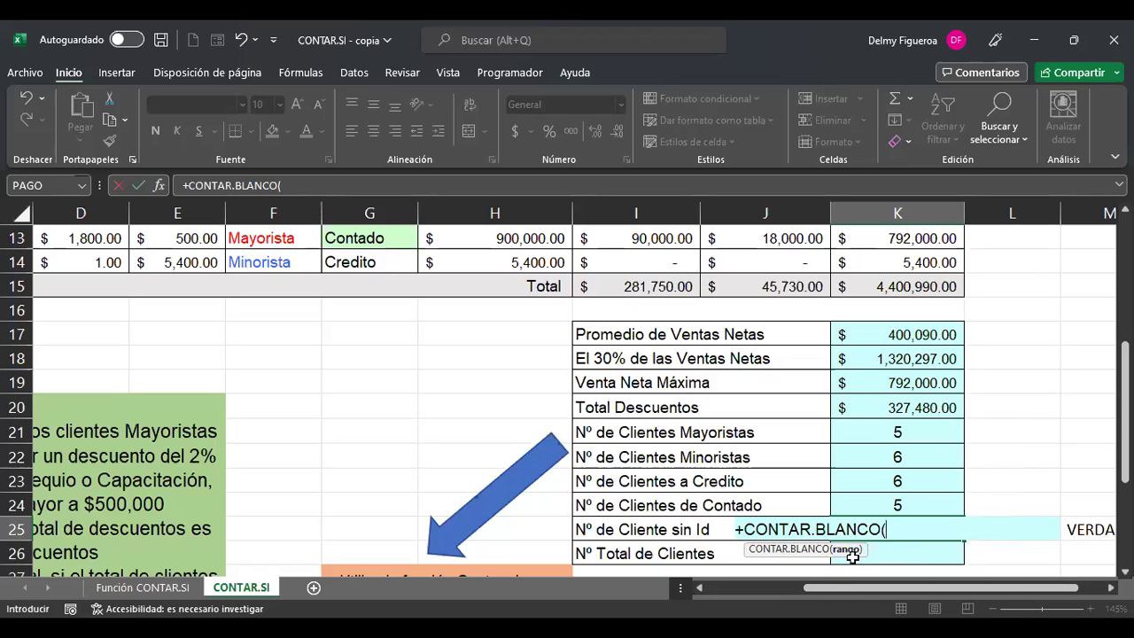
left_click_drag(840, 592, 746, 592)
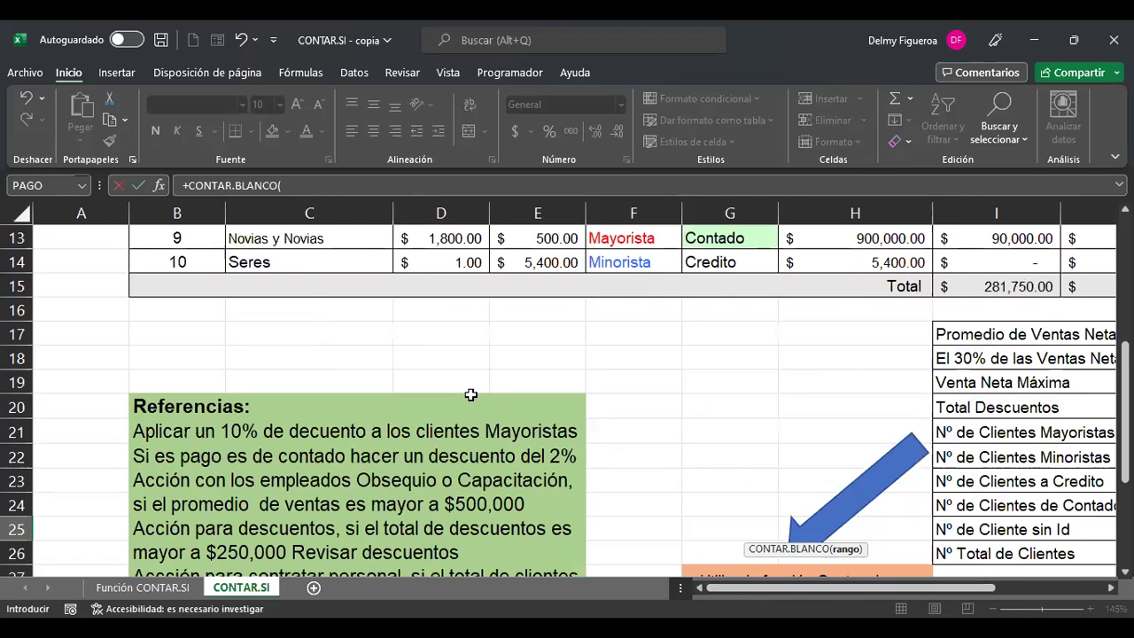
scroll(471, 392, "up", 4)
scroll(262, 372, "down", 1)
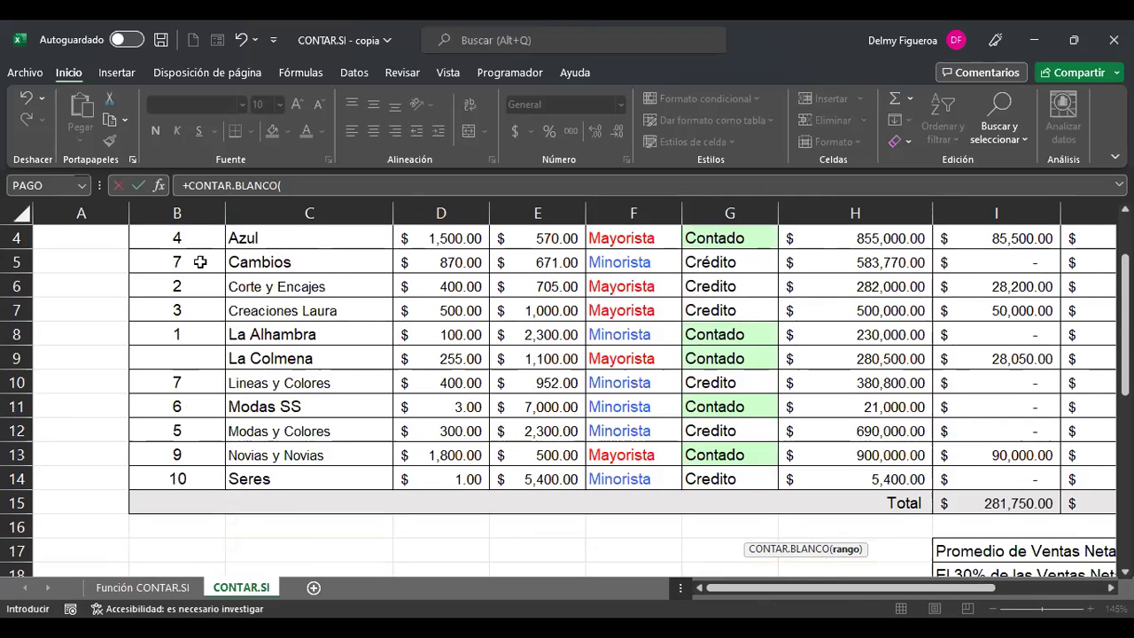
scroll(209, 284, "up", 1)
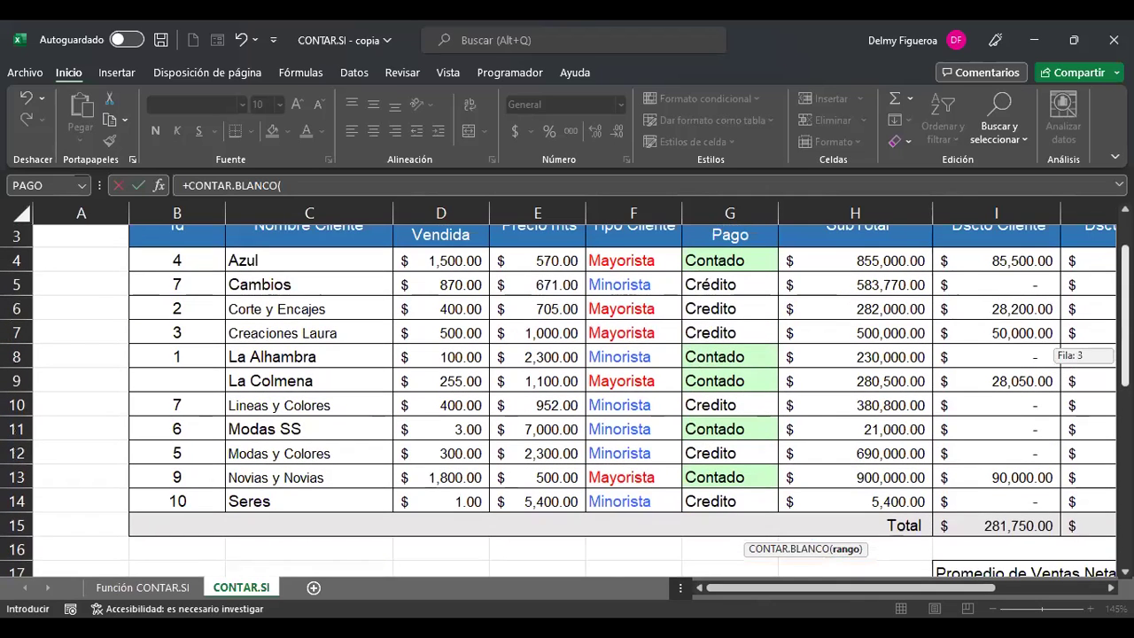
left_click_drag(195, 257, 194, 501)
key("Return")
key("Up")
- Set La Colmena's Id in B9 to 8, and check the CONTAR.BLANCO formula in K25
key("ctrl+Home")
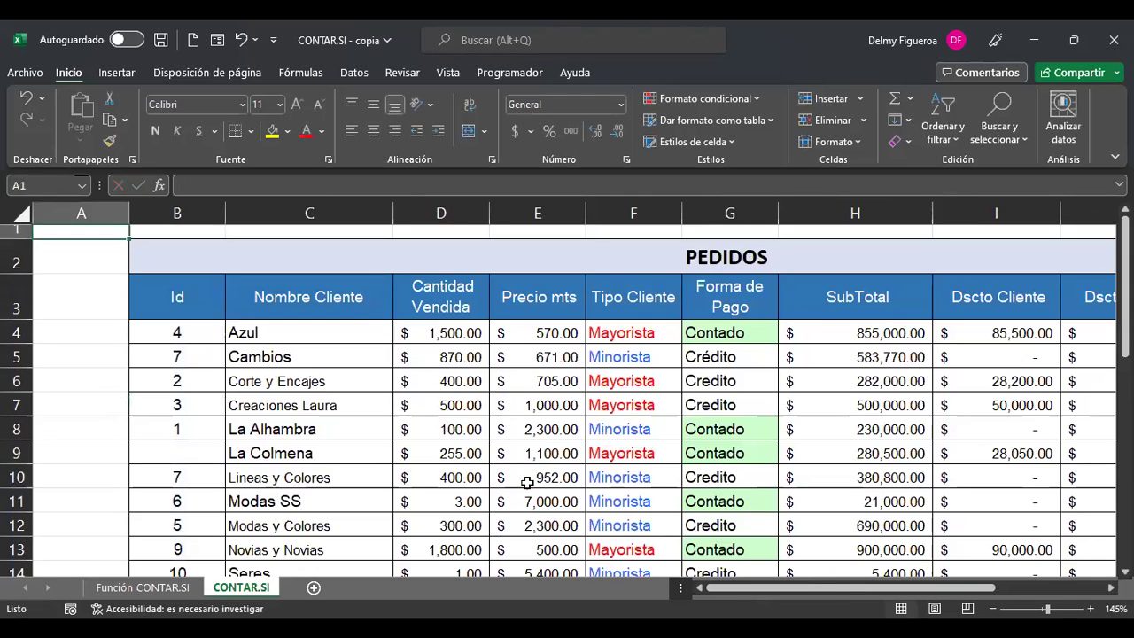
left_click(186, 452)
type("8")
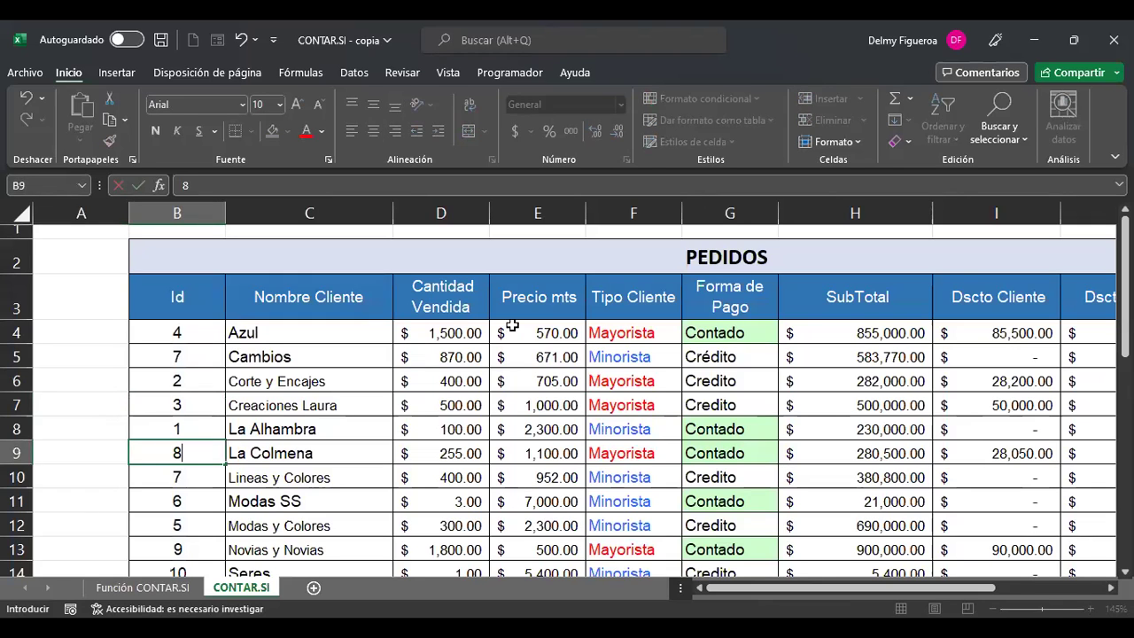
key("Return")
scroll(1080, 570, "down", 2)
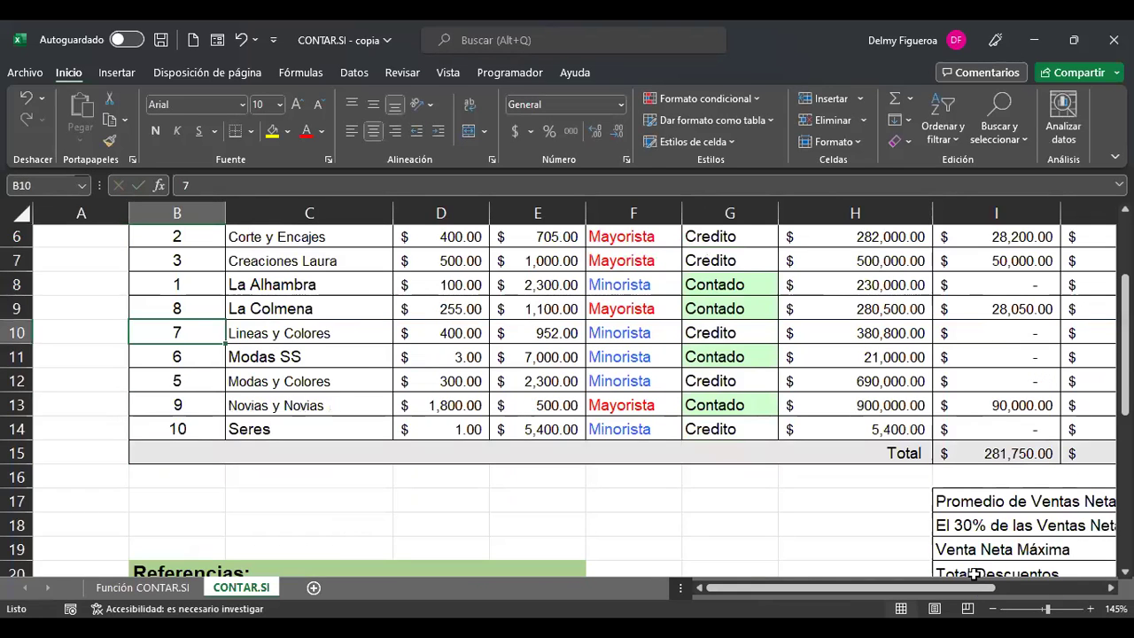
left_click_drag(944, 592, 1018, 592)
scroll(1026, 498, "down", 3)
left_click(1024, 484)
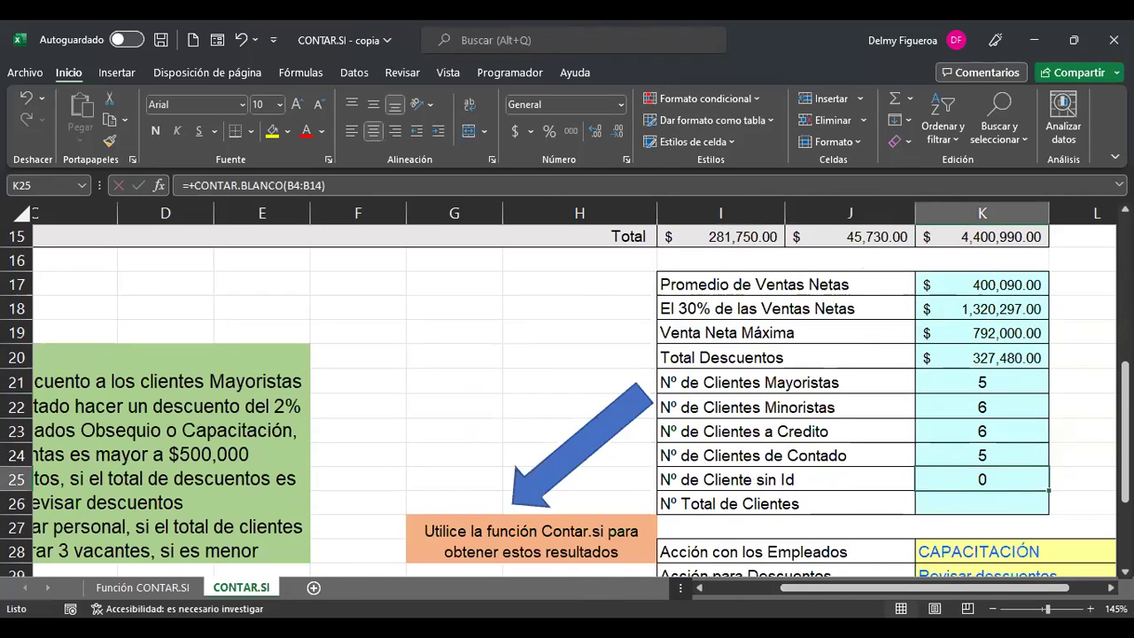
key("F2")
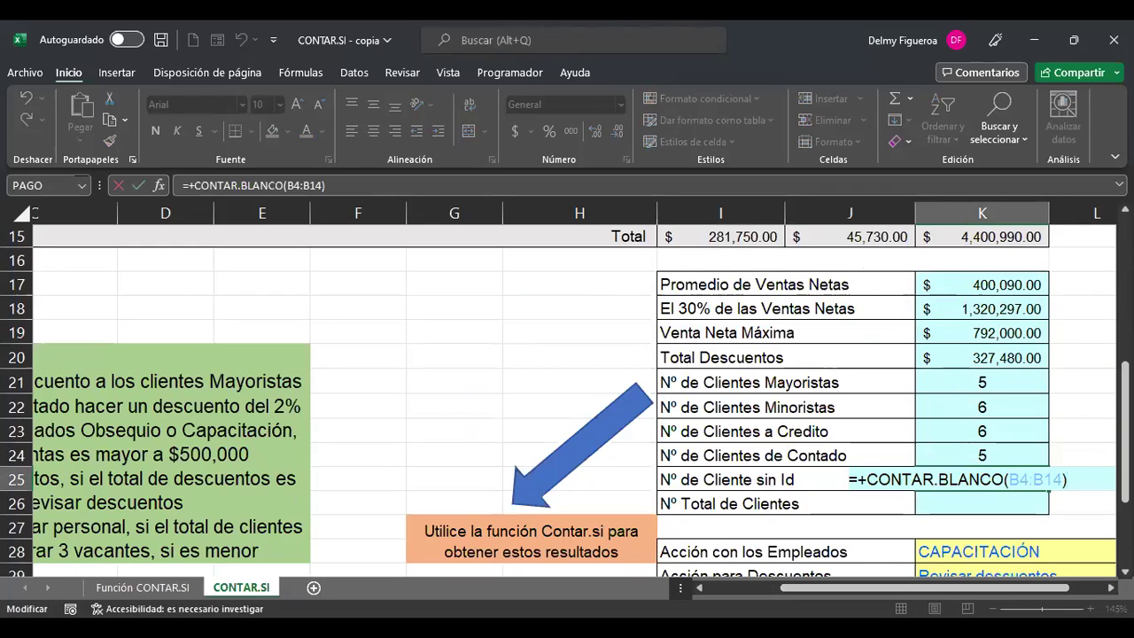
key("Return")
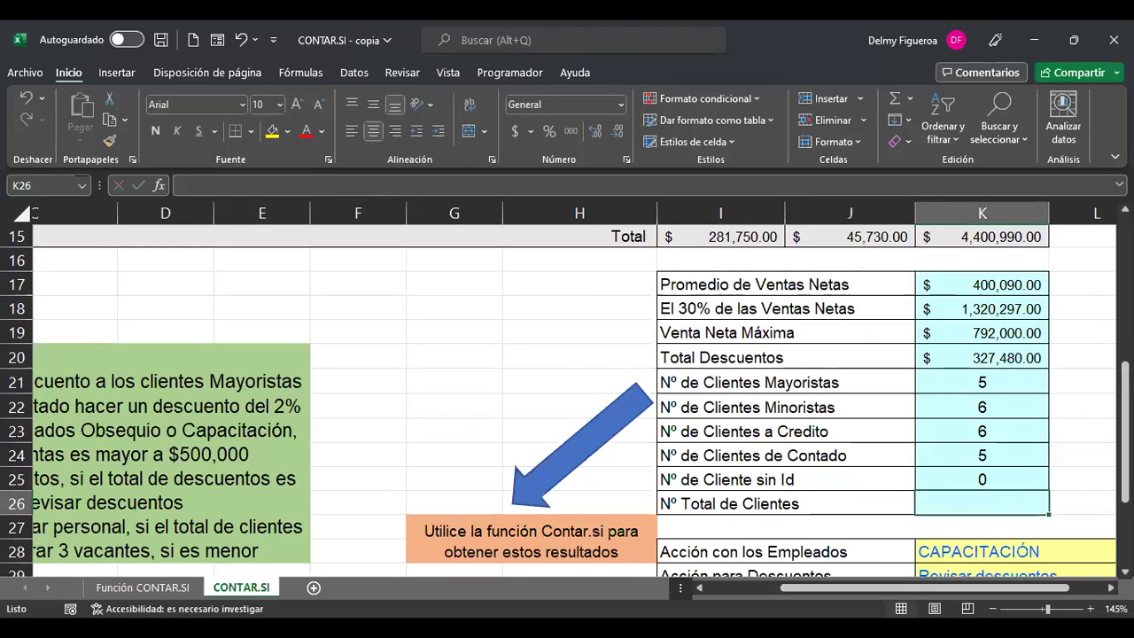
- Clear the Ids of Novias y Novias and Seres in B13:B14, and check the count of clients without Id in K25
left_click(757, 592)
scroll(203, 330, "up", 2)
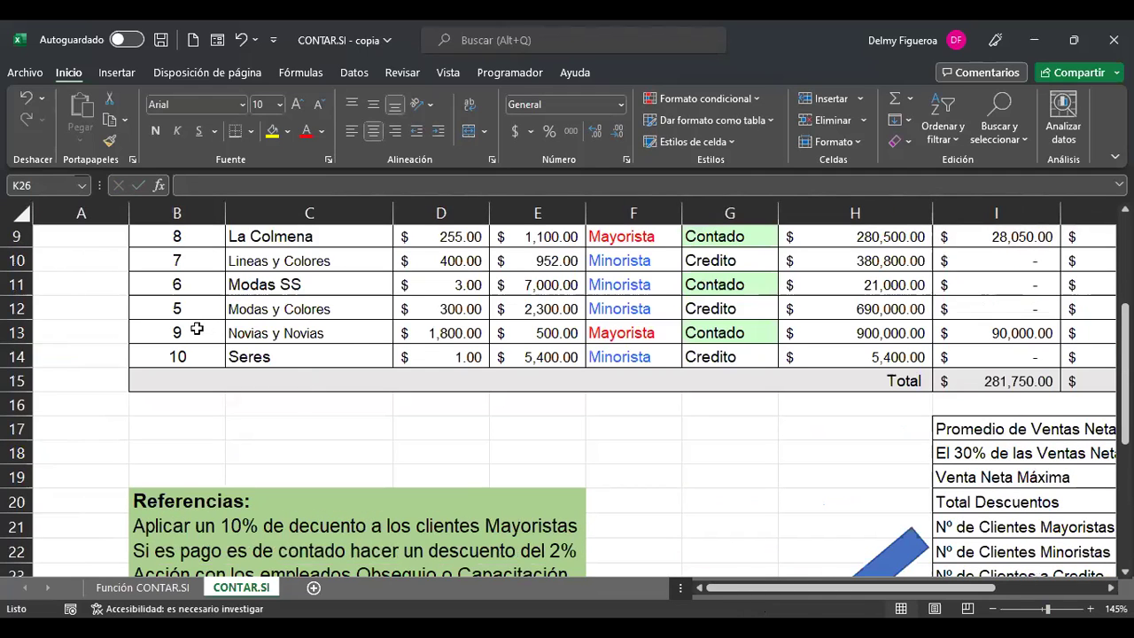
left_click_drag(197, 329, 196, 353)
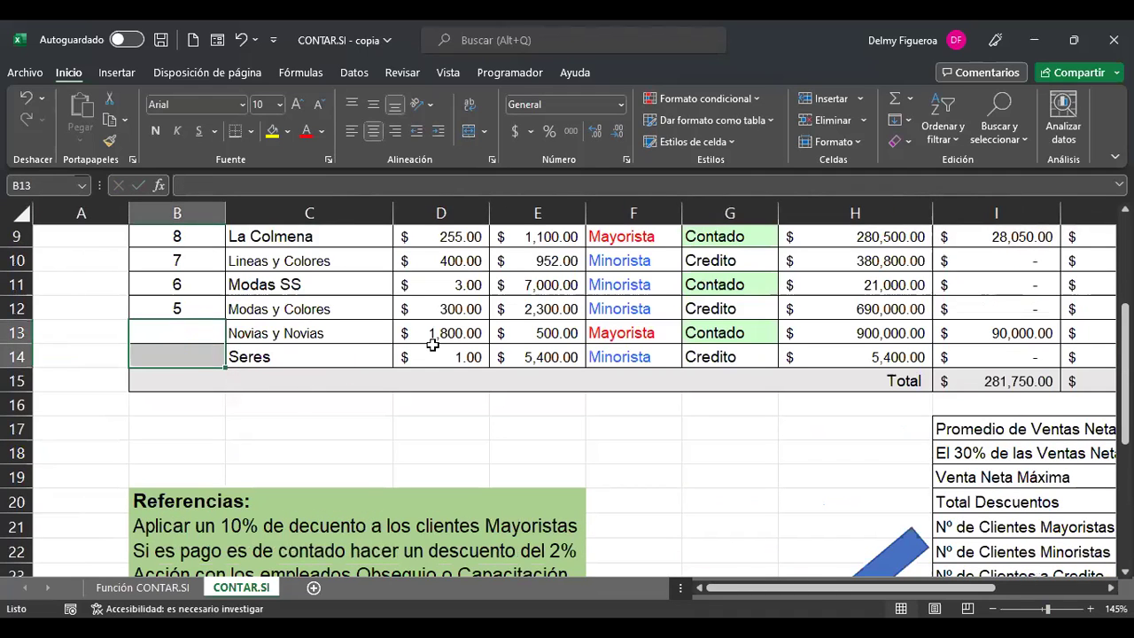
left_click(1081, 589)
left_click(1080, 589)
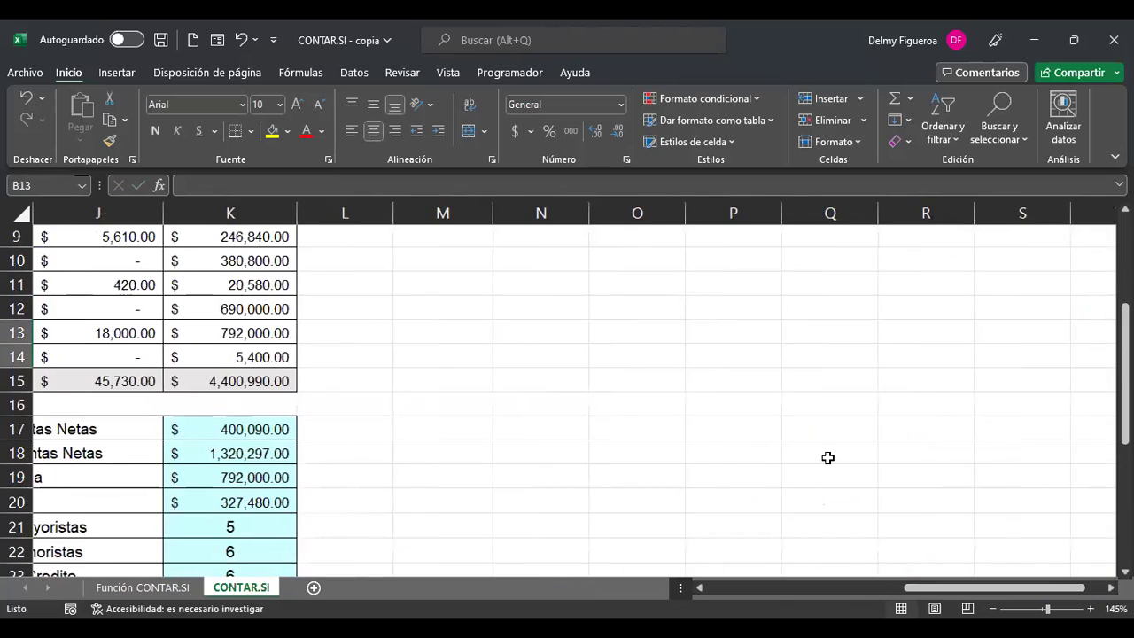
scroll(827, 458, "down", 3)
left_click(269, 409)
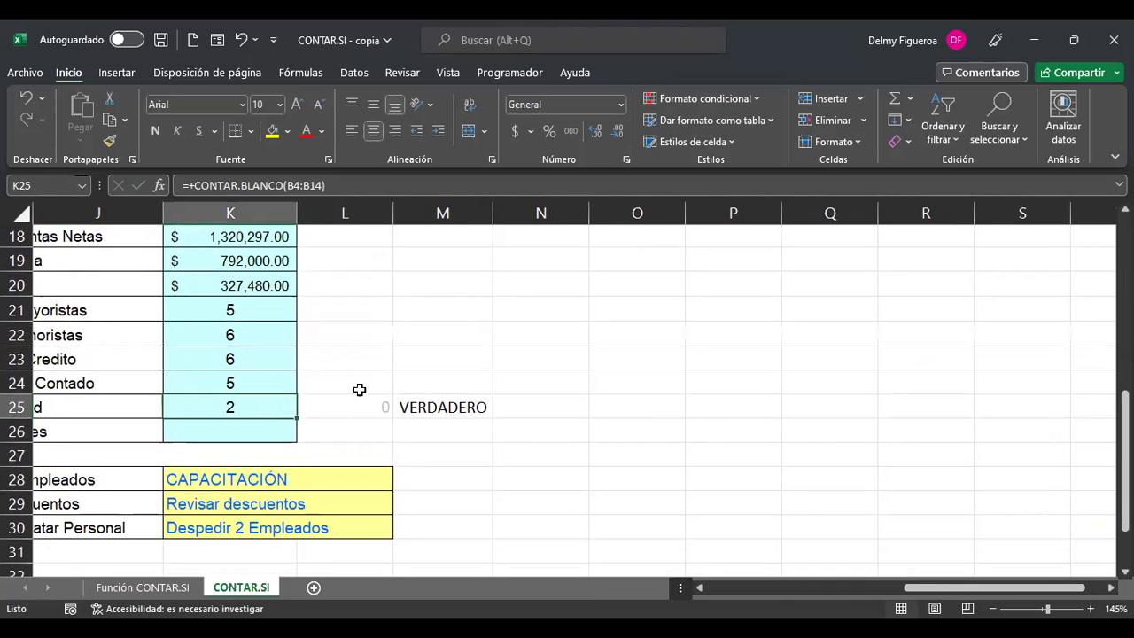
left_click_drag(968, 585, 996, 589)
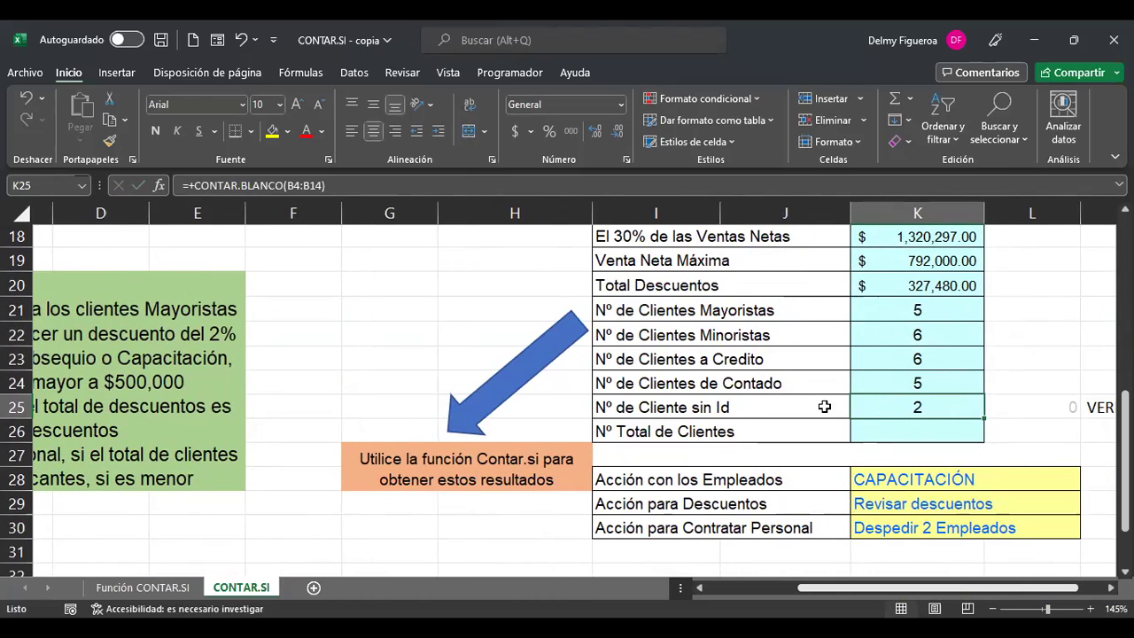
- Compare the number of filled cells in the Id range B4:B14 with that in the client name range C4:C14
left_click(930, 432)
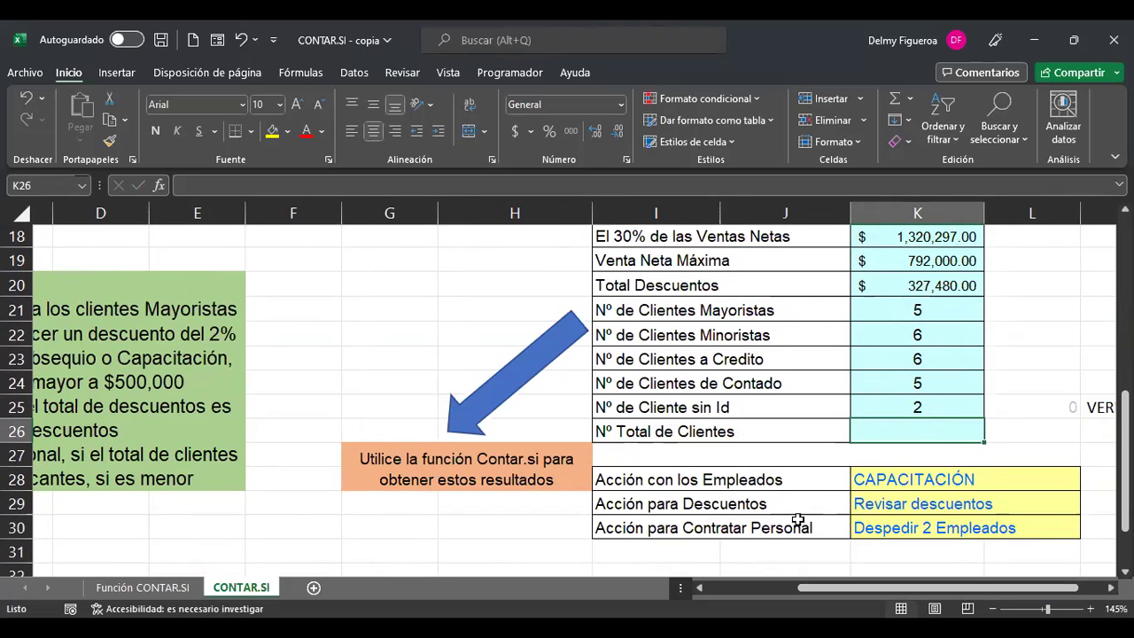
key("ctrl+Home")
left_click_drag(203, 332, 204, 502)
scroll(203, 526, "down", 1)
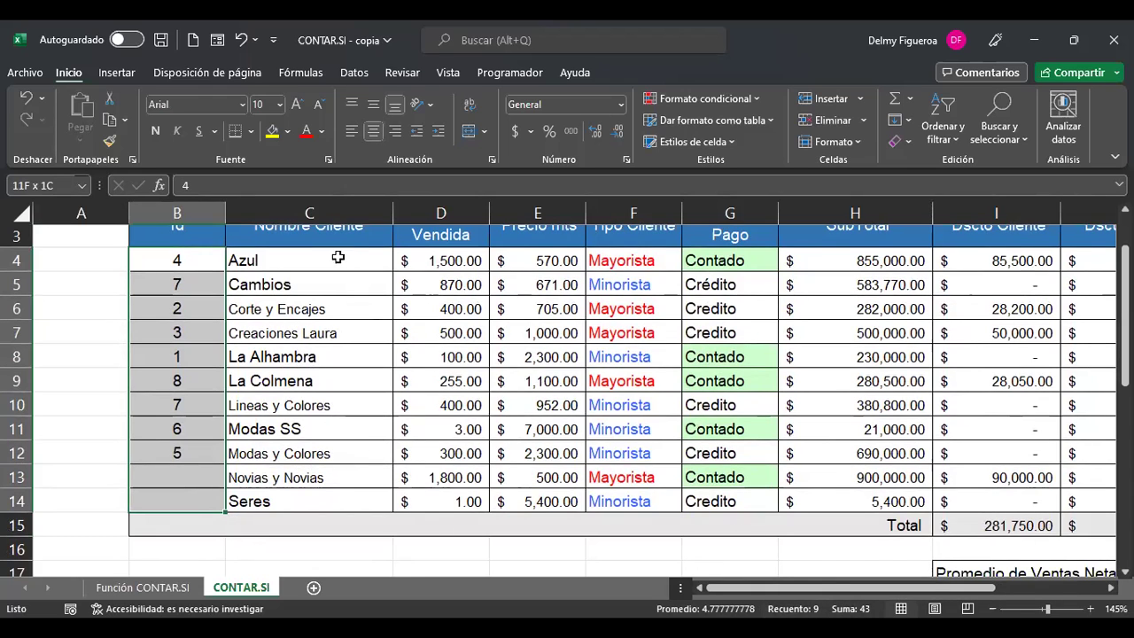
left_click_drag(337, 265, 343, 506)
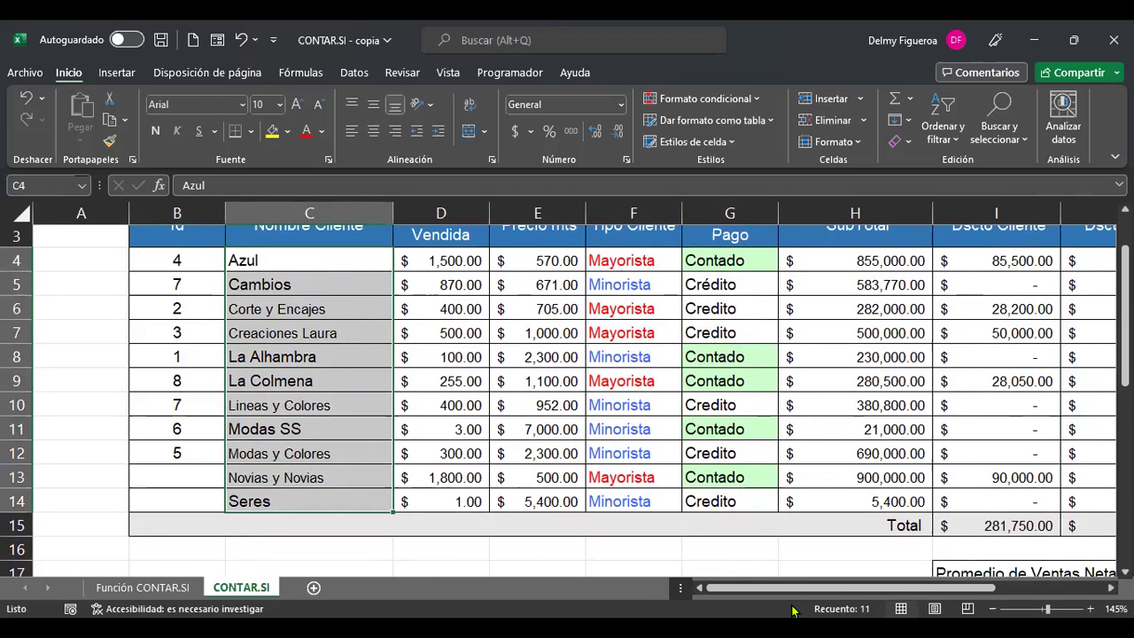
- Enter a CONTARA formula over the client names C4:C14 in K26 to count the total clients
left_click(1070, 592)
scroll(752, 445, "down", 4)
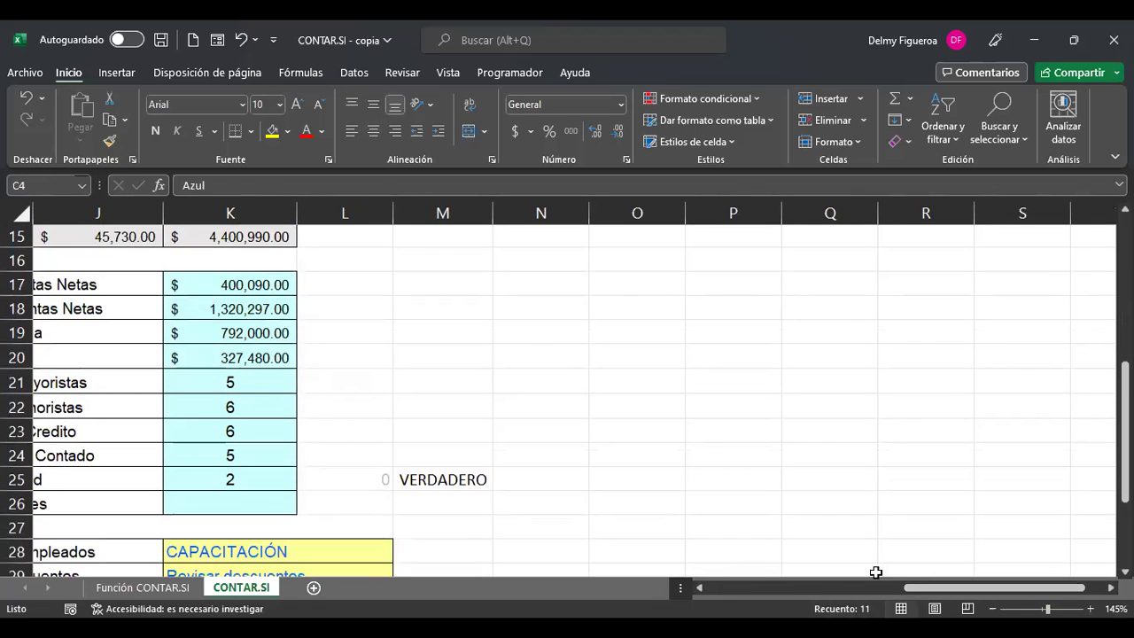
left_click_drag(948, 588, 850, 587)
scroll(829, 492, "down", 2)
scroll(829, 493, "down", 1)
scroll(830, 492, "up", 2)
left_click(856, 434)
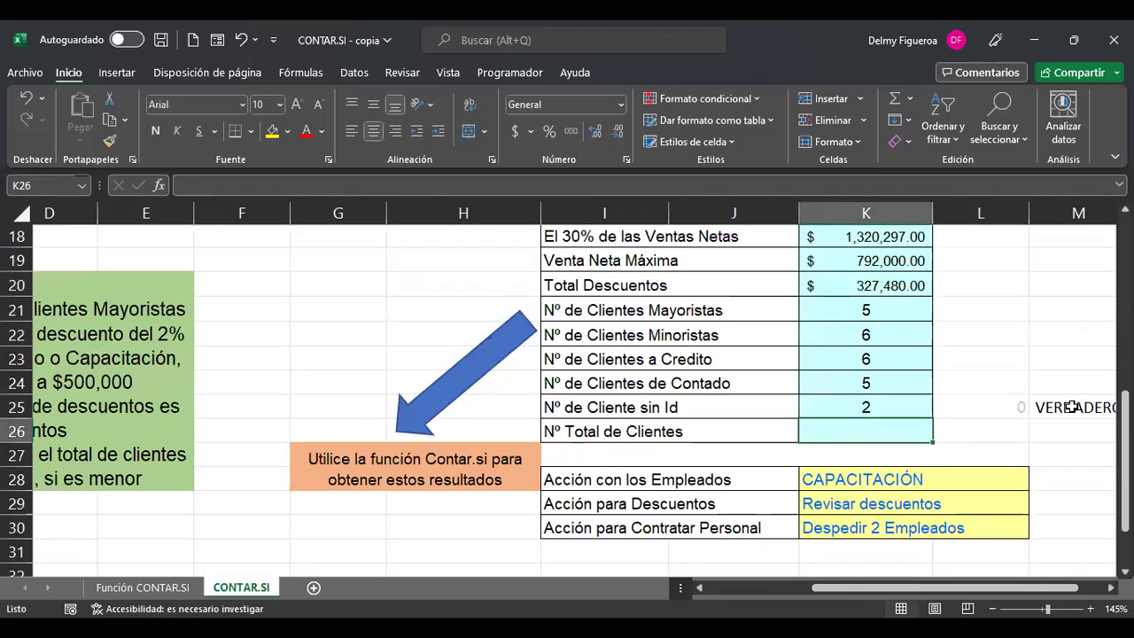
type("+")
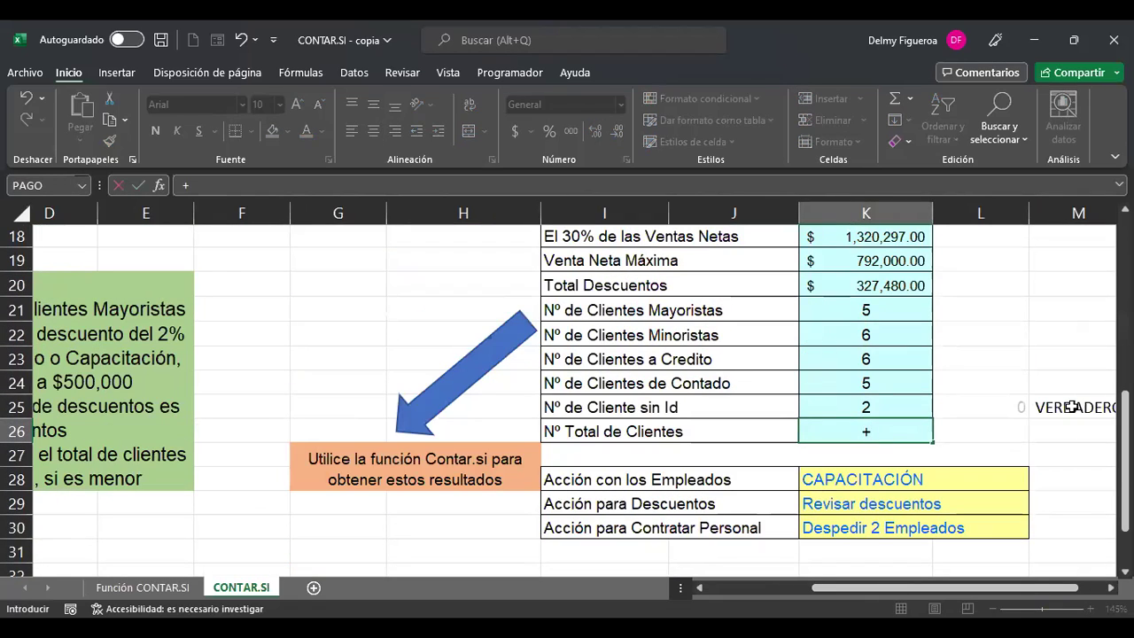
type("con")
left_click(900, 482)
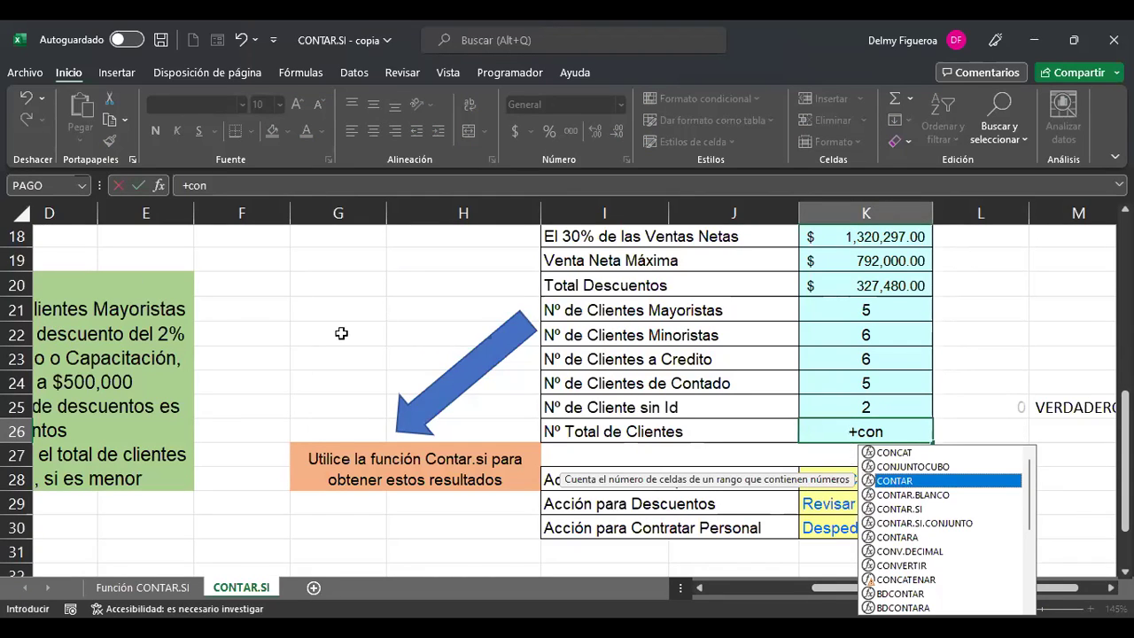
left_click(900, 538)
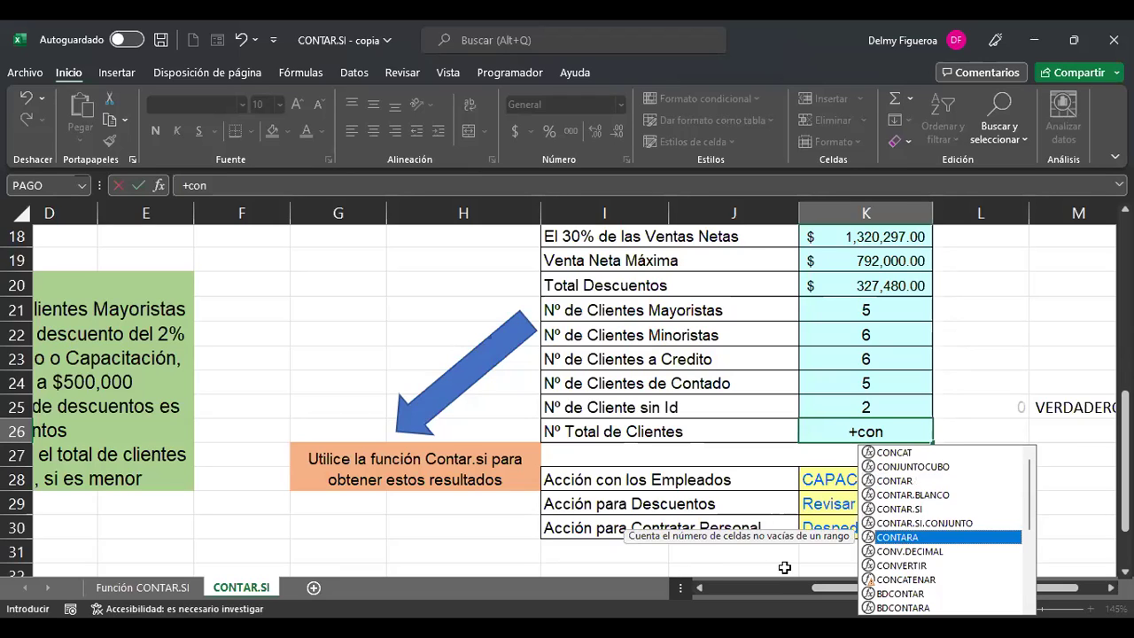
double_click(900, 538)
left_click_drag(861, 588, 755, 589)
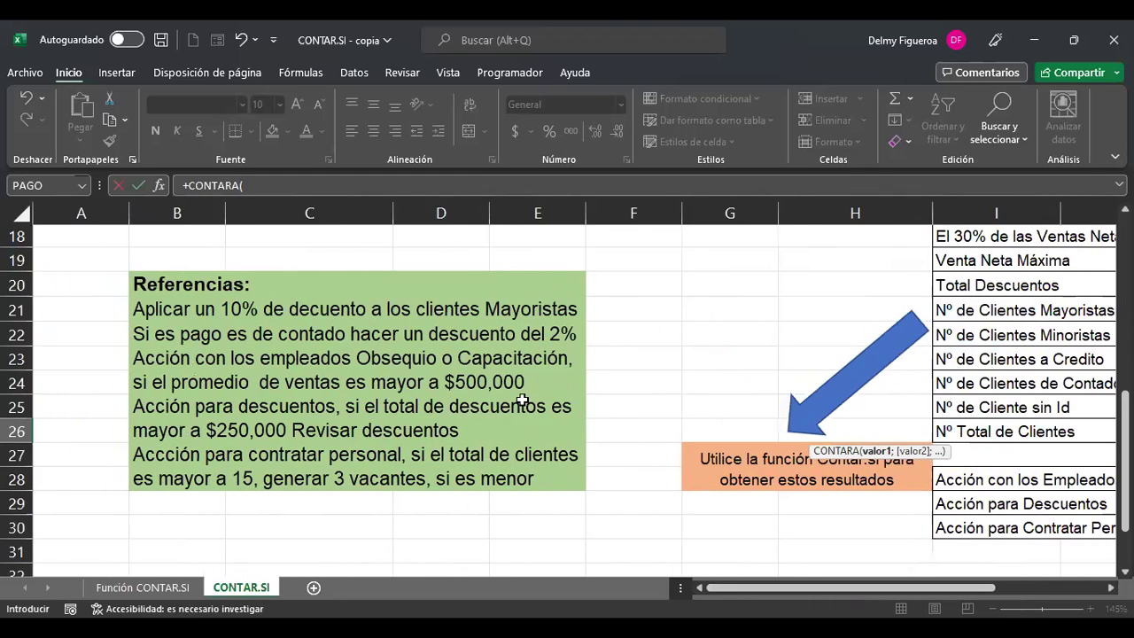
scroll(502, 388, "up", 5)
left_click(322, 262)
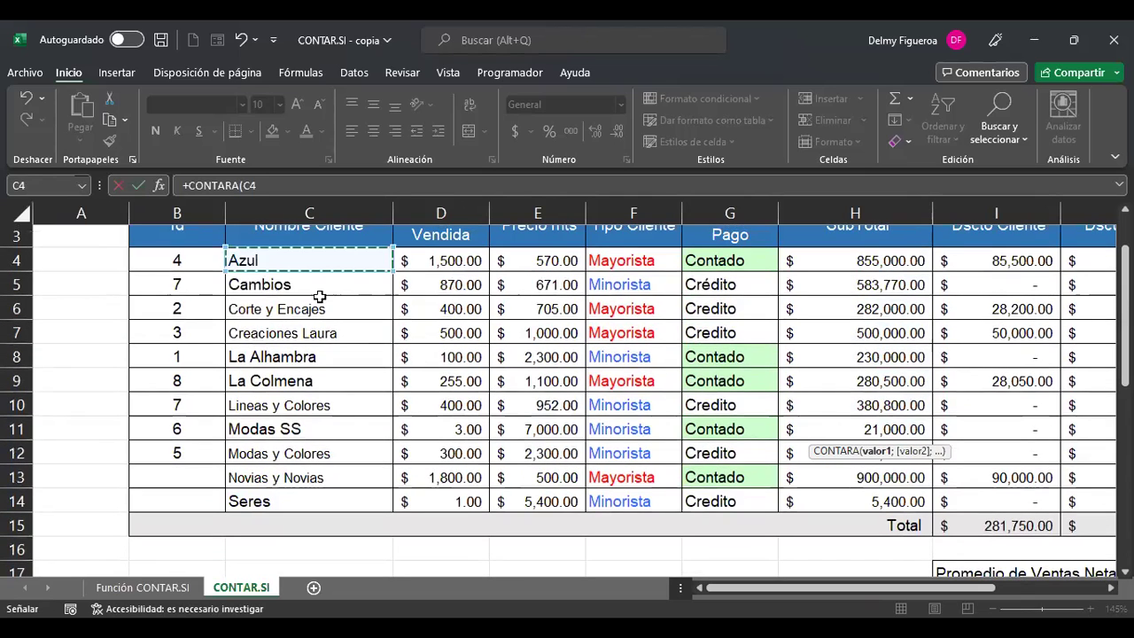
left_click(320, 501, "shift")
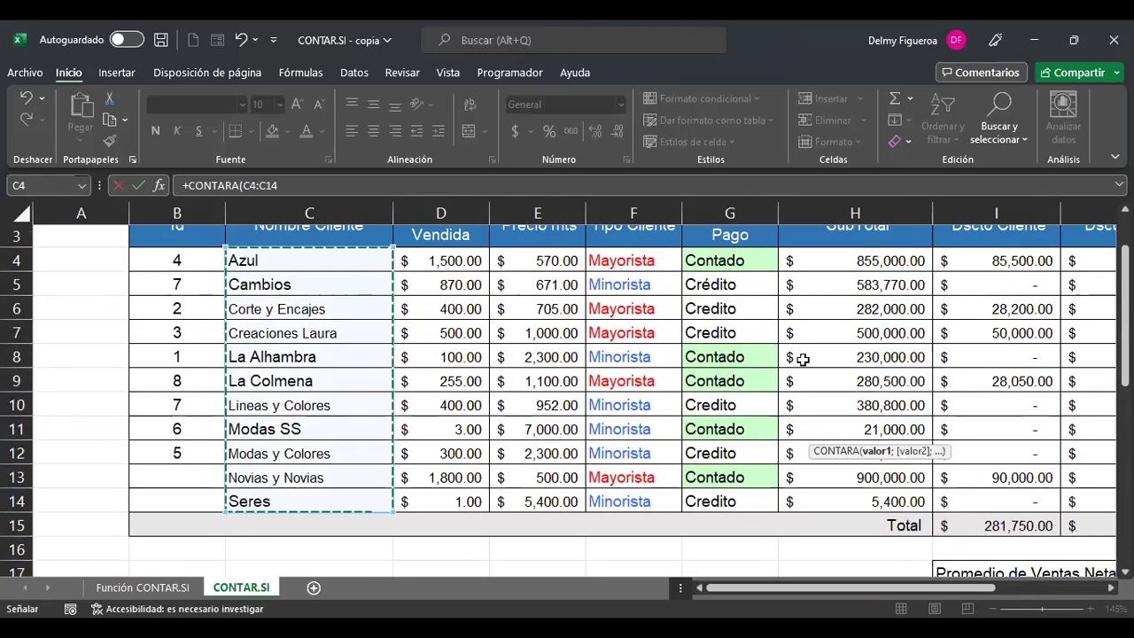
key("Return")
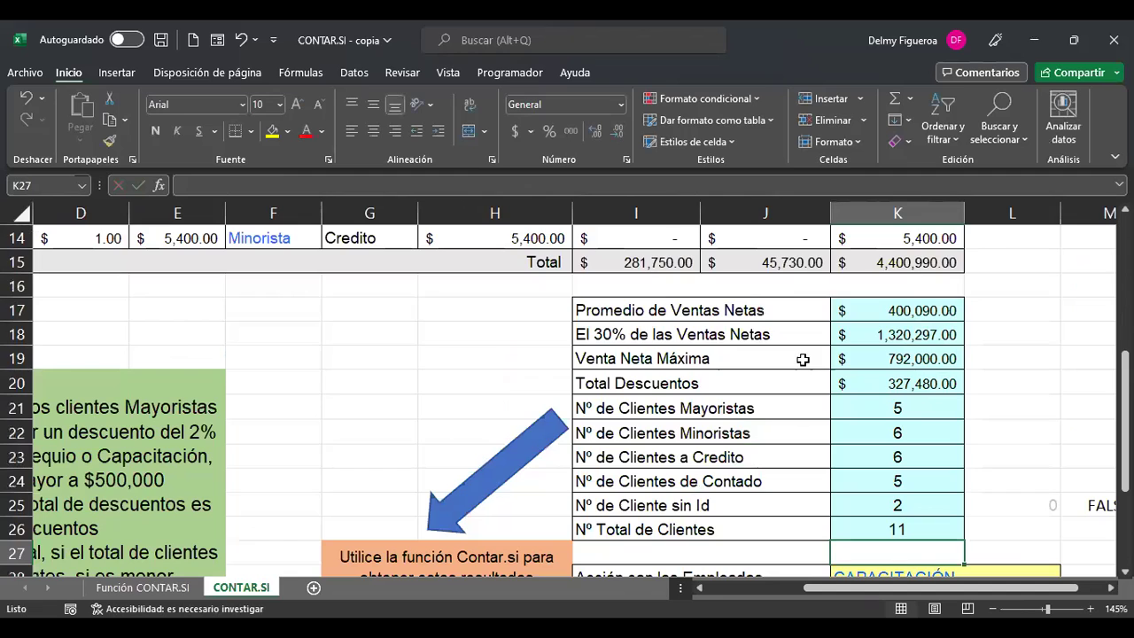
- Check the CONTARA formula and its range in K26
scroll(948, 521, "down", 1)
left_click(924, 462)
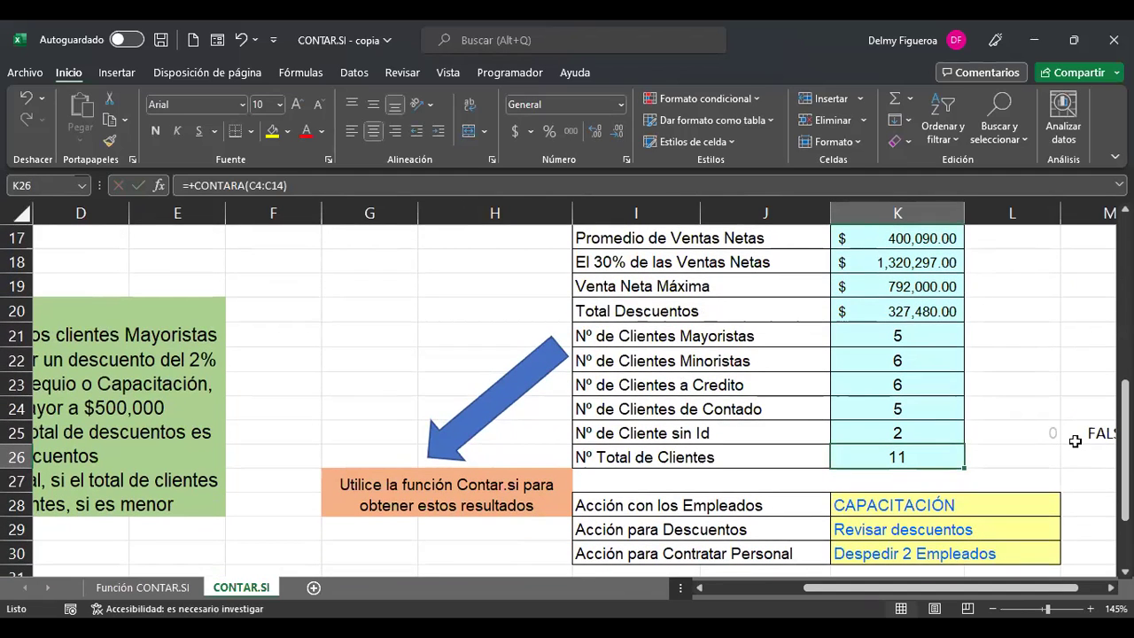
key("F2")
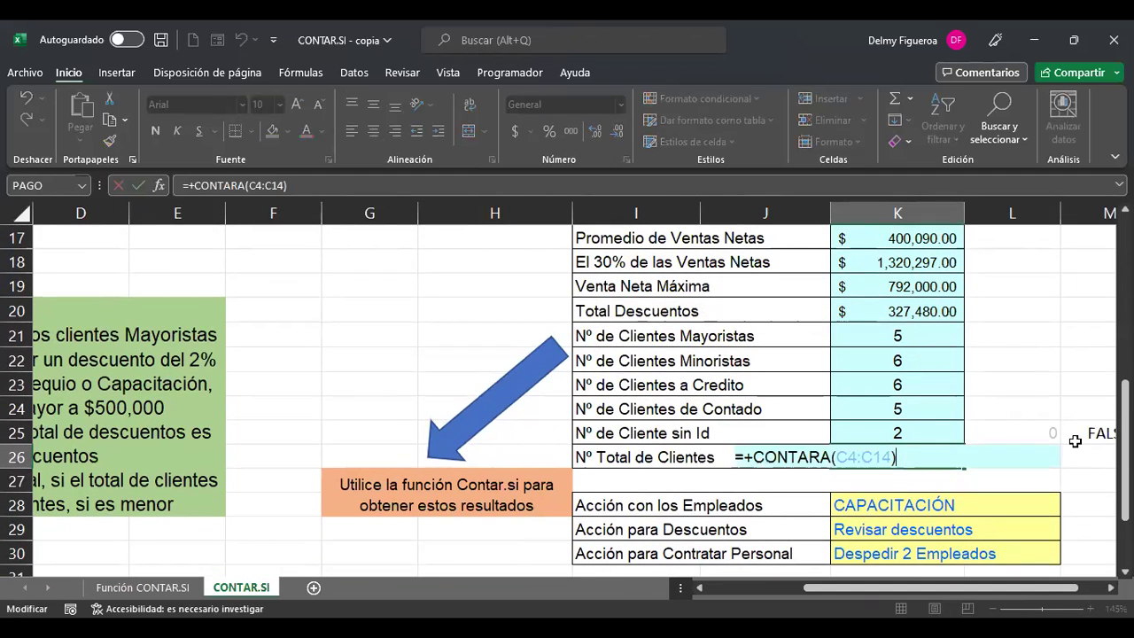
left_click(812, 453)
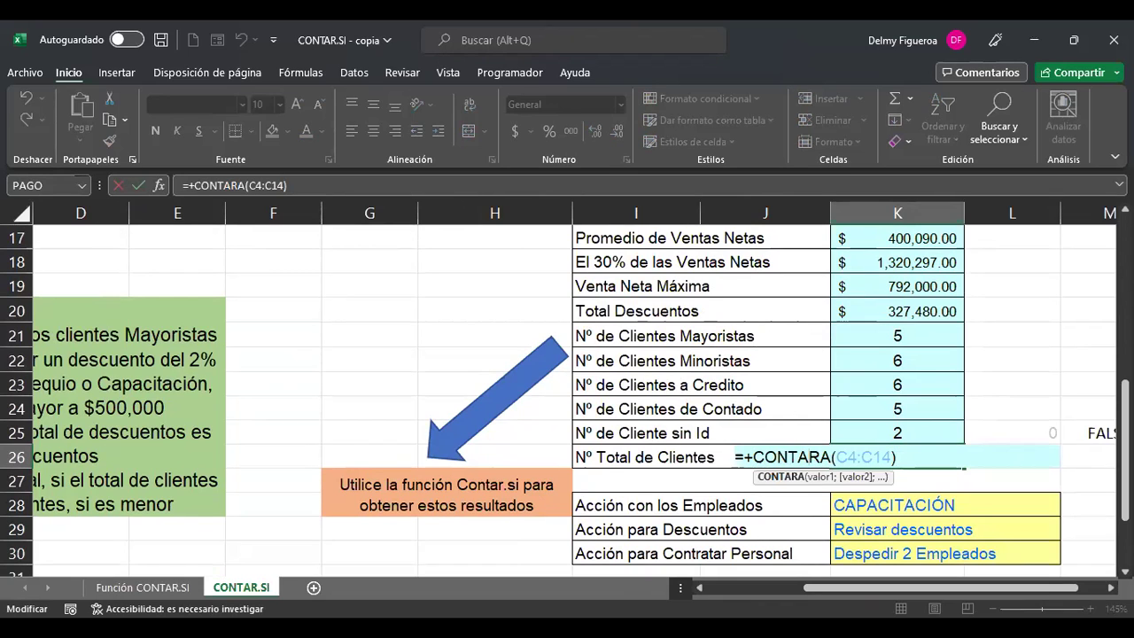
key("Return")
- Review the discount action formula in K29, the Total Descuentos formula in K20 and the rules in the Referencias box
scroll(785, 479, "down", 1)
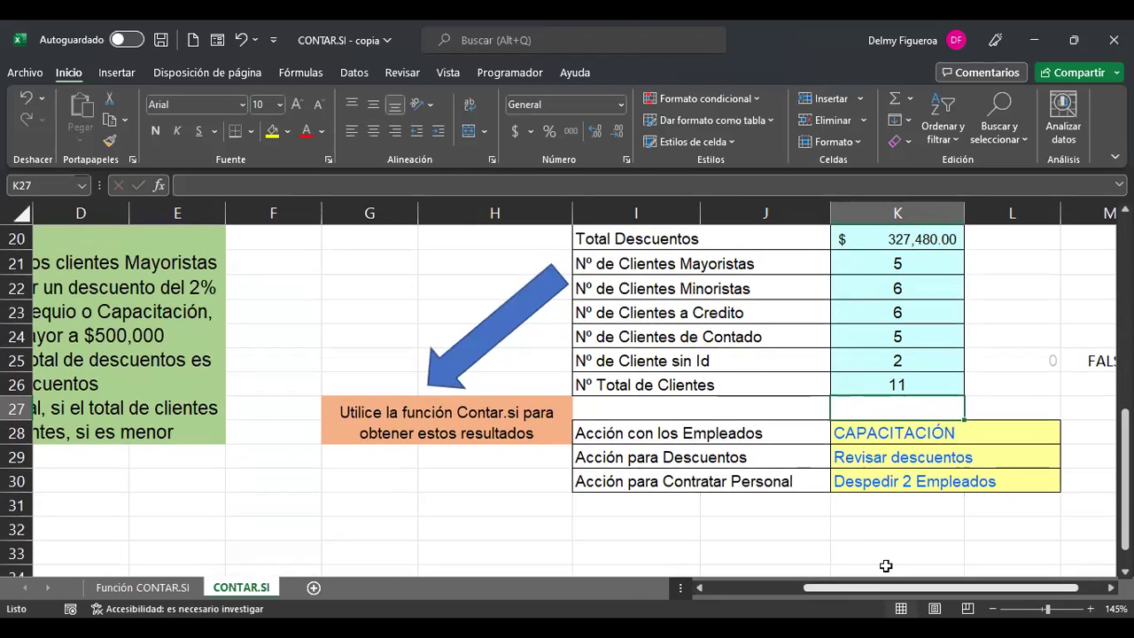
left_click(952, 459)
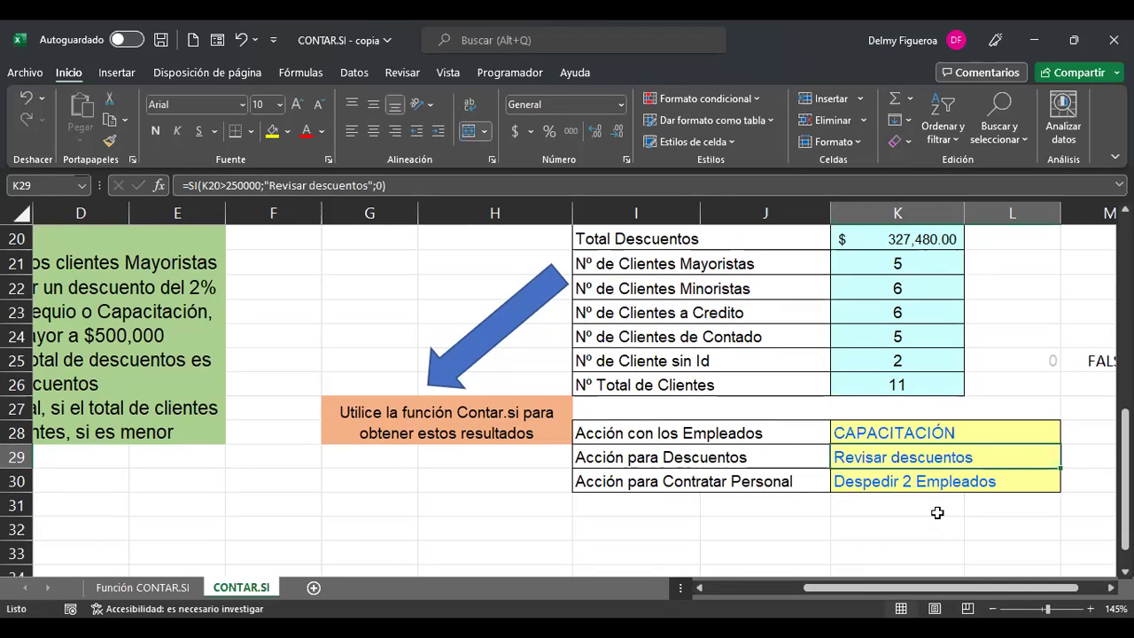
left_click(592, 187)
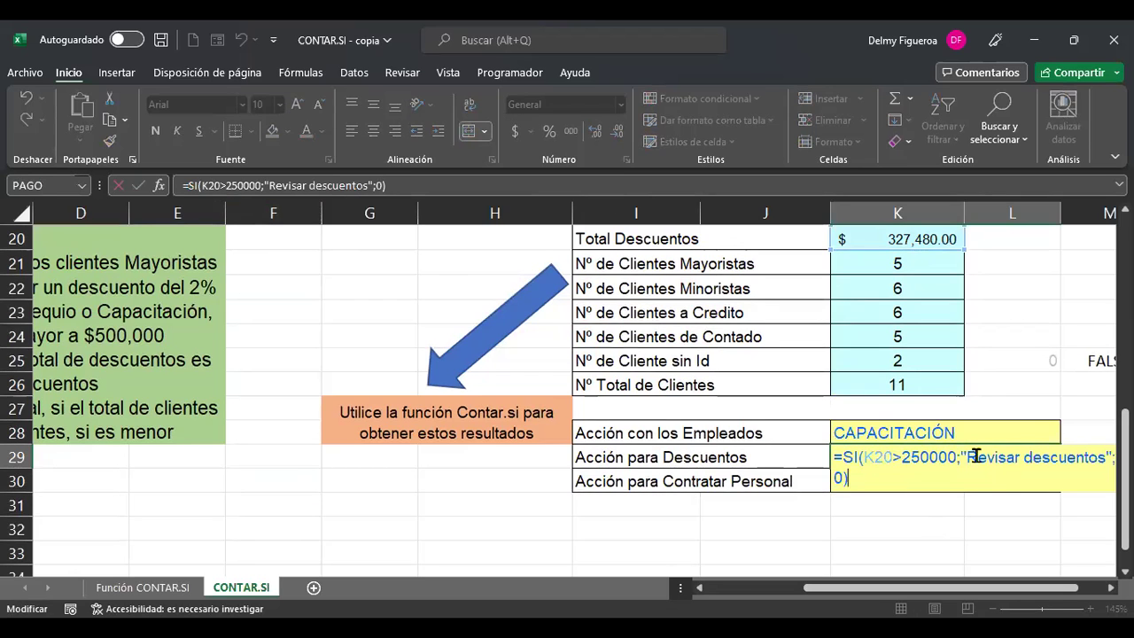
key("Return")
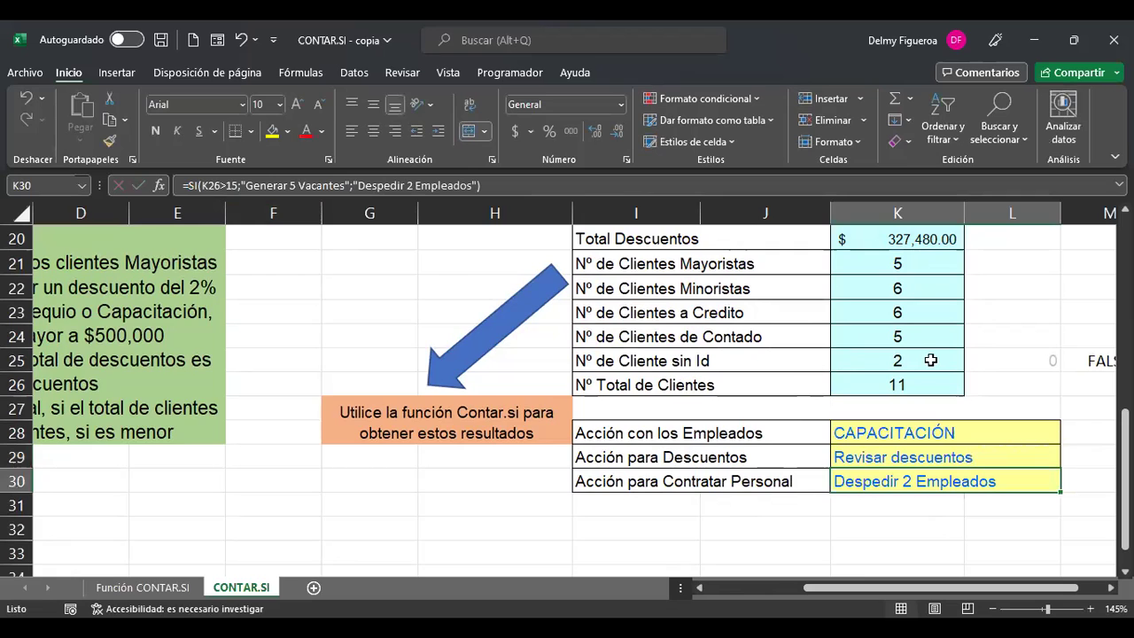
scroll(930, 358, "up", 1)
scroll(930, 359, "up", 1)
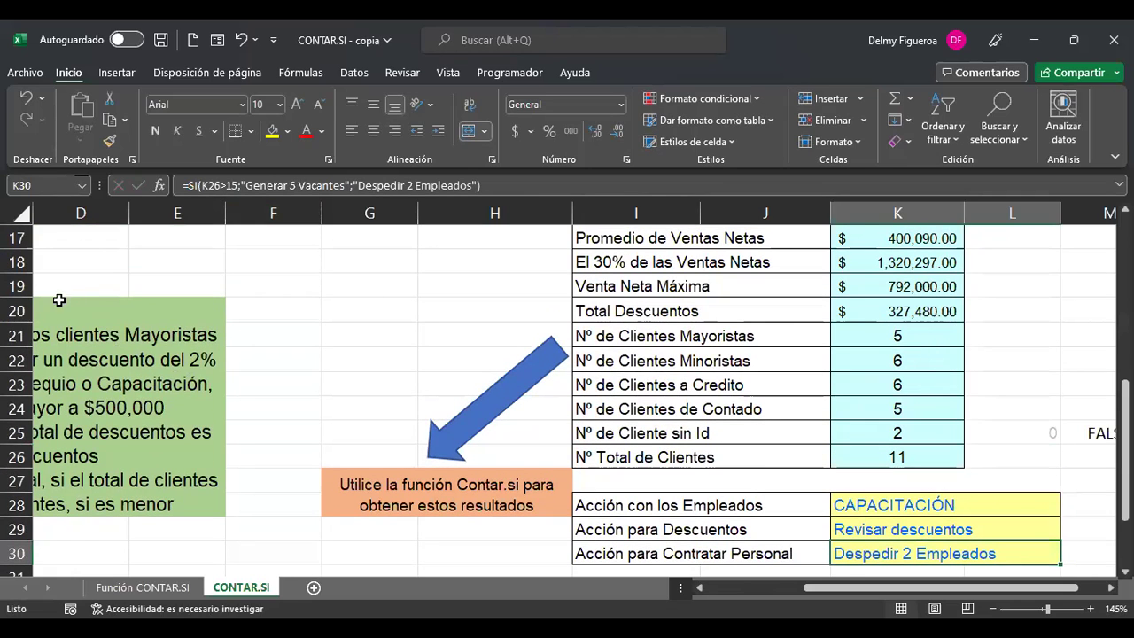
left_click(882, 307)
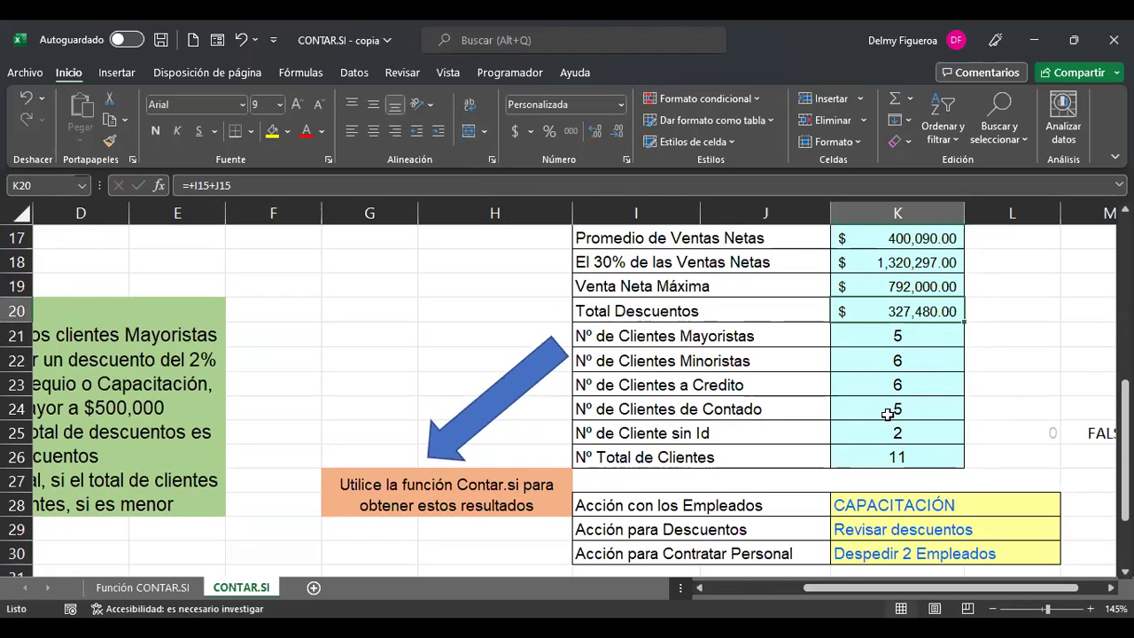
scroll(889, 414, "down", 1)
left_click_drag(901, 589, 805, 589)
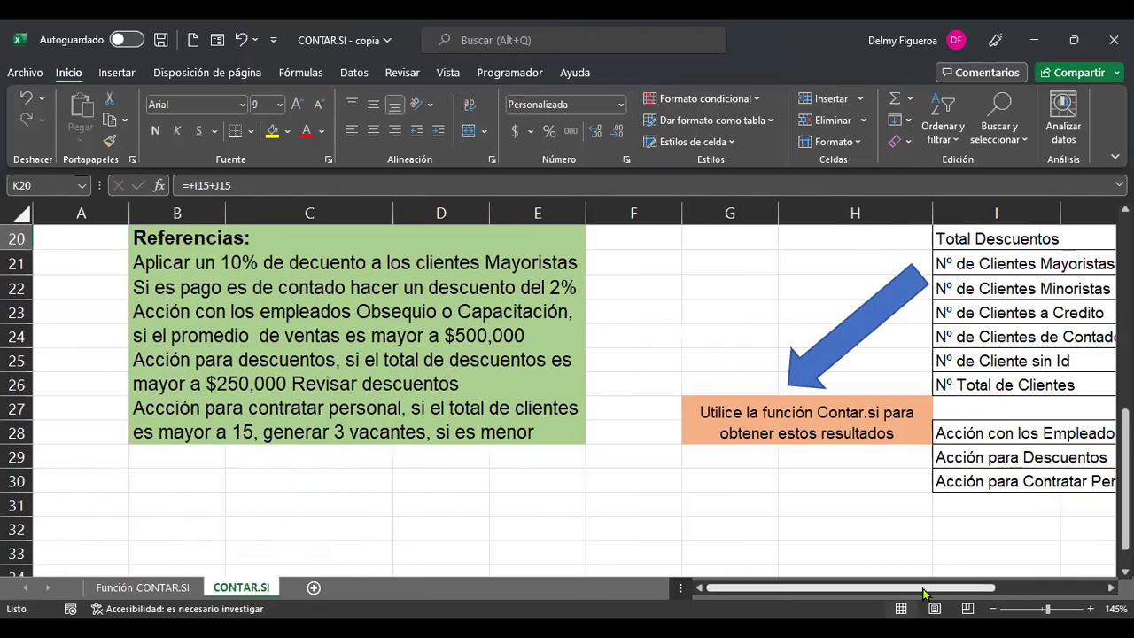
left_click_drag(924, 592, 1033, 591)
- Examine the arguments of the SI formula in K29, from the logical test to the value if false
left_click(838, 461)
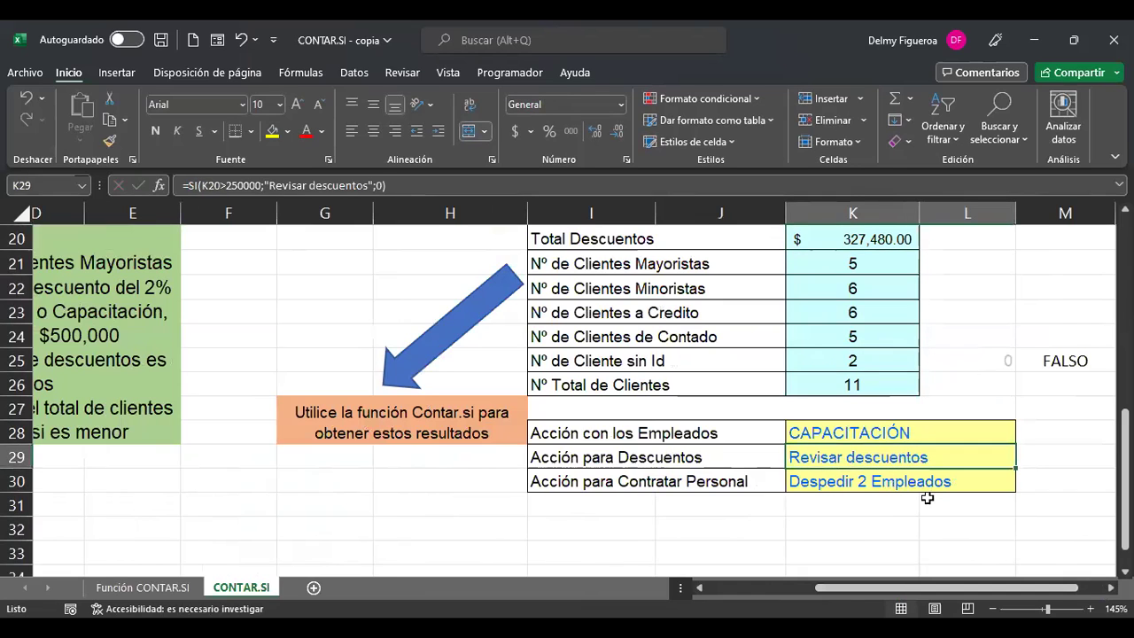
key("F2")
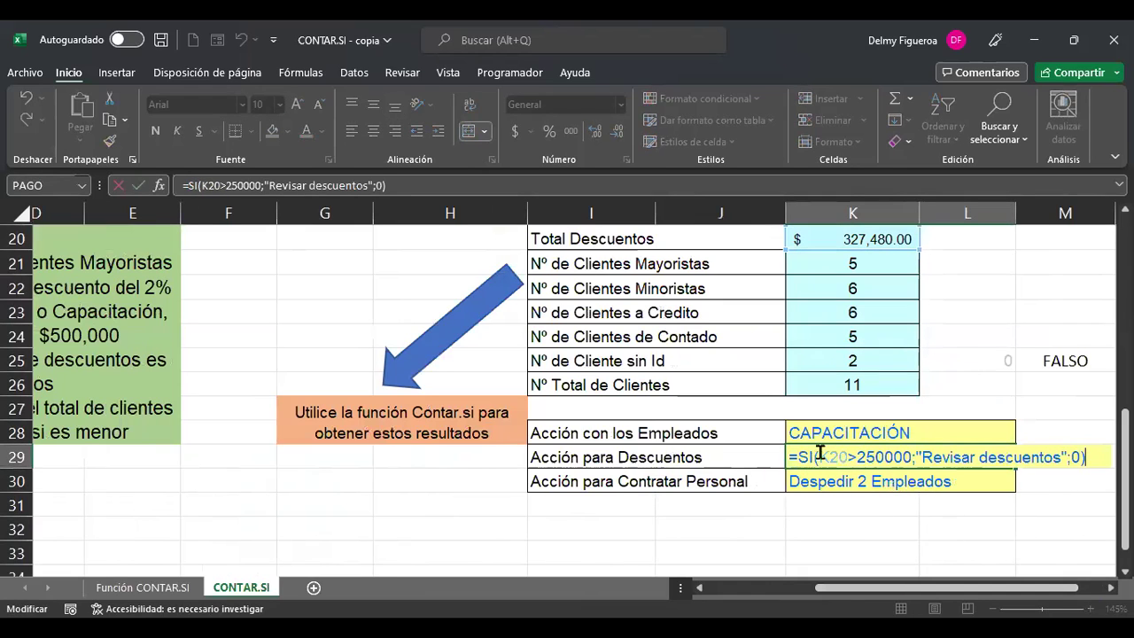
left_click(881, 457)
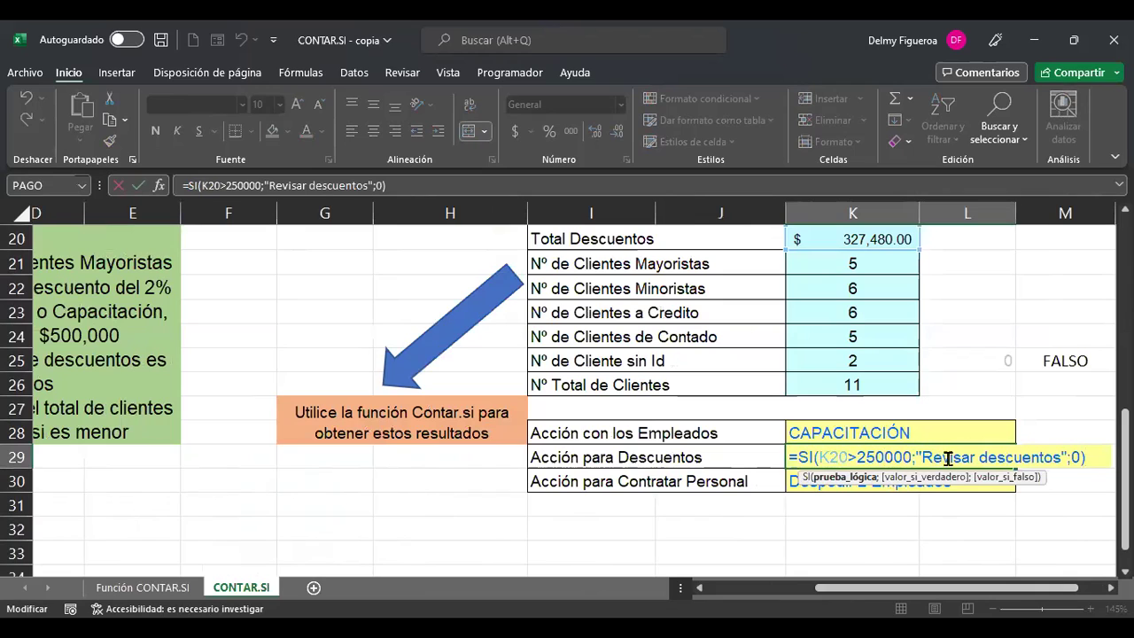
left_click(1071, 457)
left_click(1072, 457)
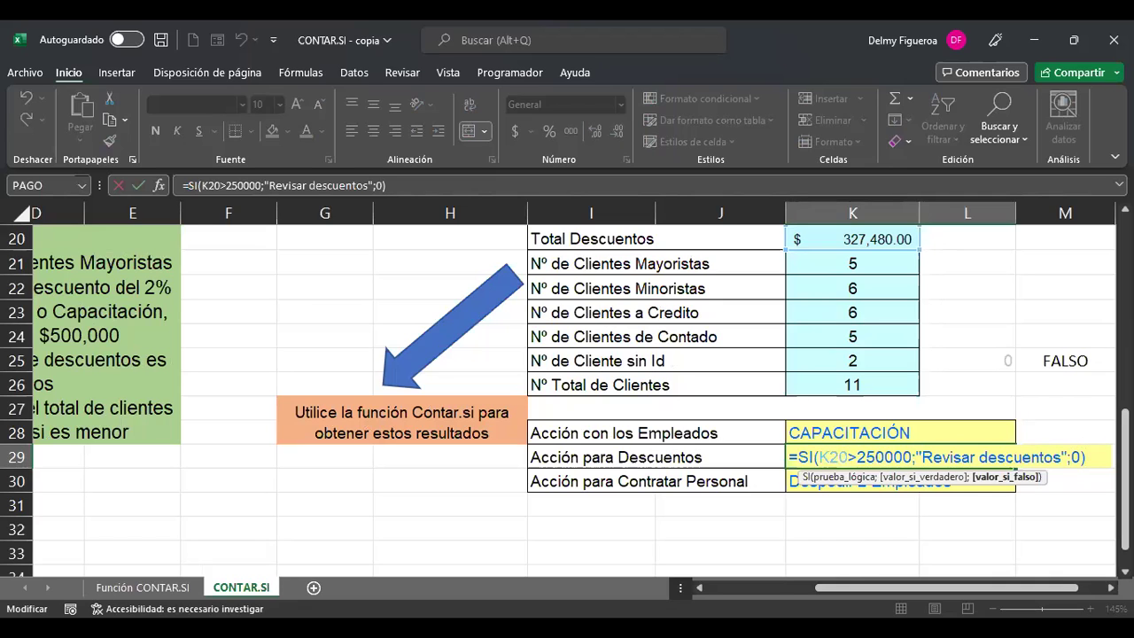
key("shift+Return")
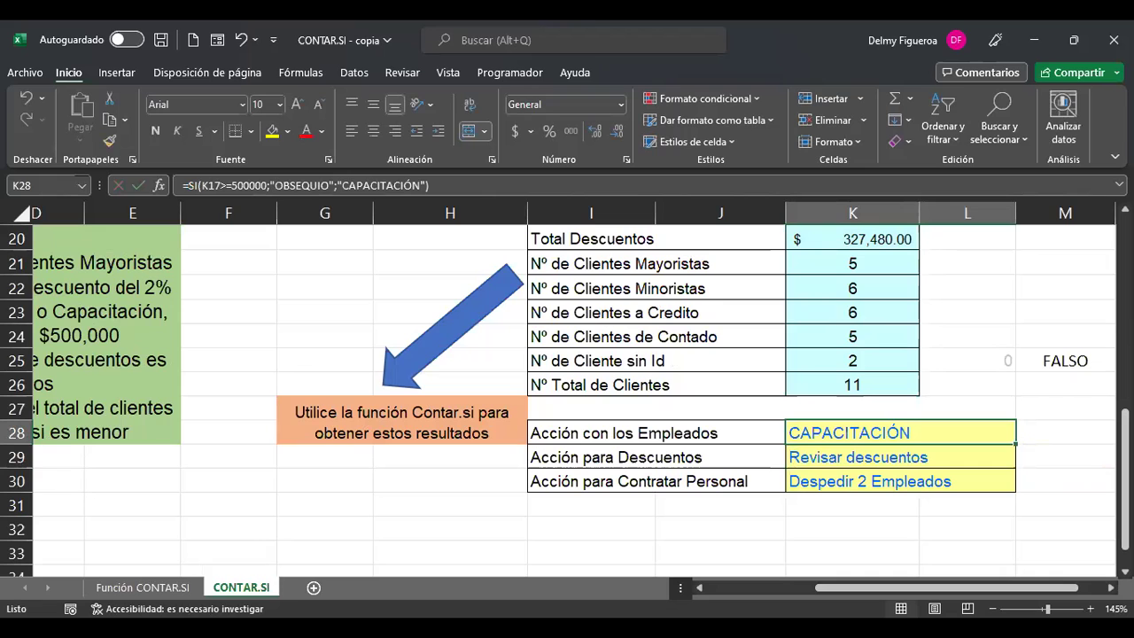
- Compare the employee action formula in K28 with the Referencias rule and the average net sales in K17
left_click_drag(886, 592, 777, 592)
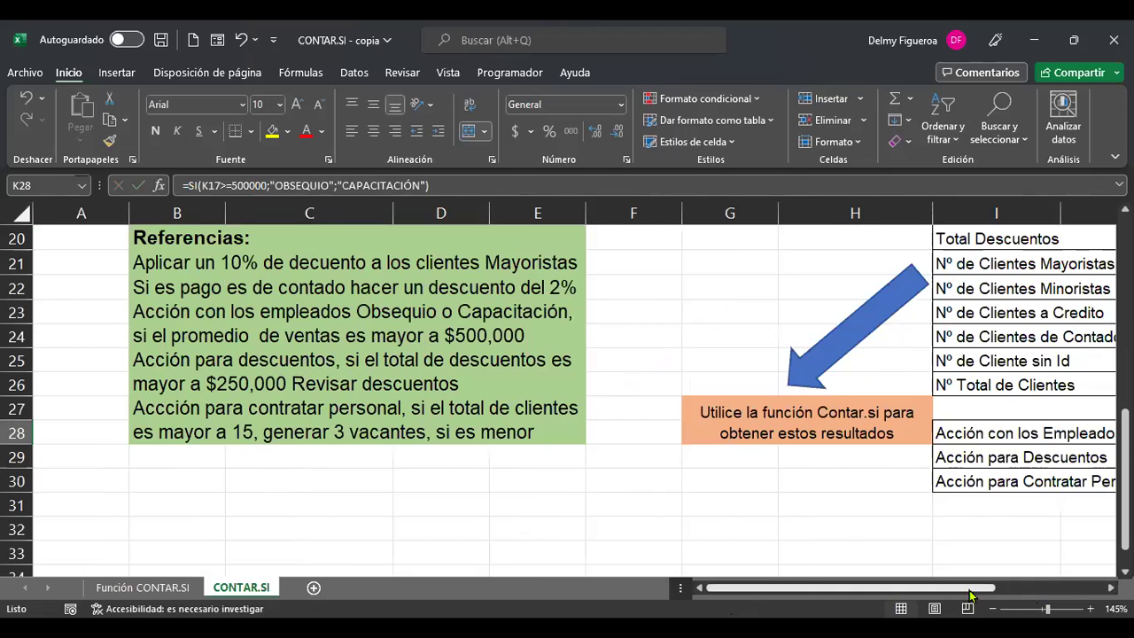
left_click_drag(964, 588, 1054, 587)
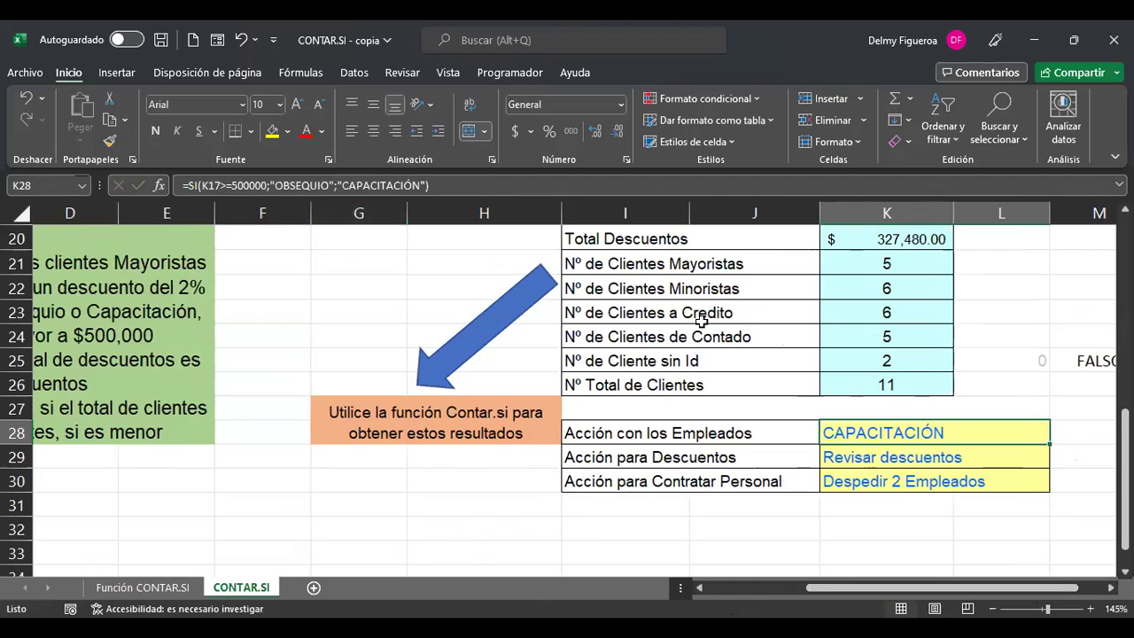
key("F2")
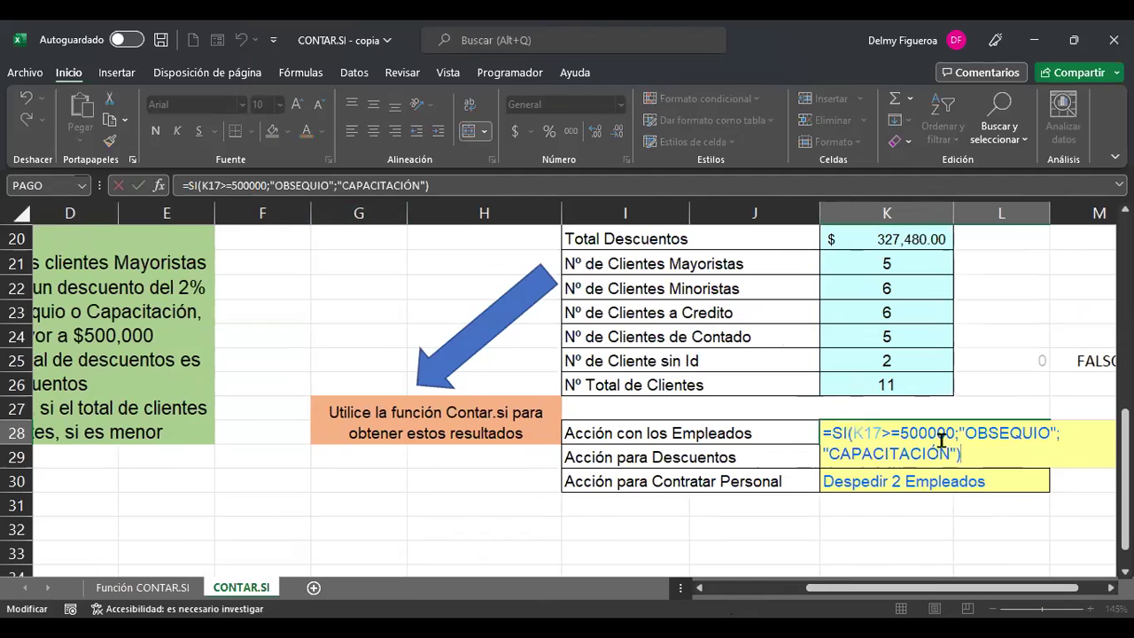
scroll(939, 370, "up", 1)
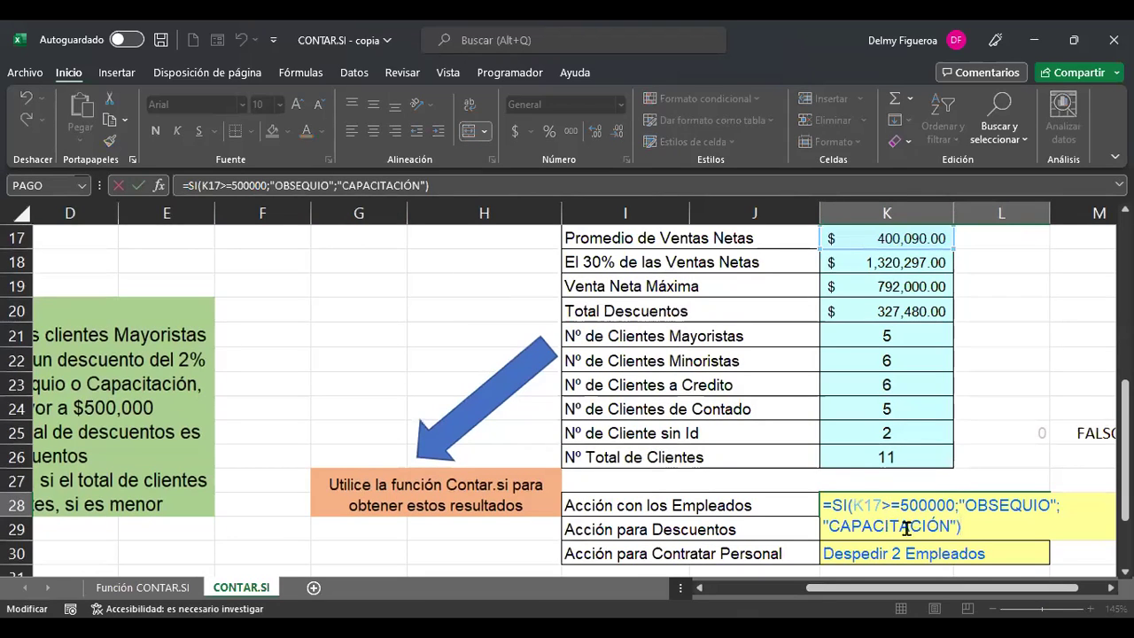
key("Return")
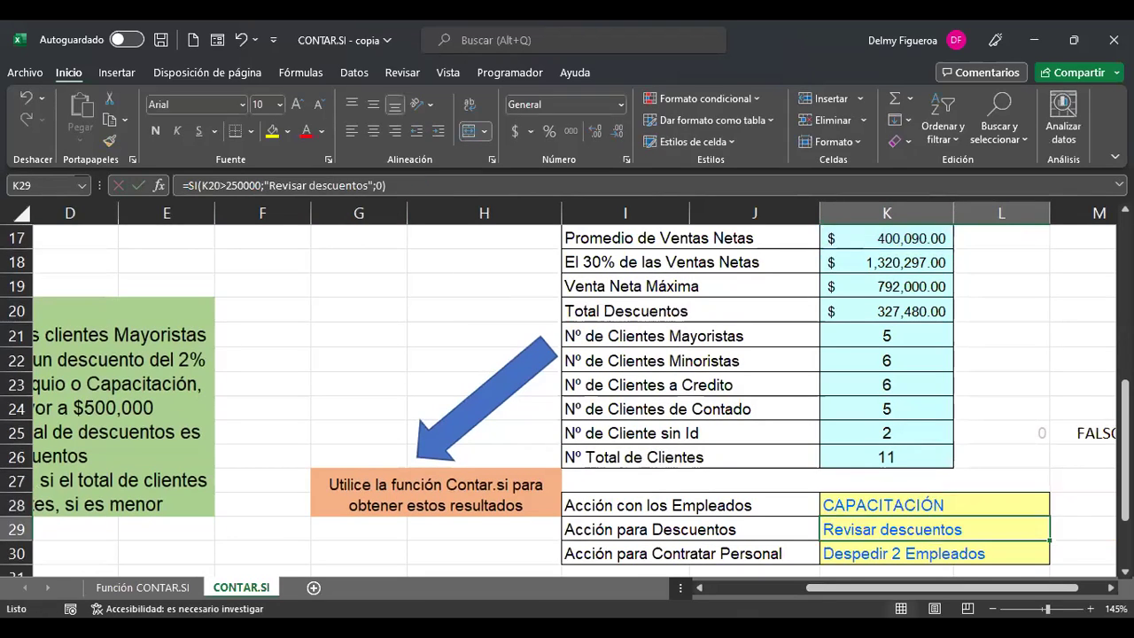
- Review the hiring action formula in K30 and look over the order table it relates to
left_click(877, 555)
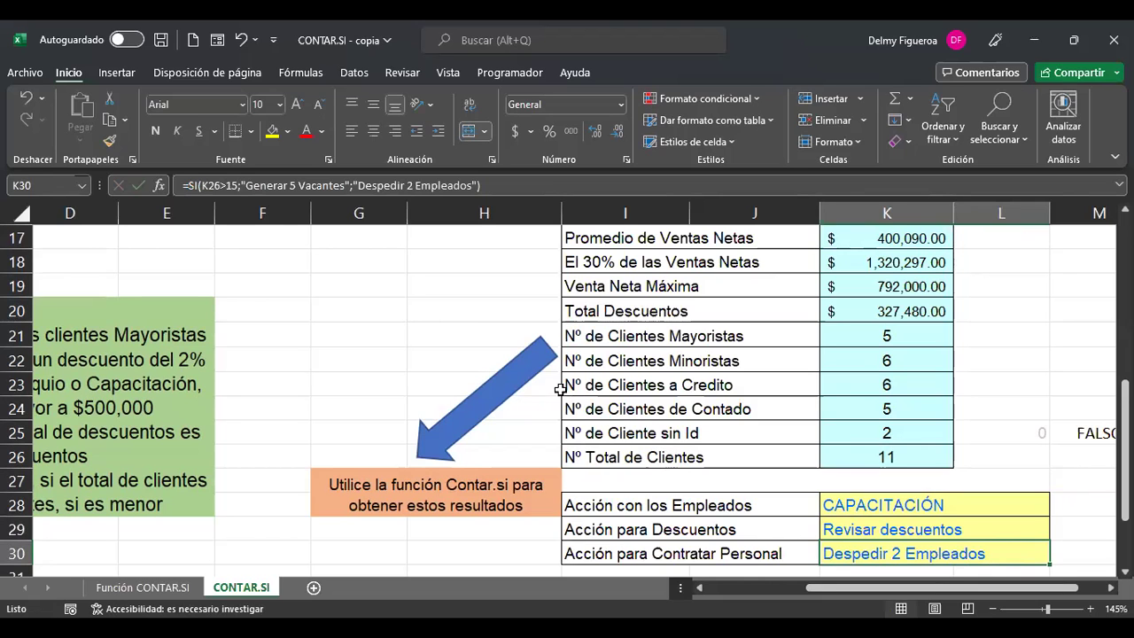
scroll(389, 432, "up", 3)
scroll(389, 433, "up", 2)
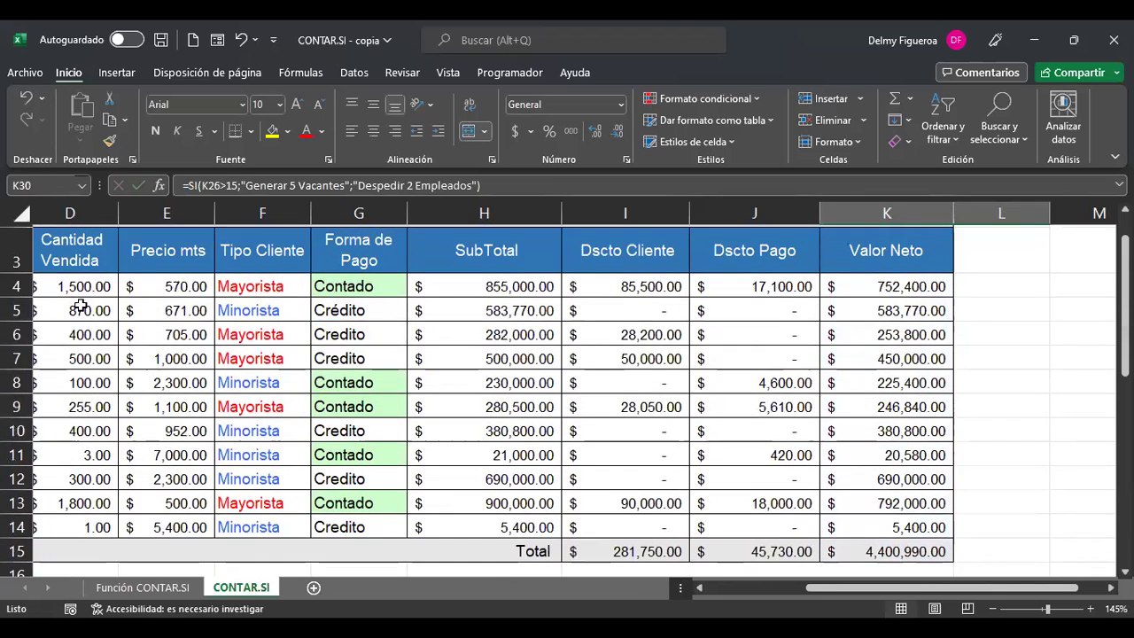
scroll(270, 416, "down", 2)
scroll(269, 417, "down", 4)
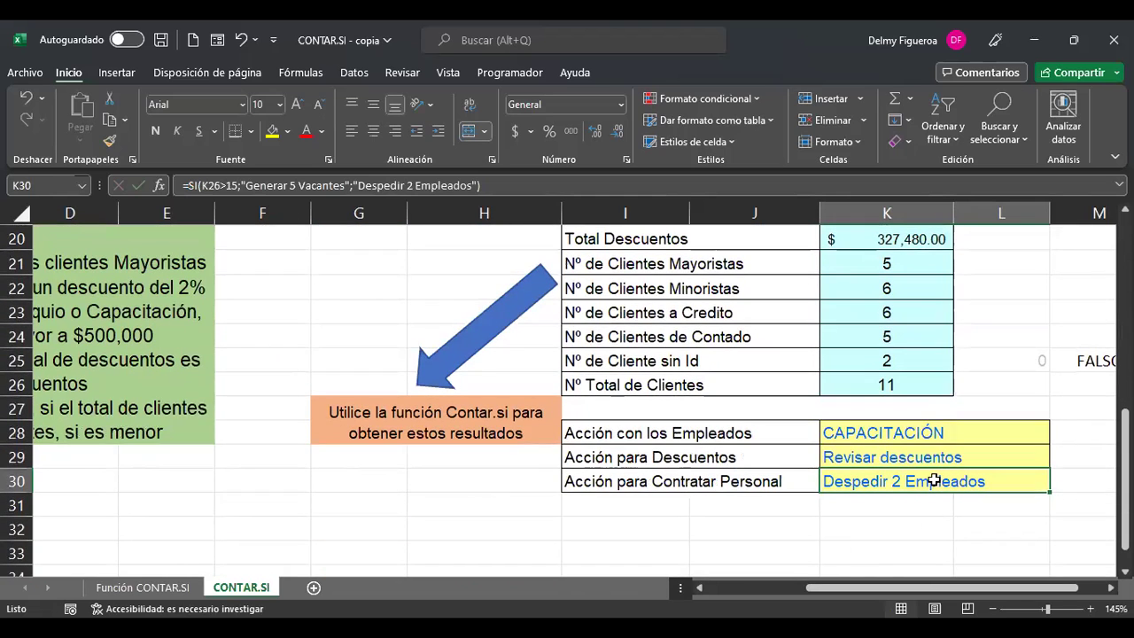
- Compare the hiring rule in the Referencias box with the arguments of the SI formula in K30
left_click_drag(831, 588, 733, 588)
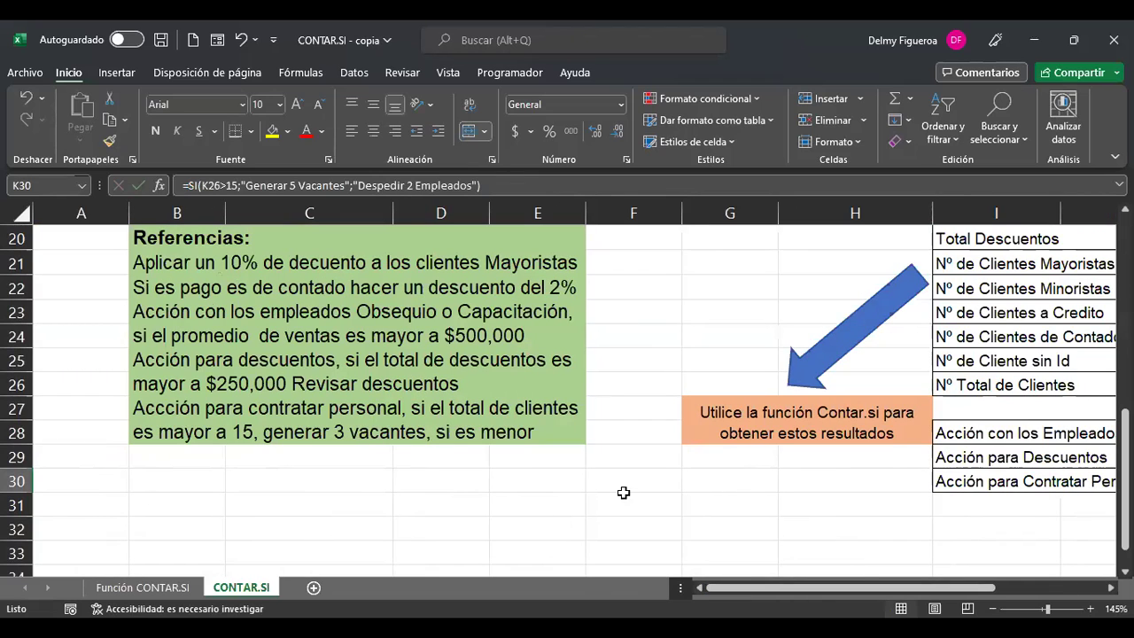
left_click_drag(933, 588, 945, 507)
double_click(986, 473)
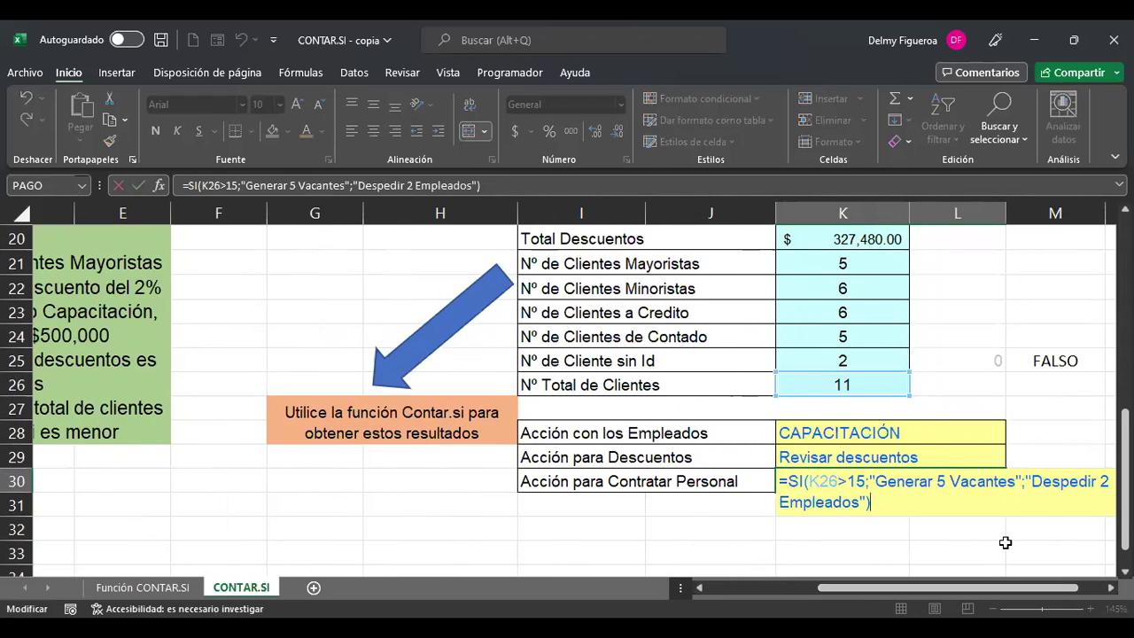
key("Return")
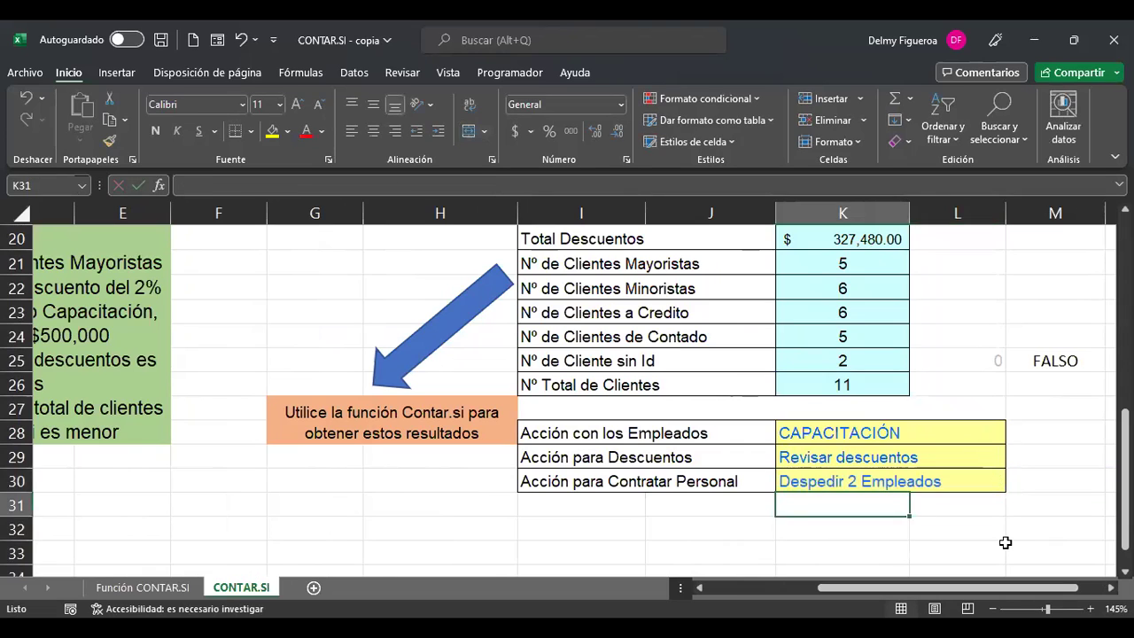
key("Up")
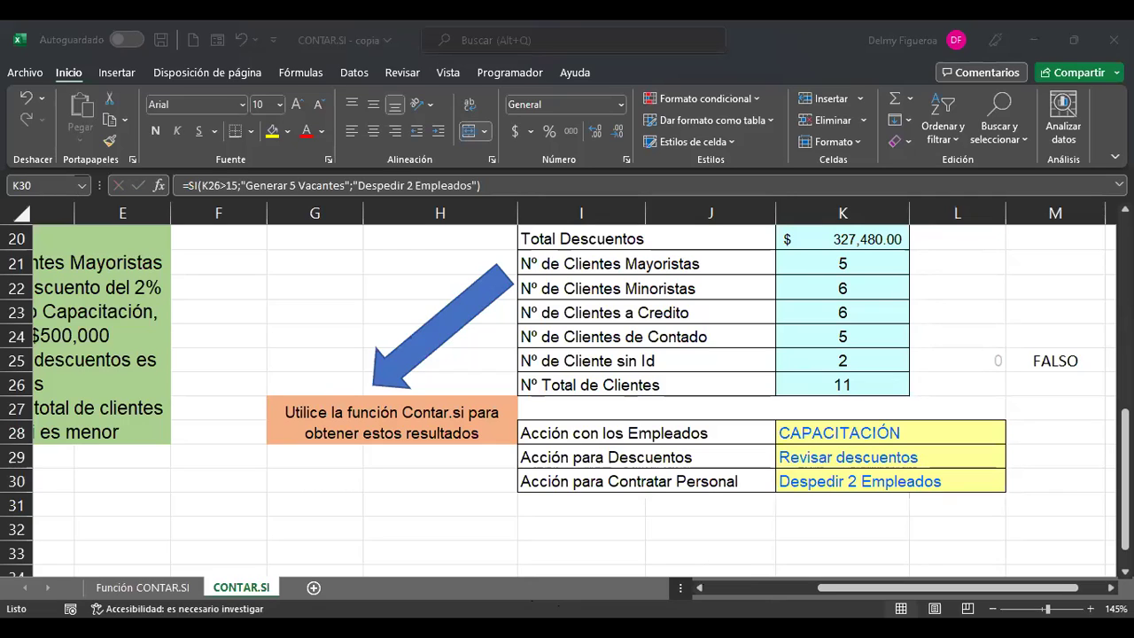
- Copy the whole January visits sheet, with its weekday totals table, into a new worksheet starting at A1
key("ctrl+c")
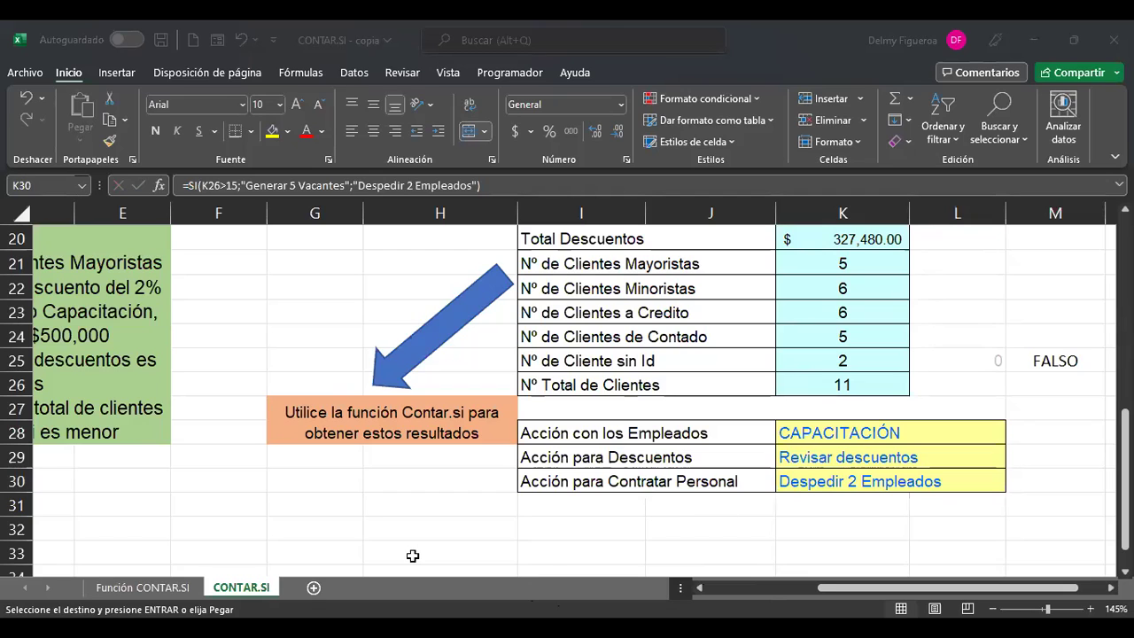
left_click(313, 587)
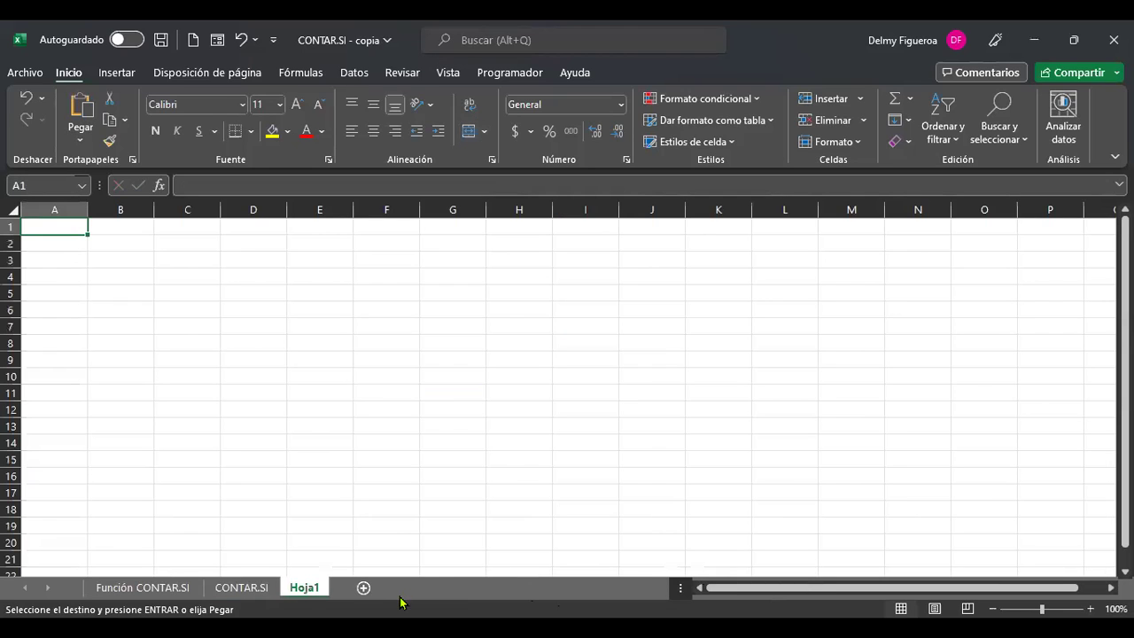
left_click(9, 206)
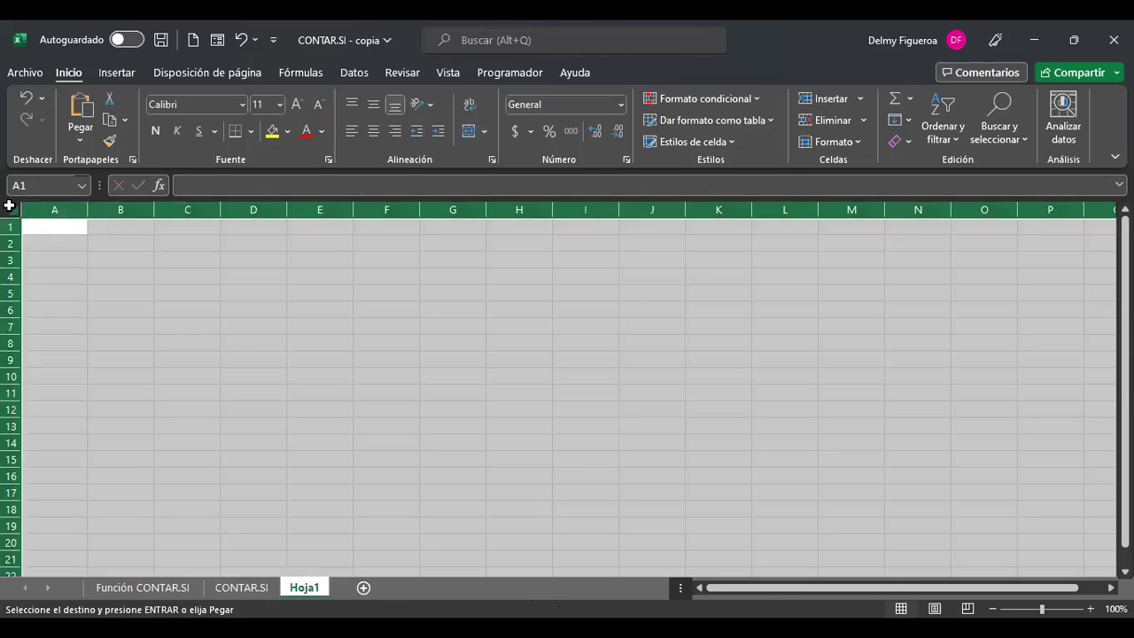
key("ctrl+v")
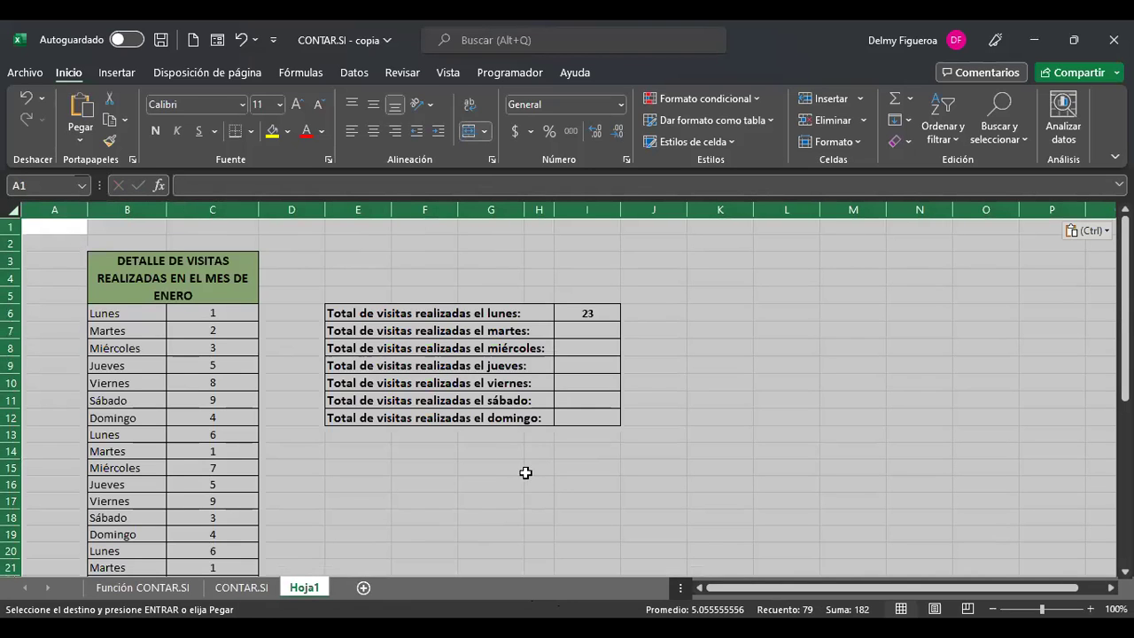
left_click(522, 479)
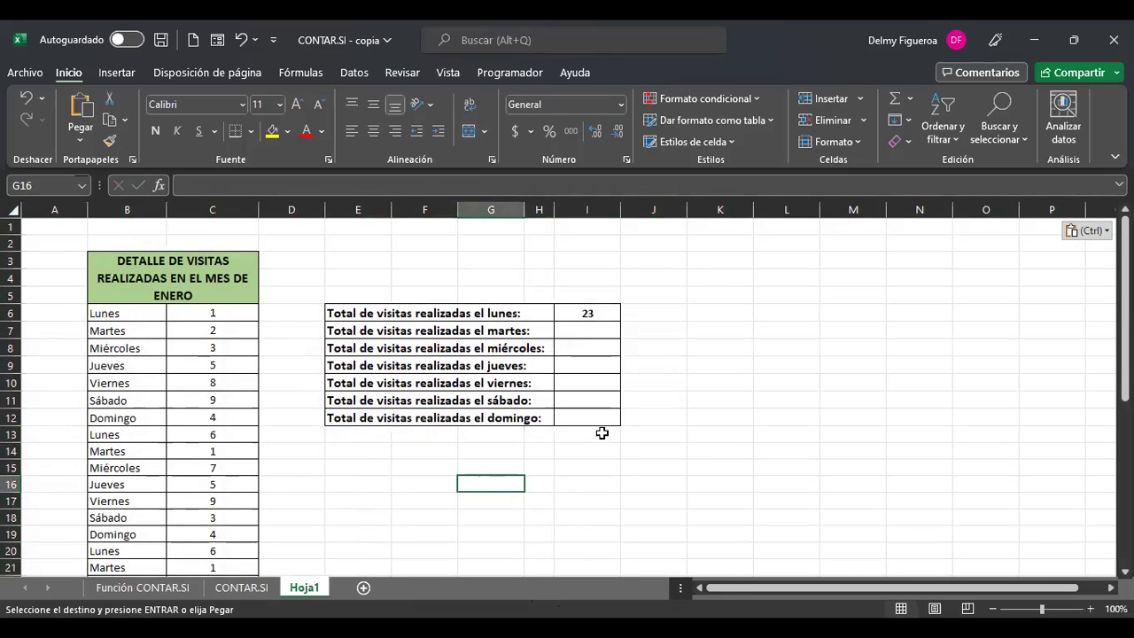
- Examine the SUMAR.SI formula in I6 for Monday's visits, checking its range, criterion and sum range against the visits table
left_click(590, 314)
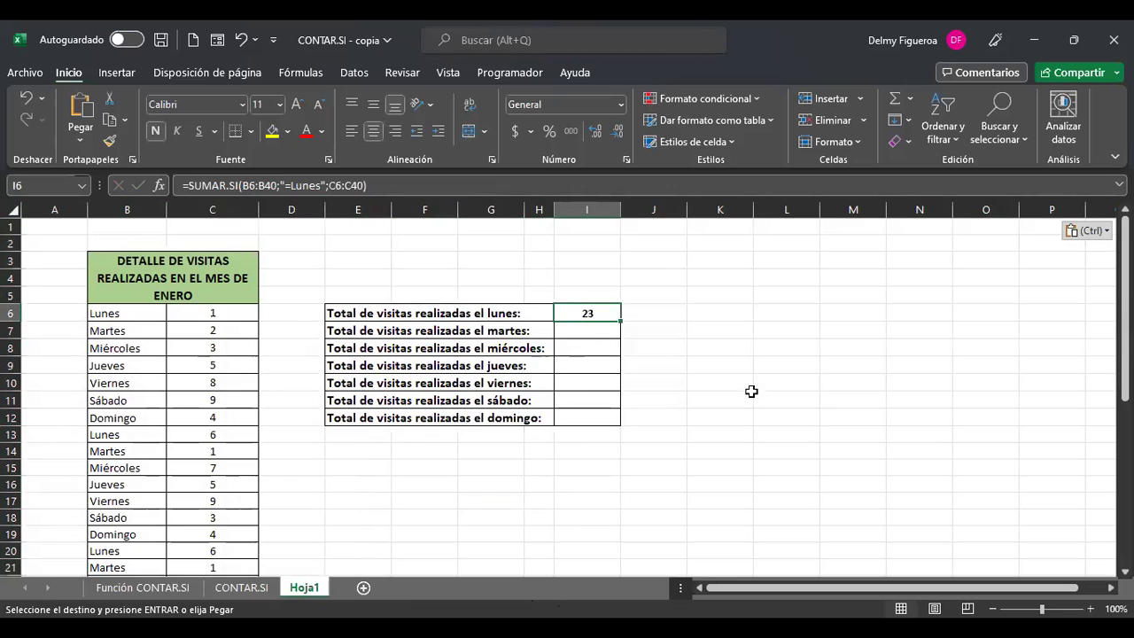
scroll(721, 399, "up", 1, "ctrl")
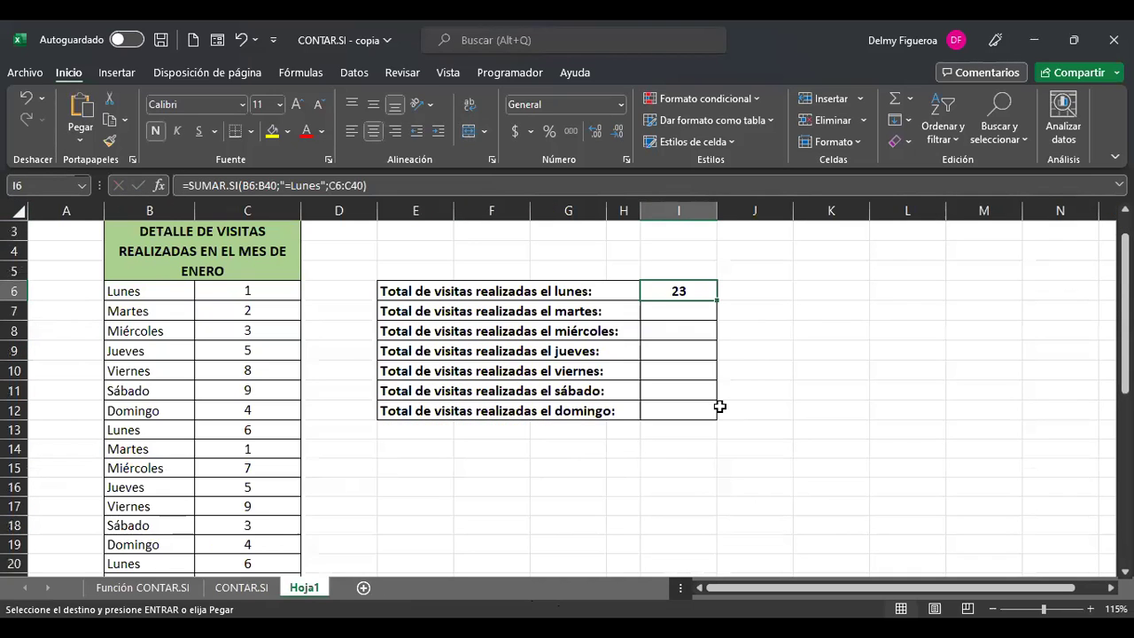
key("ctrl+Home")
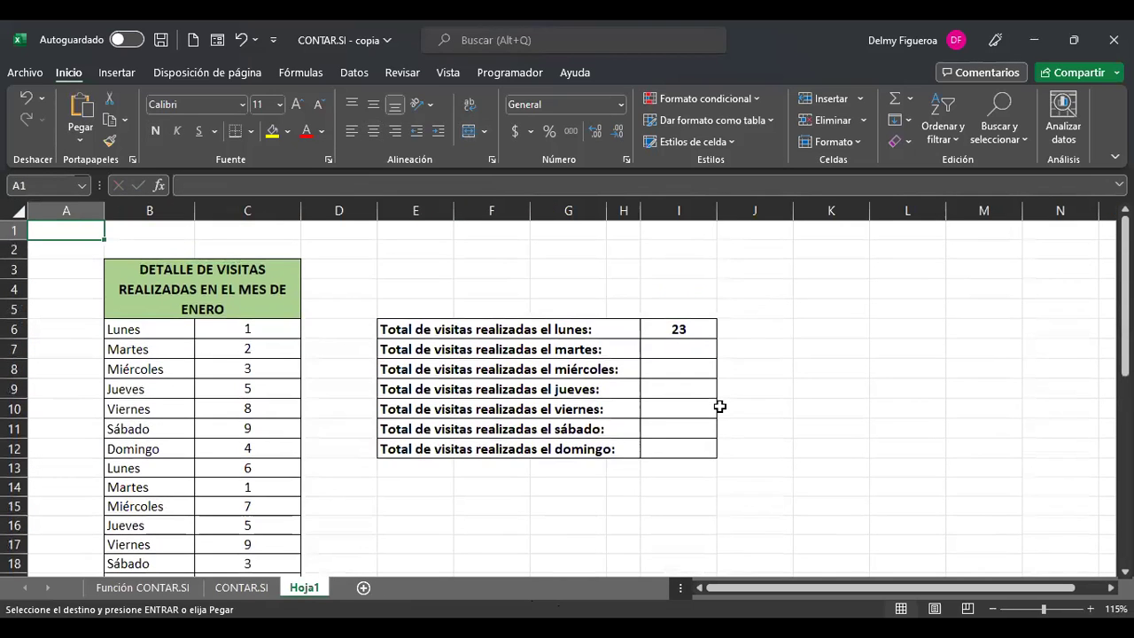
left_click(698, 328)
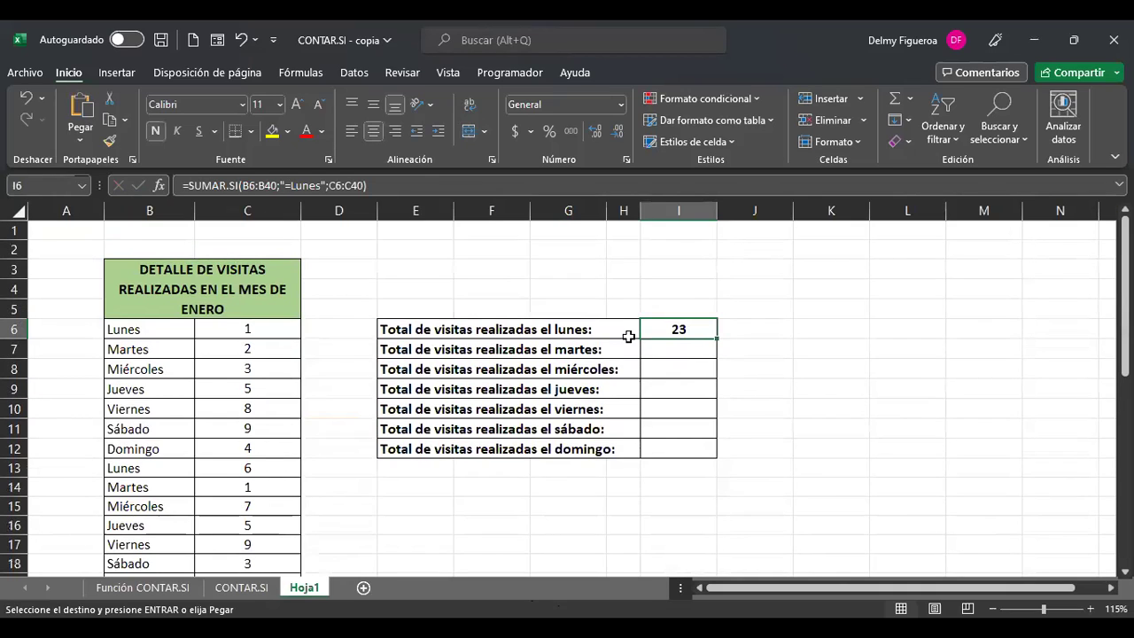
key("F2")
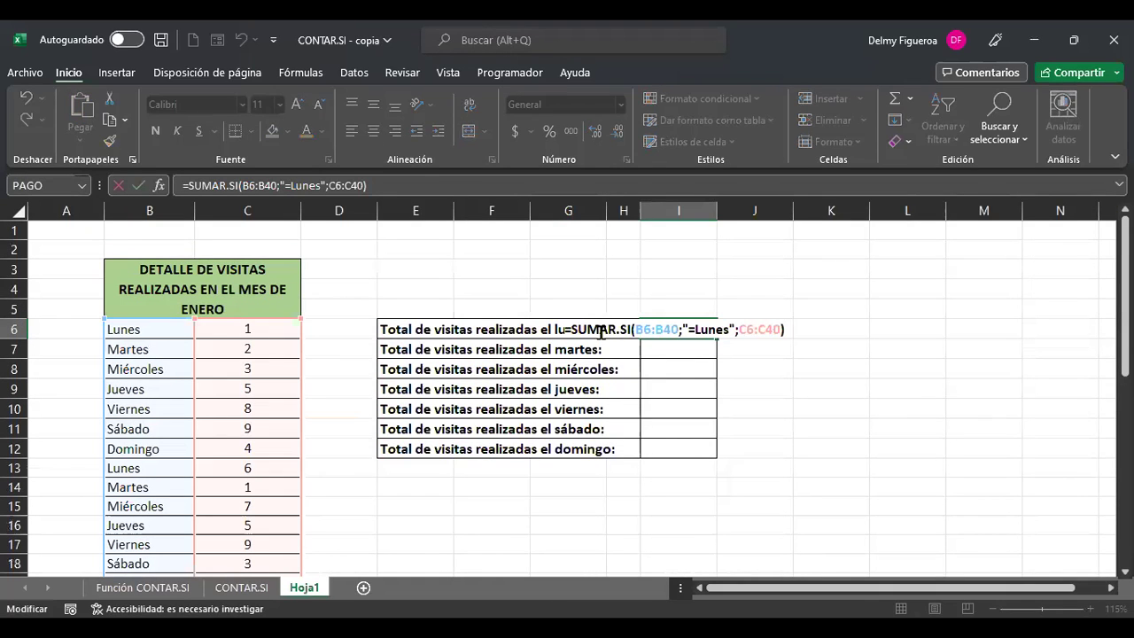
left_click(601, 331)
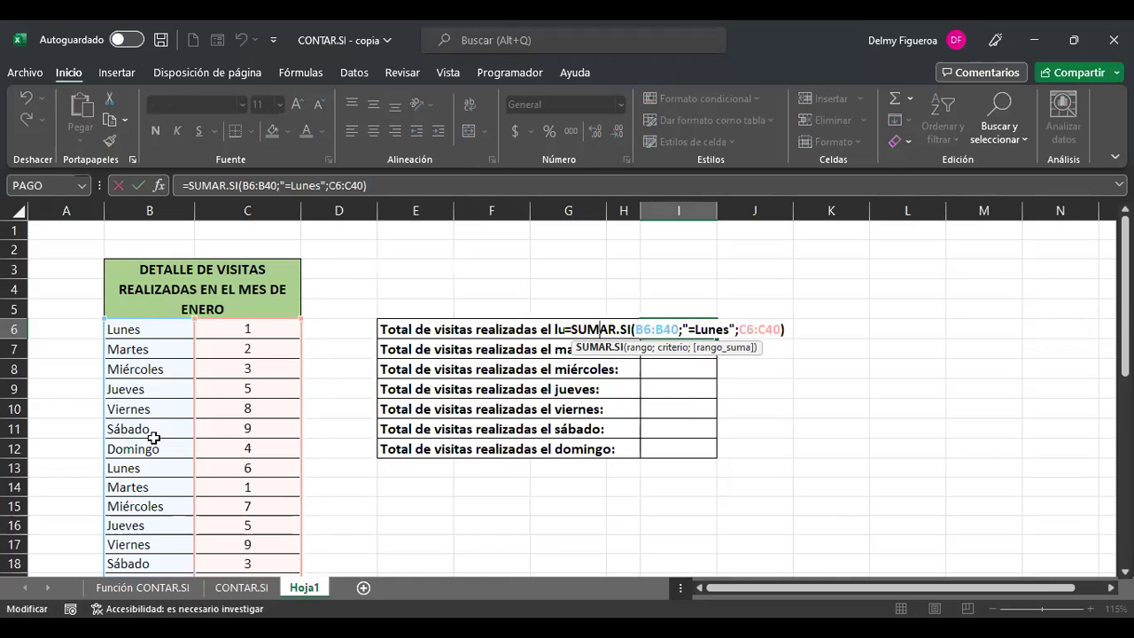
scroll(153, 438, "down", 10)
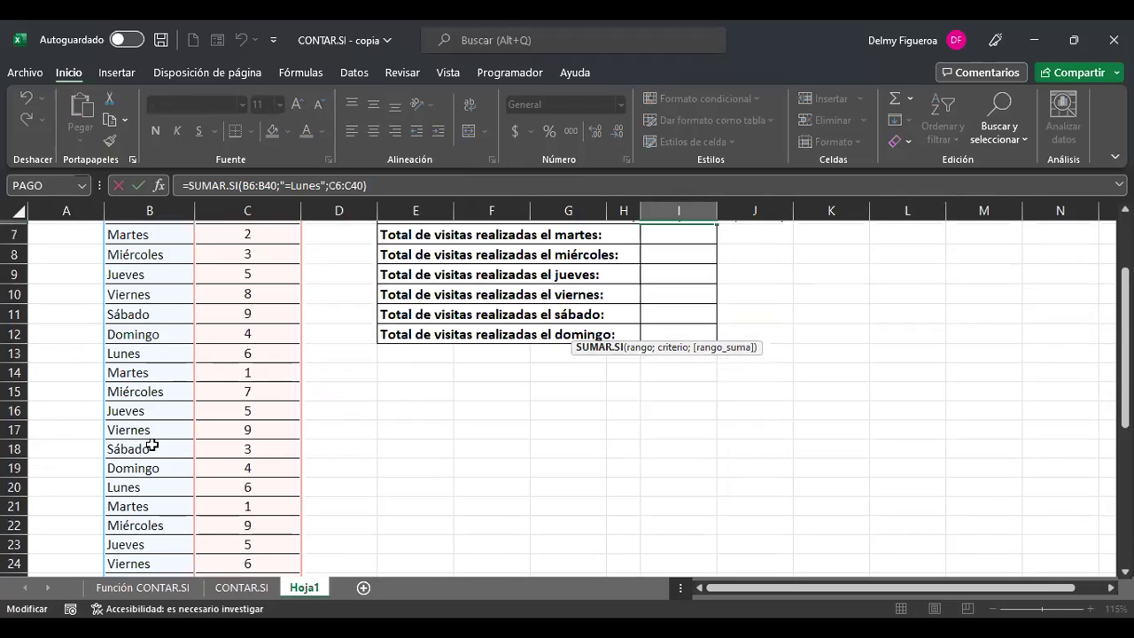
scroll(152, 445, "up", 10)
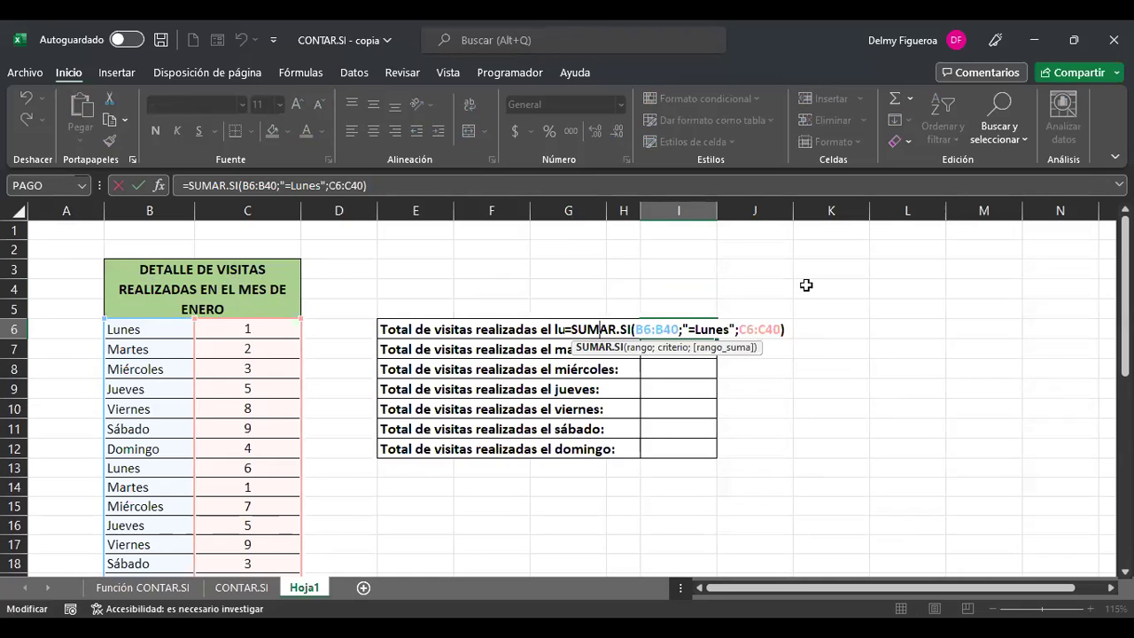
key("Return")
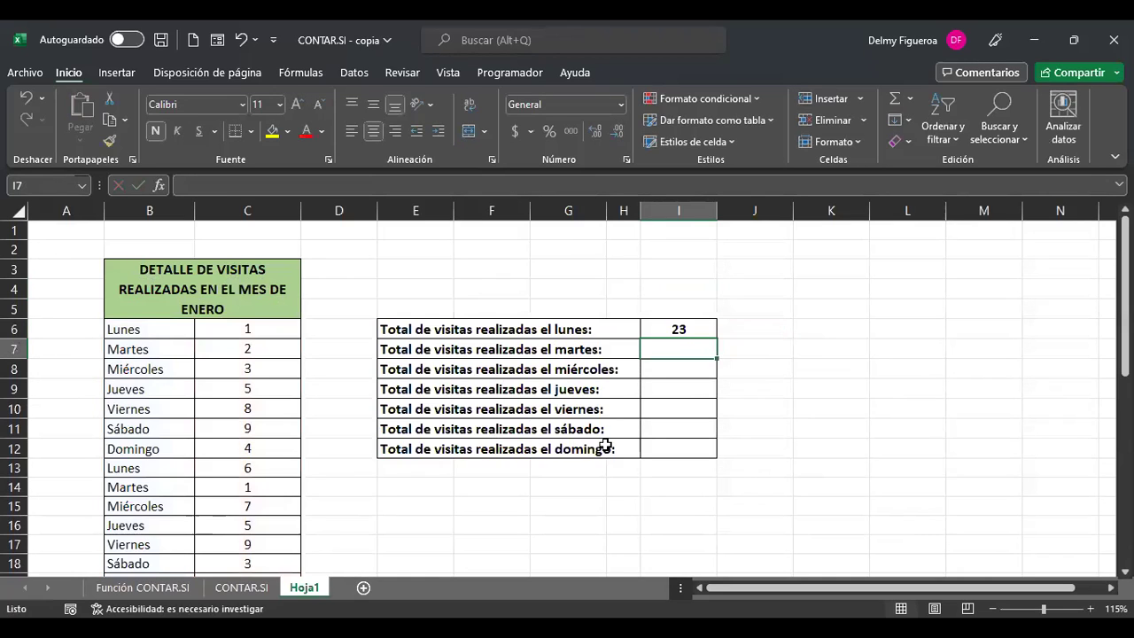
left_click(739, 329)
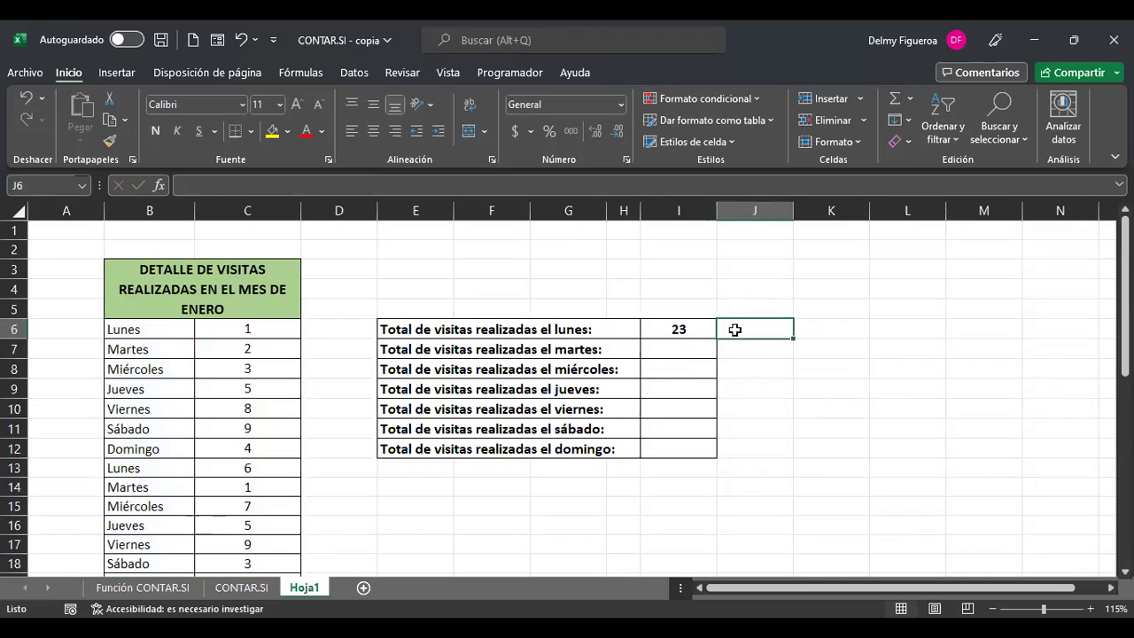
- Start a SUMAR.SI formula in I7 for Tuesday's total visits, with B6:B40 as the range
left_click(679, 351)
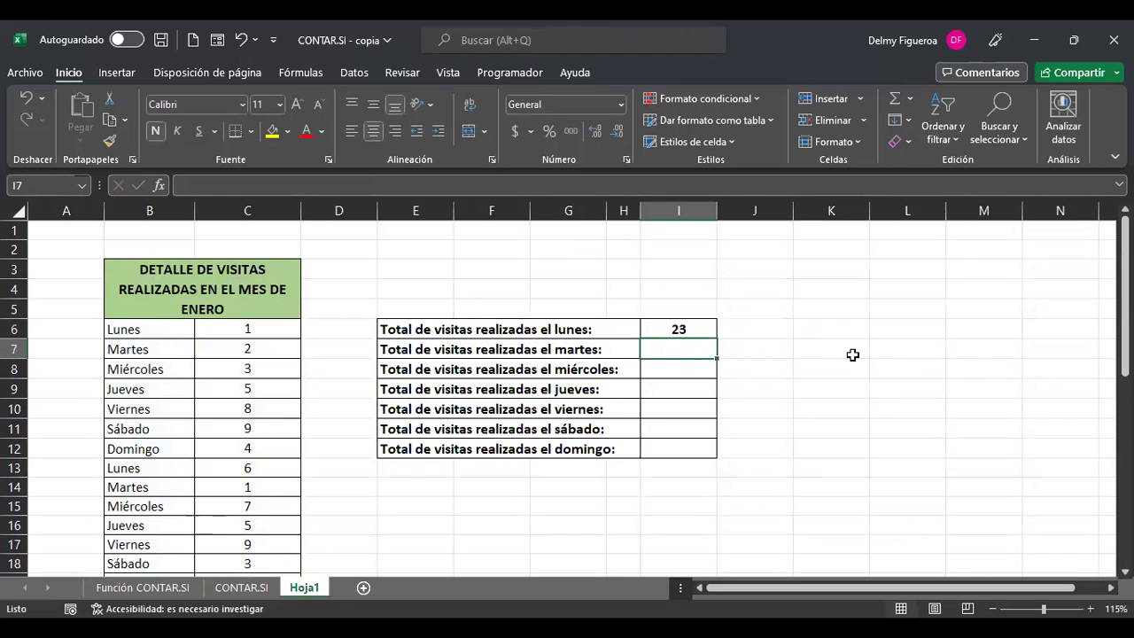
type("+")
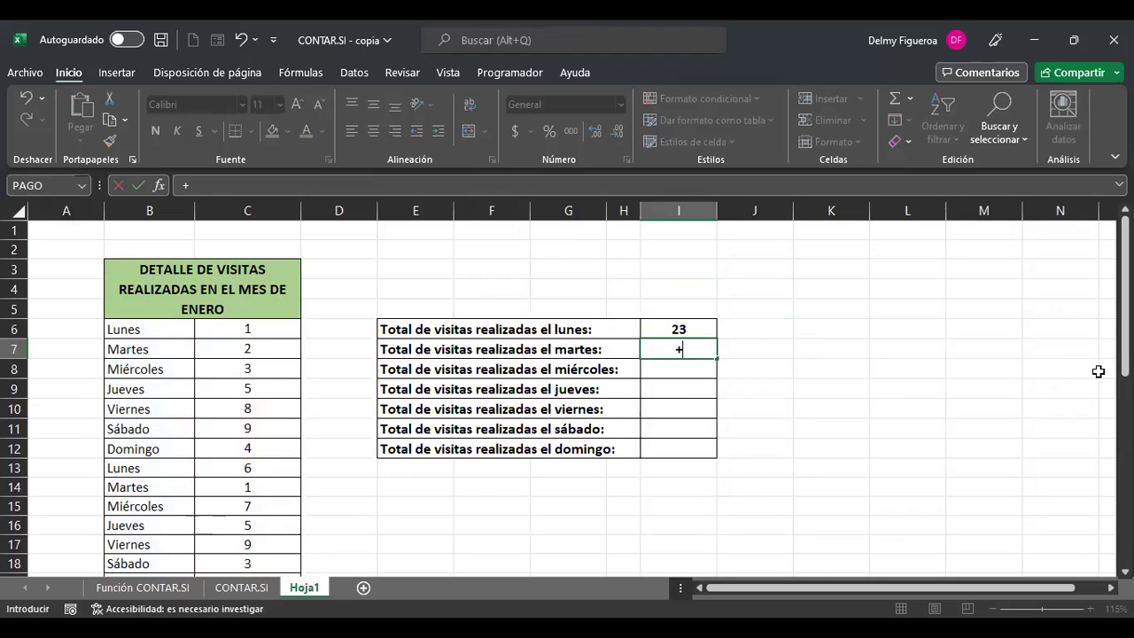
type("sumar")
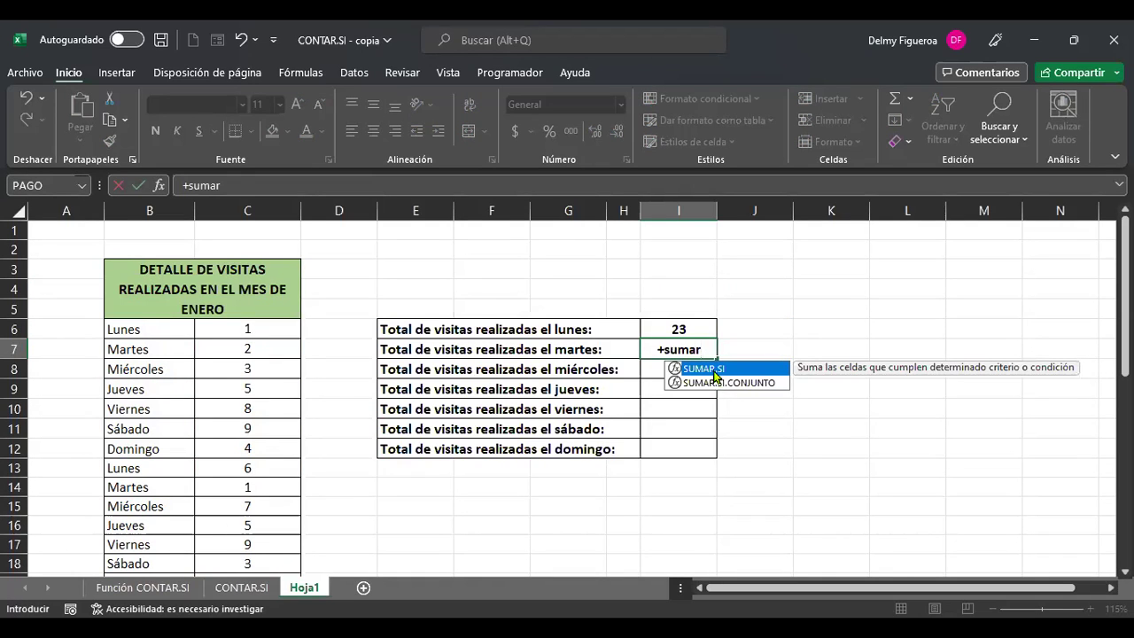
key("Tab")
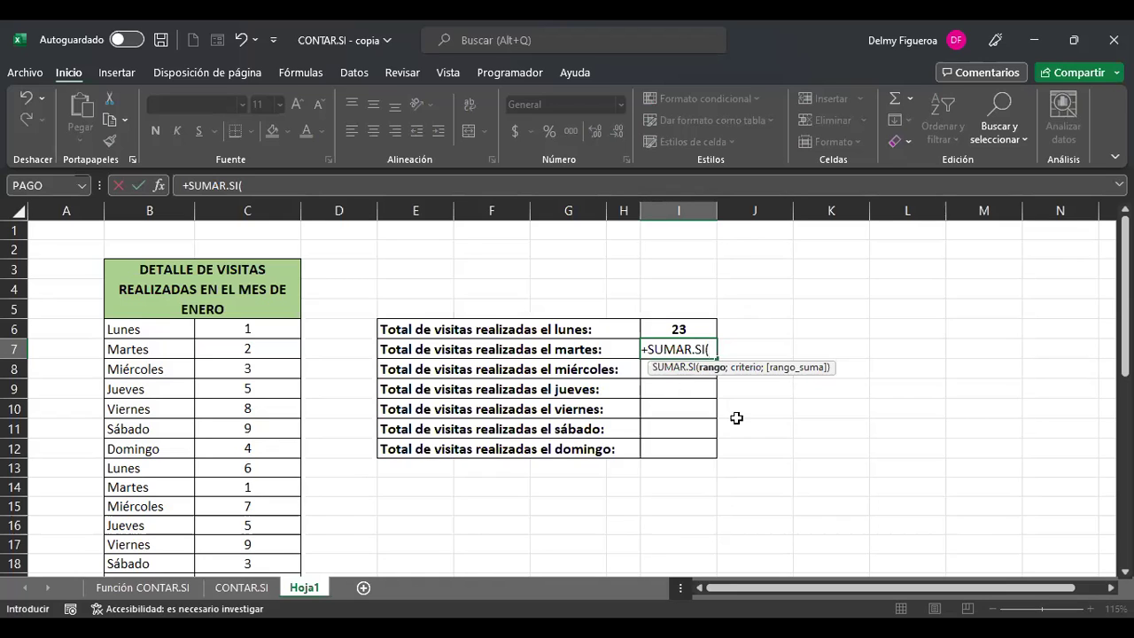
left_click(151, 329)
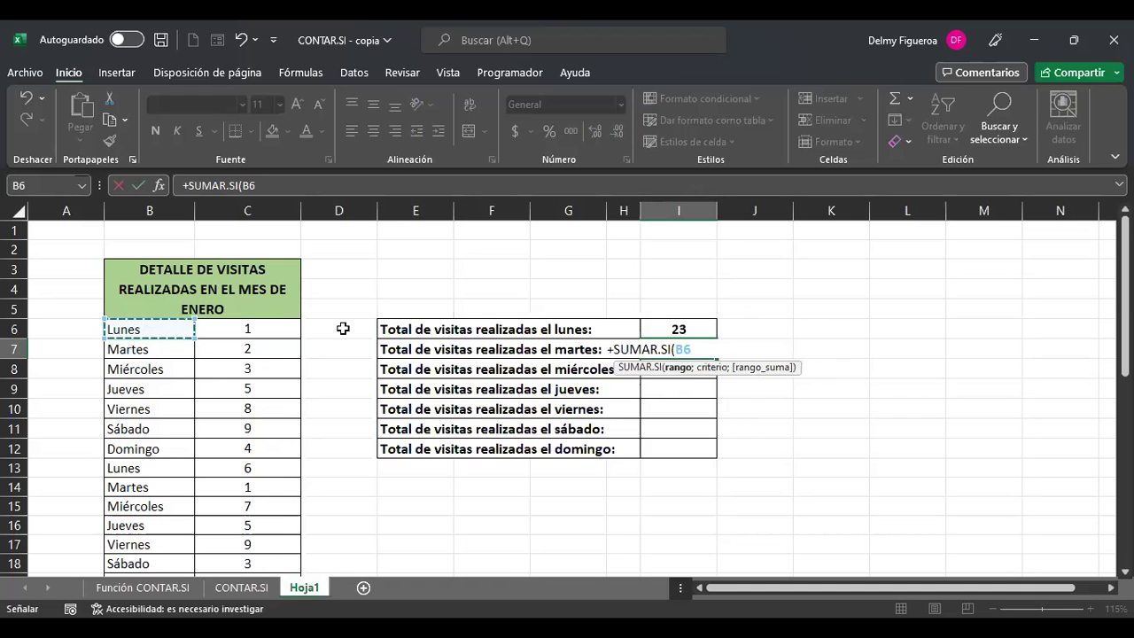
key("ctrl+shift+Down")
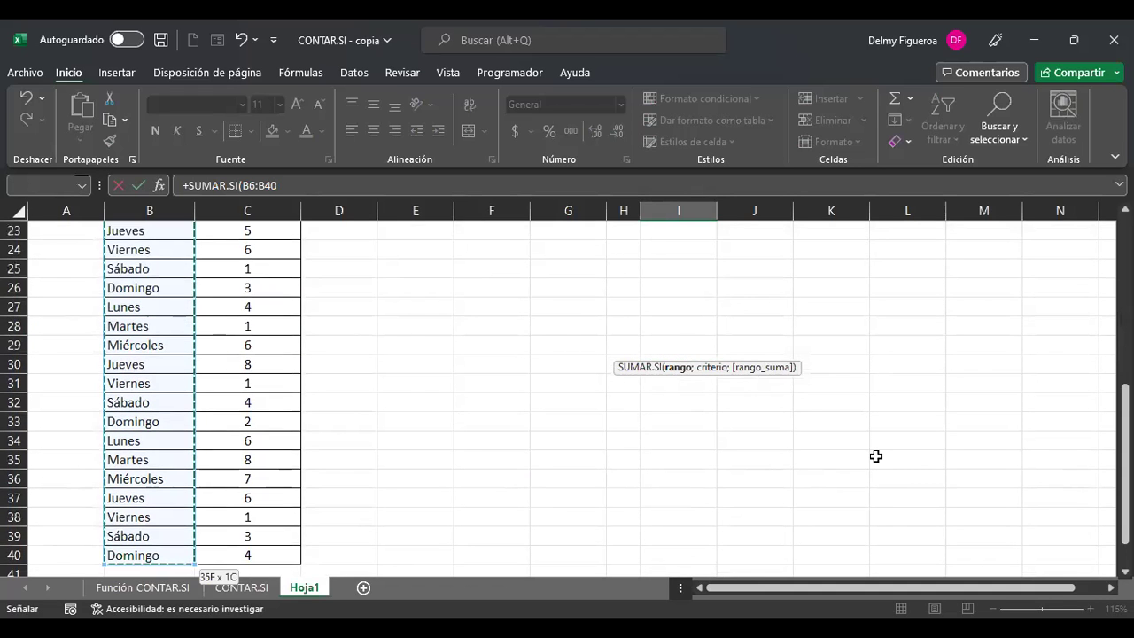
scroll(875, 455, "up", 7)
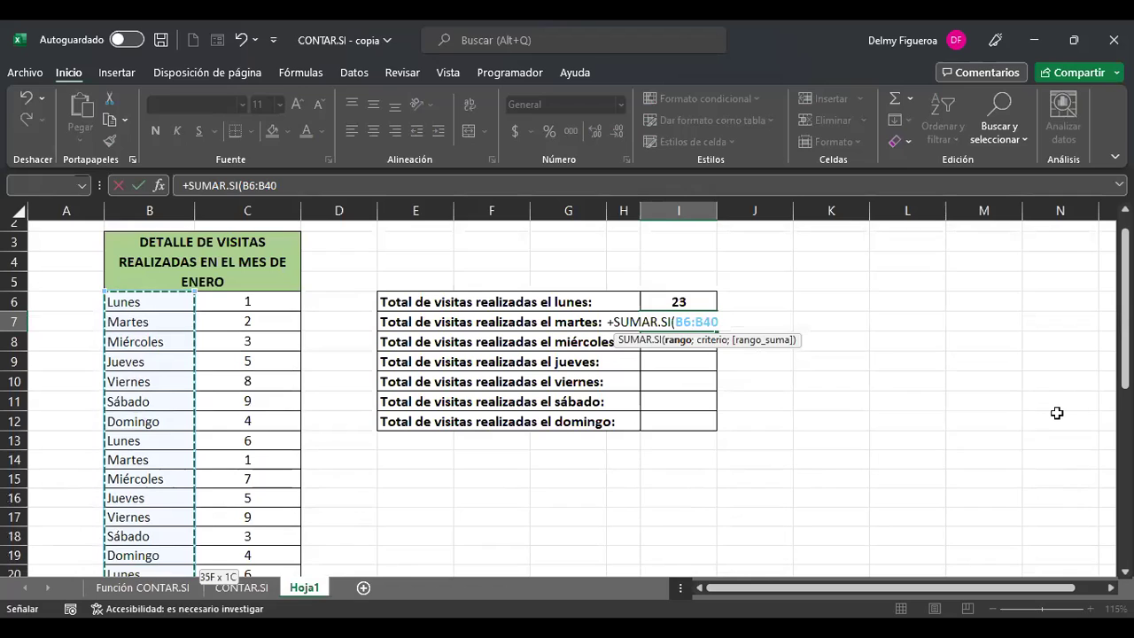
- Complete the Tuesday SUMAR.SI formula with the criterion "=Martes" and the sum range C6:C40
type(";")
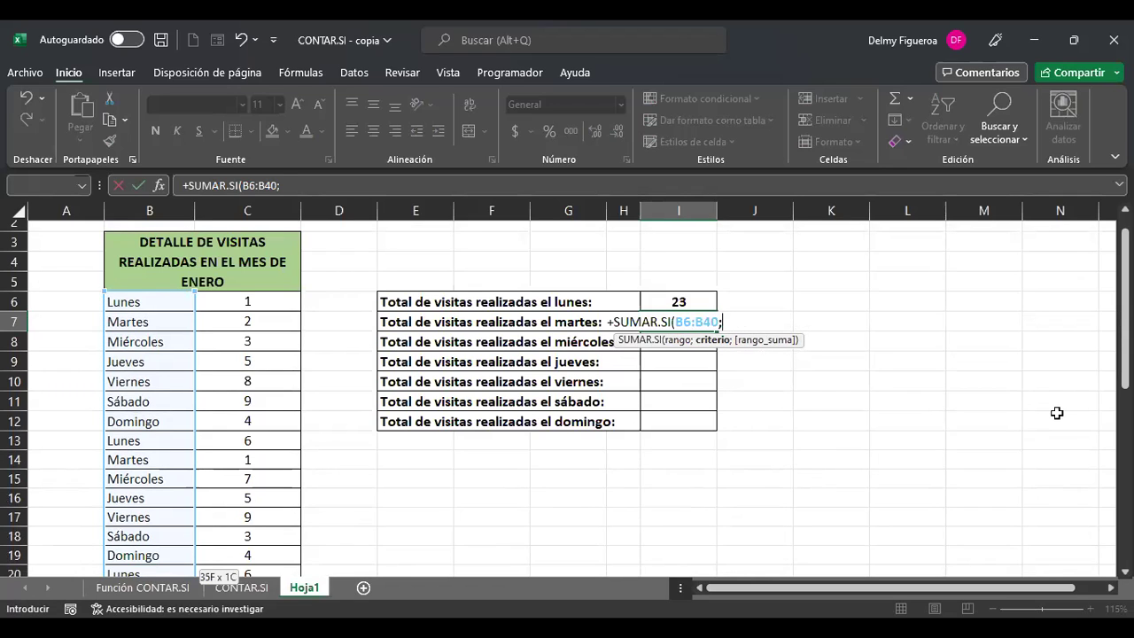
type("\"=Martes")
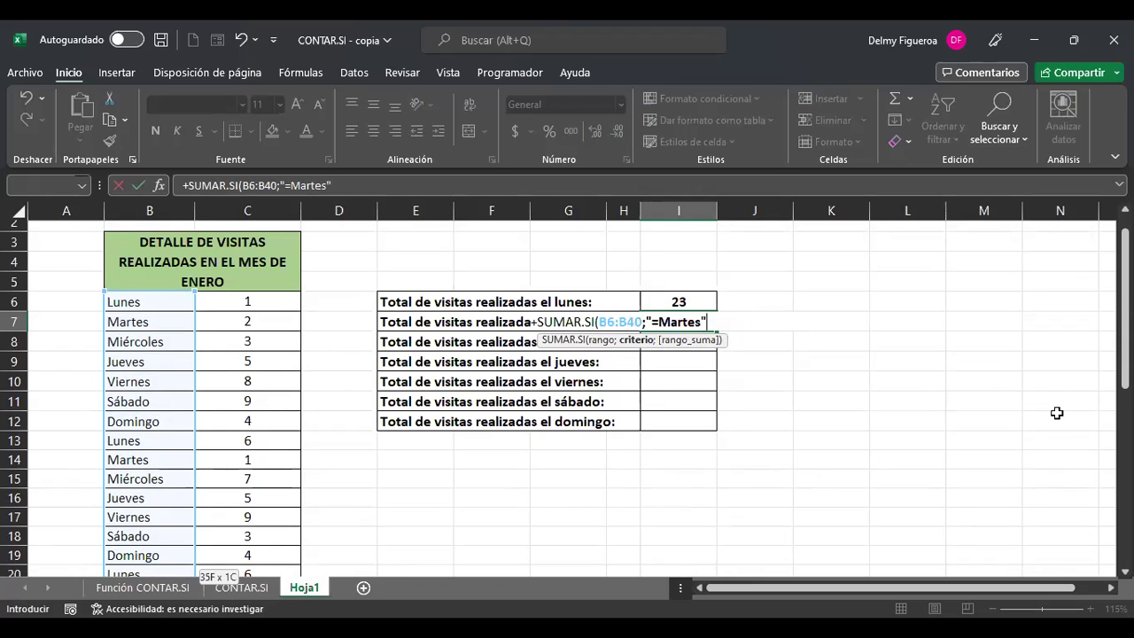
type("\";")
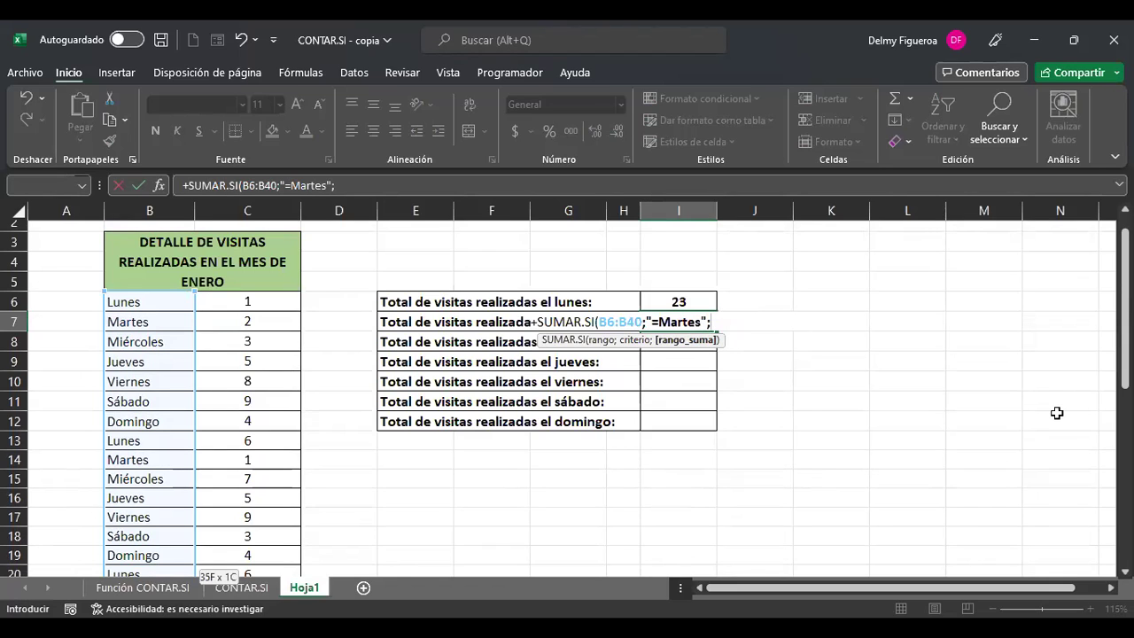
left_click(255, 301)
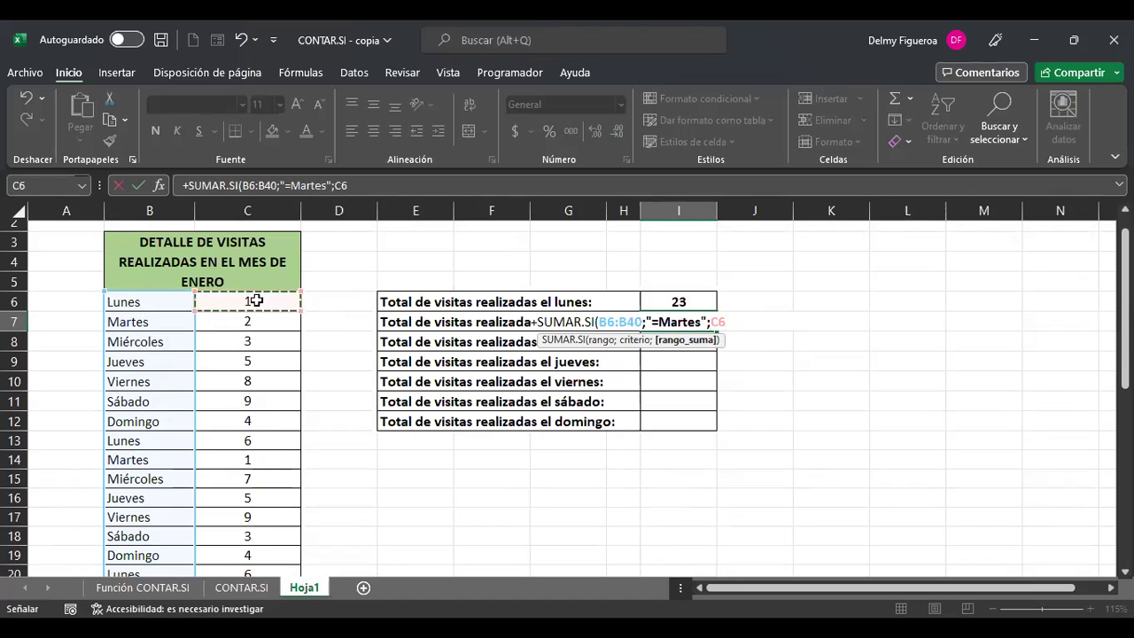
key("ctrl+shift+Down")
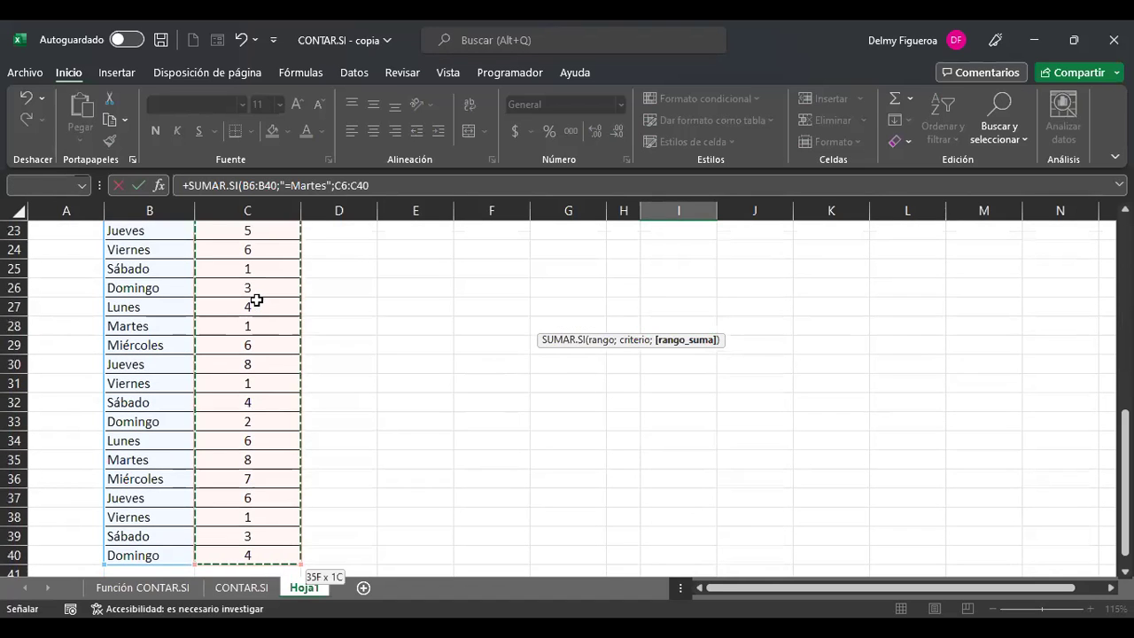
scroll(593, 305, "up", 5)
scroll(593, 305, "up", 3)
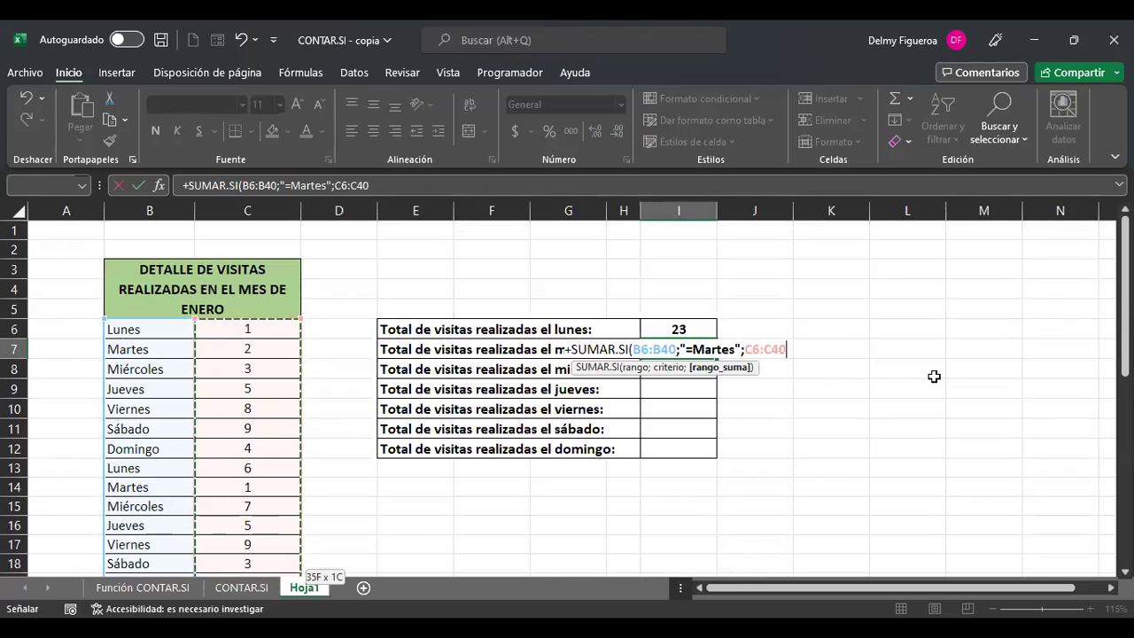
key("Return")
key("Up")
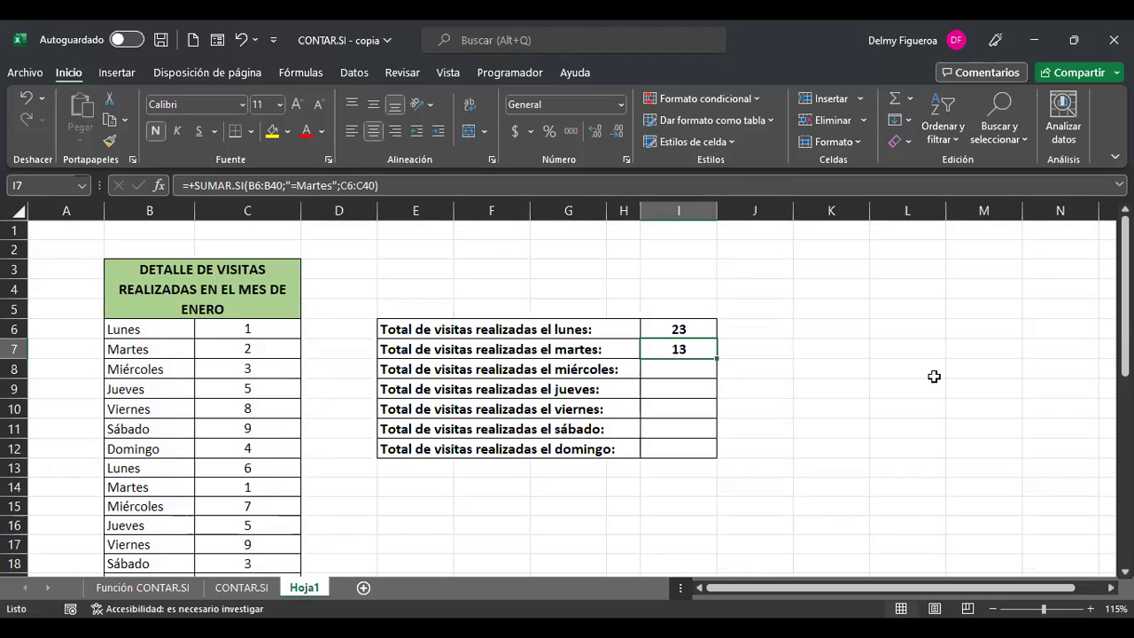
- Start a SUMAR.SI formula in I8 for Wednesday's total visits, with B6:B40 as the range
key("Down")
type("+")
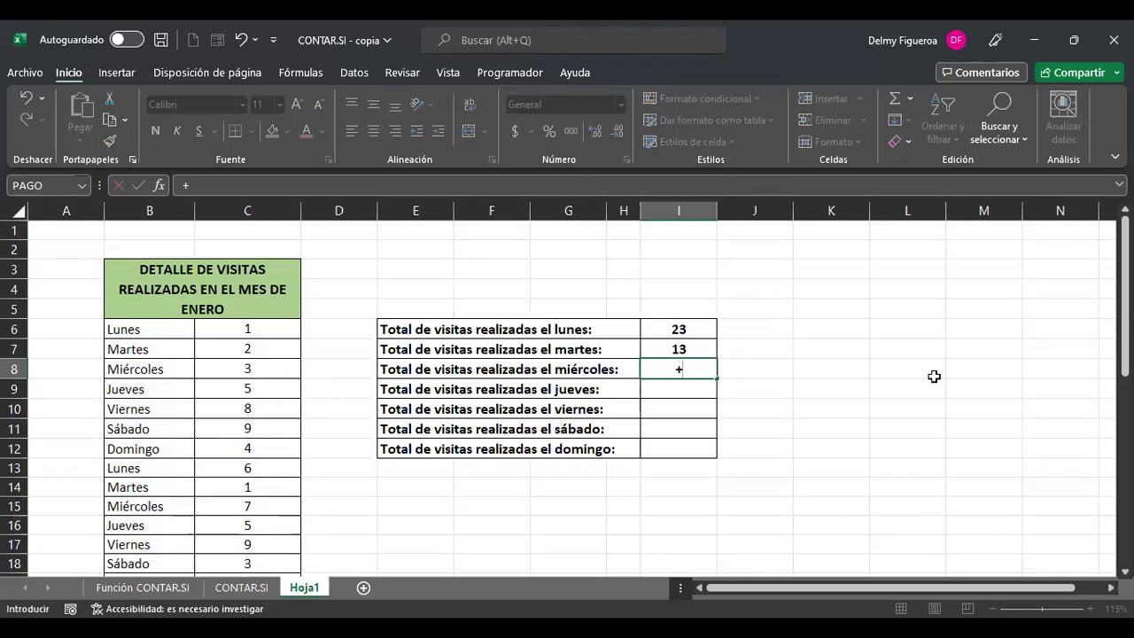
type("sumar")
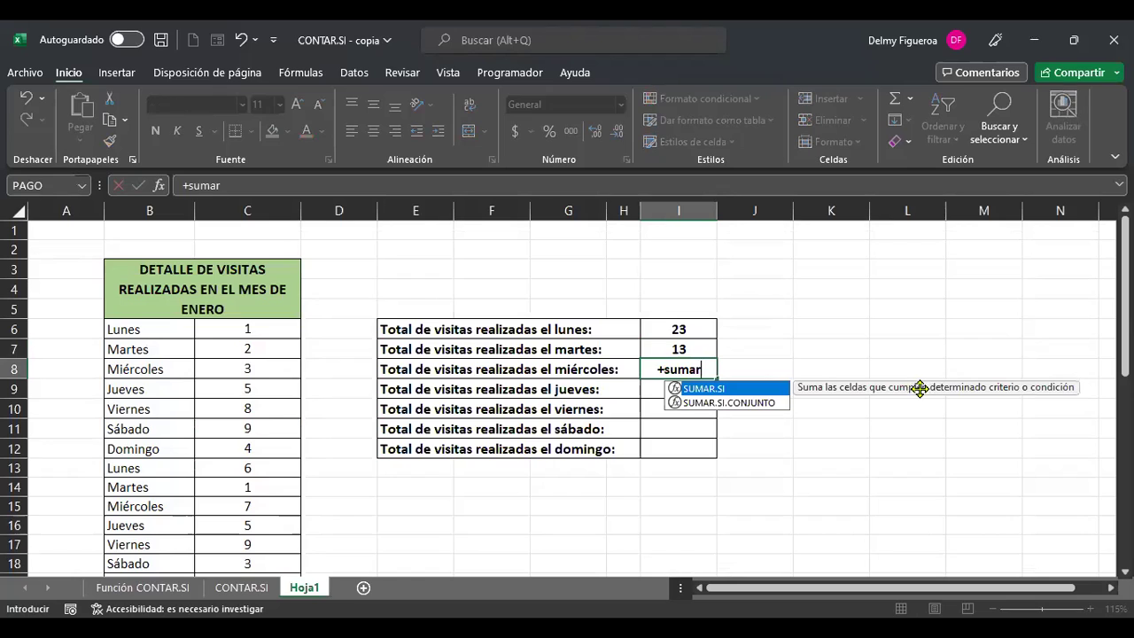
double_click(733, 388)
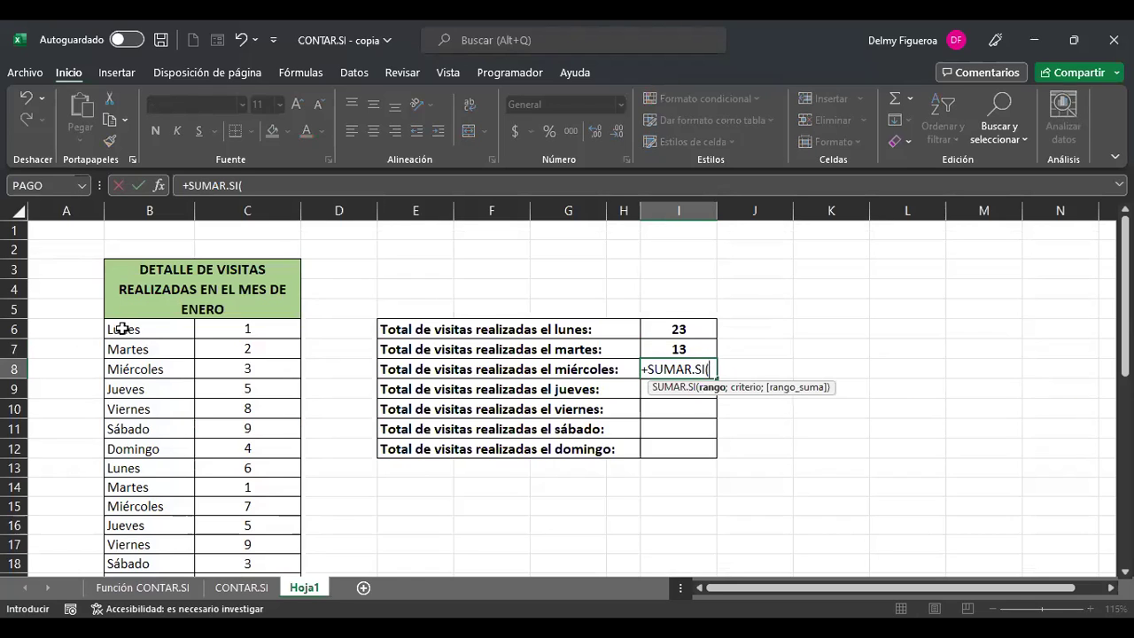
left_click(129, 329)
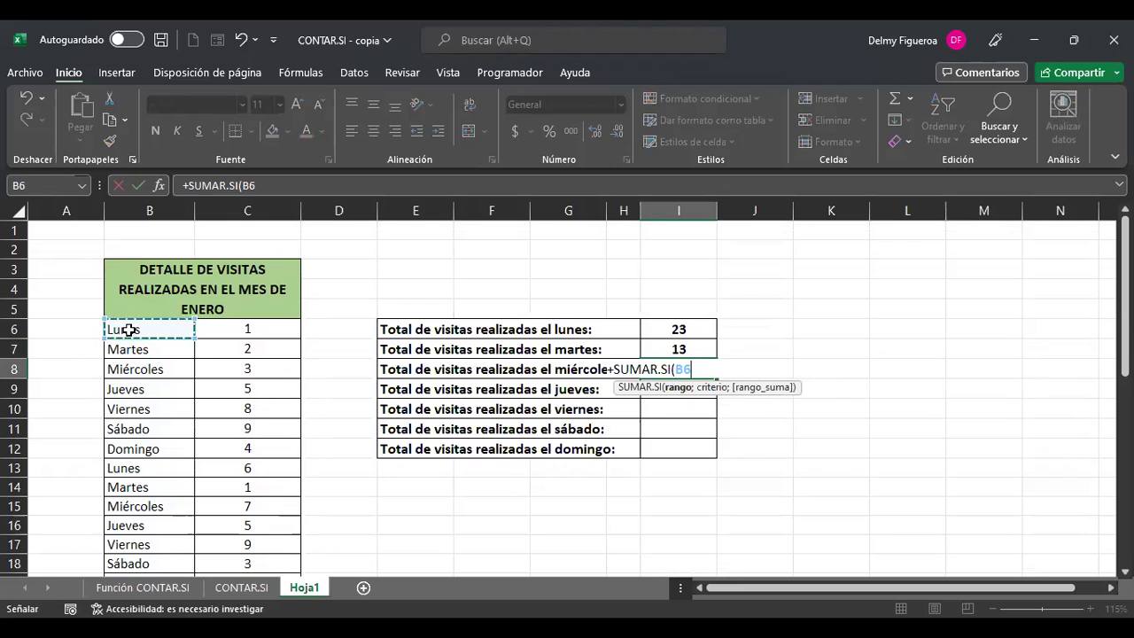
key("ctrl+shift+Down")
scroll(655, 407, "up", 7)
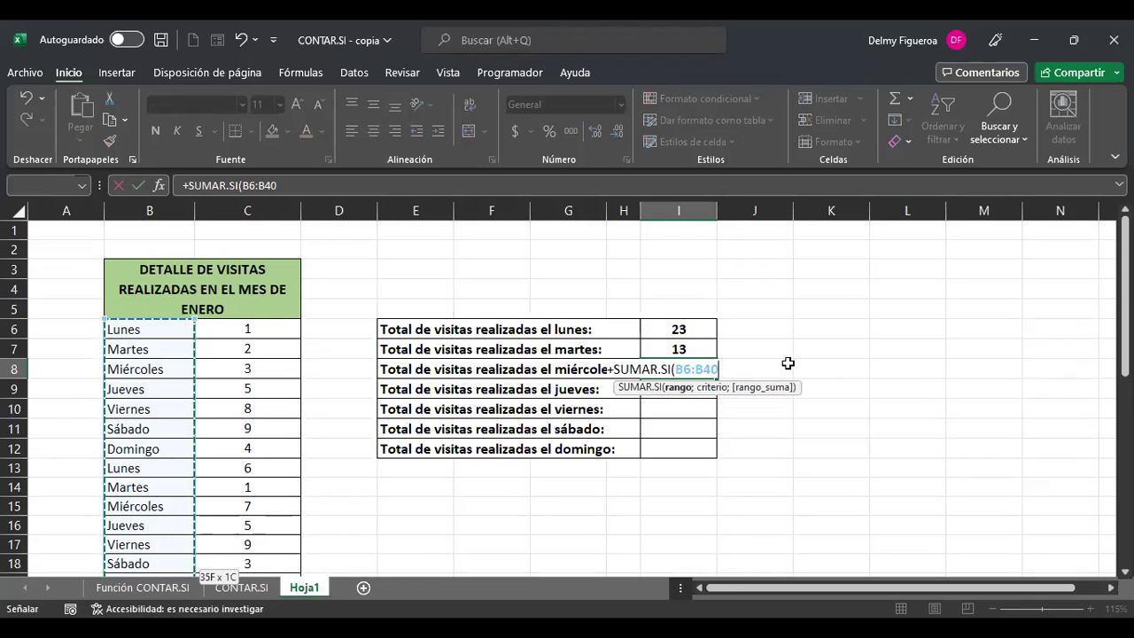
- Complete the Wednesday SUMAR.SI formula with the criterion "=miércoles" and the sum range C6:C40
type(";\"=mi")
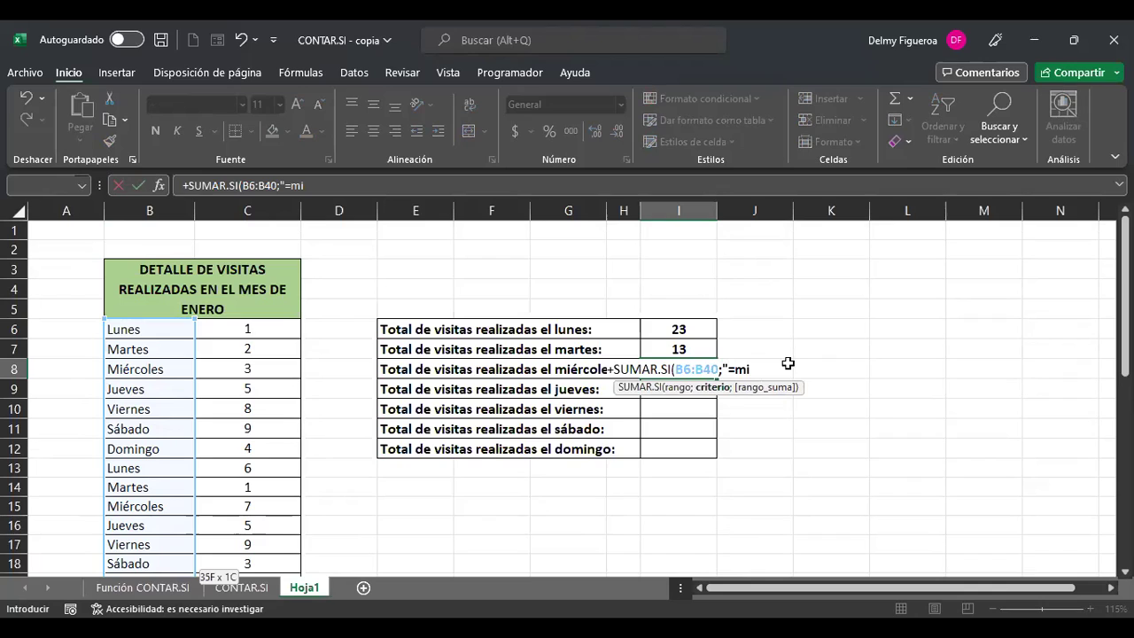
type("ércoles")
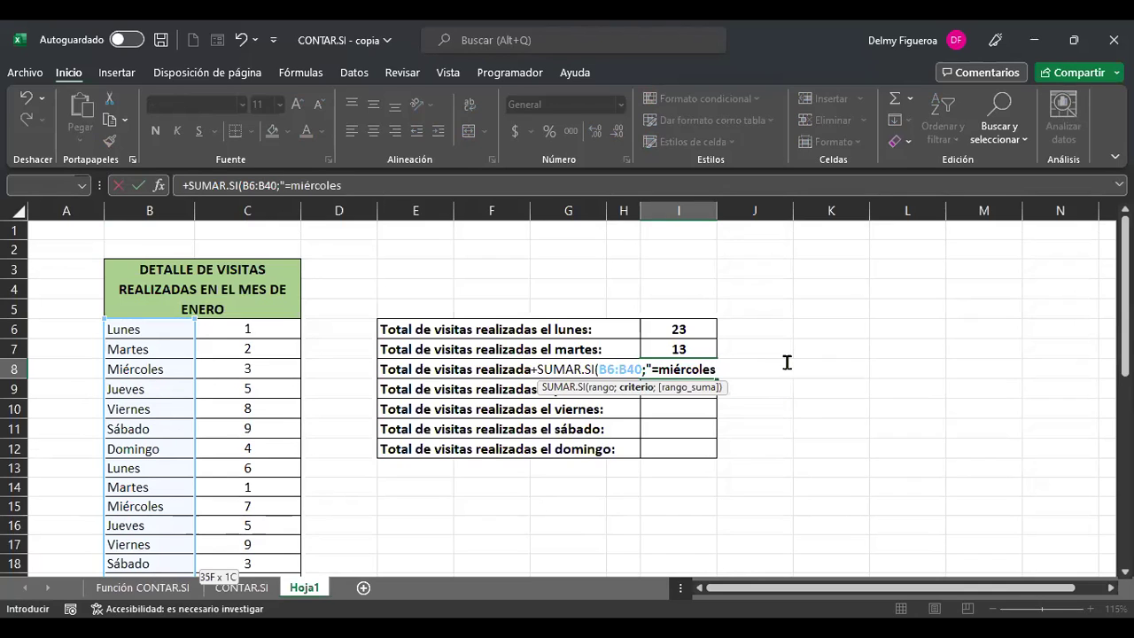
type("\";")
left_click(253, 331)
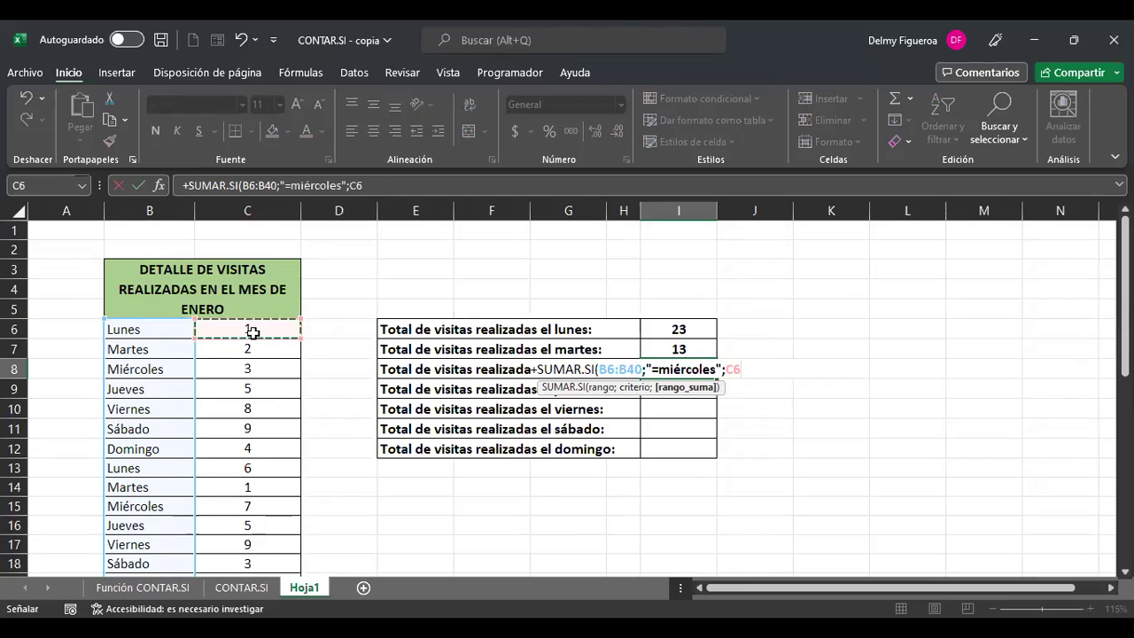
key("ctrl+shift+Down")
key("Return")
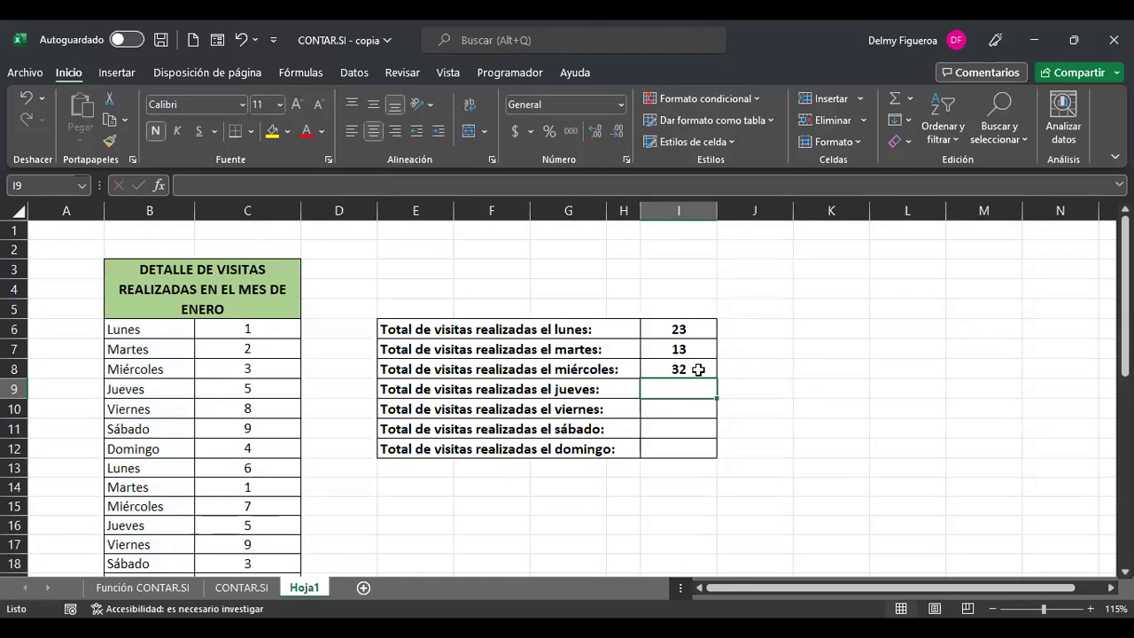
- Copy the text of the Wednesday formula in I8 and paste it into I9 for Thursday, keeping the same ranges
left_click(706, 368)
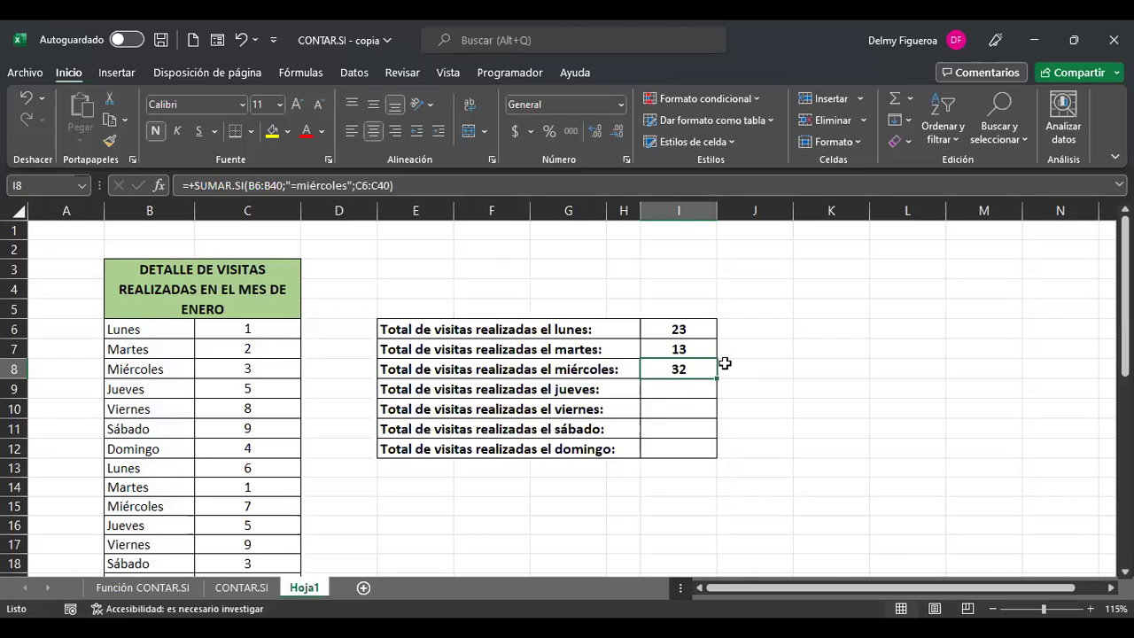
left_click_drag(408, 186, 177, 186)
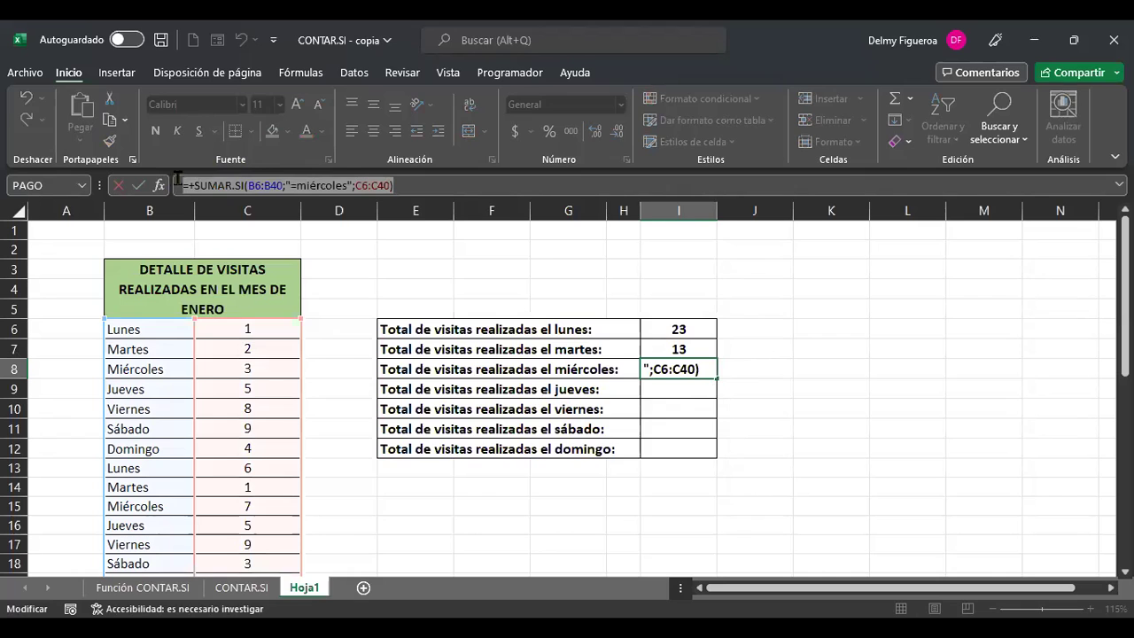
right_click(354, 188)
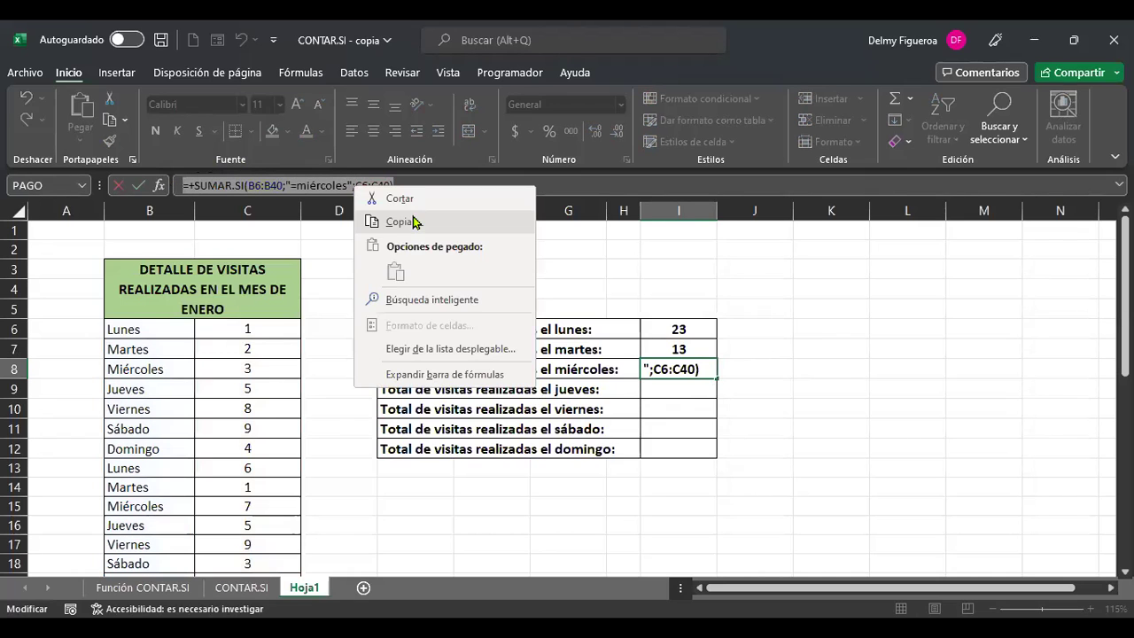
left_click(413, 222)
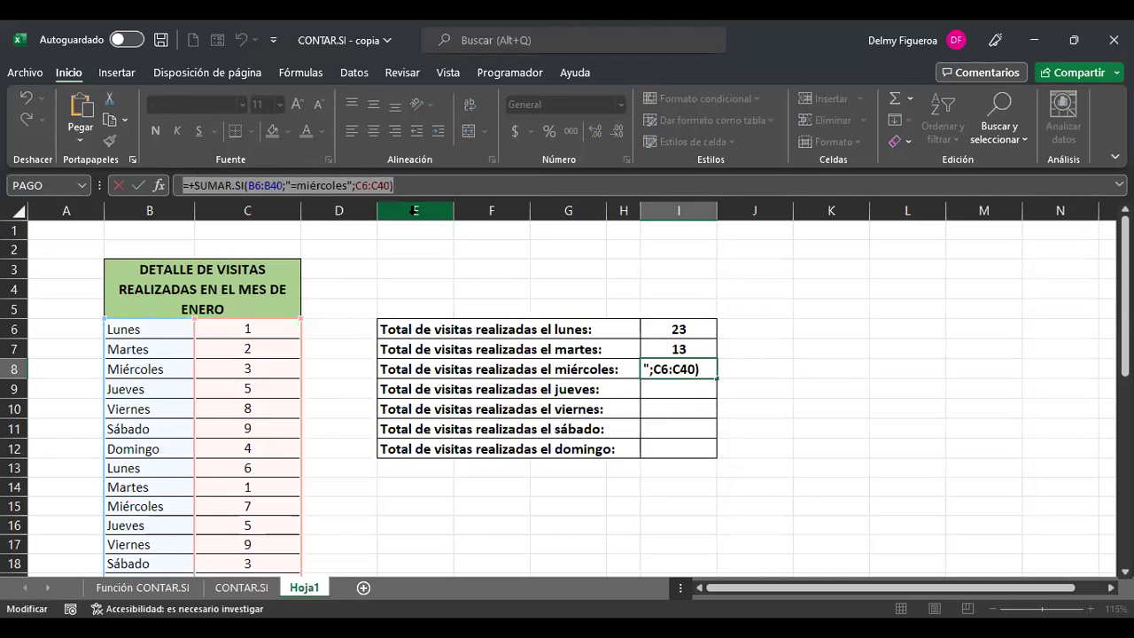
key("Return")
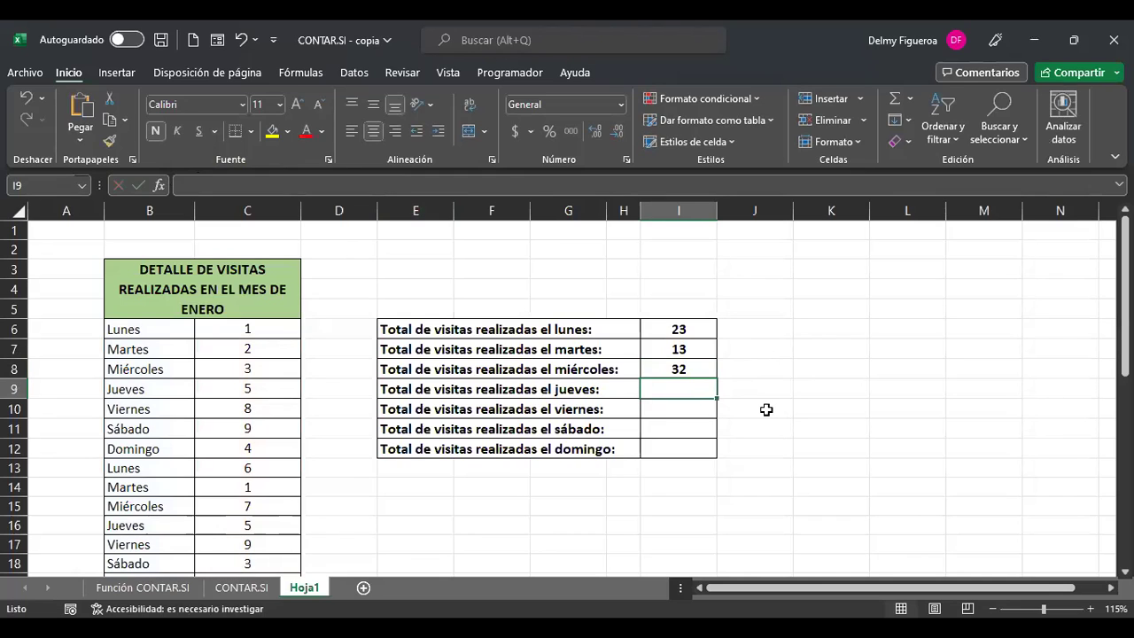
key("ctrl+v")
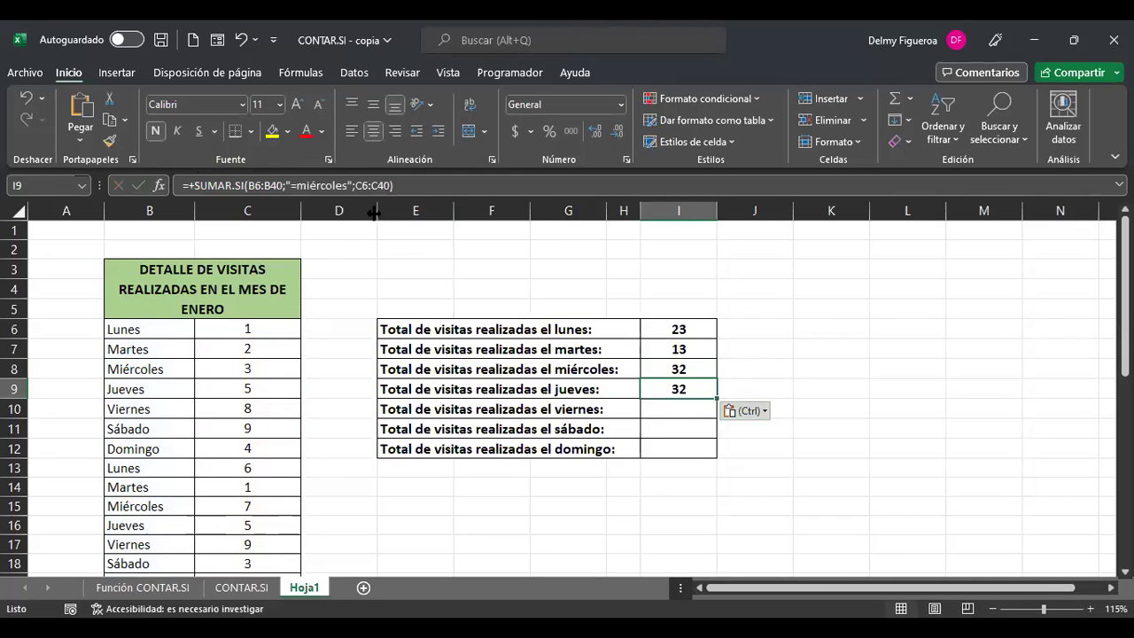
- Change the criterion of the pasted SUMAR.SI formula in I9 to "=jueves"
left_click(350, 187)
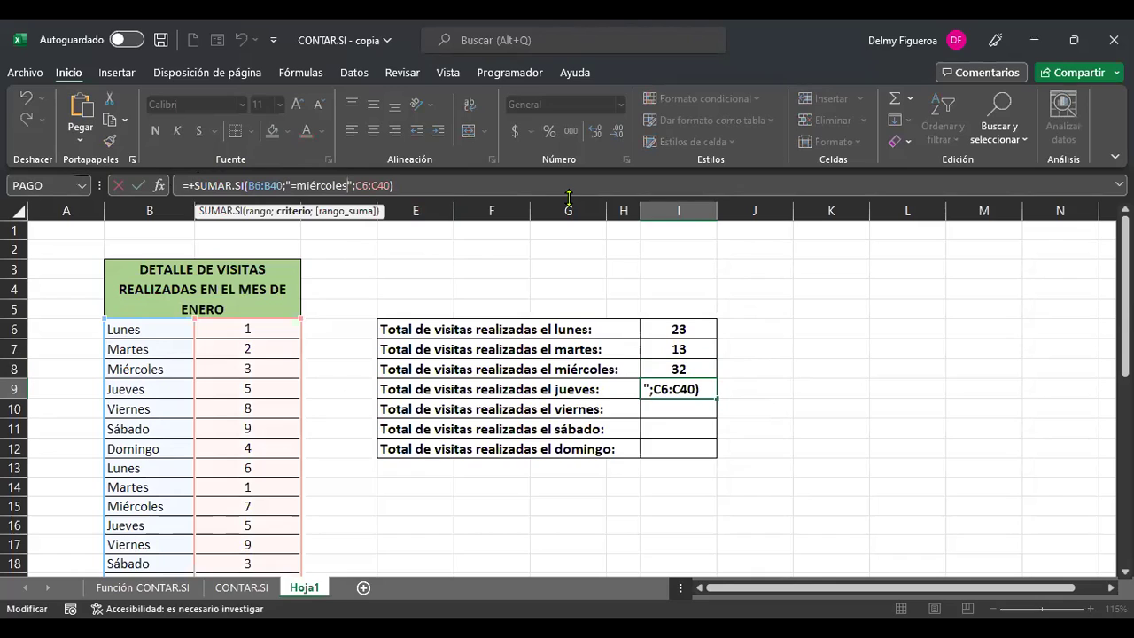
key("shift+Left")
key("shift+Left")
key("shift+Left")
key("shift+Left")
key("shift+Left")
key("shift+Left")
key("shift+Left")
key("shift+Left")
key("shift+Left")
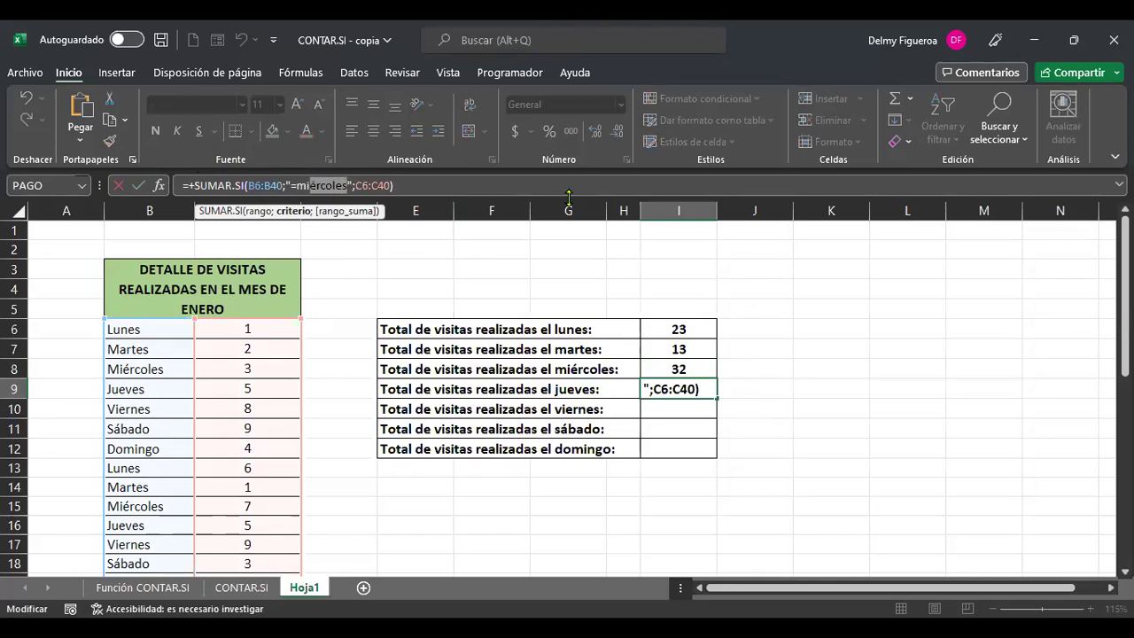
type("jueves")
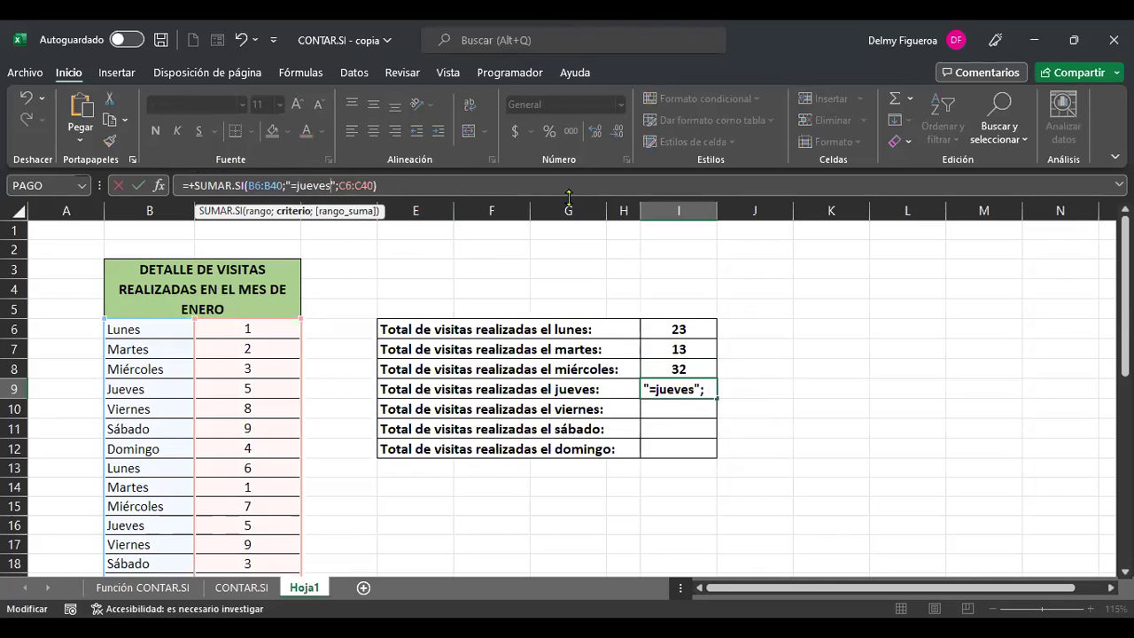
key("Return")
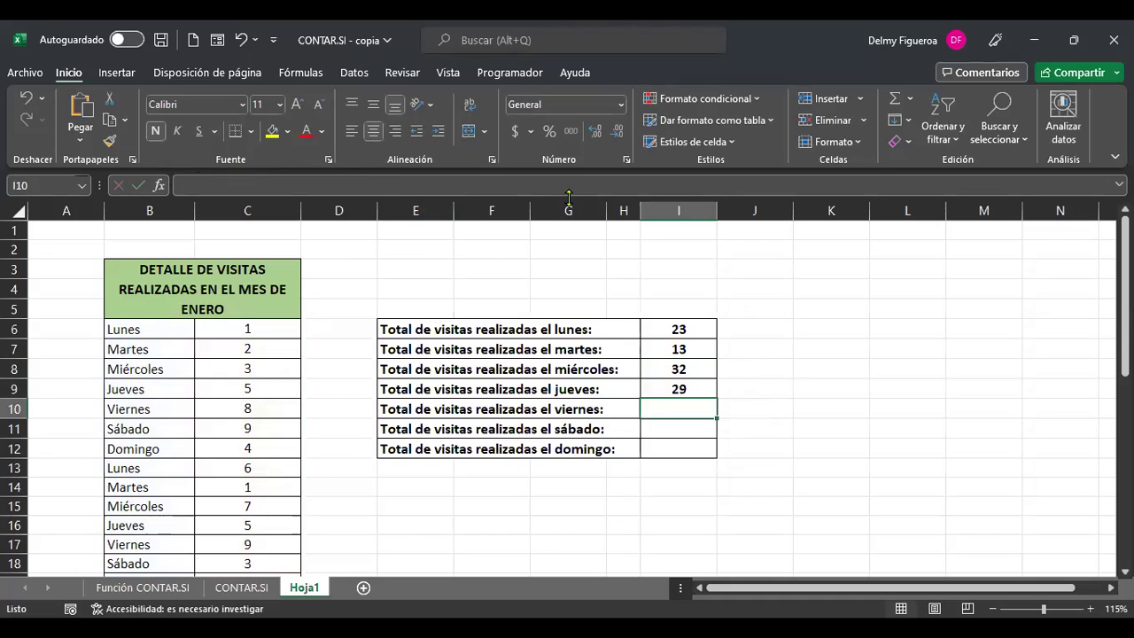
- Paste the copied SUMAR.SI formula into I10 for Friday and set its criterion to "=viernes"
key("ctrl+v")
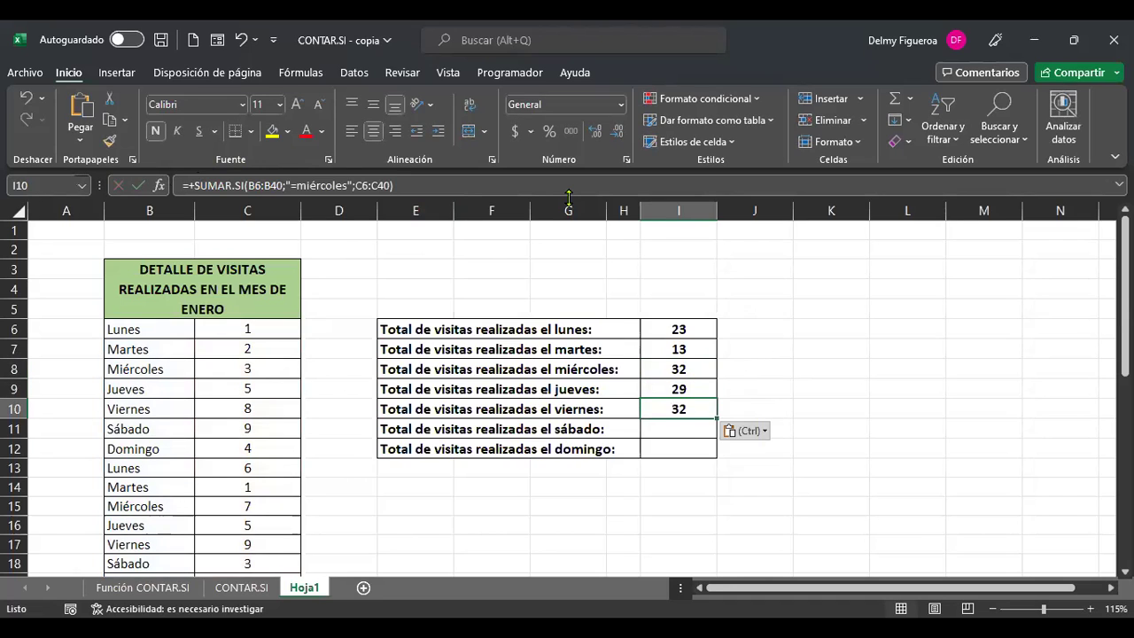
left_click(568, 197)
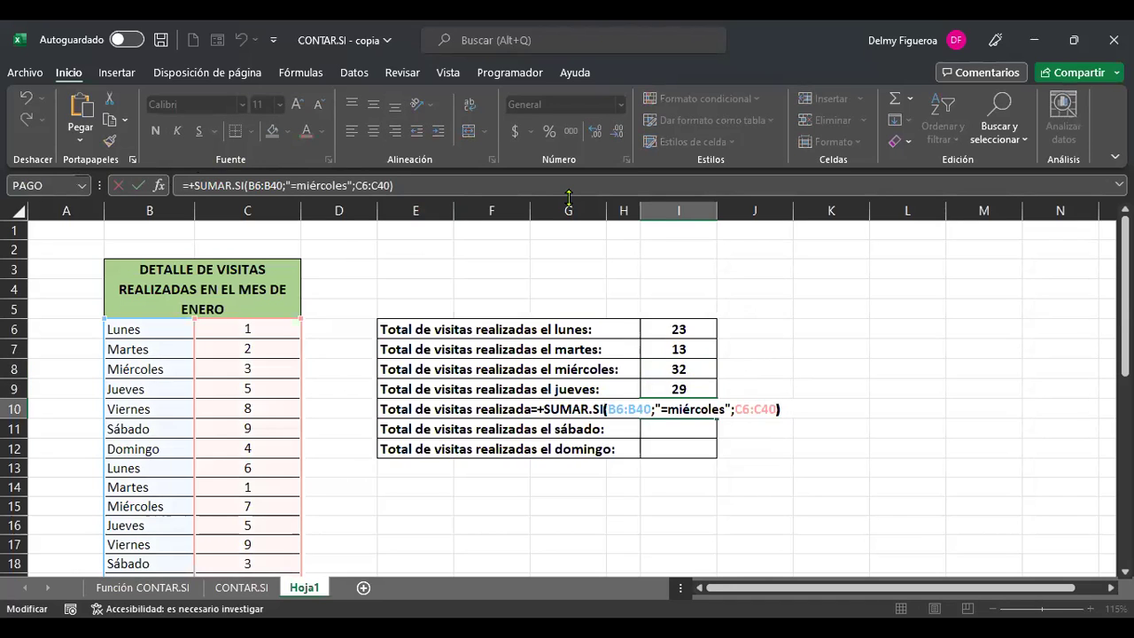
key("Left")
key("Left")
key("Left")
key("Left")
key("Left")
key("Left")
key("Left")
key("Left")
key("Left")
key("shift+Left")
key("shift+Left")
key("shift+Left")
key("shift+Left")
key("shift+Left")
key("shift+Left")
key("shift+Left")
key("shift+Left")
key("shift+Left")
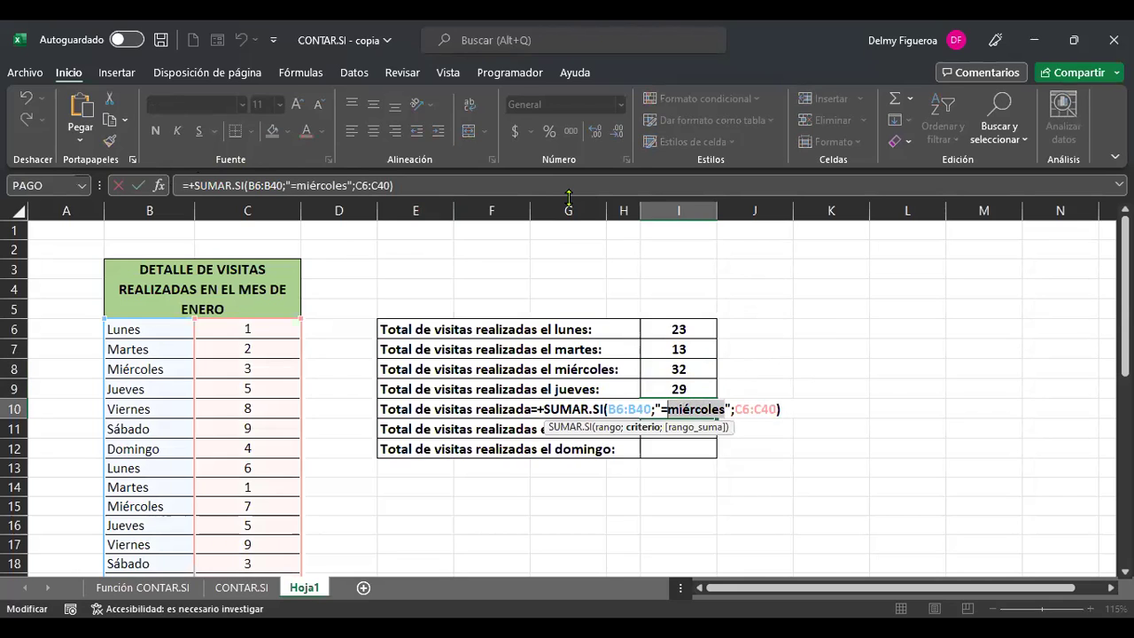
type("viernes")
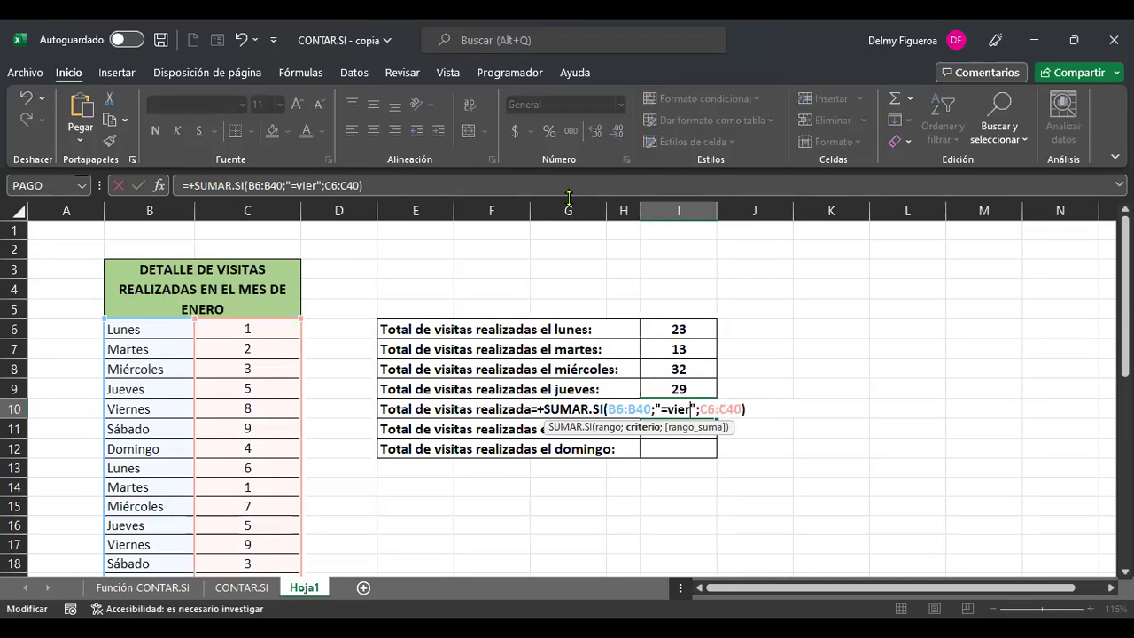
key("Return")
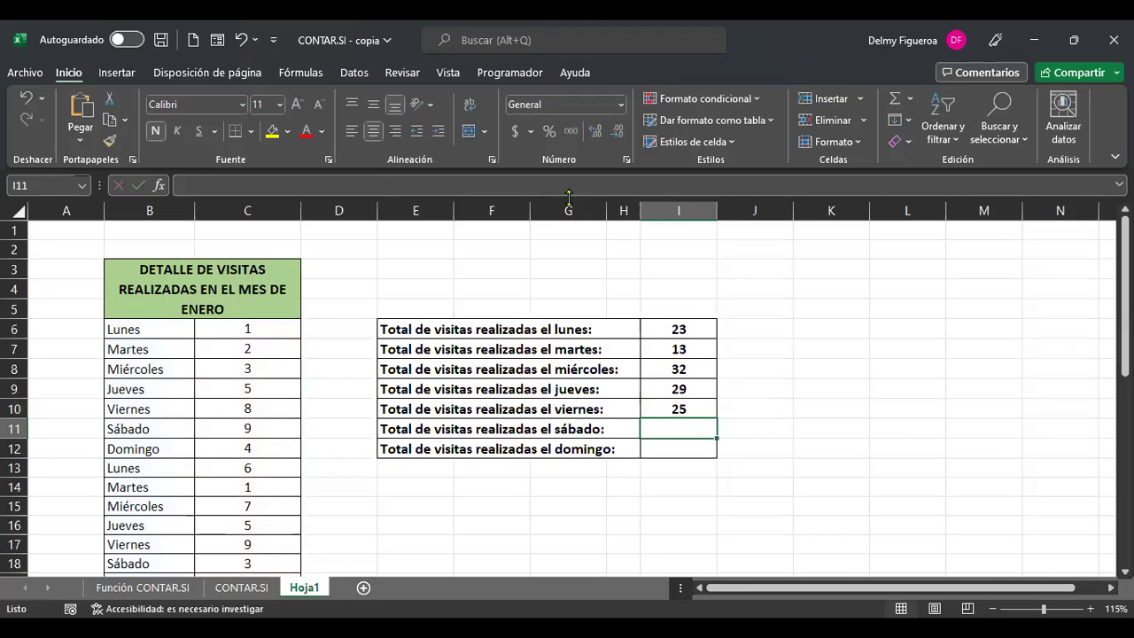
key("Up")
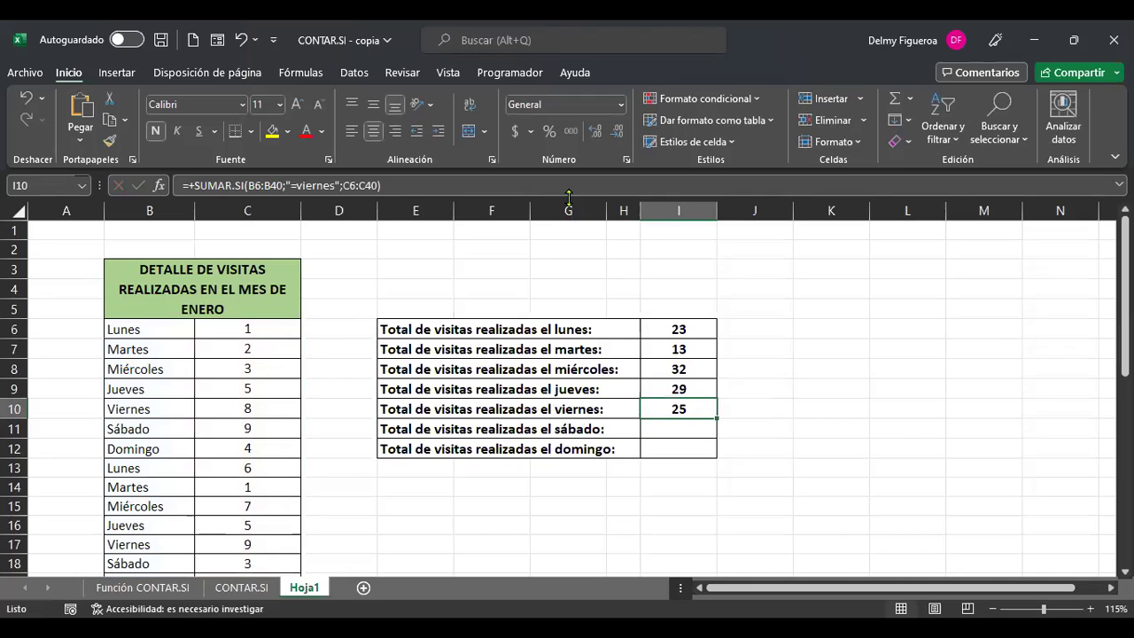
- Paste the copied SUMAR.SI formula into I11 for Saturday and set its criterion to "=sábado"
key("Down")
key("ctrl+v")
key("F2")
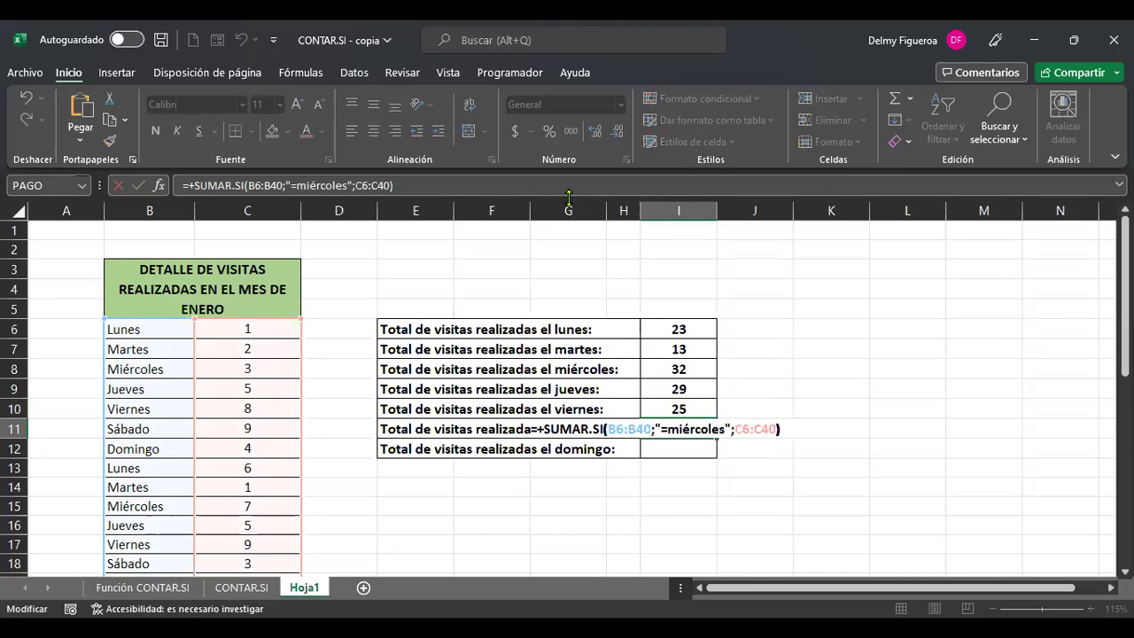
key("Left")
key("Left")
key("Left")
key("Left")
key("Left")
key("Left")
key("Left")
key("Left")
key("Left")
key("shift+Left")
key("shift+Left")
key("shift+Left")
key("shift+Left")
key("shift+Left")
key("shift+Left")
key("shift+Left")
key("shift+Left")
key("shift+Left")
key("shift+Left")
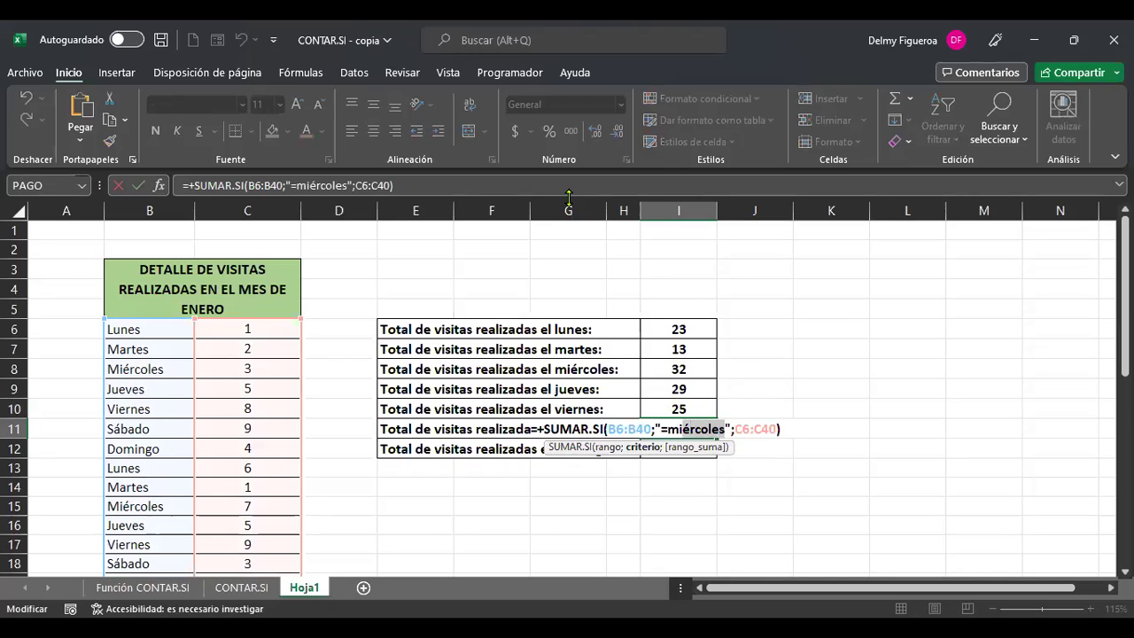
type("sabad")
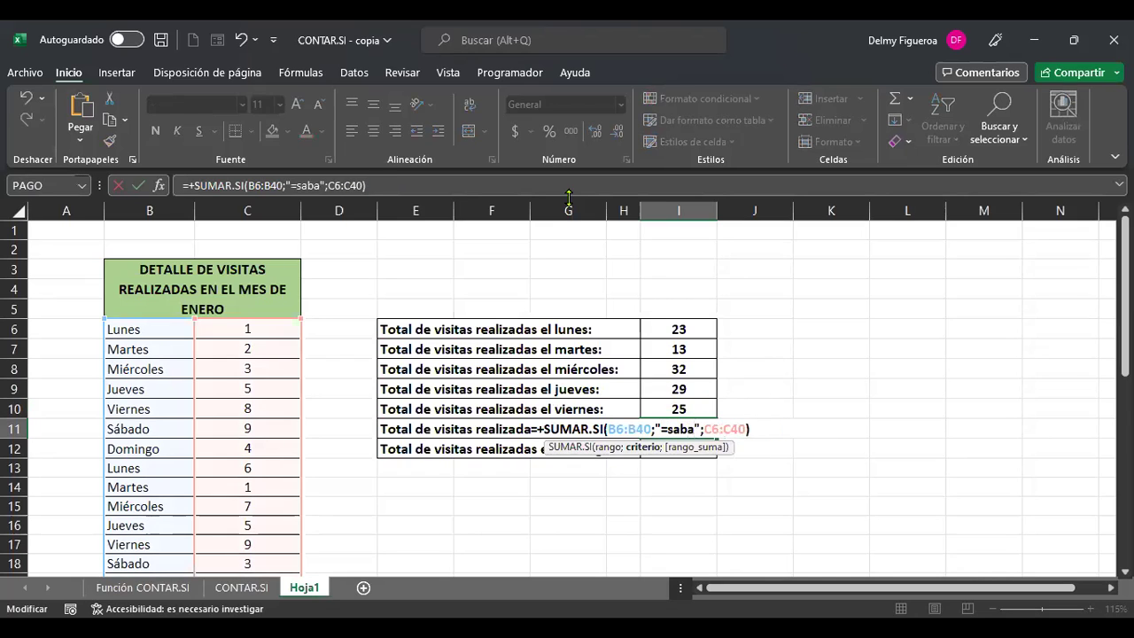
key("BackSpace")
key("BackSpace")
key("BackSpace")
key("BackSpace")
type("ábado")
key("Return")
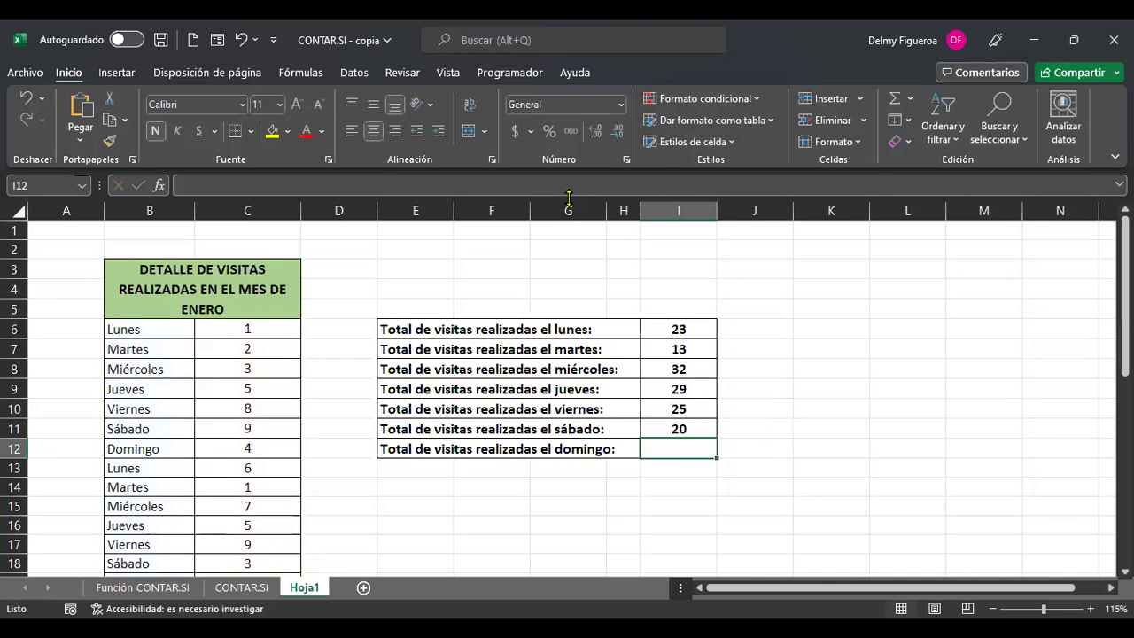
- Paste the copied SUMAR.SI formula into I12 for Sunday and set its criterion to "=domingo"
key("ctrl+v")
key("F2")
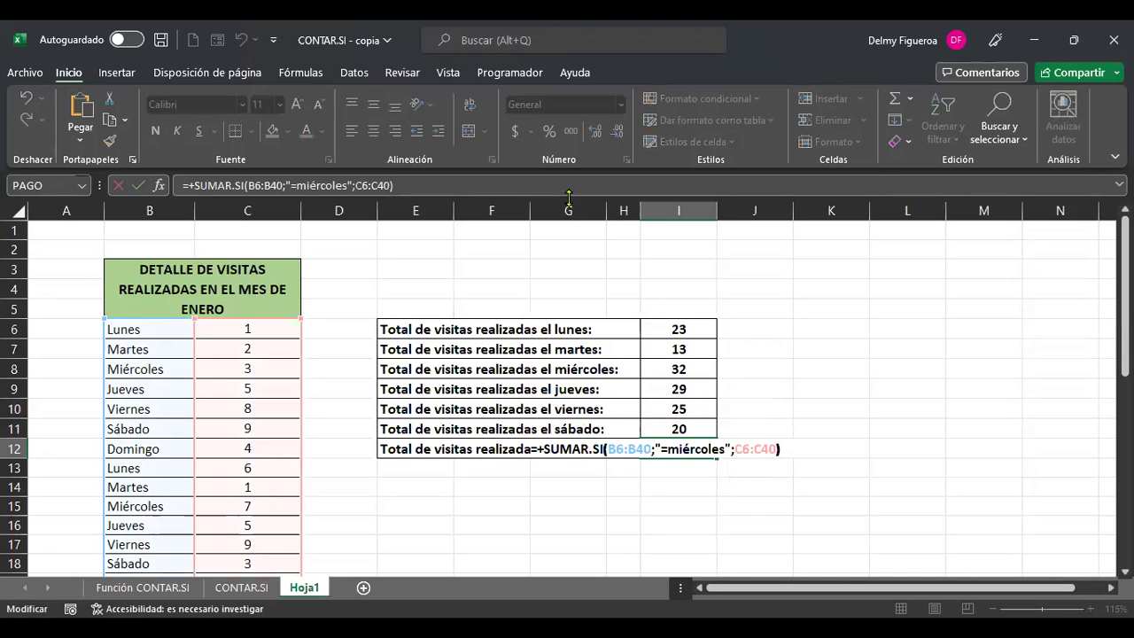
key("Left")
key("Left")
key("Left")
key("Left")
key("Left")
key("Left")
key("Left")
key("Left")
key("Left")
key("shift+Left")
key("shift+Left")
key("shift+Left")
key("shift+Left")
key("shift+Left")
key("shift+Left")
key("shift+Left")
key("shift+Left")
key("shift+Left")
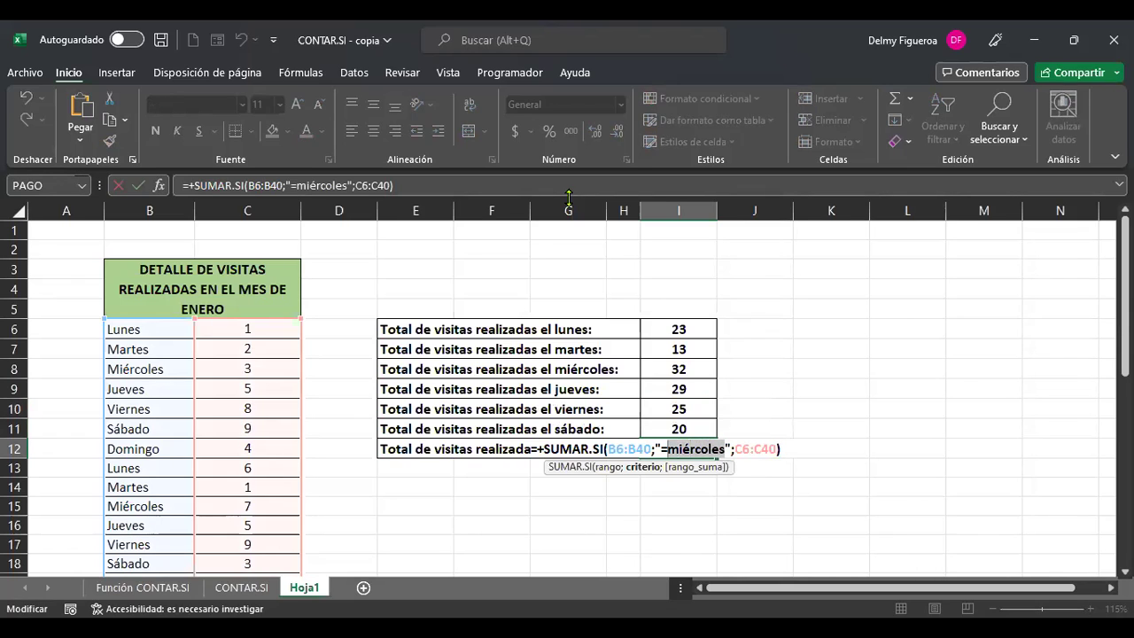
type("domingo")
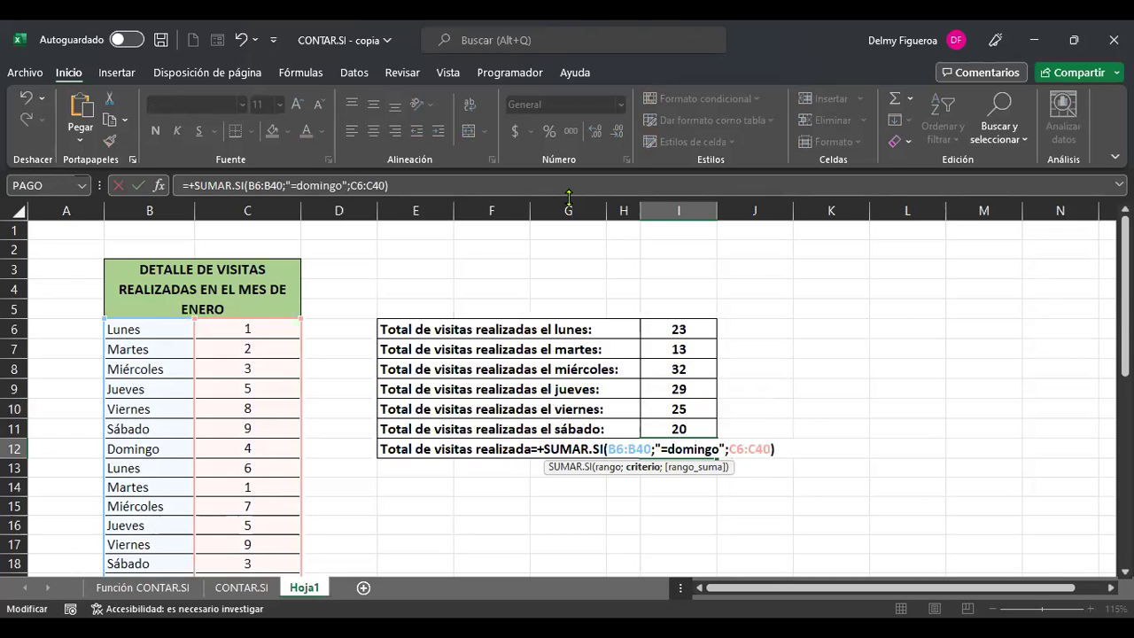
key("ctrl+Return")
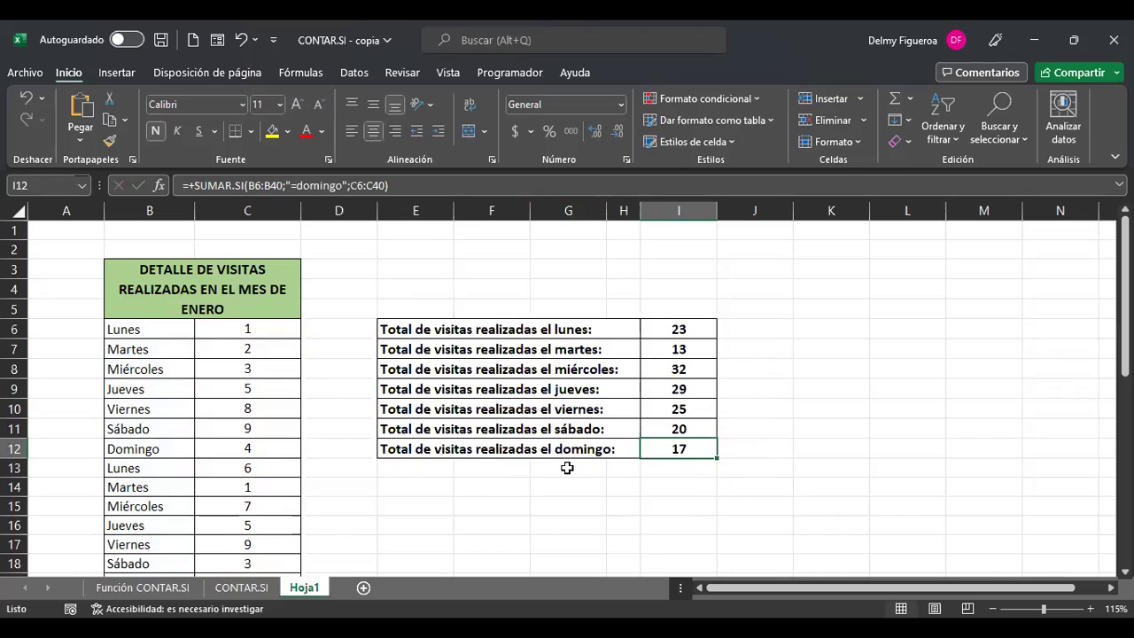
left_click(762, 327)
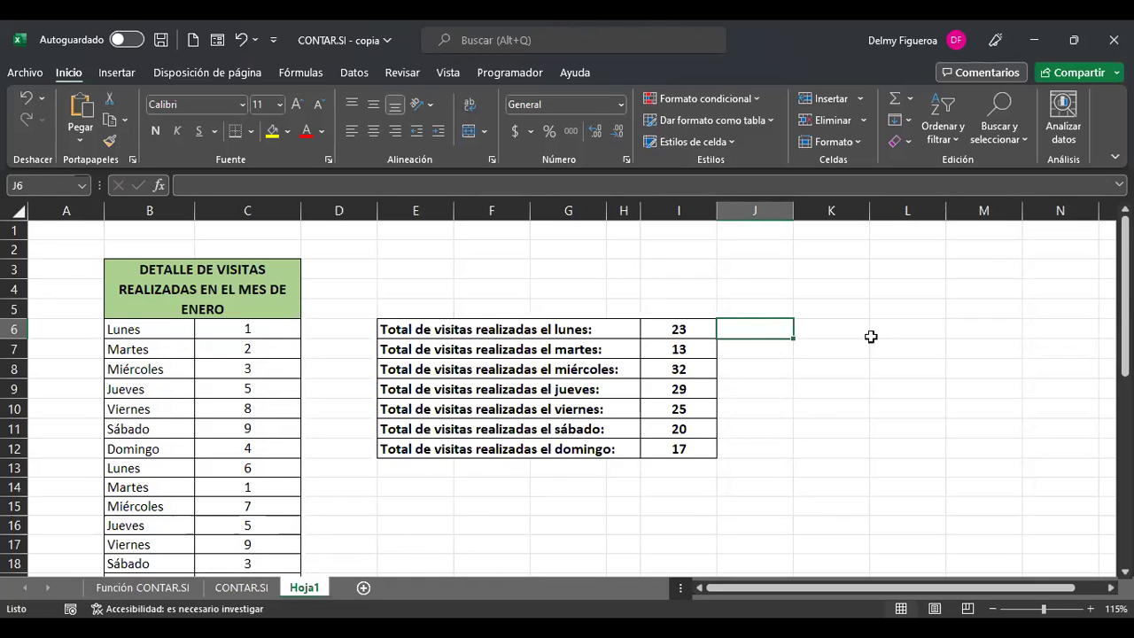
left_click(901, 324)
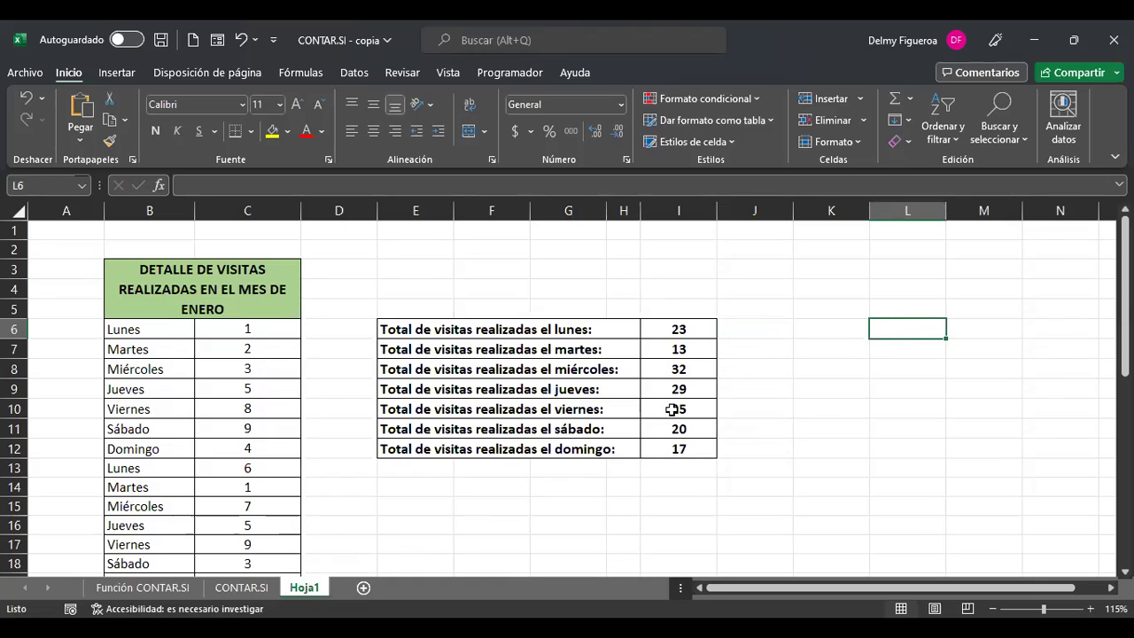
left_click(698, 481)
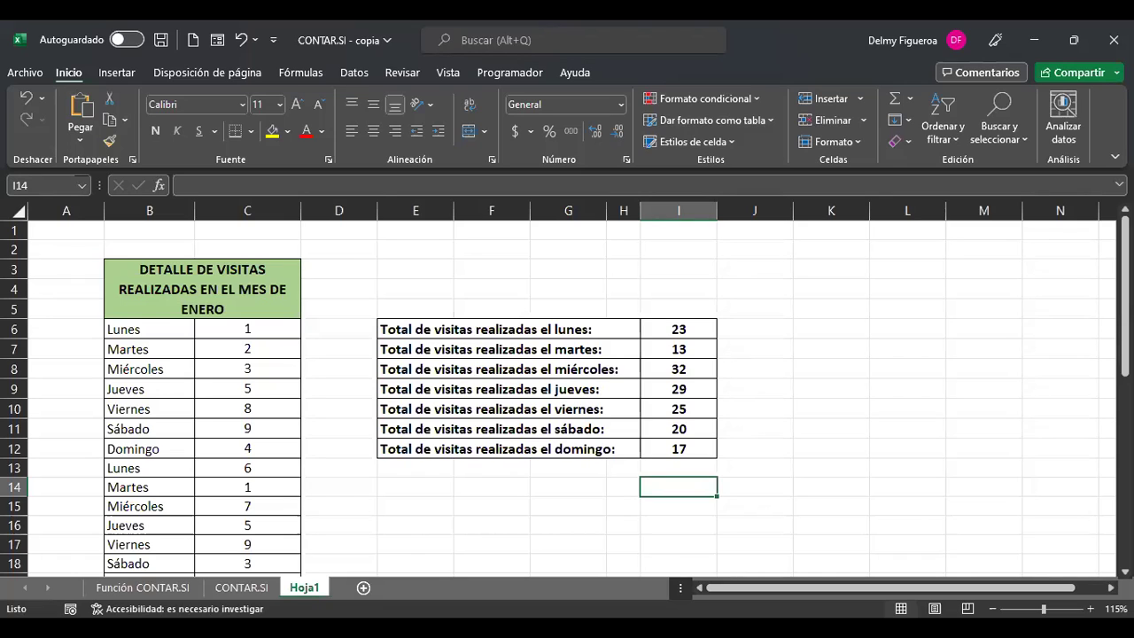
left_click(833, 329)
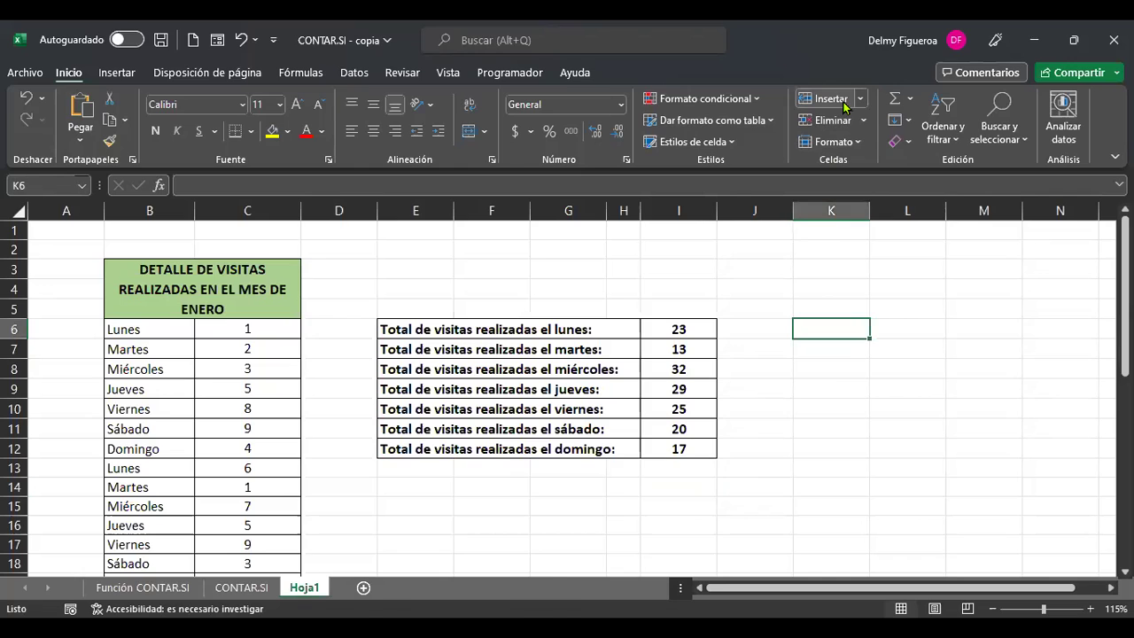